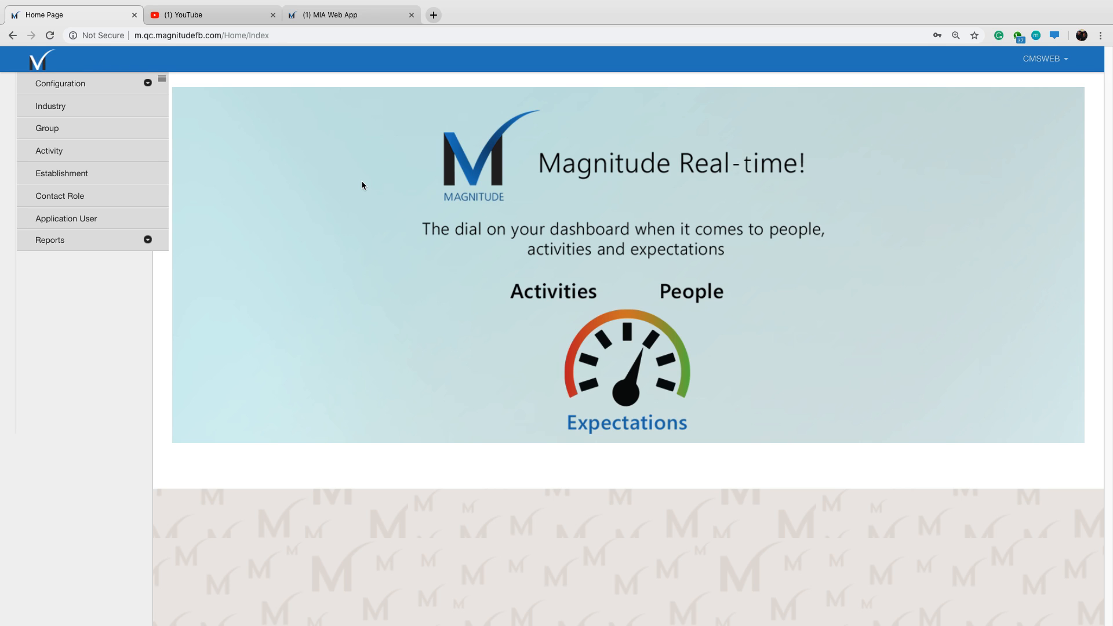
Switch to the MIA Web App and review the company and key person details in the submitted In-app Initiator Process form.
click(353, 19)
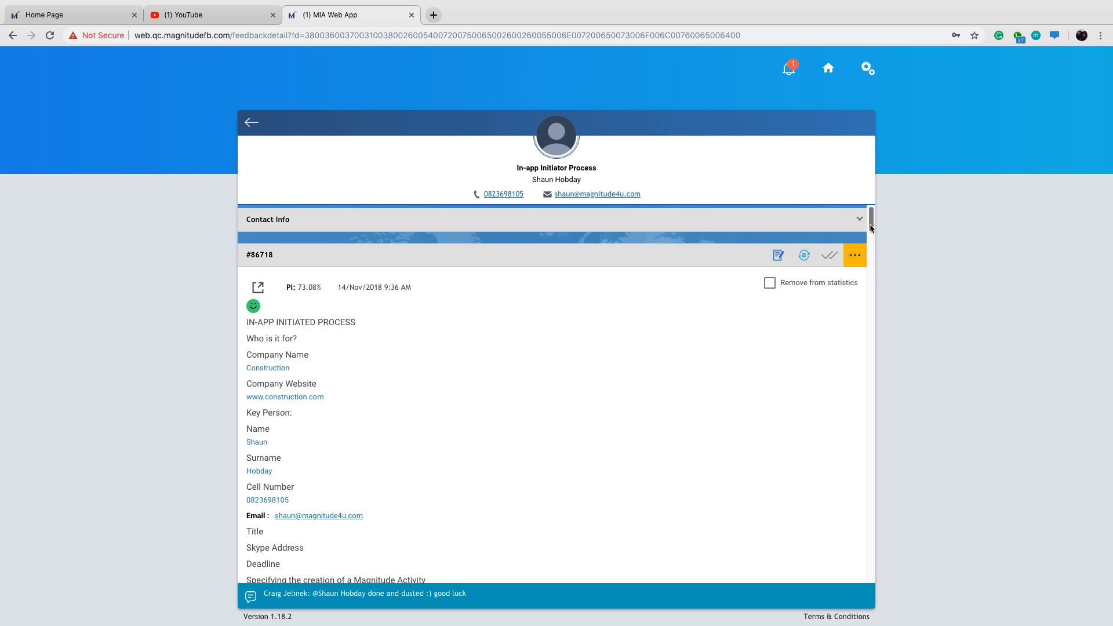
scroll(871, 234, down, 3)
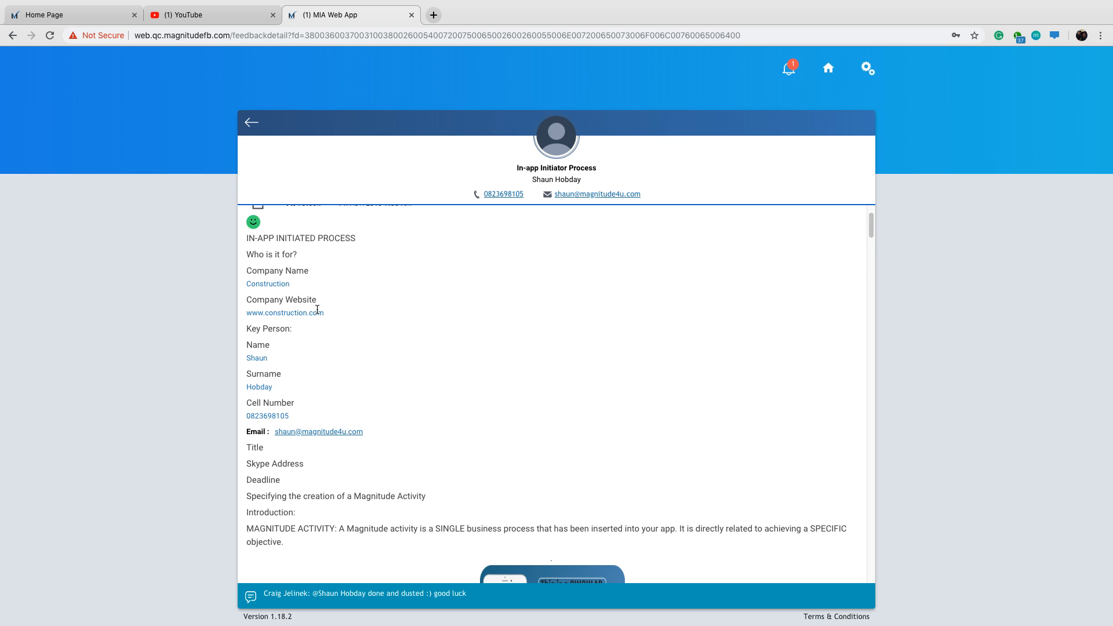
drag(325, 312, 246, 313)
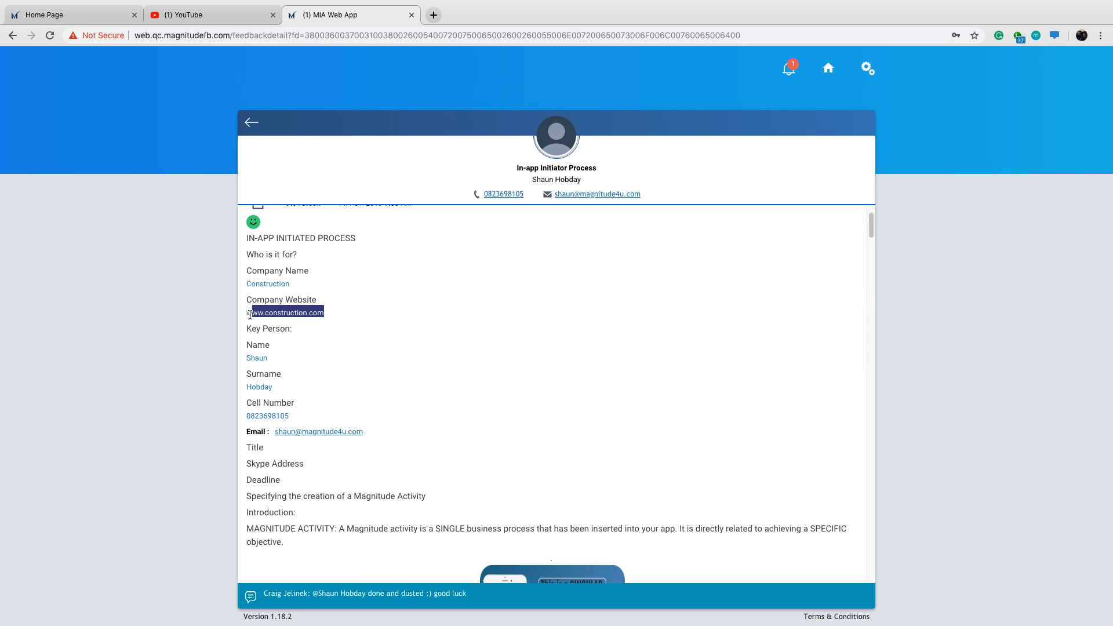
click(551, 306)
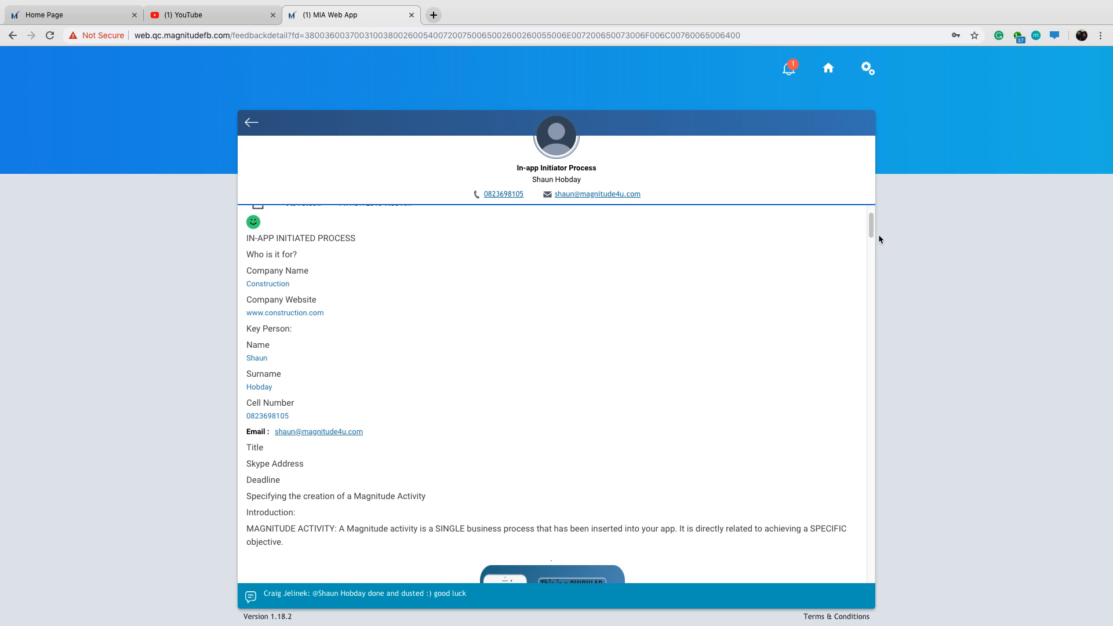
Read questions 1 to 3 on the business process: its specific objective, how it will be measured and managed, and the activity name.
drag(873, 230, 853, 301)
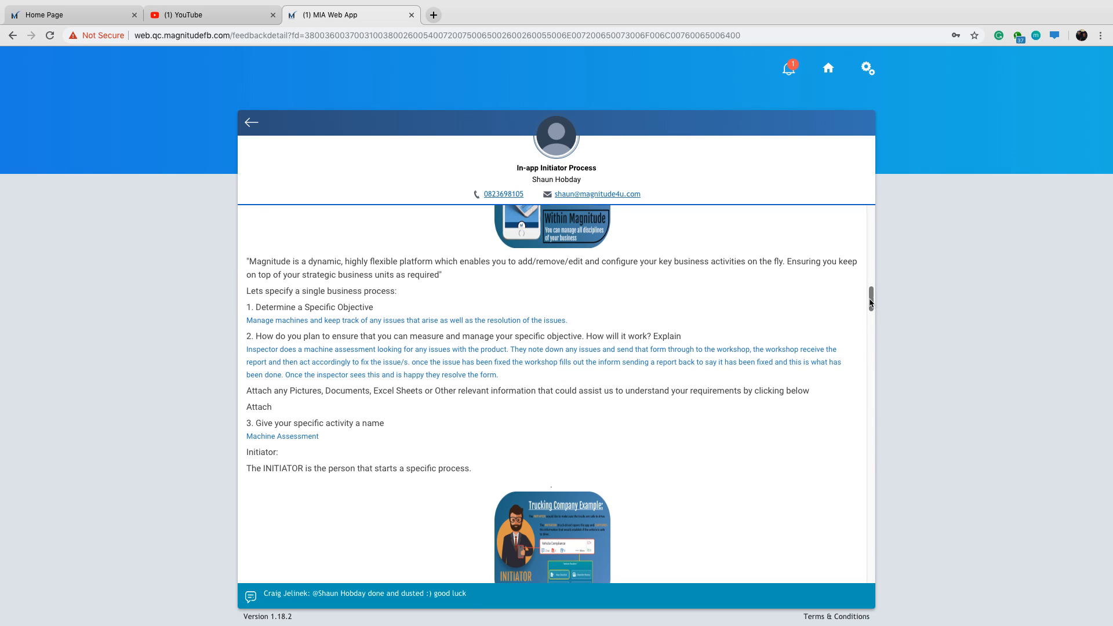
scroll(749, 344, down, 1)
scroll(742, 317, down, 2)
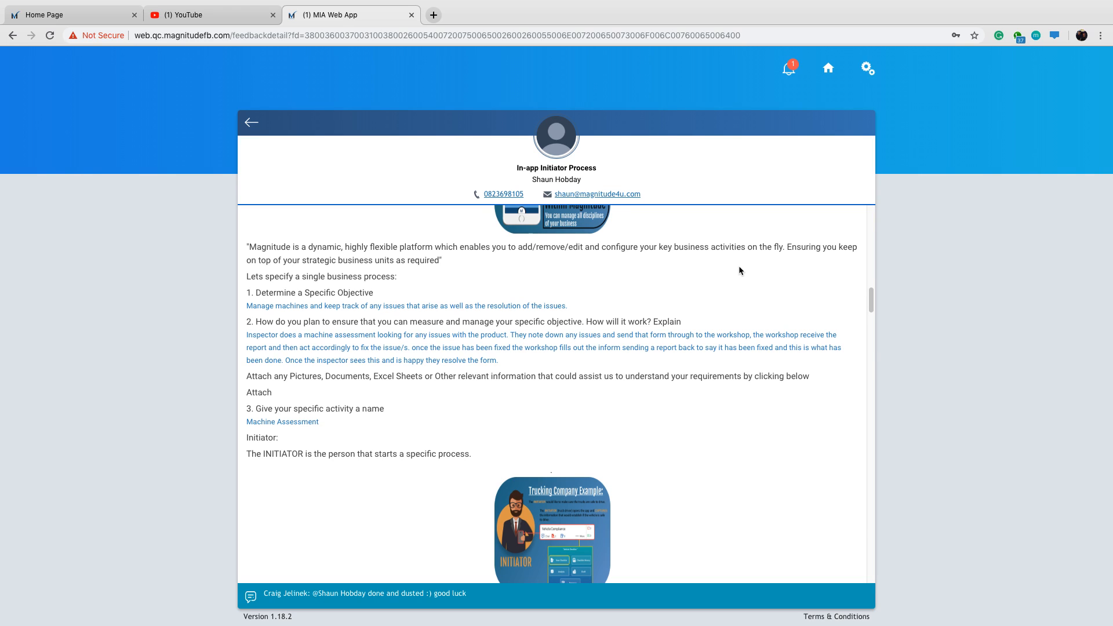
scroll(748, 311, down, 1)
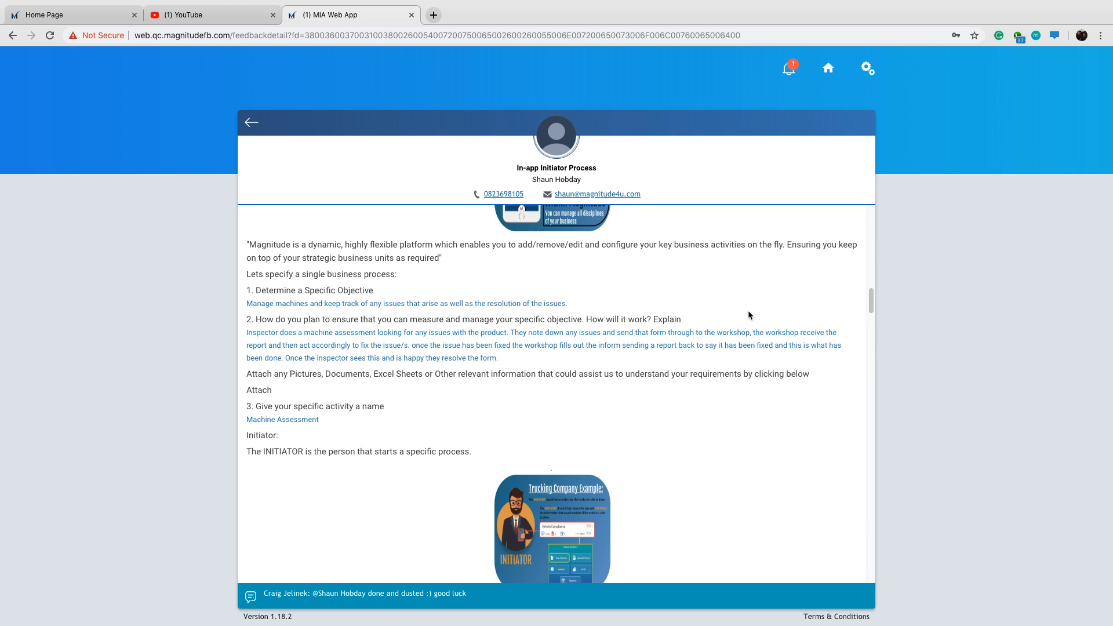
scroll(748, 315, down, 5)
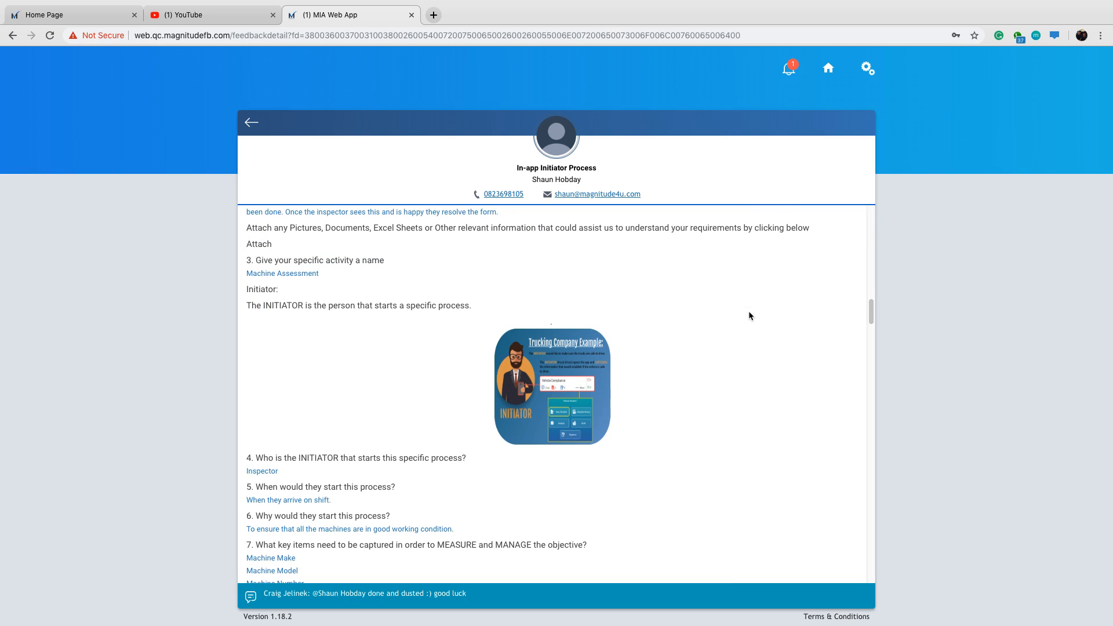
drag(247, 274, 320, 274)
click(719, 297)
Read the Initiator section, questions 4 to 6, on who starts the process, when and why.
scroll(688, 296, down, 10)
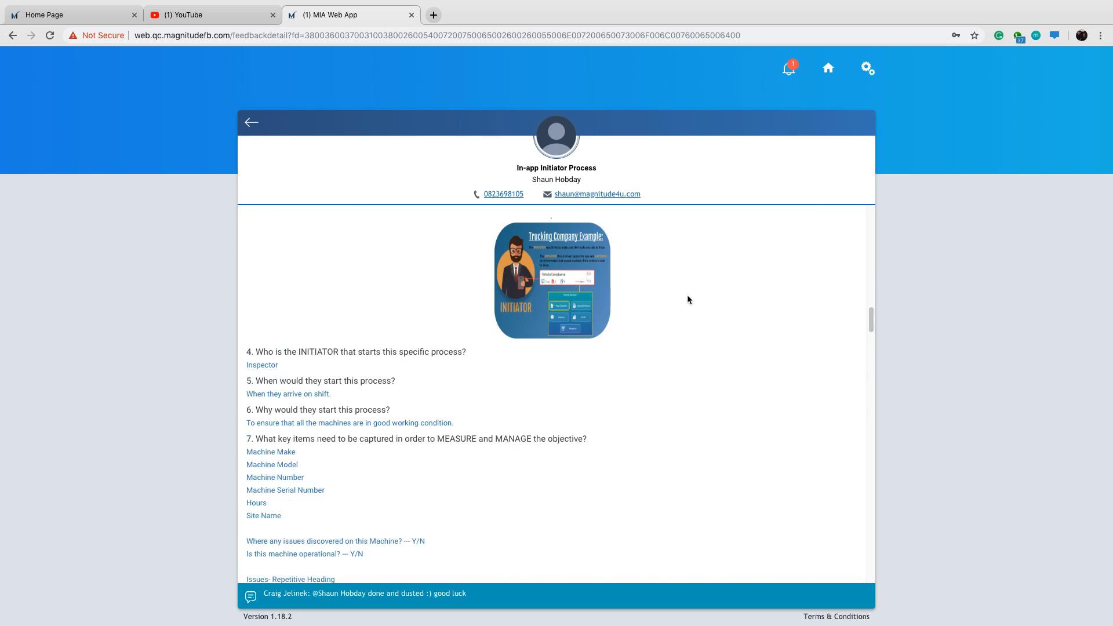
scroll(687, 294, up, 2)
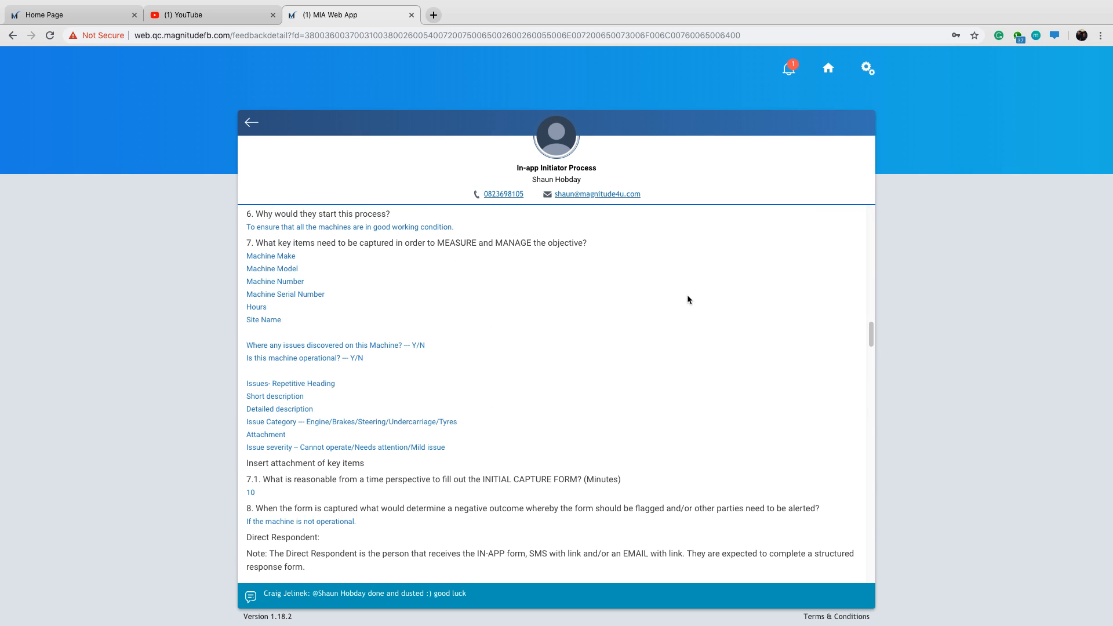
drag(870, 334, 870, 325)
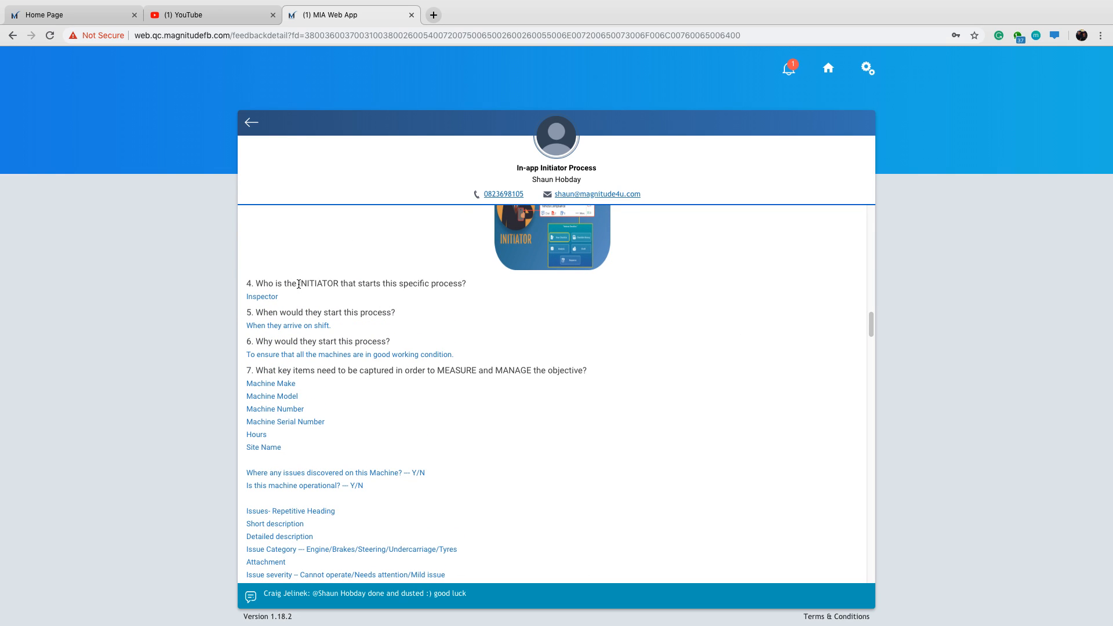
drag(298, 284, 338, 285)
drag(873, 330, 873, 334)
click(643, 332)
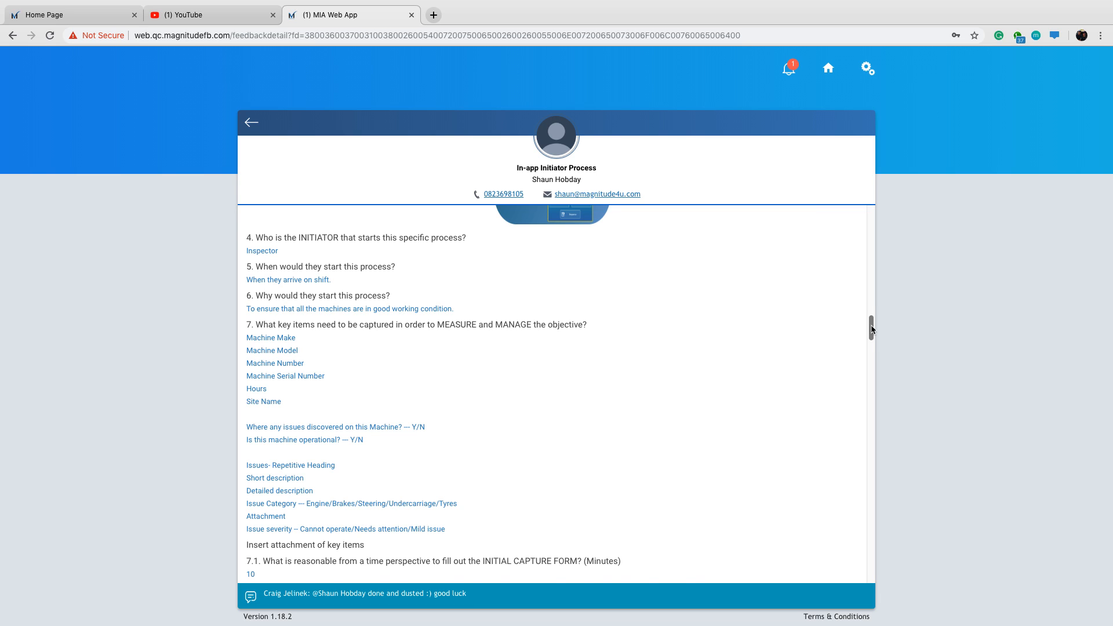
drag(873, 329, 873, 331)
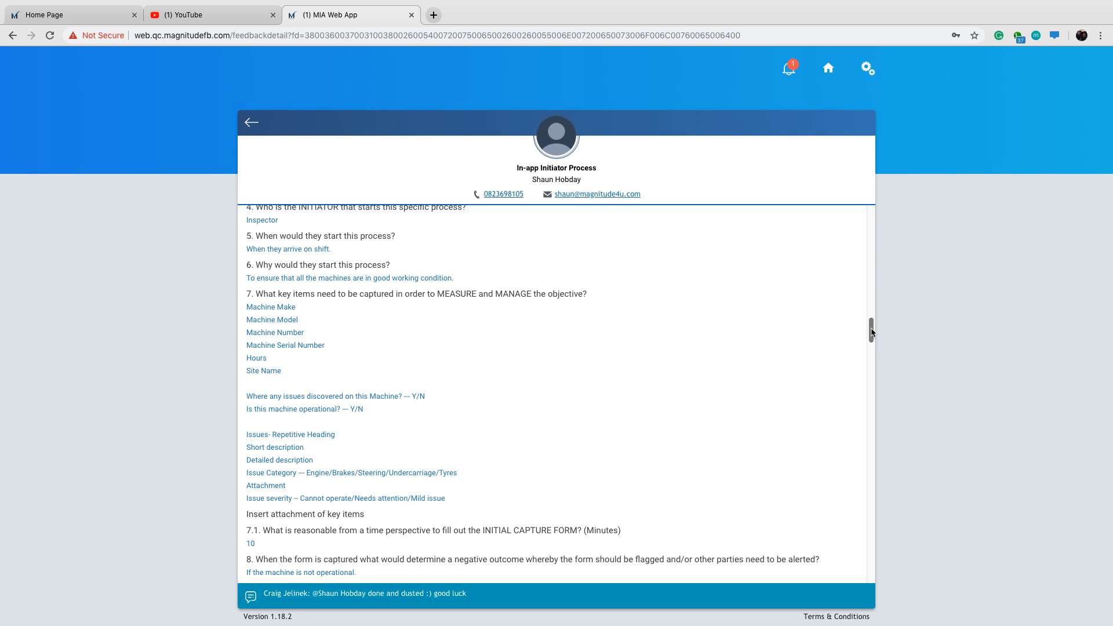
scroll(872, 334, down, 1)
scroll(872, 334, down, 1)
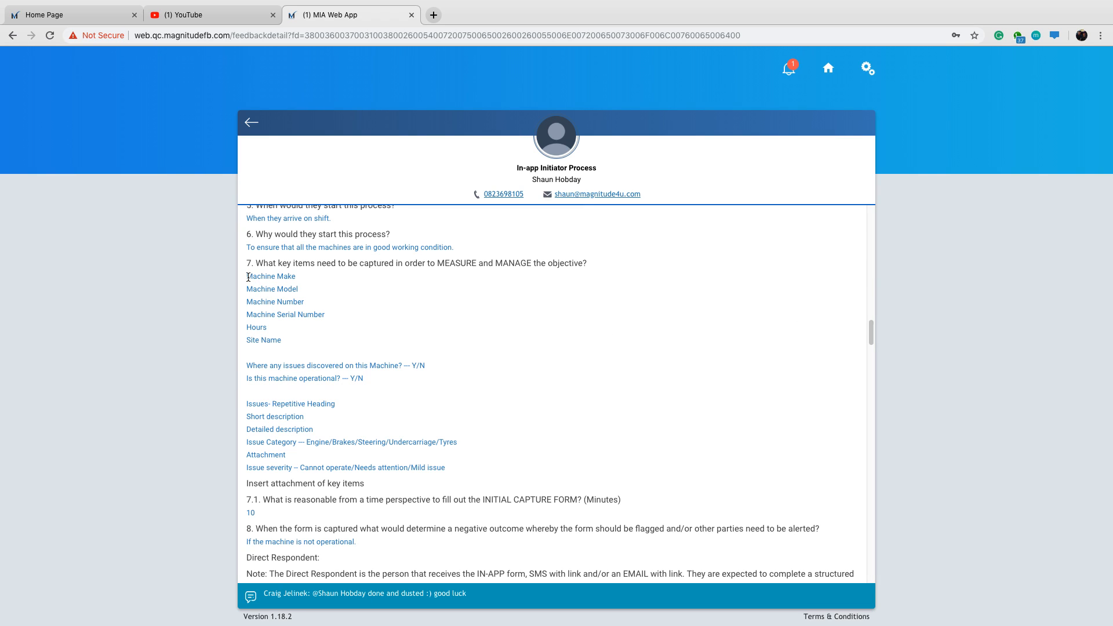
Examine the machine detail fields and the Y/N questions listed under question 7 as key items to capture.
drag(246, 278, 296, 278)
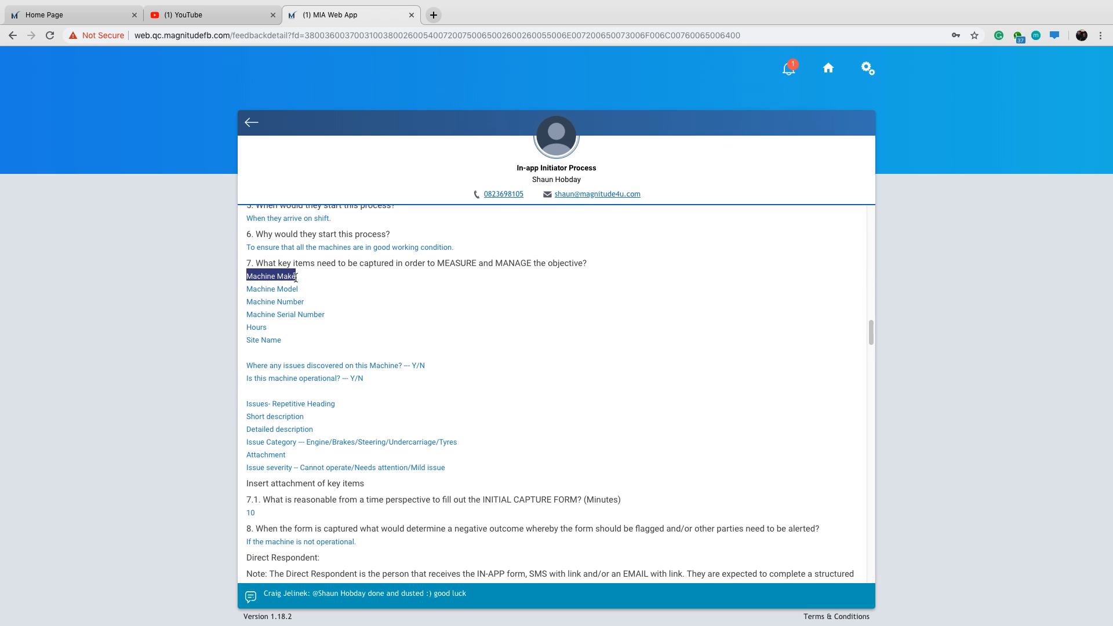
click(384, 277)
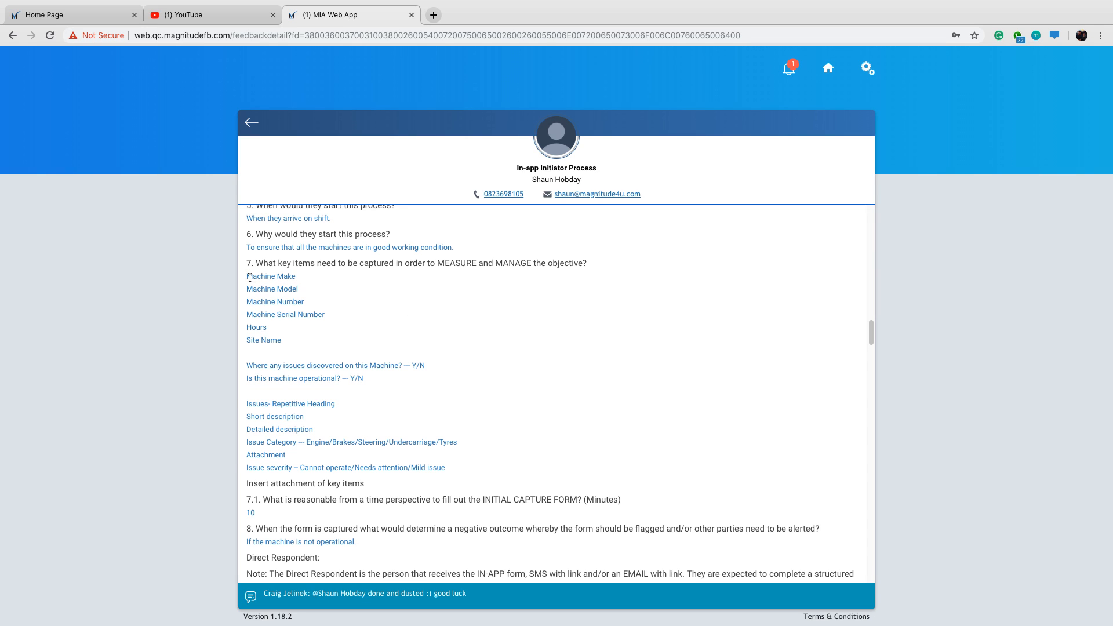
drag(249, 278, 293, 277)
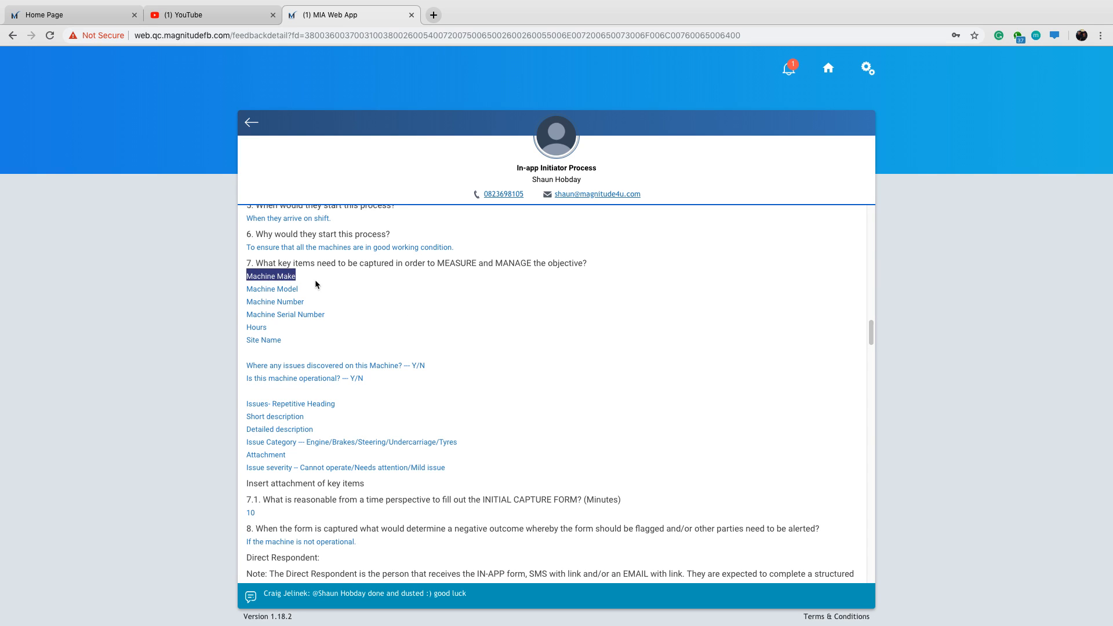
click(332, 280)
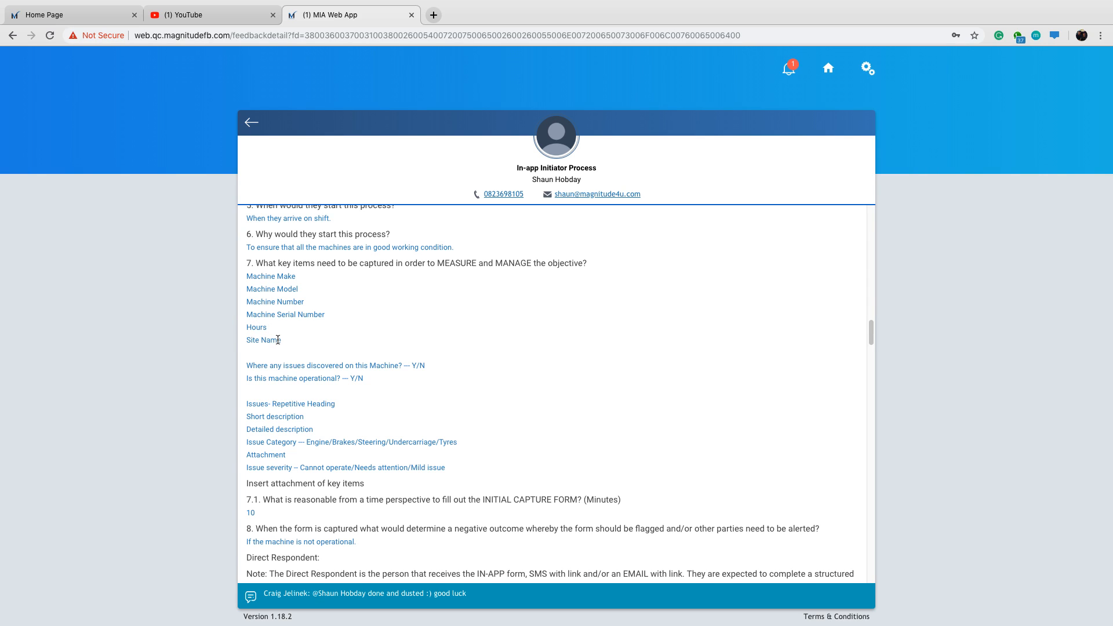
scroll(337, 351, down, 1)
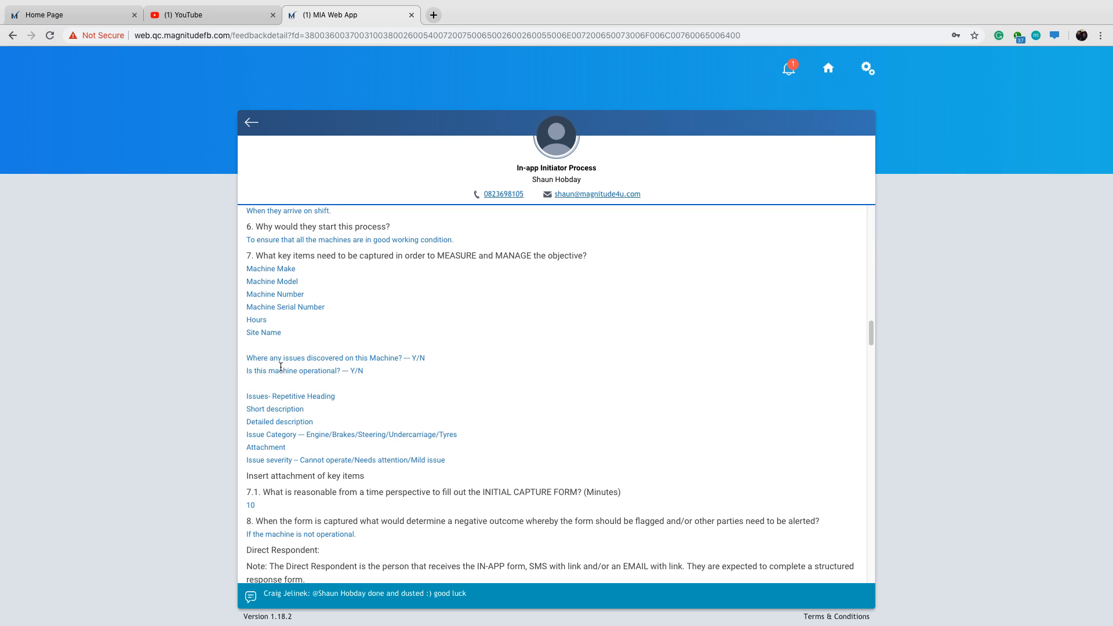
scroll(335, 372, down, 1)
scroll(335, 371, down, 2)
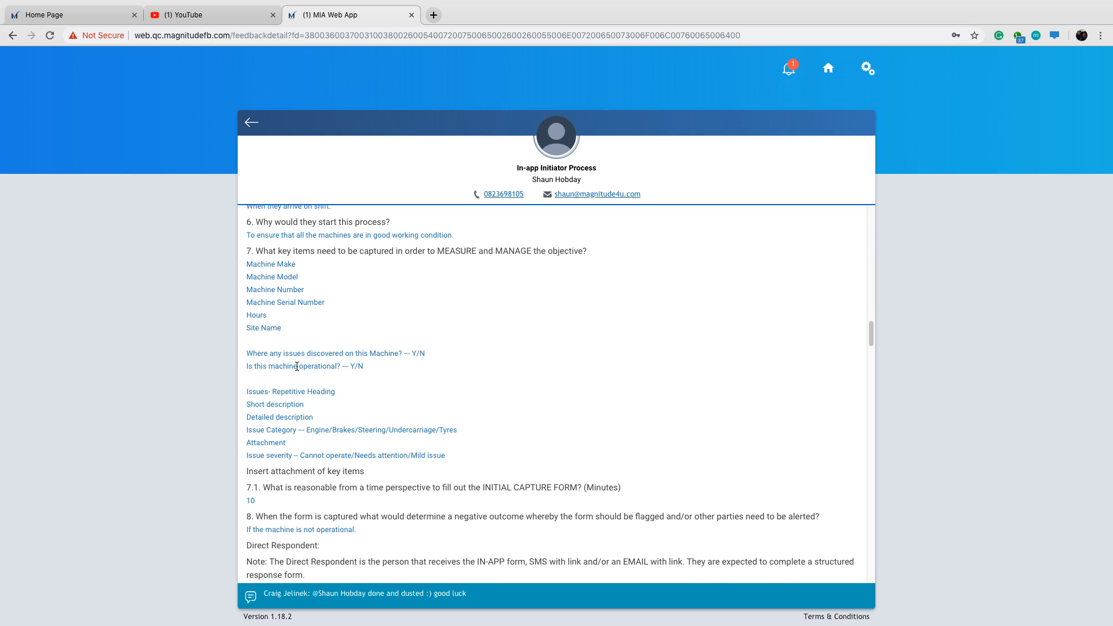
scroll(446, 356, down, 3)
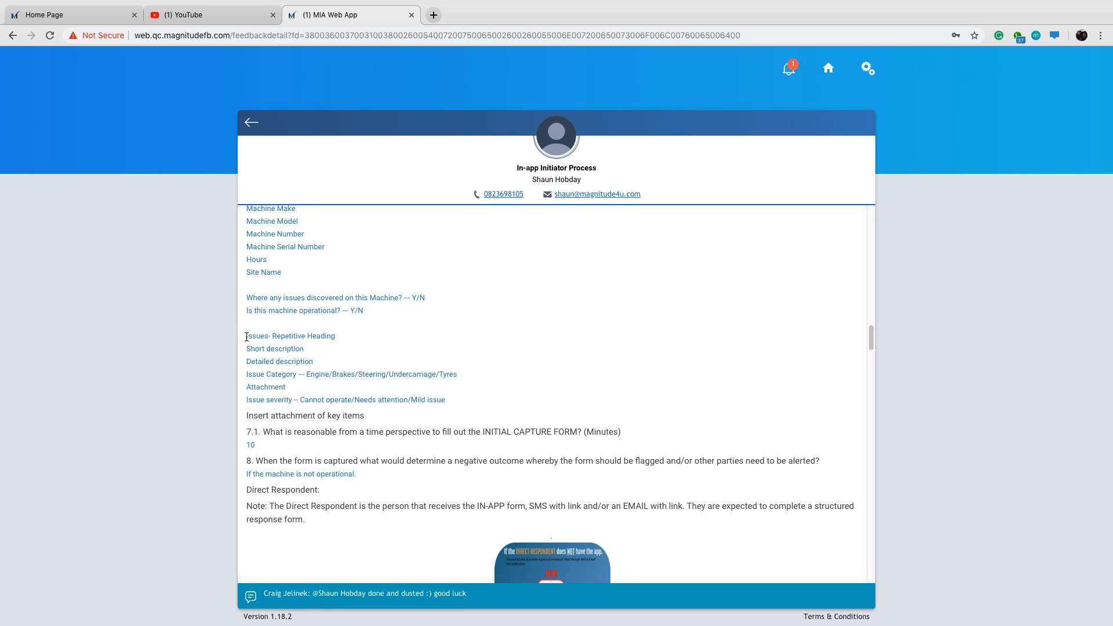
Examine the Issues repetitive heading and the fields listed beneath it in the answer to question 7.
drag(245, 337, 273, 337)
click(468, 338)
scroll(325, 365, down, 1)
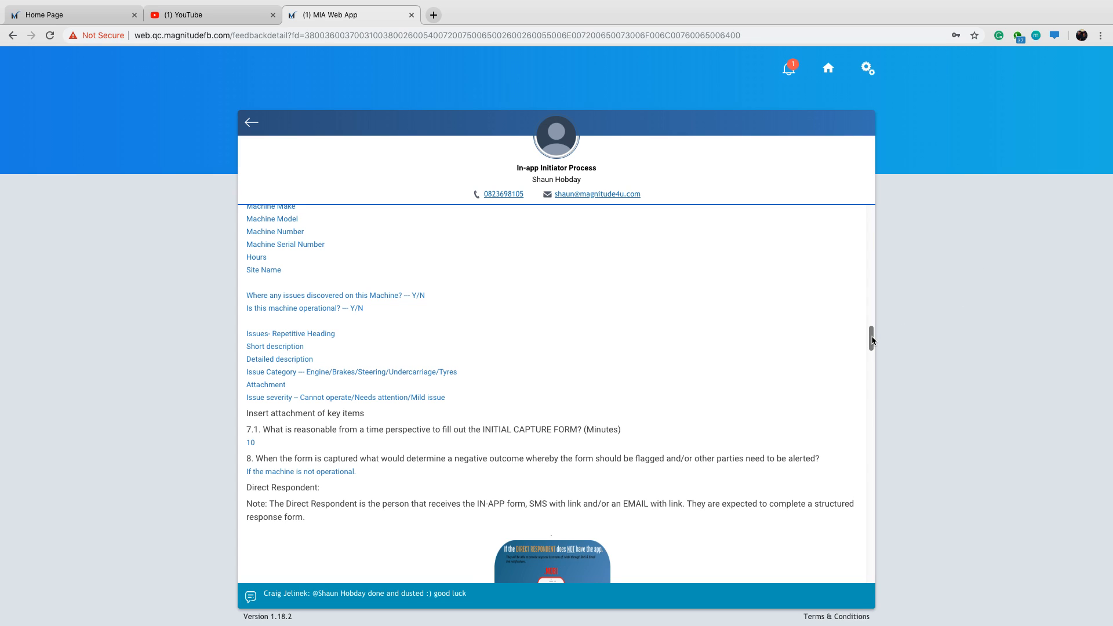
drag(872, 340, 872, 342)
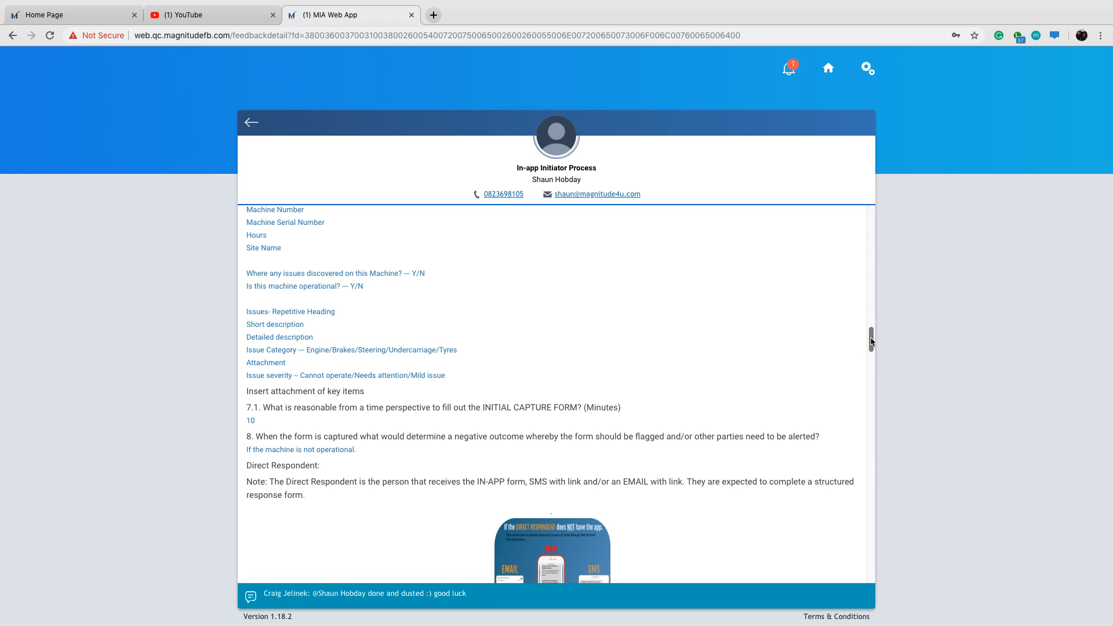
Read questions 7.1 and 8 on the time allowed for the initial capture form and what counts as a negative outcome.
drag(872, 342, 872, 351)
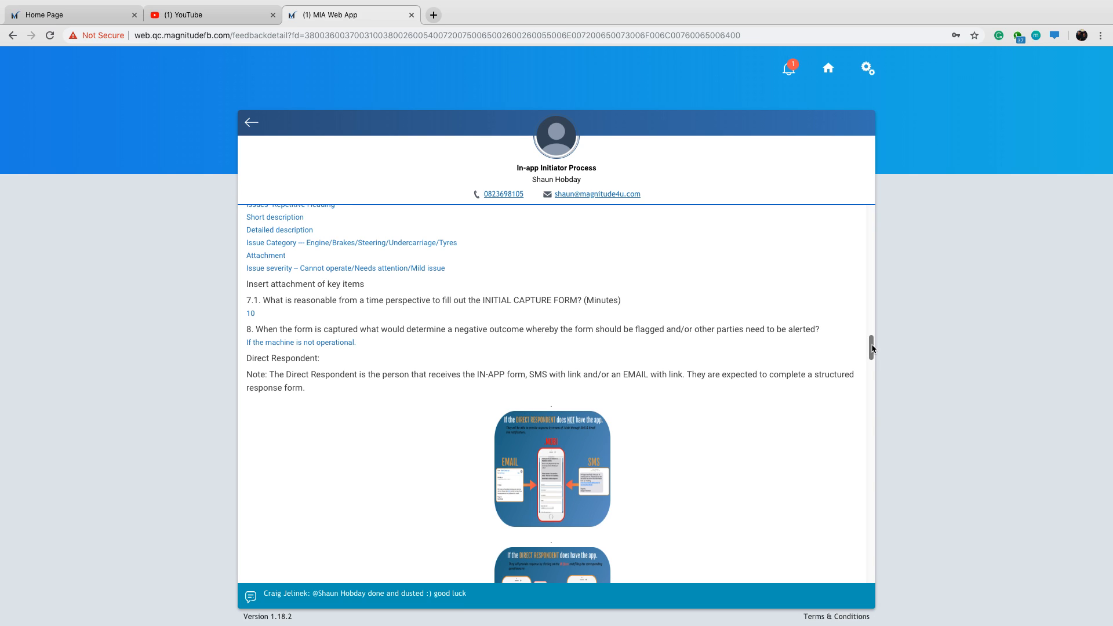
scroll(872, 348, down, 1)
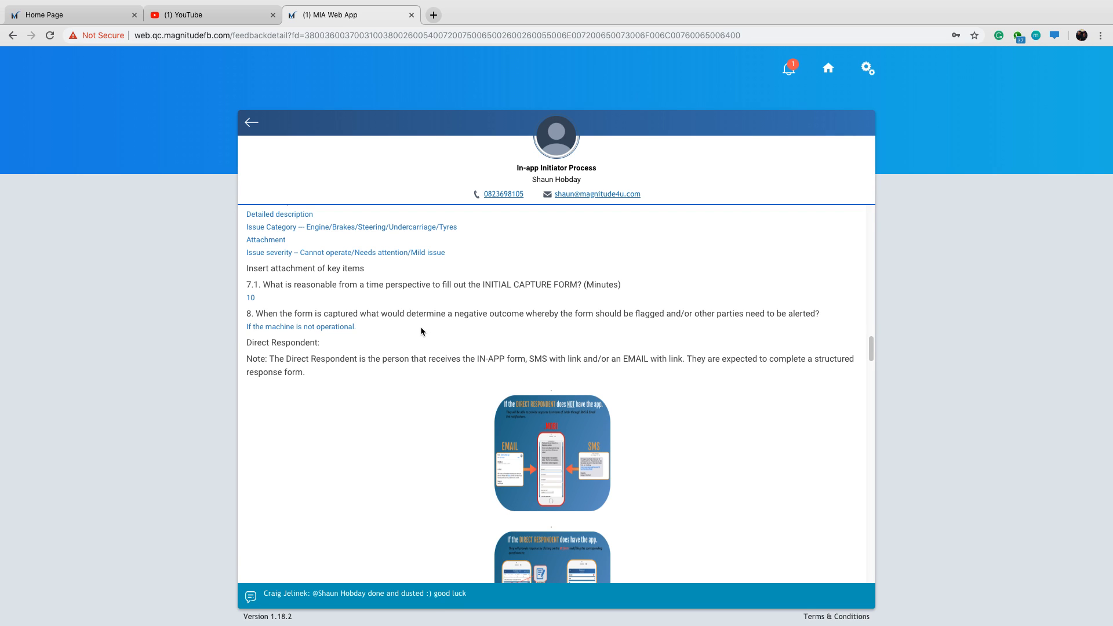
scroll(412, 331, up, 2)
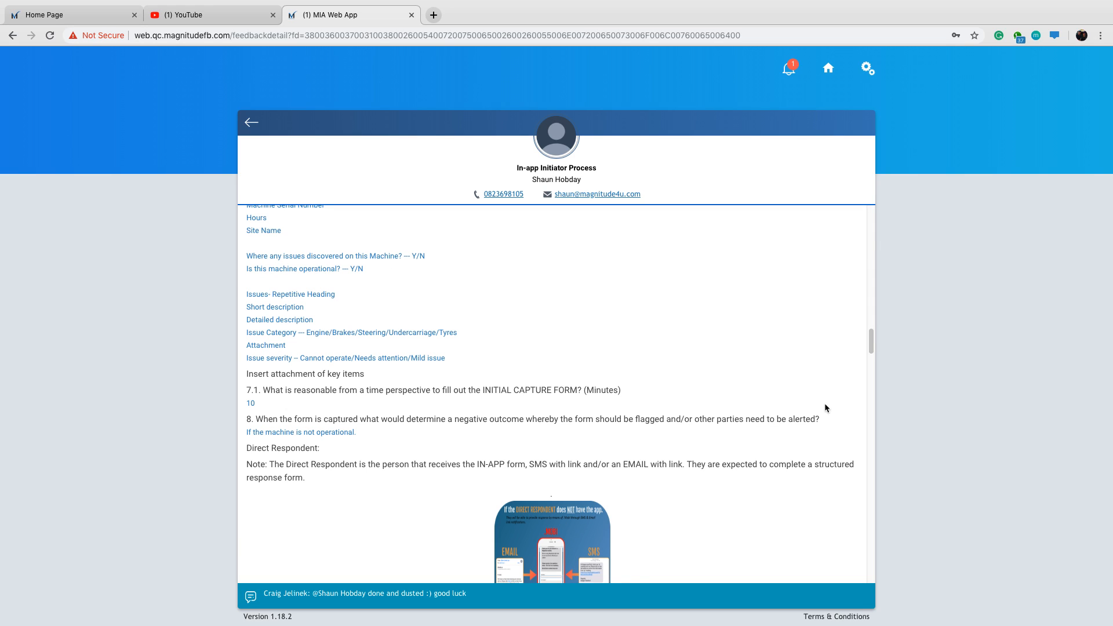
scroll(825, 404, down, 2)
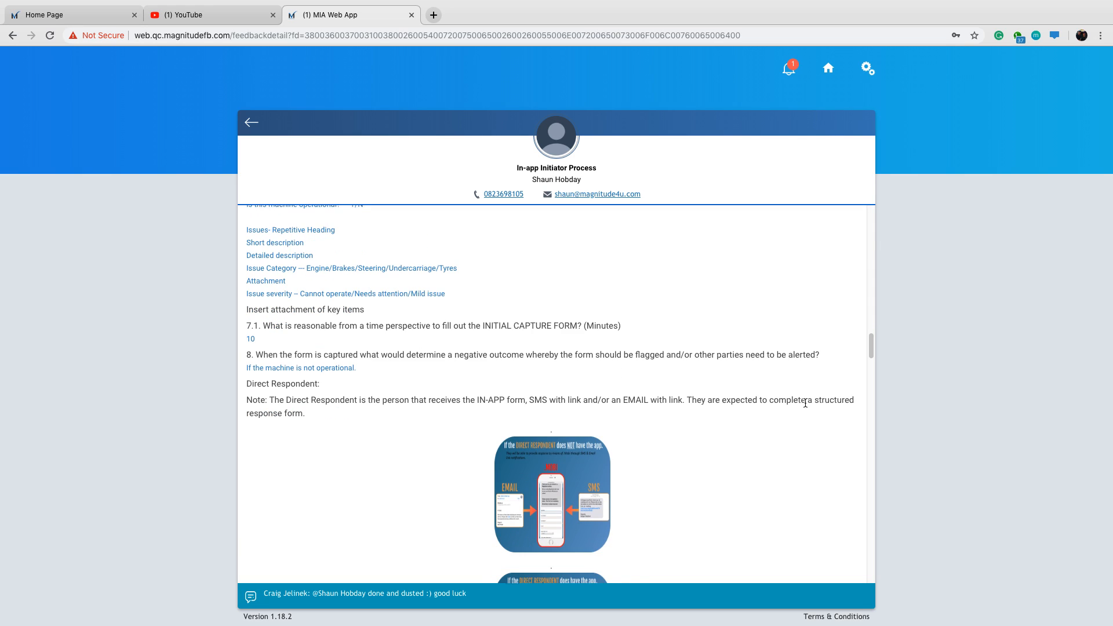
Read the Direct Respondent section, questions 9 to 11, on who completes the response form, why and when.
scroll(806, 403, down, 5)
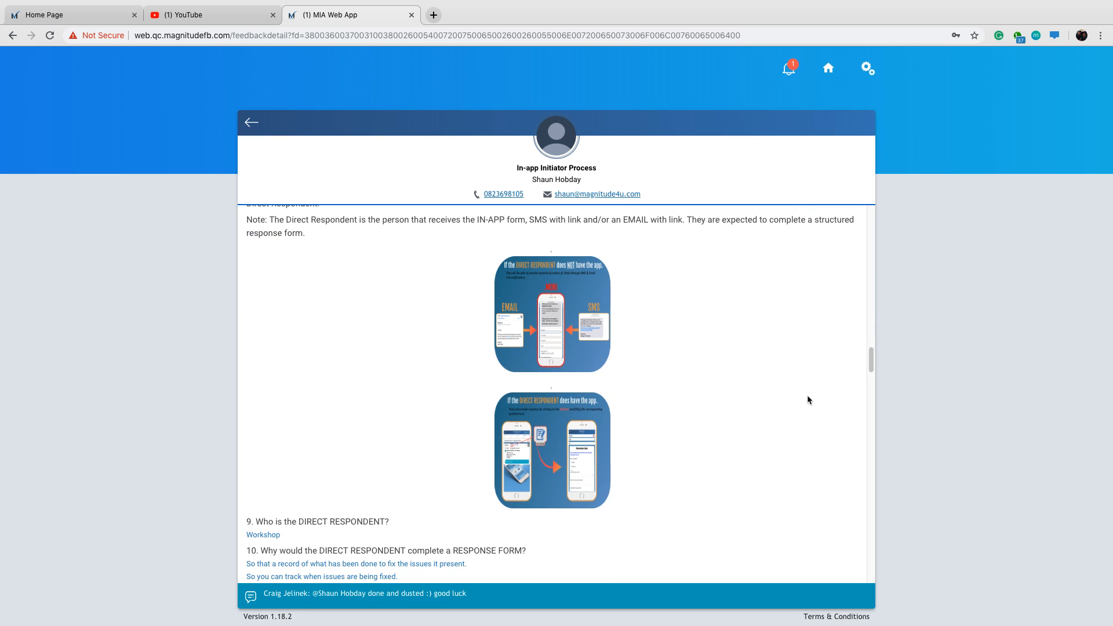
scroll(806, 399, down, 2)
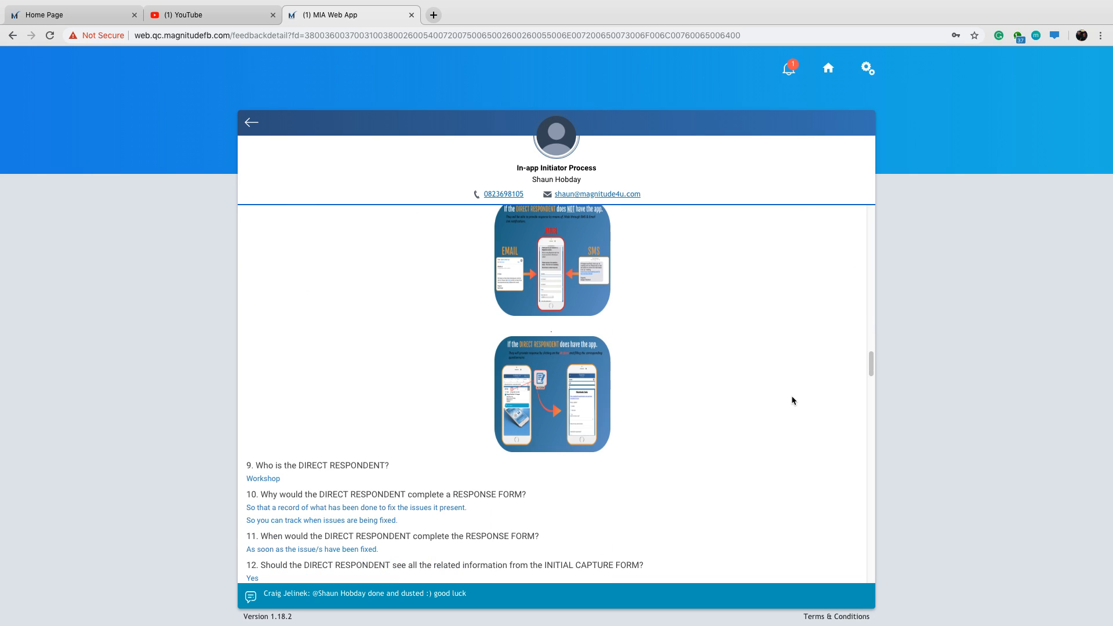
scroll(792, 401, down, 4)
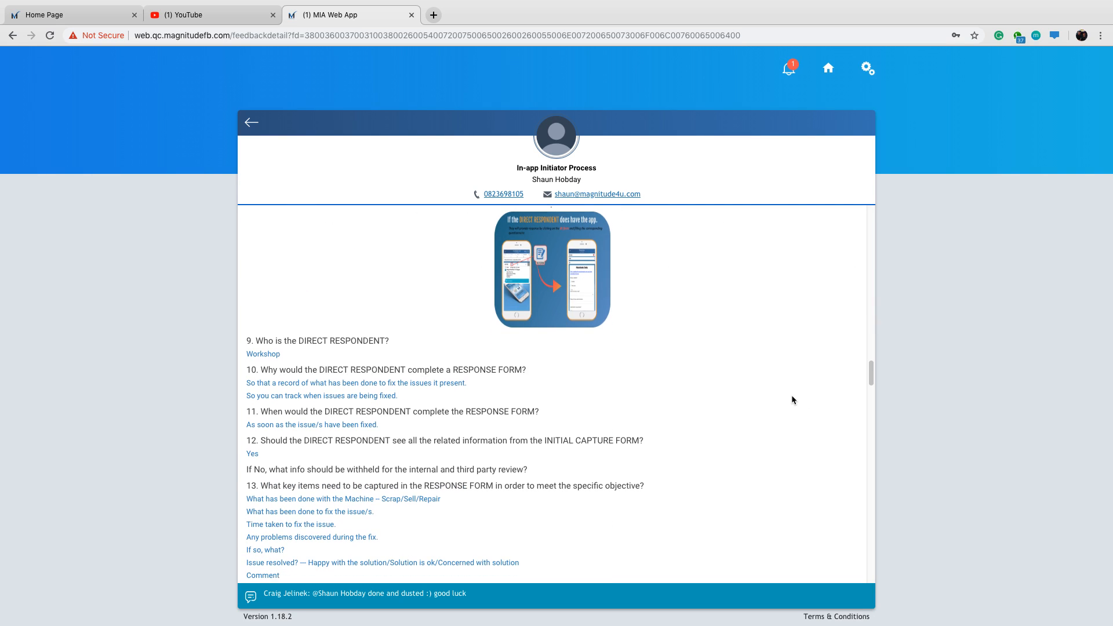
scroll(793, 400, down, 1)
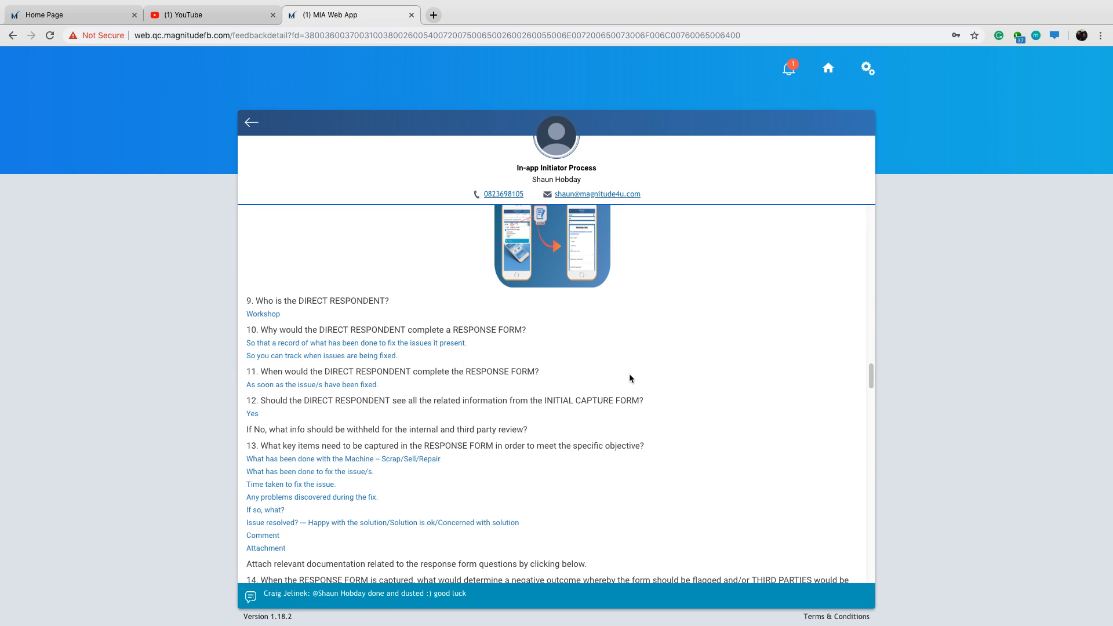
scroll(750, 371, down, 2)
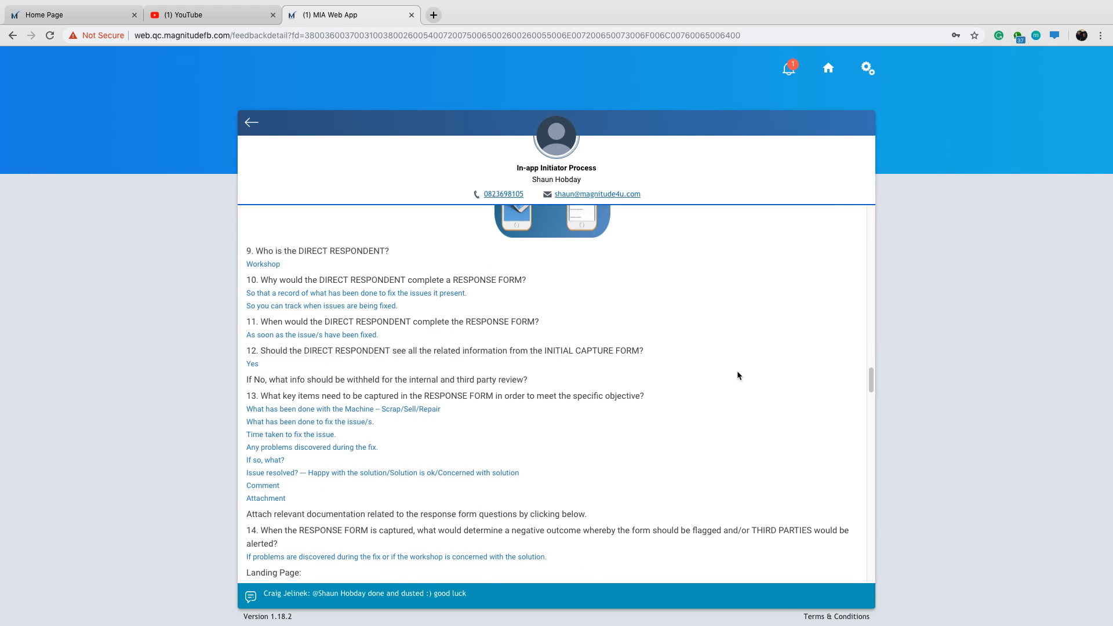
scroll(737, 374, down, 1)
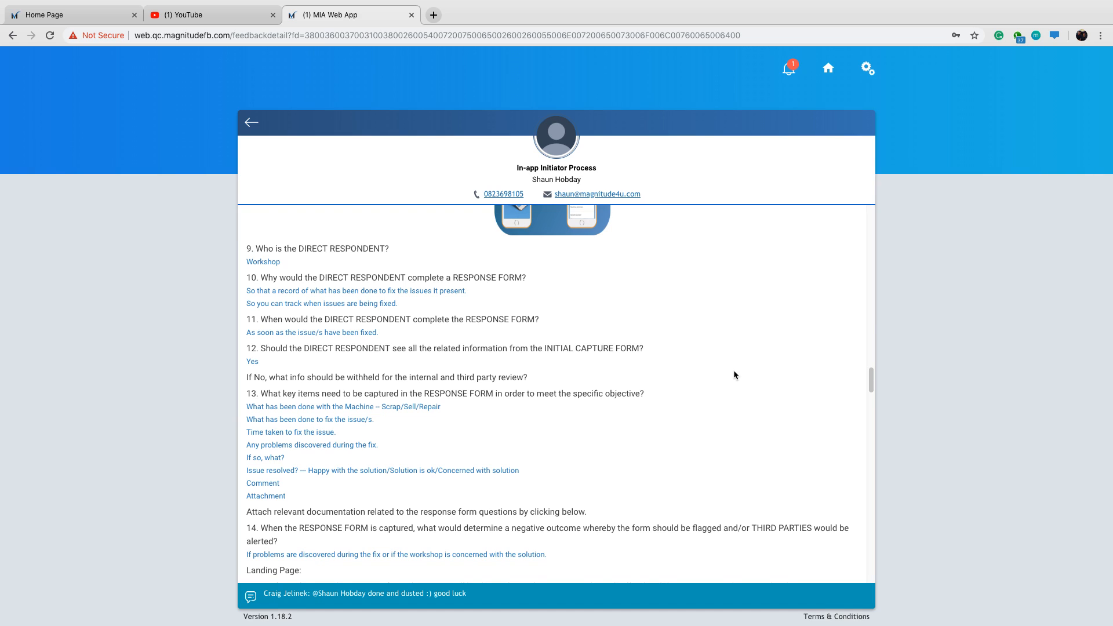
scroll(734, 375, down, 1)
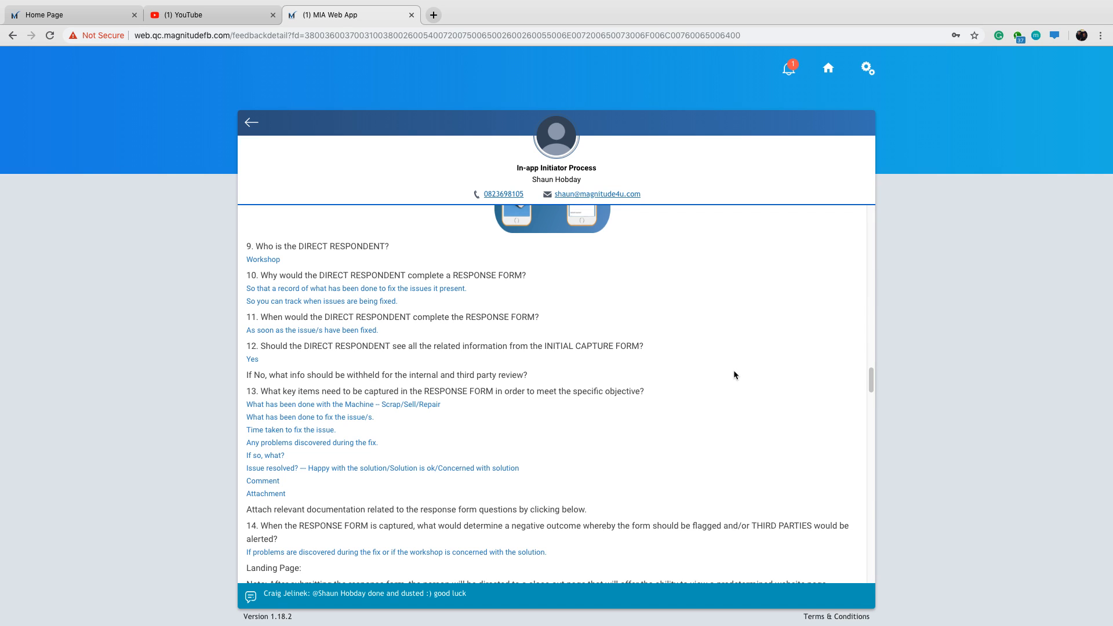
scroll(734, 375, down, 2)
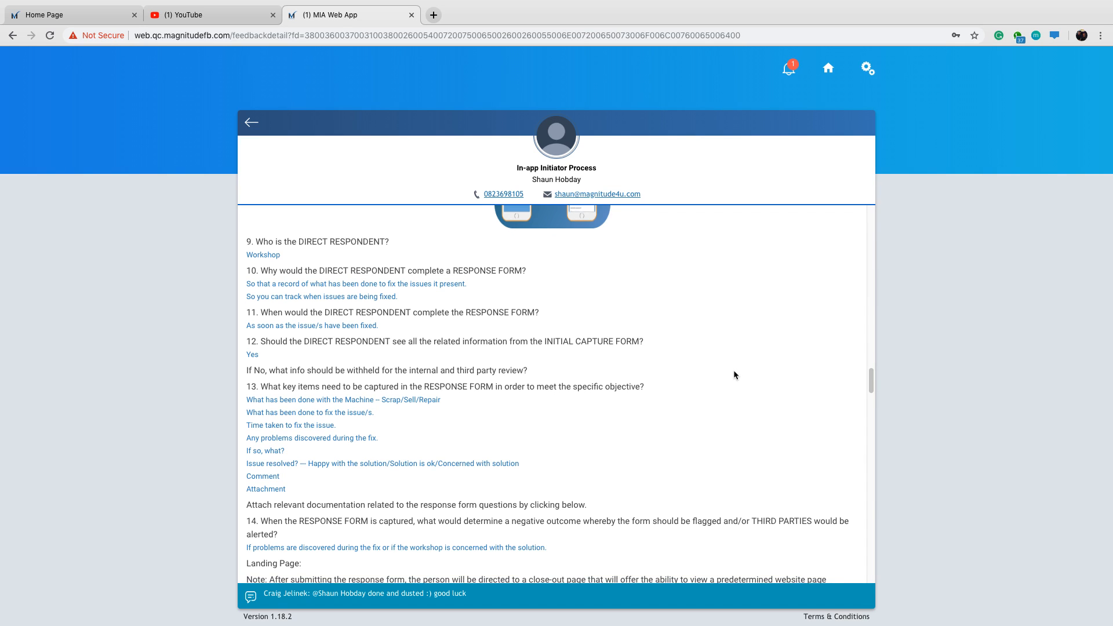
scroll(734, 376, down, 1)
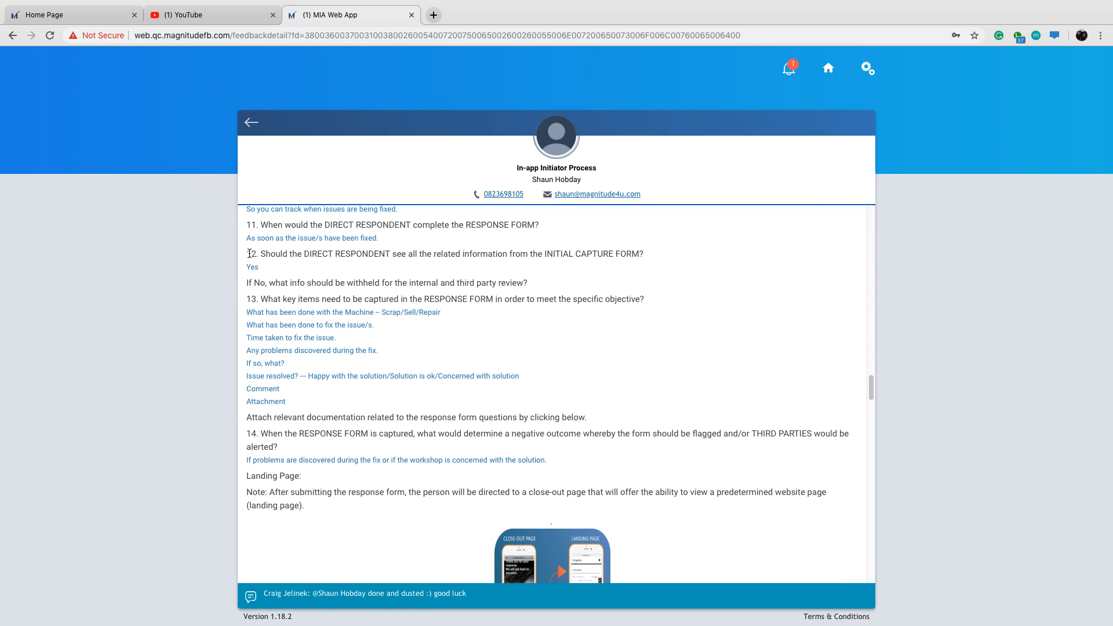
Read questions 12 to 14 on the information shown to the direct respondent, the response form's key items and its negative outcome.
drag(246, 254, 255, 255)
click(731, 267)
scroll(728, 275, up, 1)
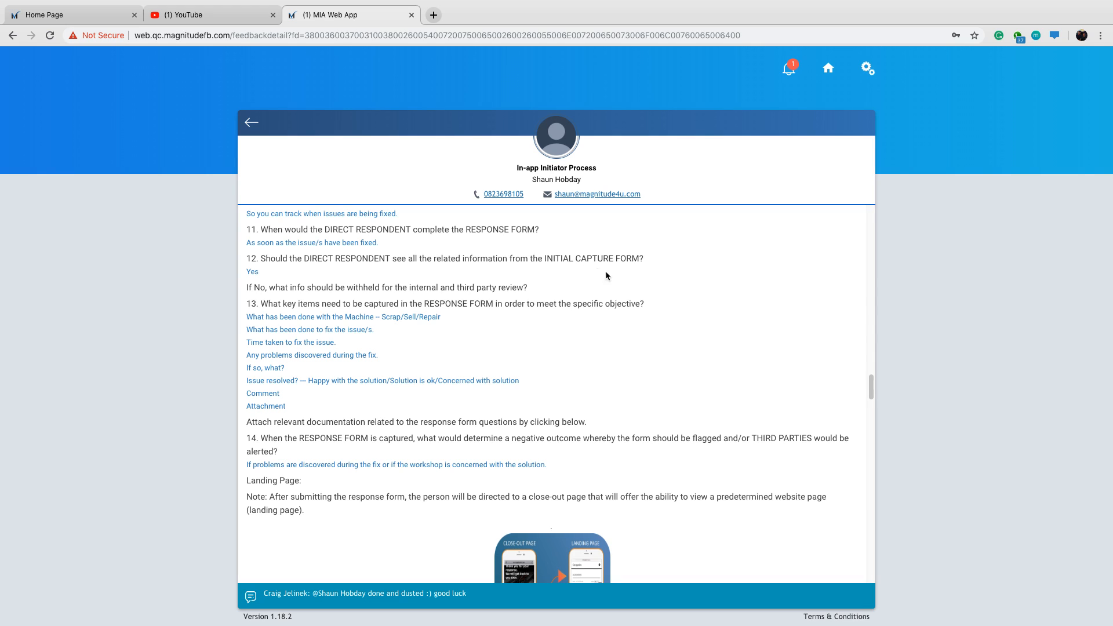
scroll(668, 303, down, 1)
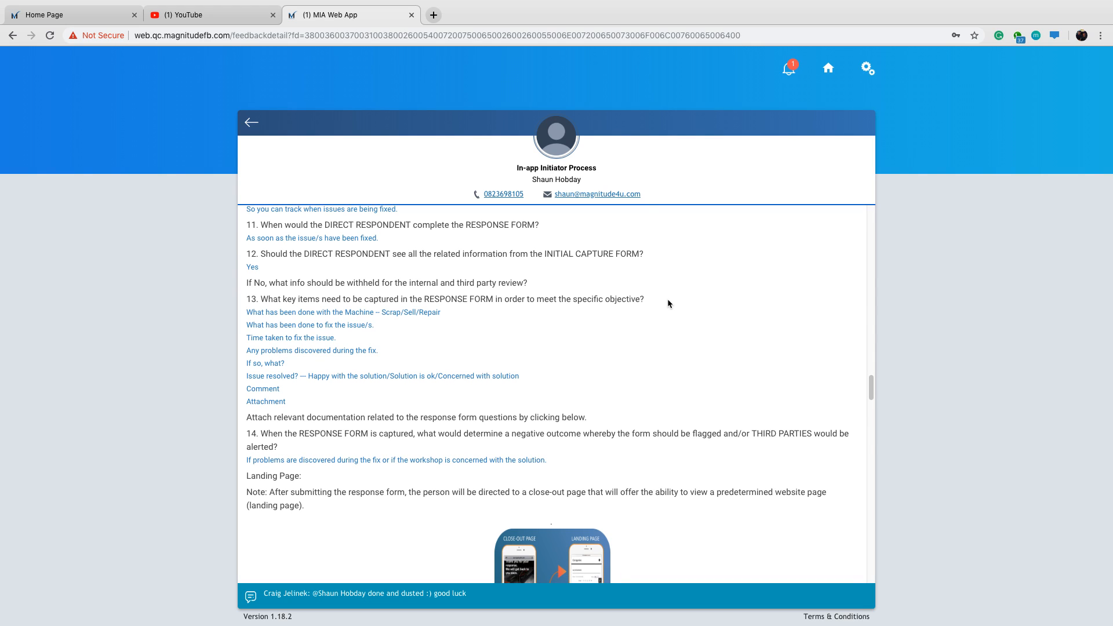
scroll(675, 300, down, 2)
scroll(684, 298, down, 1)
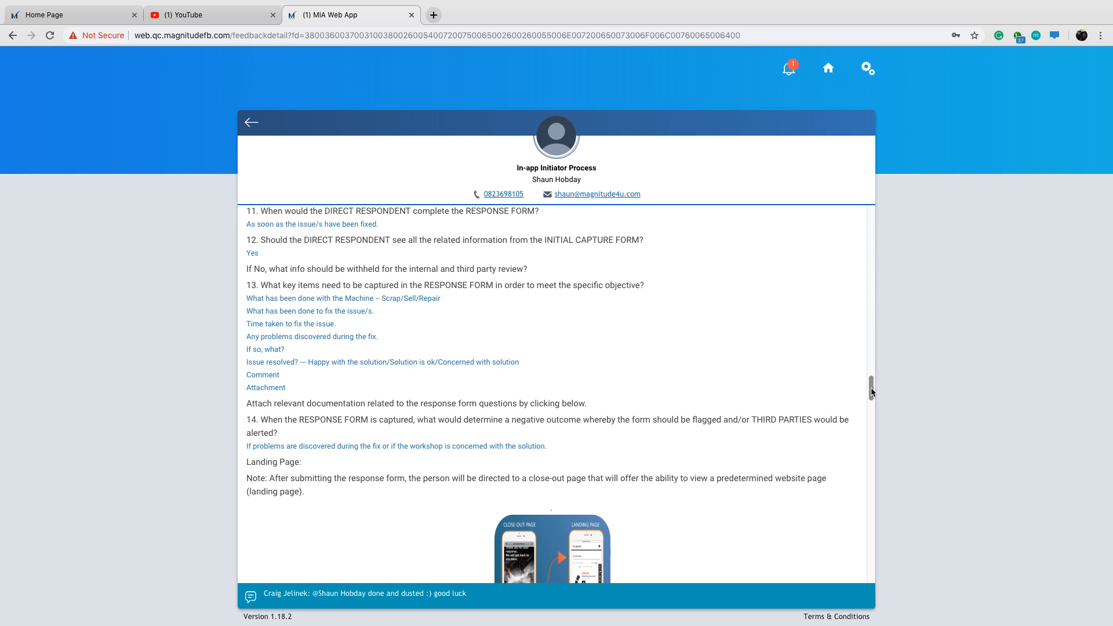
Compare the issue fields in question 7 with the response form's key items in question 13, including the Attachment item.
drag(871, 392, 875, 342)
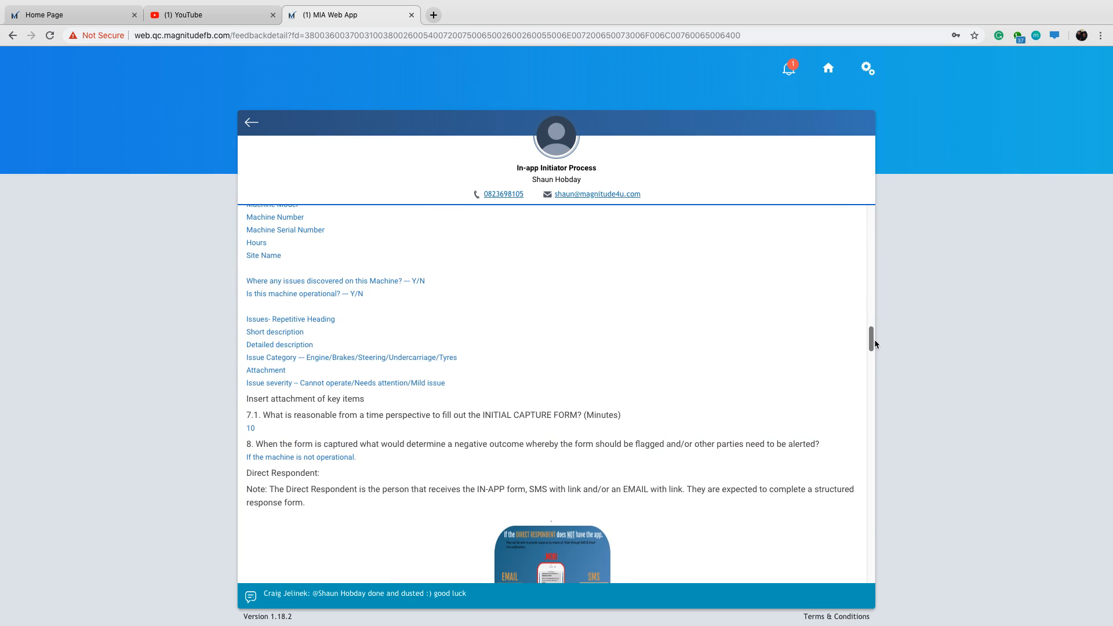
drag(876, 343, 872, 390)
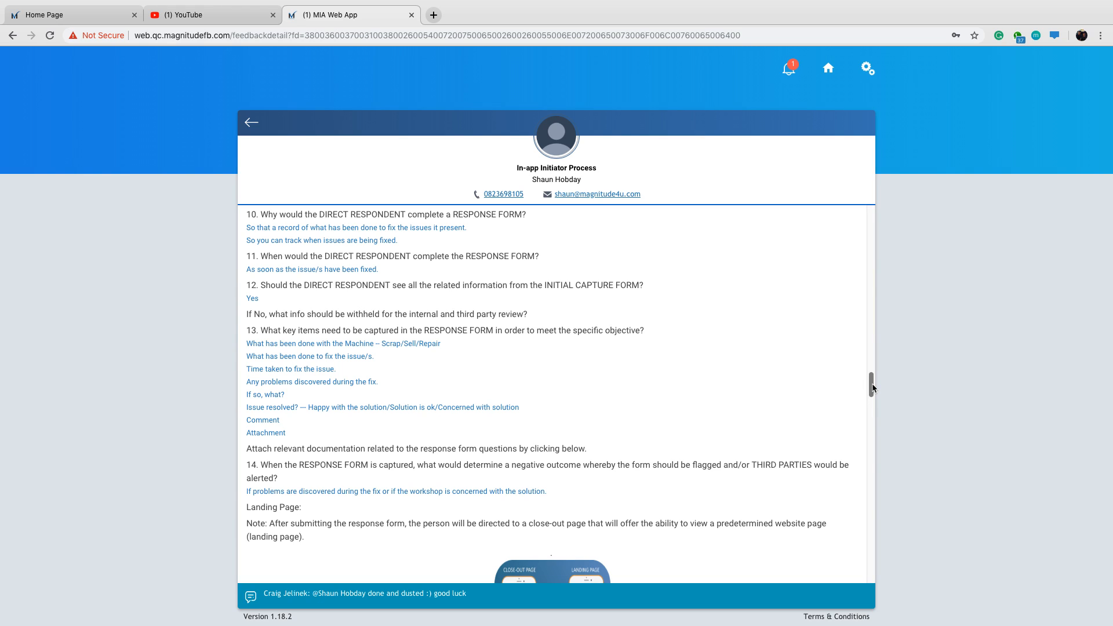
drag(873, 387, 873, 390)
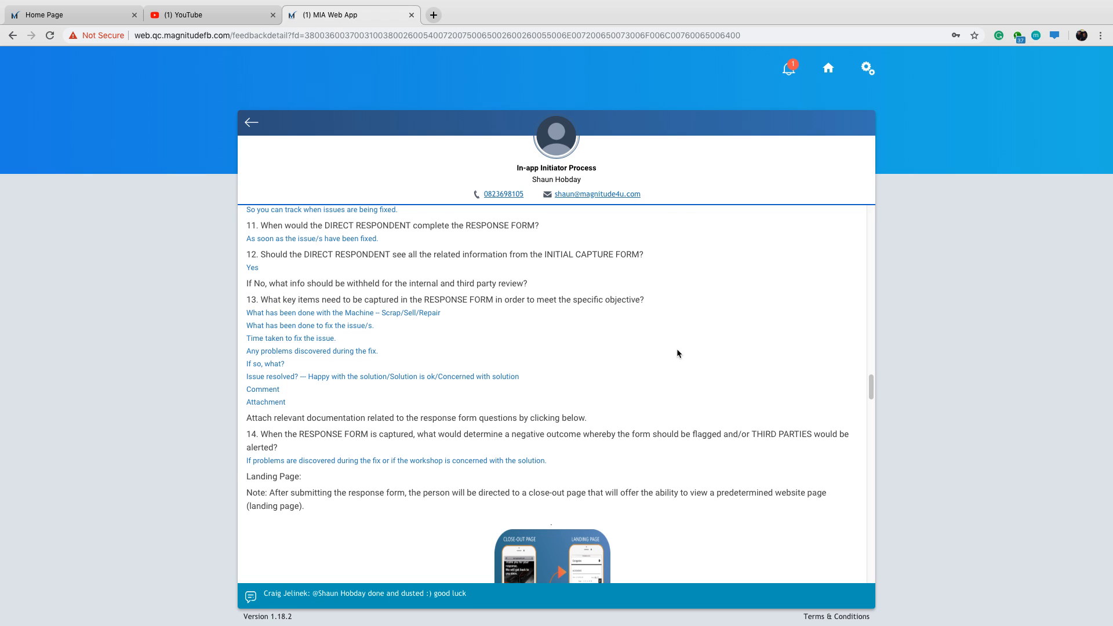
scroll(871, 387, down, 2)
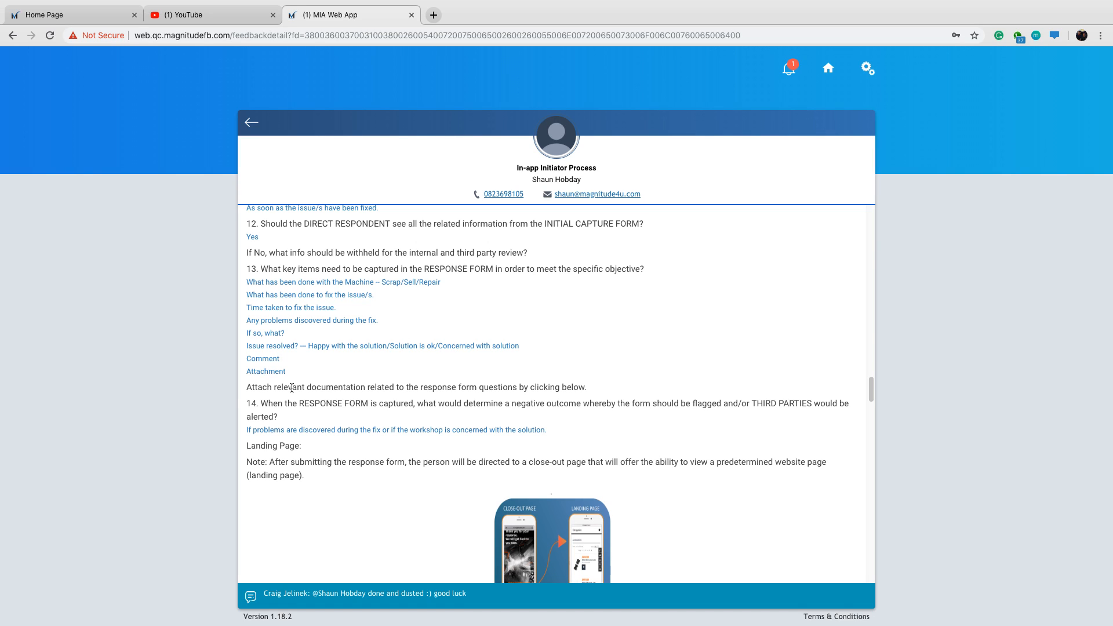
drag(286, 373, 256, 374)
click(252, 376)
Read question 14, the Landing Page section, and questions 17 and 18 on third parties and chat templates.
drag(870, 386, 870, 400)
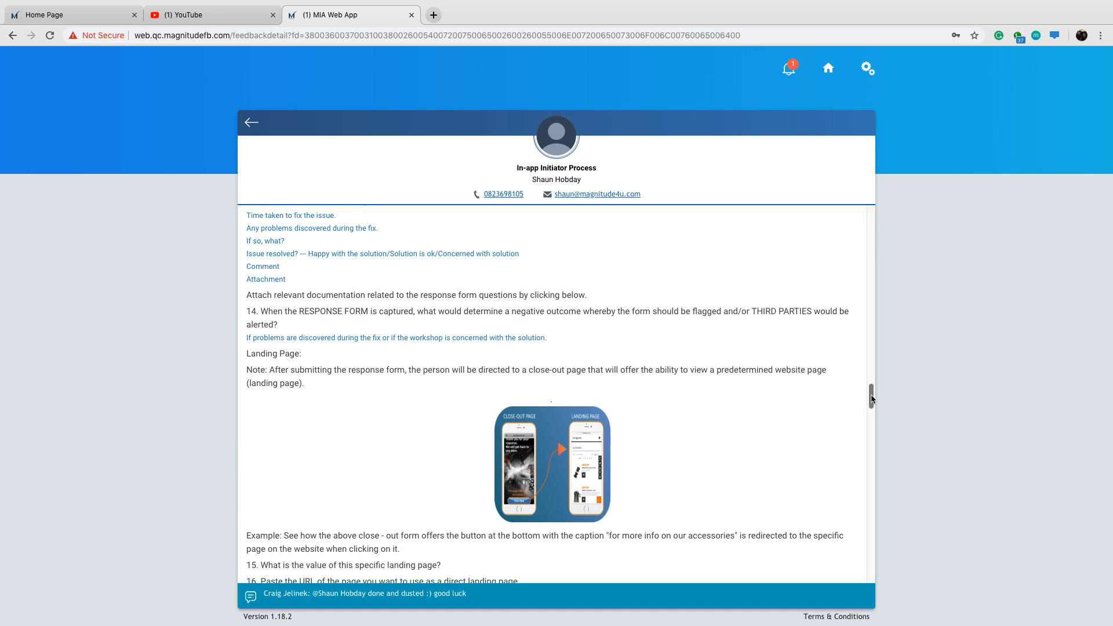
drag(872, 399, 873, 433)
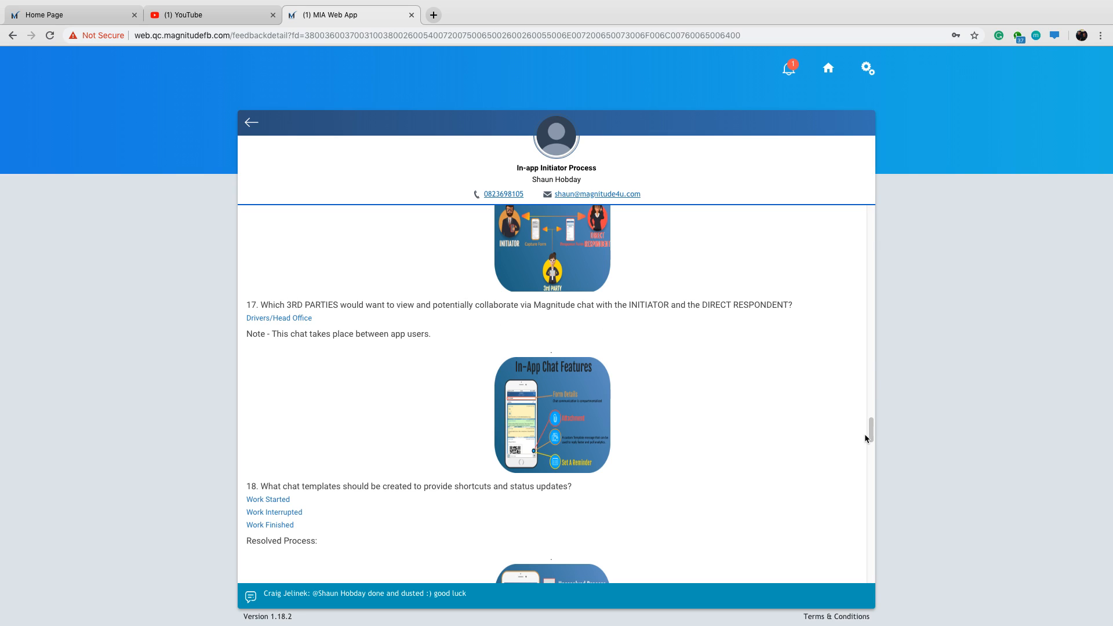
drag(871, 432, 872, 446)
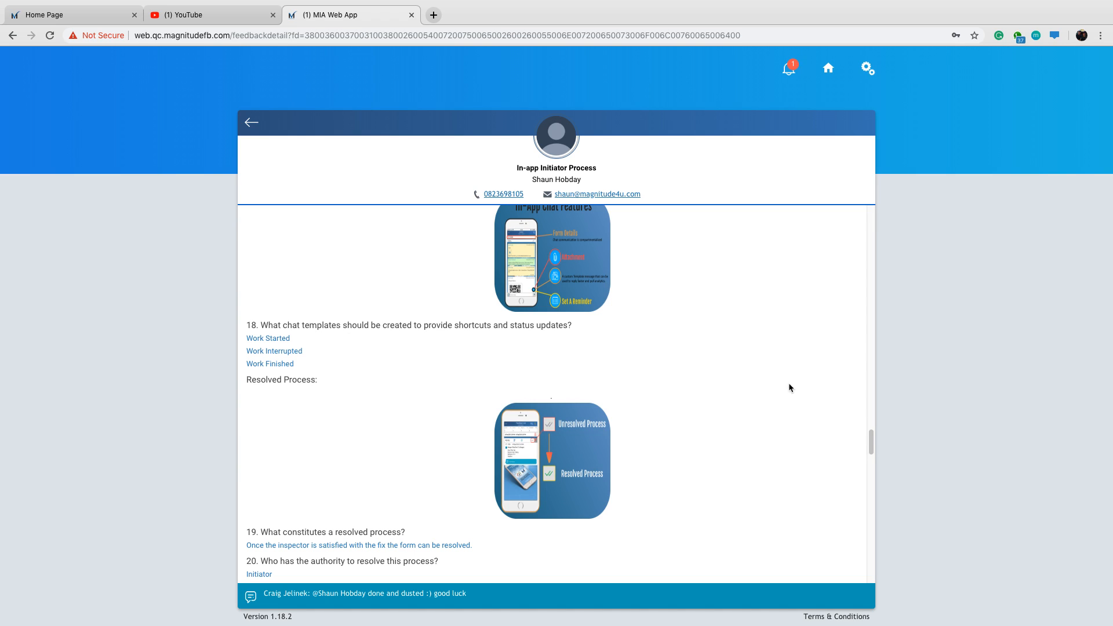
Read questions 19 to 21 on what makes a process resolved, who may resolve it and automatic resolution by PI score.
scroll(750, 388, down, 1)
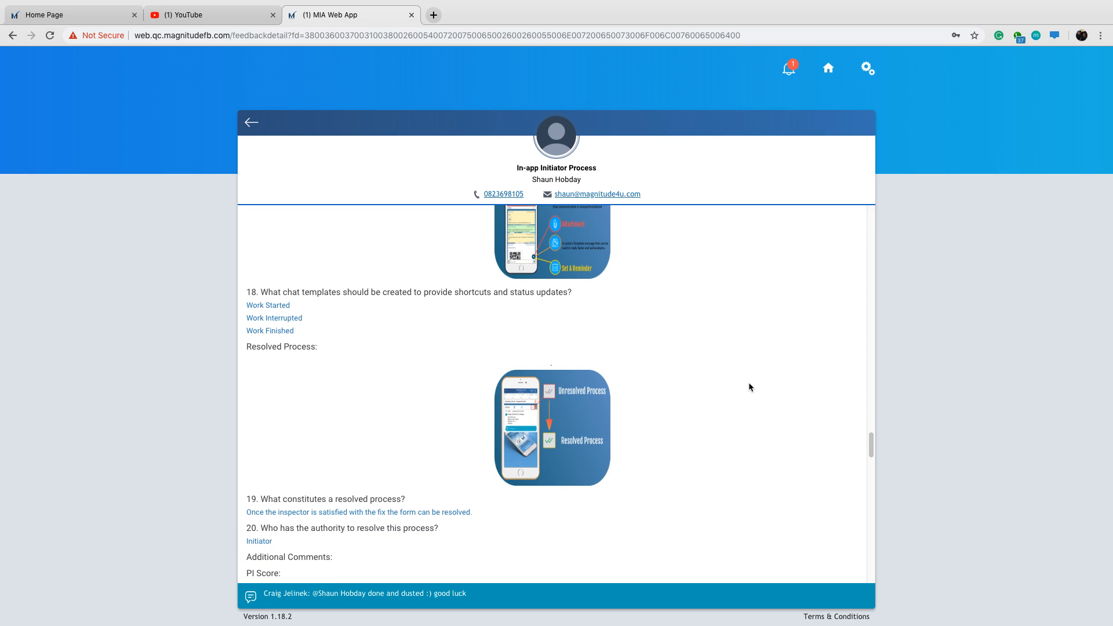
scroll(749, 387, down, 2)
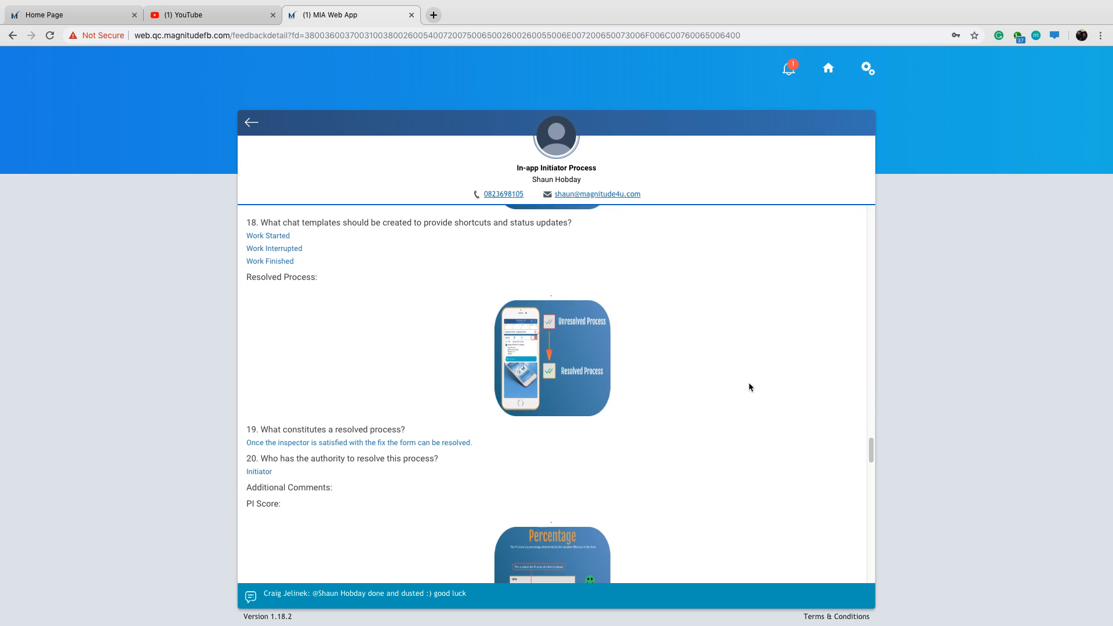
scroll(749, 387, down, 3)
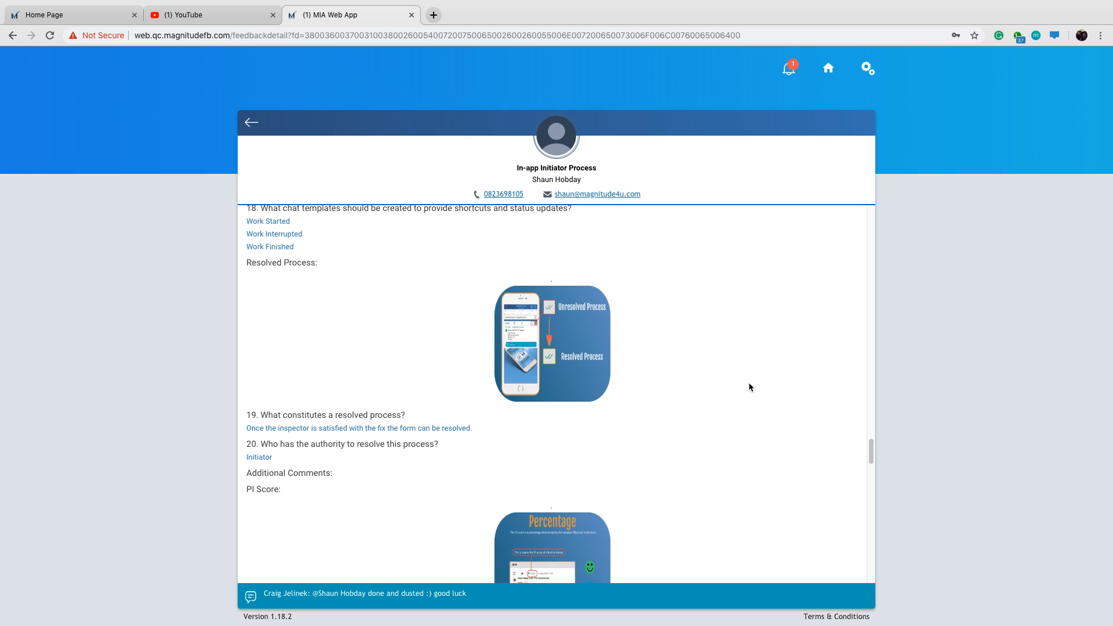
scroll(749, 384, down, 3)
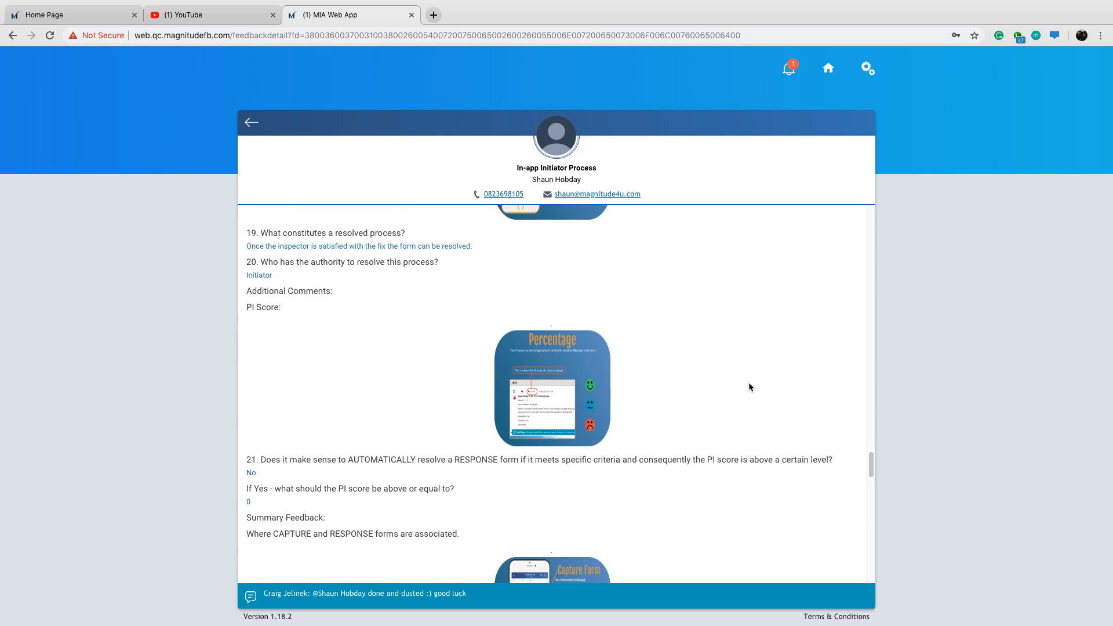
scroll(749, 387, up, 1)
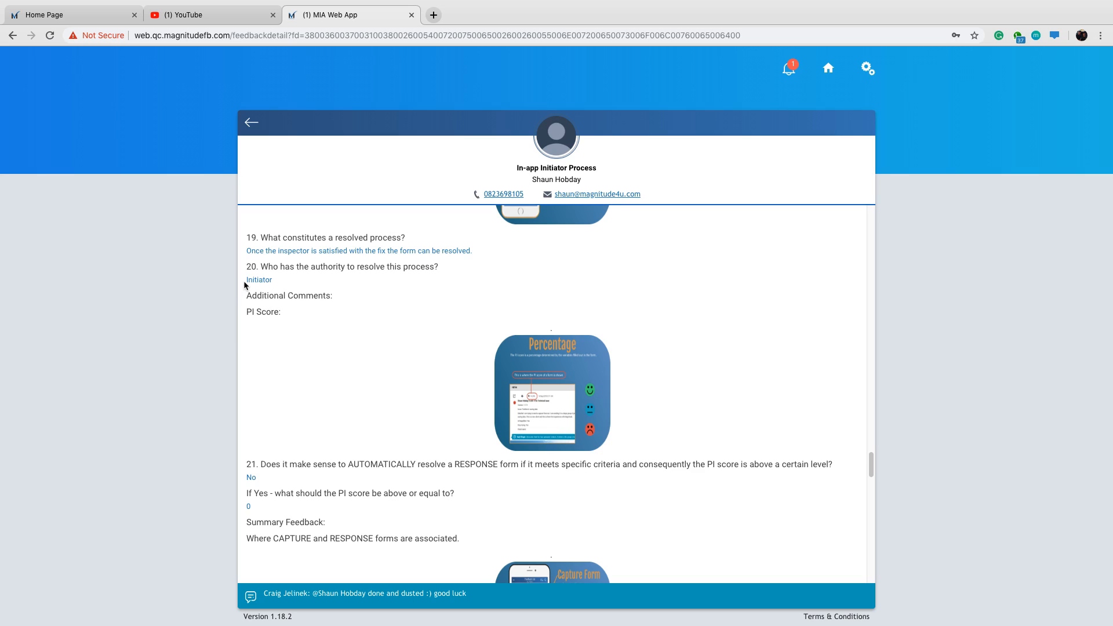
drag(246, 280, 273, 280)
click(292, 300)
scroll(755, 344, down, 1)
scroll(746, 346, down, 3)
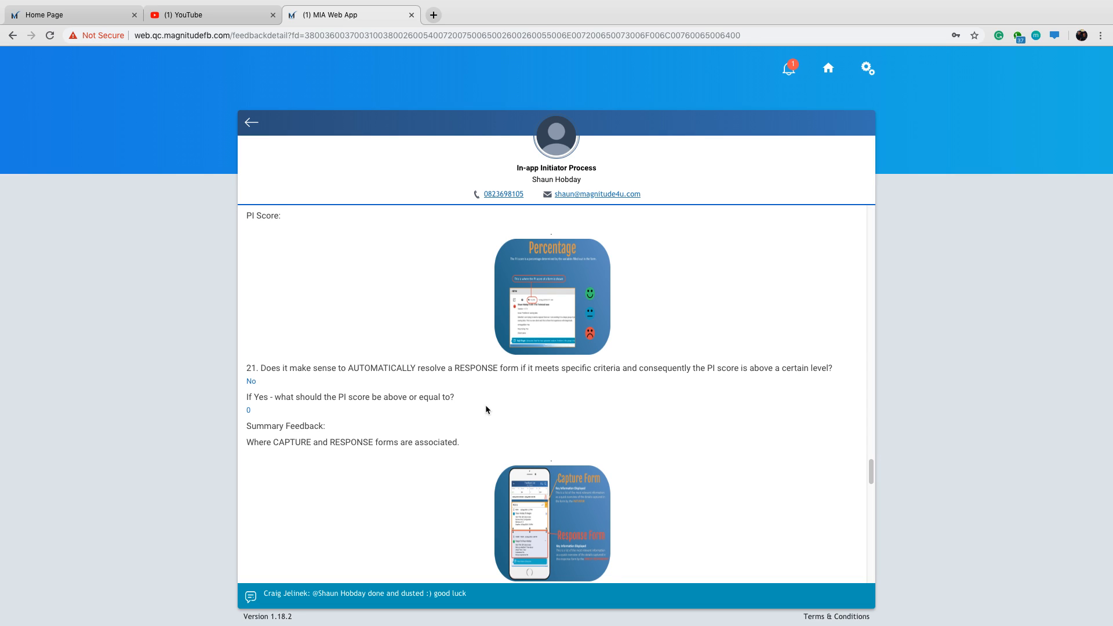
Read questions 22 A and 22 B on the key items for the capture and response summary feedback.
scroll(468, 417, down, 4)
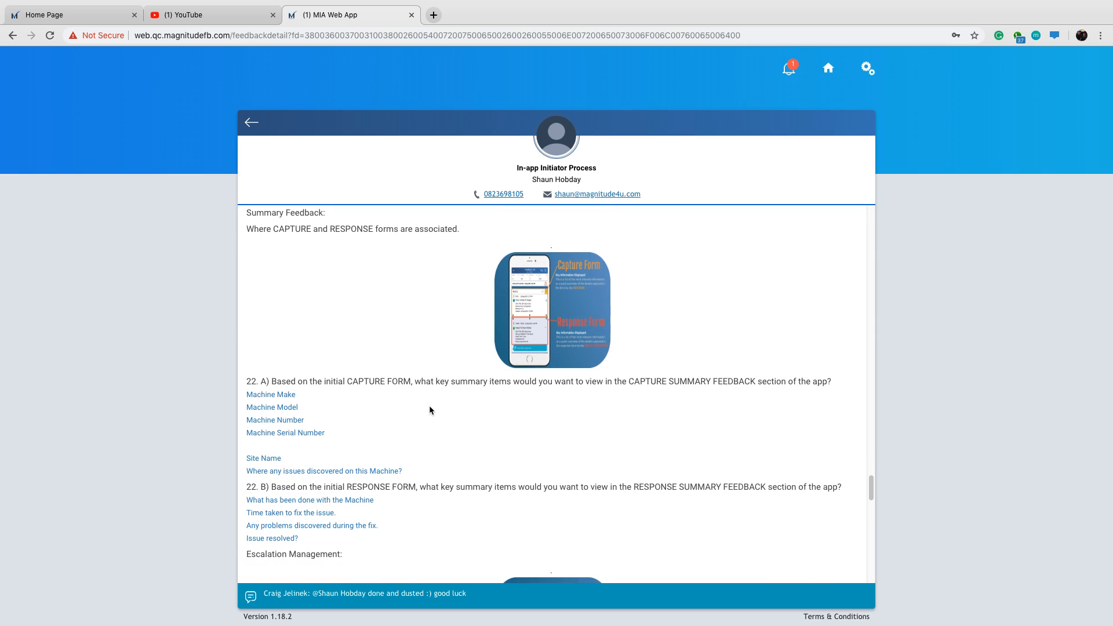
scroll(458, 406, down, 1)
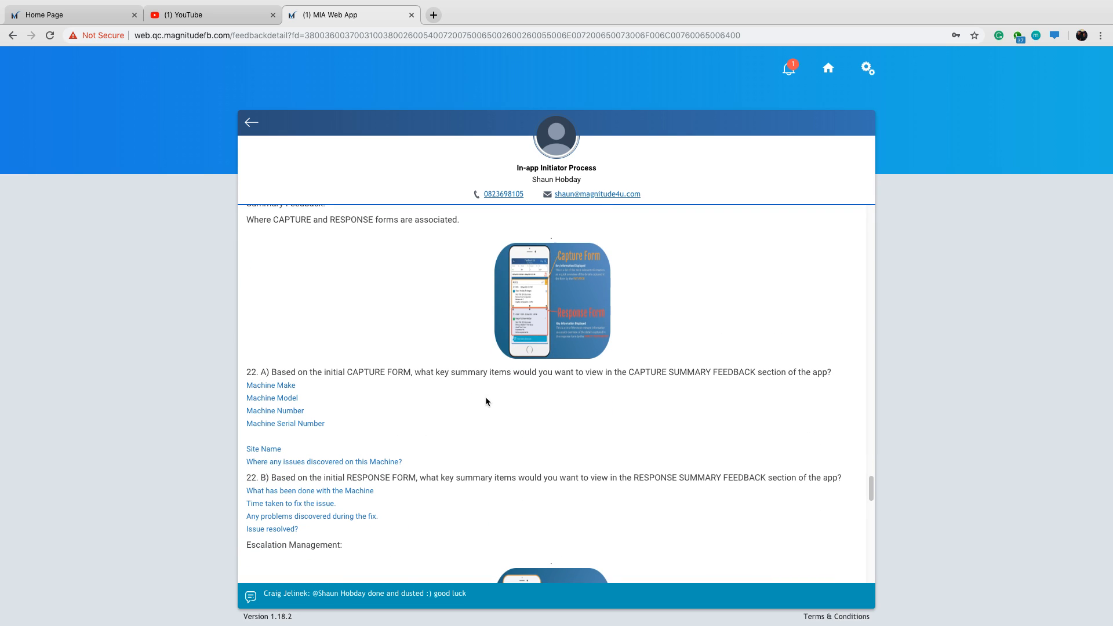
scroll(516, 401, down, 1)
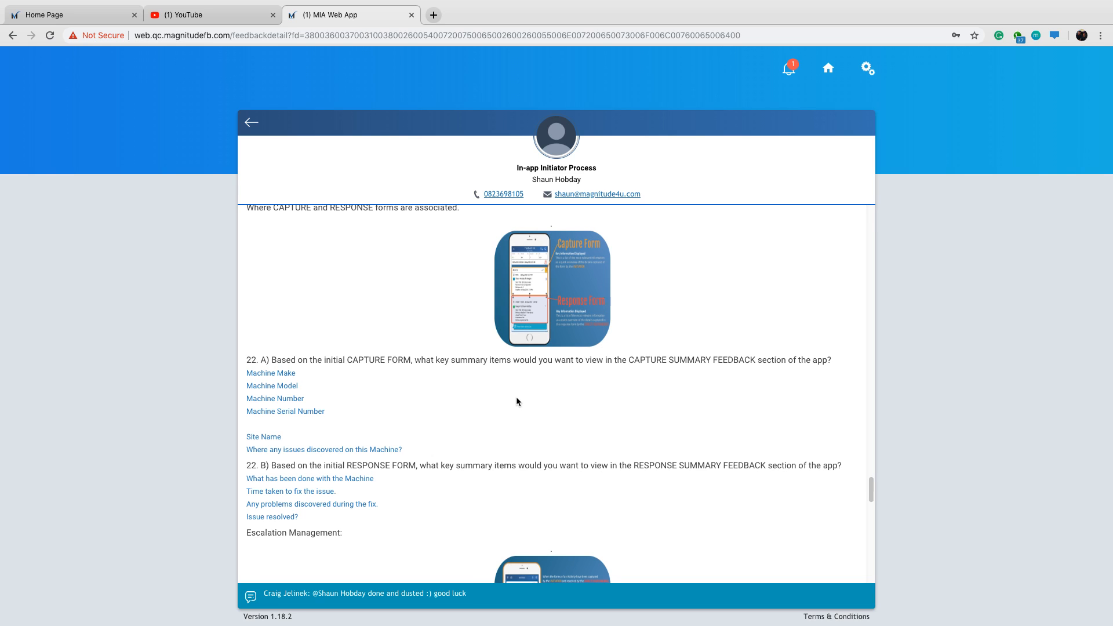
scroll(517, 400, down, 2)
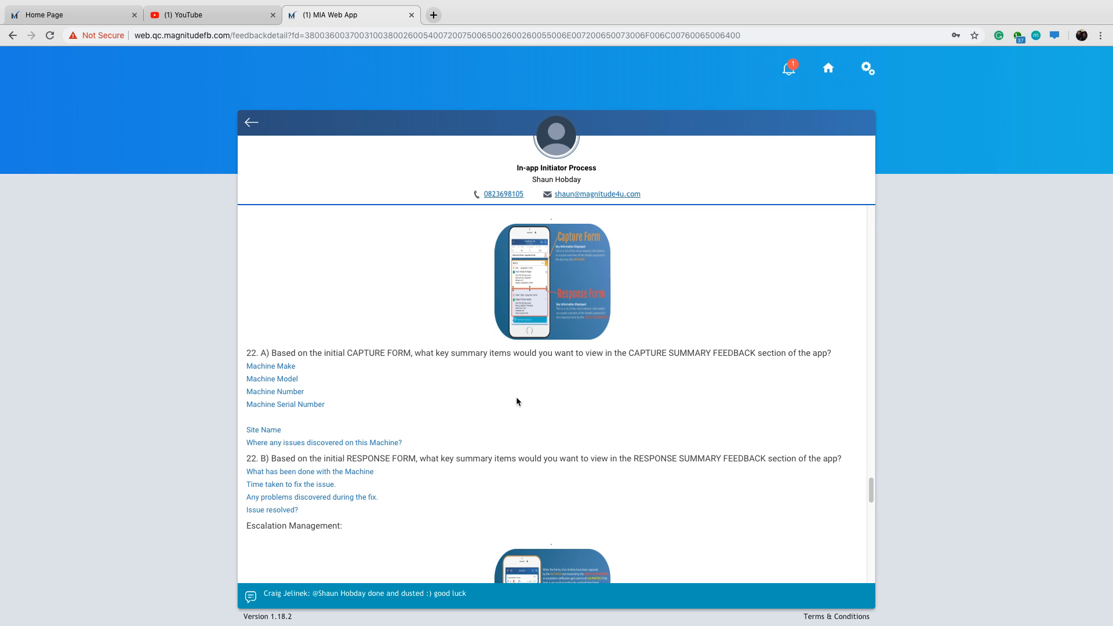
scroll(517, 397, down, 1)
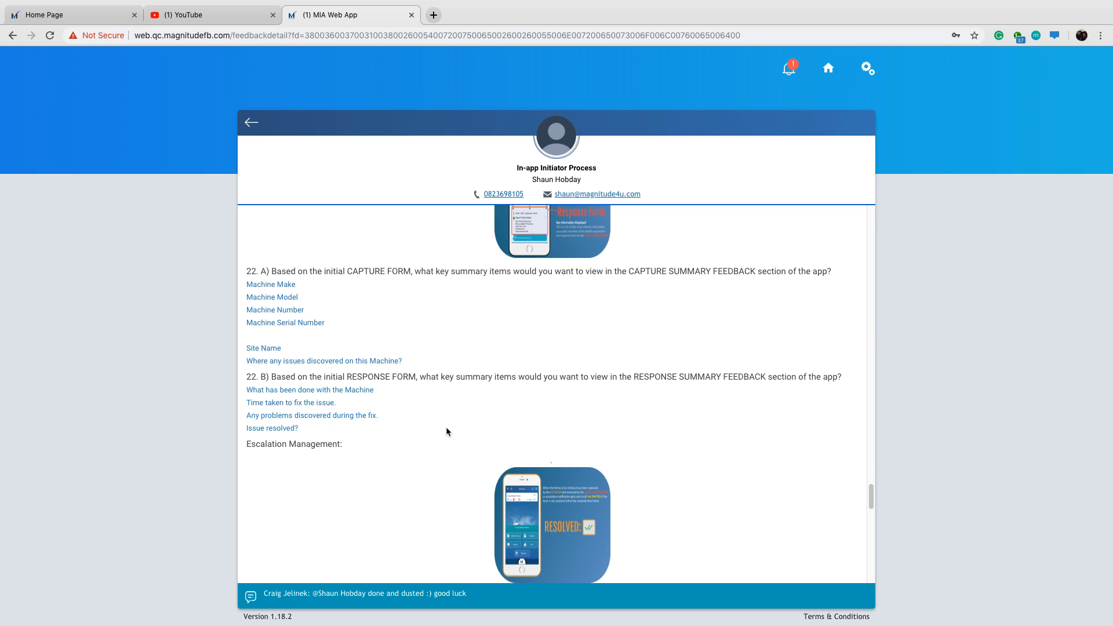
Read the Escalation Management questions 23 and 24 on time limits for resolving forms and who should be notified.
scroll(457, 423, down, 1)
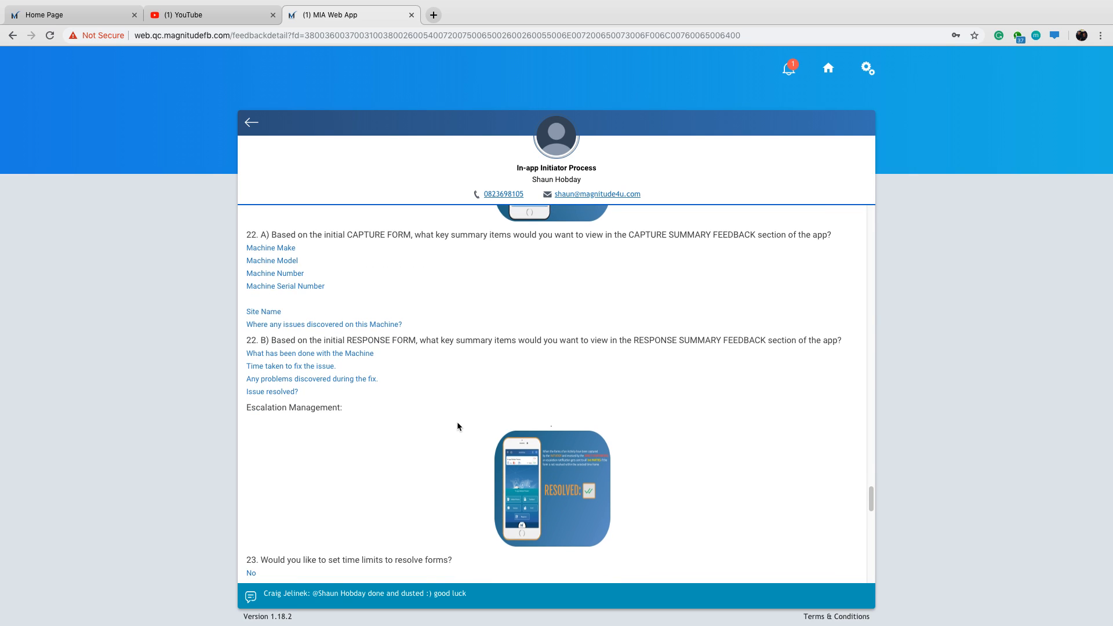
scroll(458, 427, down, 1)
scroll(470, 435, down, 4)
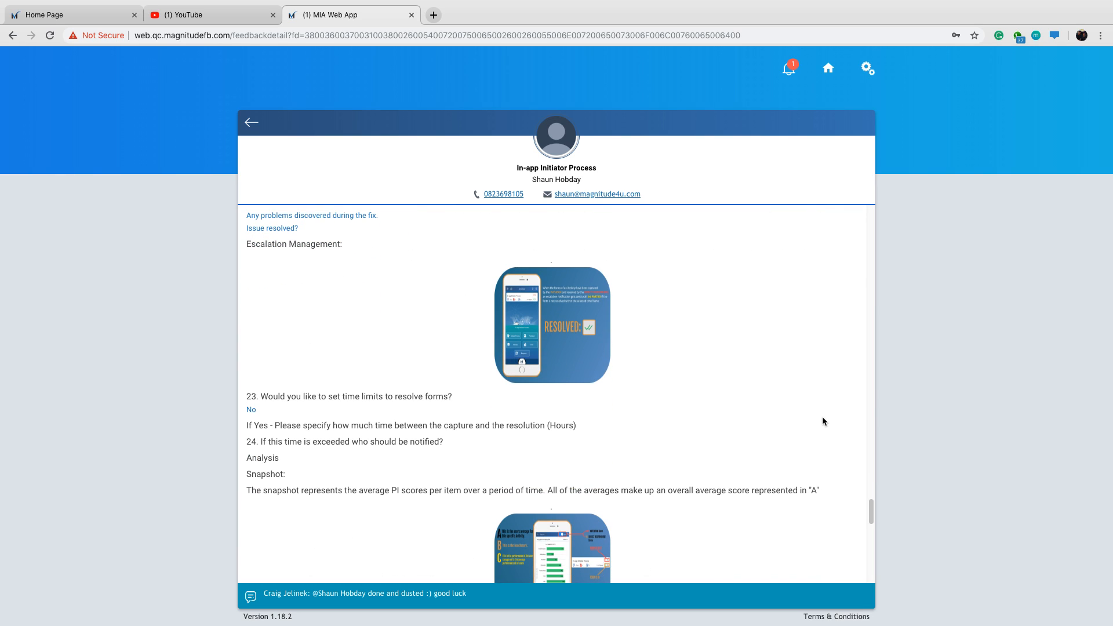
scroll(819, 408, down, 1)
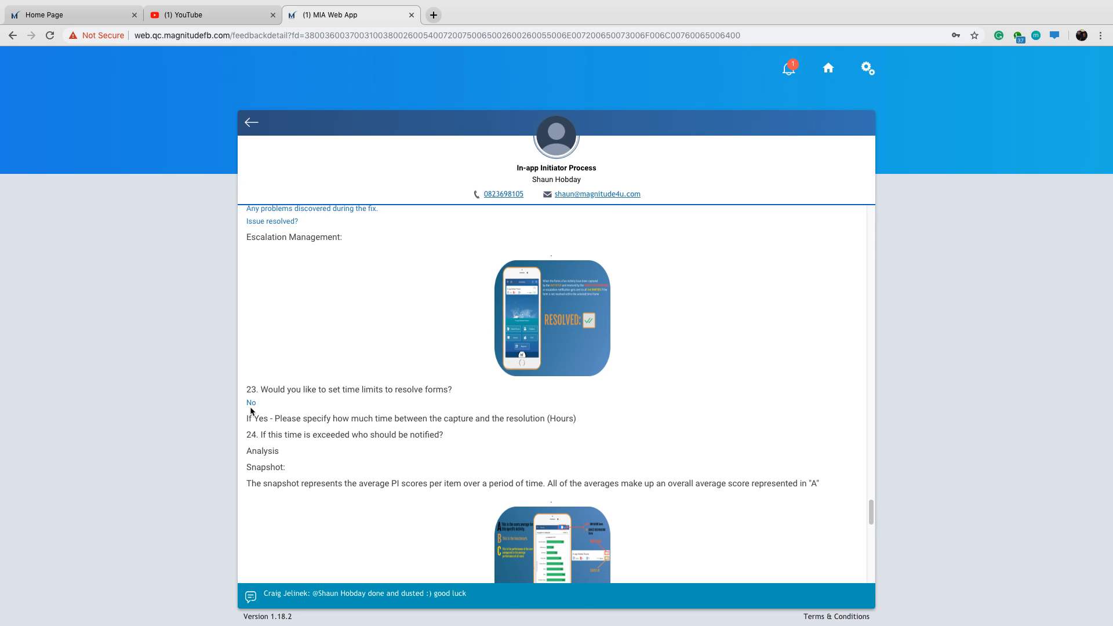
scroll(842, 443, down, 2)
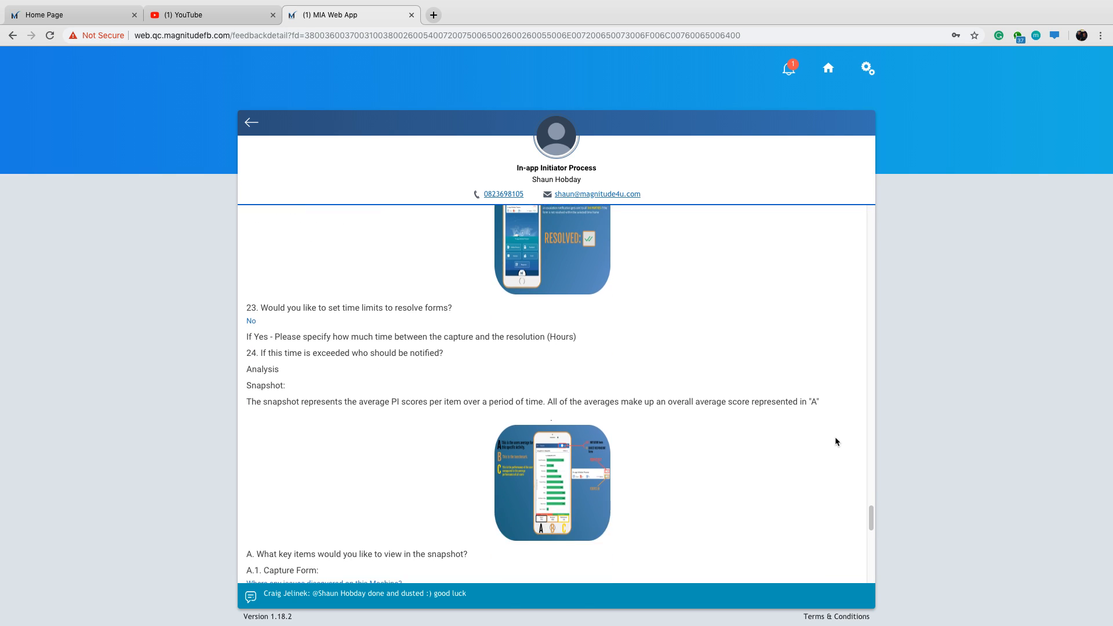
Read the Snapshot section and its key items for the capture form (A.1) and the response form (A.2).
scroll(835, 436, down, 1)
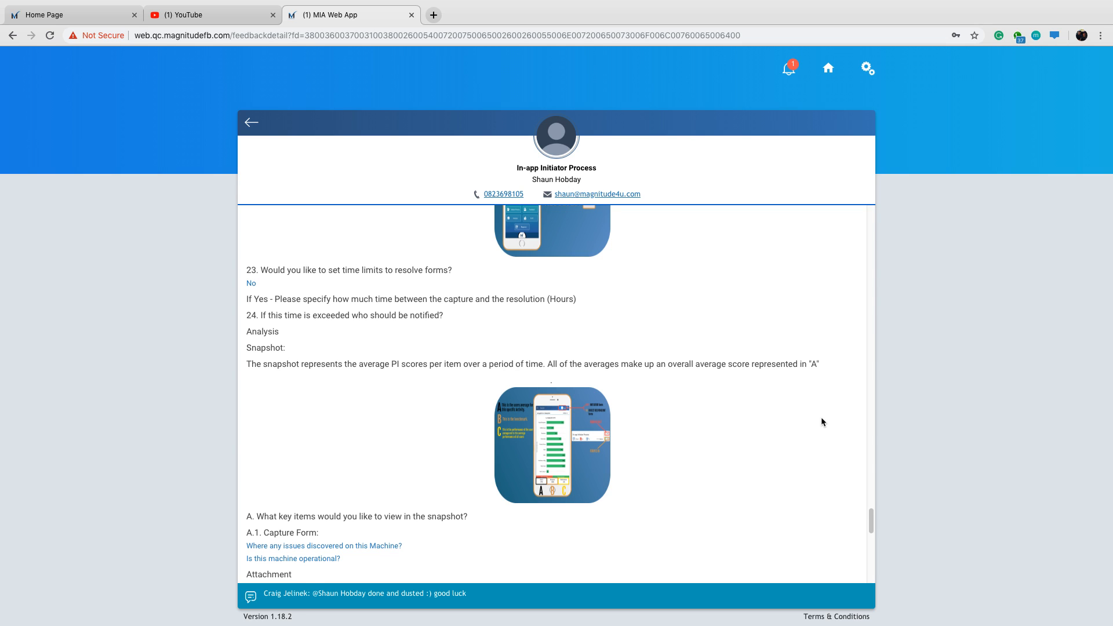
scroll(814, 441, down, 1)
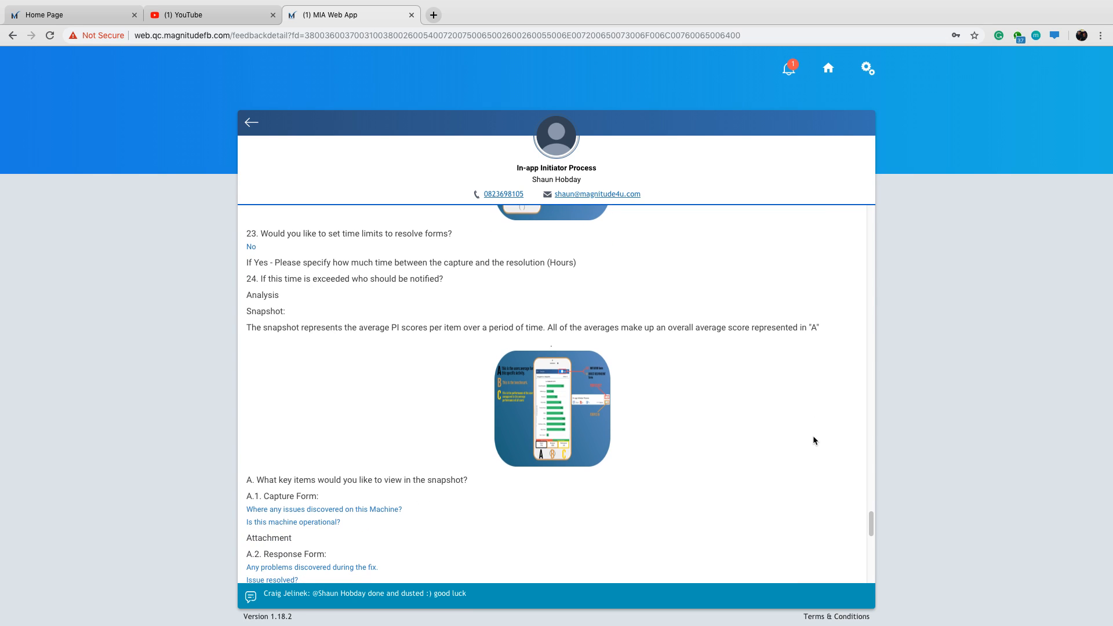
scroll(813, 441, down, 1)
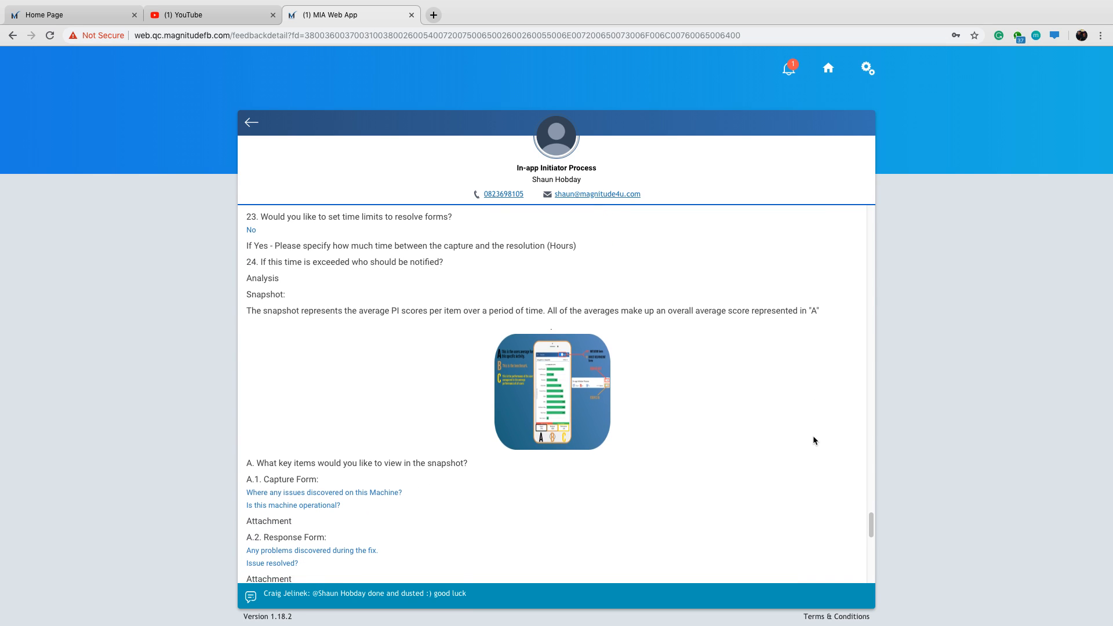
scroll(814, 441, down, 1)
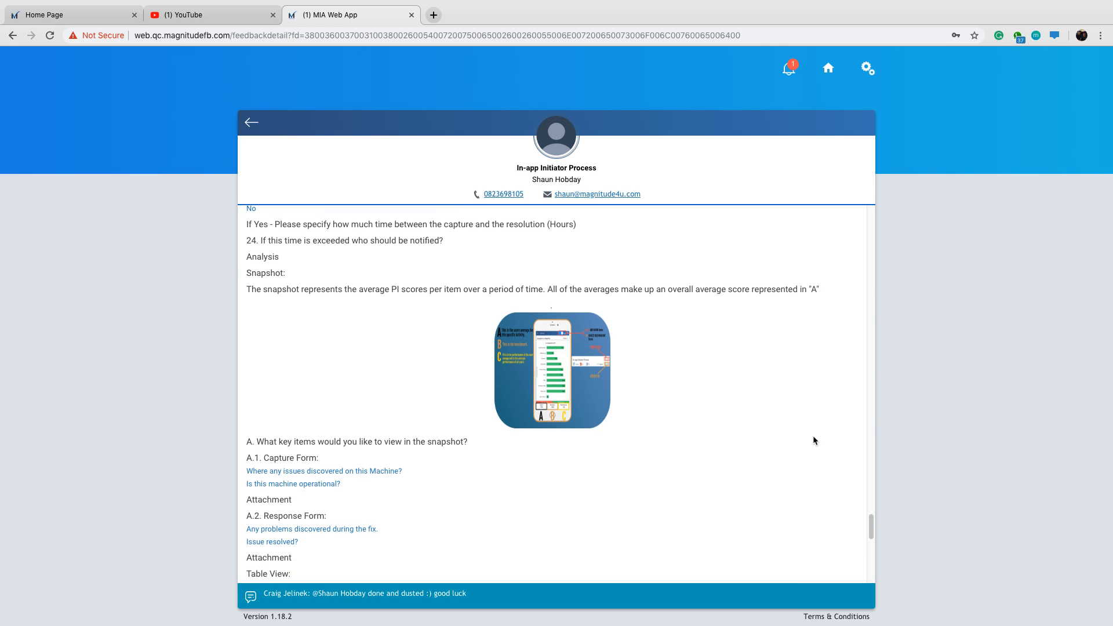
scroll(813, 441, down, 3)
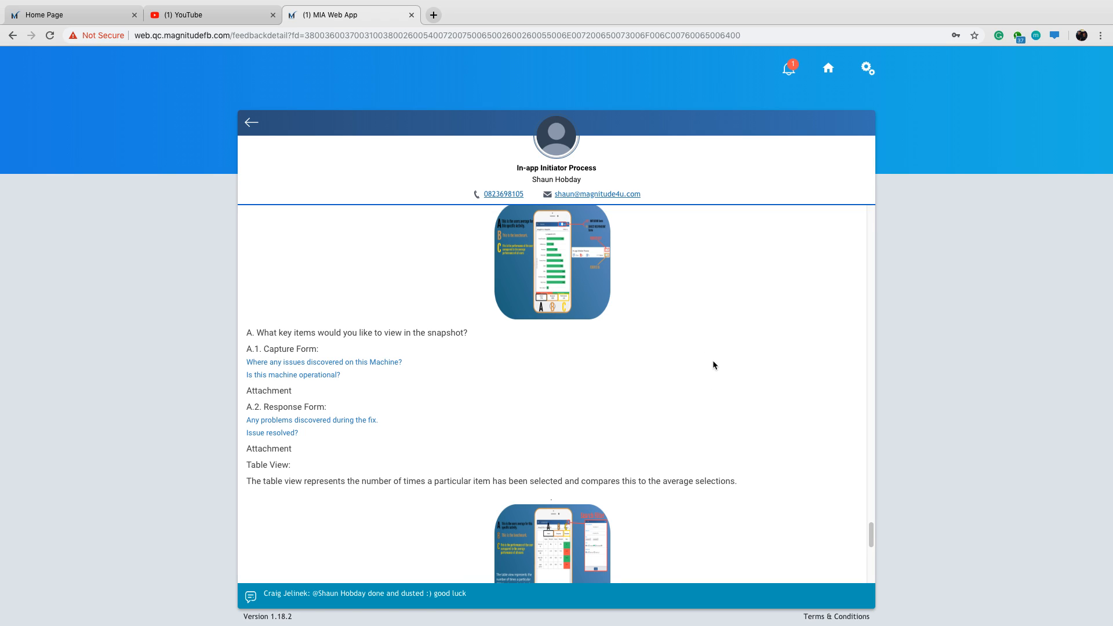
scroll(729, 359, down, 1)
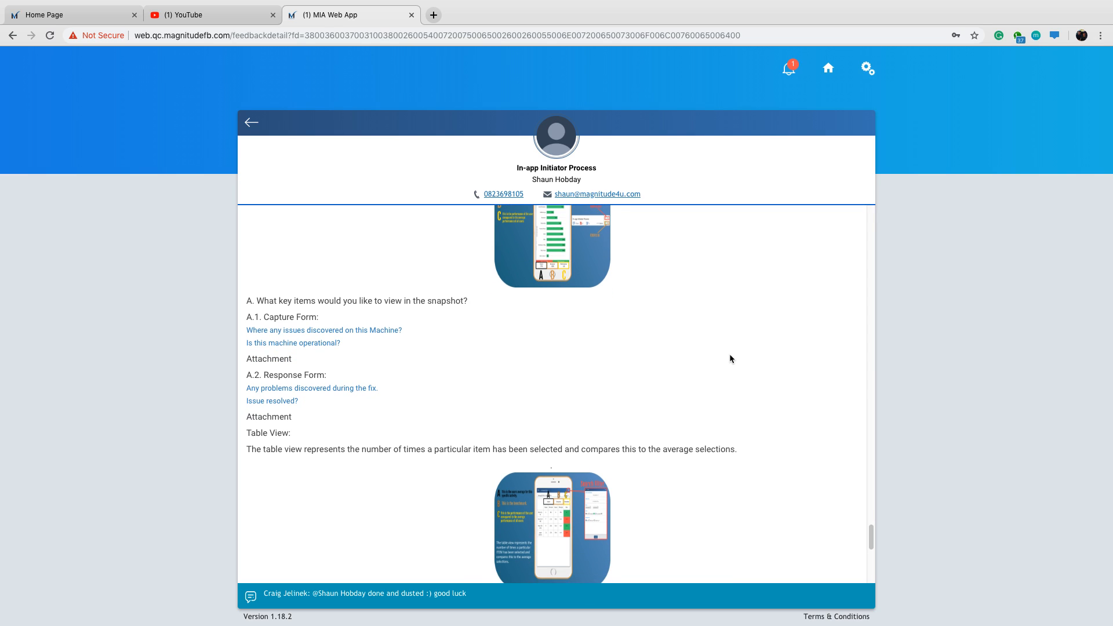
scroll(729, 359, down, 1)
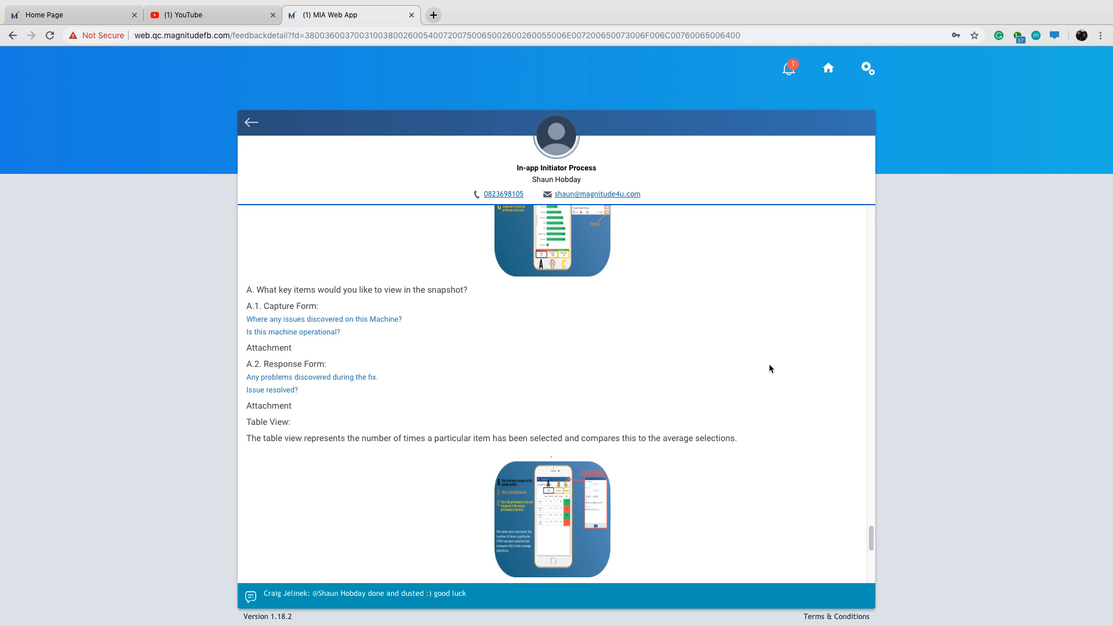
Read the Table View section and its key items for the capture form (B.1) and the response form (B.2).
scroll(769, 364, down, 2)
scroll(769, 366, down, 4)
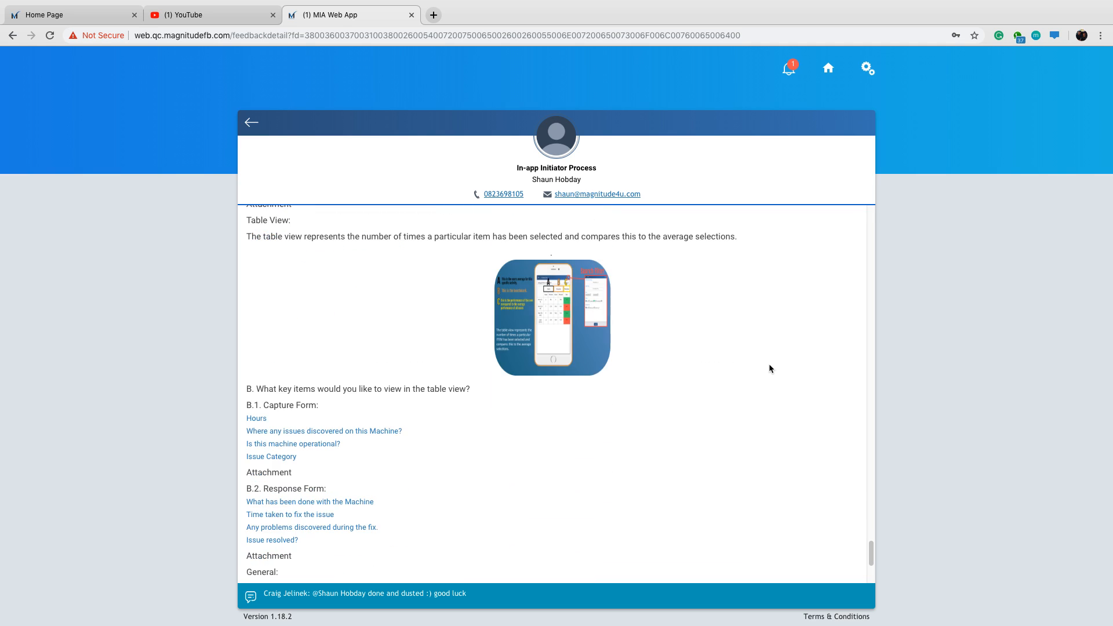
scroll(769, 369, down, 2)
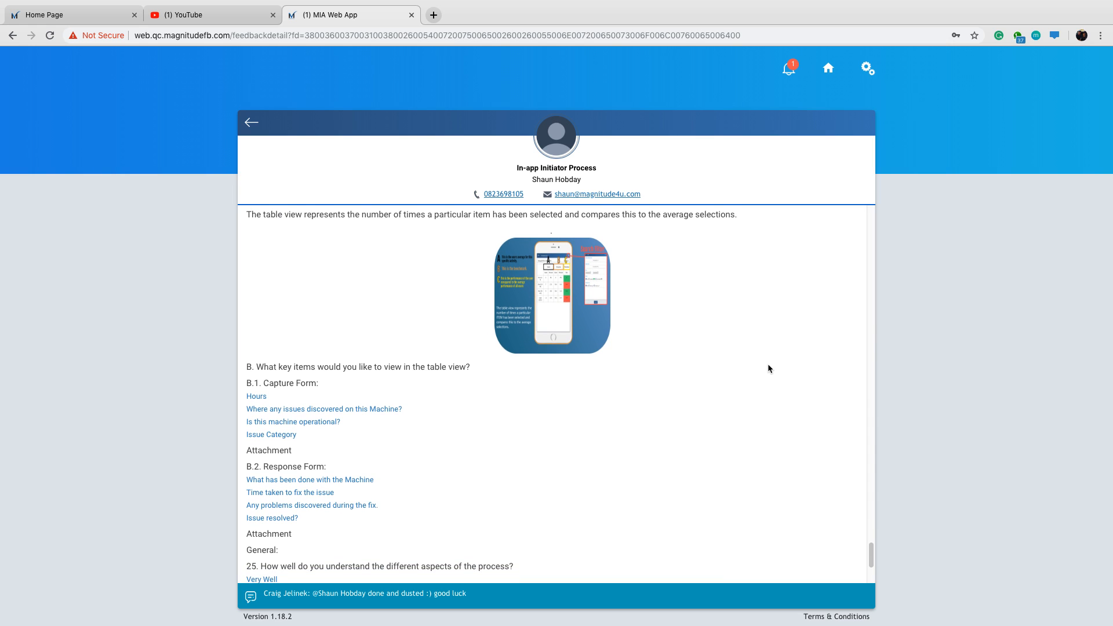
scroll(769, 369, down, 3)
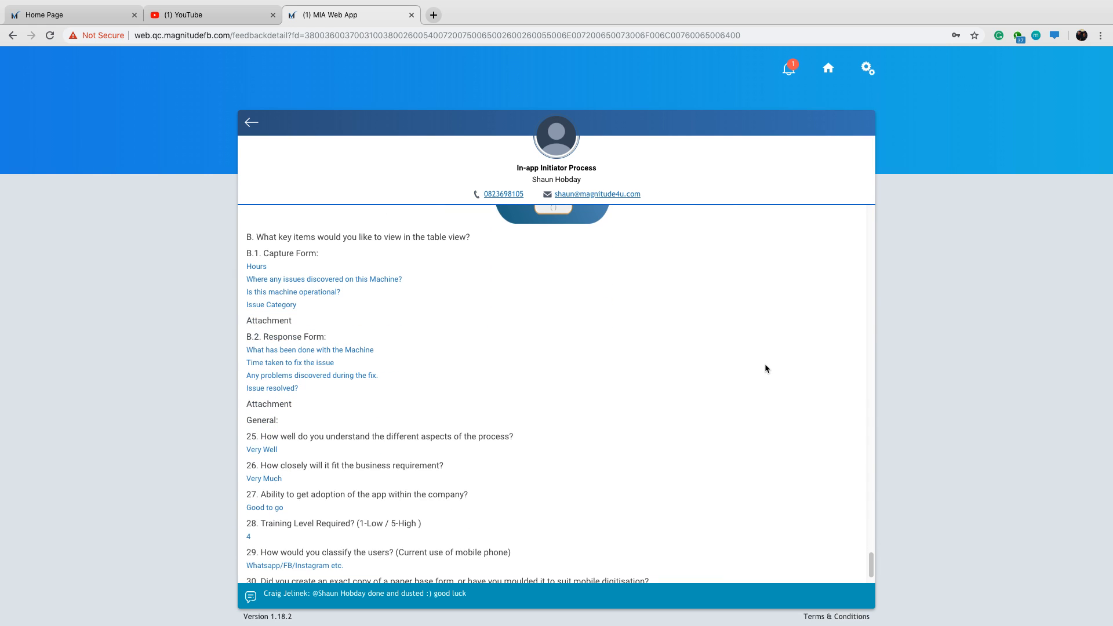
scroll(766, 368, up, 2)
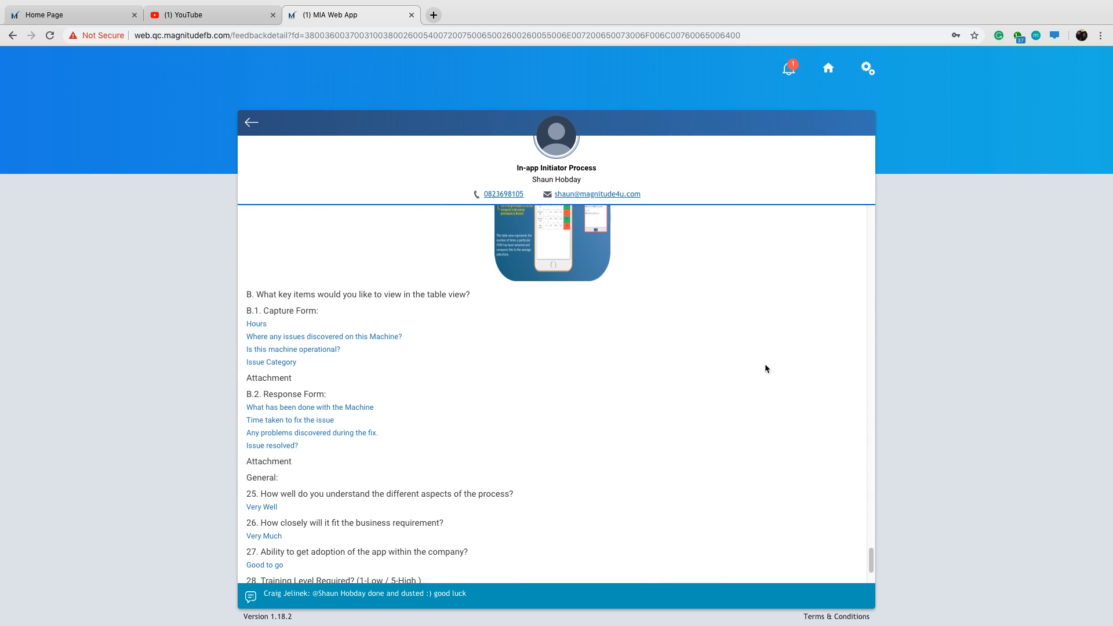
scroll(766, 369, up, 1)
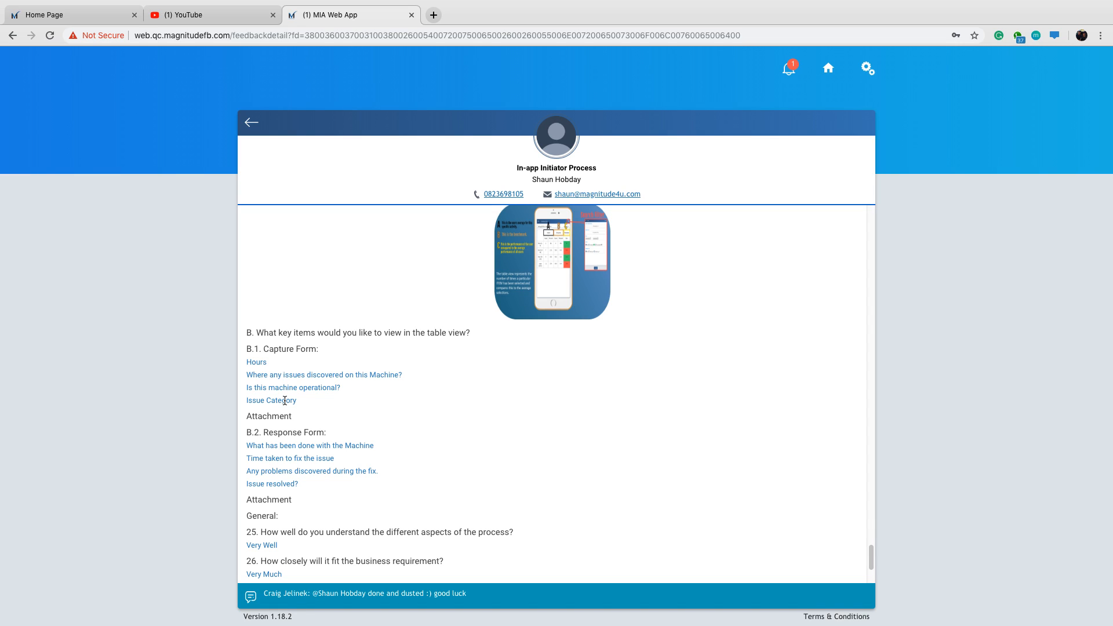
scroll(514, 417, down, 1)
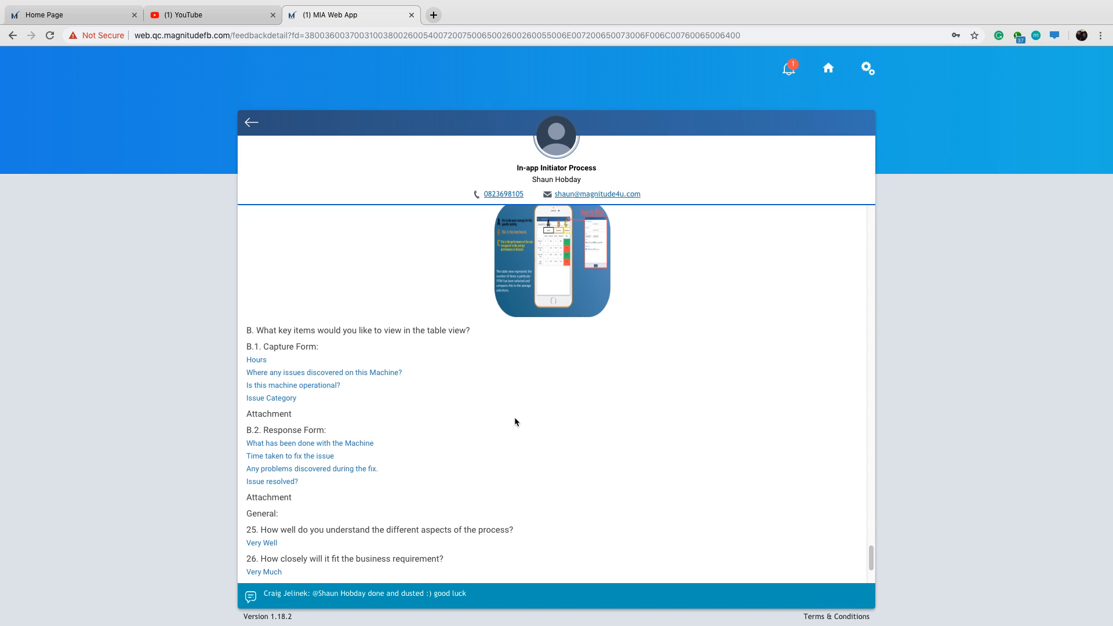
Review the key items chosen for the table view in the capture form (B.1) and the response form (B.2).
scroll(520, 412, down, 3)
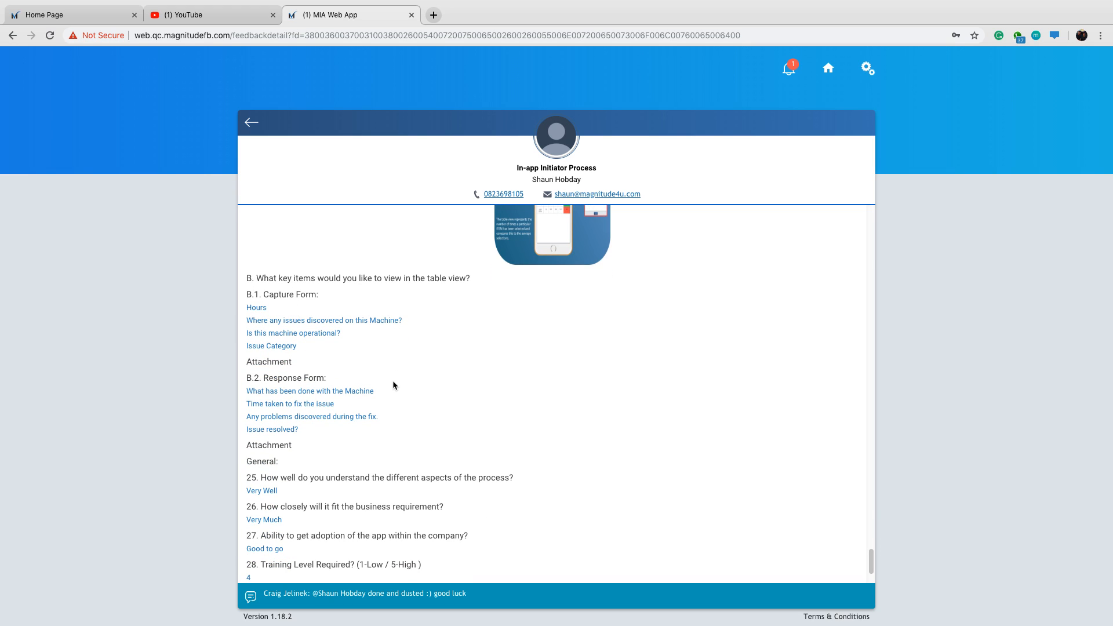
scroll(508, 395, down, 1)
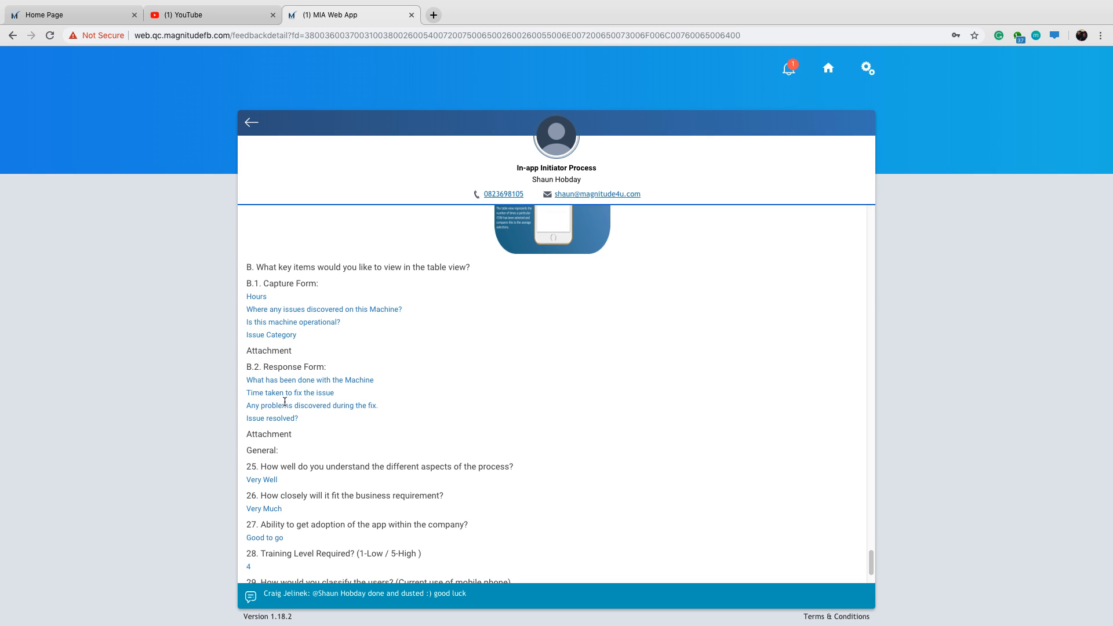
scroll(593, 391, down, 1)
scroll(442, 394, up, 3)
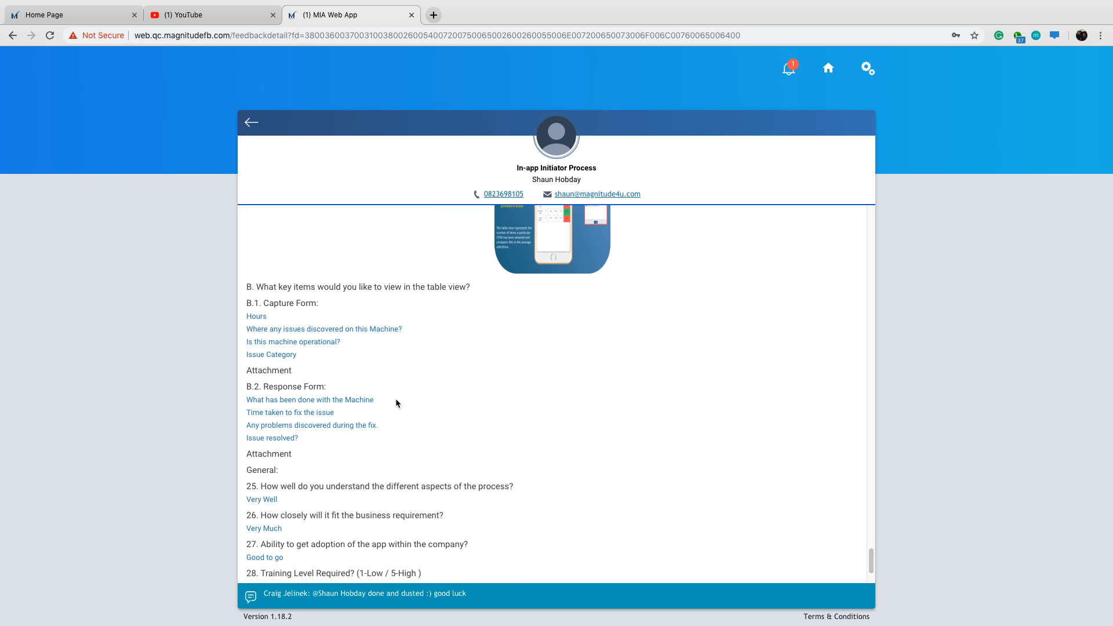
scroll(440, 380, down, 1)
Open the Snapshot section's illustration in a separate tab, examine its A, B and C scores and form directions, and close it.
scroll(484, 361, up, 8)
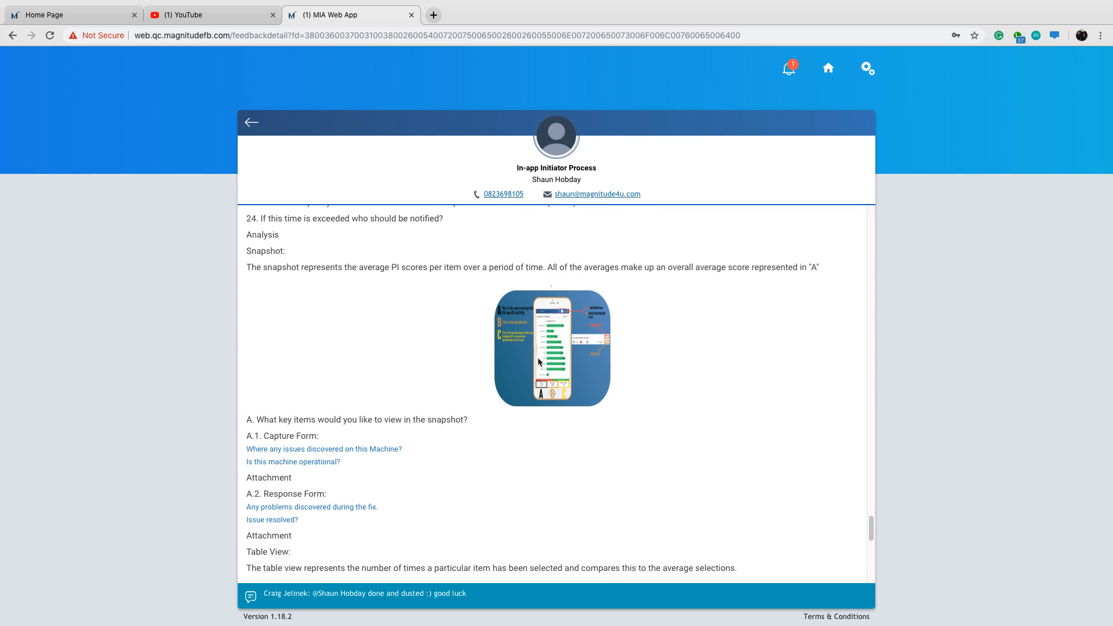
right_click(571, 341)
click(623, 348)
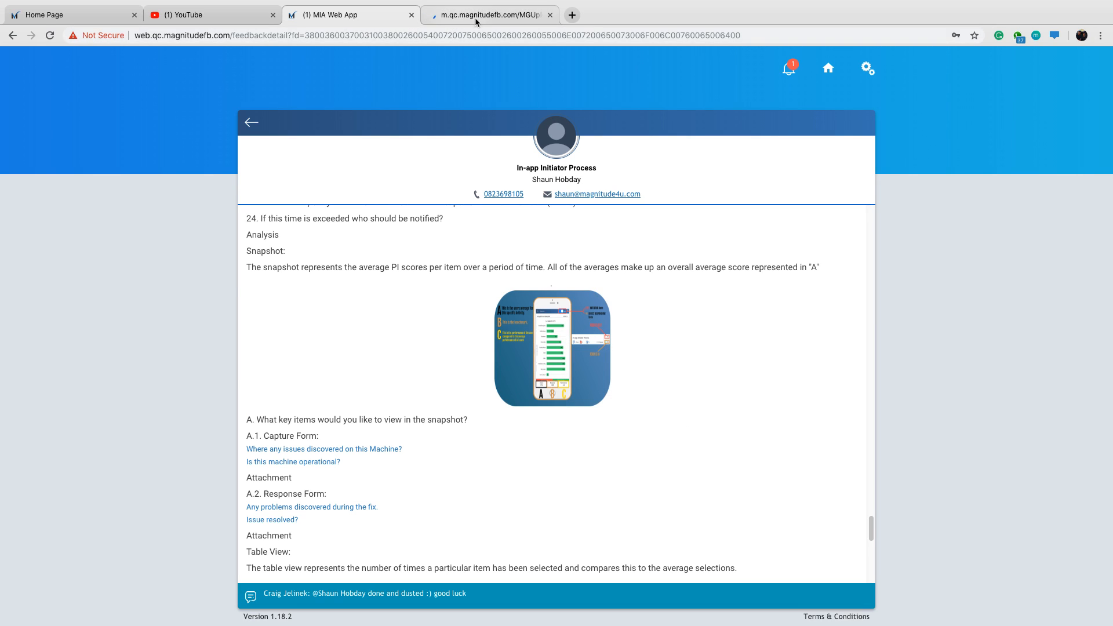
click(459, 16)
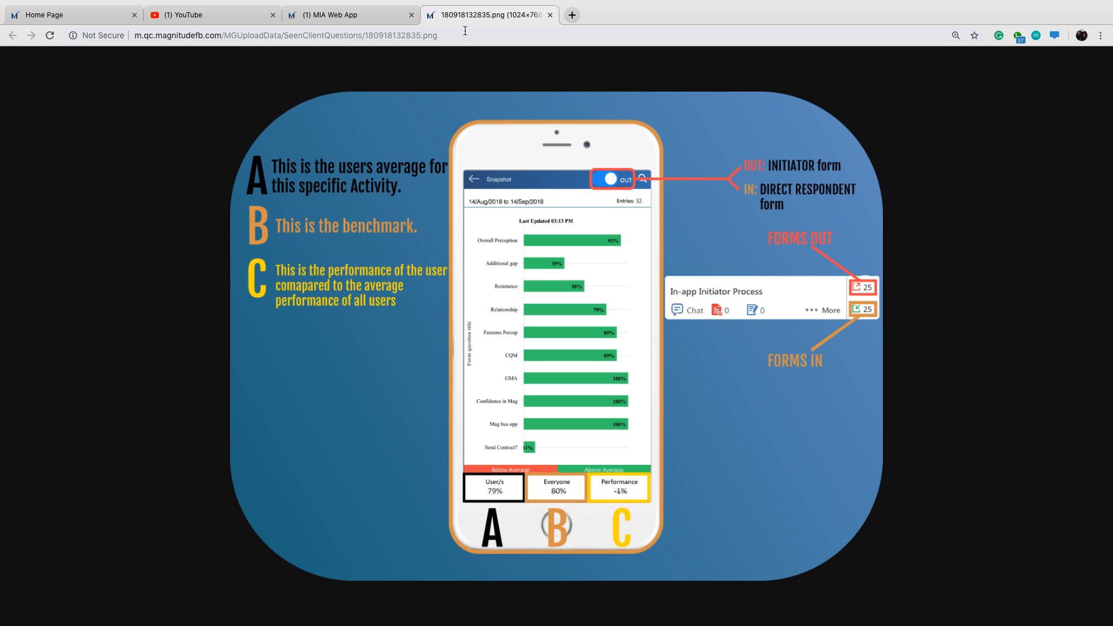
click(550, 15)
scroll(560, 331, up, 3)
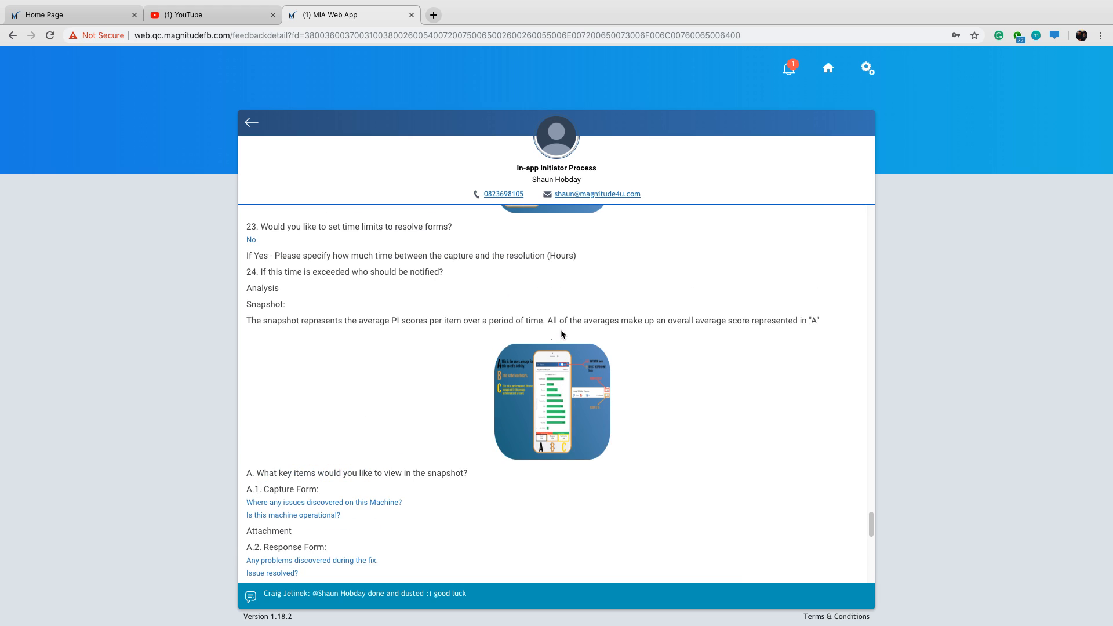
Open the Table View section's illustration in a separate tab, examine its score columns and search filter, and close it.
scroll(562, 332, down, 9)
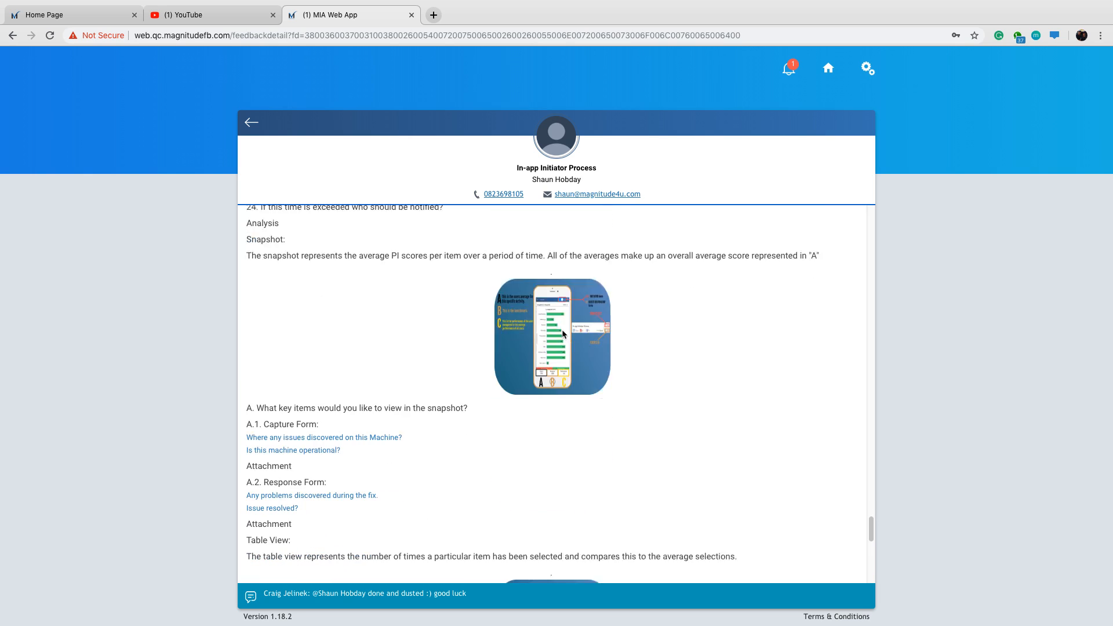
scroll(563, 332, down, 1)
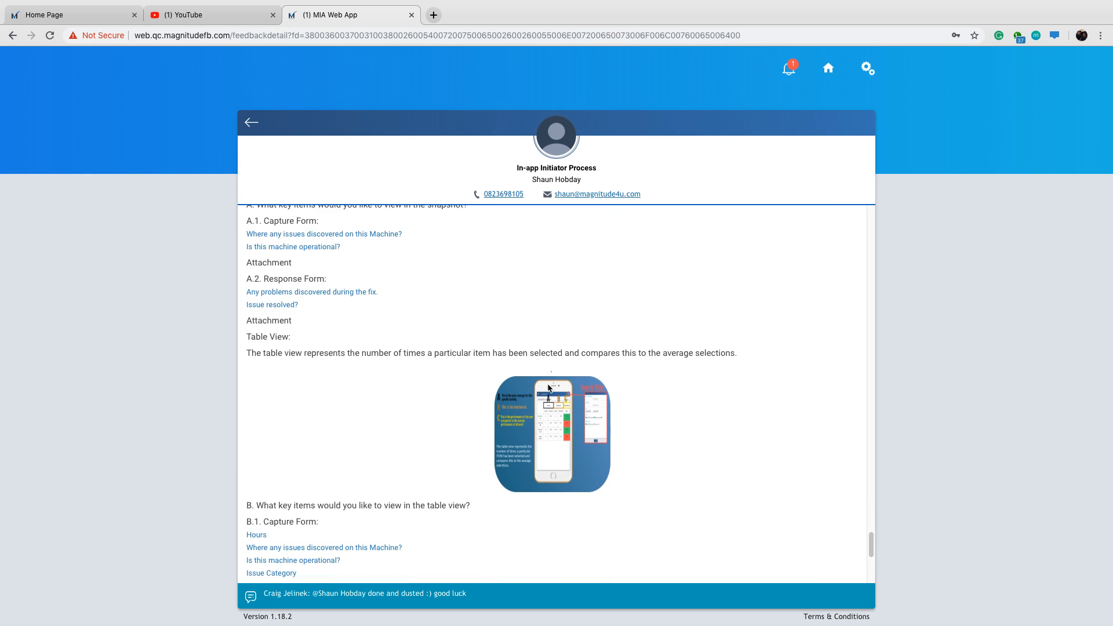
right_click(539, 417)
click(547, 424)
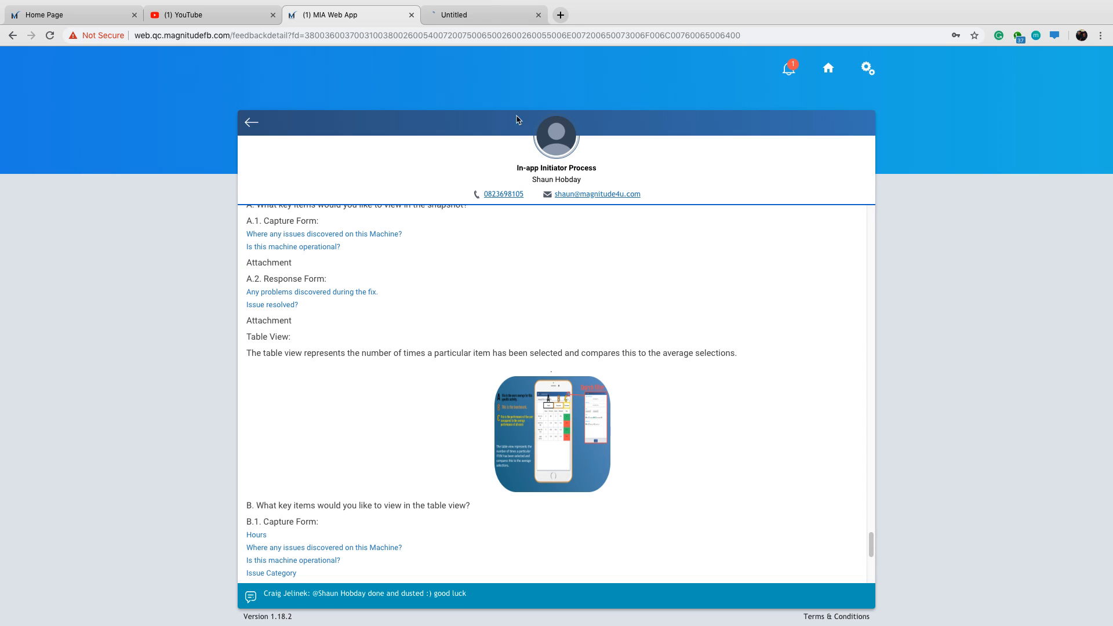
click(493, 17)
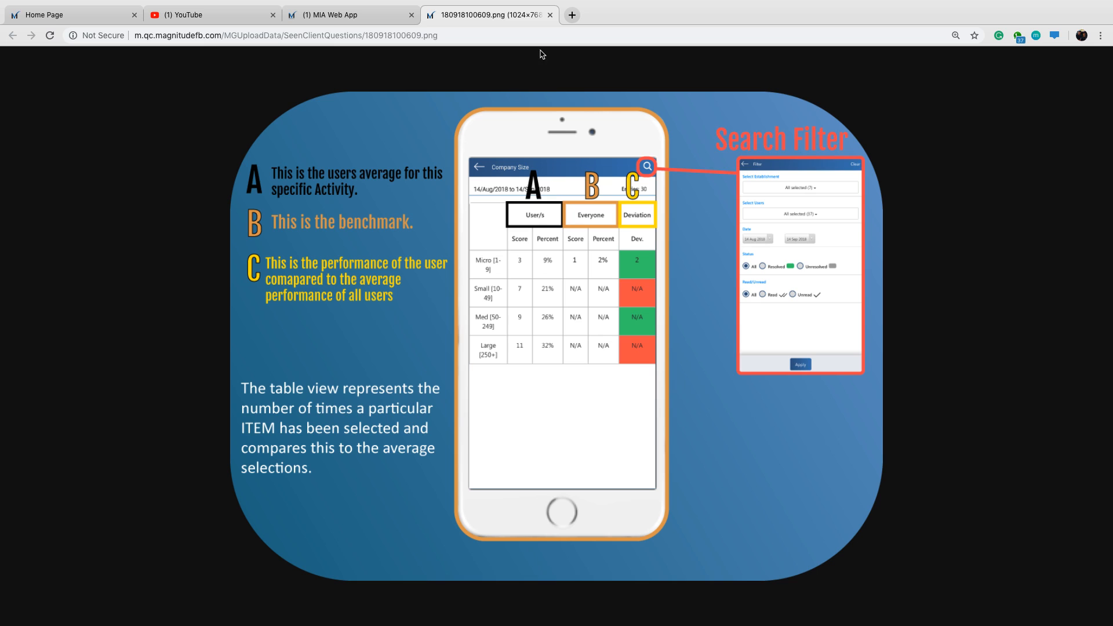
click(551, 15)
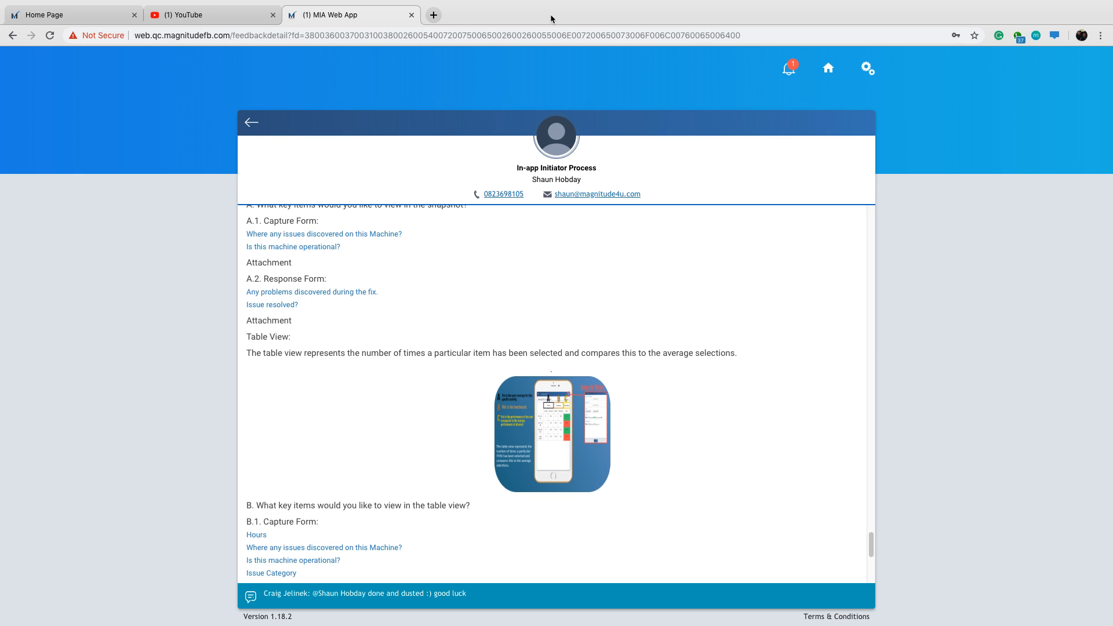
Read General questions 25 to 30 on process understanding, business fit, adoption, training level, user type and form digitisation.
scroll(516, 432, down, 1)
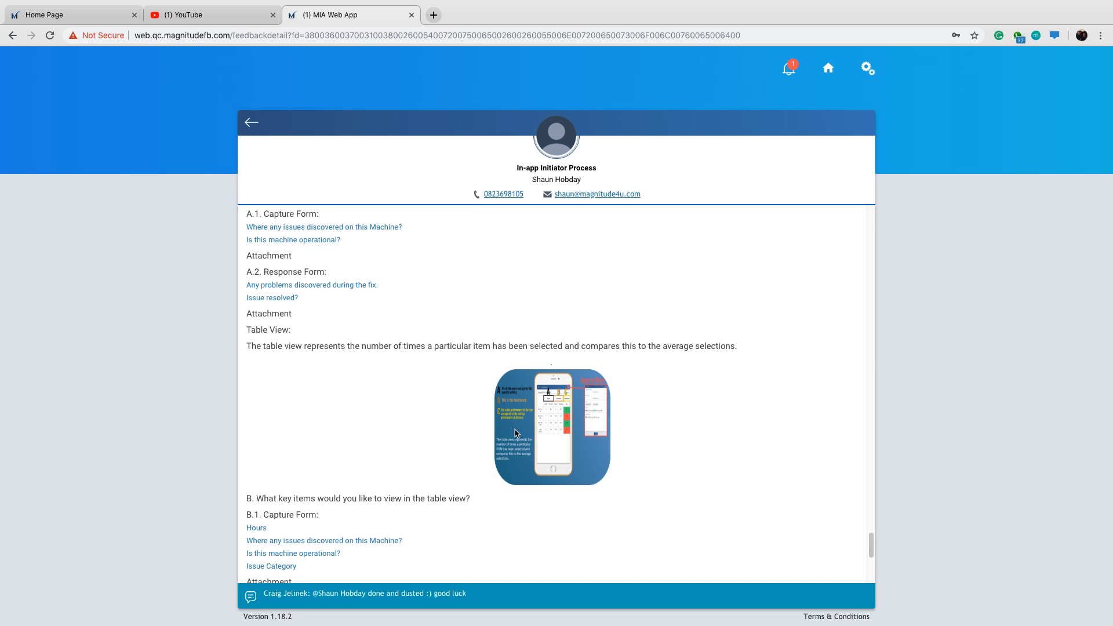
scroll(515, 432, down, 4)
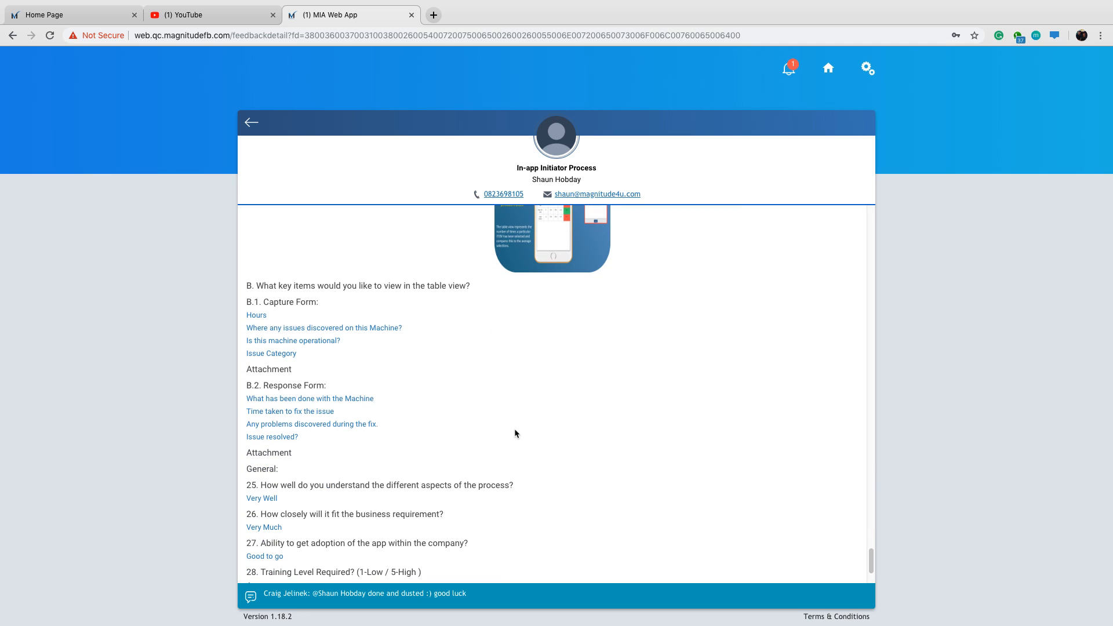
scroll(558, 430, down, 2)
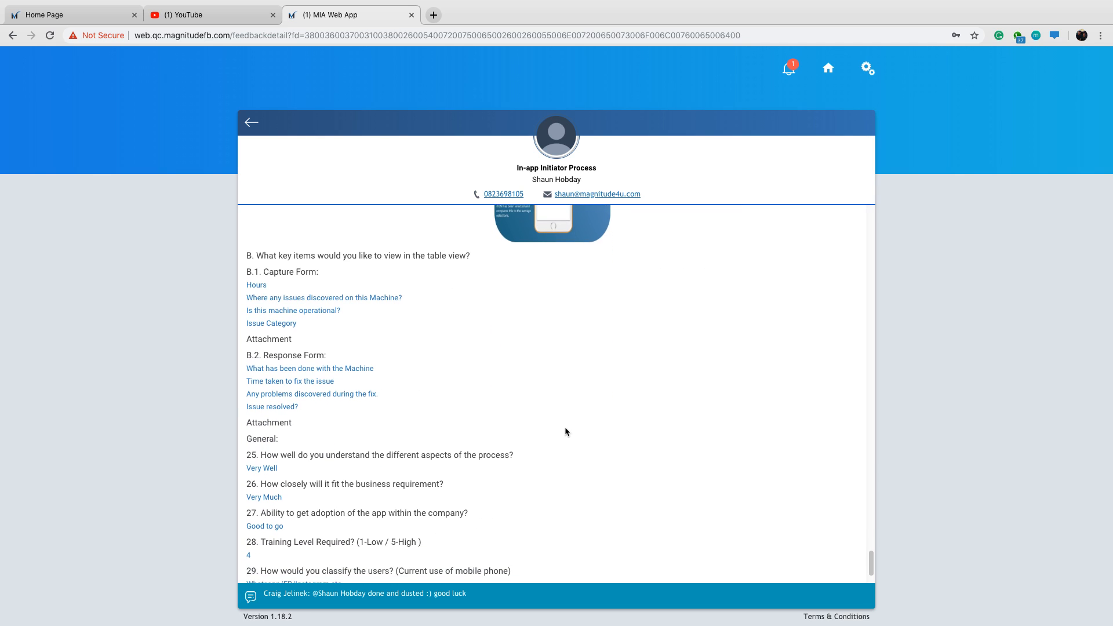
scroll(575, 415, down, 1)
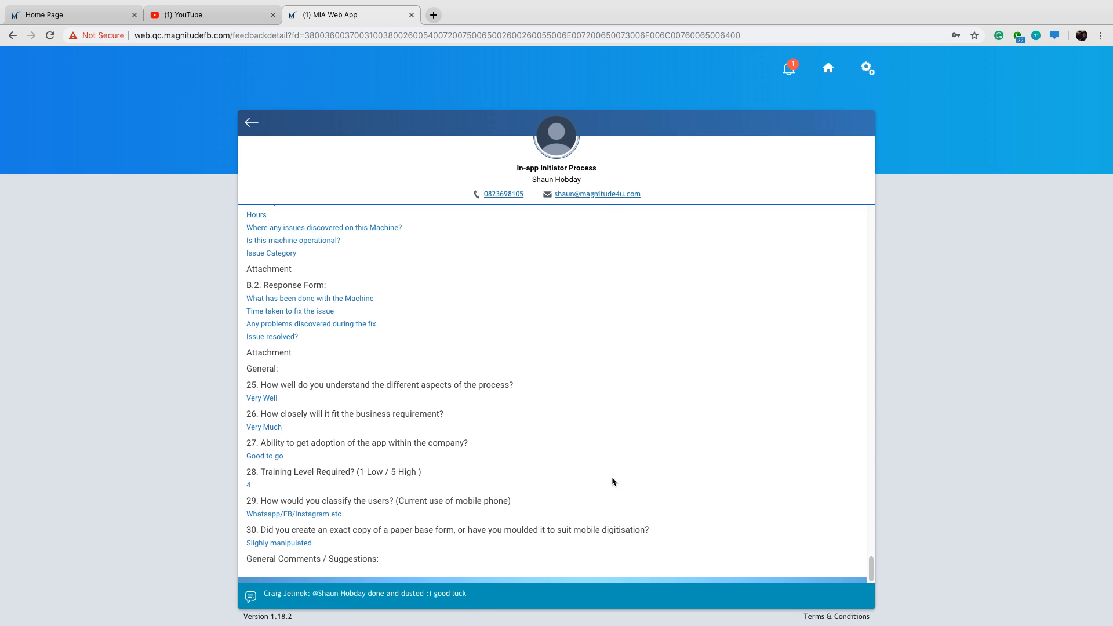
scroll(520, 321, up, 6)
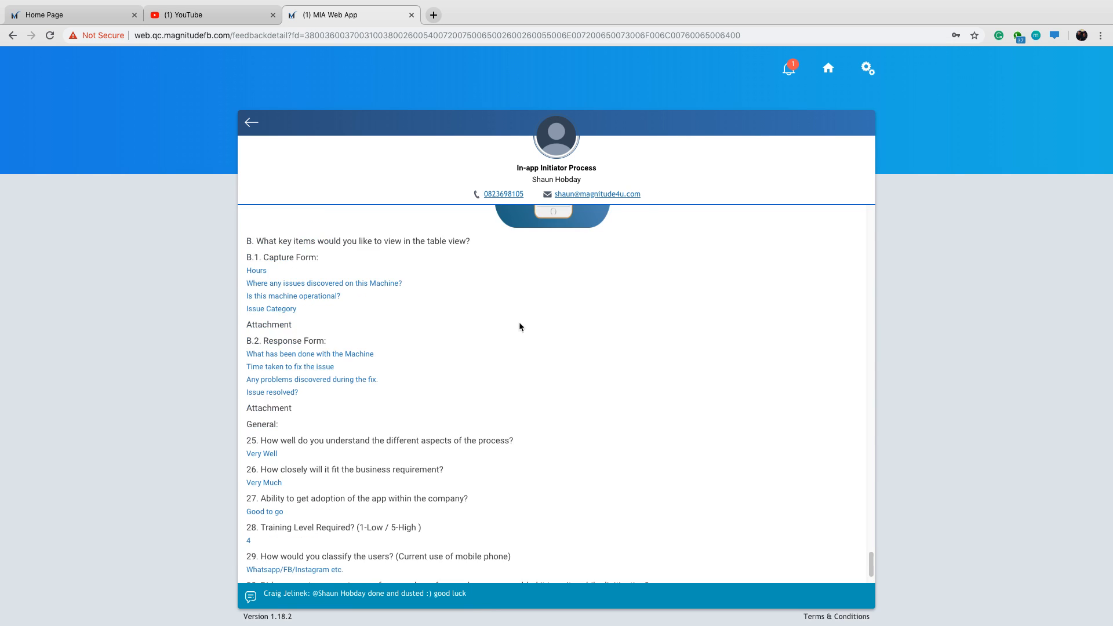
scroll(561, 343, down, 6)
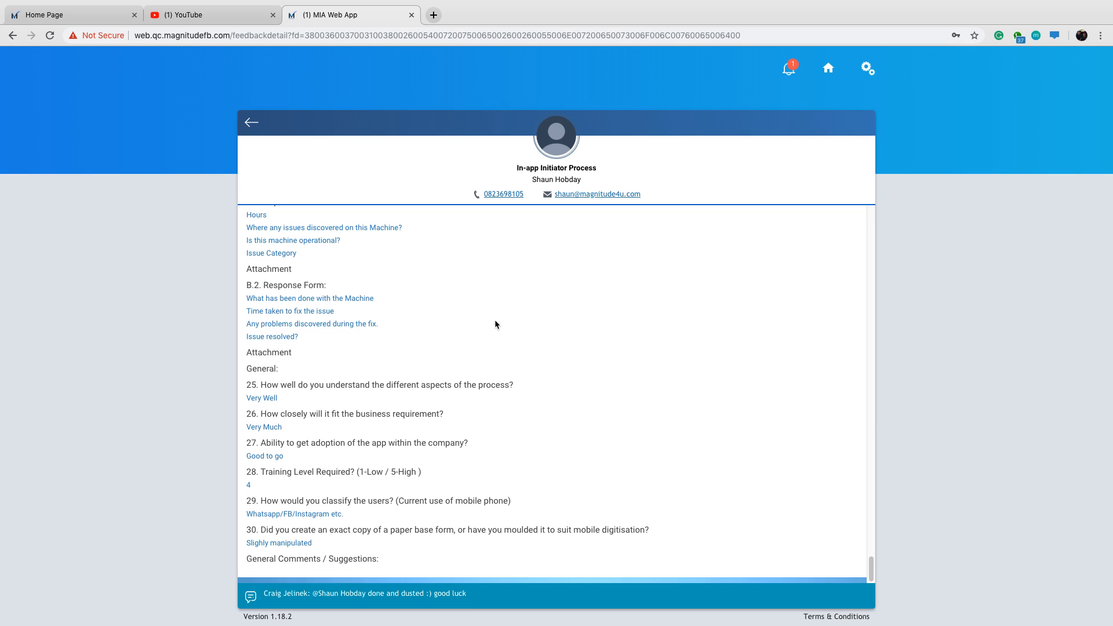
Switch to the Magnitude CMS home page and start a new contact database titled "Construction Web".
click(52, 14)
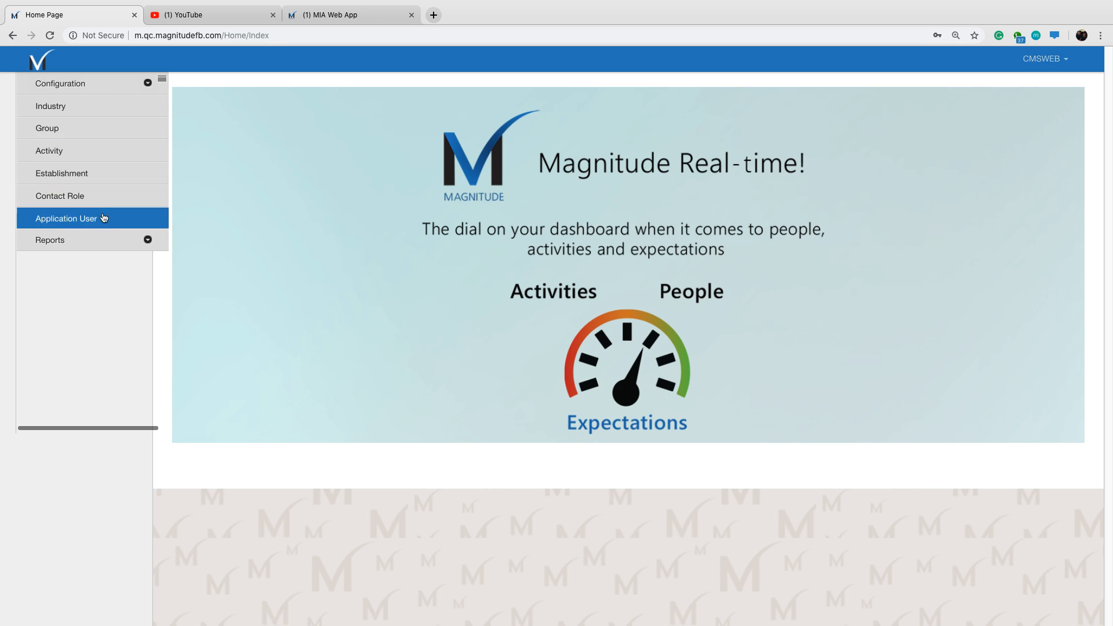
click(93, 91)
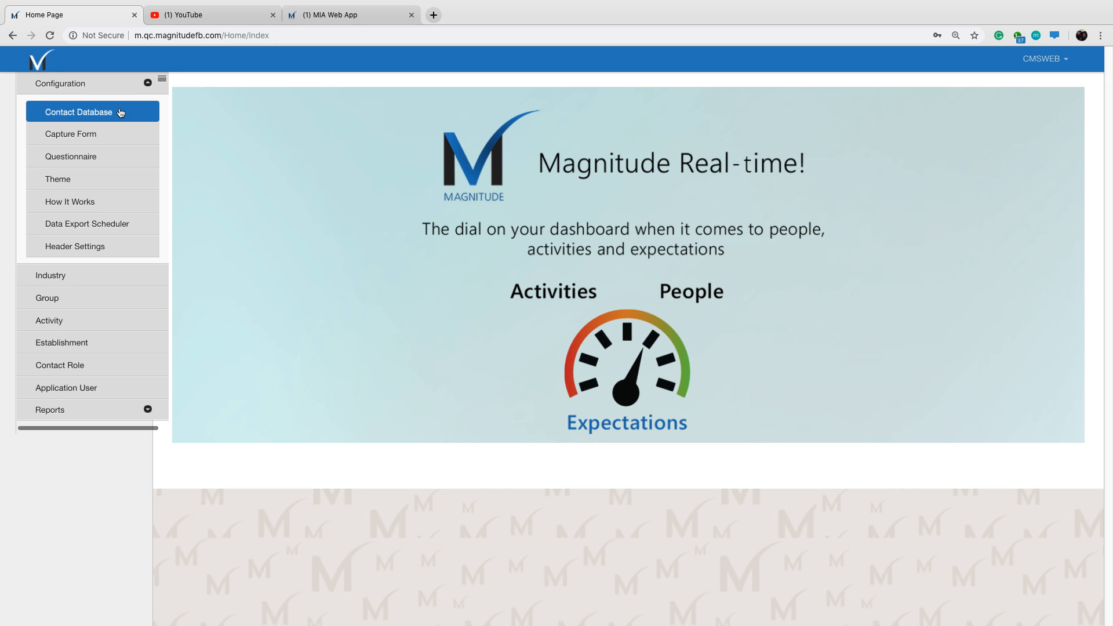
click(121, 112)
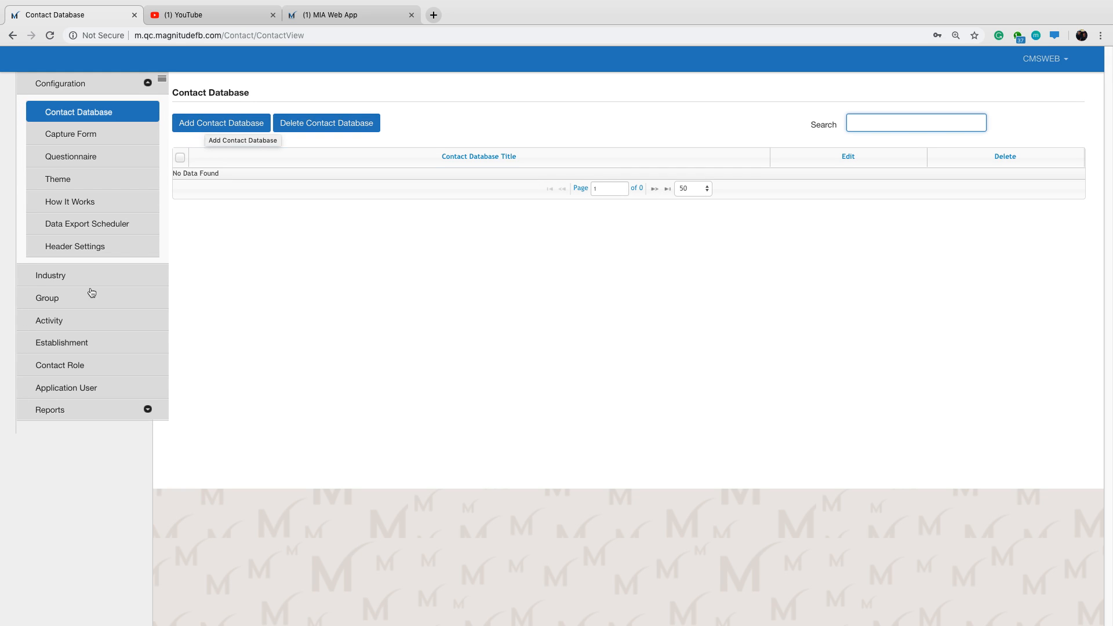
click(226, 124)
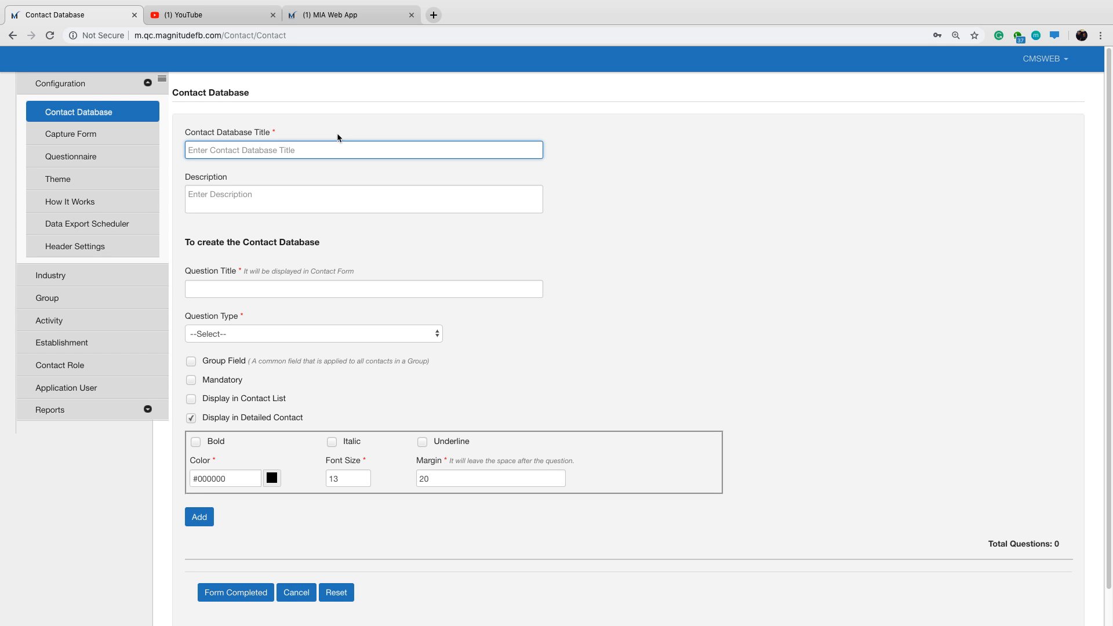
text(Construction Web)
Define the first contact question with the title "Name" and the question type Textbox.
scroll(261, 244, down, 1)
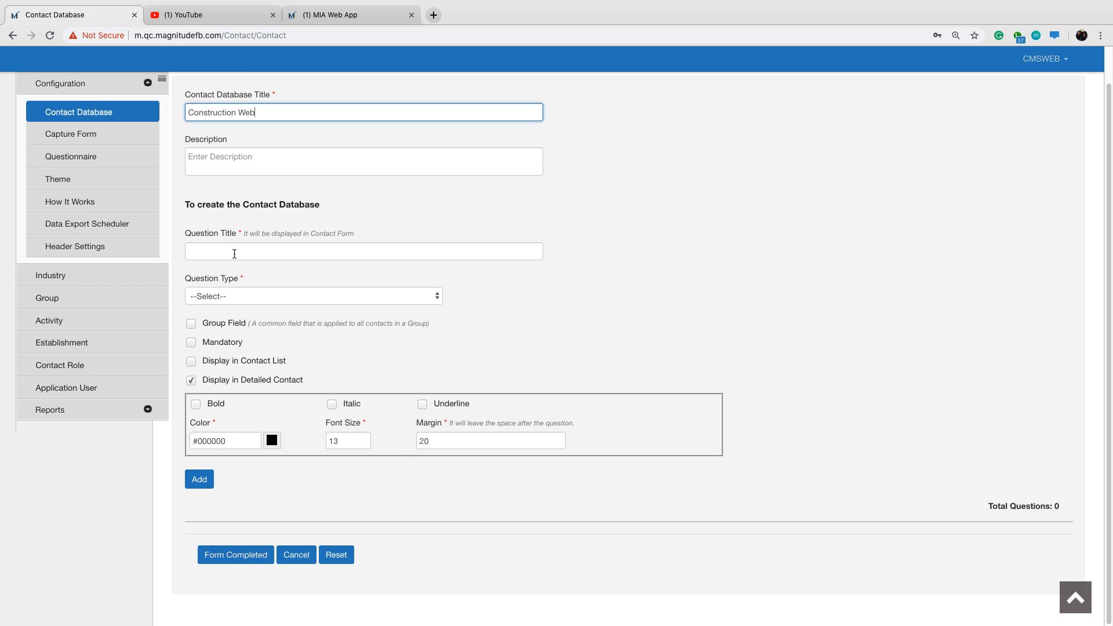
click(235, 254)
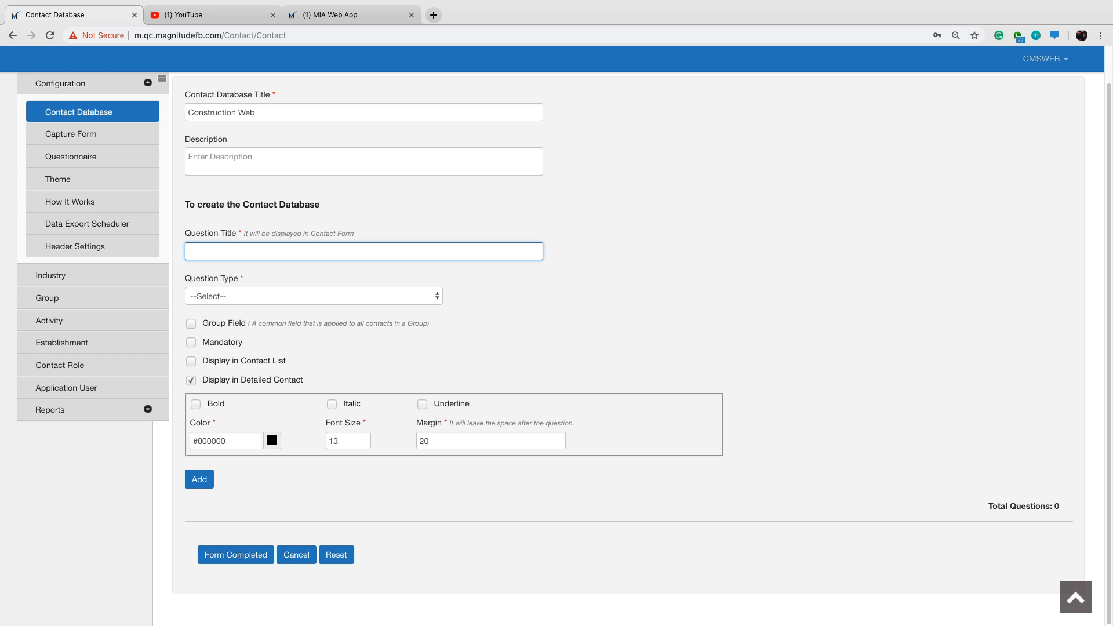
text(Name)
click(327, 298)
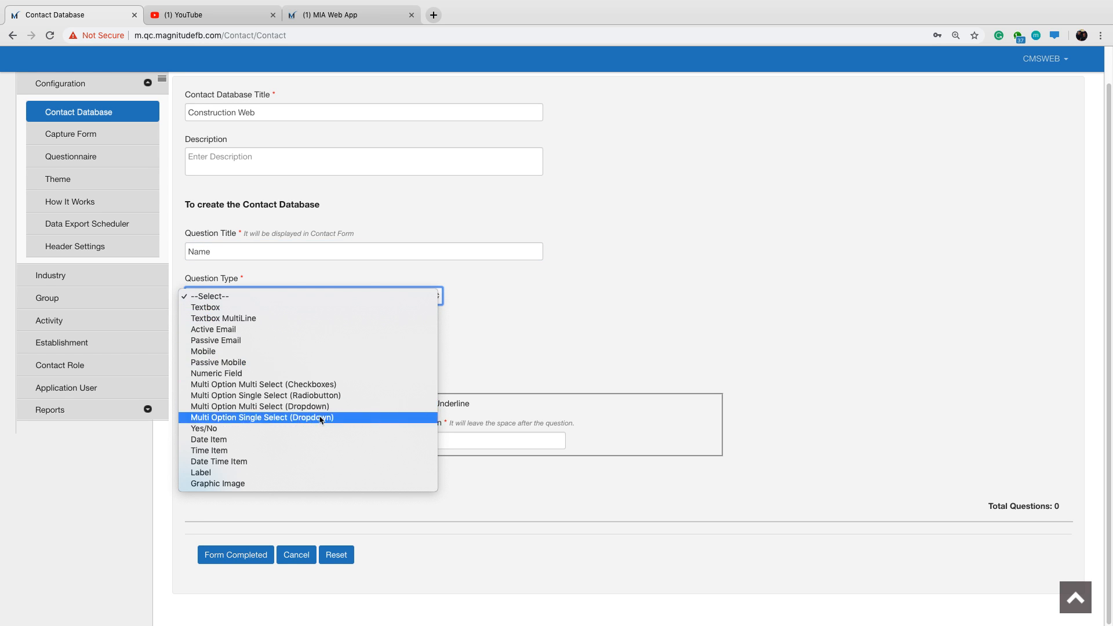
click(313, 309)
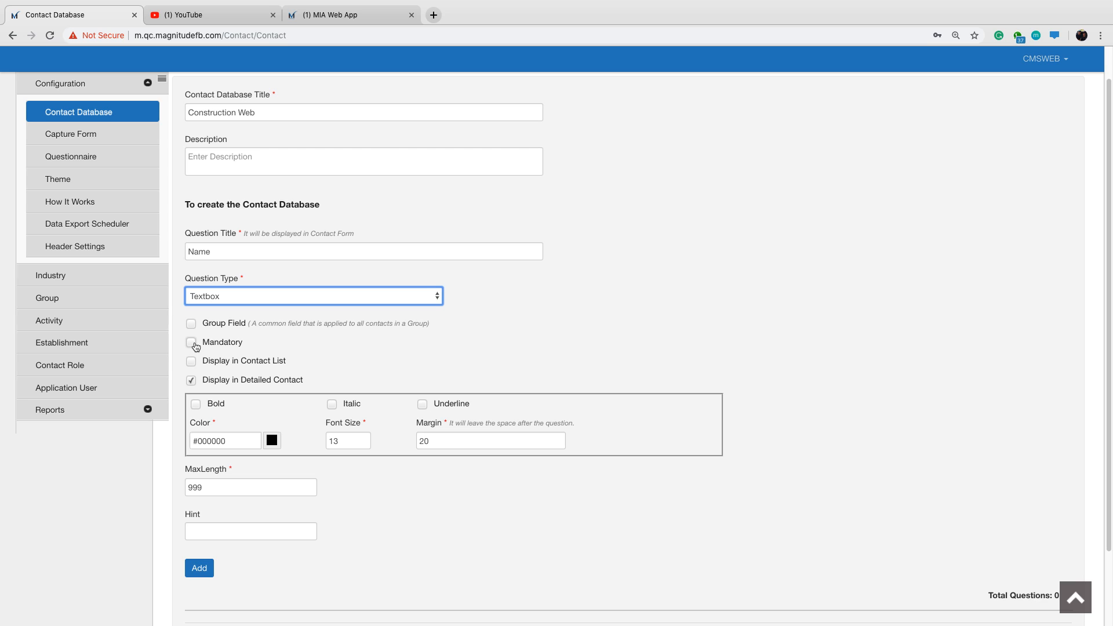
Set the Name question to display in the contact list and make its text bold.
scroll(401, 243, up, 1)
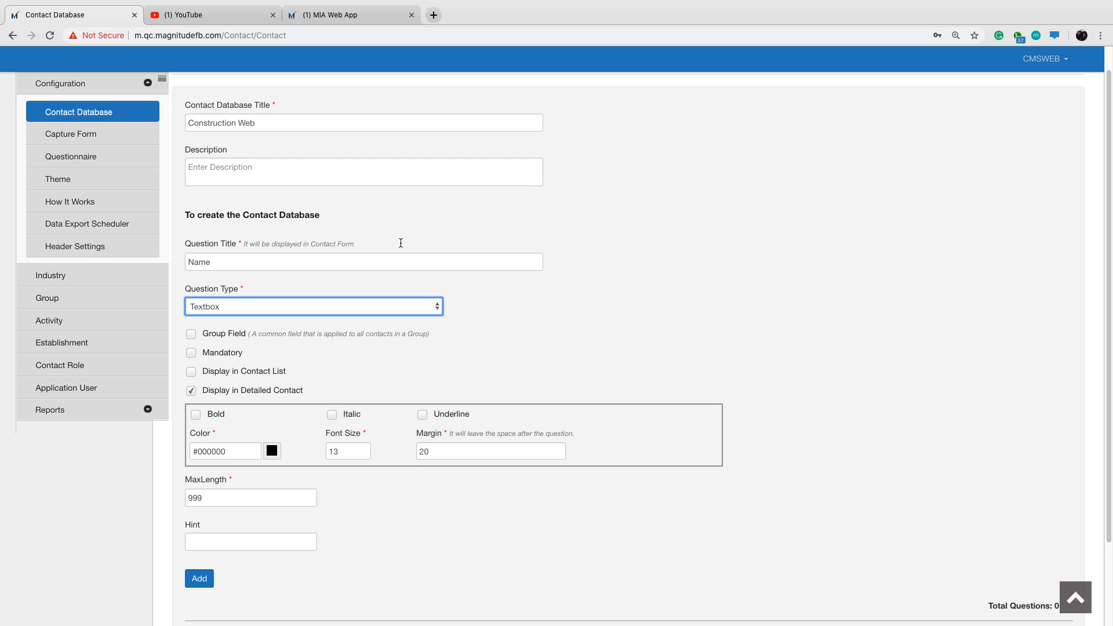
scroll(401, 243, down, 1)
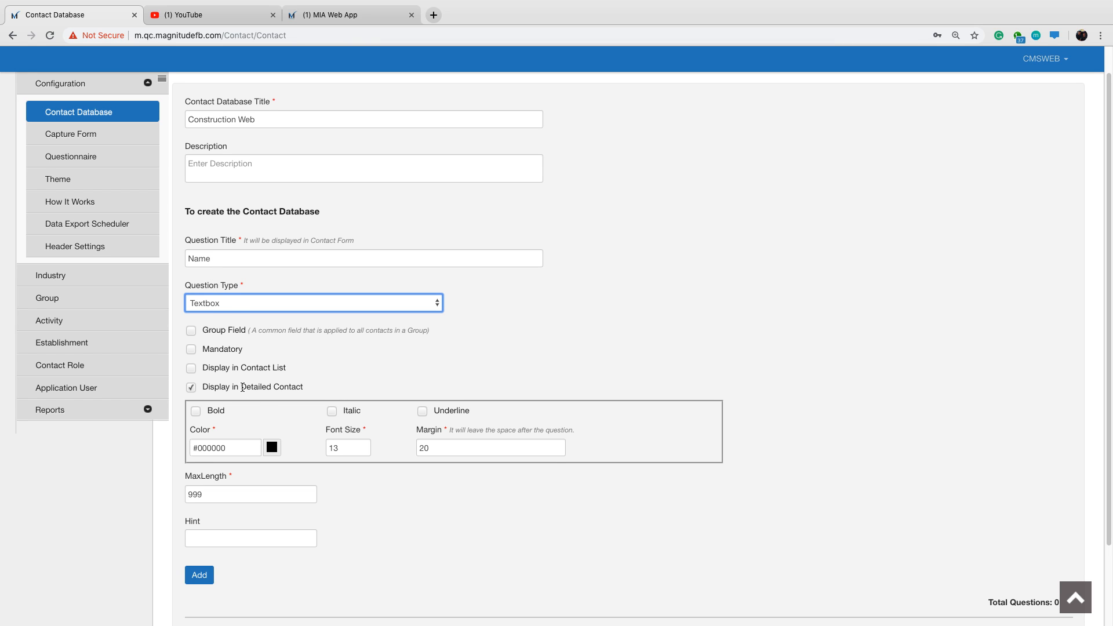
click(192, 370)
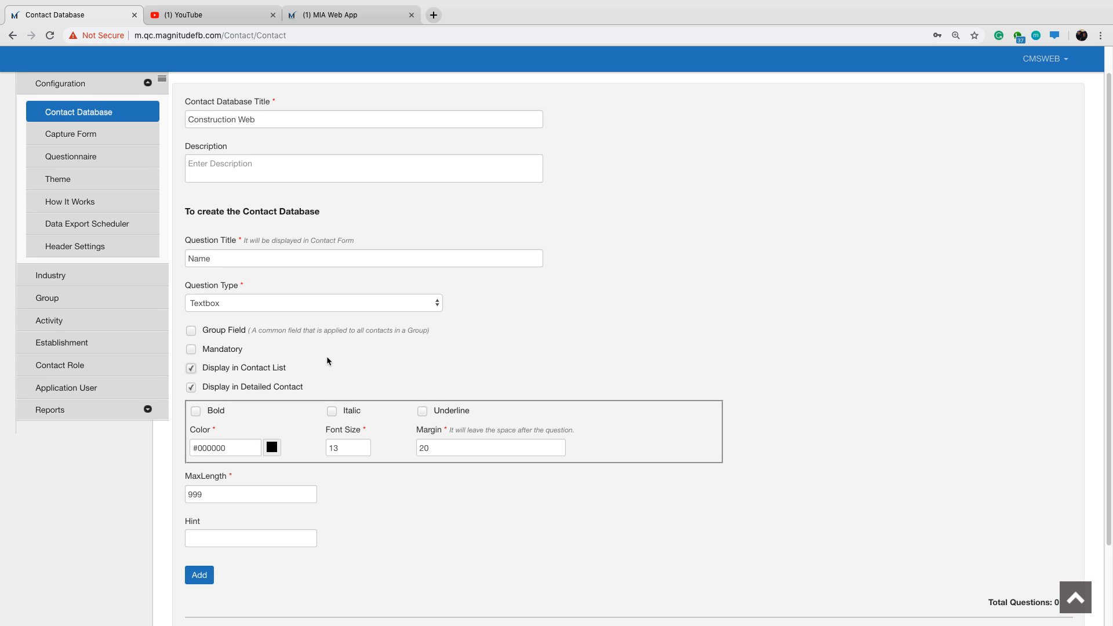
scroll(327, 359, down, 1)
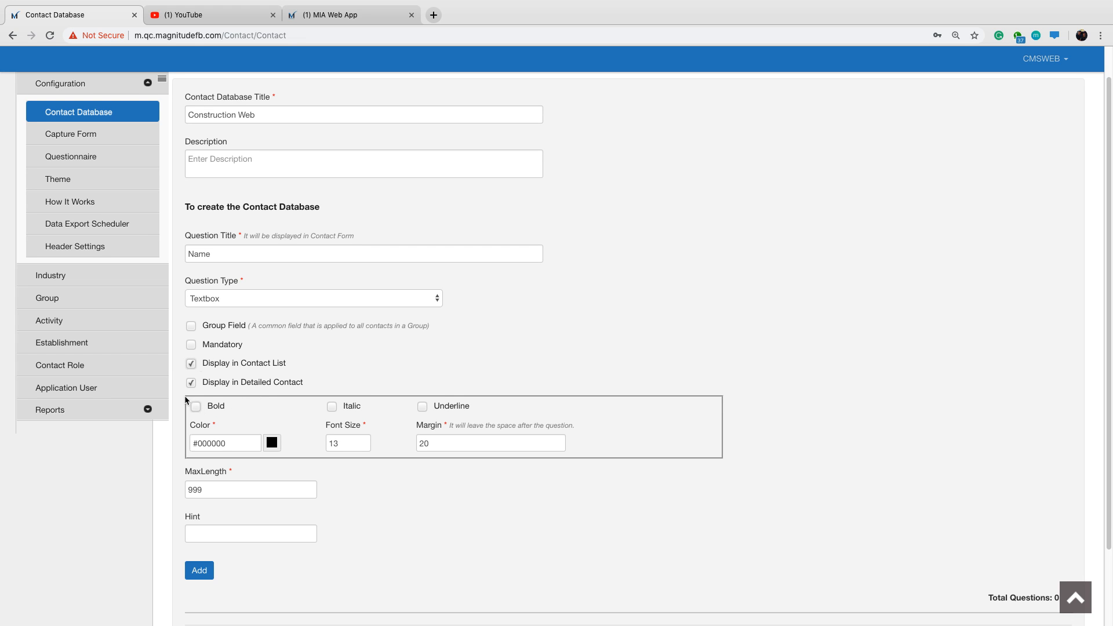
drag(212, 254, 194, 255)
click(627, 321)
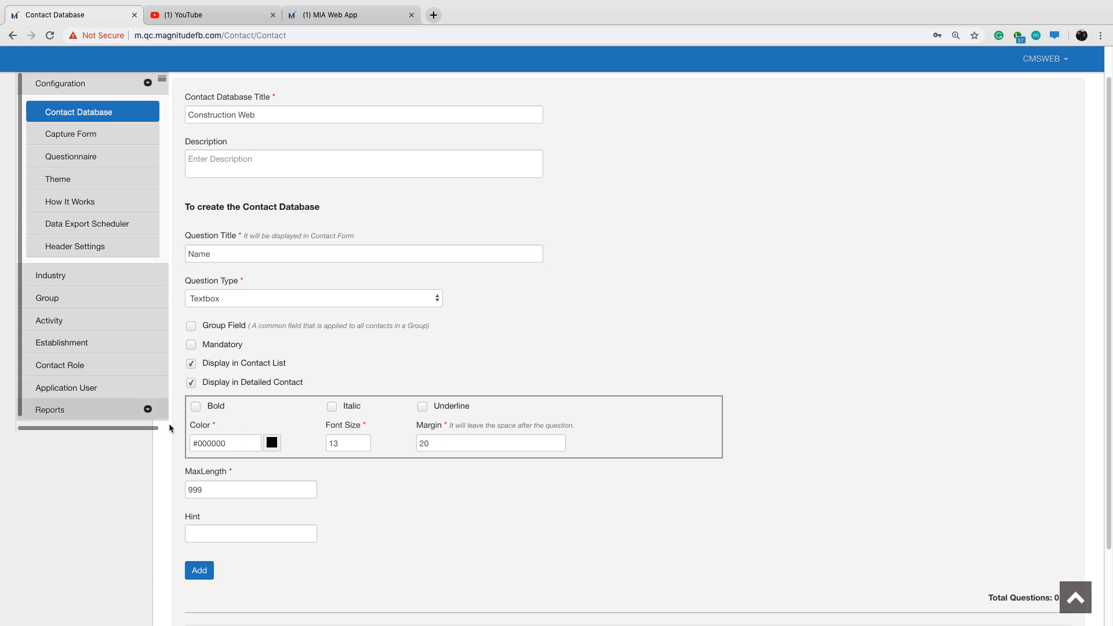
click(195, 410)
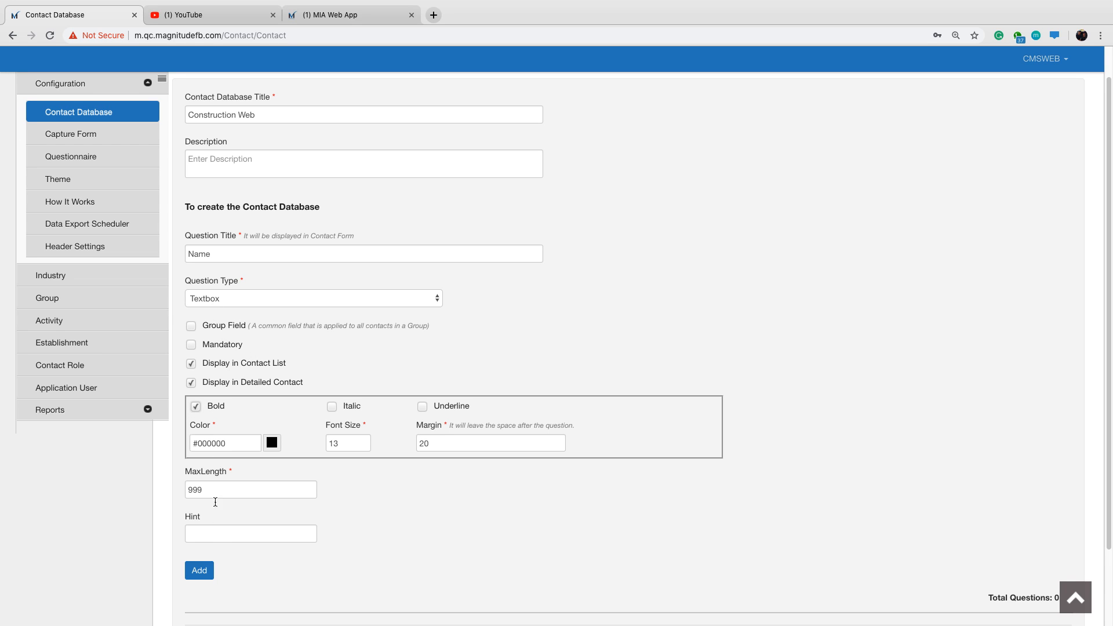
Give the Name question the hint "First Name" and add it to the contact database form.
scroll(231, 530, down, 1)
scroll(230, 518, down, 5)
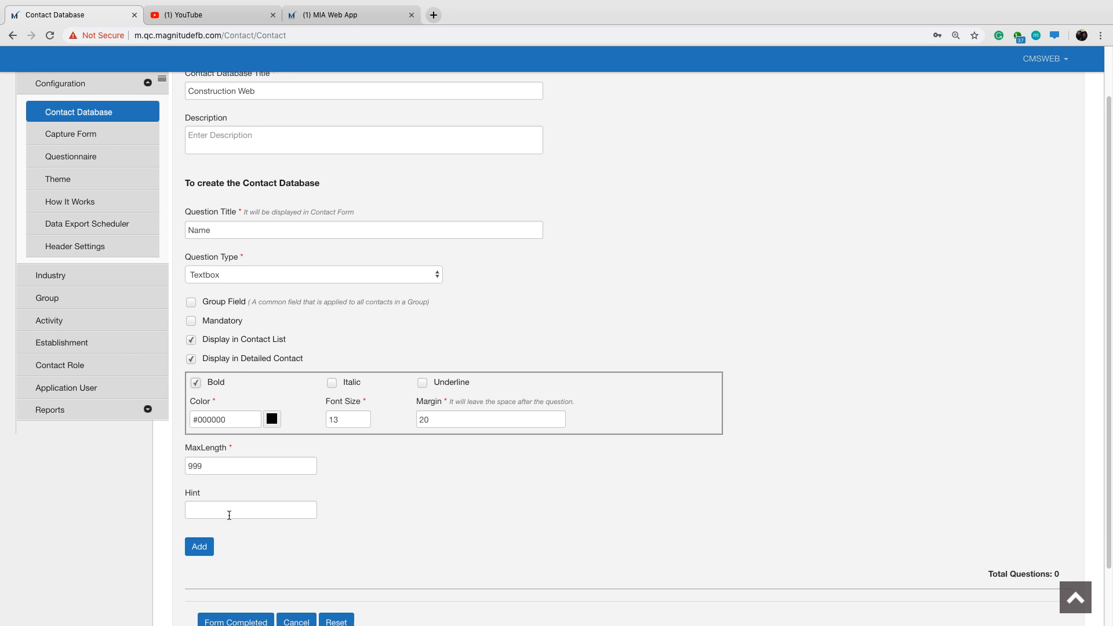
click(221, 443)
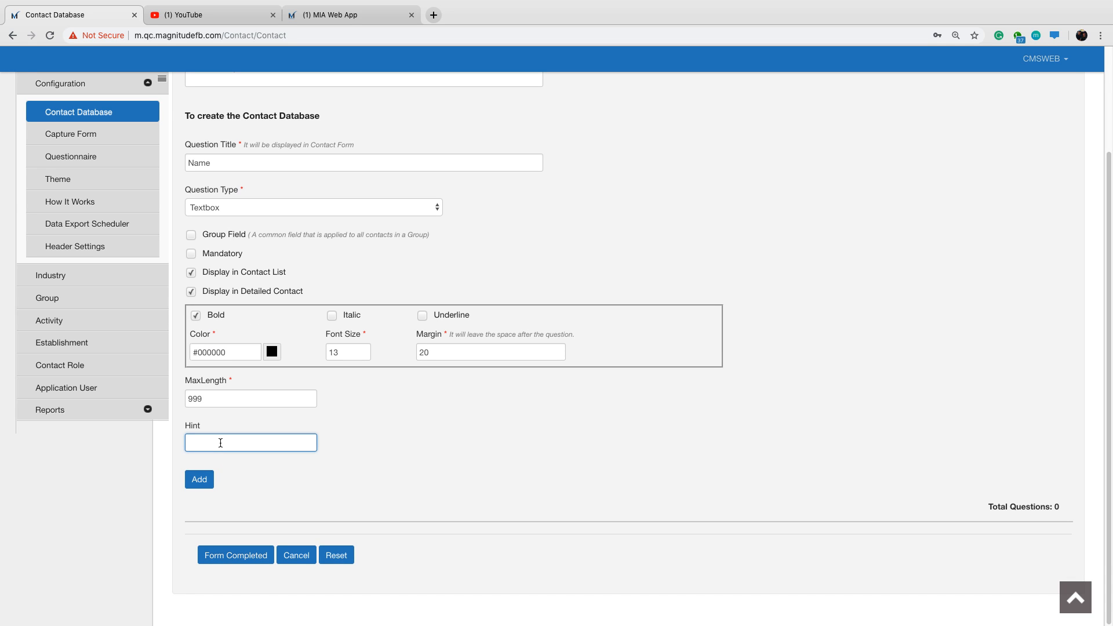
text(First Name)
click(200, 480)
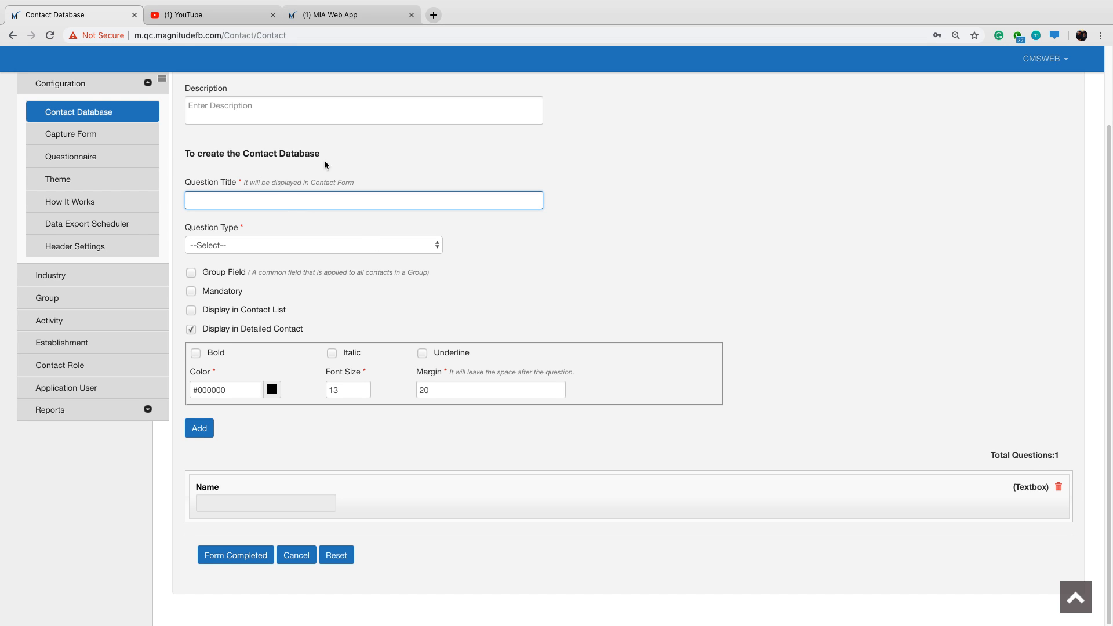
Define the next contact question with the title "Surname" and the question type Textbox.
text(Surname)
click(364, 247)
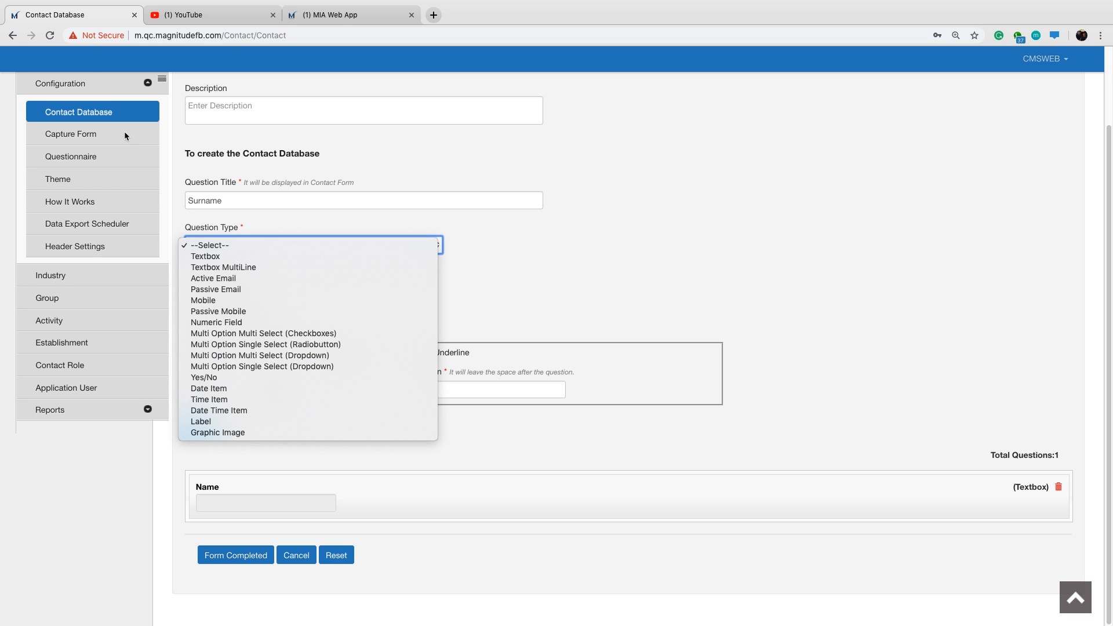
click(545, 288)
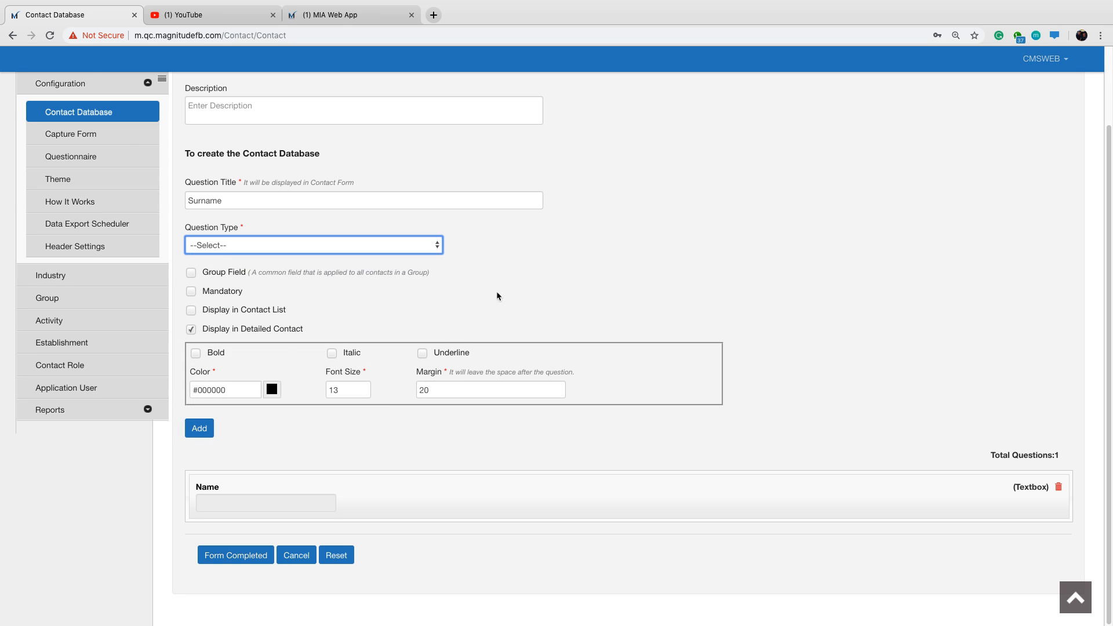
click(220, 246)
click(221, 257)
Set the Surname question to display in the contact list with bold text and add it to the form.
scroll(200, 272, down, 1)
click(191, 274)
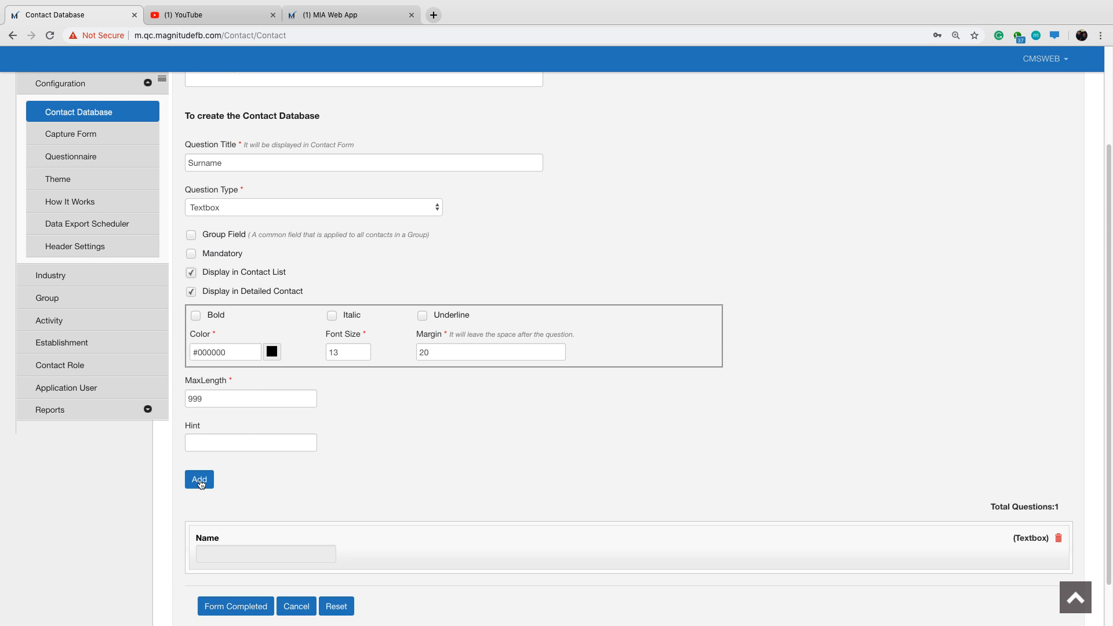
click(196, 316)
click(199, 480)
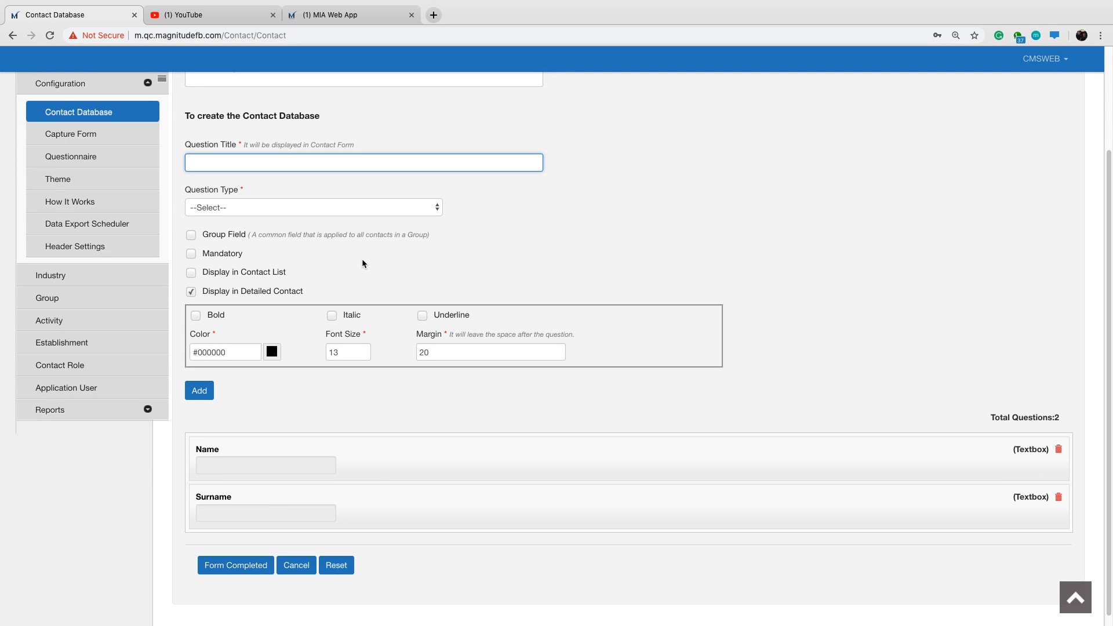
Add a bold contact question titled "Mobile" with the question type Mobile.
text(Mobile)
click(325, 209)
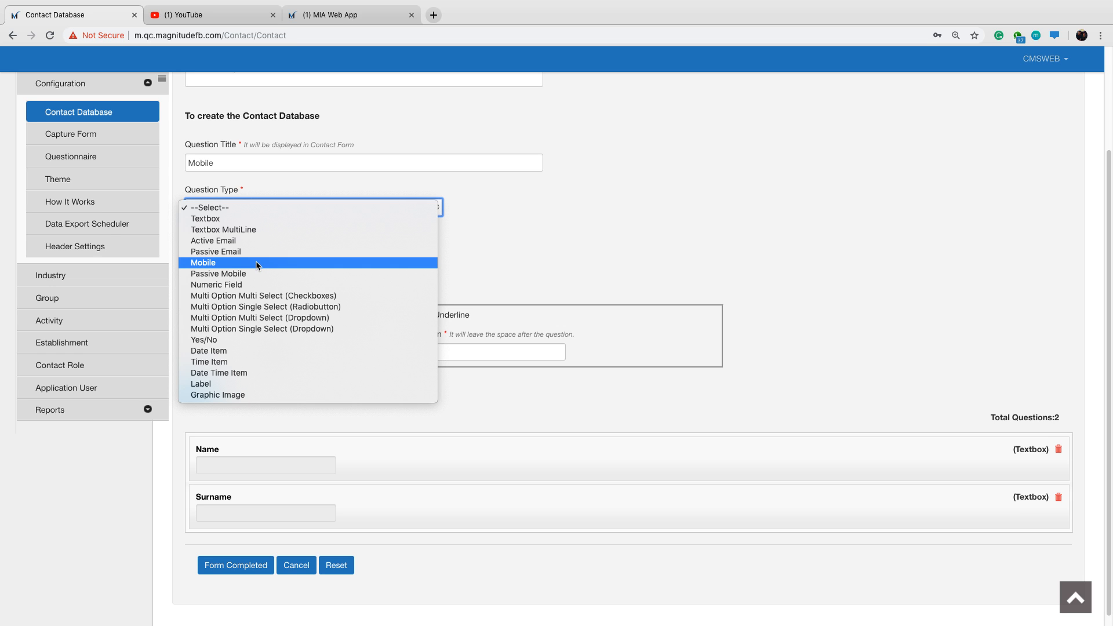
click(221, 264)
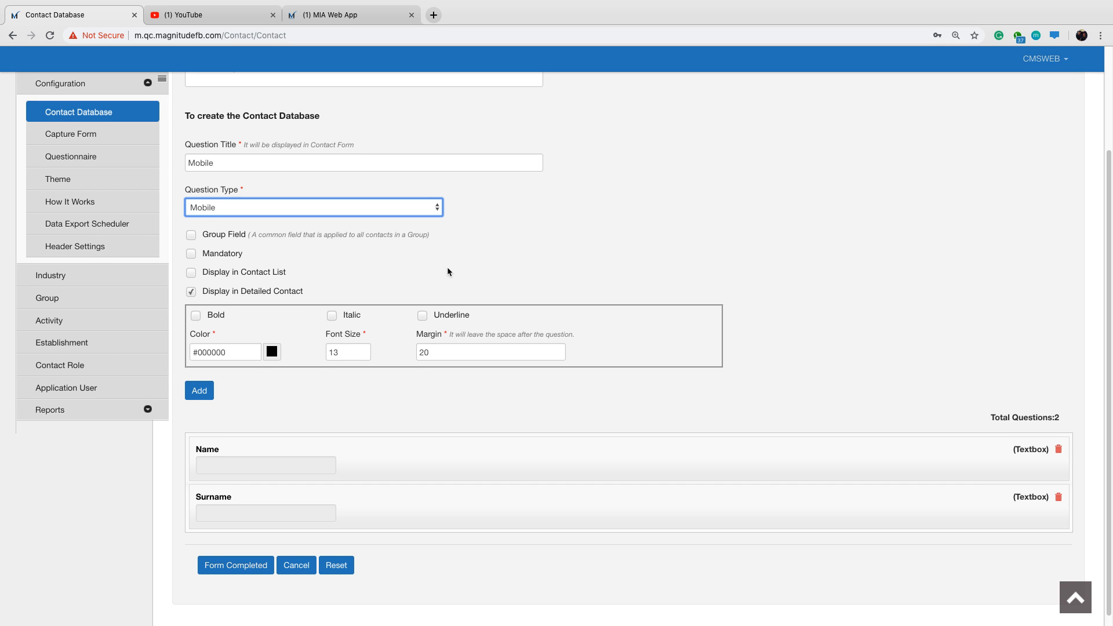
scroll(502, 262, up, 1)
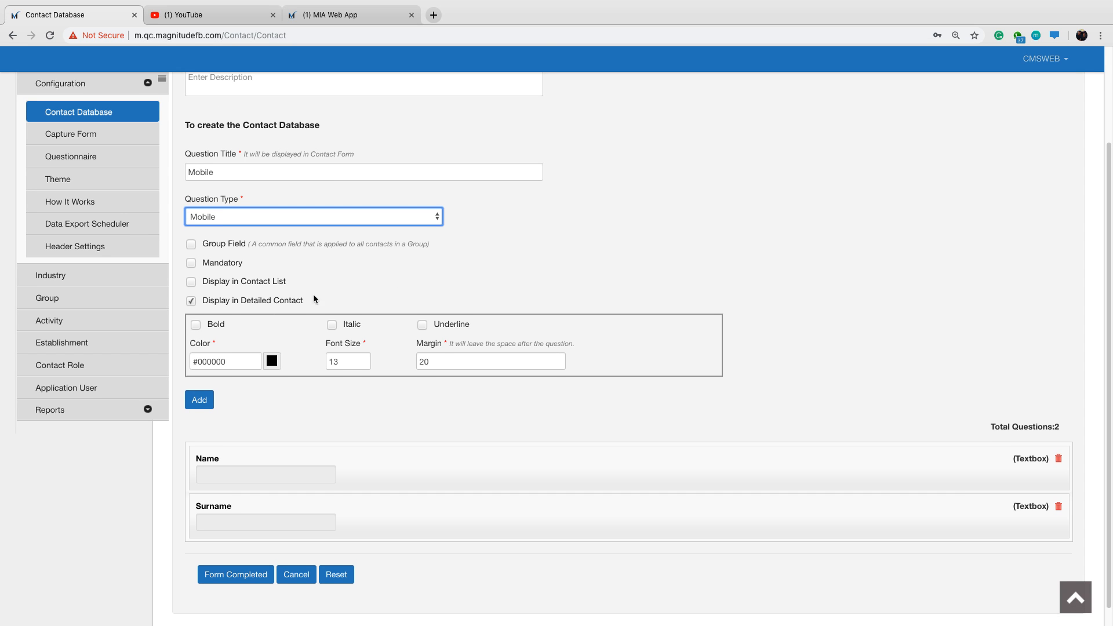
click(203, 401)
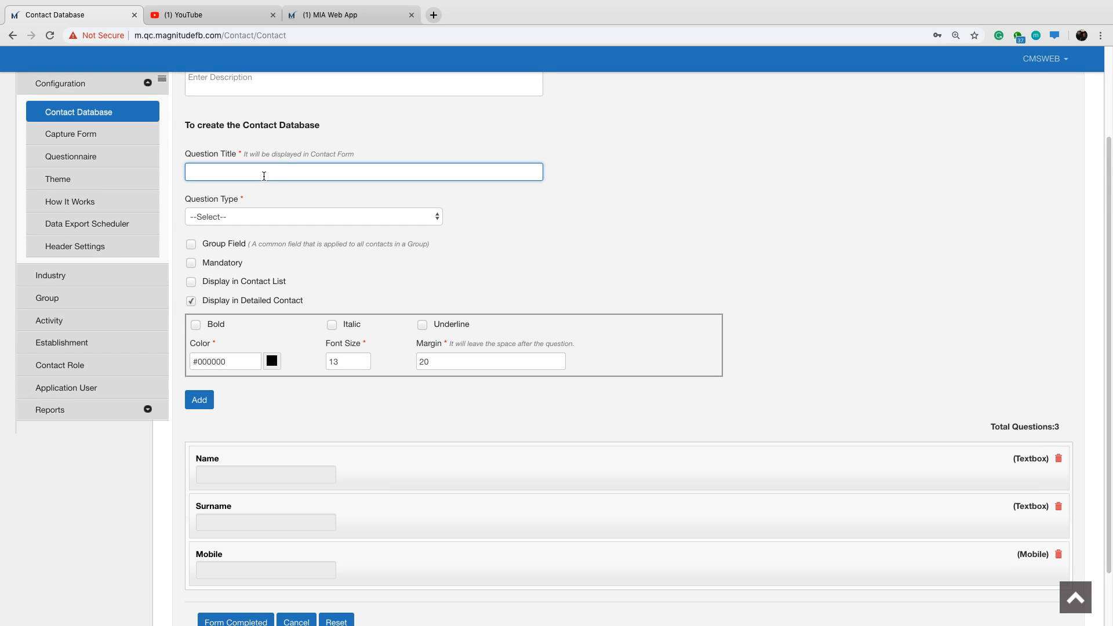
Add a bold contact question titled "Email" with the question type Active Email.
text(Email)
click(231, 217)
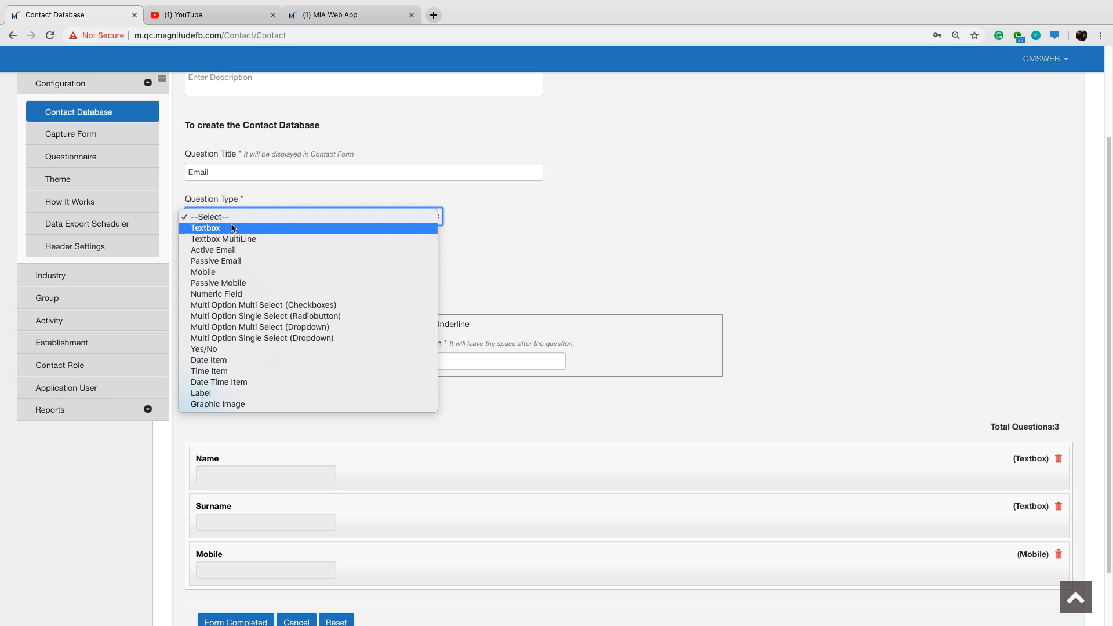
click(247, 250)
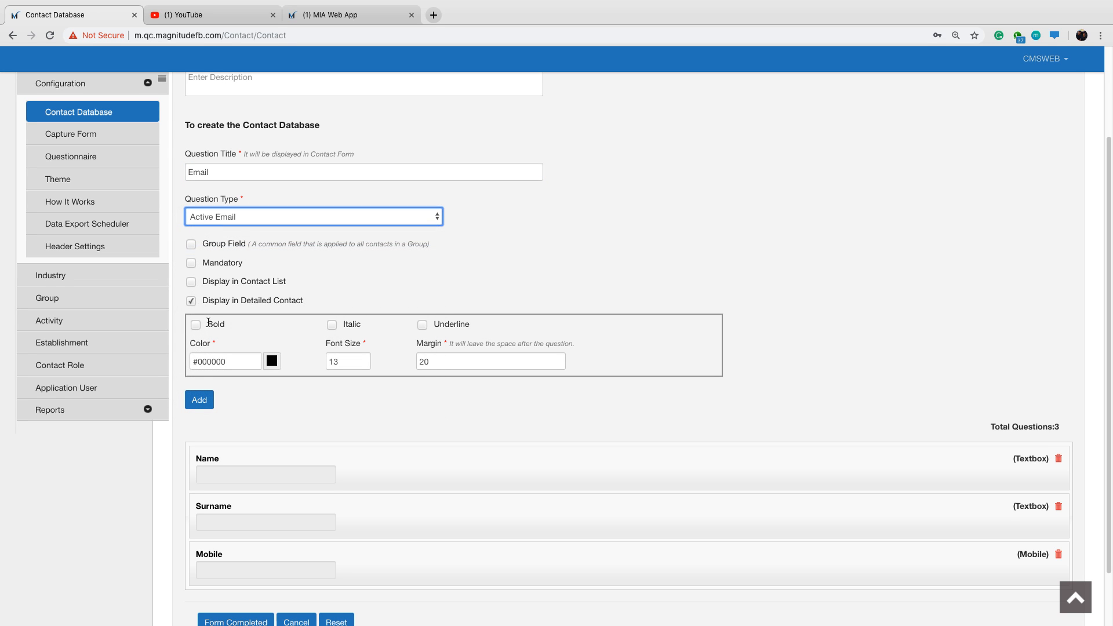
click(196, 326)
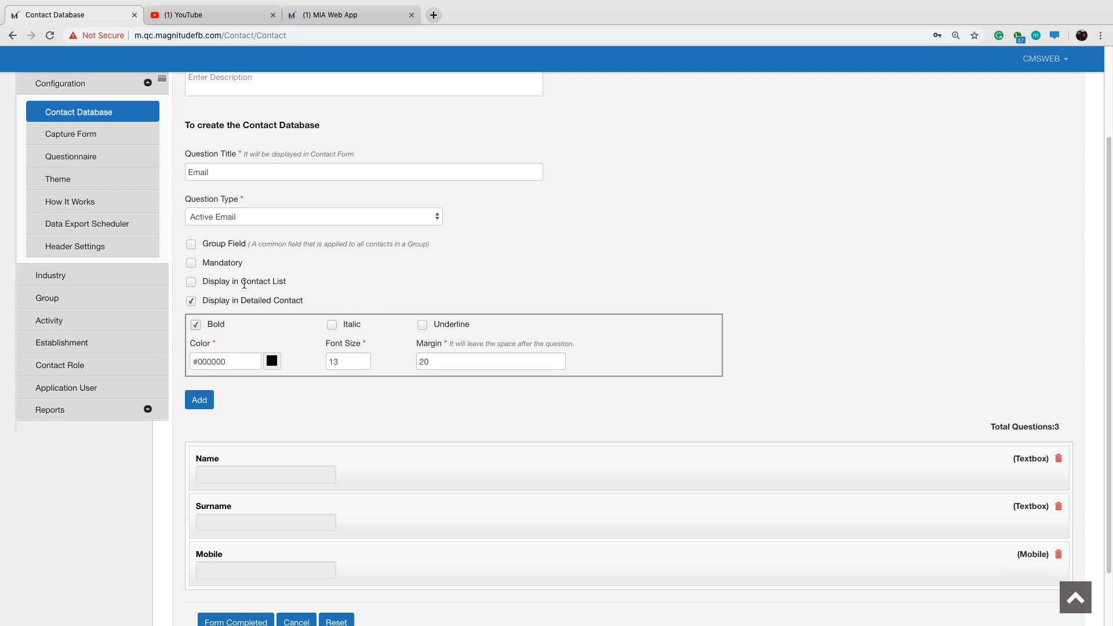
drag(241, 282, 353, 283)
click(392, 284)
click(202, 400)
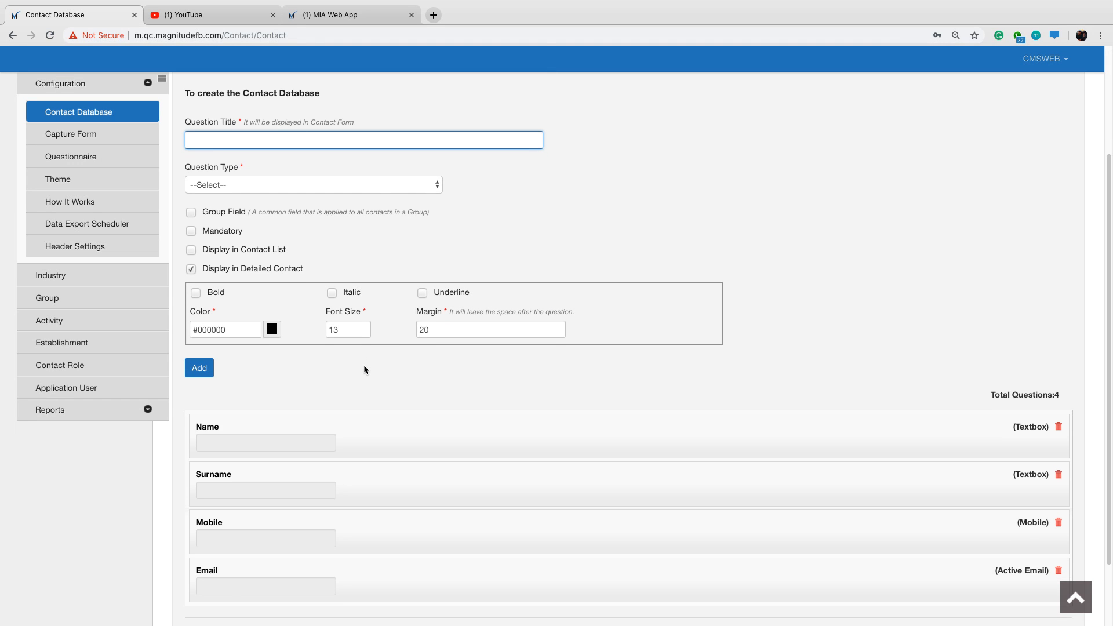
Add a bold contact question titled "Company" with the question type Textbox.
scroll(364, 366, up, 1)
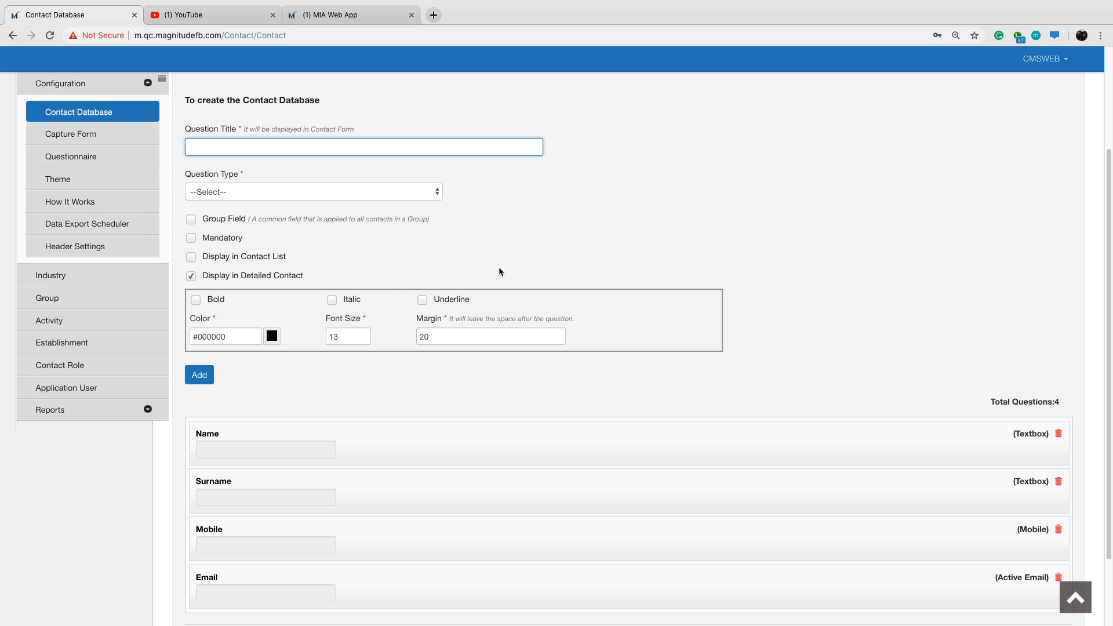
text(Company)
click(431, 193)
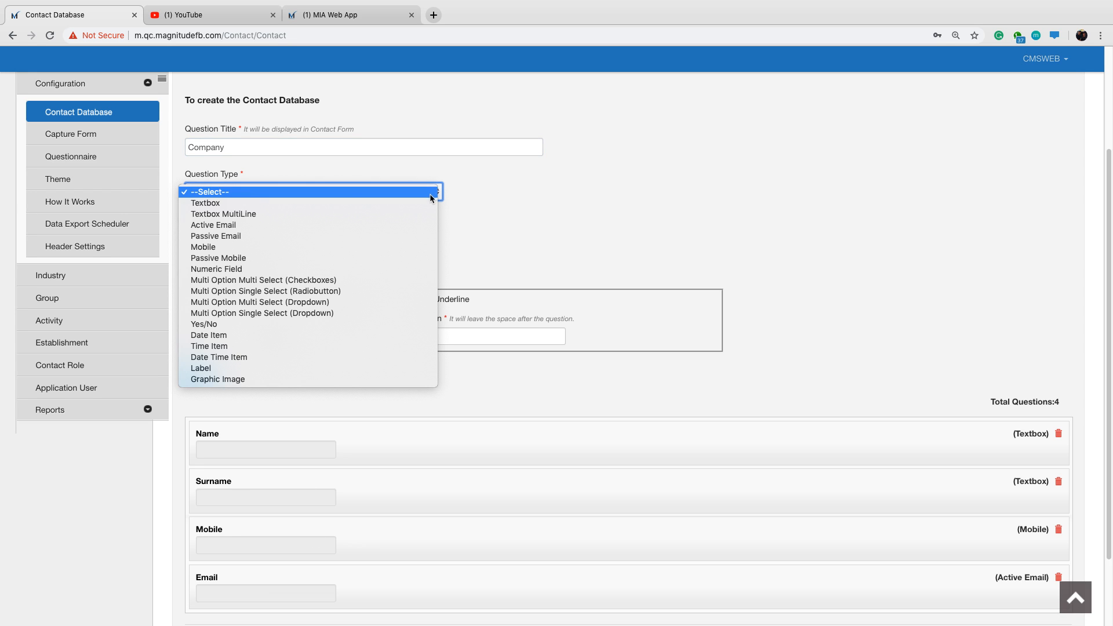
click(423, 206)
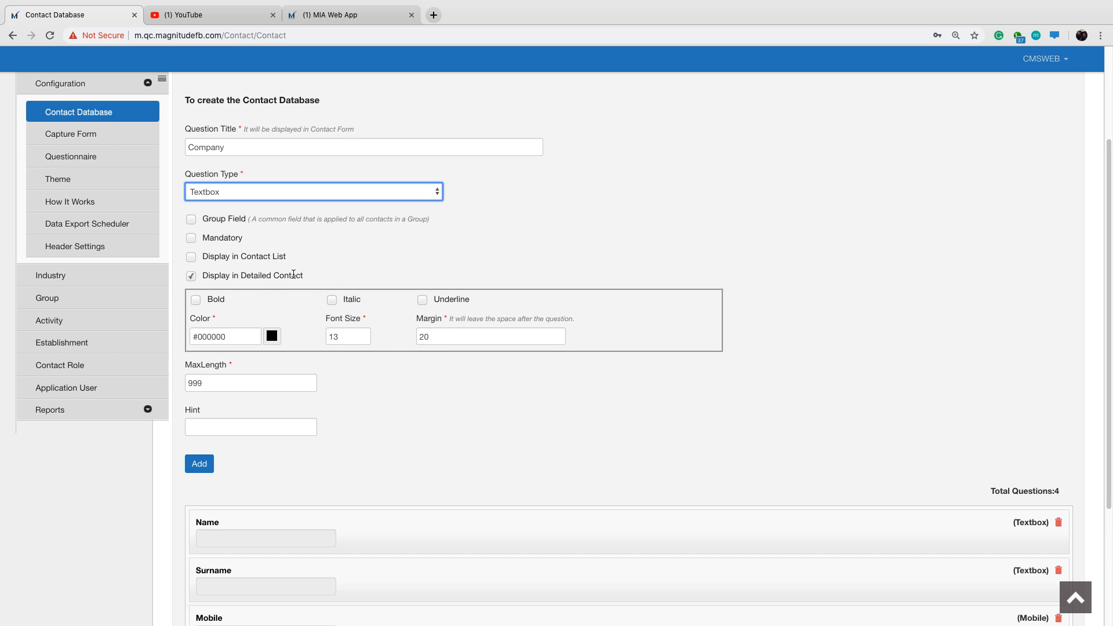
click(196, 300)
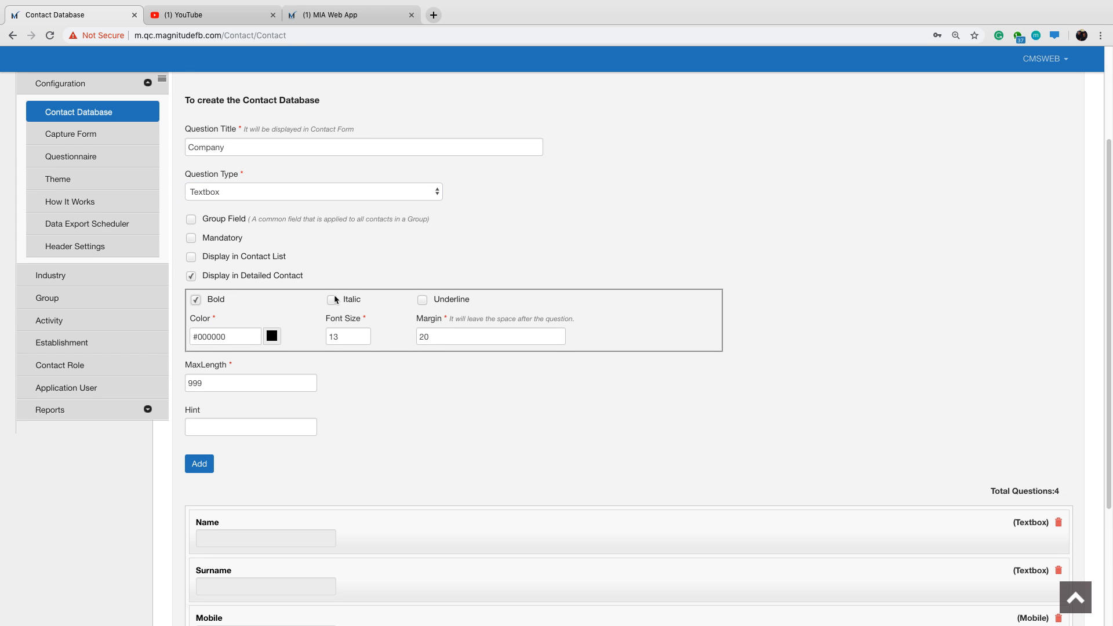
click(200, 465)
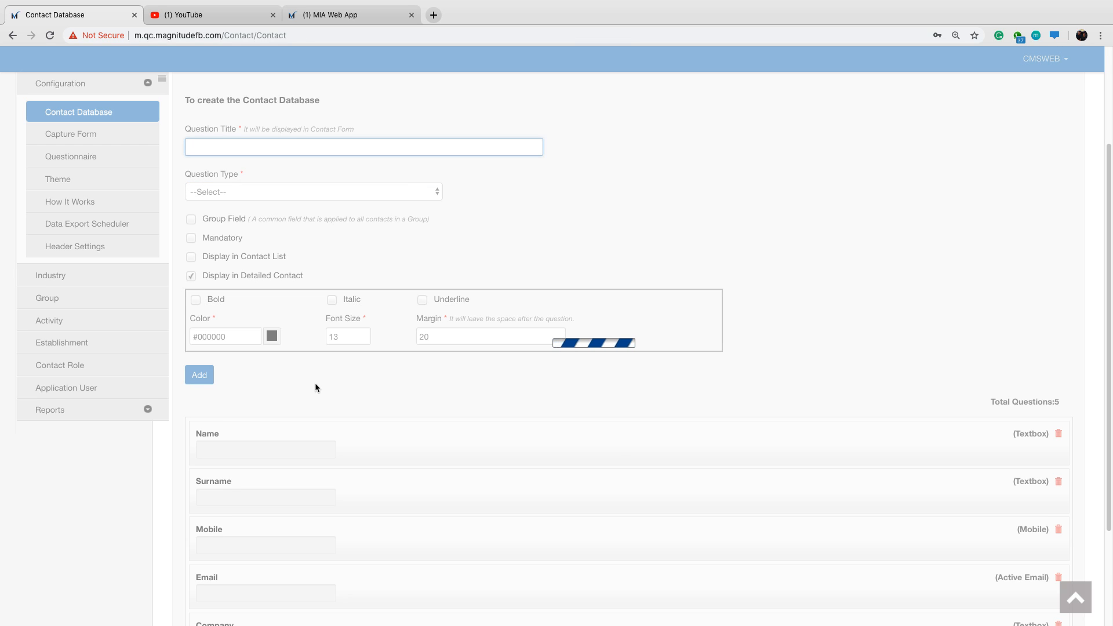
Submit the completed Construction Web contact database and open the Capture Form configuration.
scroll(315, 382, down, 2)
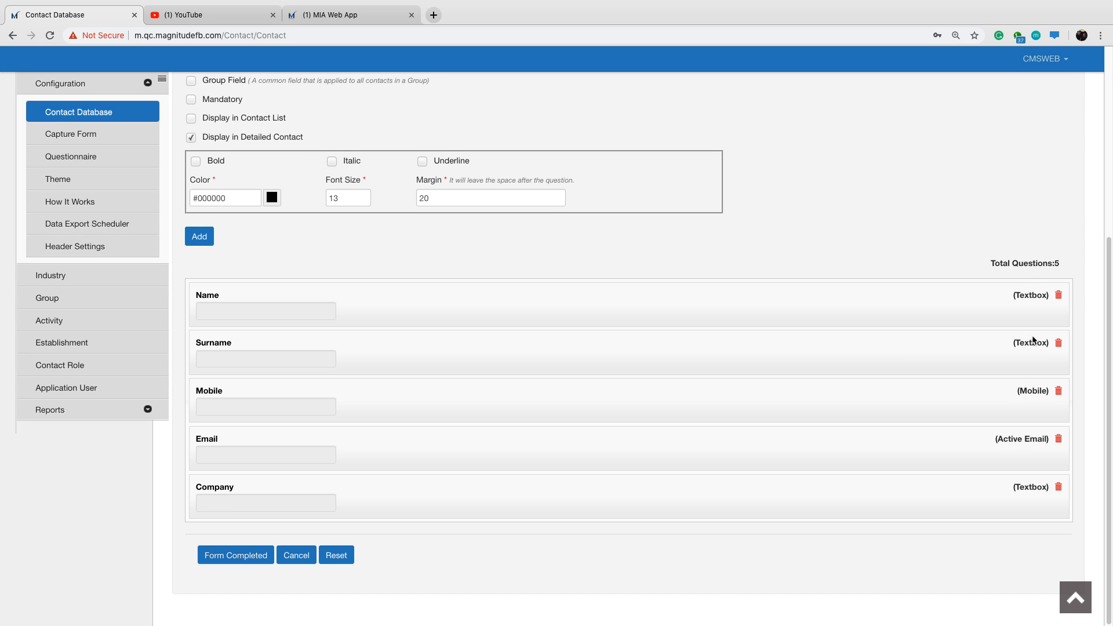
click(235, 559)
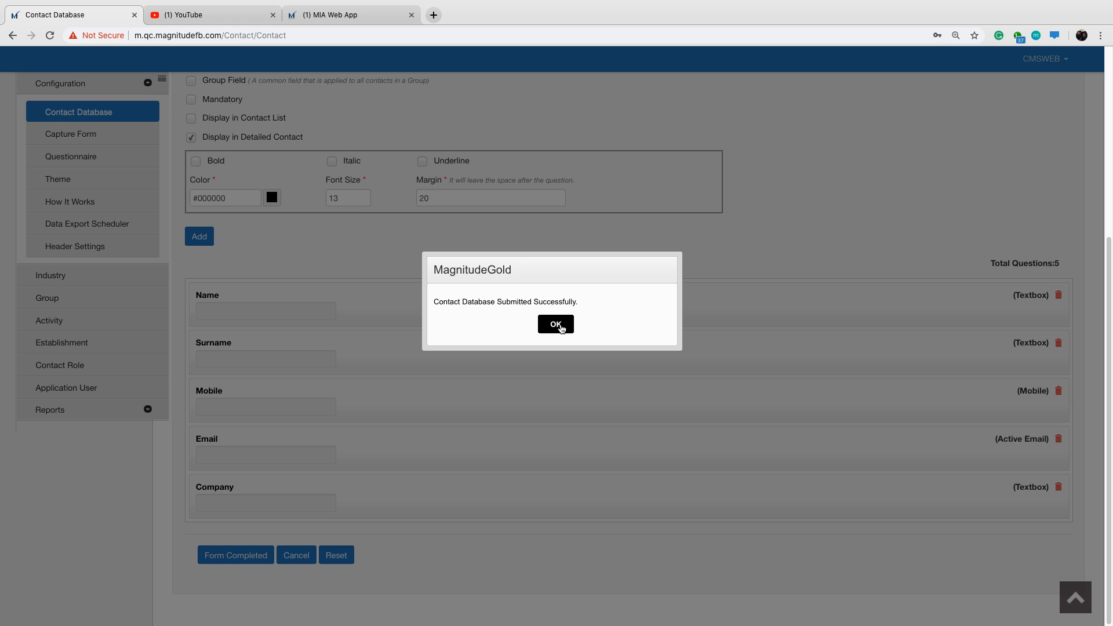
click(555, 325)
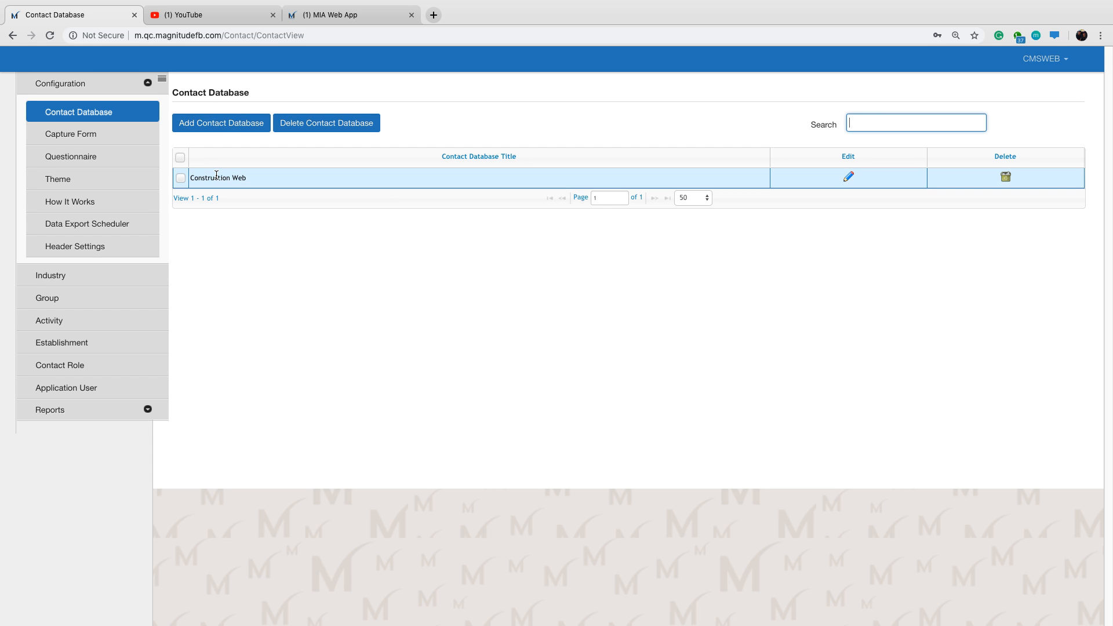
click(114, 137)
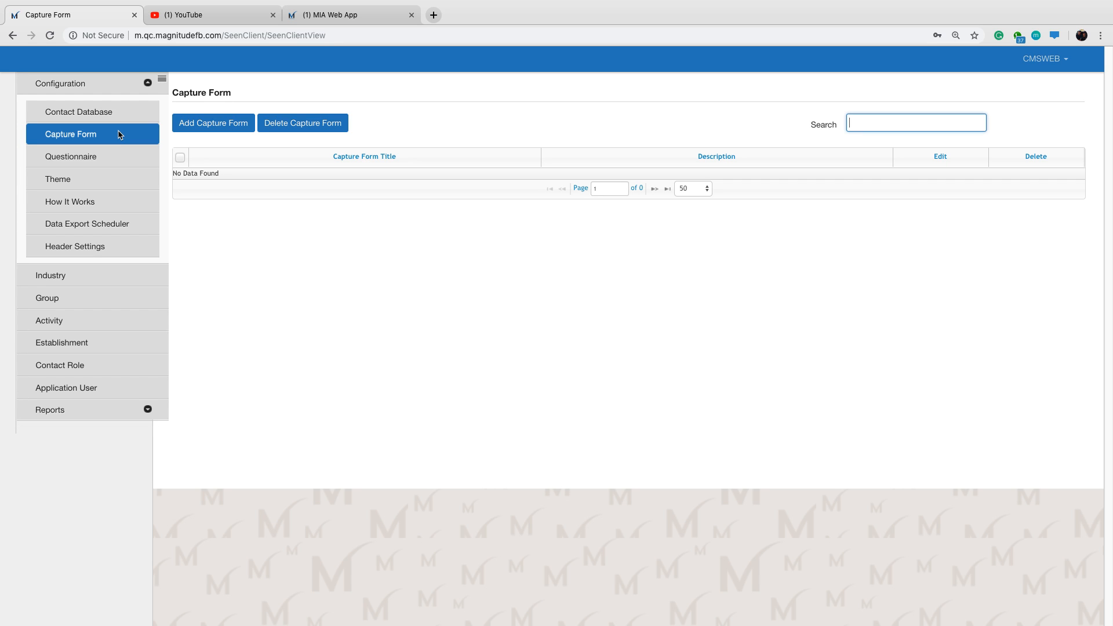
Switch to the MIA Web App and review the key items to capture under question 7 of the In-app Initiator Process.
click(335, 12)
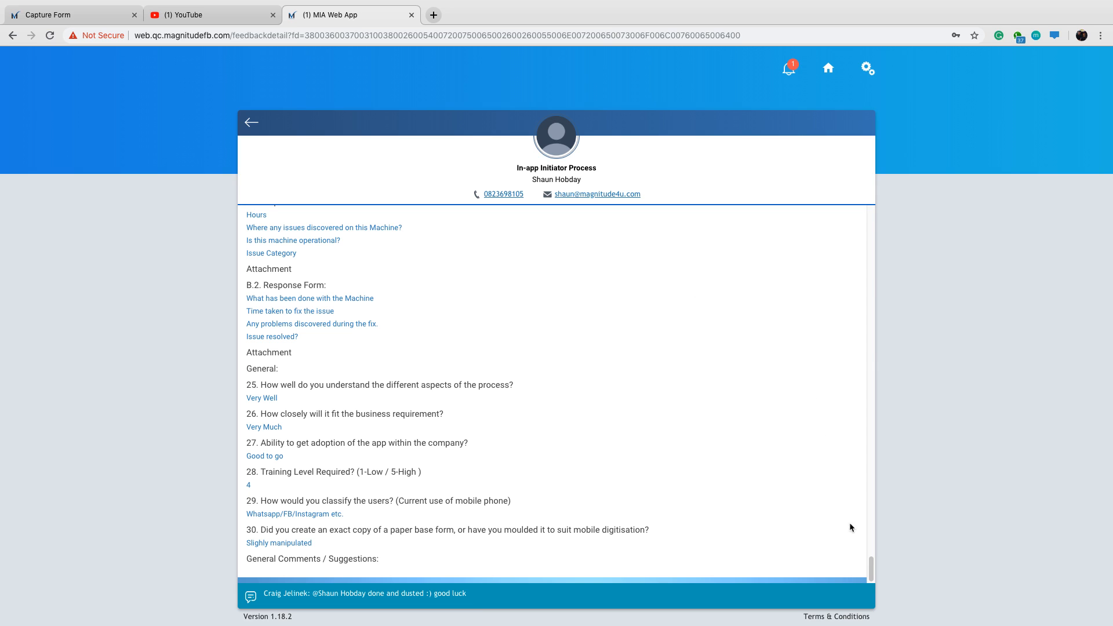
scroll(877, 554, up, 1)
drag(877, 554, 859, 333)
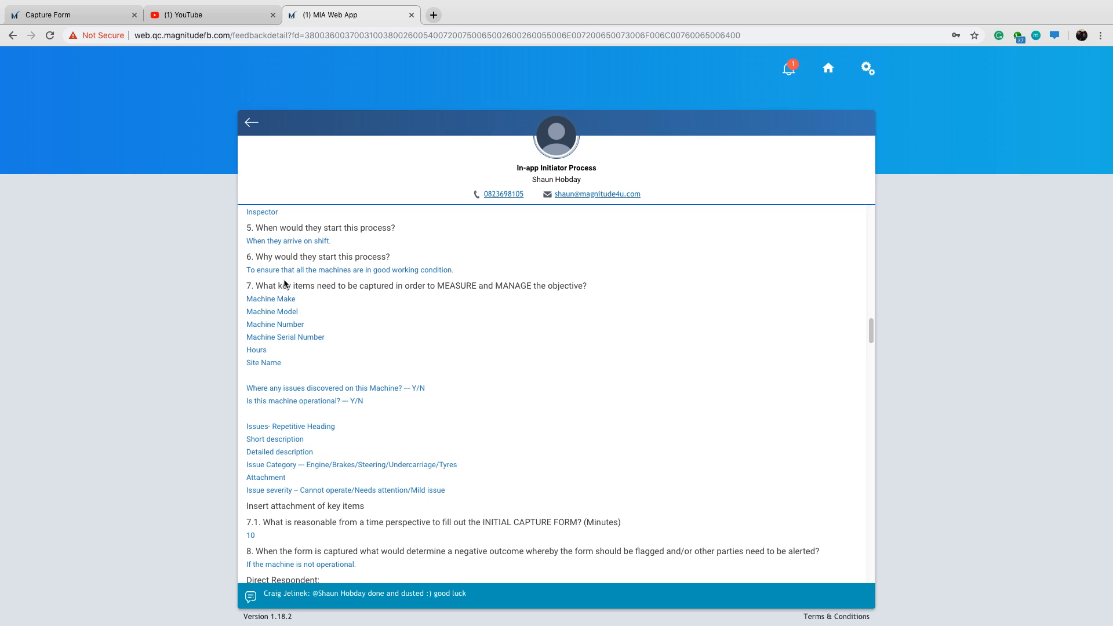
Return to the Magnitude CMS and start a new capture form titled "Machine Assessment Web".
click(76, 14)
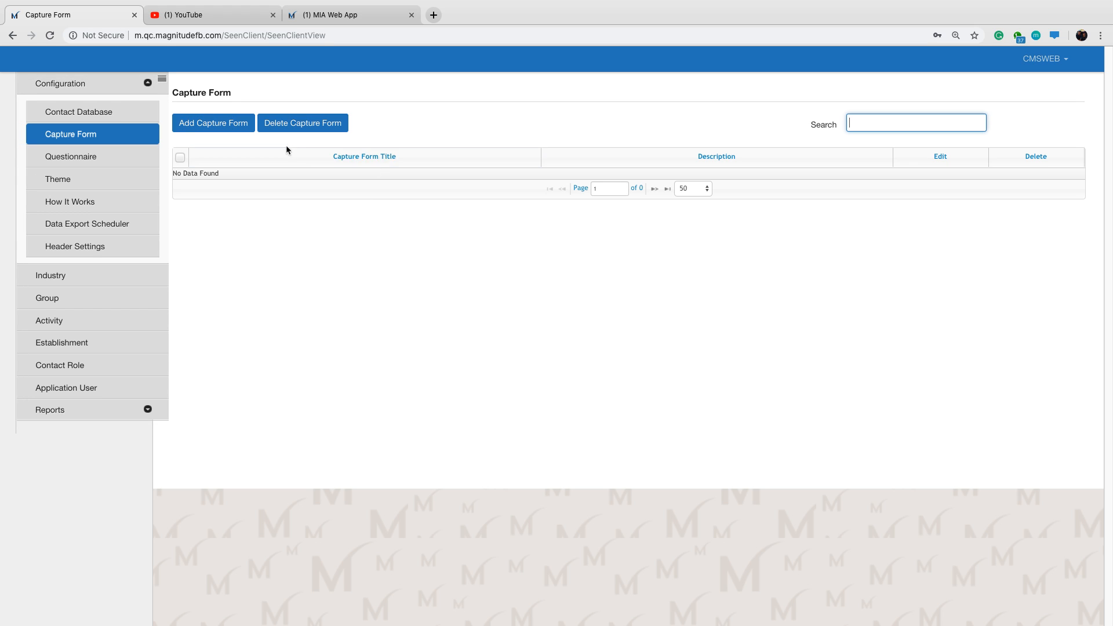
click(227, 128)
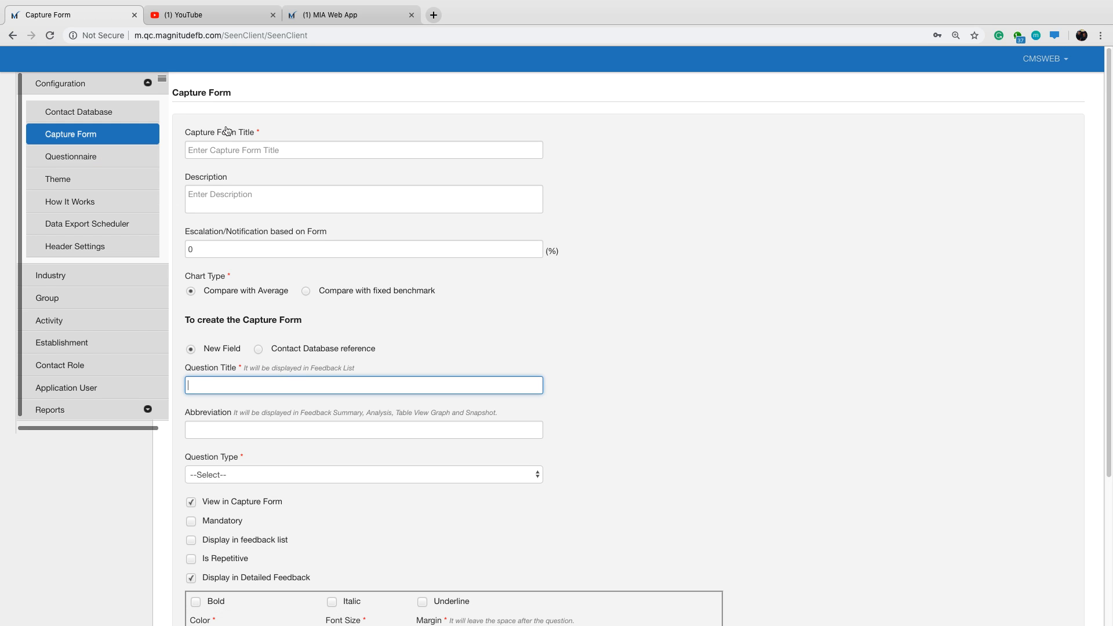
scroll(363, 179, down, 1)
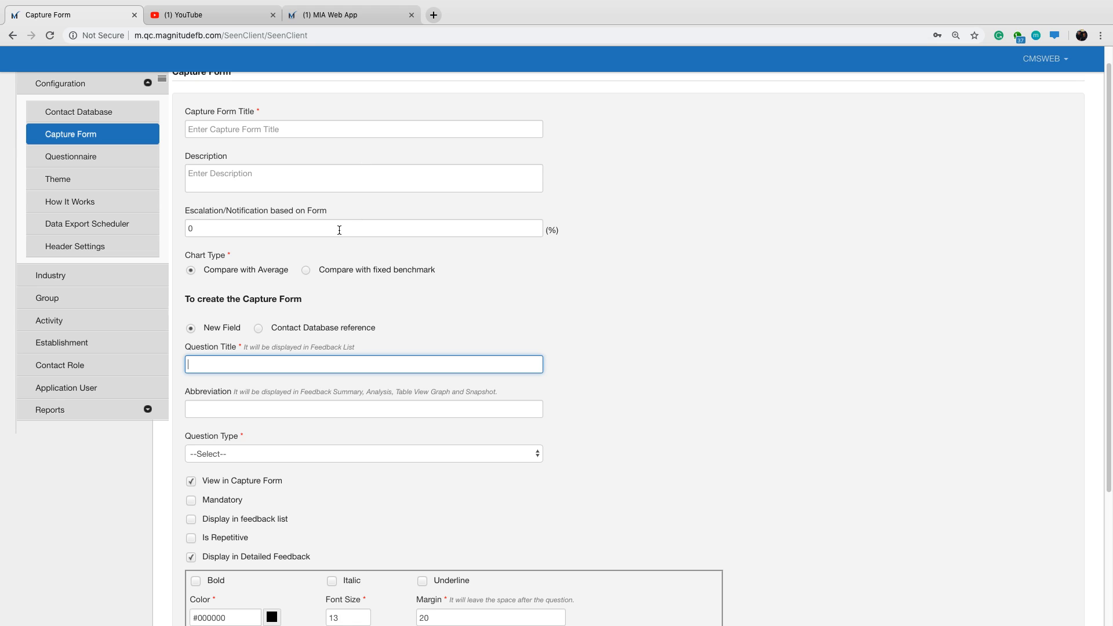
scroll(339, 234, up, 1)
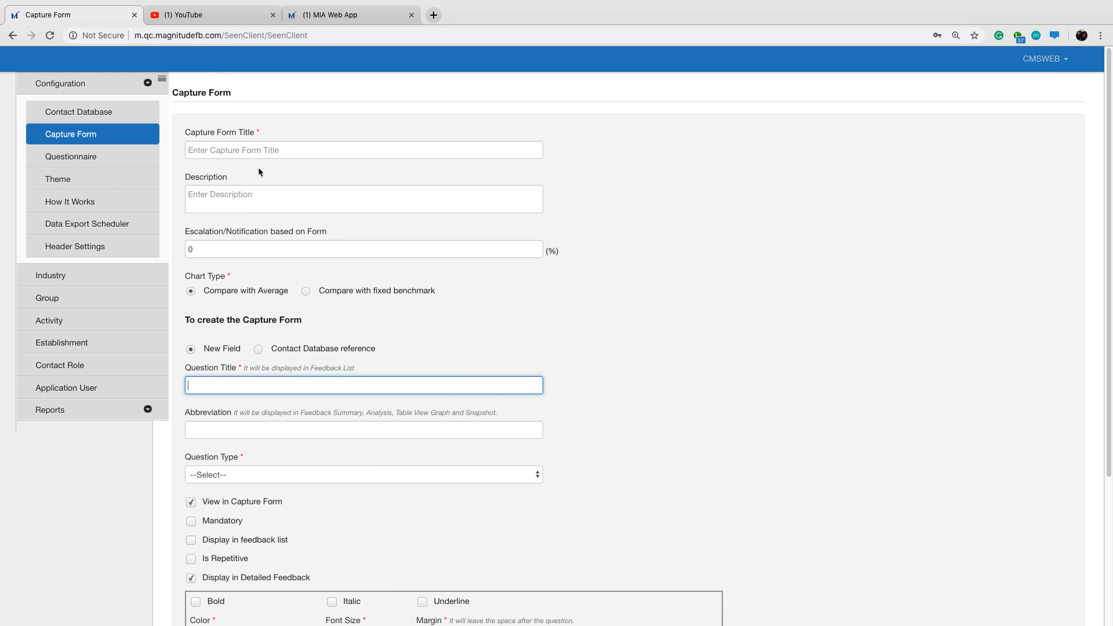
scroll(348, 336, down, 1)
scroll(336, 279, up, 1)
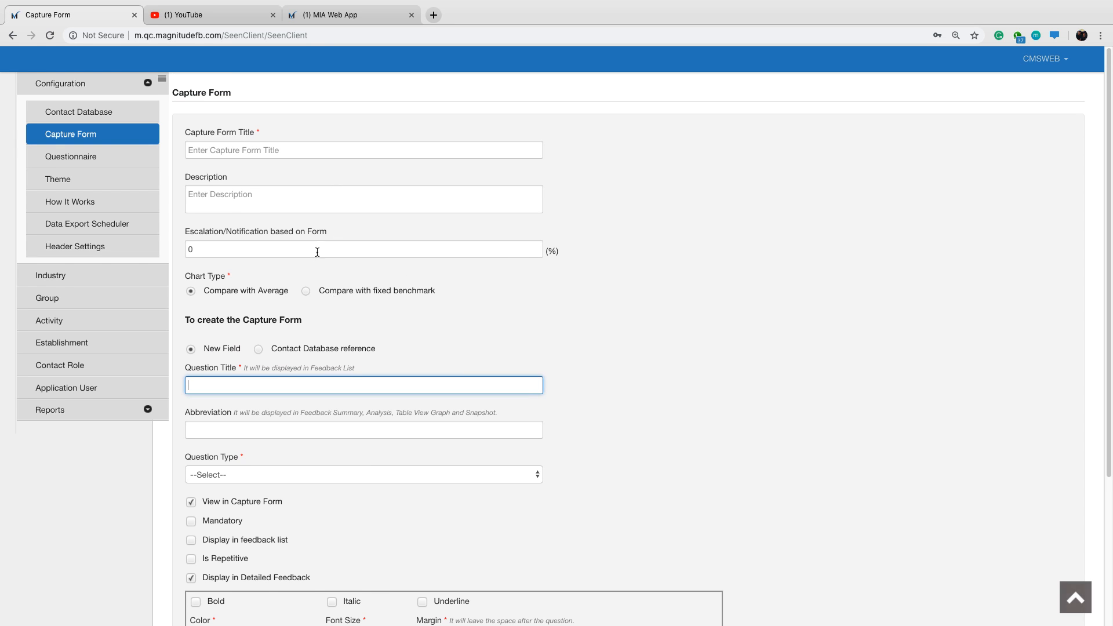
click(223, 150)
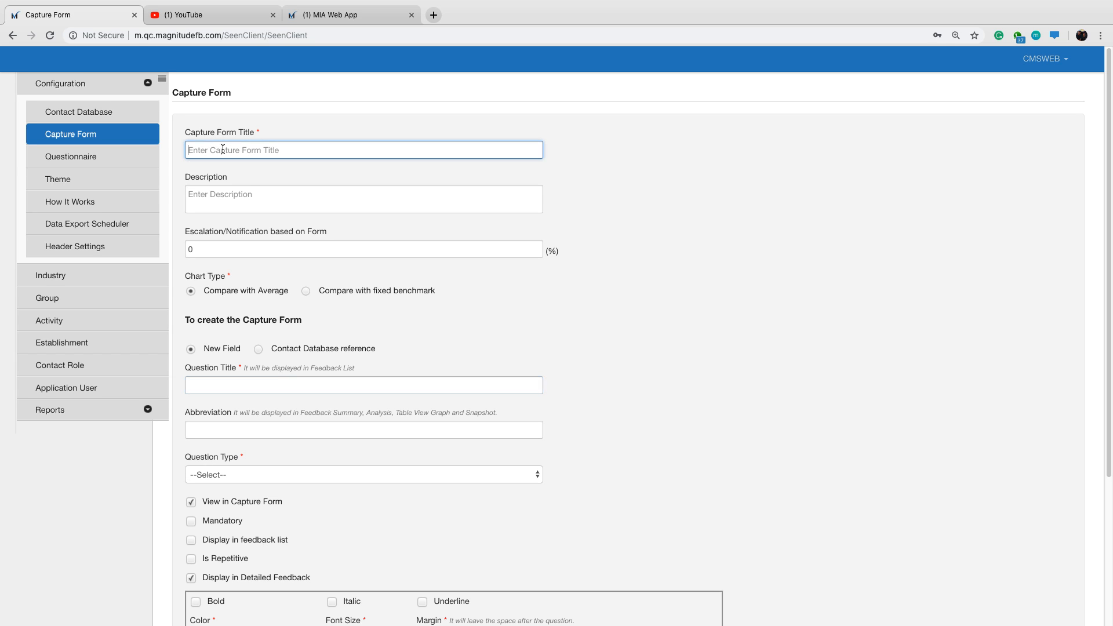
text(Ma)
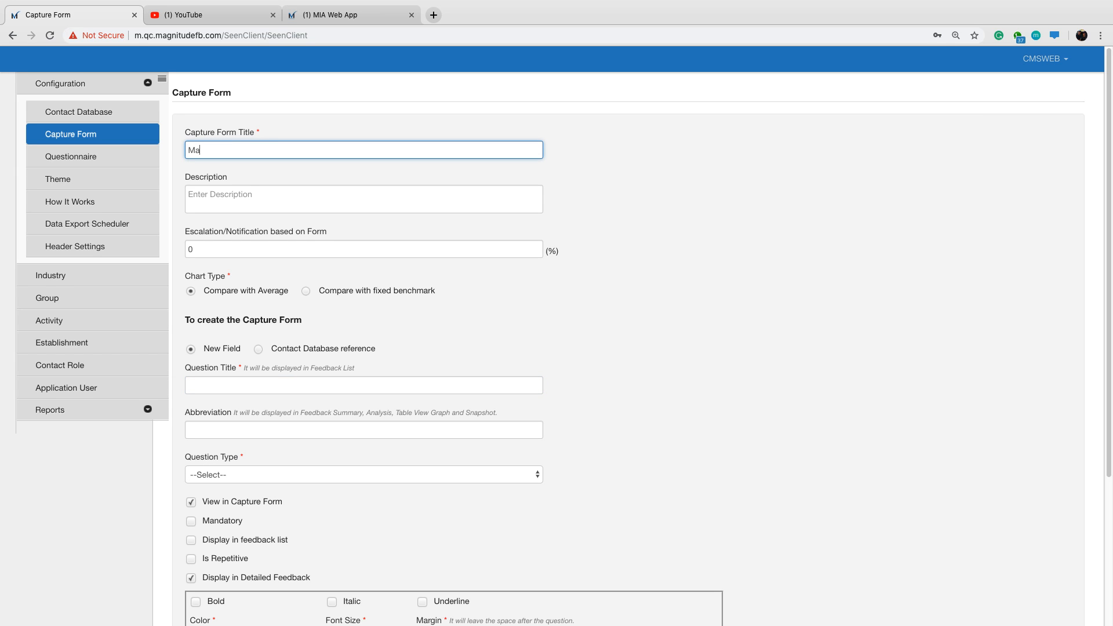
text(chine Assessment Web)
Set the capture form's Escalation/Notification based on Form threshold to 80%.
drag(186, 232, 322, 234)
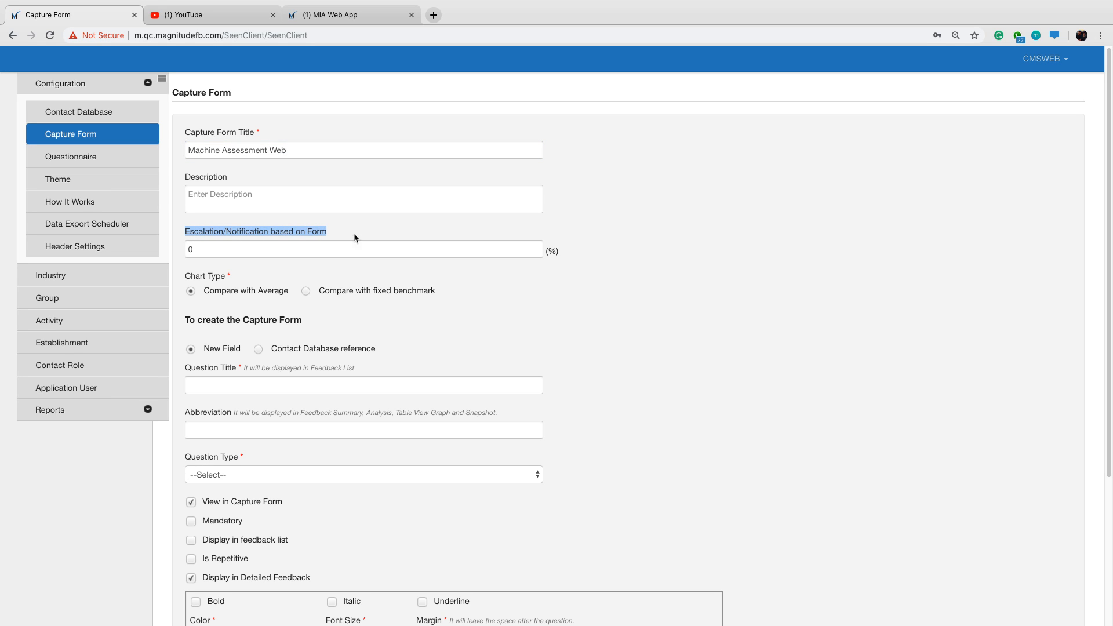
click(662, 250)
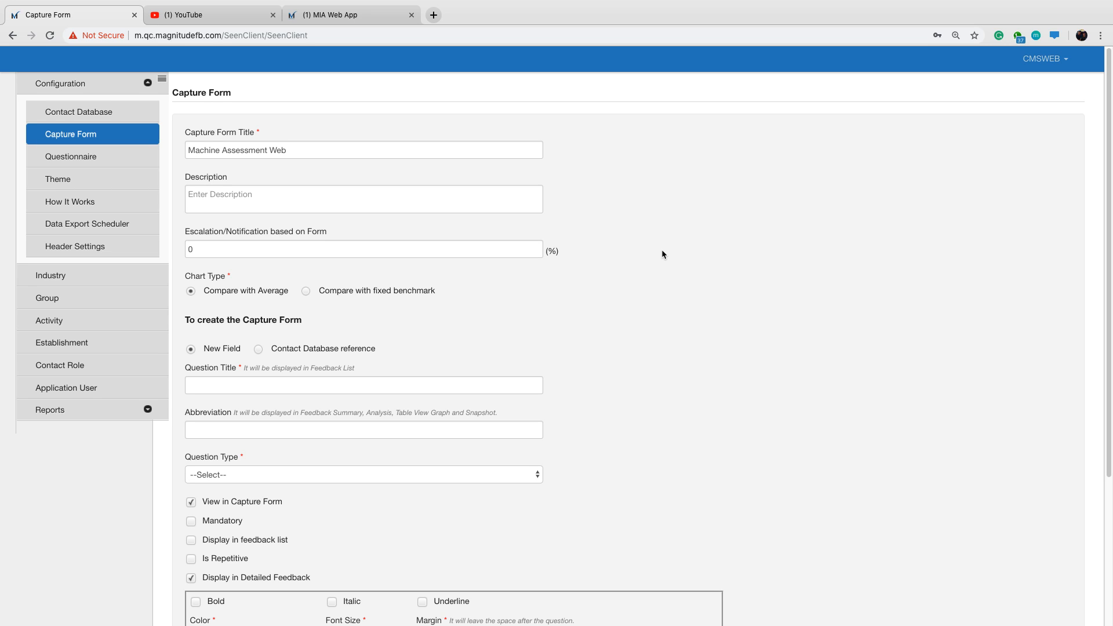
click(186, 256)
key(BackSpace)
text(80)
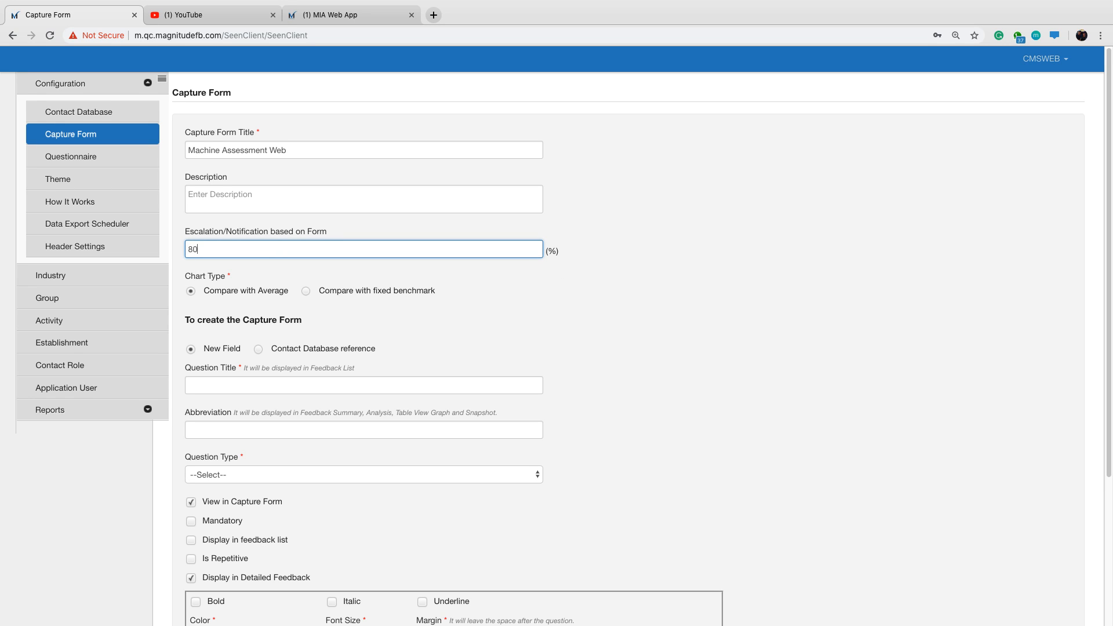
click(701, 292)
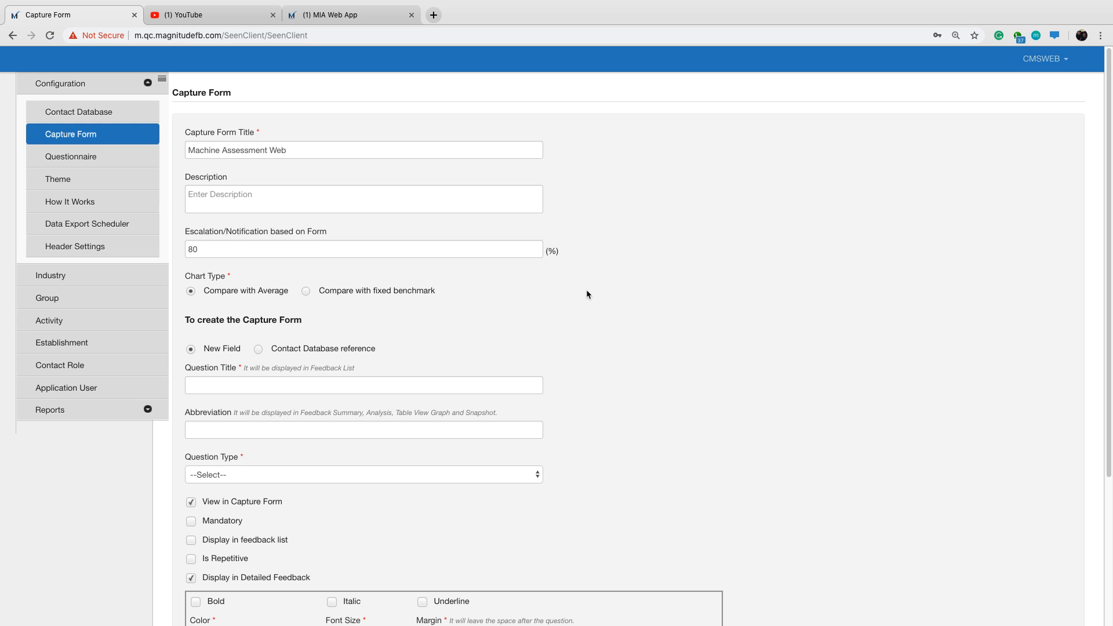
scroll(586, 290, down, 1)
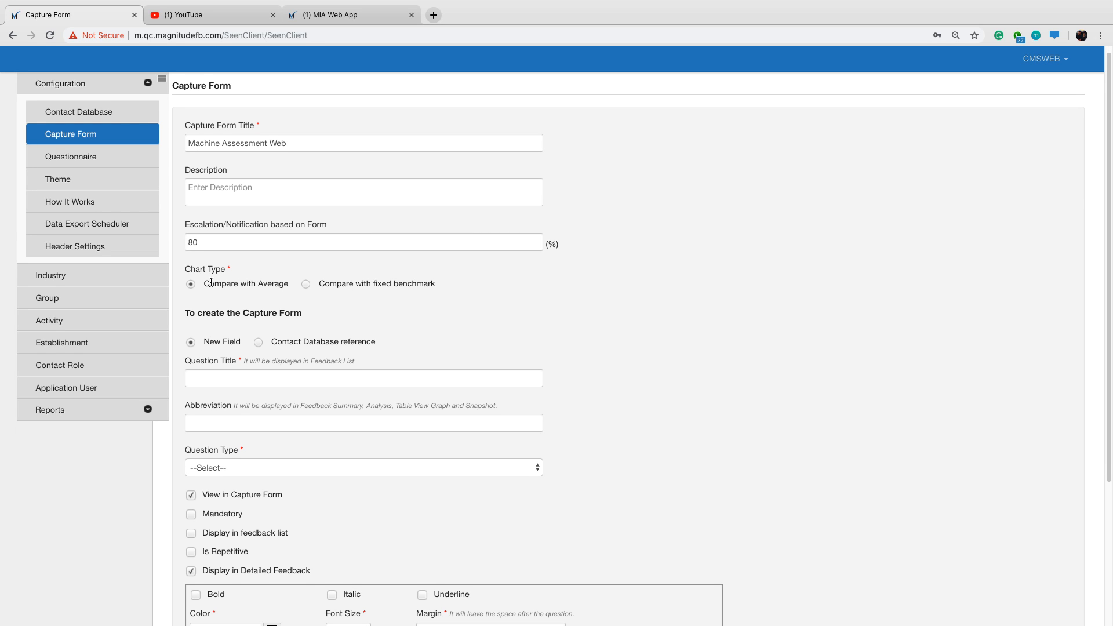
Switch to the MIA Web App and examine the snapshot example image in the Analysis section at full size.
drag(185, 269, 226, 273)
click(660, 283)
click(378, 15)
drag(876, 336, 861, 525)
right_click(552, 367)
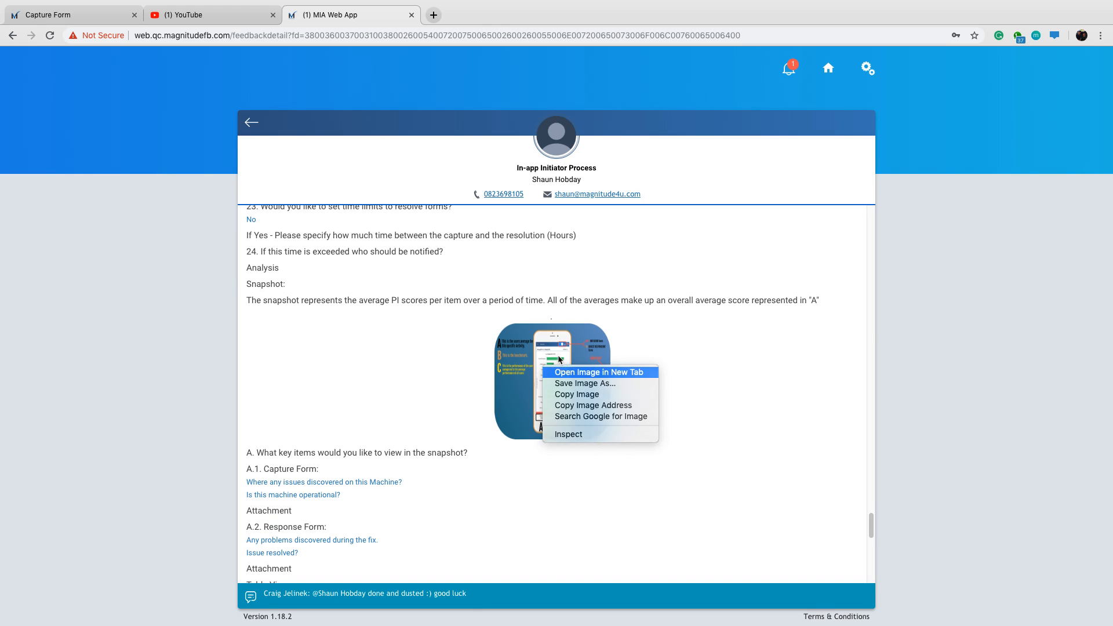
click(566, 373)
key(ctrl+Tab)
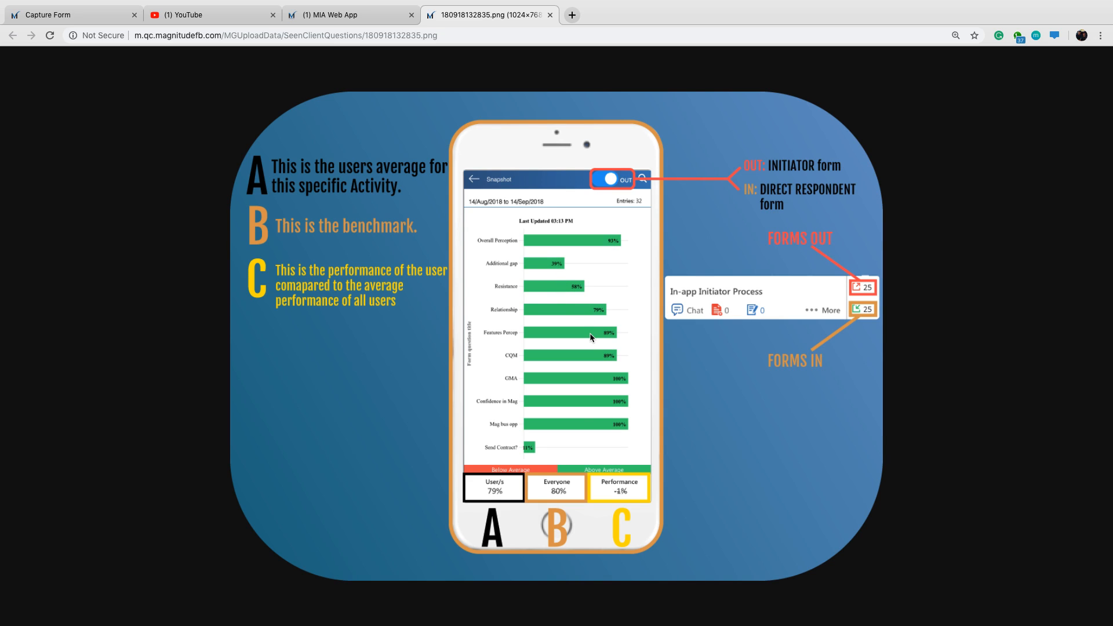
click(550, 15)
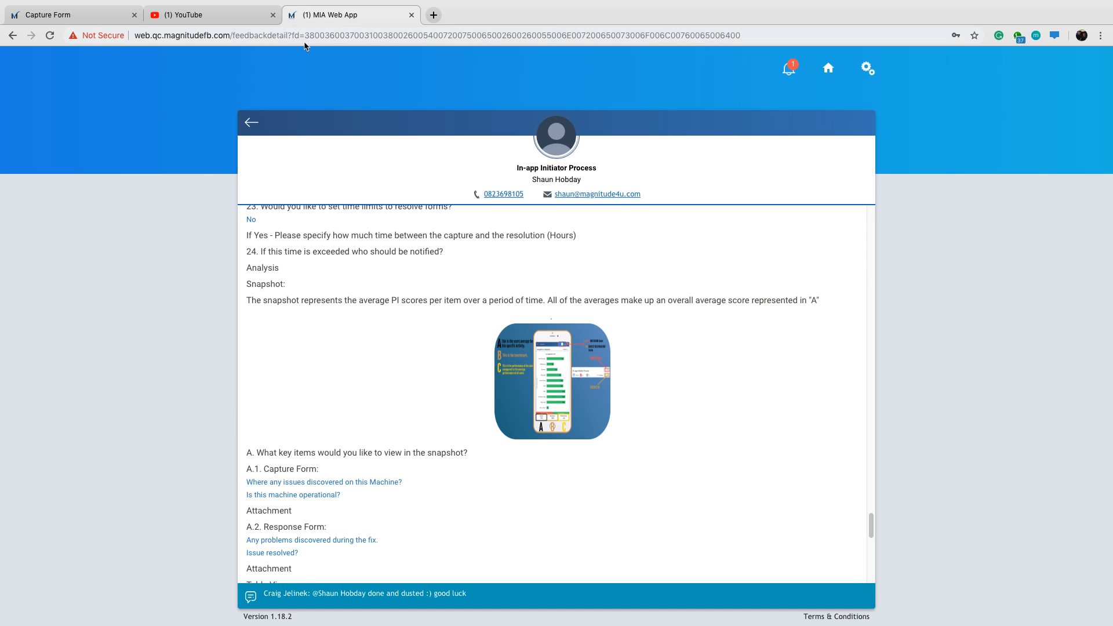
Return to the Magnitude CMS and base the new question on a Contact Database reference with Construction Web as the contact.
click(29, 17)
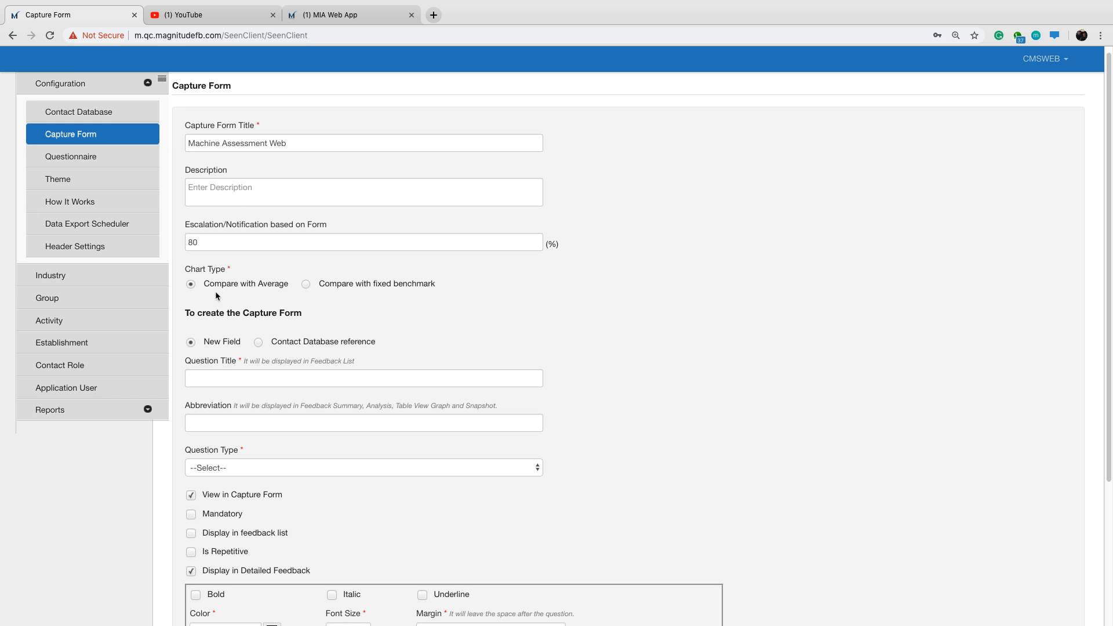
drag(258, 284, 286, 284)
click(670, 300)
scroll(357, 337, down, 2)
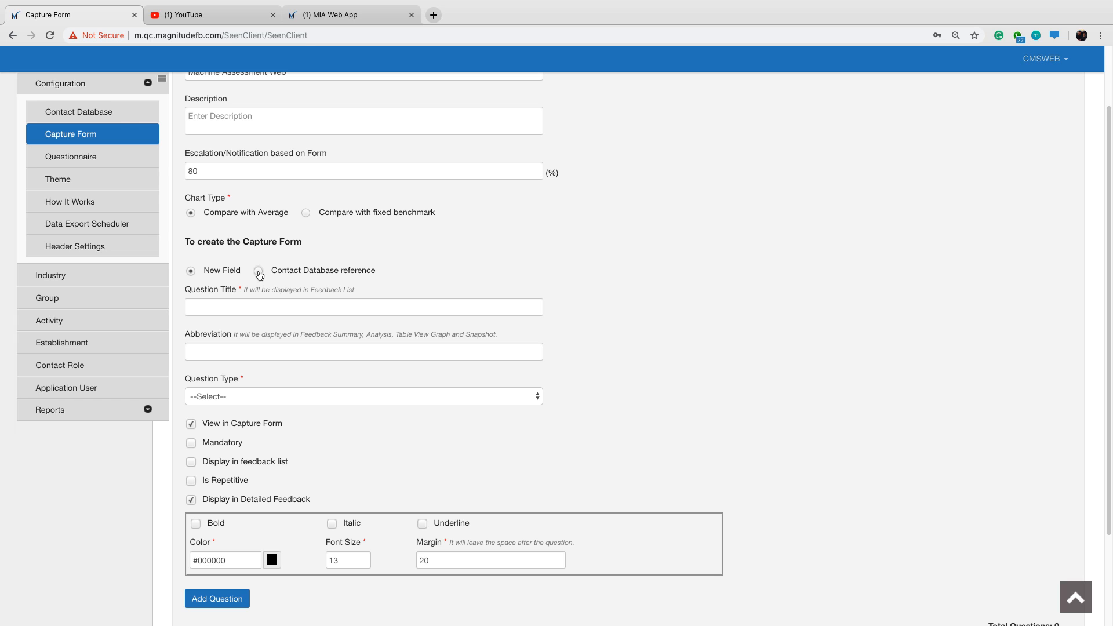
click(258, 271)
click(275, 305)
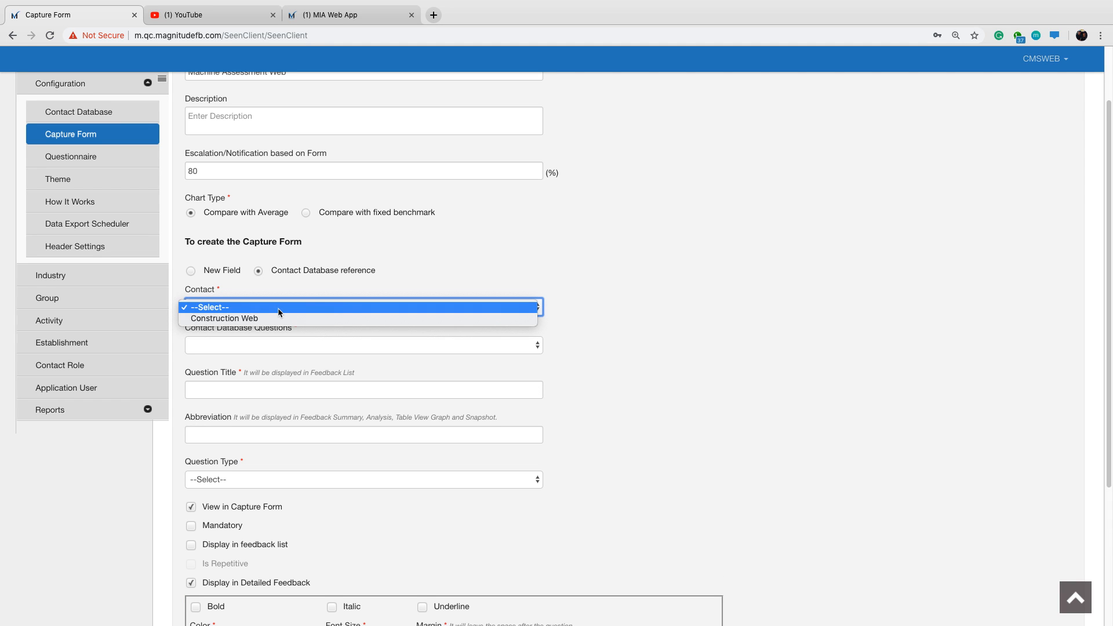
click(276, 320)
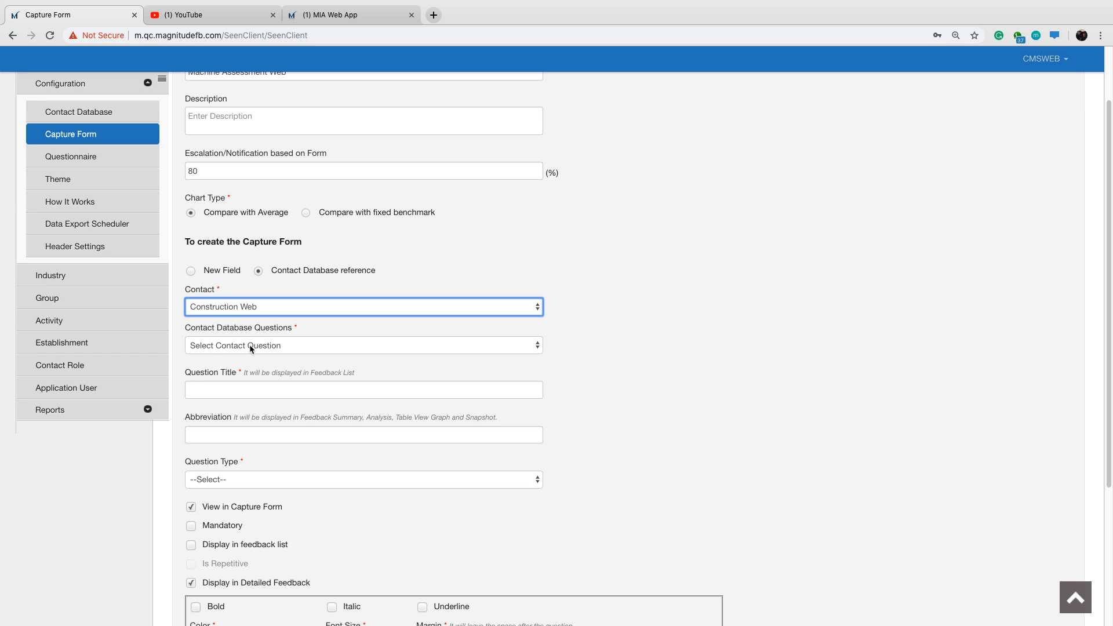
Add the contact database's Name question to the capture form with its default settings.
click(250, 345)
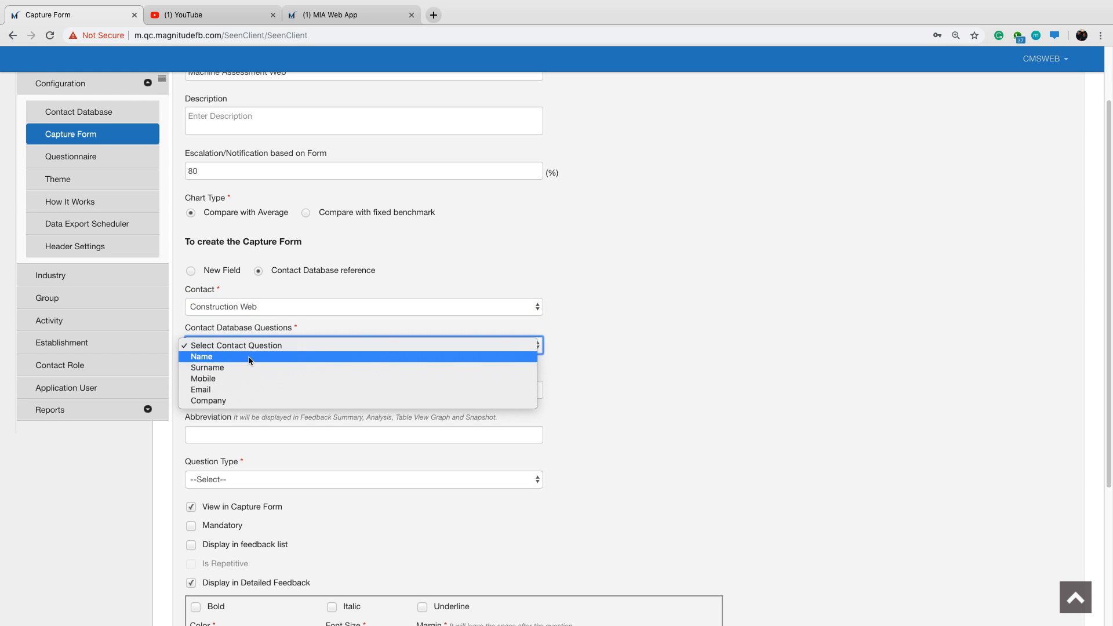
click(250, 357)
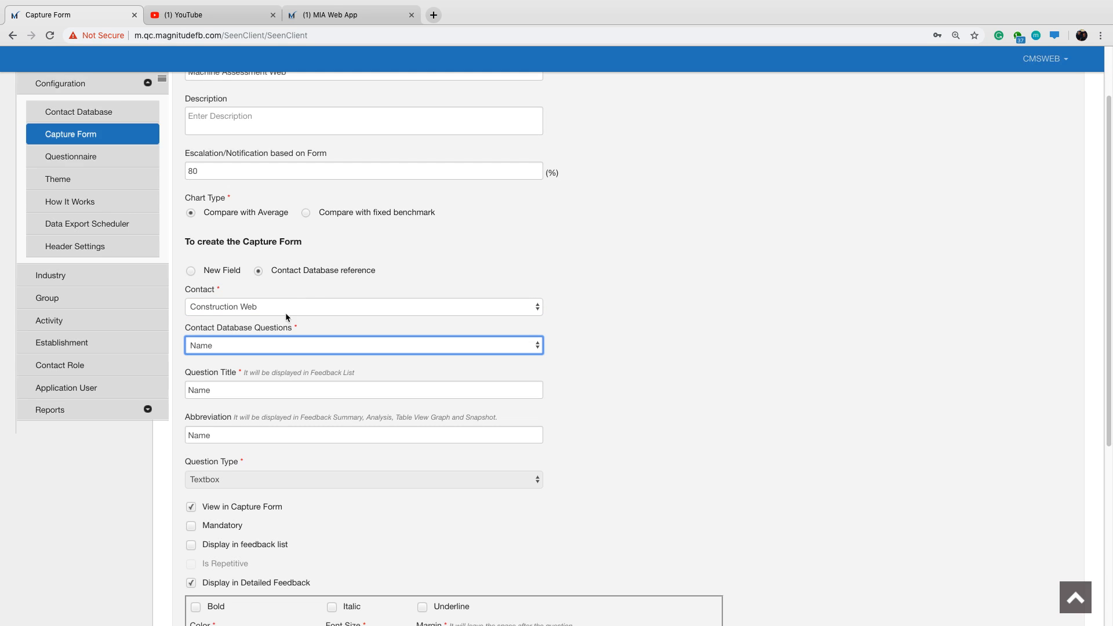
scroll(238, 351, down, 1)
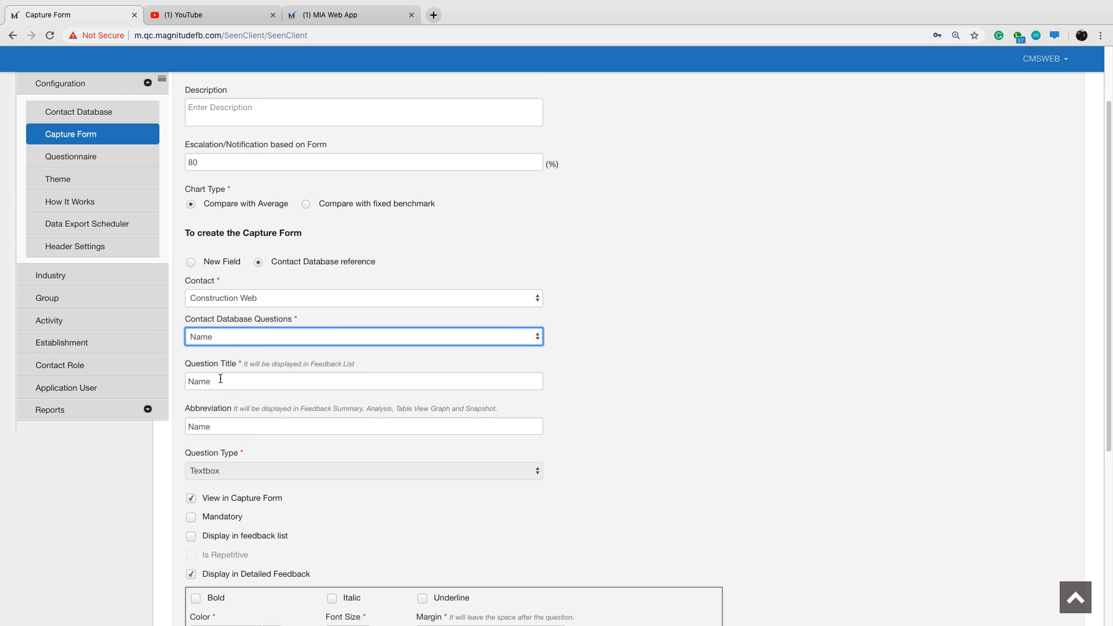
scroll(221, 409, down, 5)
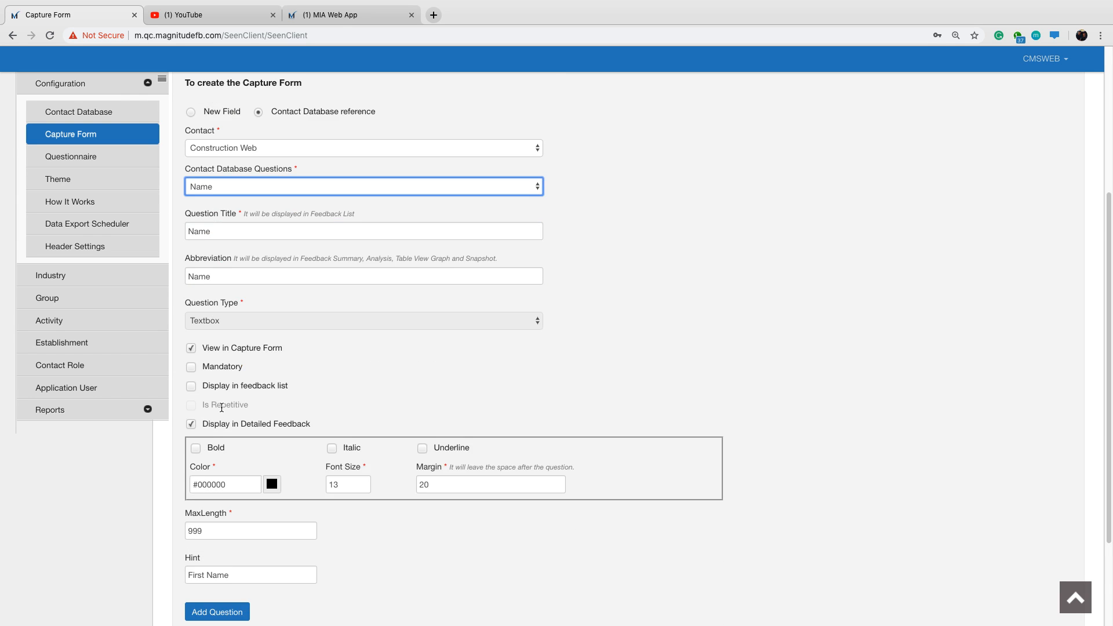
scroll(222, 408, down, 3)
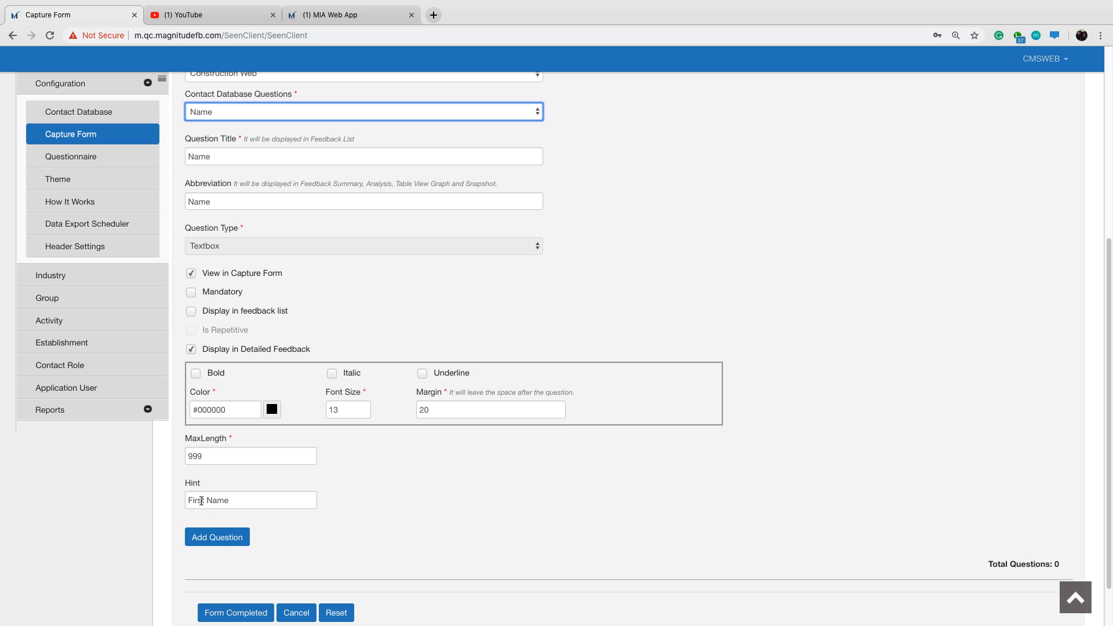
click(221, 541)
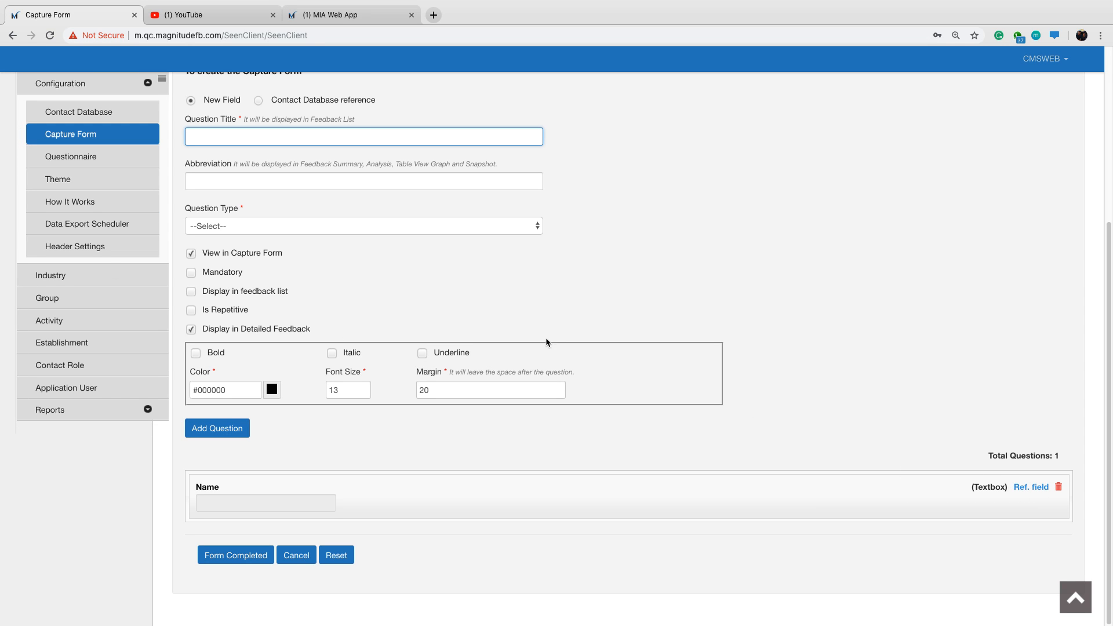
Add the Surname question to the capture form as a Contact Database reference.
scroll(510, 335, up, 1)
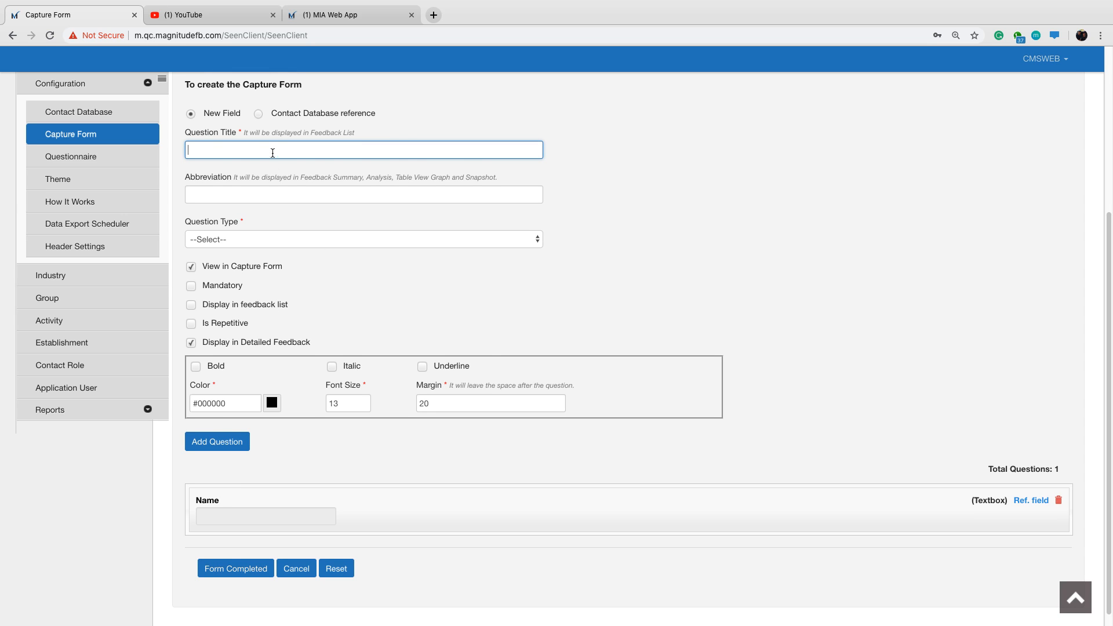
click(258, 114)
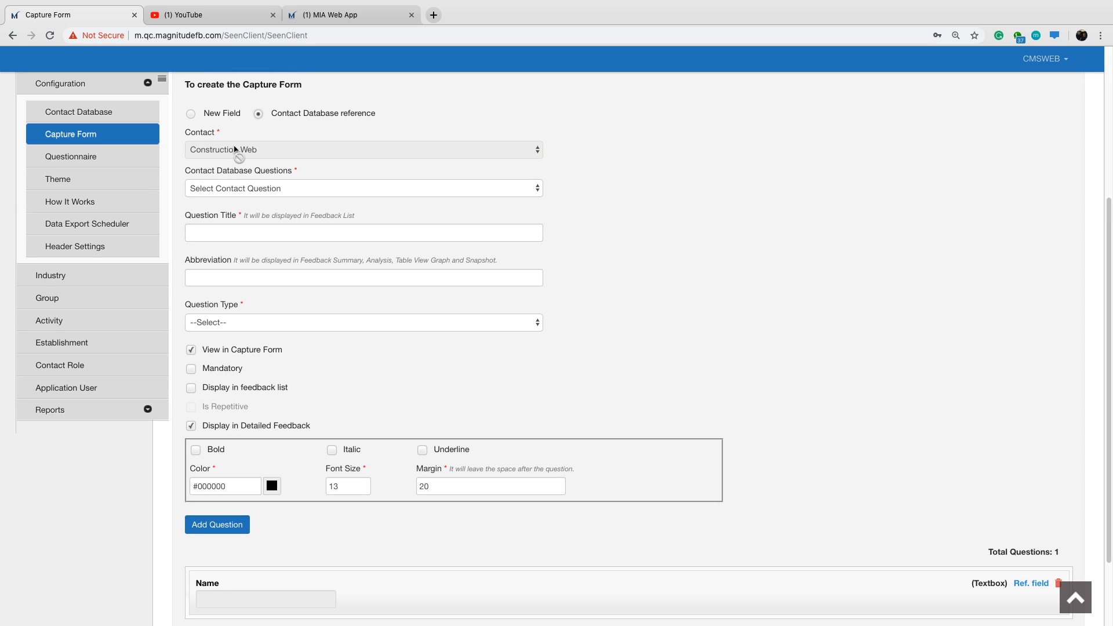
click(314, 190)
click(312, 211)
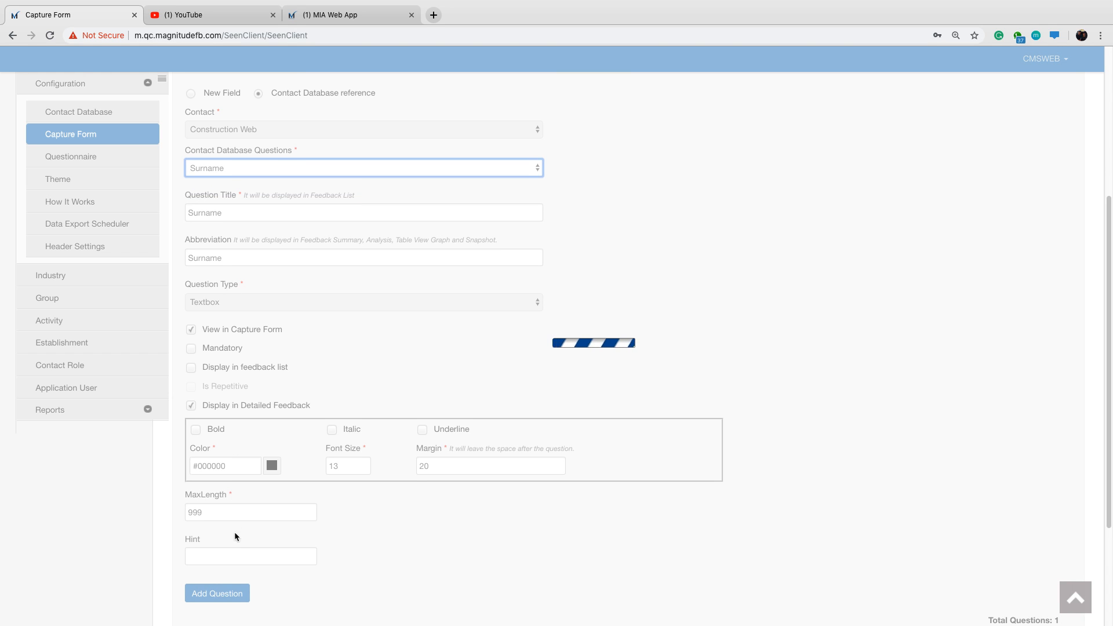
click(228, 600)
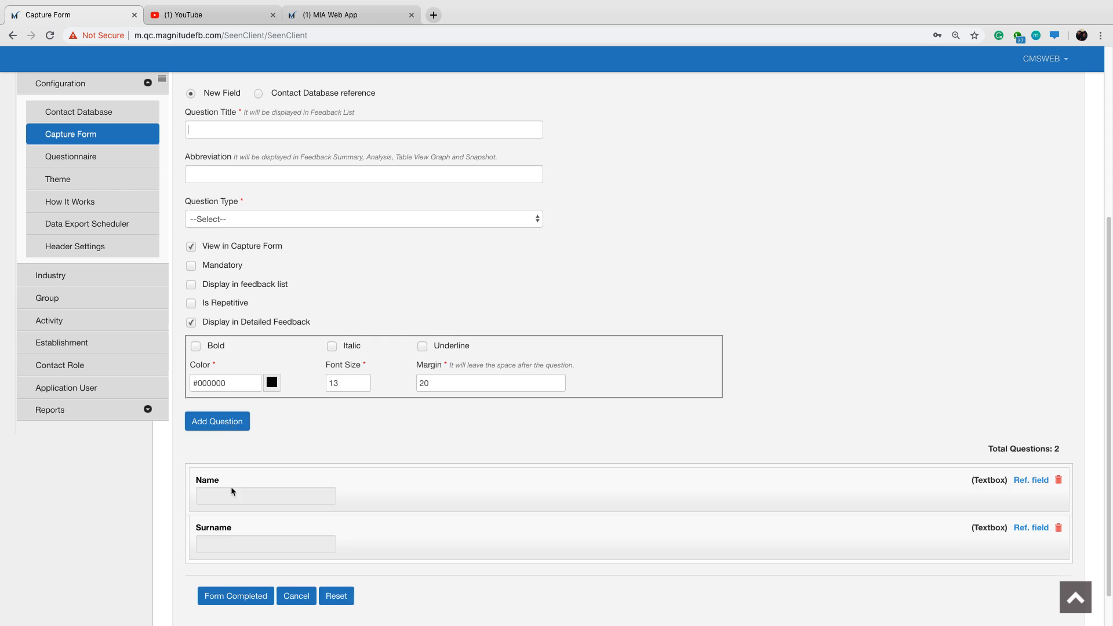
Add the Mobile question to the capture form as a Contact Database reference.
click(258, 94)
click(290, 166)
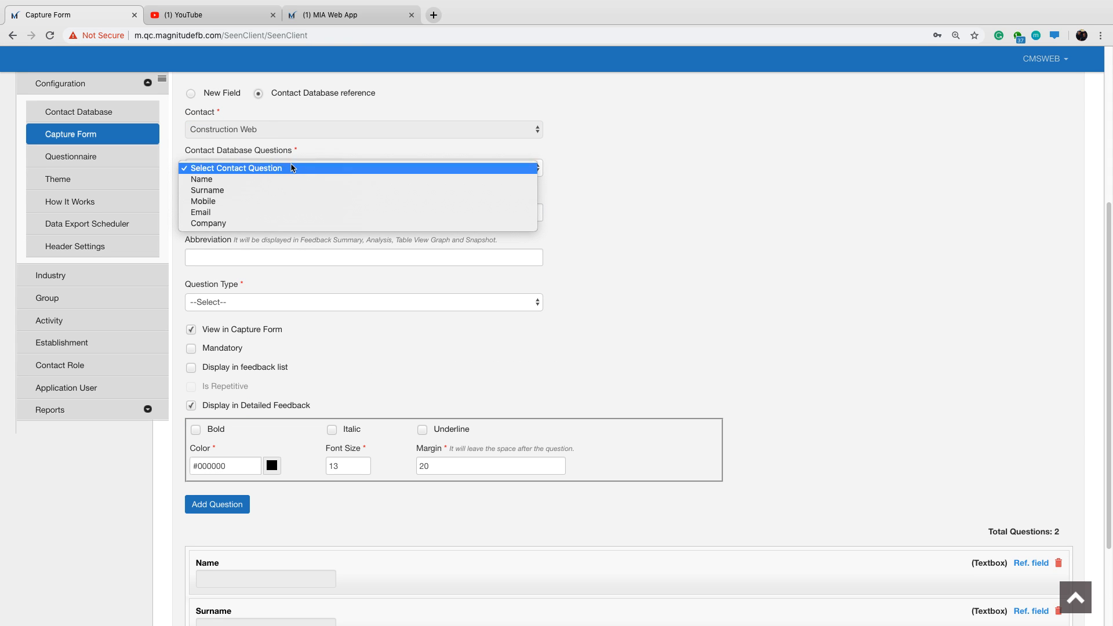
click(278, 201)
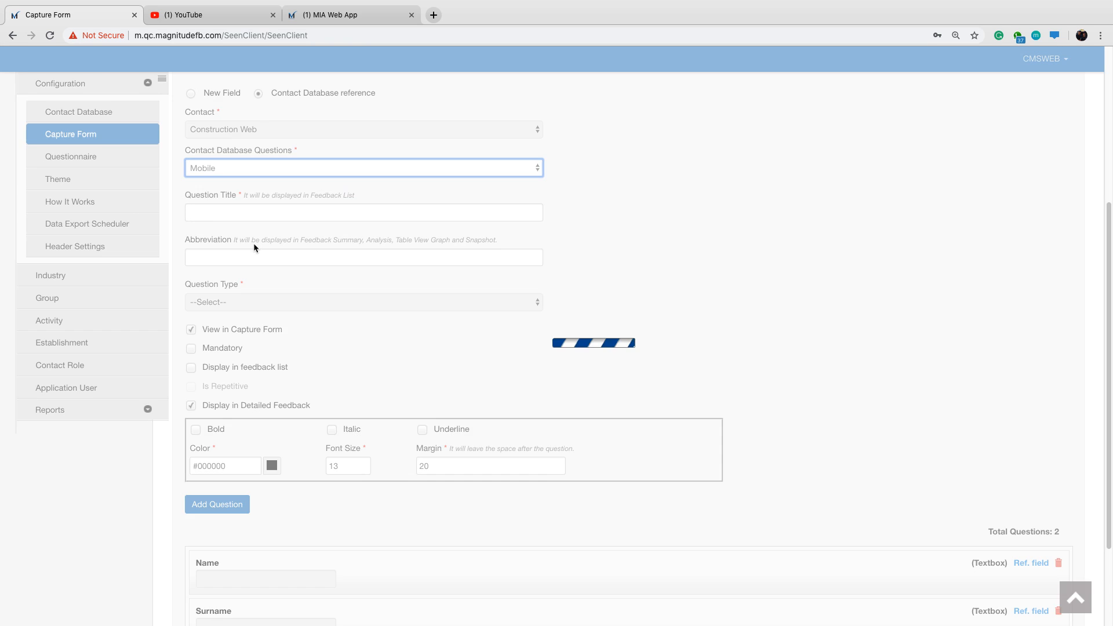
click(222, 506)
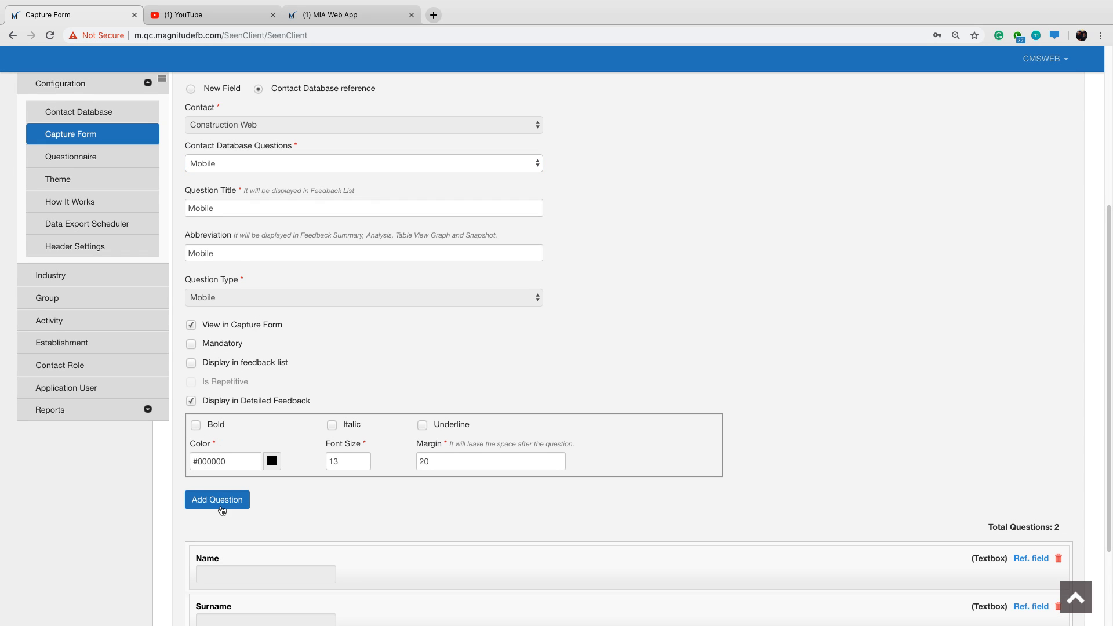
Add the Email question to the capture form as a Contact Database reference.
click(258, 90)
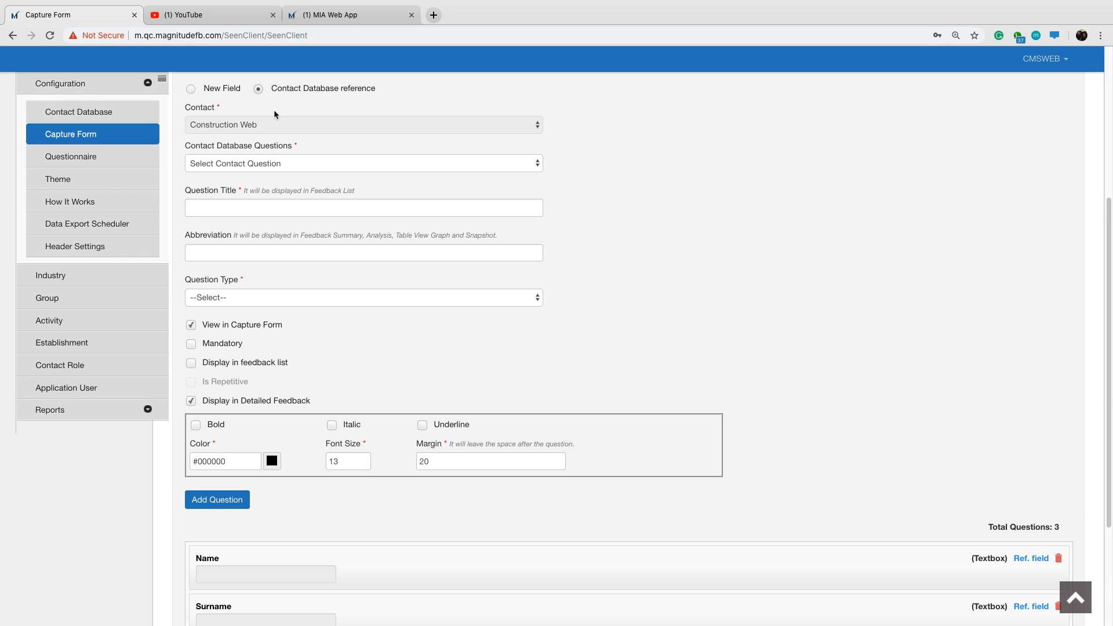
click(298, 163)
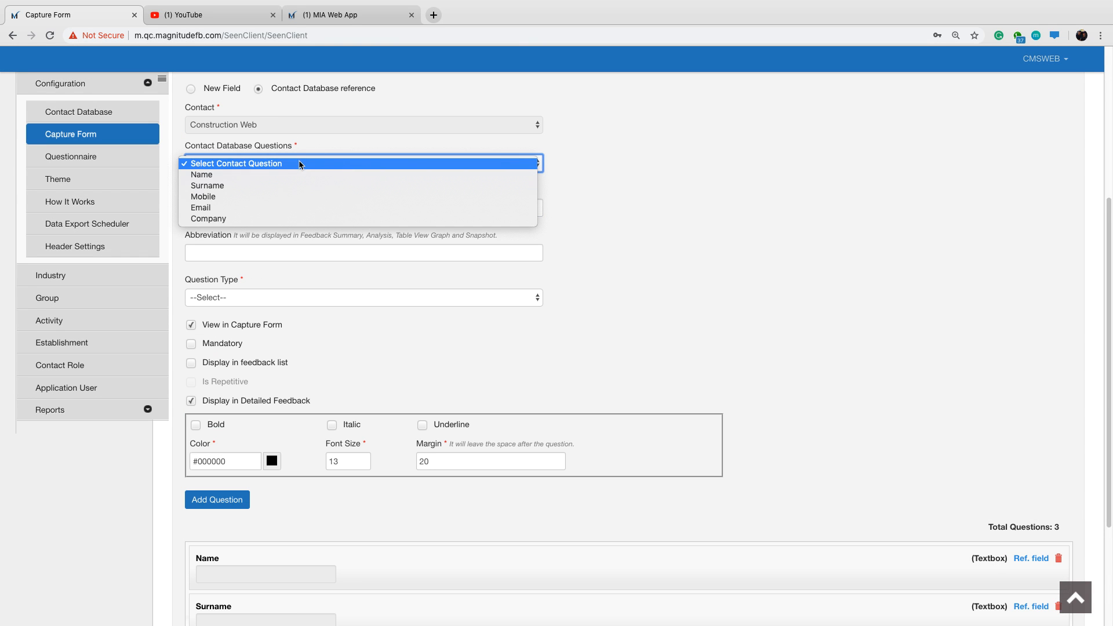
click(285, 208)
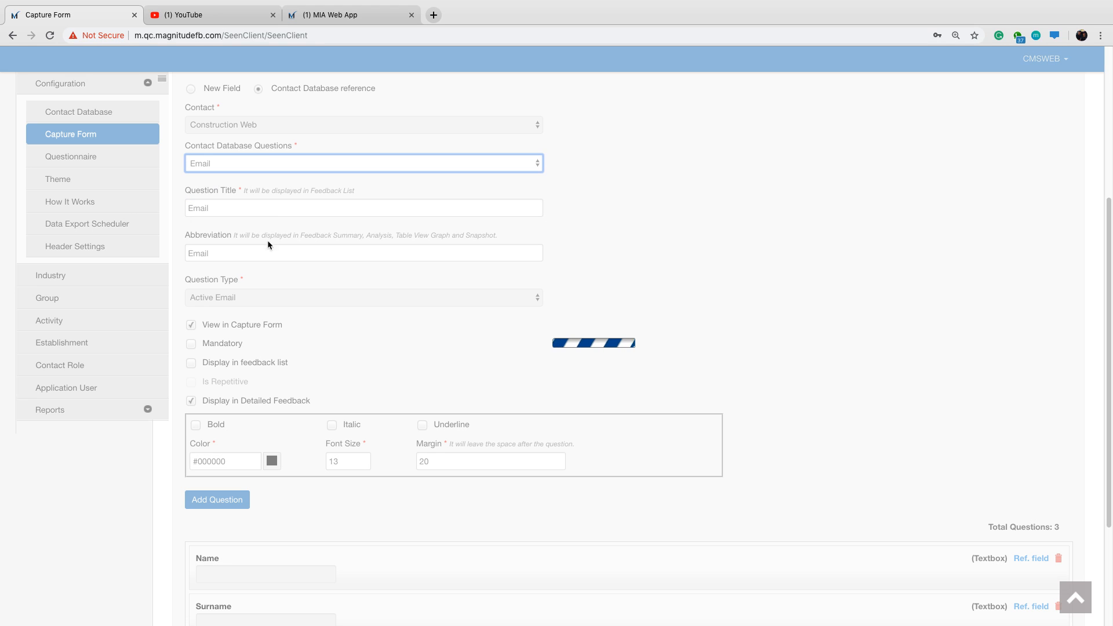
click(231, 510)
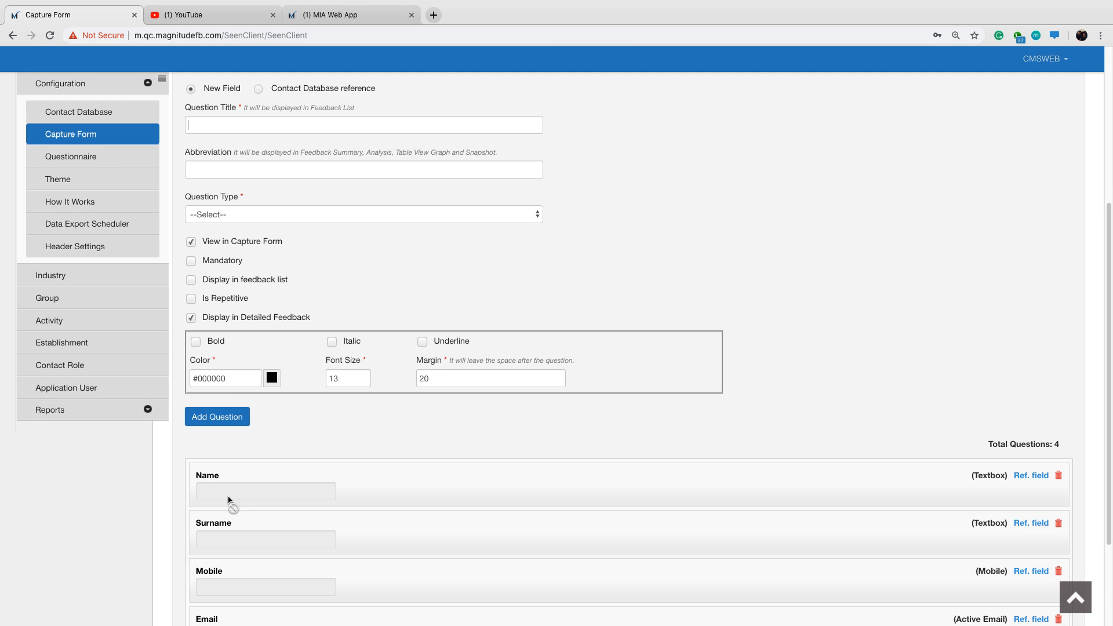
Add the Company question as a Contact Database reference and check the list of added questions.
click(259, 89)
click(293, 163)
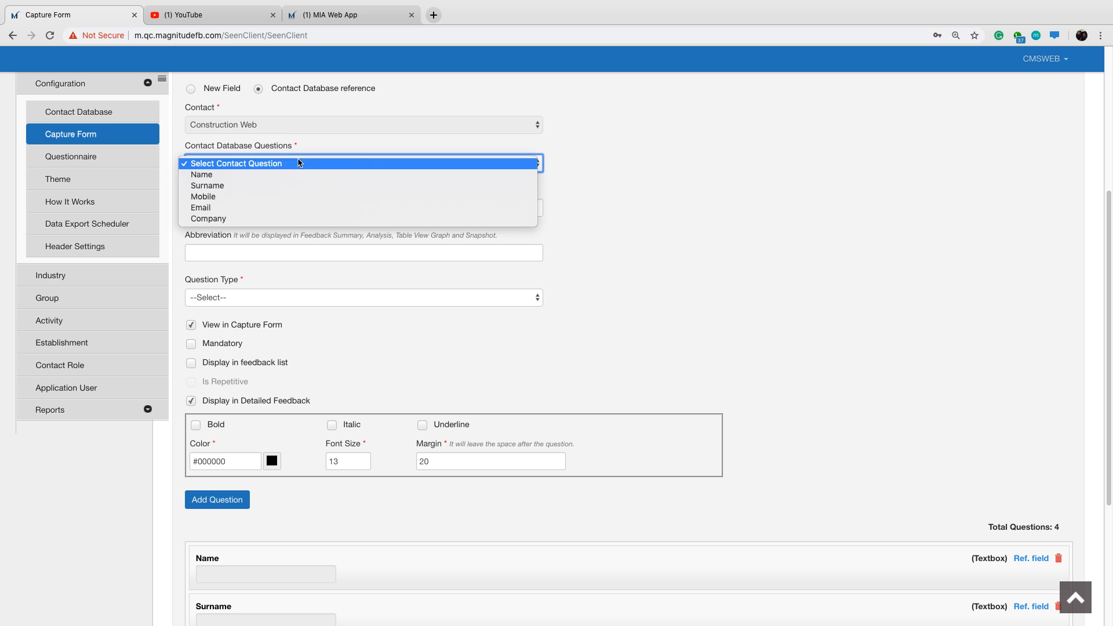
click(269, 218)
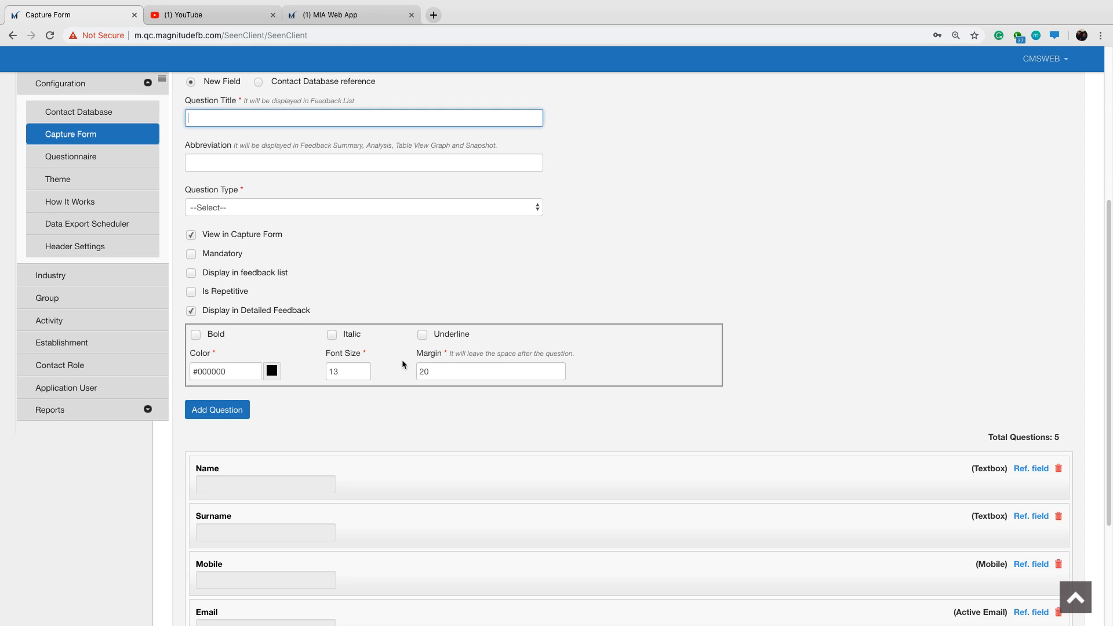
scroll(404, 363, down, 3)
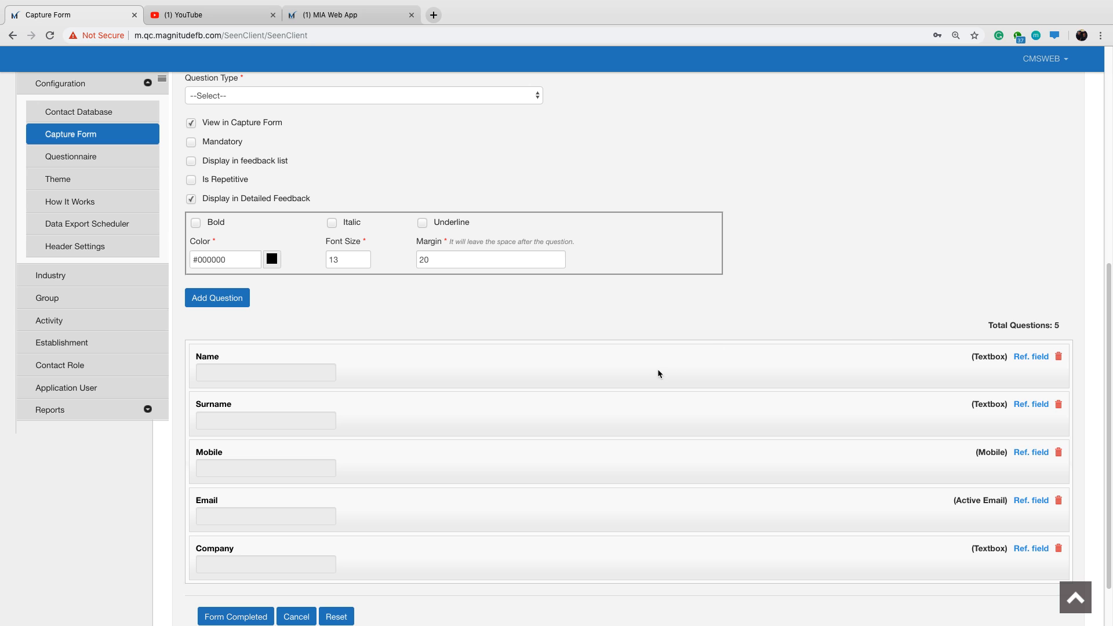
scroll(444, 296, up, 1)
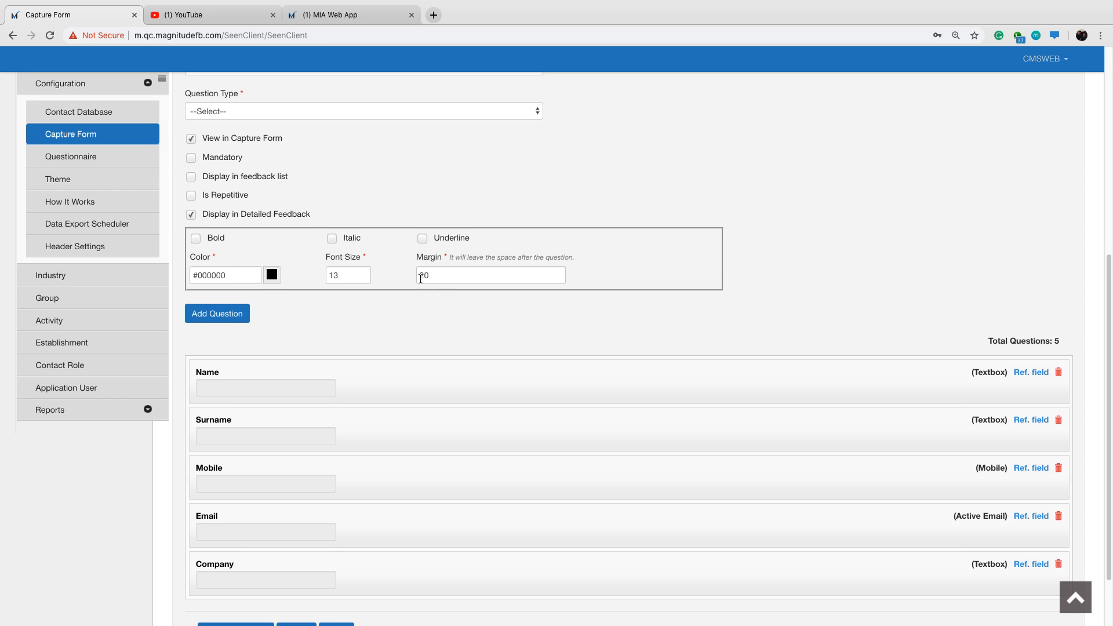
Title the next new field "BEGIN THE ASSESSMENT" and enter "BEGIN THE ASSESSME" as its abbreviation.
scroll(402, 259, up, 4)
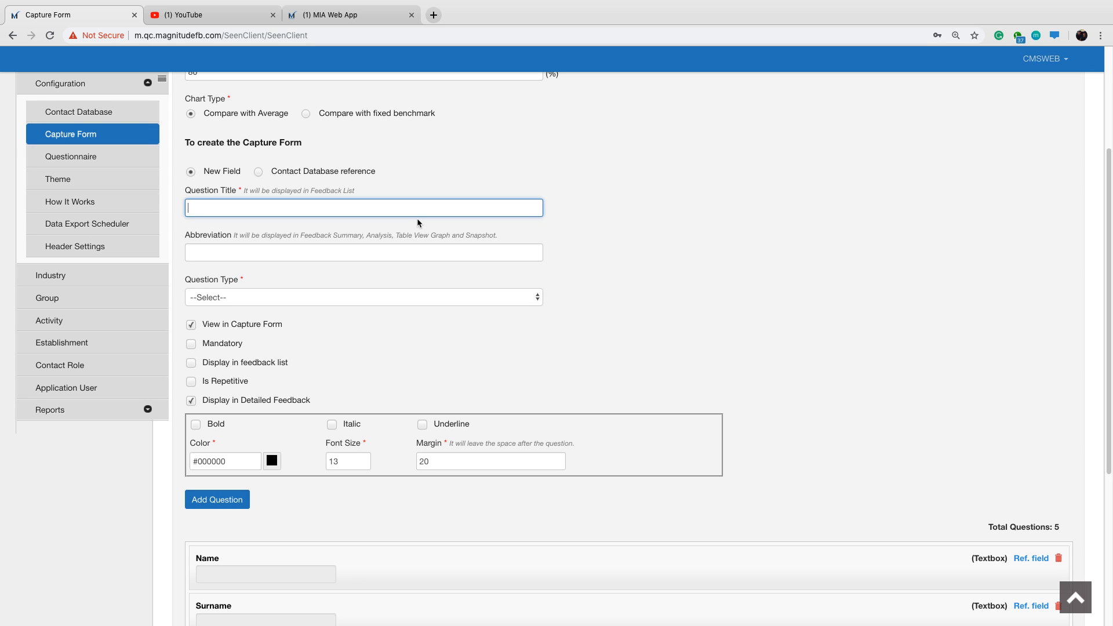
text(BEGIN THE ASSESSMENT)
click(373, 252)
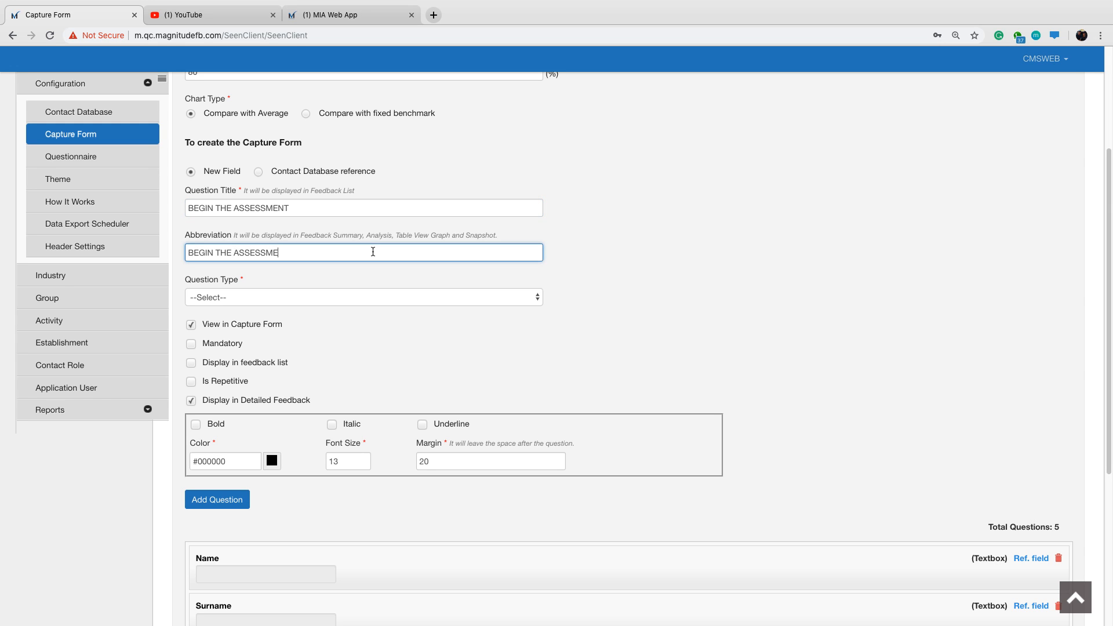
Set the new field's question type to Numeric Field, examine its Allow Decimal option and reopen the question type choices.
click(378, 296)
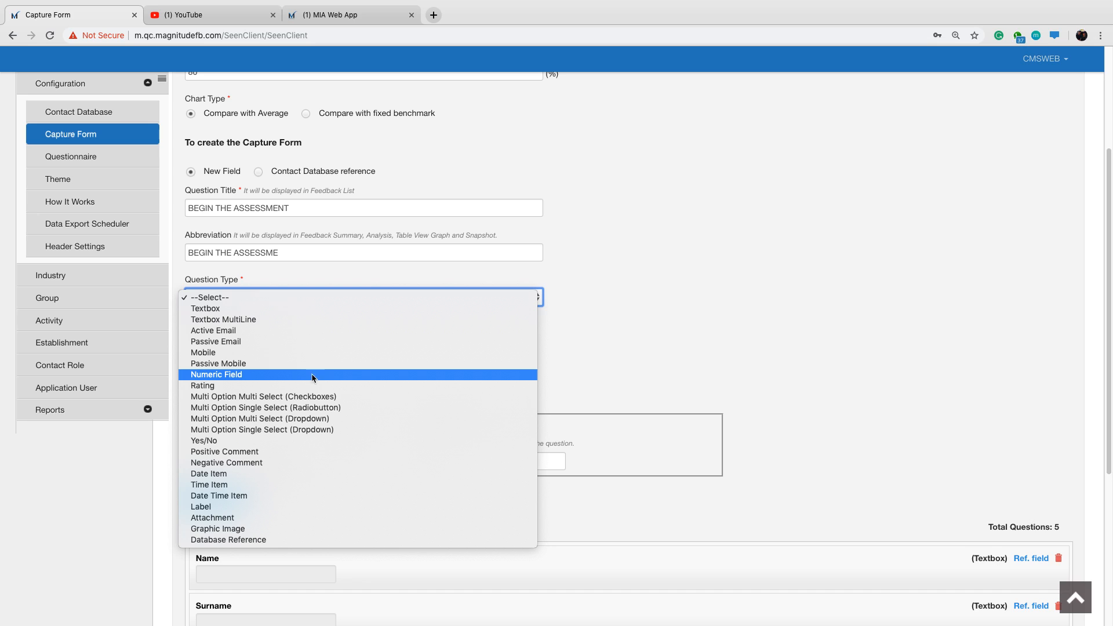
click(630, 317)
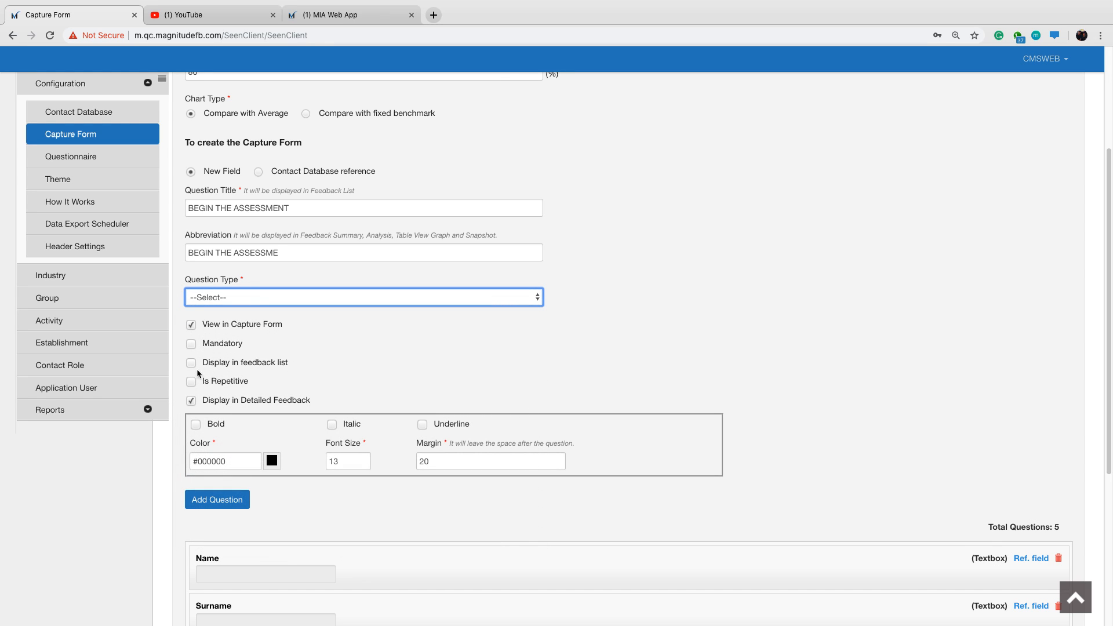
click(535, 299)
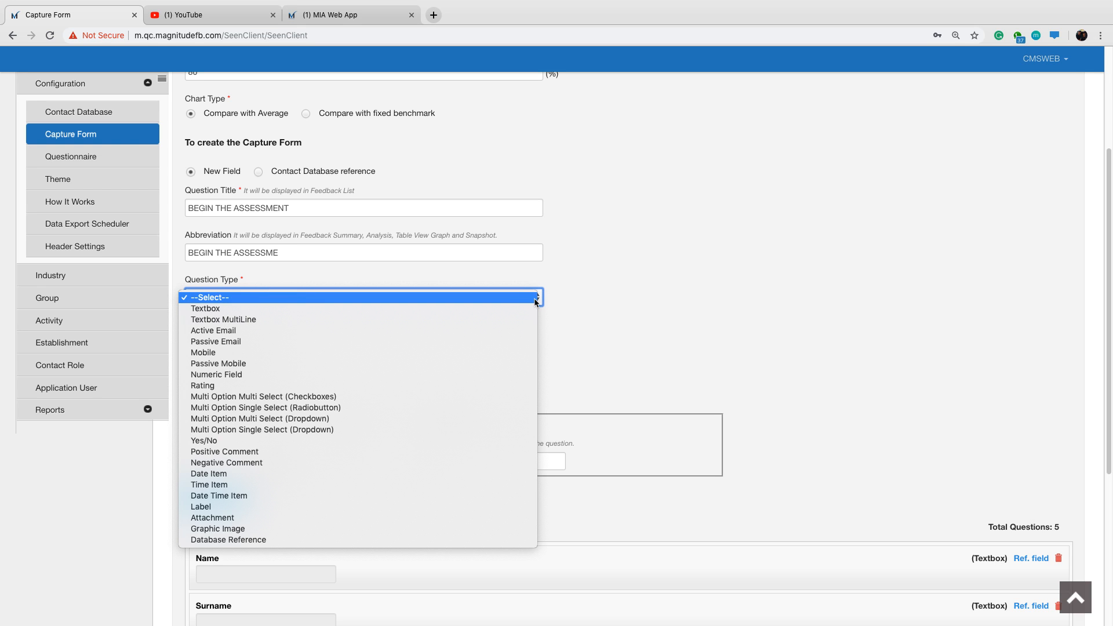
click(495, 375)
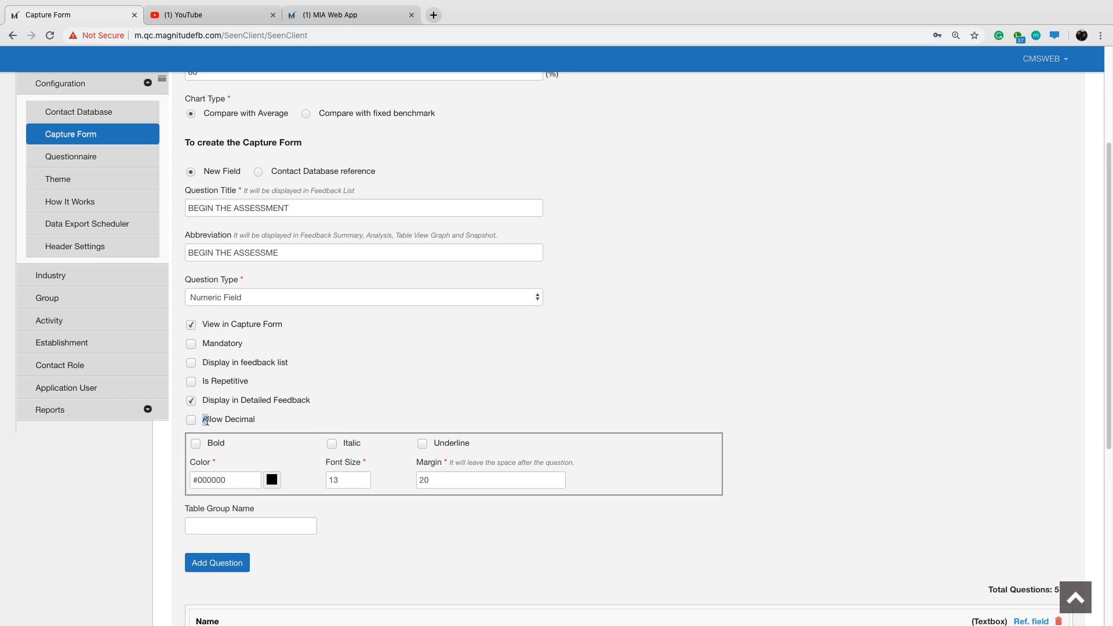
drag(207, 420, 256, 420)
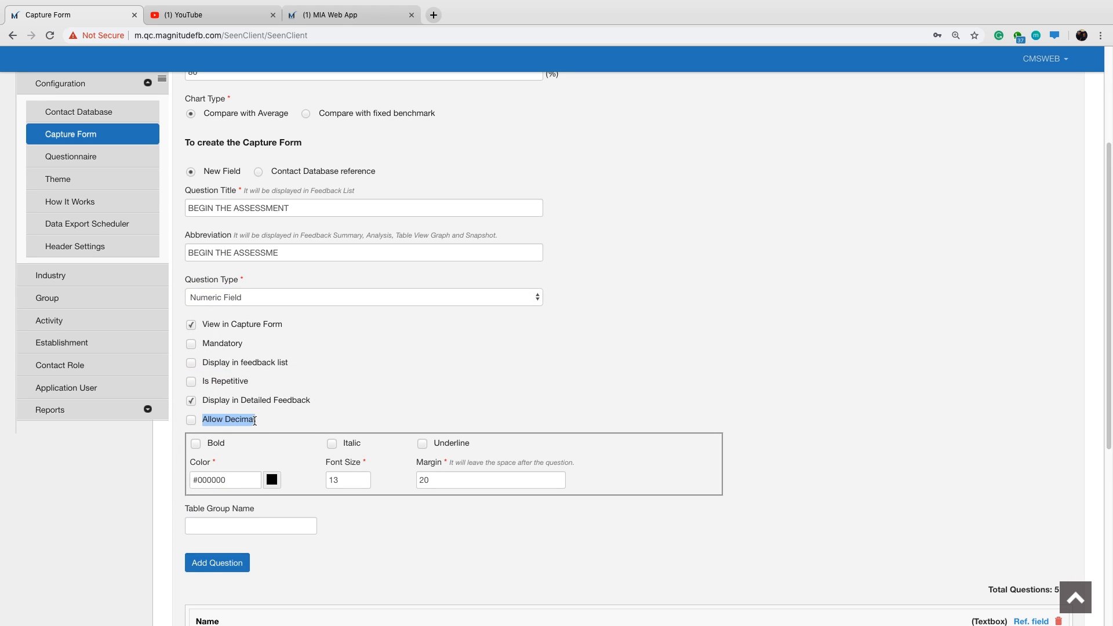
click(617, 356)
click(537, 298)
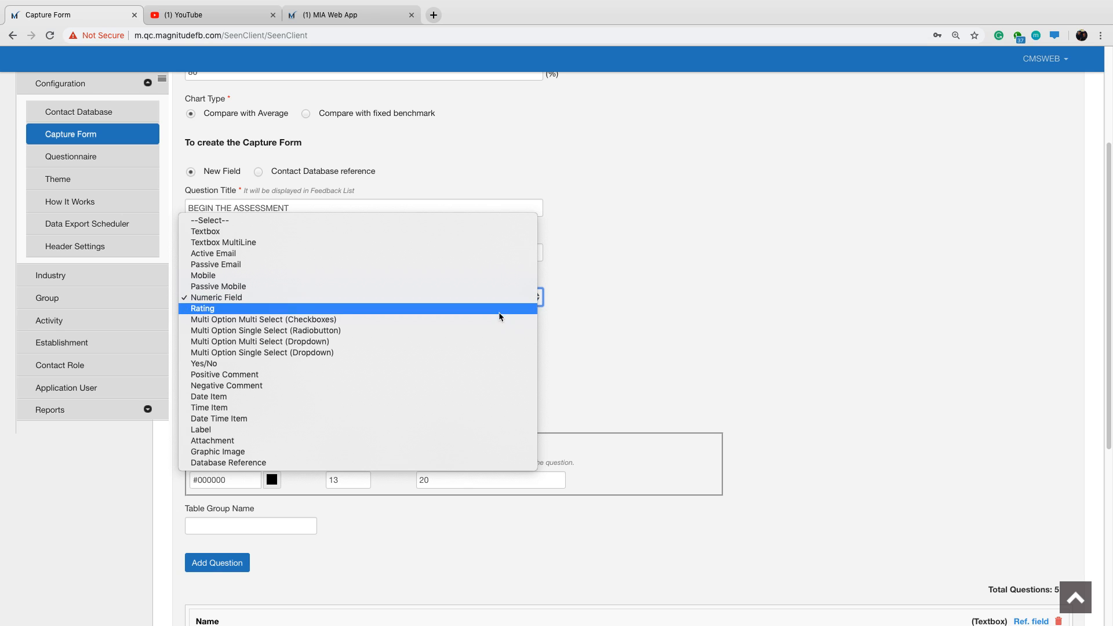
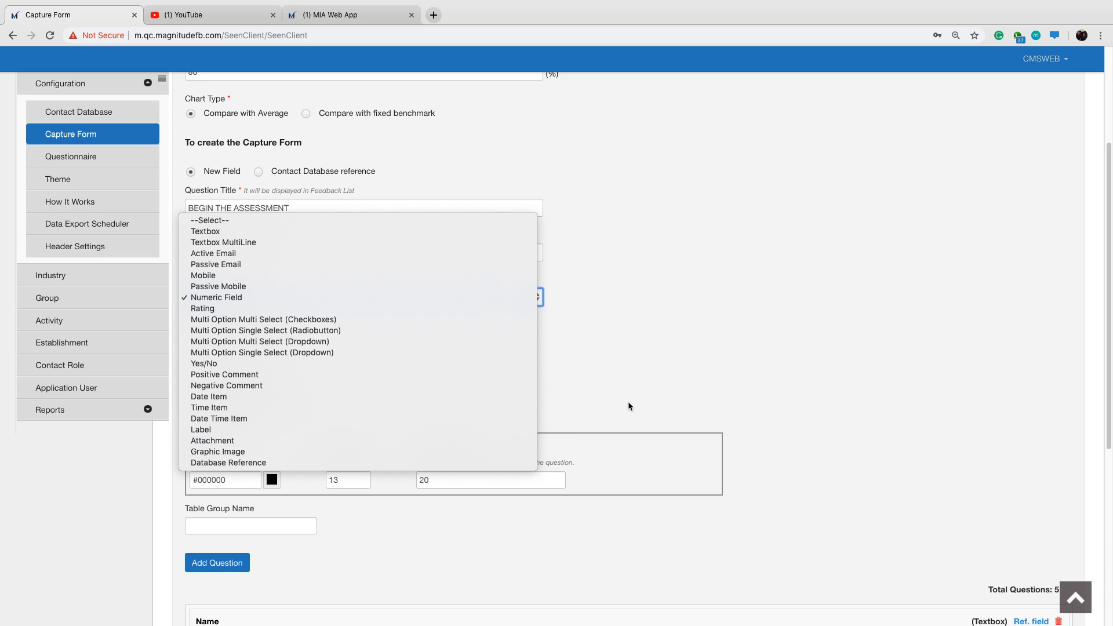
Set the BEGIN THE ASSESSMENT field's question type to Label and format its text as bold in colour #055aff.
click(334, 430)
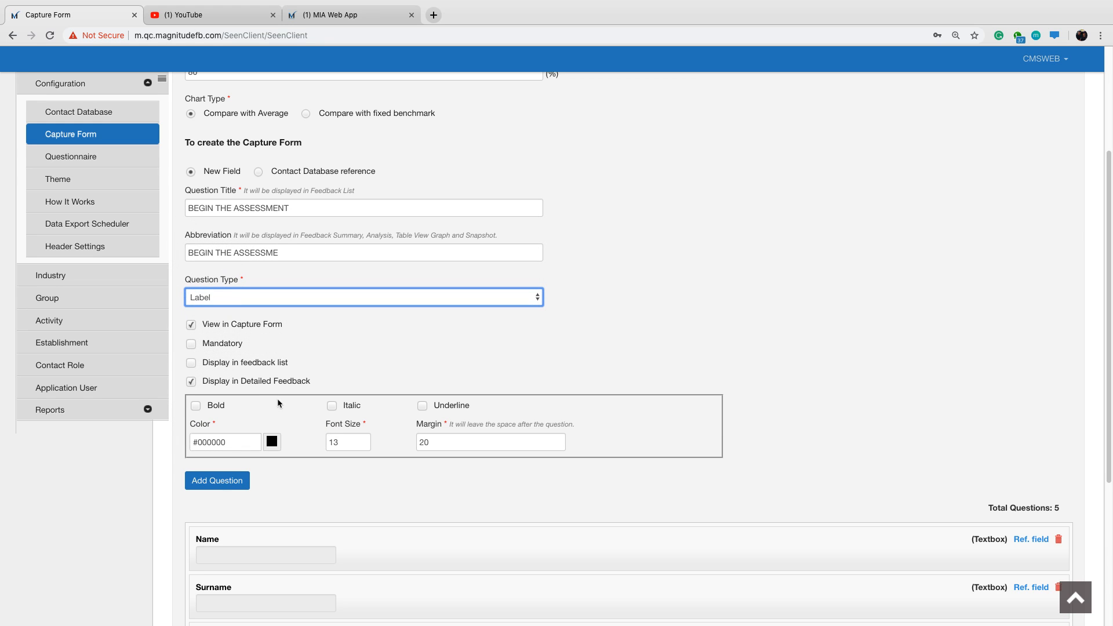
click(196, 406)
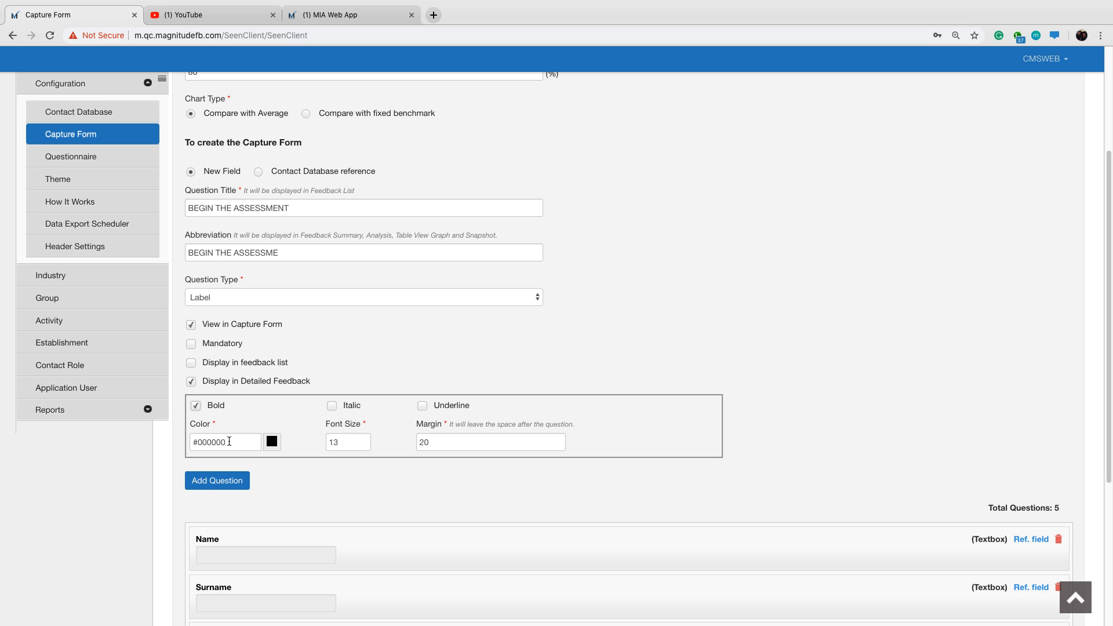
drag(226, 444, 196, 444)
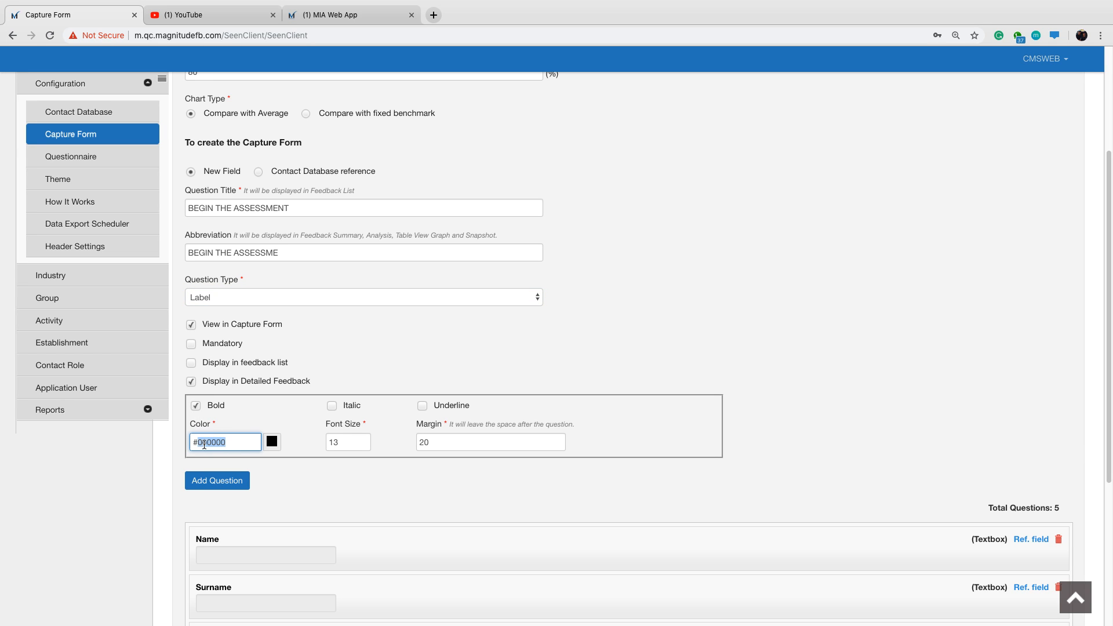
text(055aff)
click(294, 444)
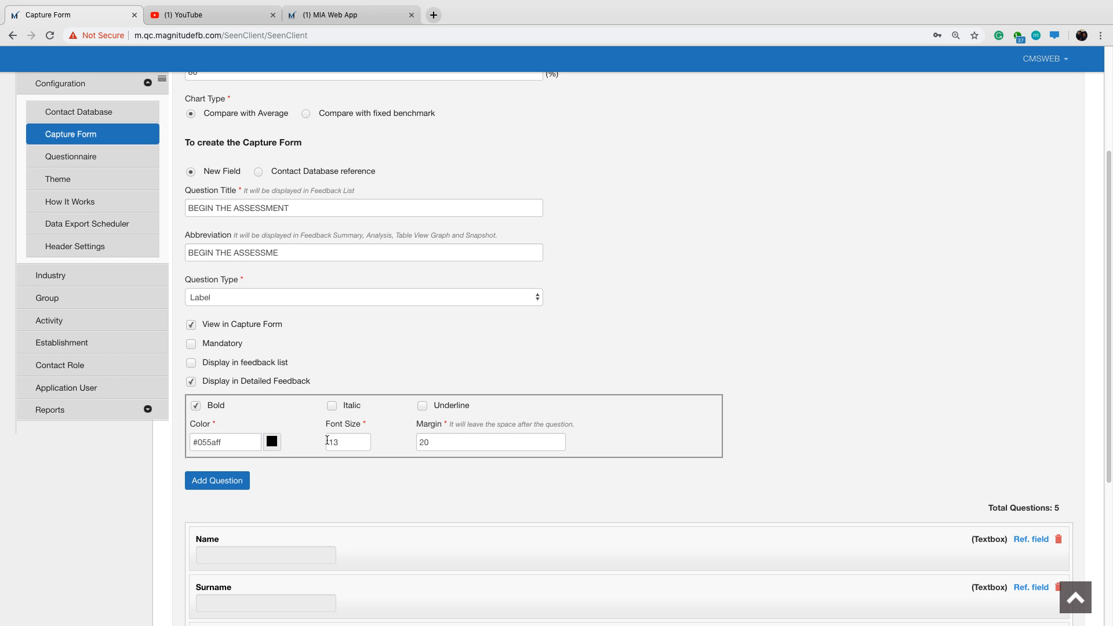
Set the BEGIN THE ASSESSMENT label's font size to 18 and add it to the capture form's questions.
click(346, 440)
key(BackSpace)
text(8)
click(230, 485)
scroll(340, 455, down, 3)
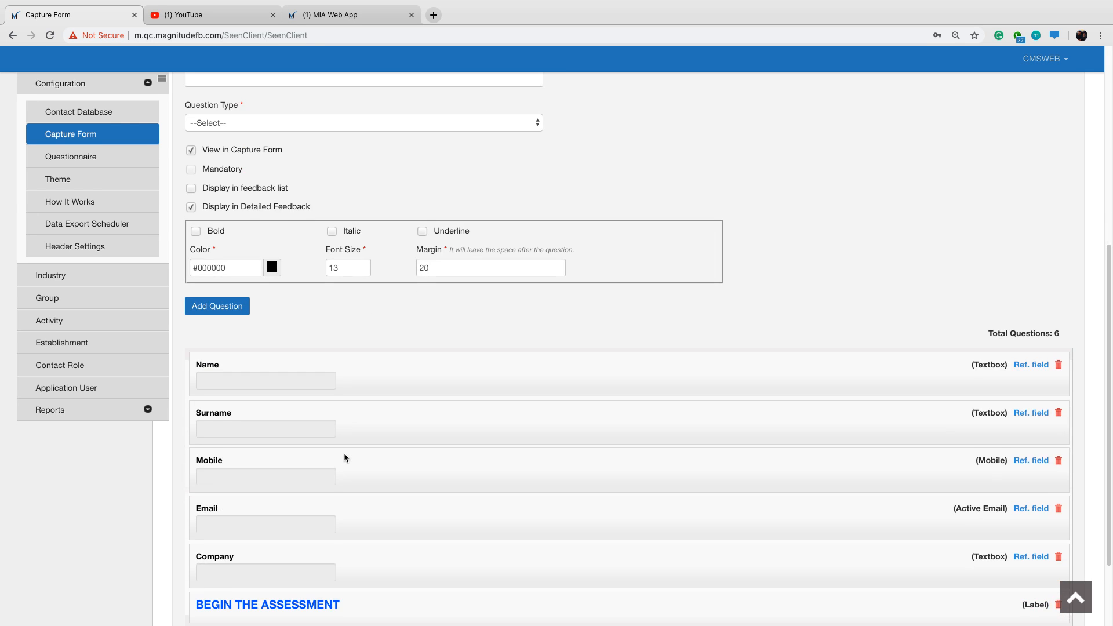
scroll(345, 458, down, 2)
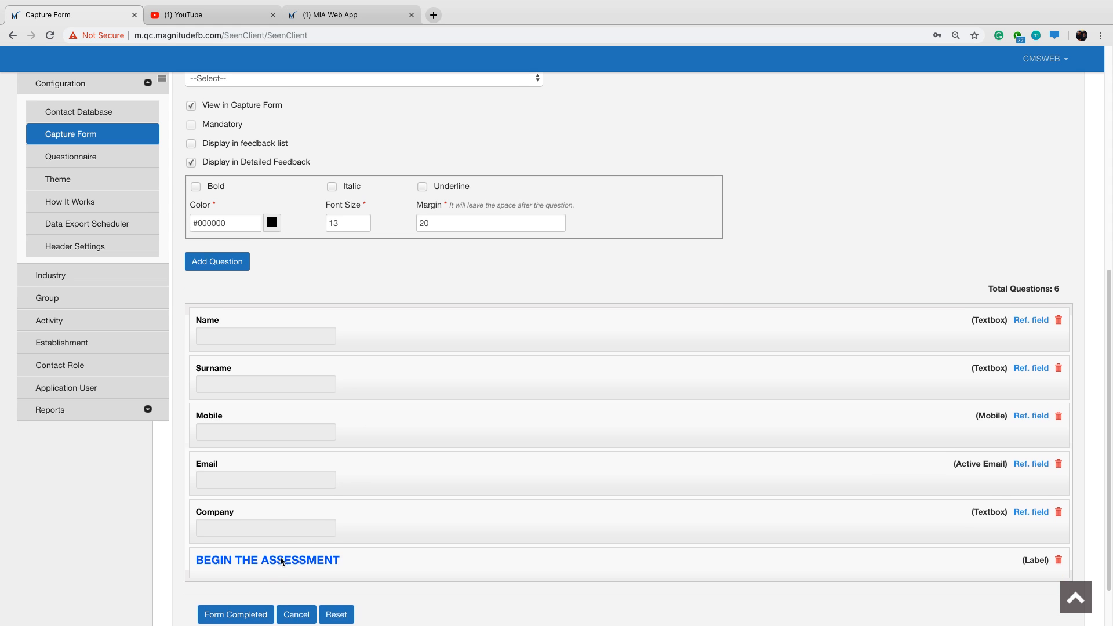
scroll(257, 556, down, 1)
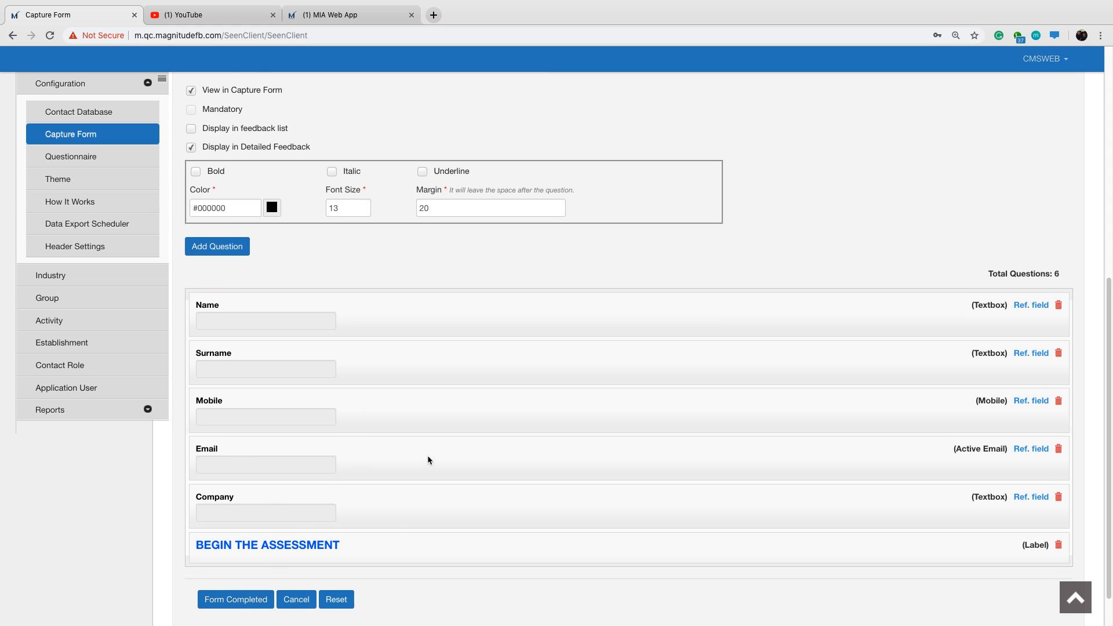
Title the next new field "Machine Details".
scroll(350, 447, up, 3)
scroll(376, 383, up, 5)
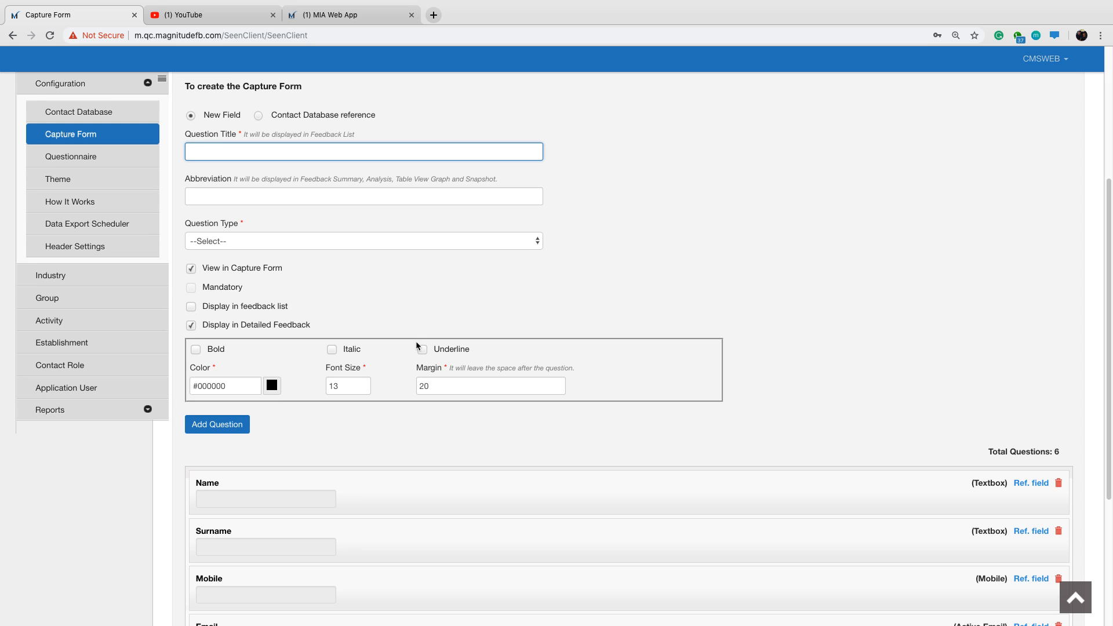
text(Machine Details)
Review the key items to capture under question 7 of the In-app Initiator Process in the MIA Web App, and return to the capture form.
click(334, 14)
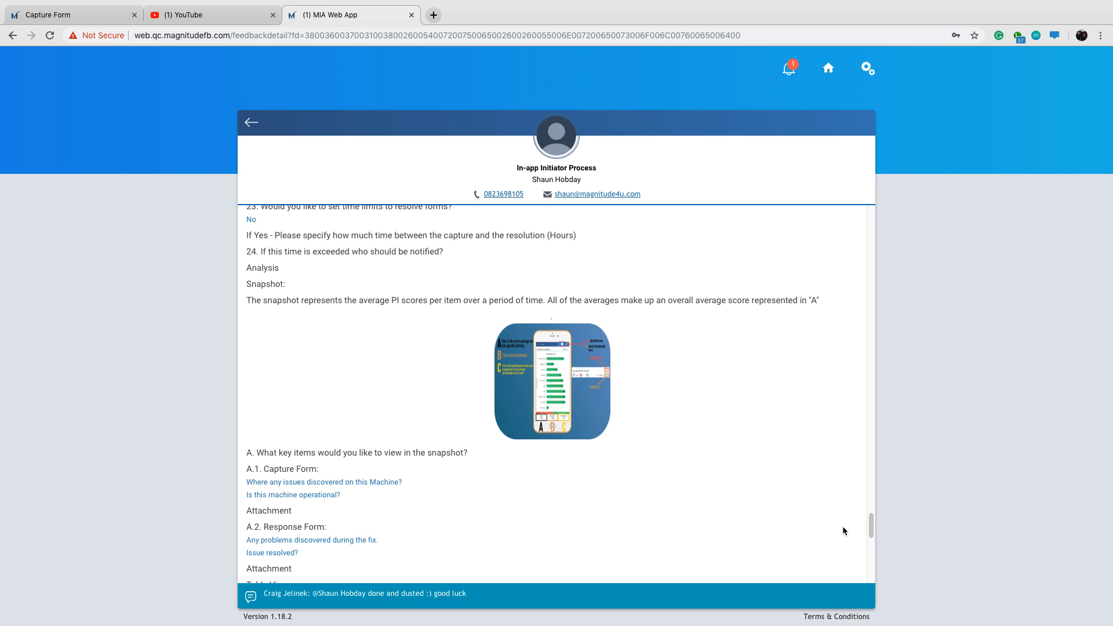
drag(866, 531, 871, 337)
drag(290, 343, 248, 277)
click(407, 341)
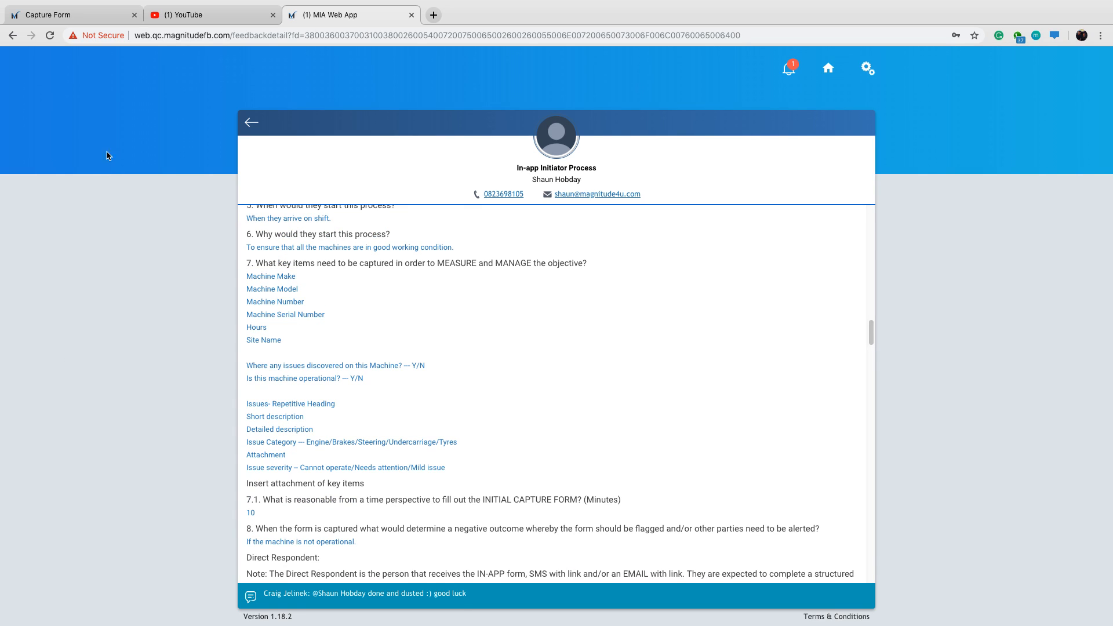
click(95, 17)
Make the Machine Details field a Label with bold text in colour #055aff.
click(269, 239)
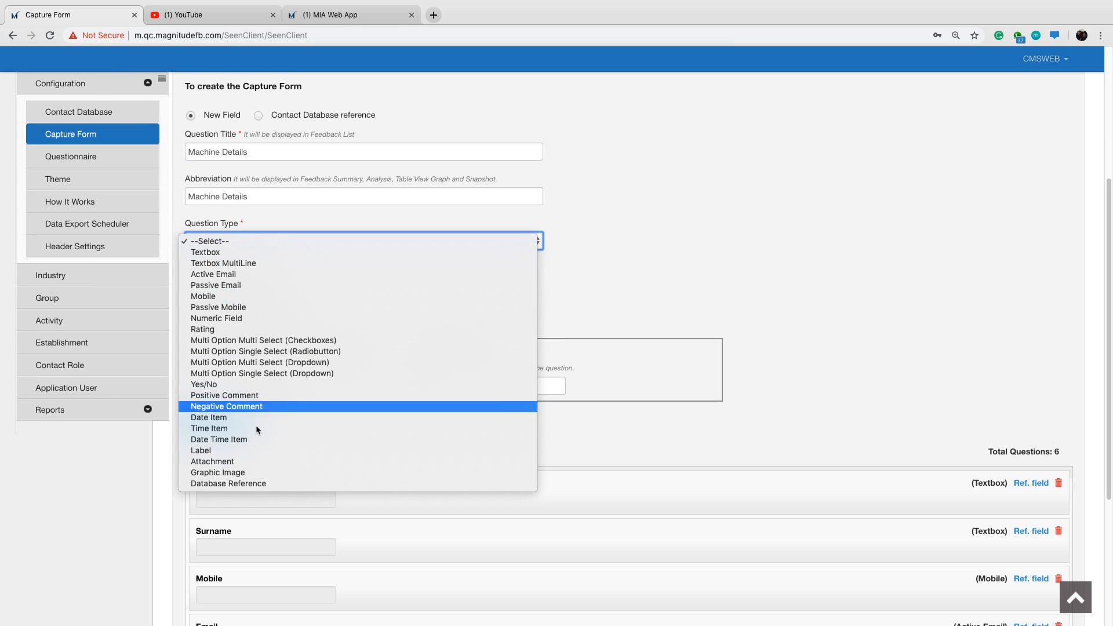
click(258, 450)
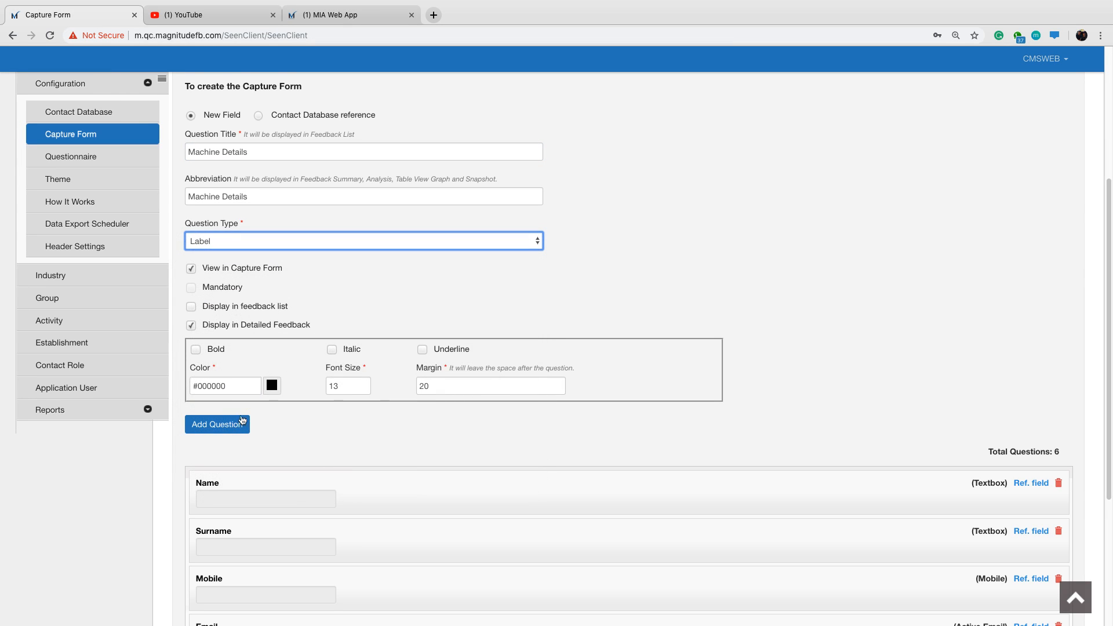
click(196, 349)
drag(225, 388, 201, 389)
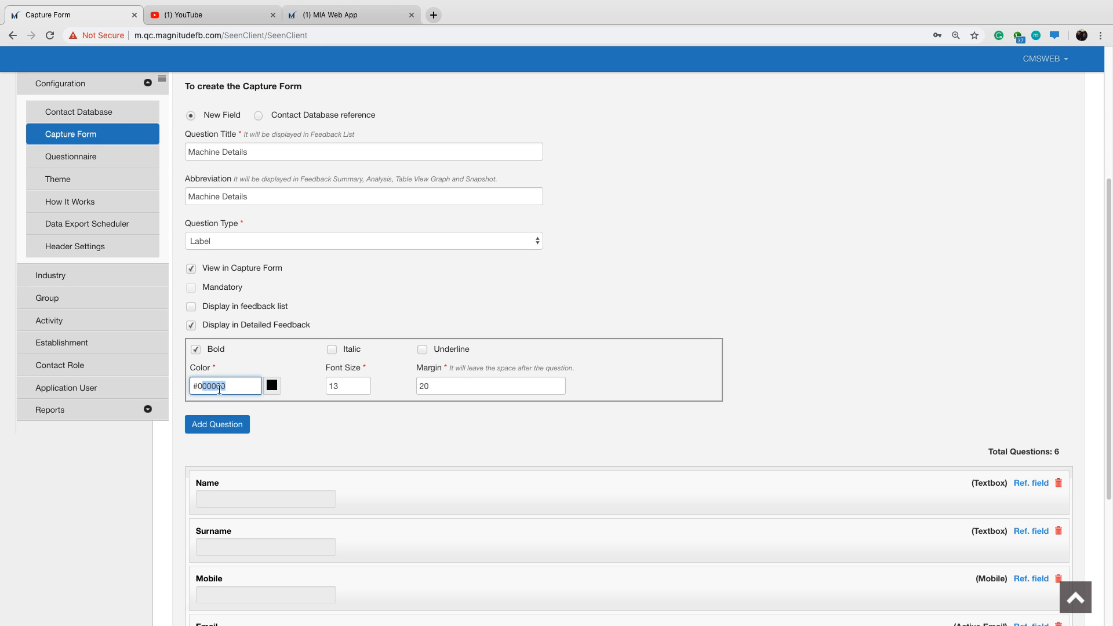
text(55aff)
click(325, 448)
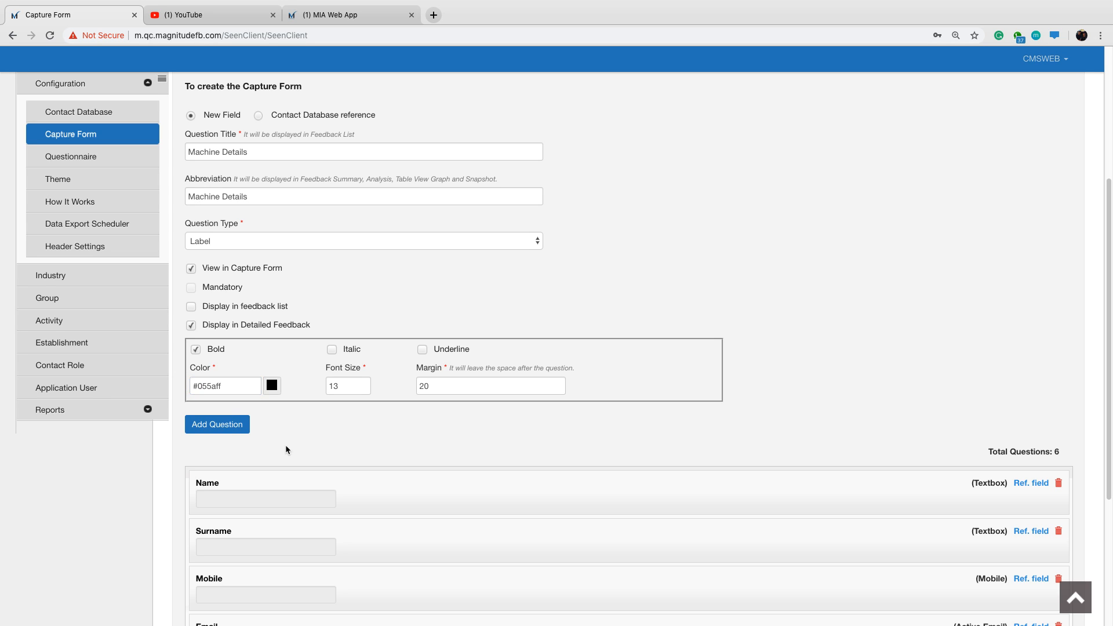
Set the Machine Details label's font size to 15 and add it to the capture form's questions.
click(343, 386)
key(BackSpace)
text(5)
click(206, 429)
scroll(437, 429, down, 3)
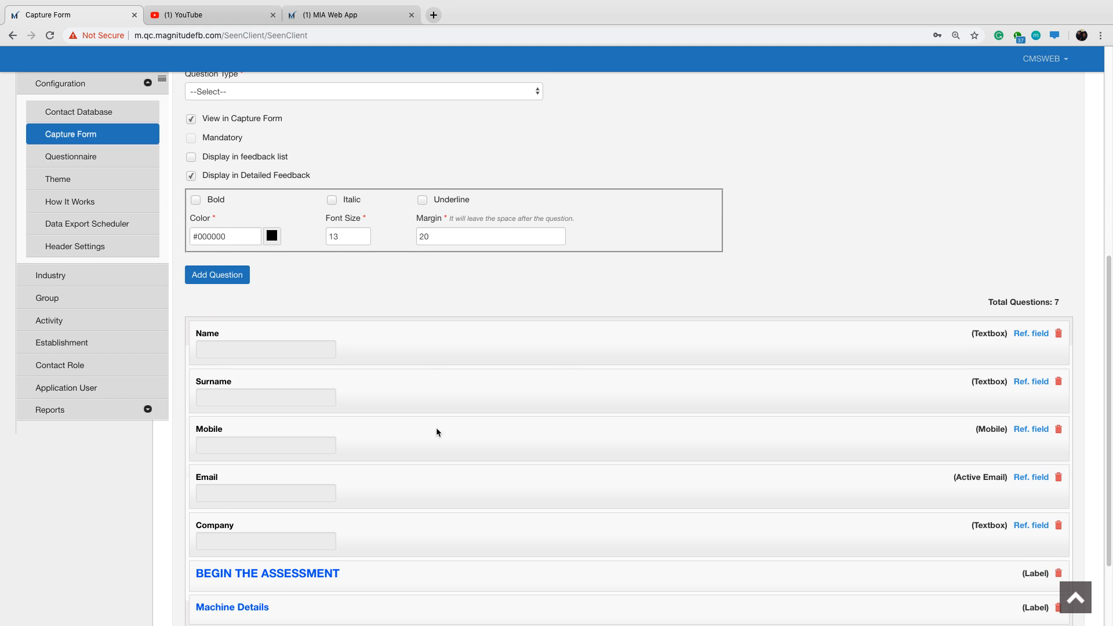
Title the next new field "Machine Make" and set its question type to Textbox.
scroll(414, 416, up, 2)
scroll(415, 421, up, 2)
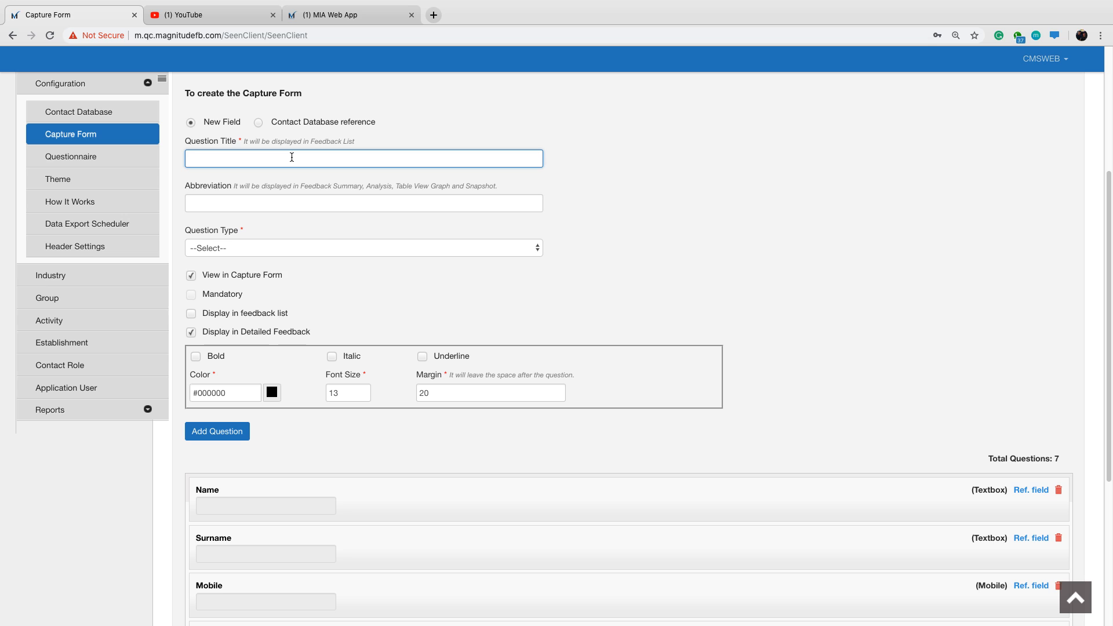
text(Machine Make)
click(266, 243)
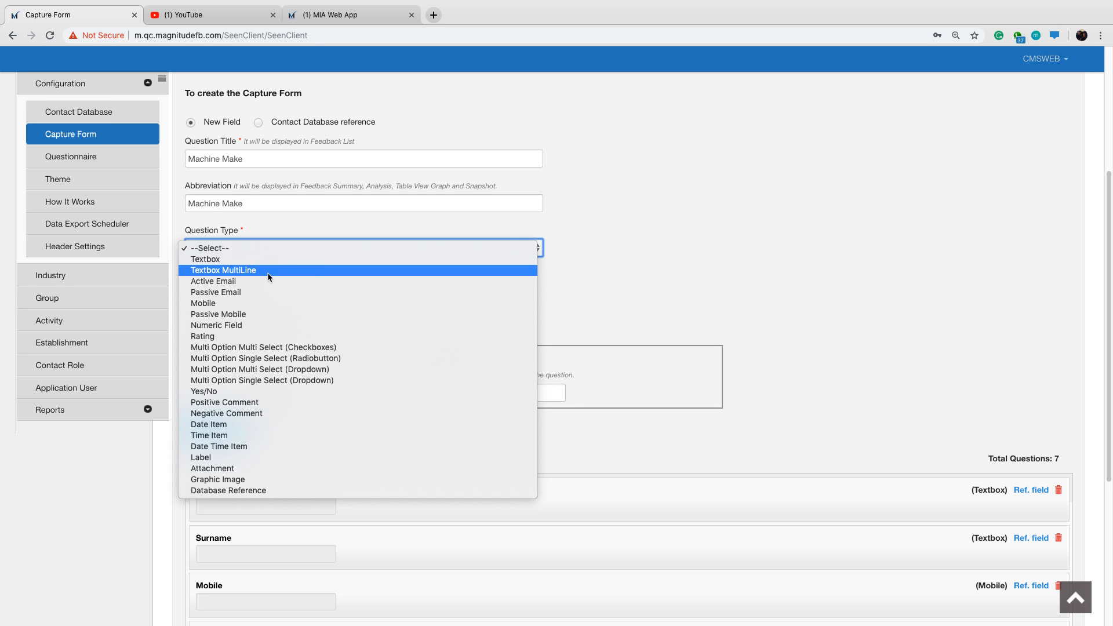
click(256, 262)
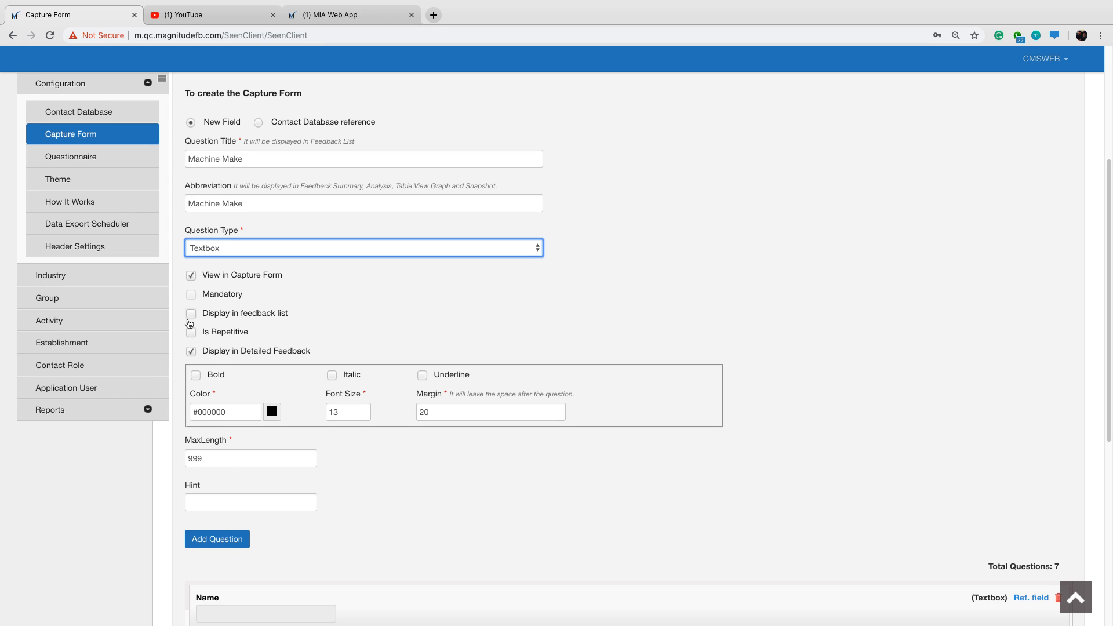
Compare the capture summary feedback items under question 22 A in the MIA Web App with the capture form's Display in feedback list option.
click(352, 16)
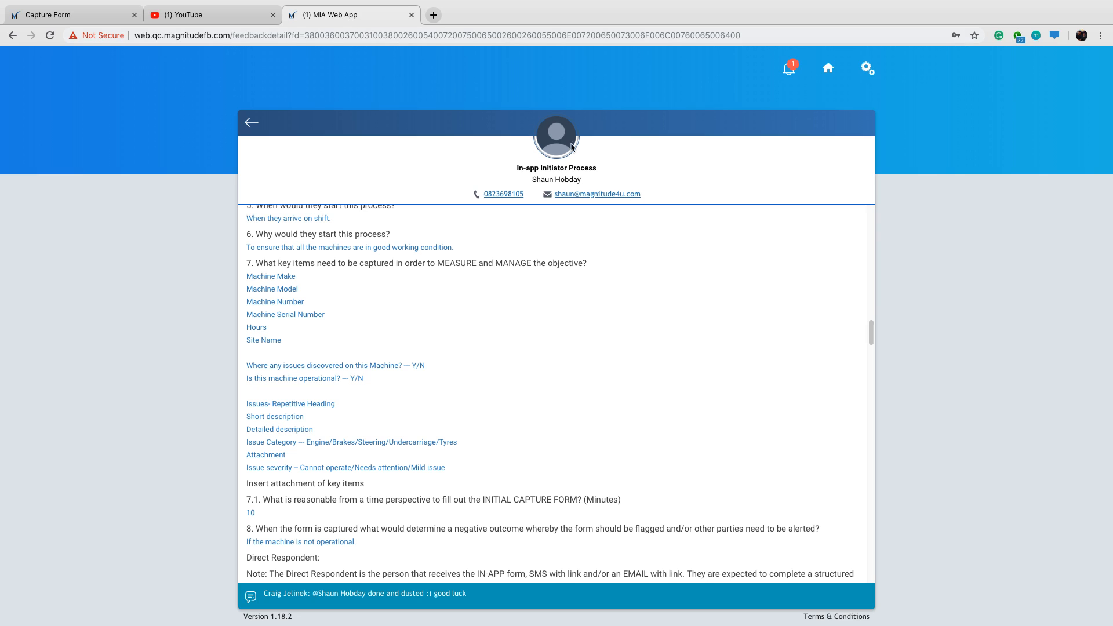
drag(872, 332, 871, 492)
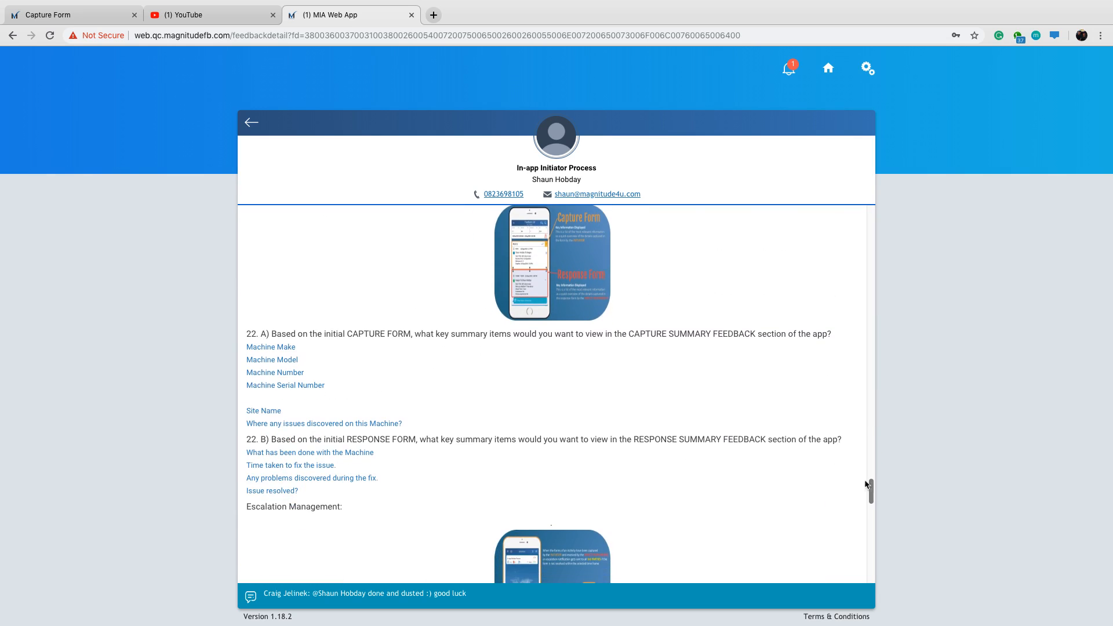
drag(628, 334, 753, 336)
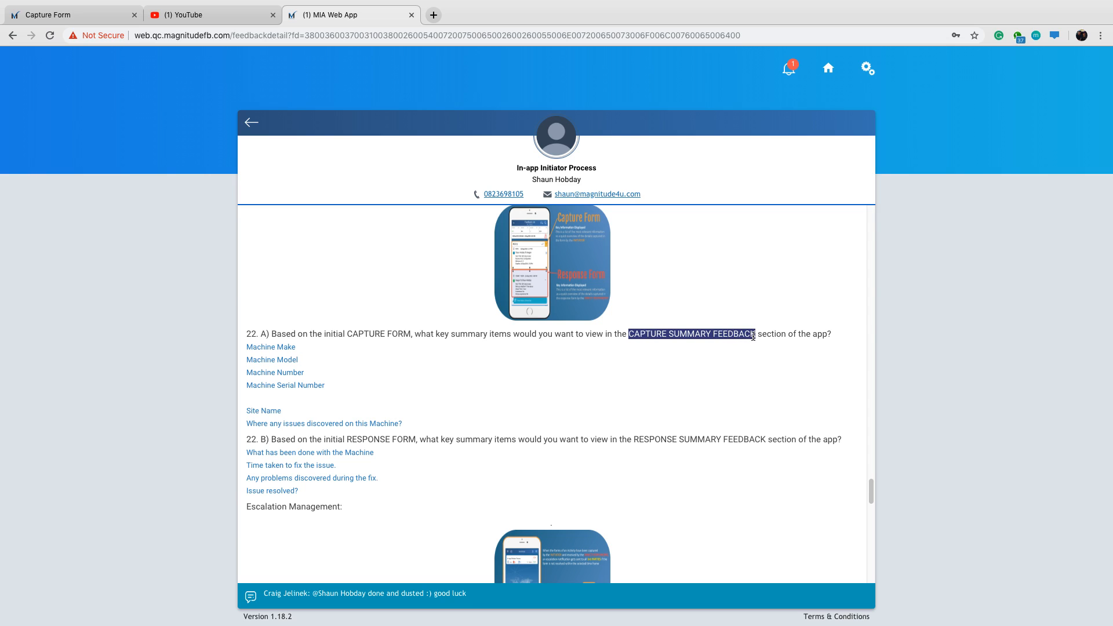
click(31, 14)
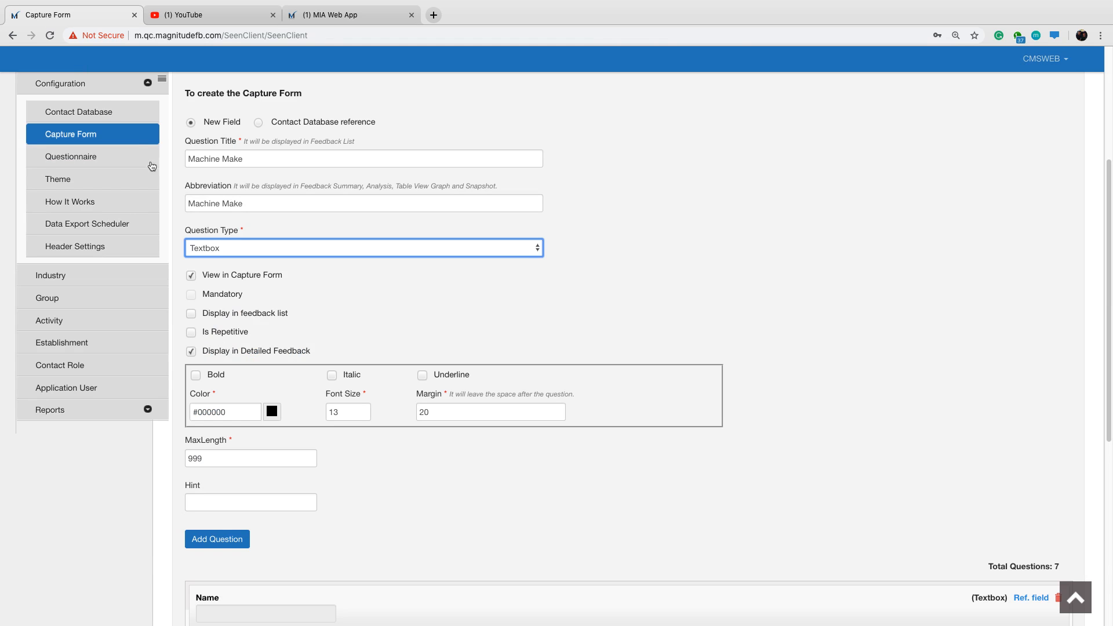
drag(242, 313, 274, 313)
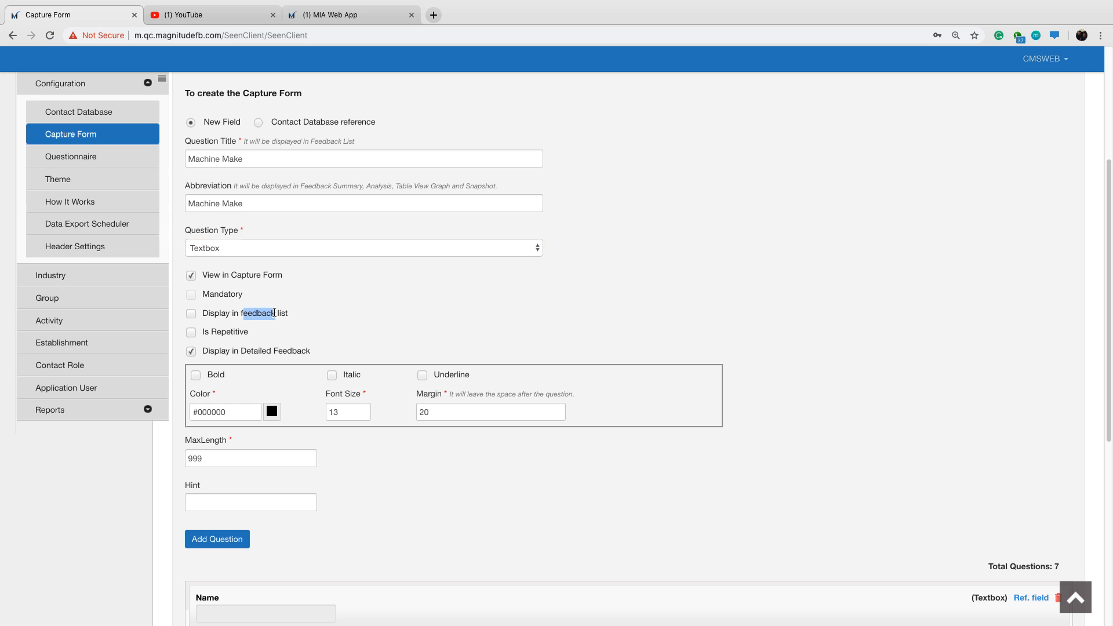
click(311, 273)
click(319, 15)
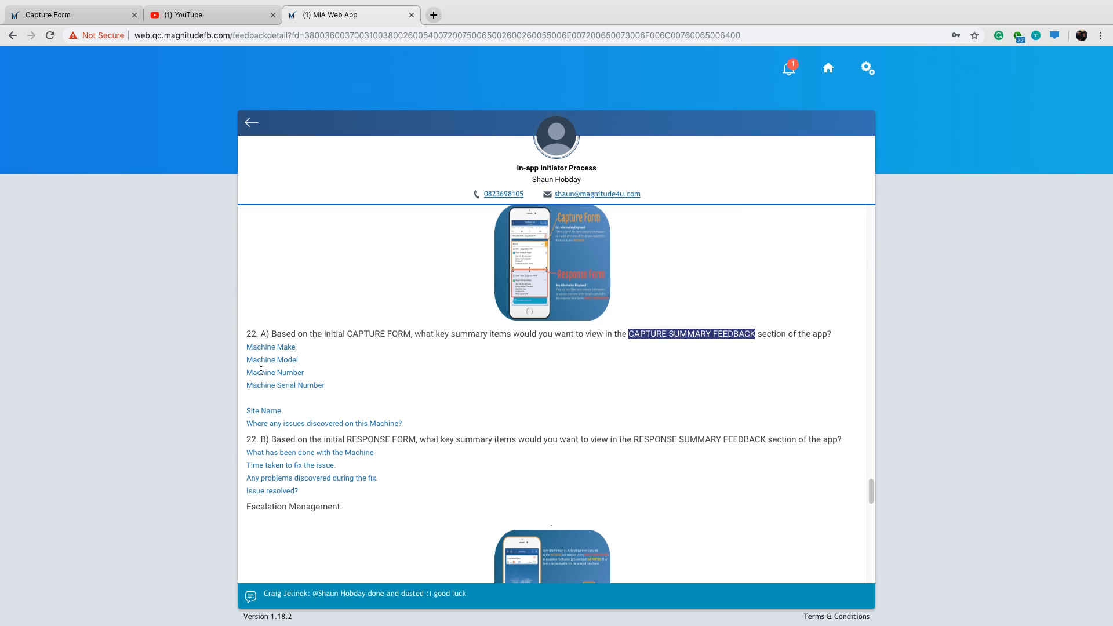
click(84, 18)
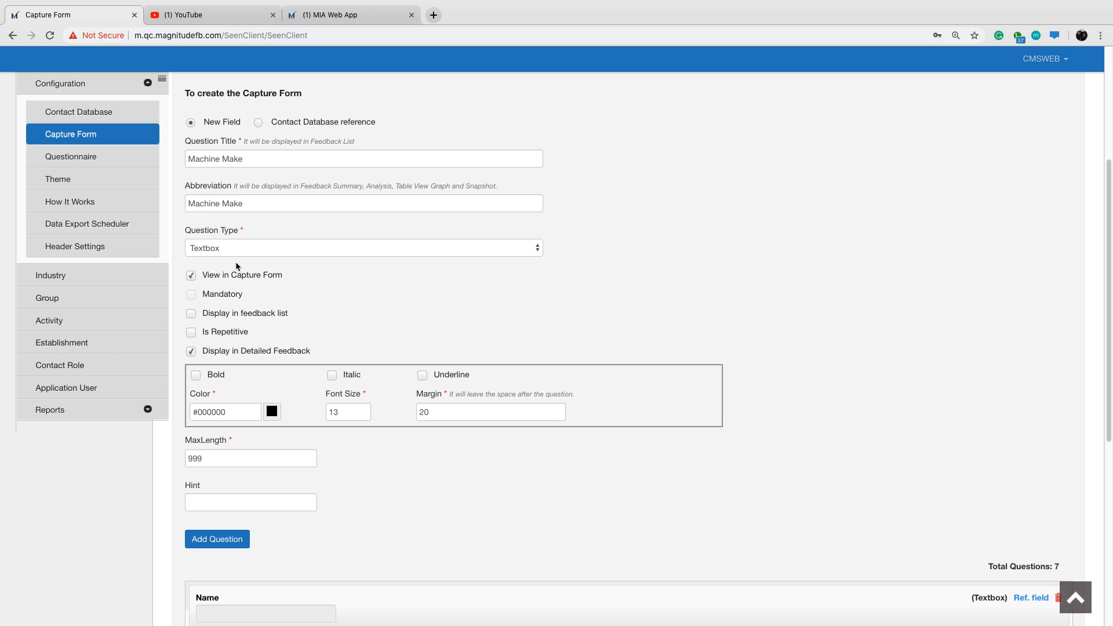
Enable Display in feedback list for the Machine Make textbox and add it to the capture form's questions.
scroll(273, 487, down, 1)
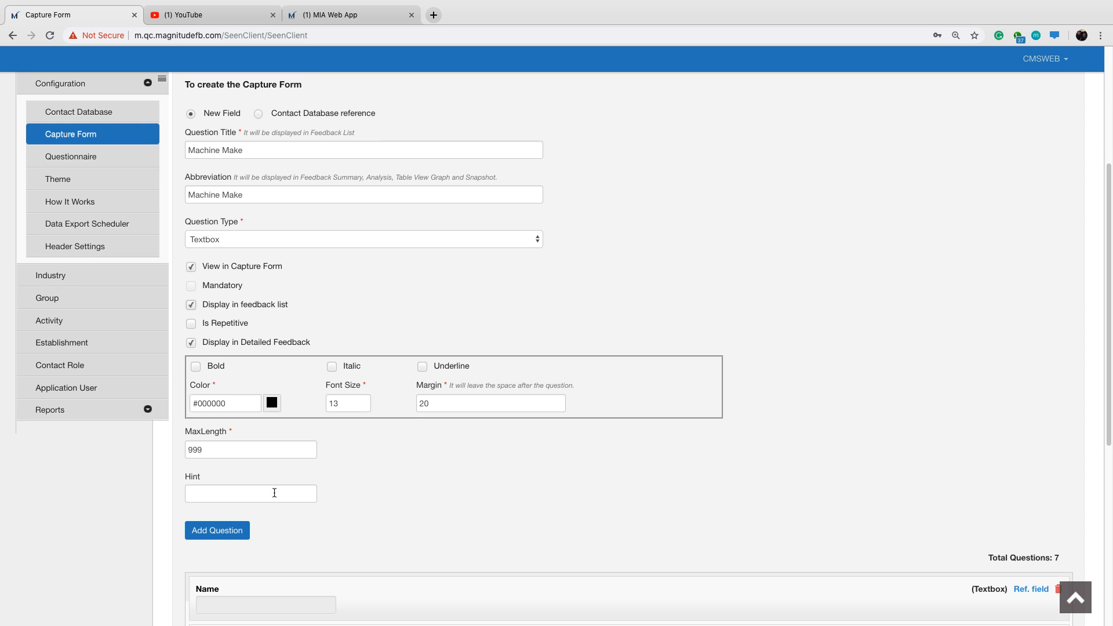
click(234, 526)
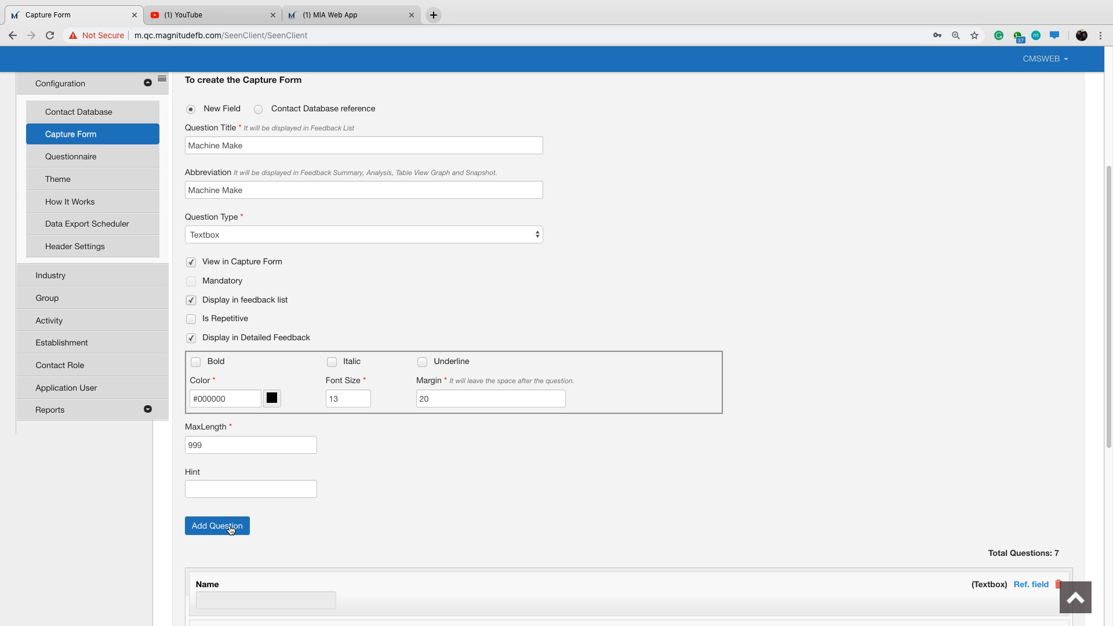
scroll(325, 447, down, 5)
scroll(325, 446, down, 2)
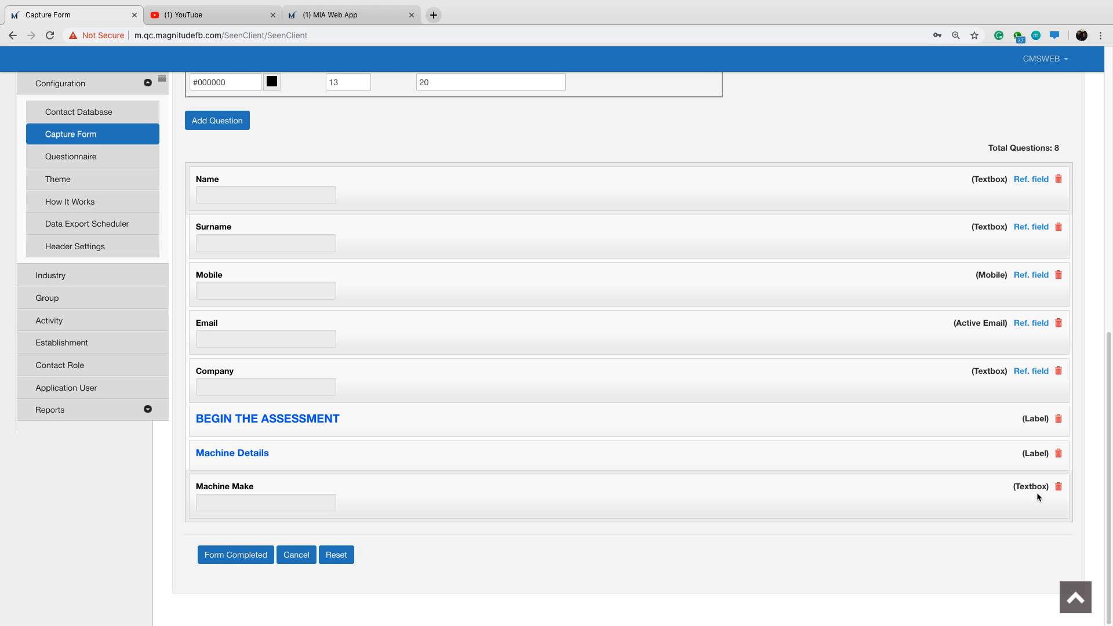
Title the next new field "Machine Model" and set its question type to Textbox.
scroll(328, 374, up, 5)
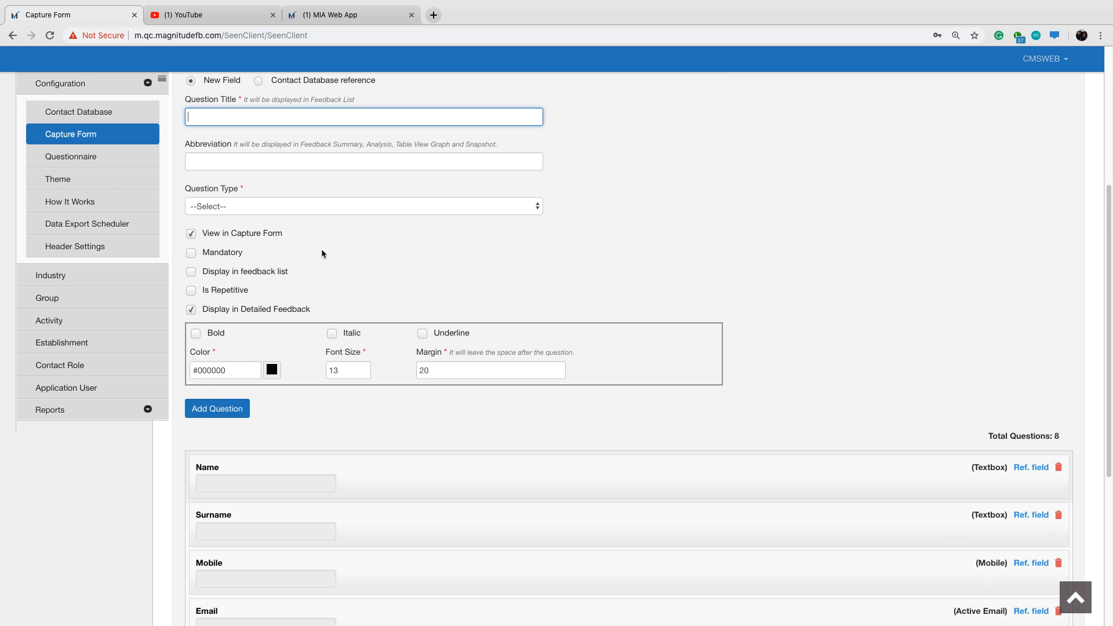
text(Machine Model)
click(281, 207)
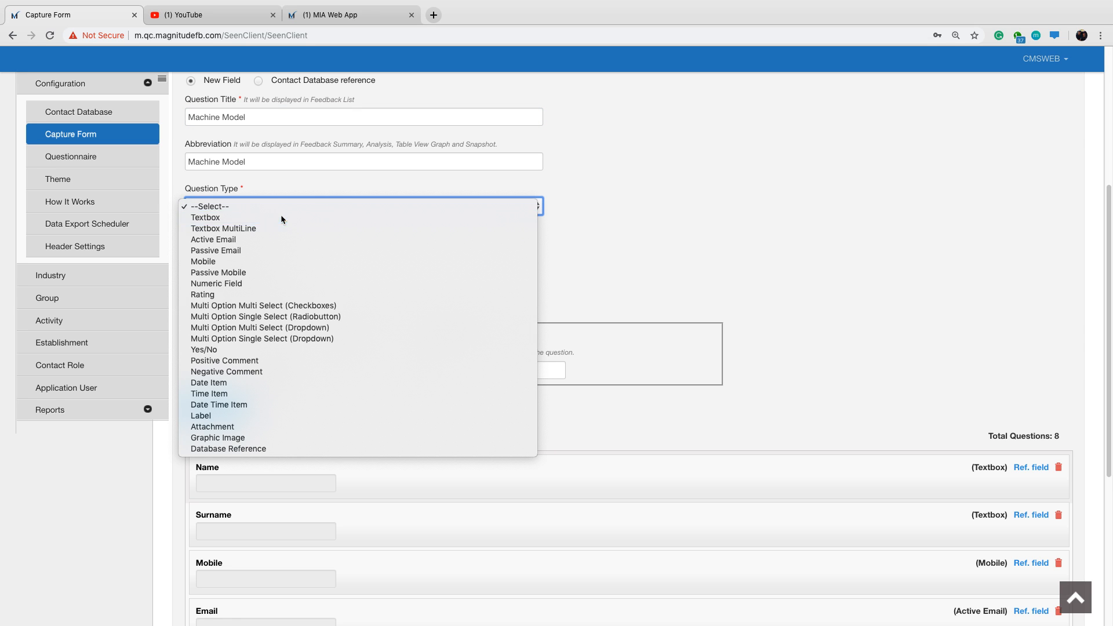
click(281, 218)
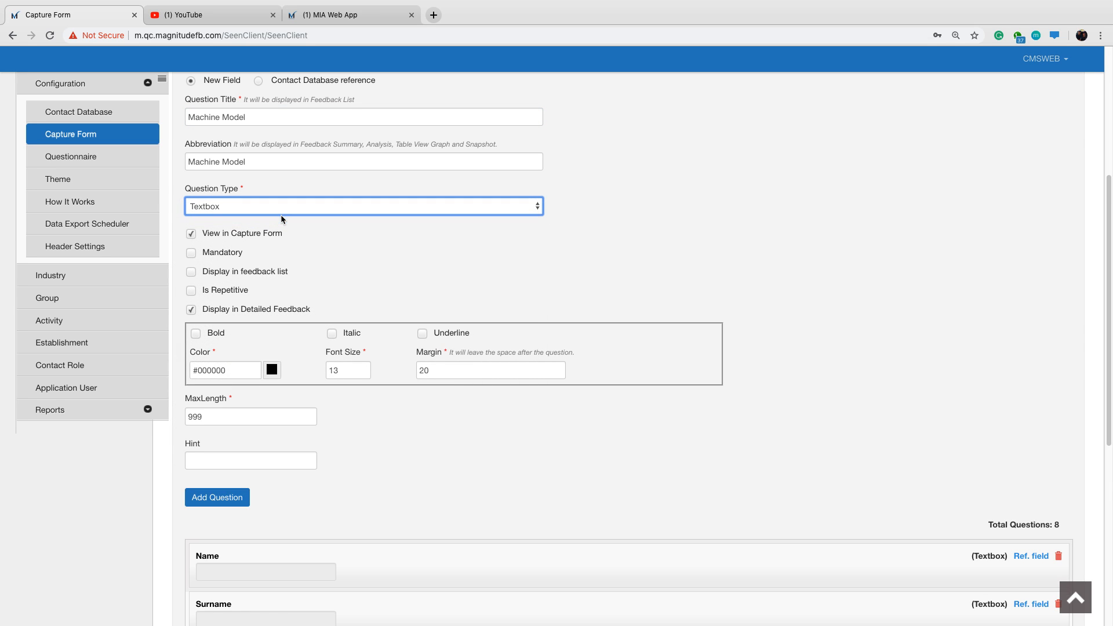
Check the summary items in the MIA Web App, enable Display in feedback list for Machine Model and add the question.
click(317, 15)
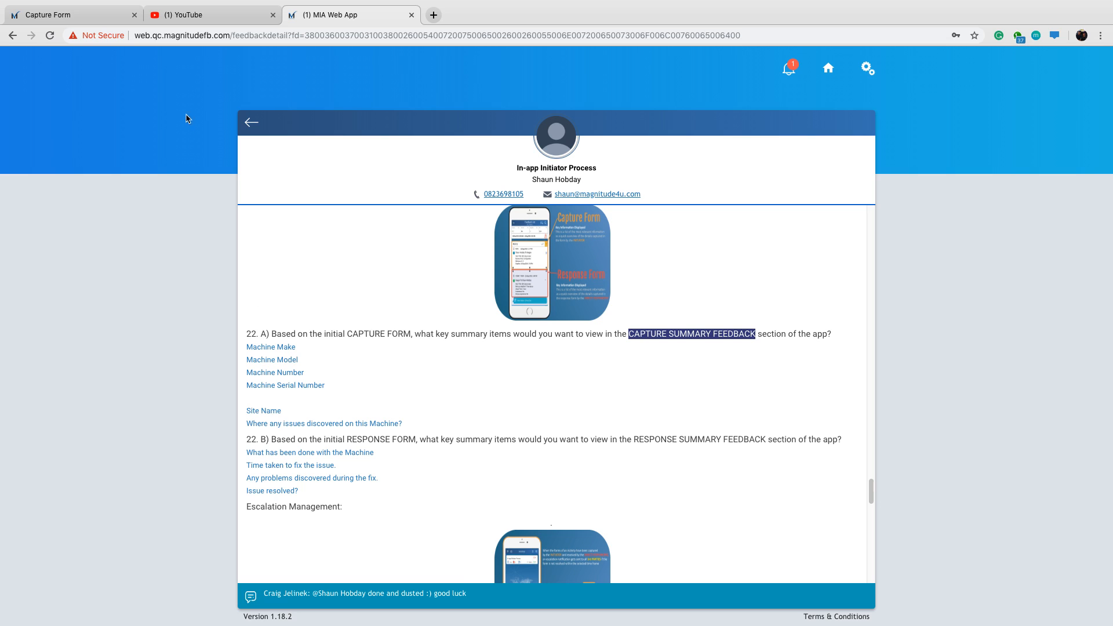
click(97, 17)
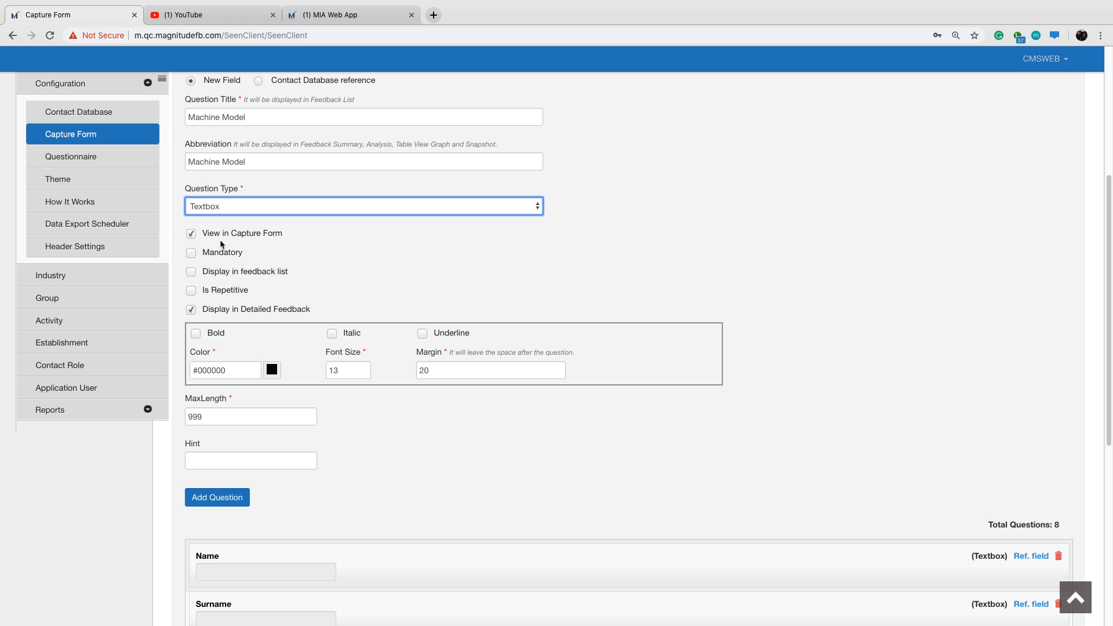
click(191, 272)
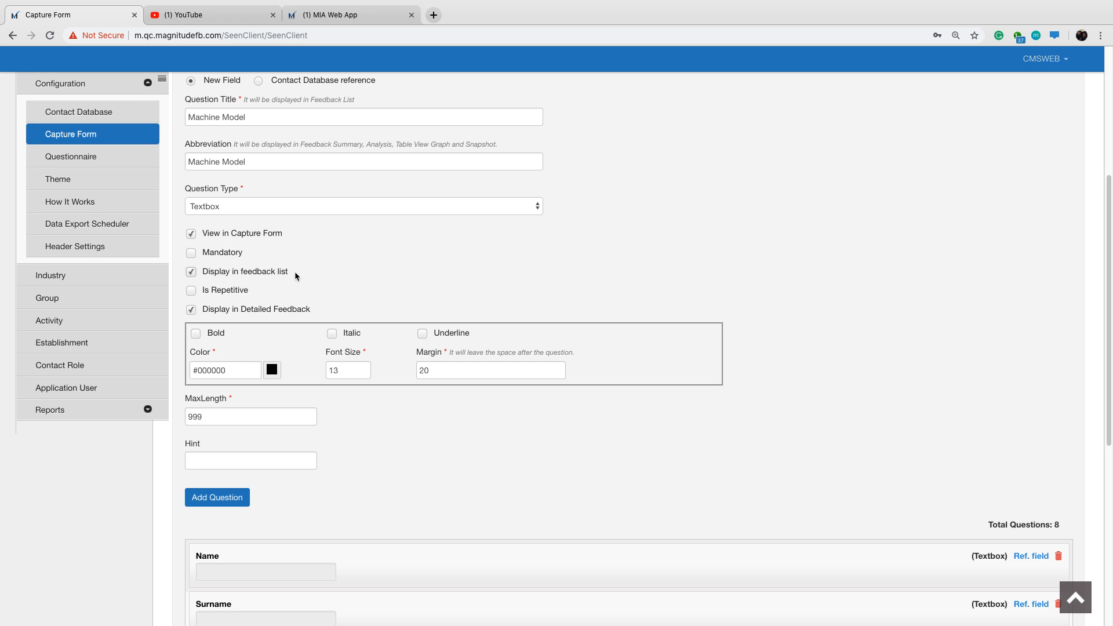
click(235, 499)
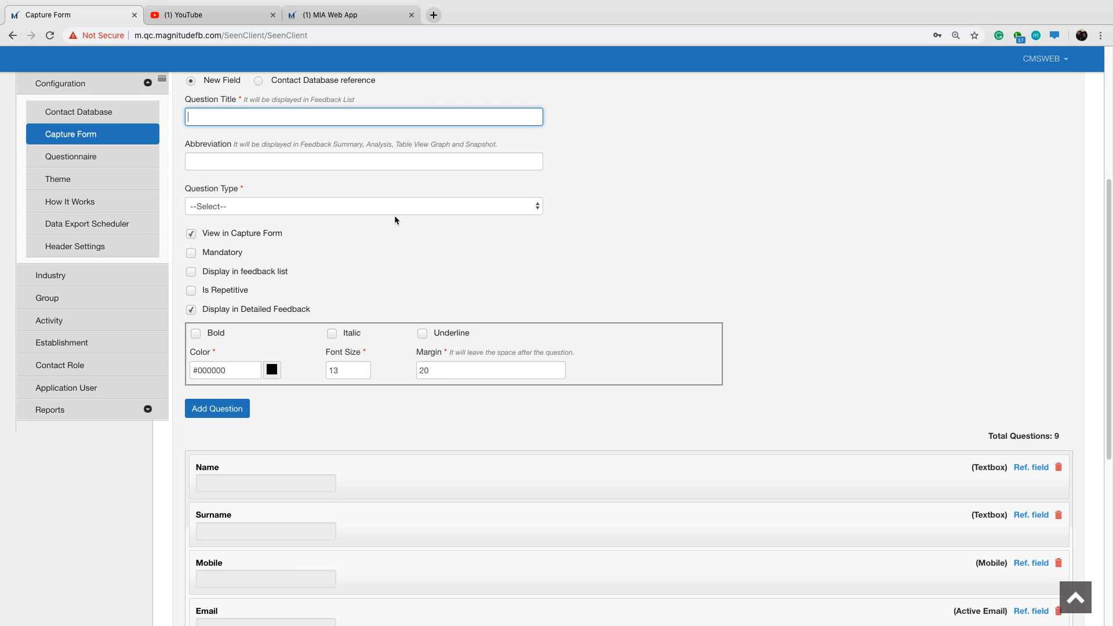
Add a "Machine Number" textbox question with Display in feedback list enabled, checking it against the summary items in the MIA Web App.
text(Machine Number)
key(super+3)
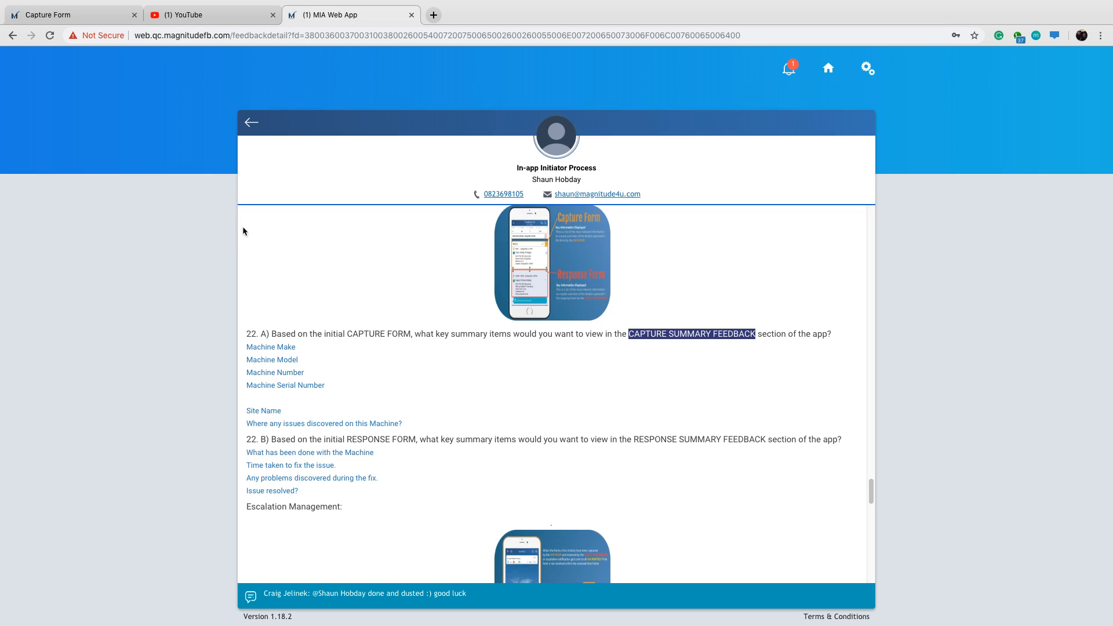
click(68, 16)
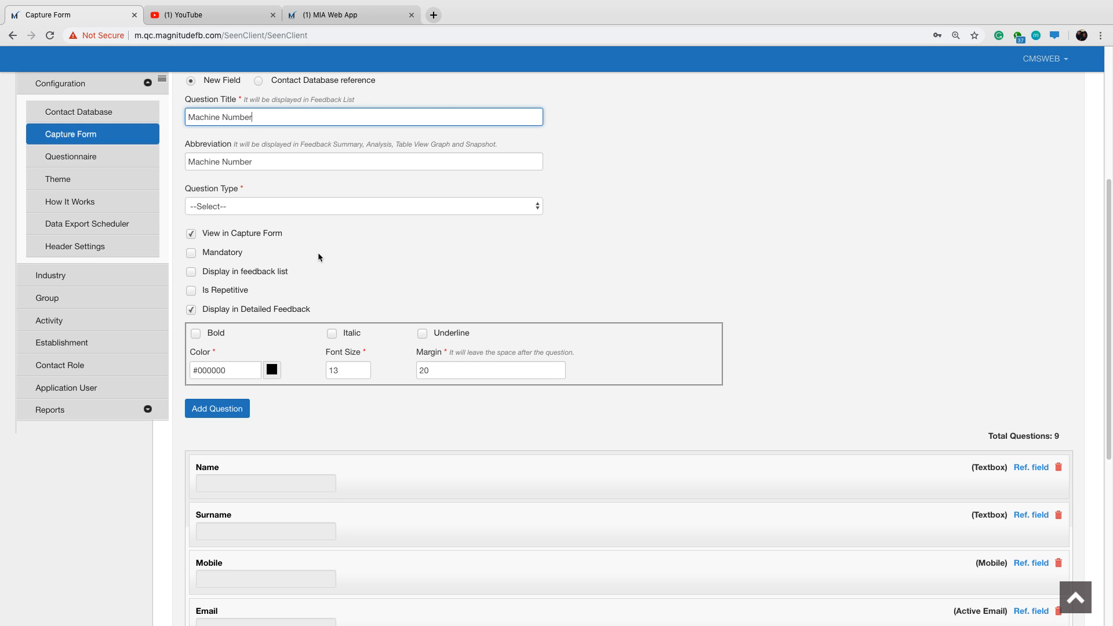
click(289, 207)
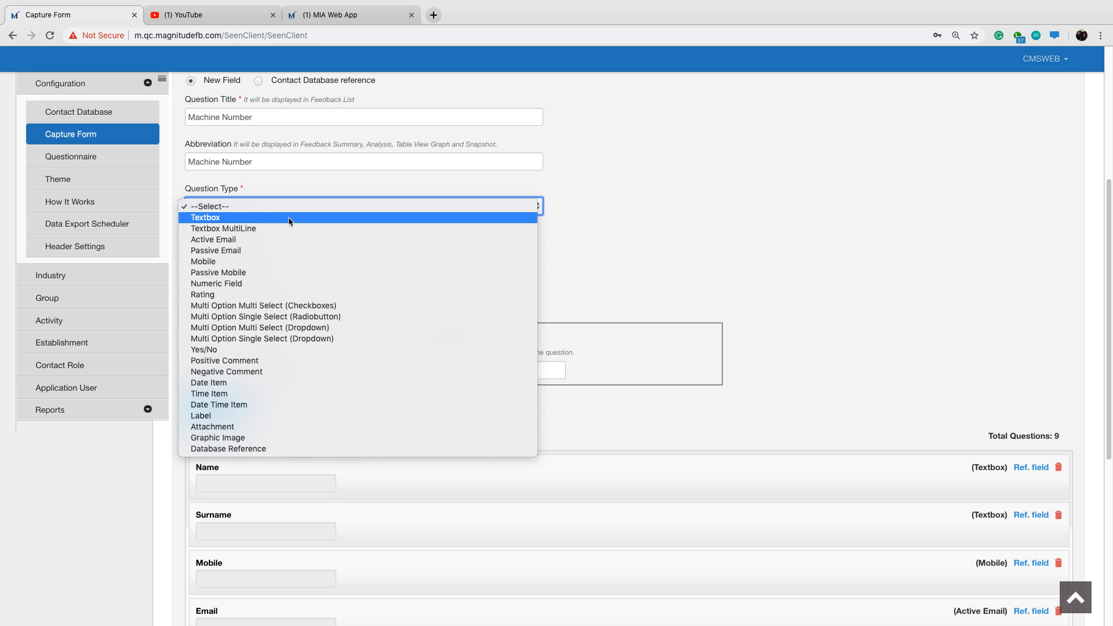
click(288, 218)
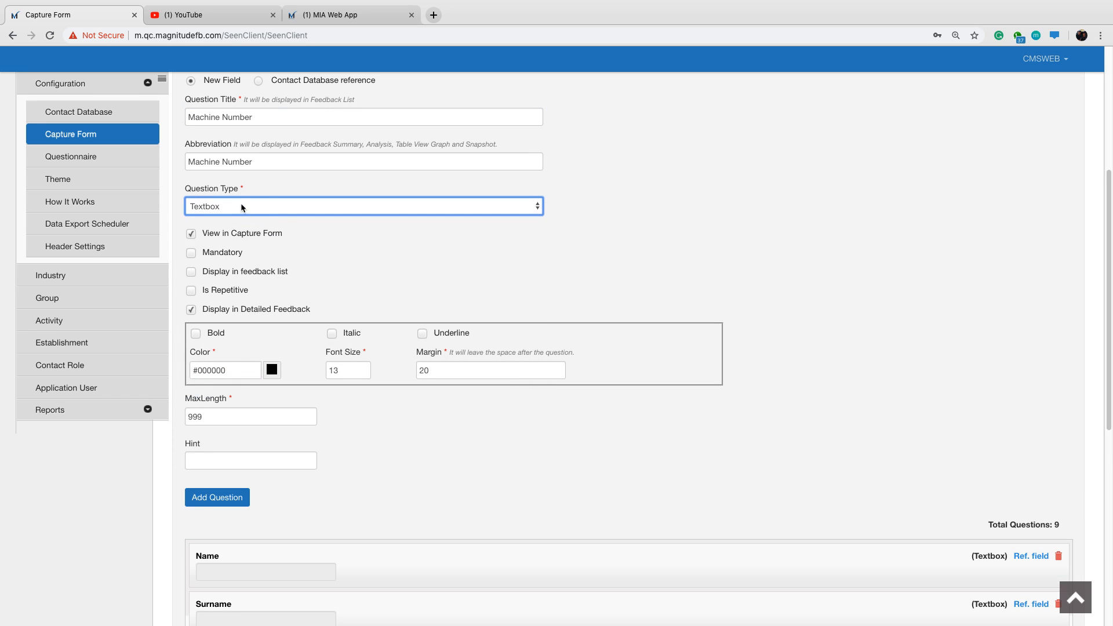
click(192, 273)
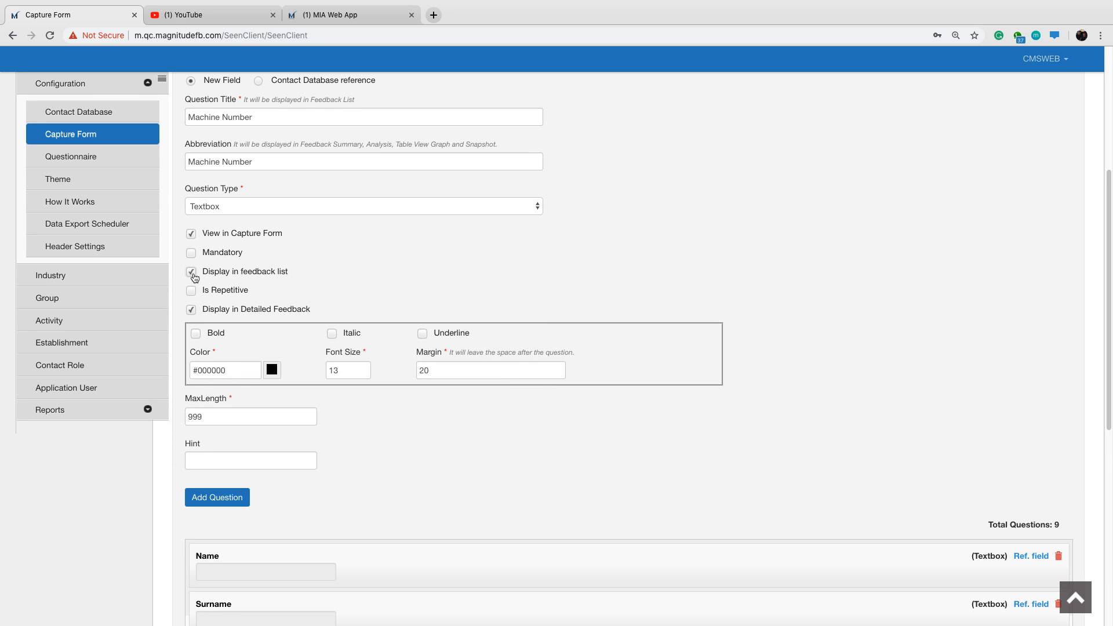
click(220, 500)
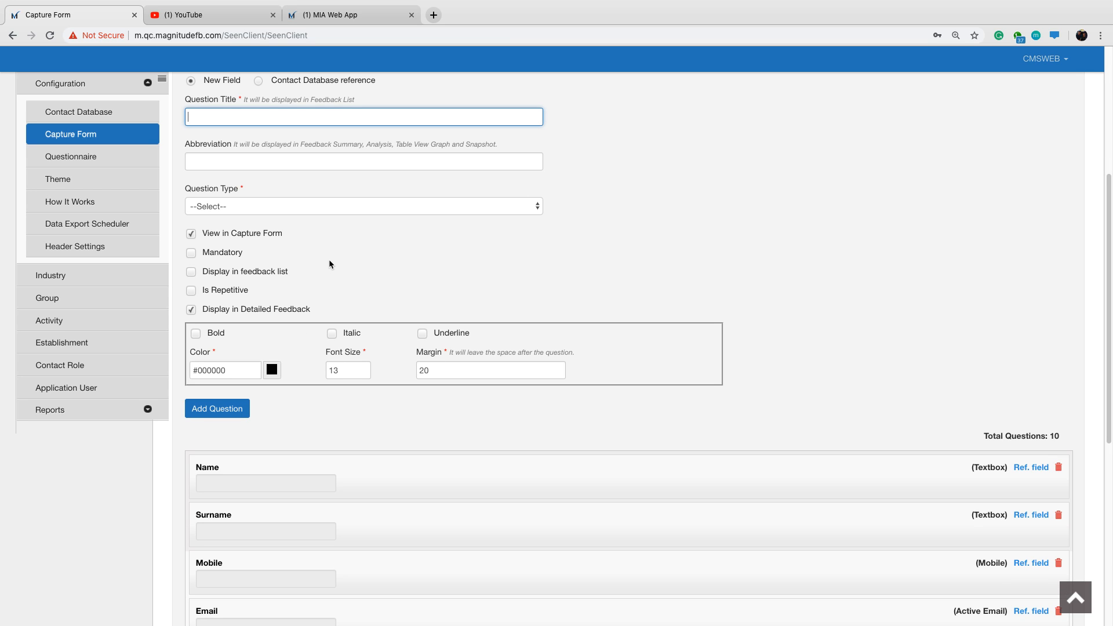
Title the next new field "Machine Serial Number".
text(Machine Serial Nube)
key(BackSpace)
key(BackSpace)
text(mber)
key(BackSpace)
key(BackSpace)
key(BackSpace)
text(mber)
Make Machine Serial Number a Textbox with Display in feedback list enabled and add it to the capture form's questions.
click(273, 209)
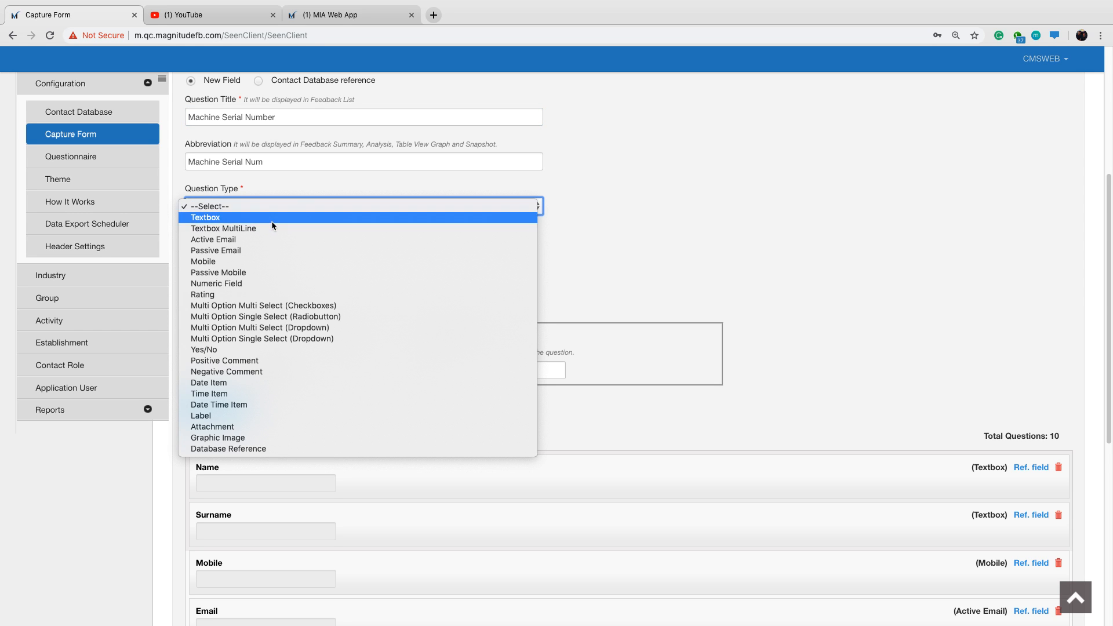
click(271, 221)
click(193, 272)
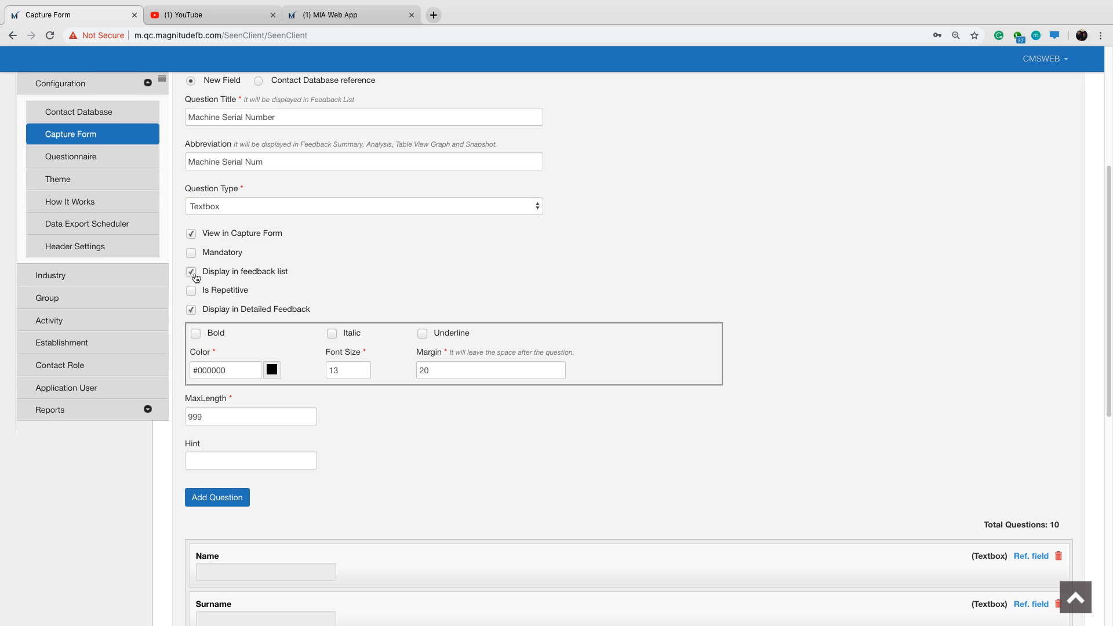
click(232, 502)
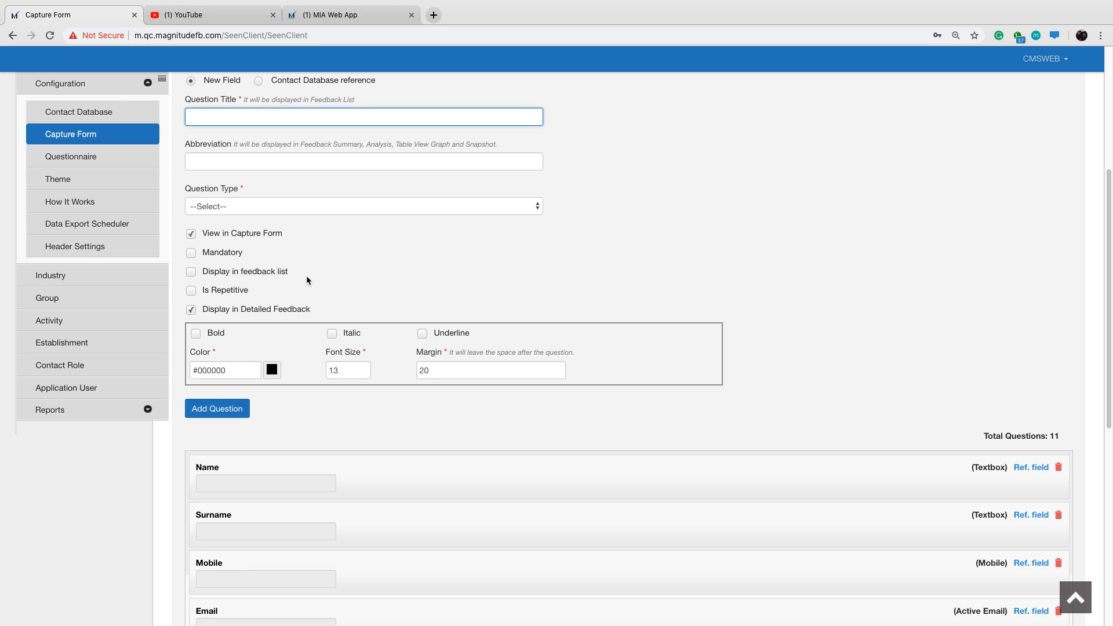
Title a new field "Machine Hours" as a Numeric Field with Allow Decimal and Display in feedback list enabled.
text(Machine Hours)
click(287, 203)
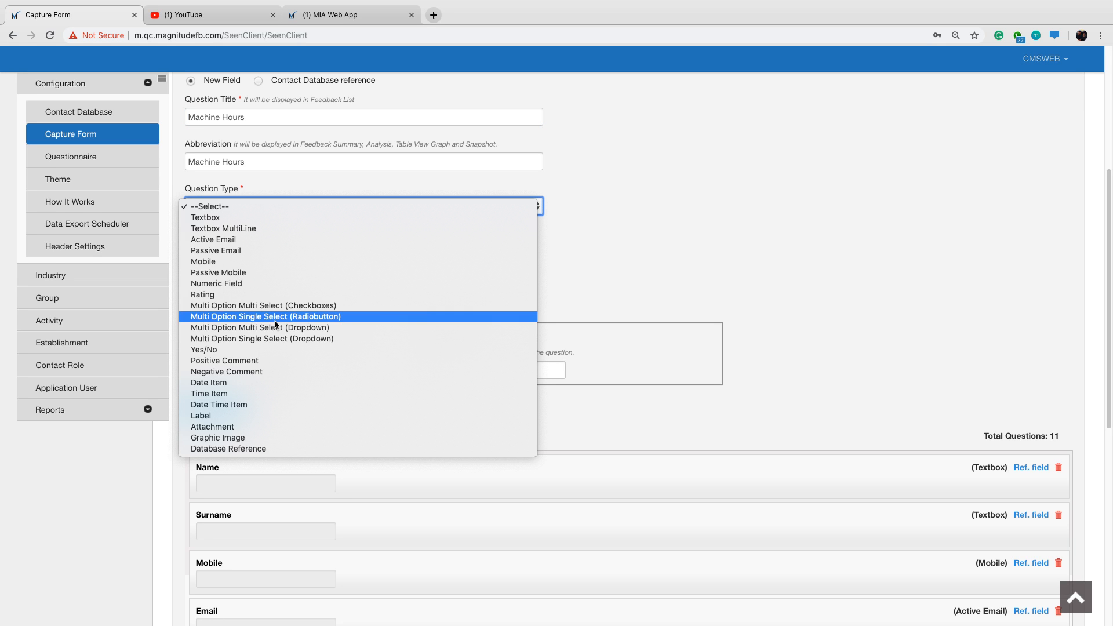
click(259, 285)
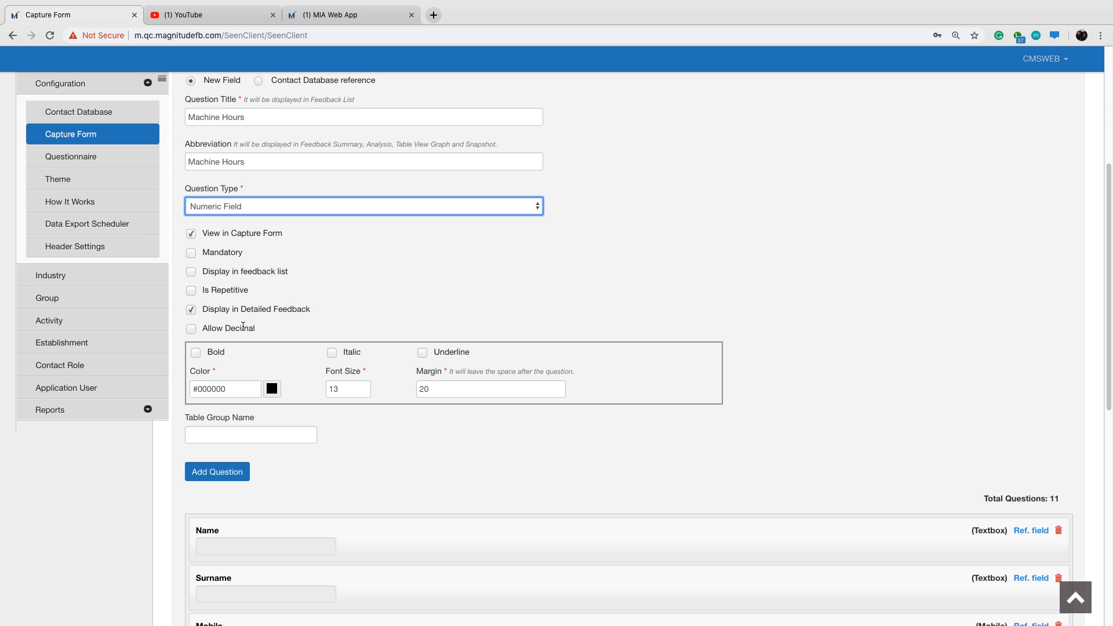
click(191, 329)
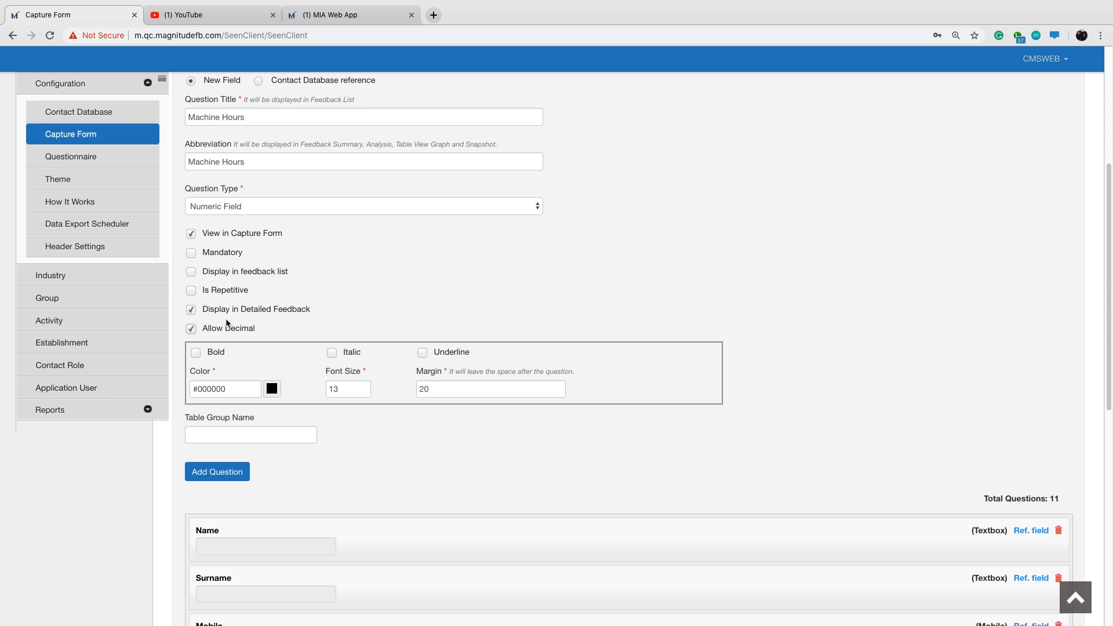
click(191, 273)
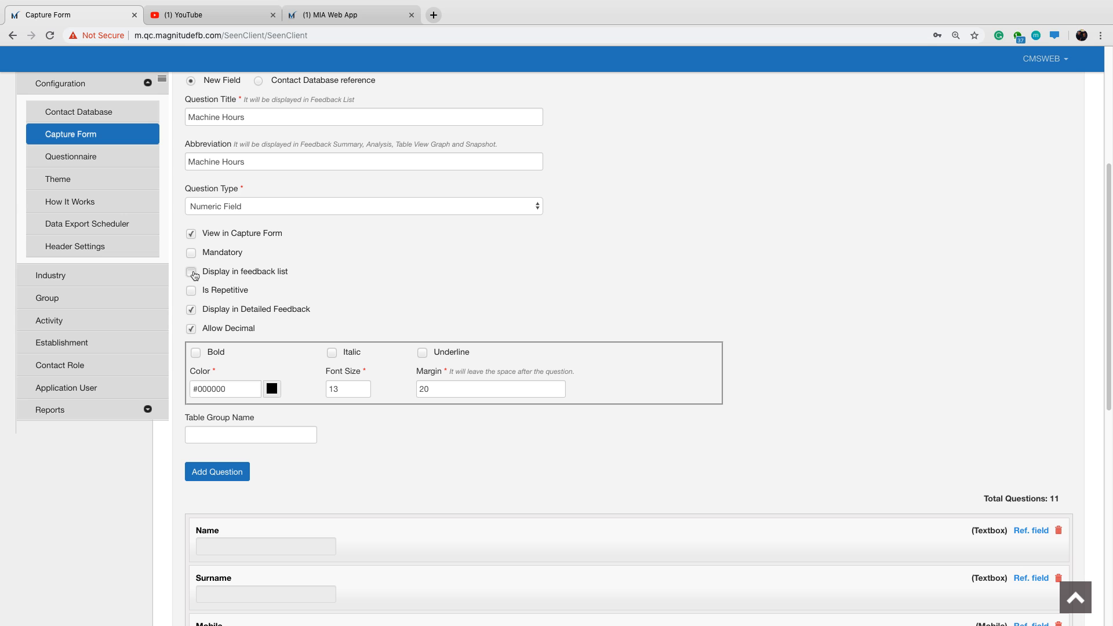
Set the Machine Hours field's table group name to "Machine Hours" and add the question.
click(245, 118)
triple_click(186, 119)
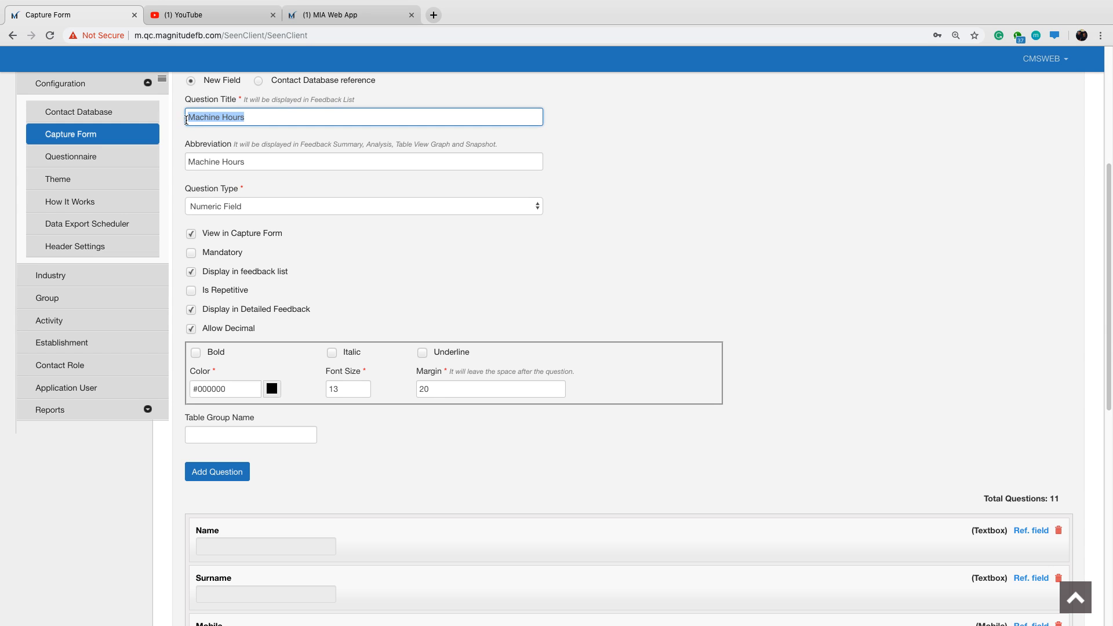
click(234, 440)
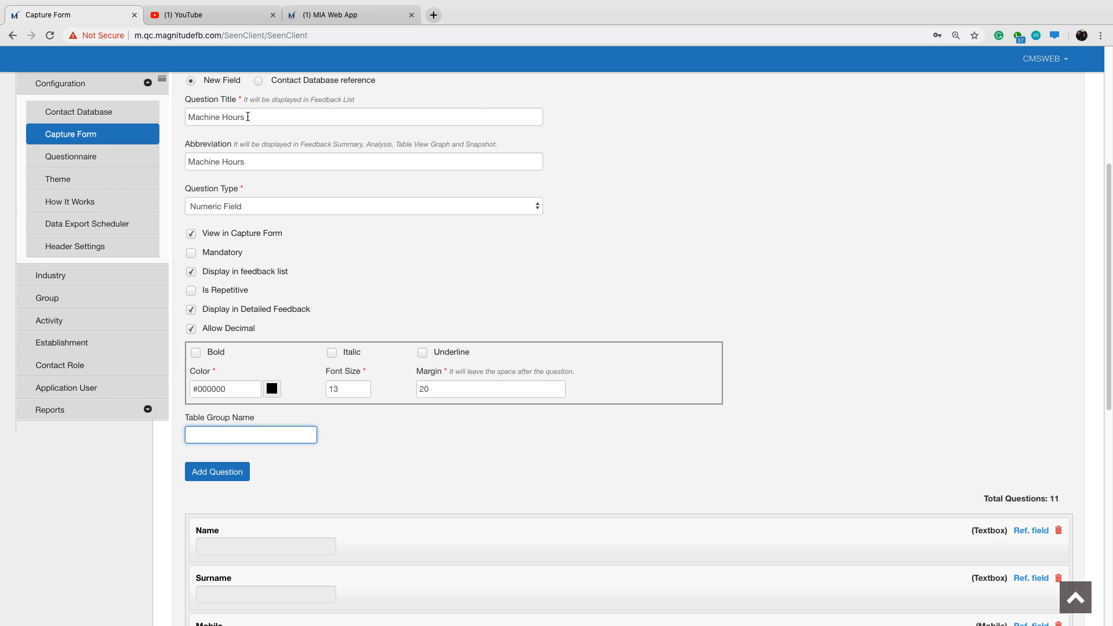
drag(248, 117, 183, 119)
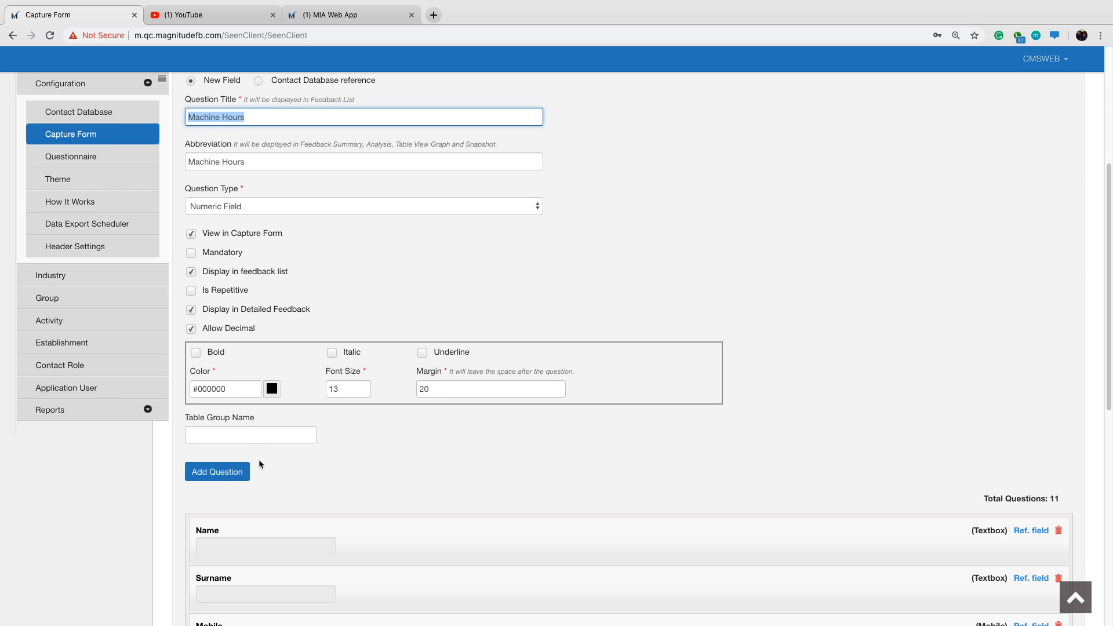
click(257, 435)
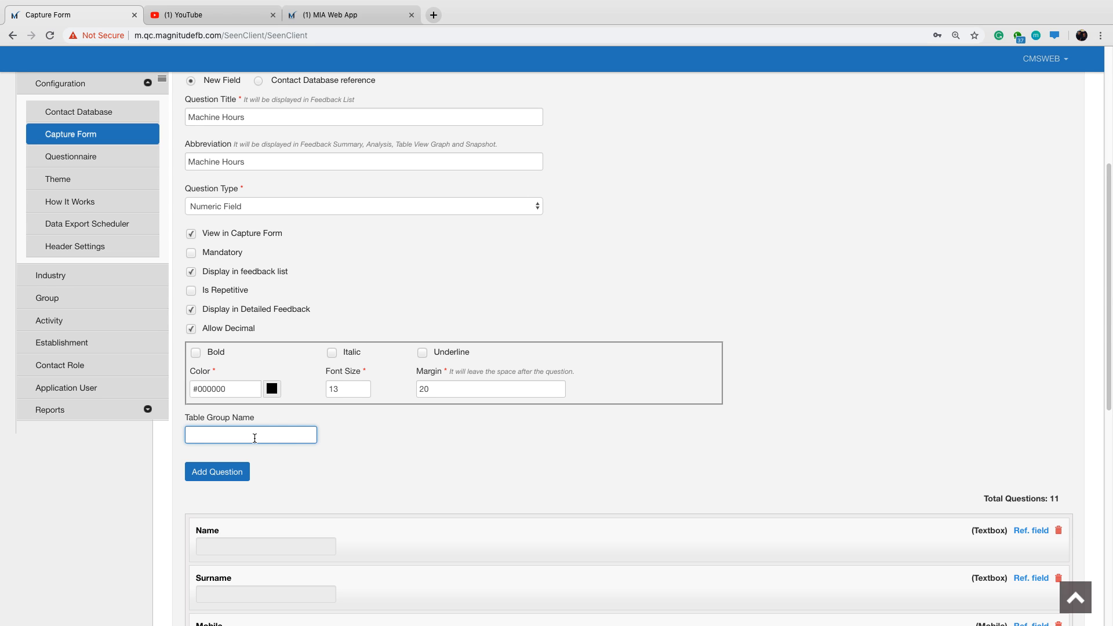
text(Machine Hours)
click(223, 472)
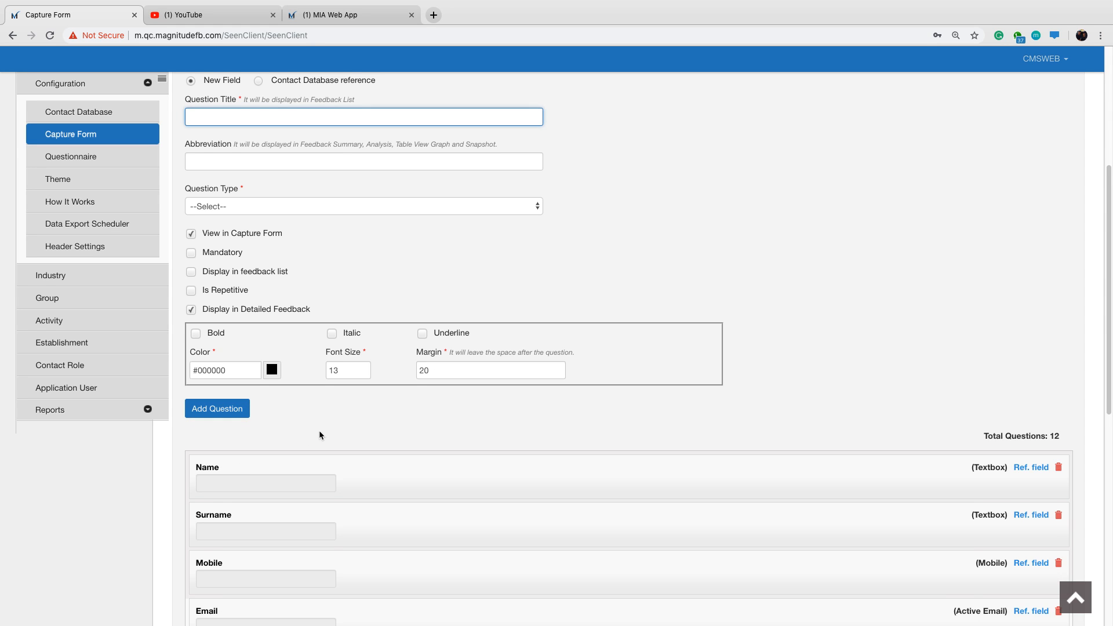
Review the added questions, title the next new field "Site Name" and set its question type to Textbox.
scroll(319, 430, down, 3)
scroll(319, 430, down, 5)
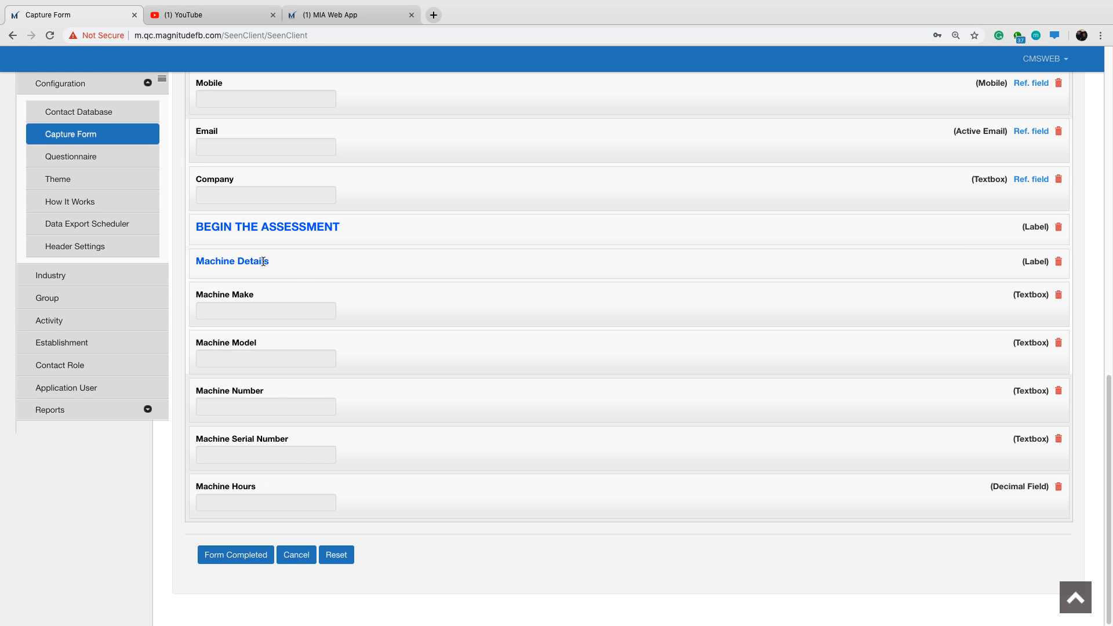
scroll(284, 277, up, 1)
scroll(283, 272, up, 8)
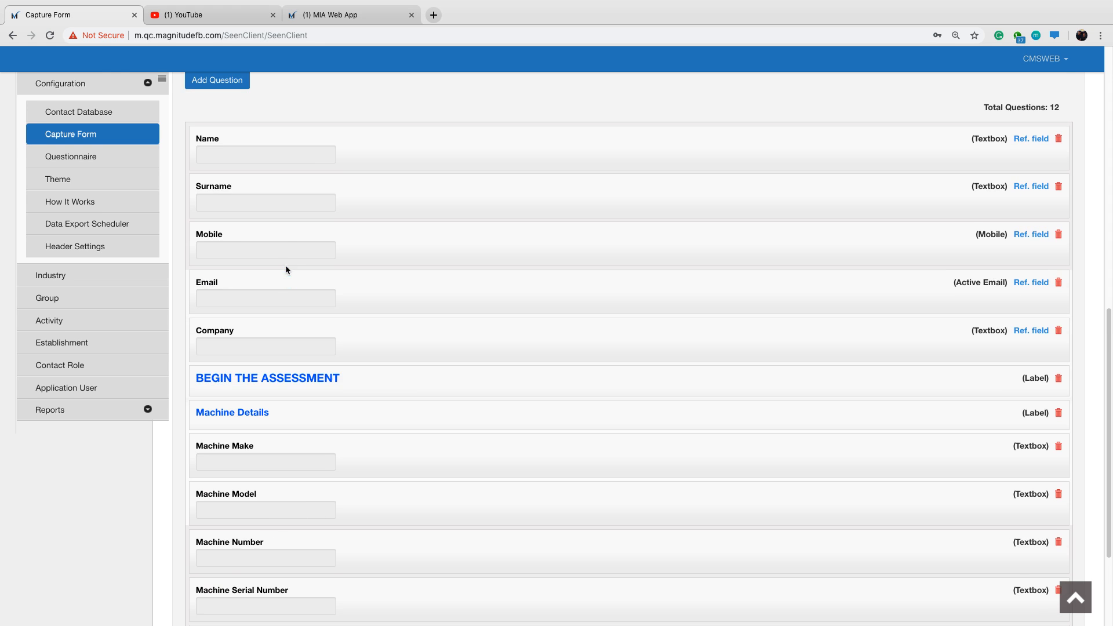
scroll(287, 223, up, 1)
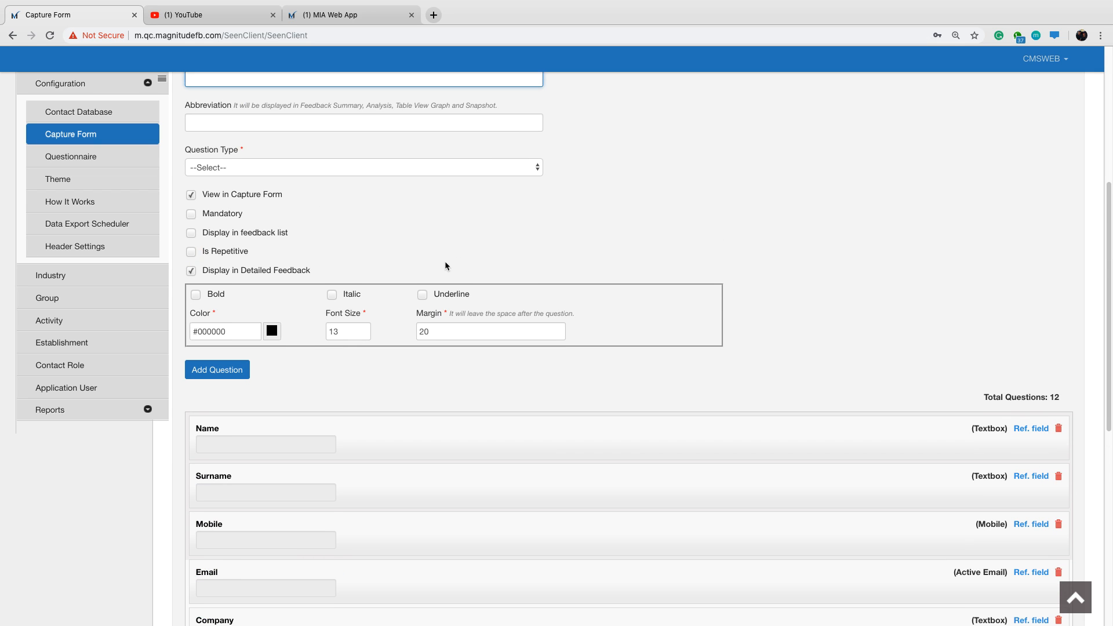
text(Site)
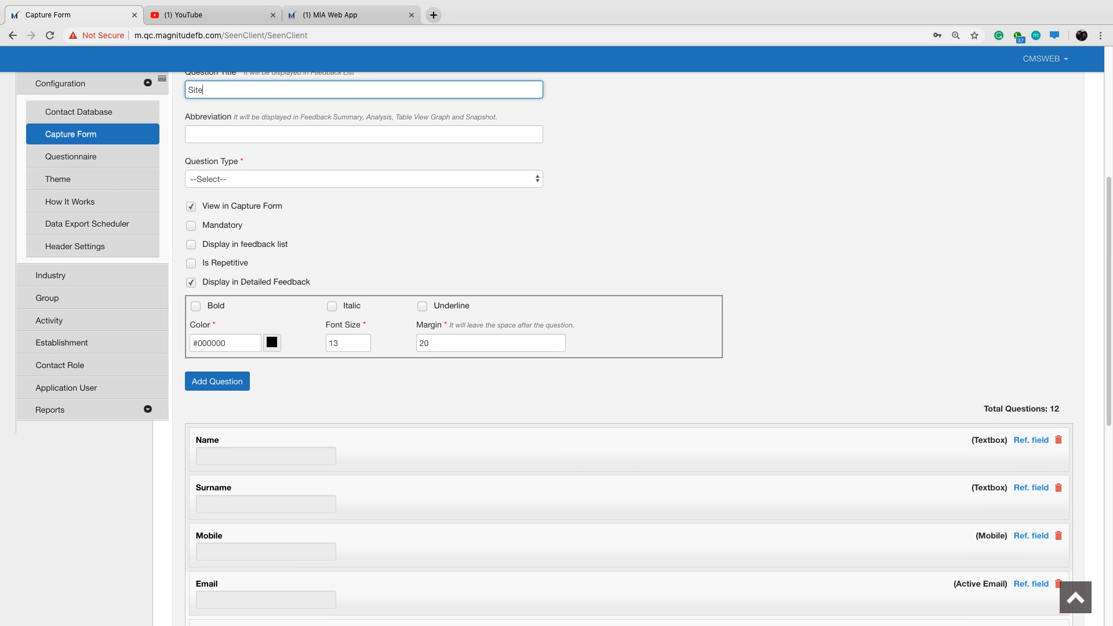
text( Name)
click(530, 182)
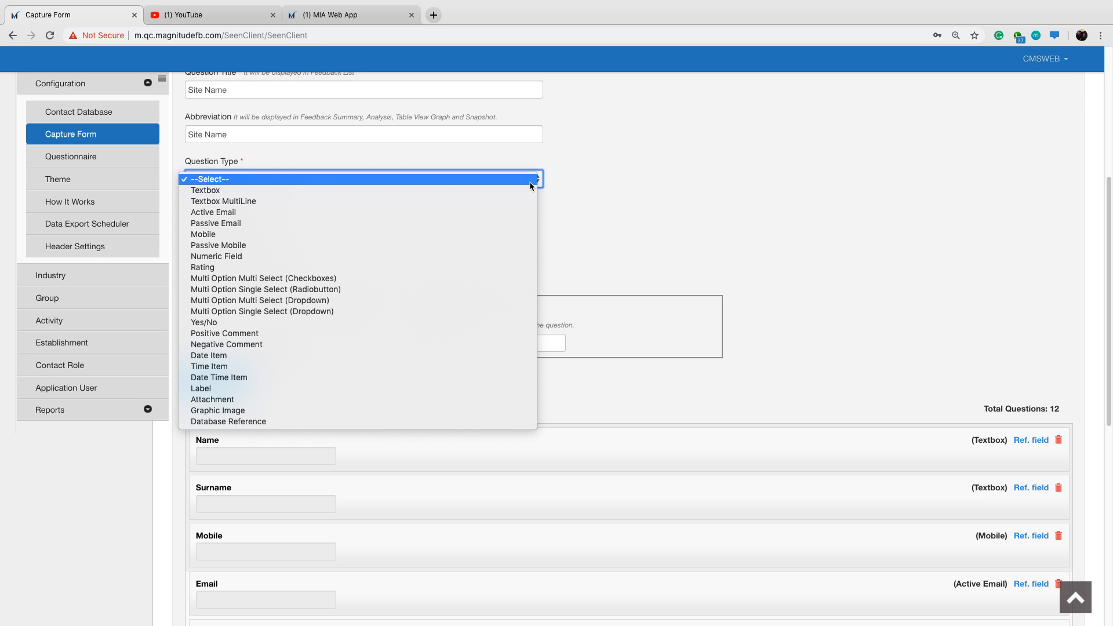
click(514, 192)
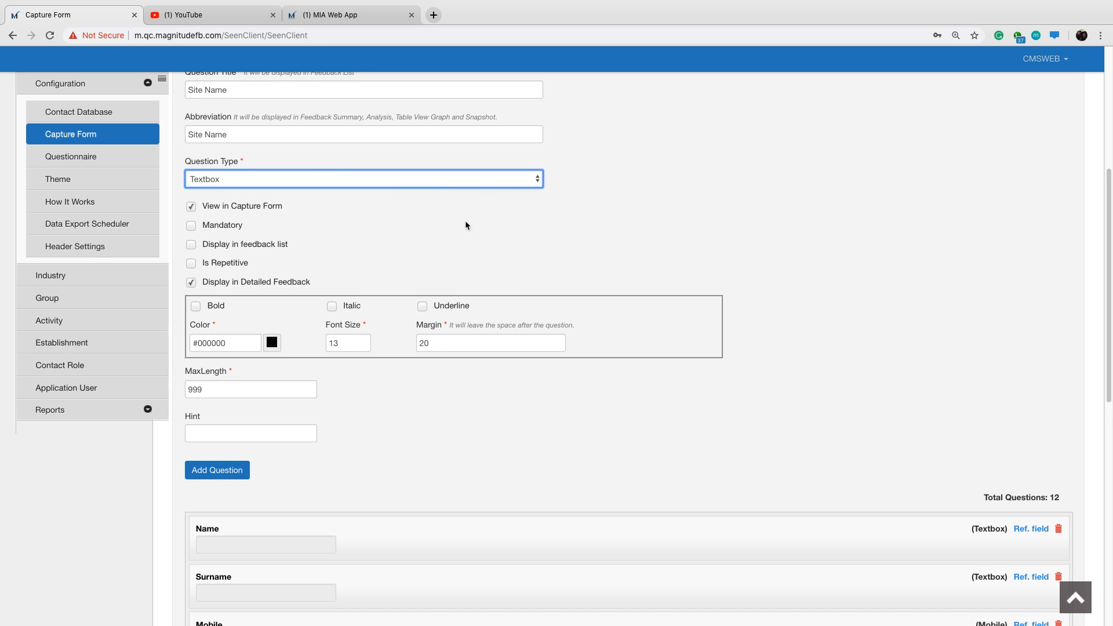
Enable Display in feedback list for the Site Name textbox and add it to the capture form's questions.
scroll(561, 225, up, 1)
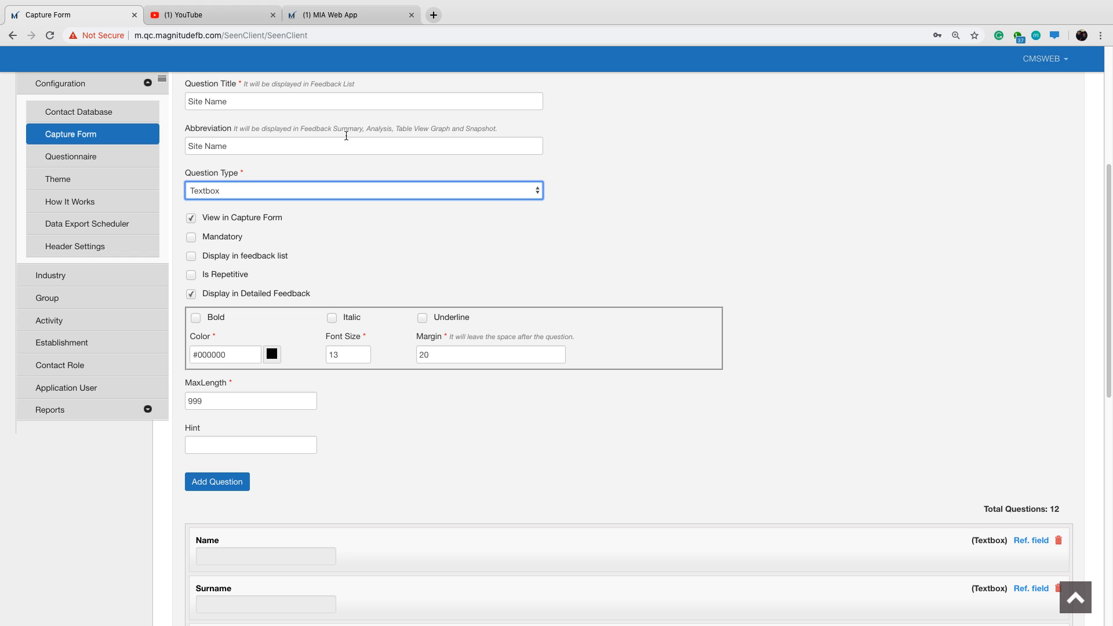
click(261, 193)
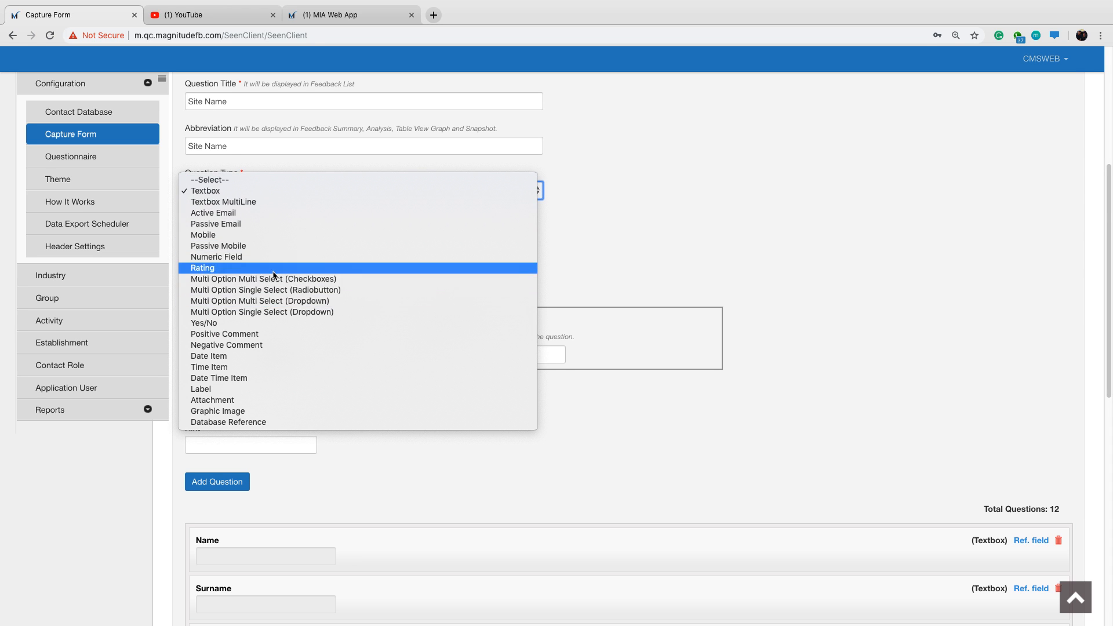
click(555, 188)
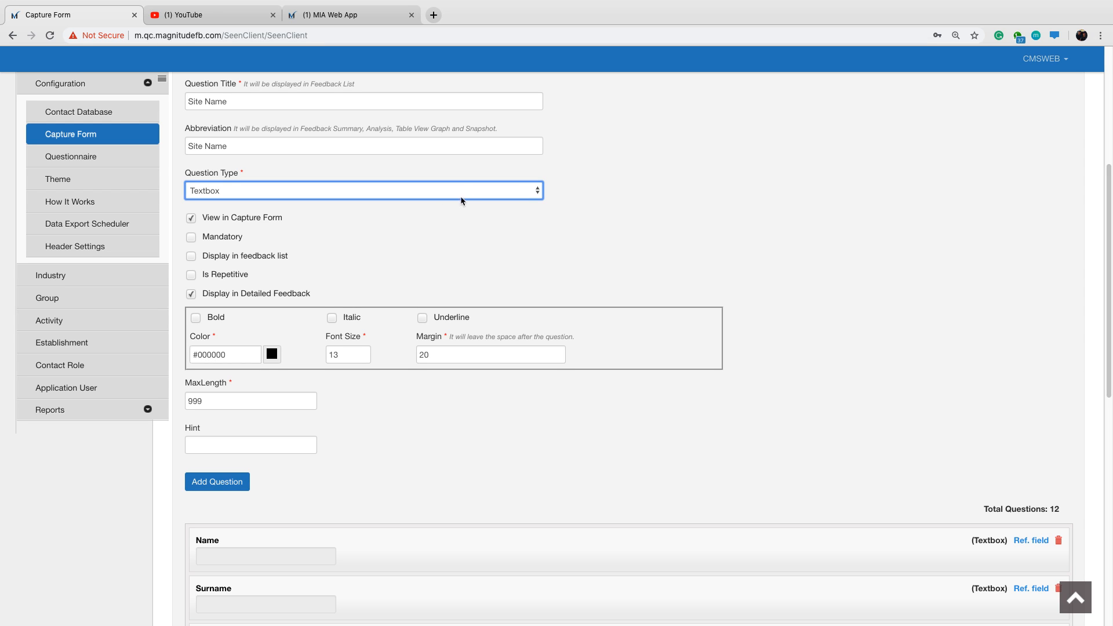
click(191, 259)
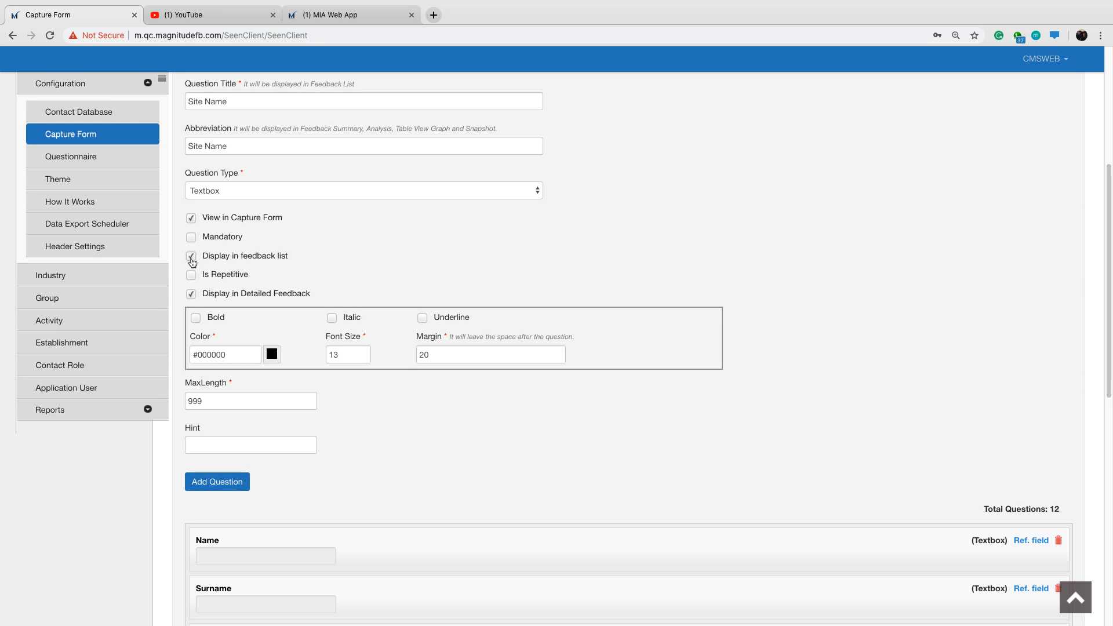
click(228, 490)
Title a new field "Assessment:" and set its question type to Label.
scroll(402, 378, down, 10)
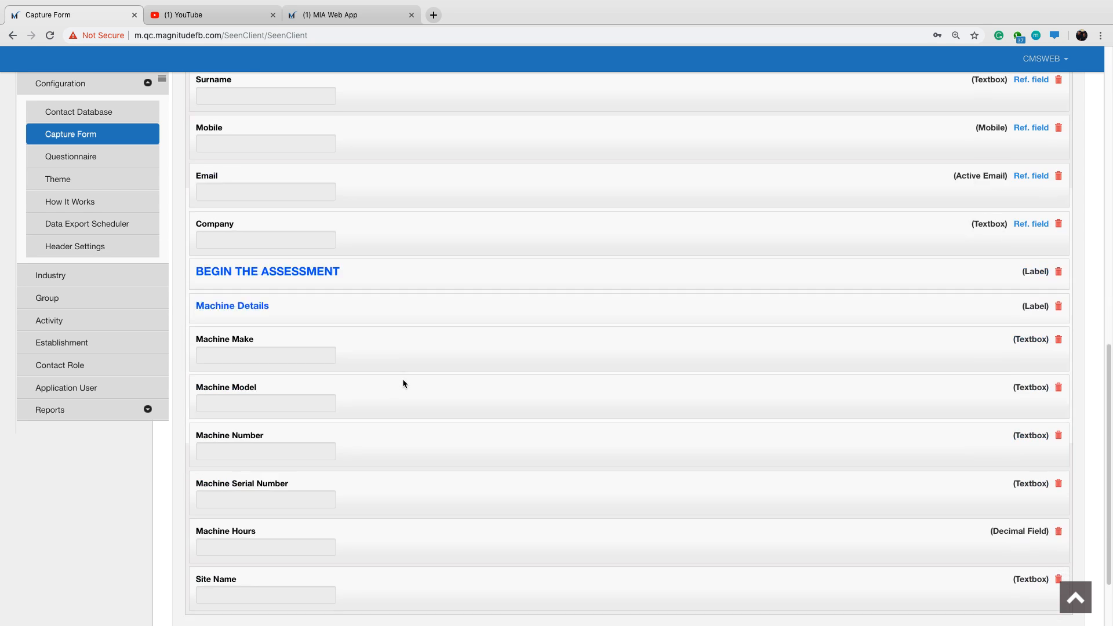
scroll(403, 384, down, 2)
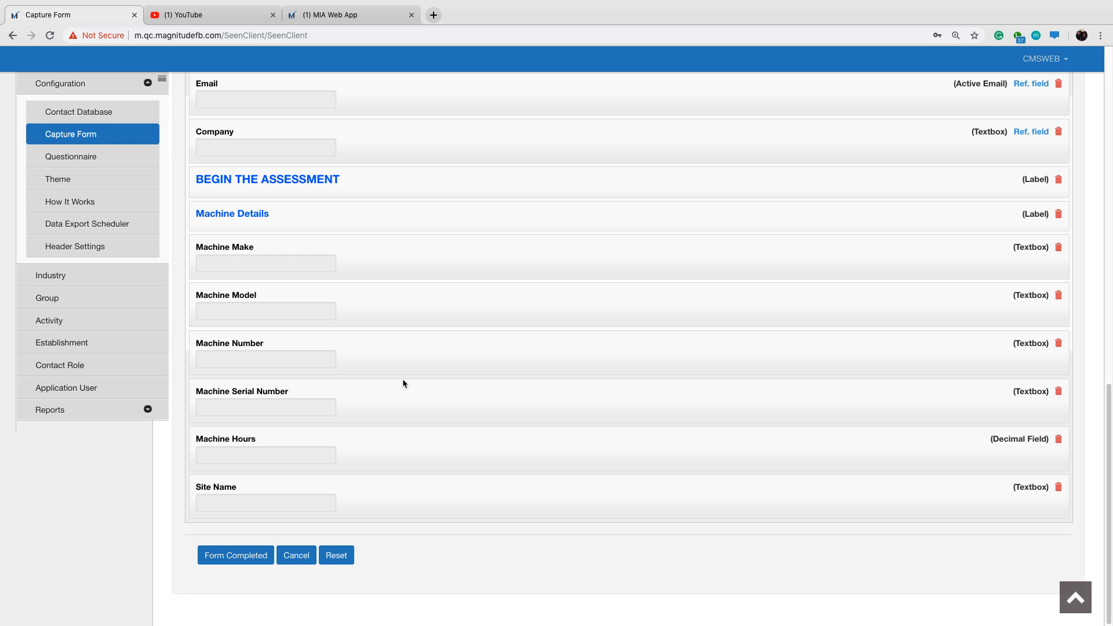
scroll(400, 366, up, 3)
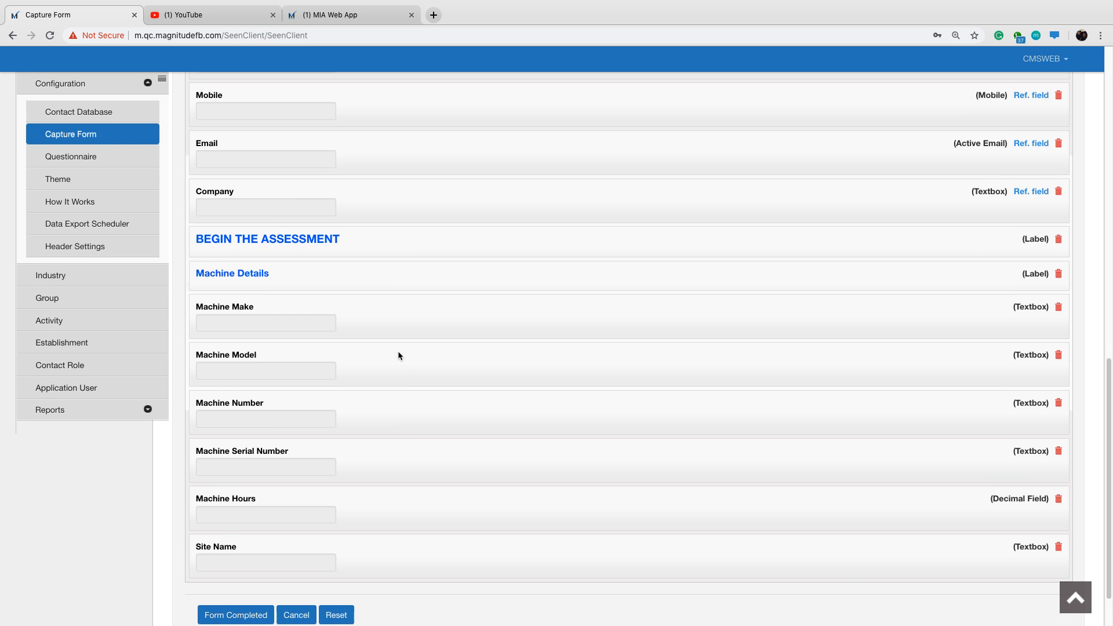
scroll(400, 343, up, 5)
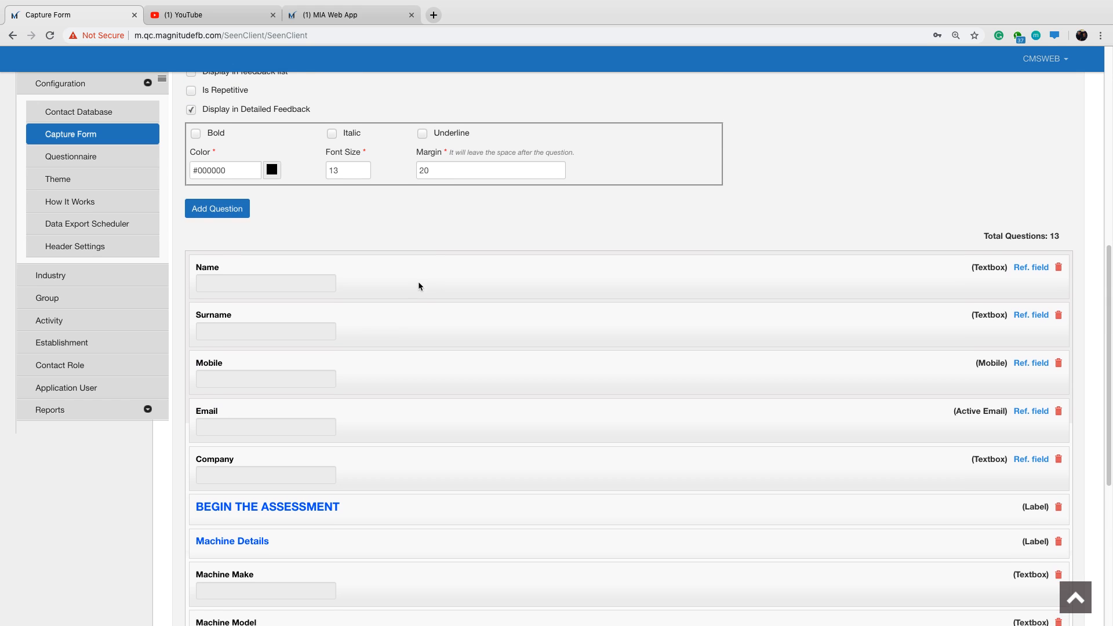
scroll(434, 262, up, 4)
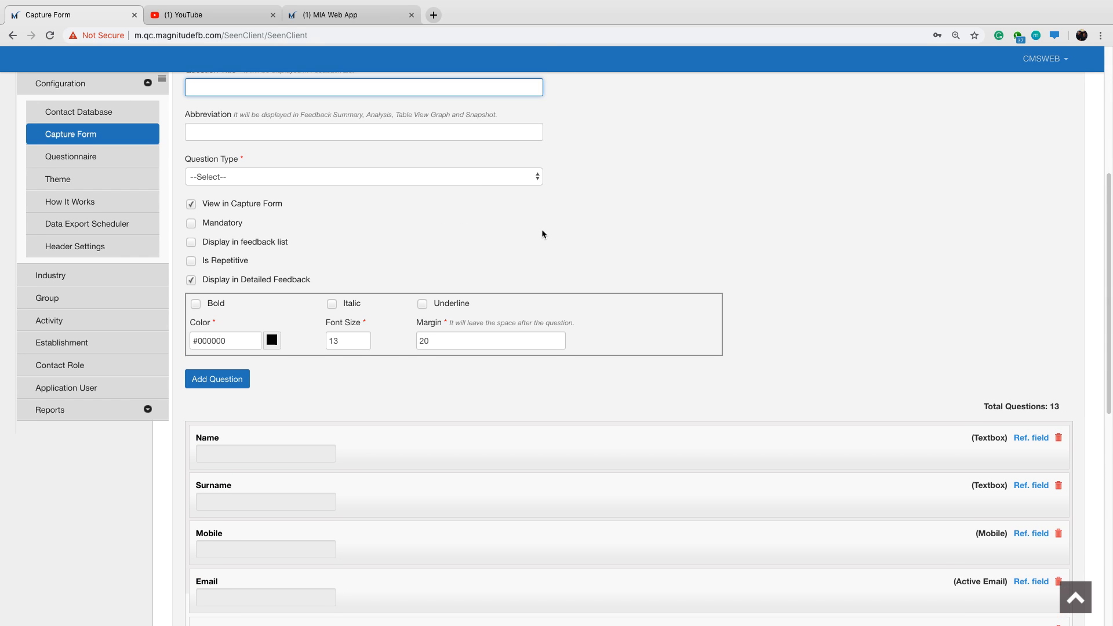
scroll(572, 231, up, 1)
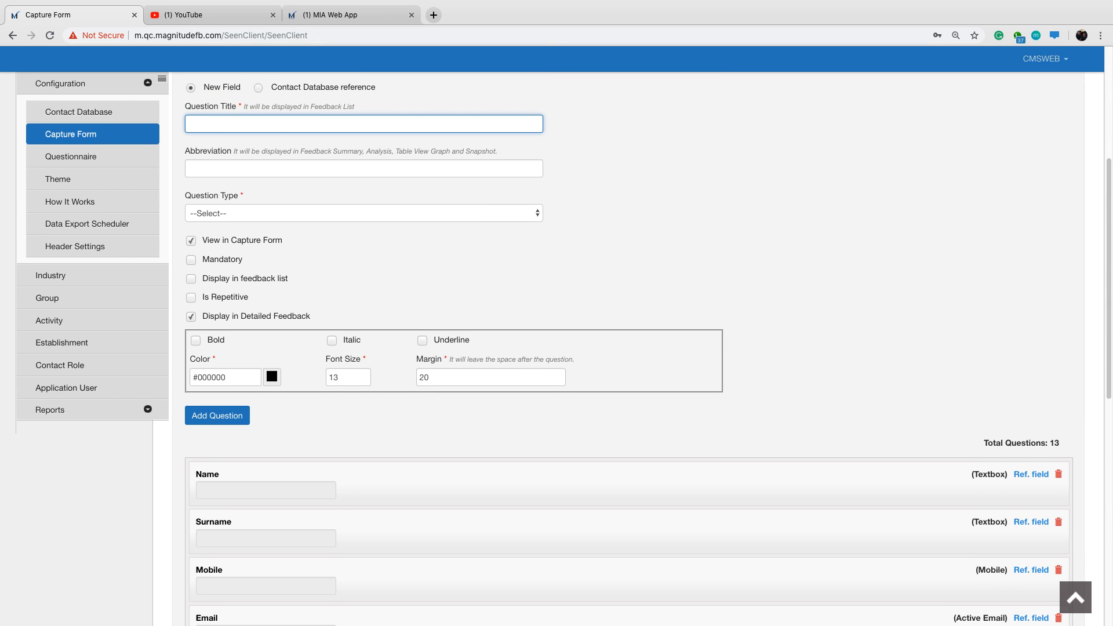
text(Assessment)
click(384, 217)
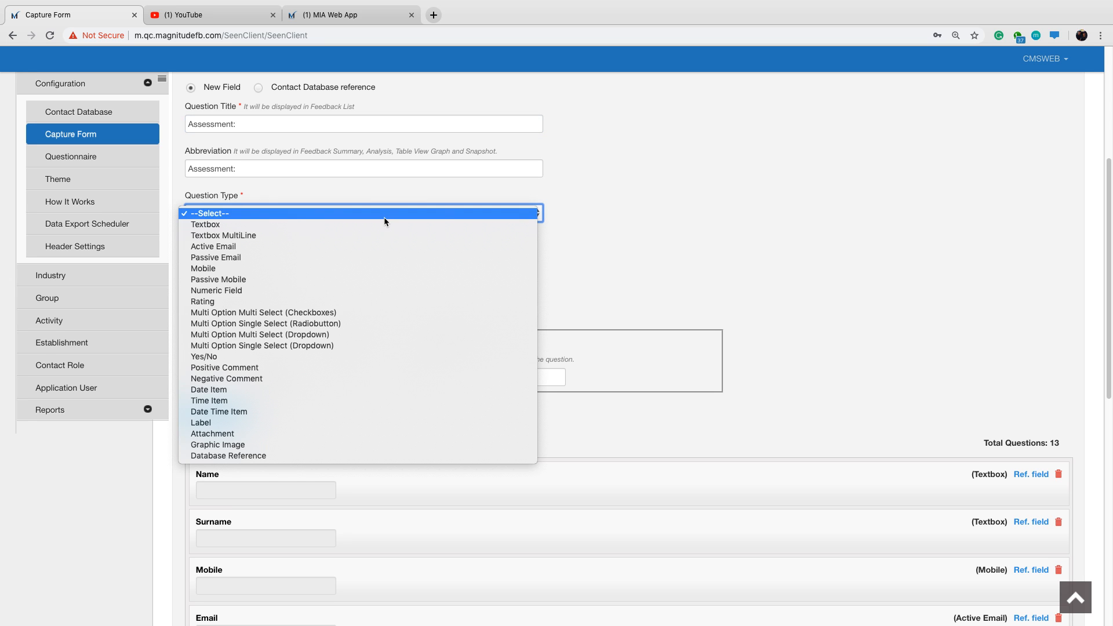
click(326, 422)
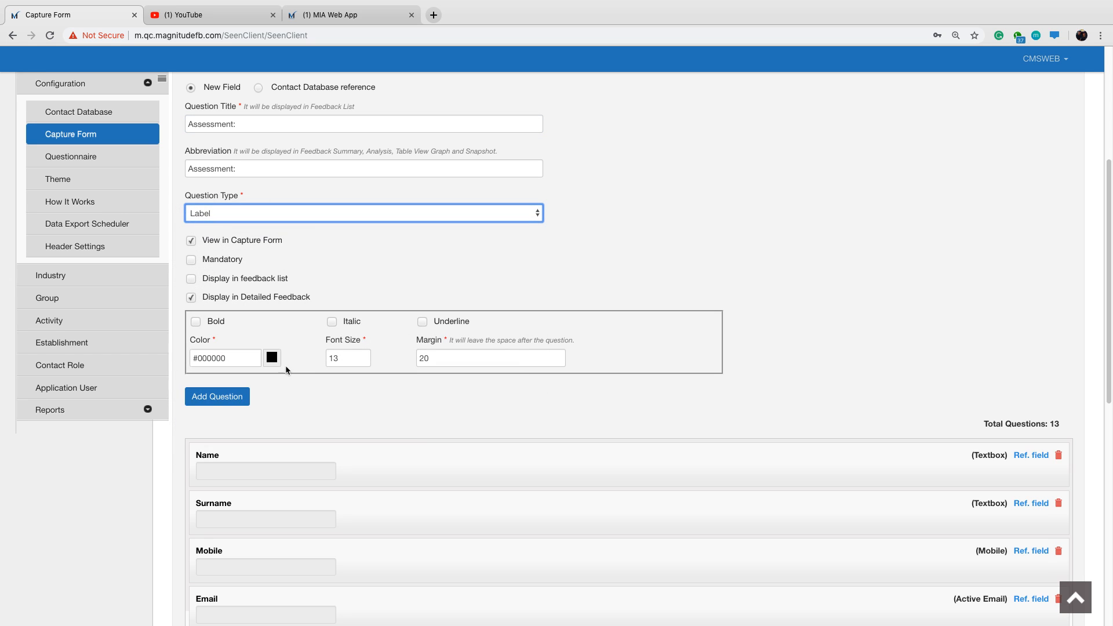
Format the Assessment label as bold, blue and font size 15, and add it to the capture form's questions.
click(196, 323)
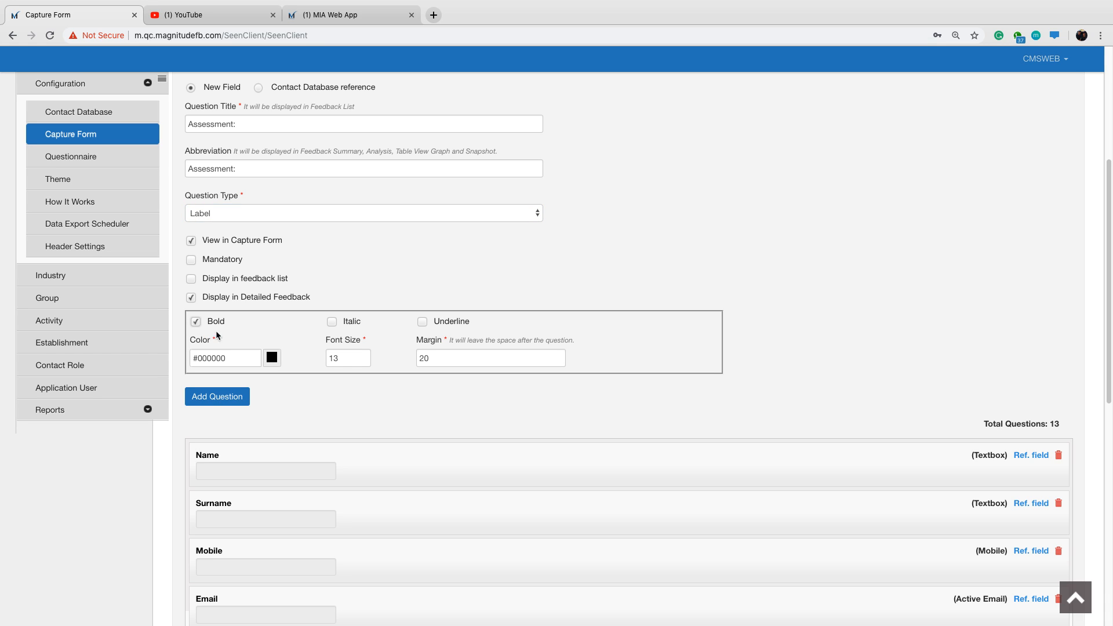
click(343, 358)
key(BackSpace)
text(5)
drag(230, 359, 205, 361)
text(55aff)
click(472, 257)
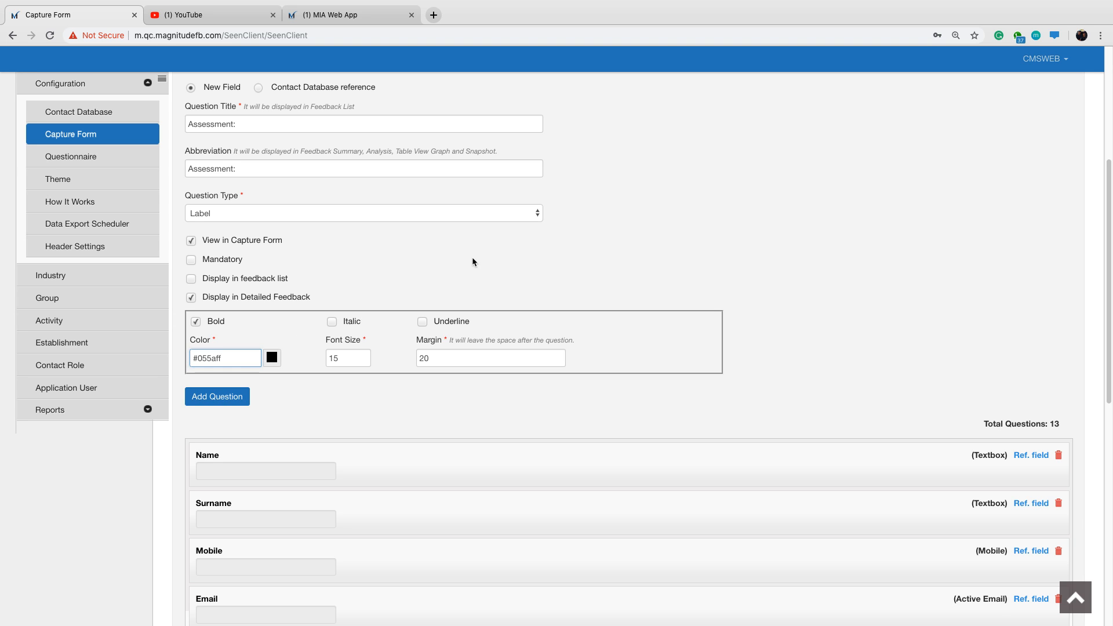
click(244, 402)
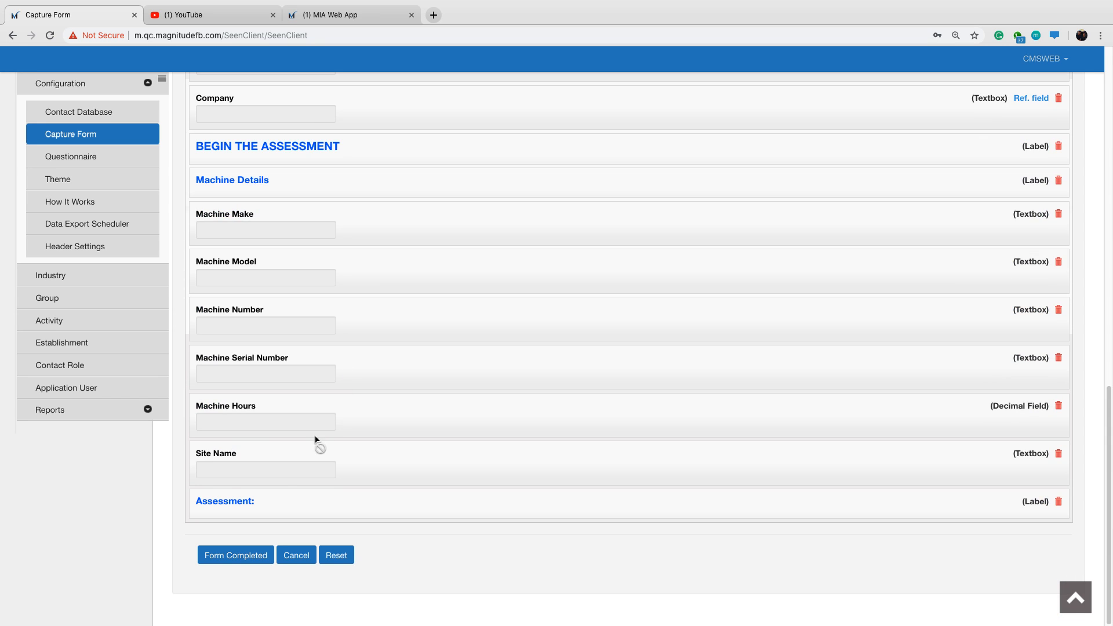
Consult question 7's key capture items in the MIA Web App, and title a new capture form field "Where any issues discovered on this machine?".
scroll(284, 233, up, 8)
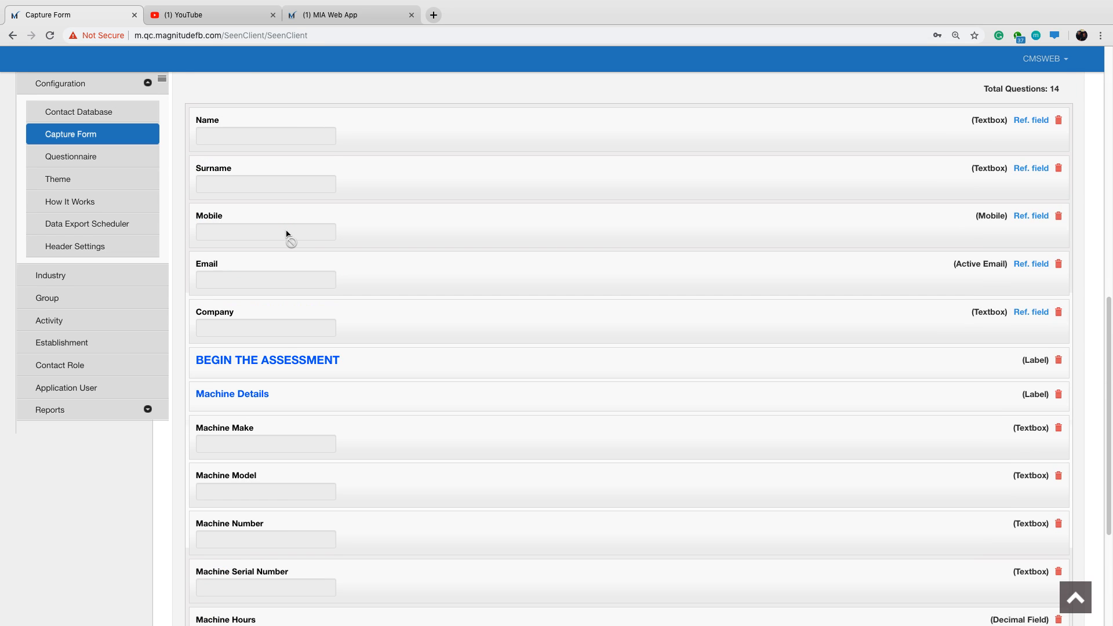
scroll(653, 173, up, 3)
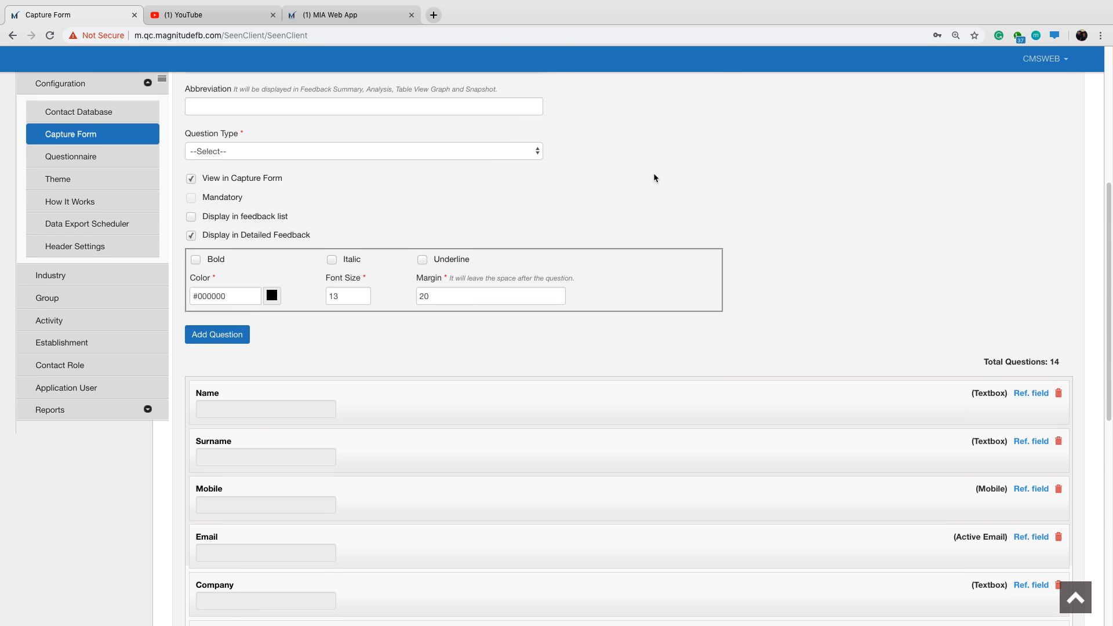
click(299, 149)
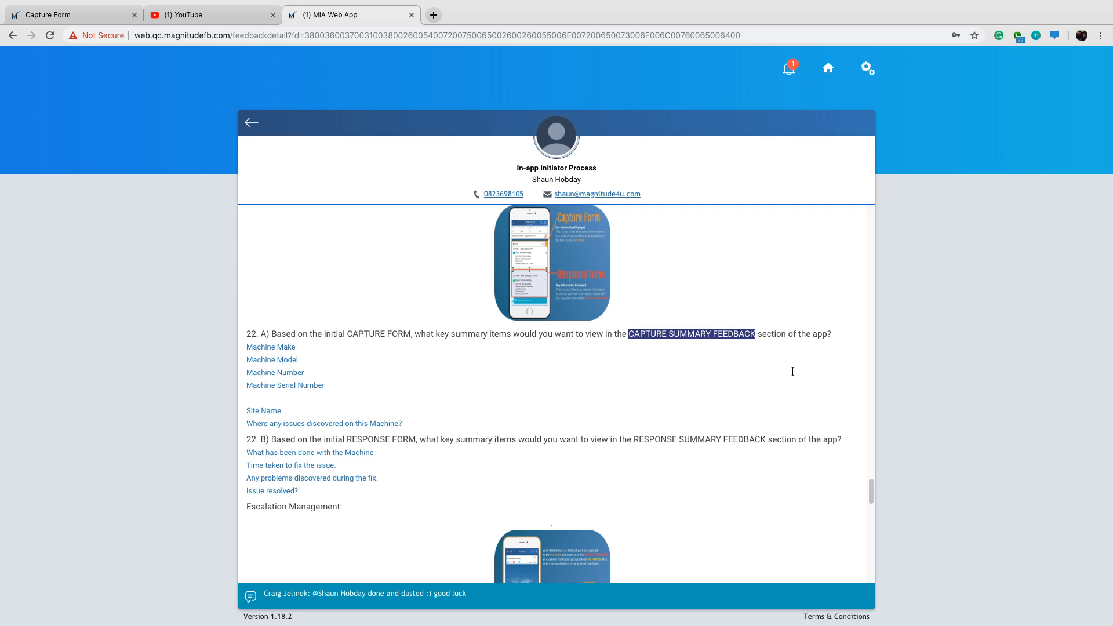
click(373, 11)
drag(871, 493, 874, 335)
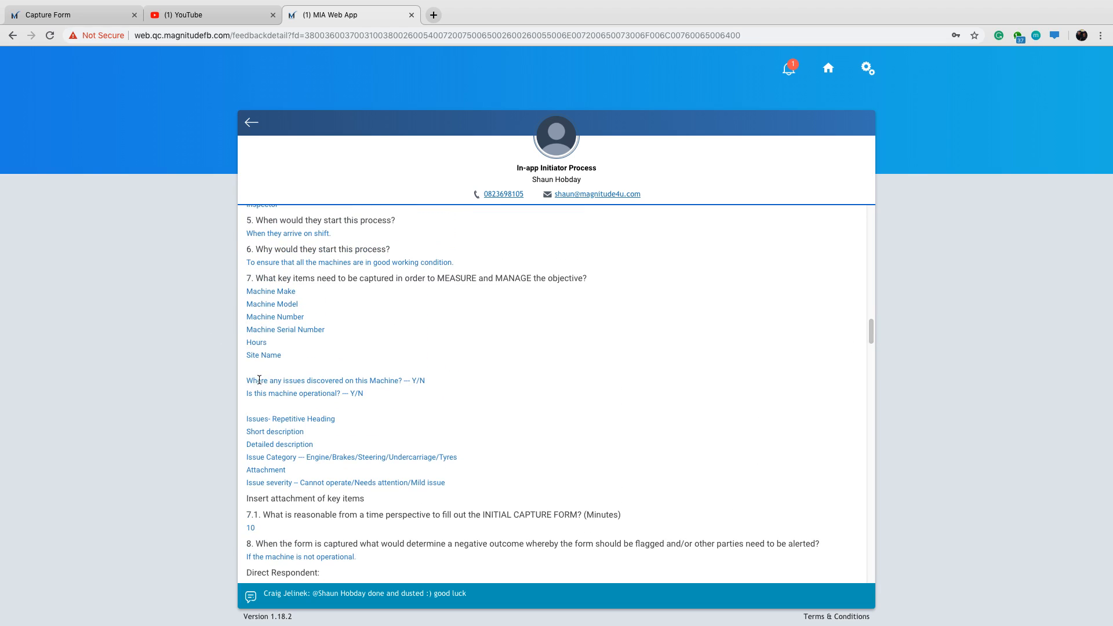
click(57, 12)
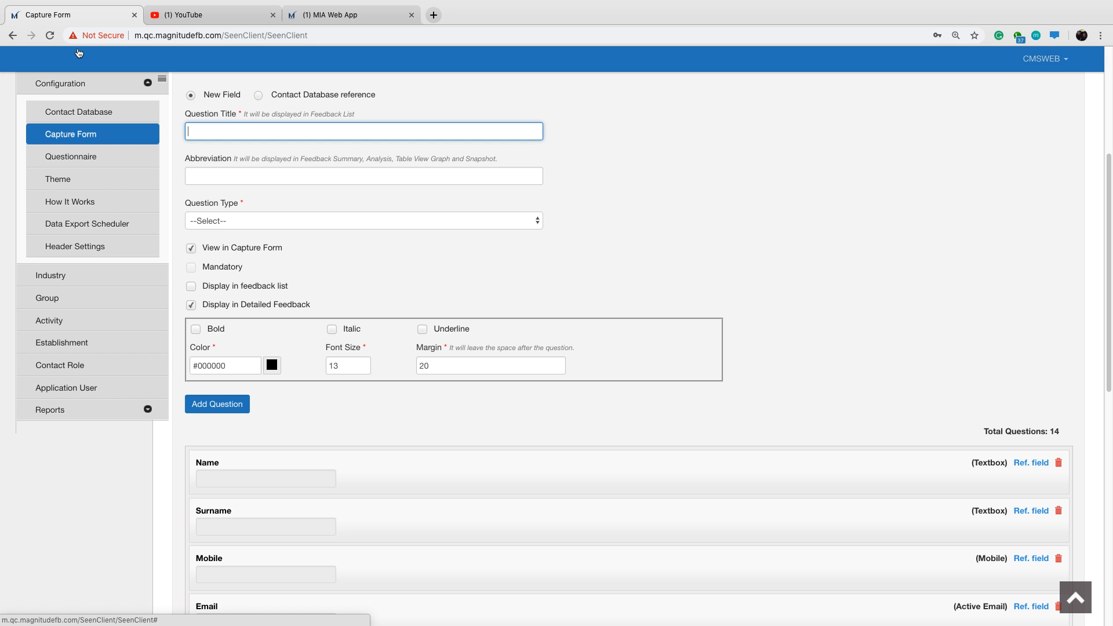
text(Are)
key(BackSpace)
key(BackSpace)
key(BackSpace)
key(BackSpace)
text(Where any issues discovered on this amchine)
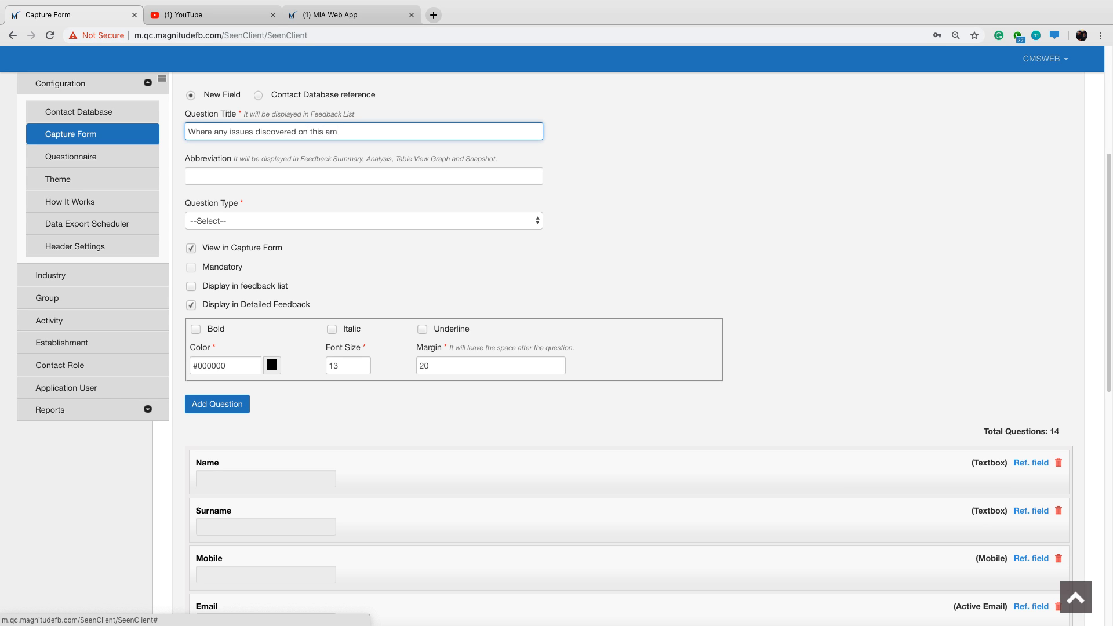
key(BackSpace)
key(BackSpace)
key(BackSpace)
key(BackSpace)
key(BackSpace)
key(BackSpace)
key(BackSpace)
text(machine?)
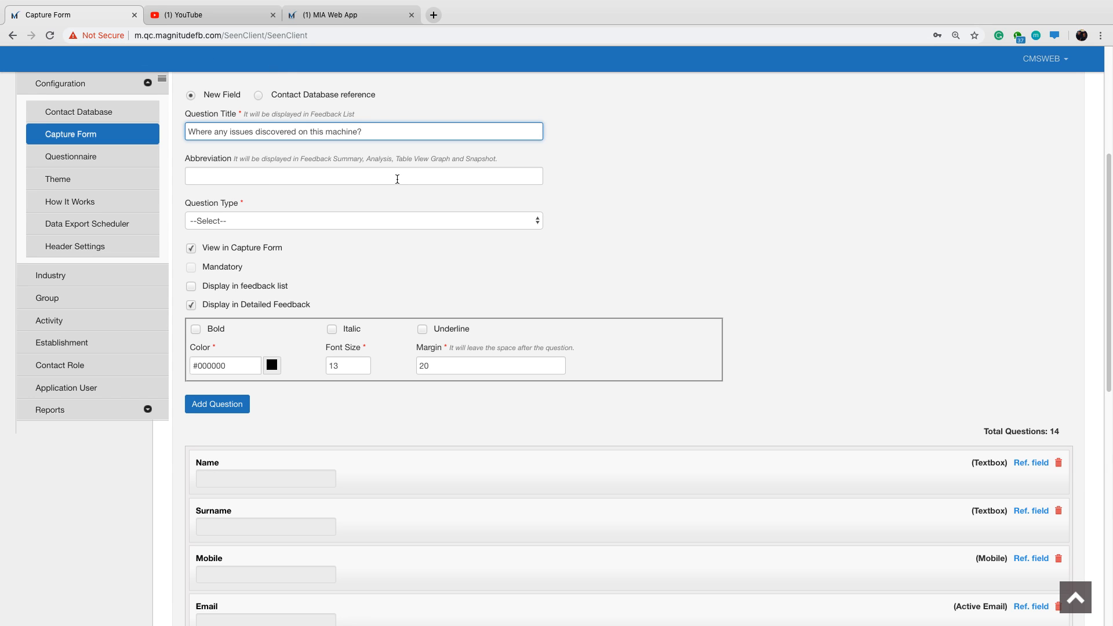
Abbreviate the machine issues question to "Issues" and set its question type to Multi Option Single Select (Radiobutton).
click(374, 173)
key(super+a)
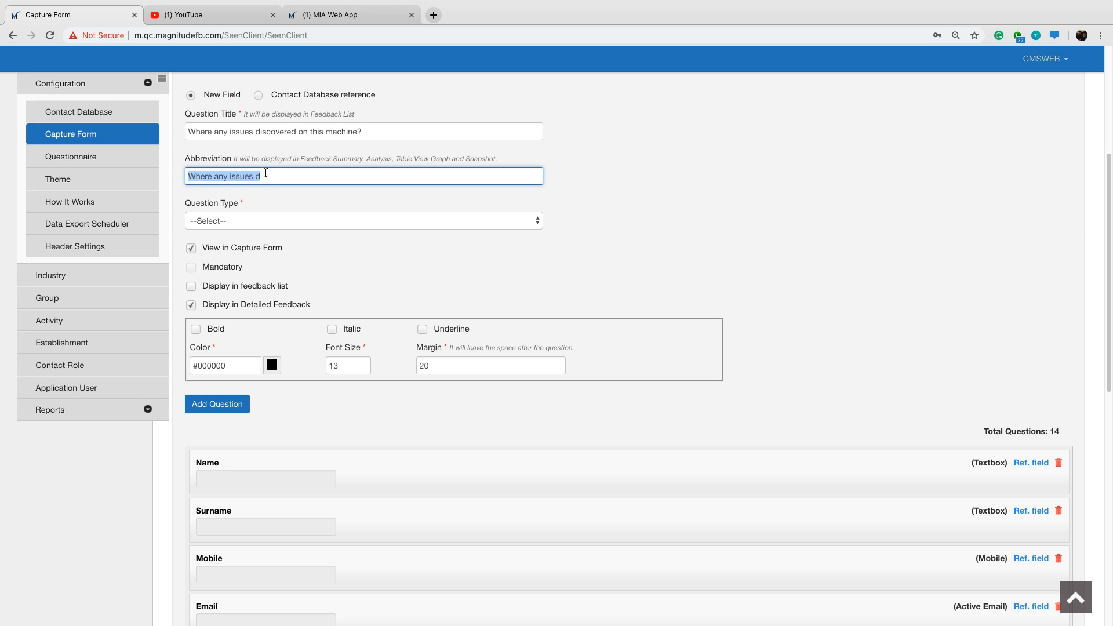
text(Issues)
click(302, 220)
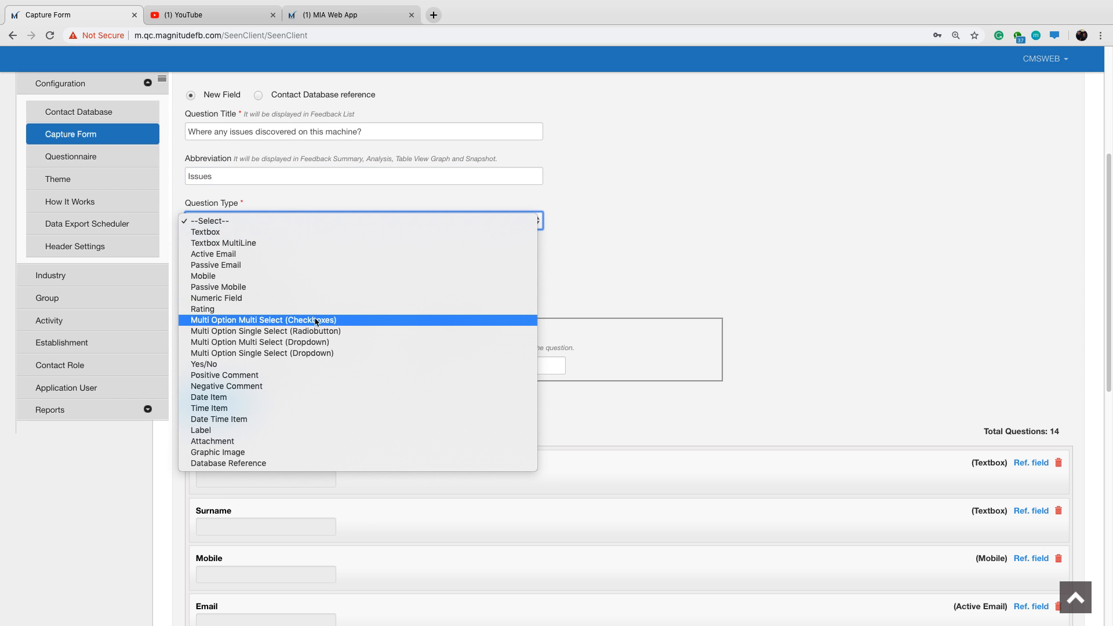
click(323, 331)
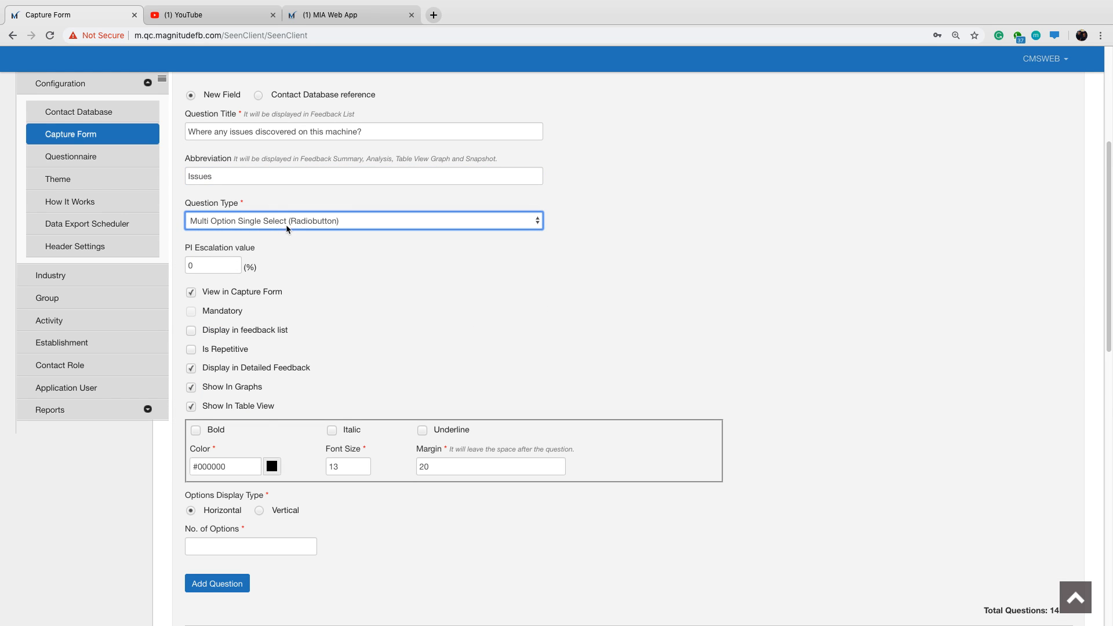
Enable Display in feedback list for the Issues question and review its Show In Graphs and Show In Table View settings.
drag(203, 330, 288, 329)
click(191, 330)
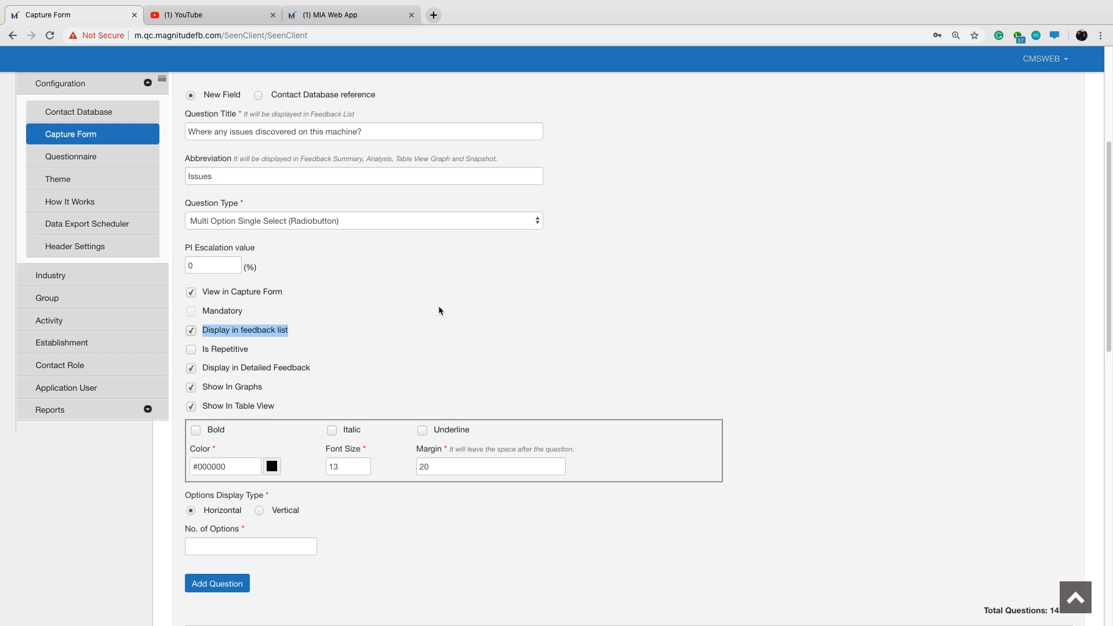
click(440, 307)
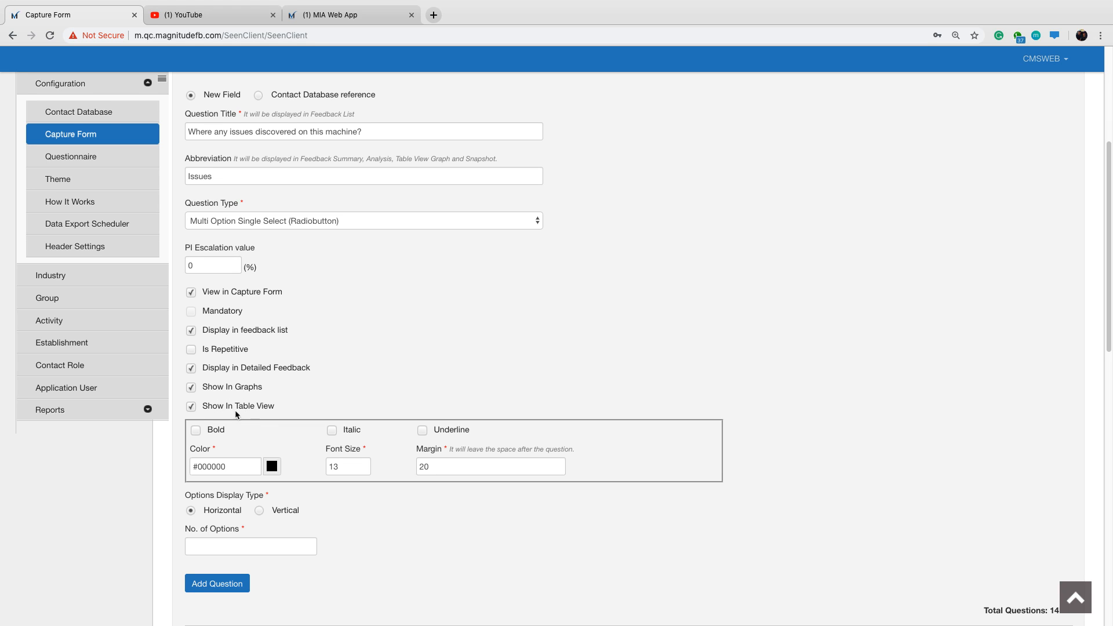
drag(235, 389, 261, 389)
drag(235, 406, 263, 390)
click(372, 365)
drag(239, 406, 272, 406)
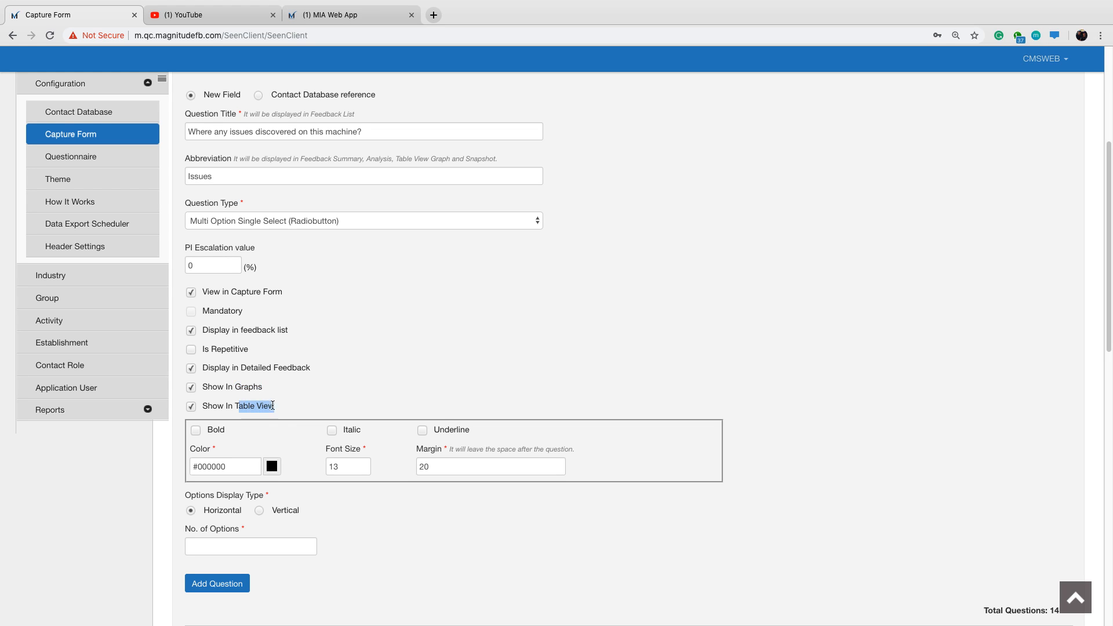
click(357, 385)
Set the number of options for the Issues radiobutton question to 2.
scroll(271, 361, down, 1)
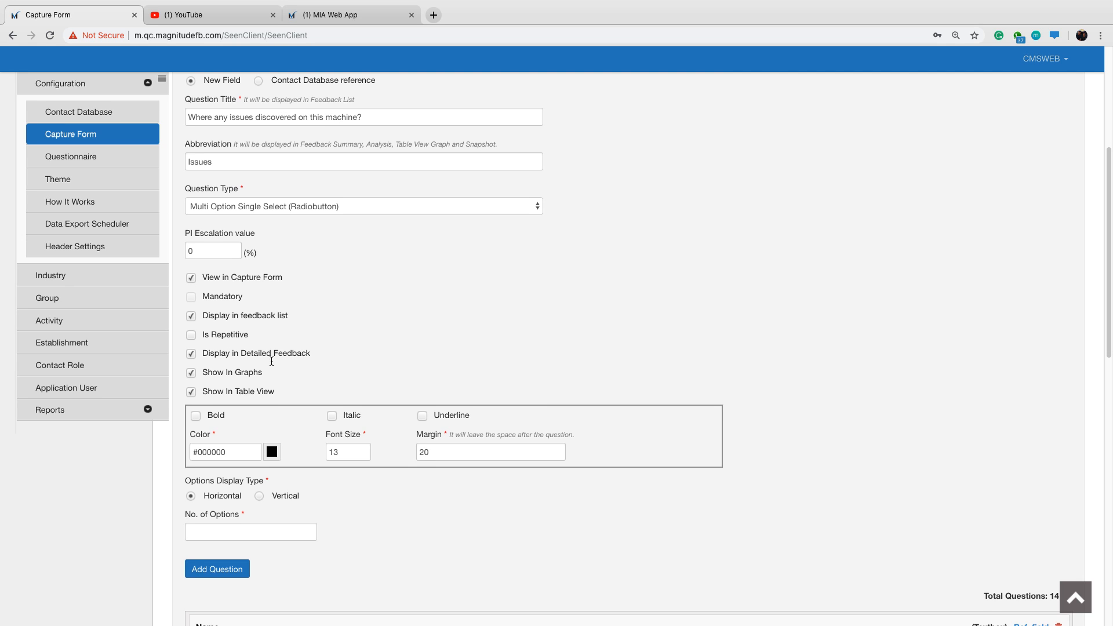
scroll(270, 362, down, 1)
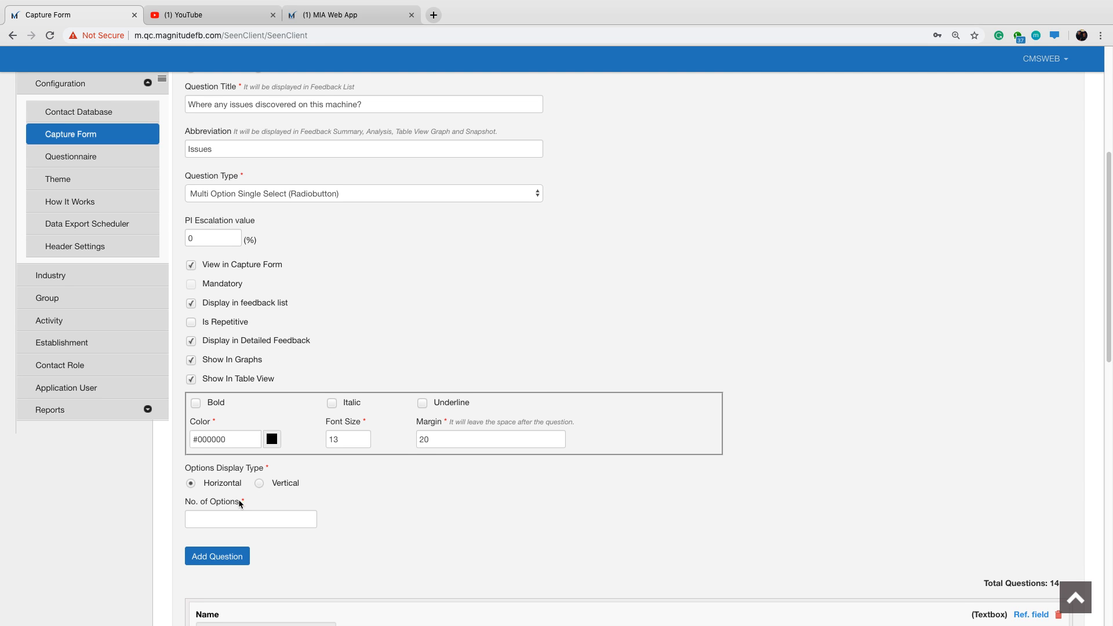
scroll(241, 504, down, 1)
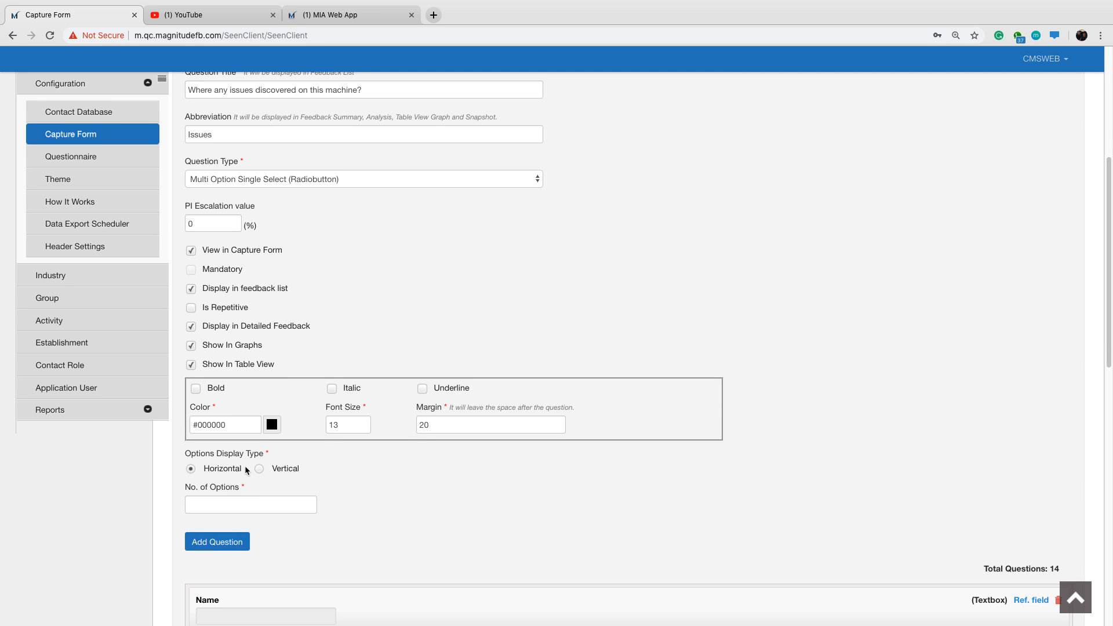
click(223, 504)
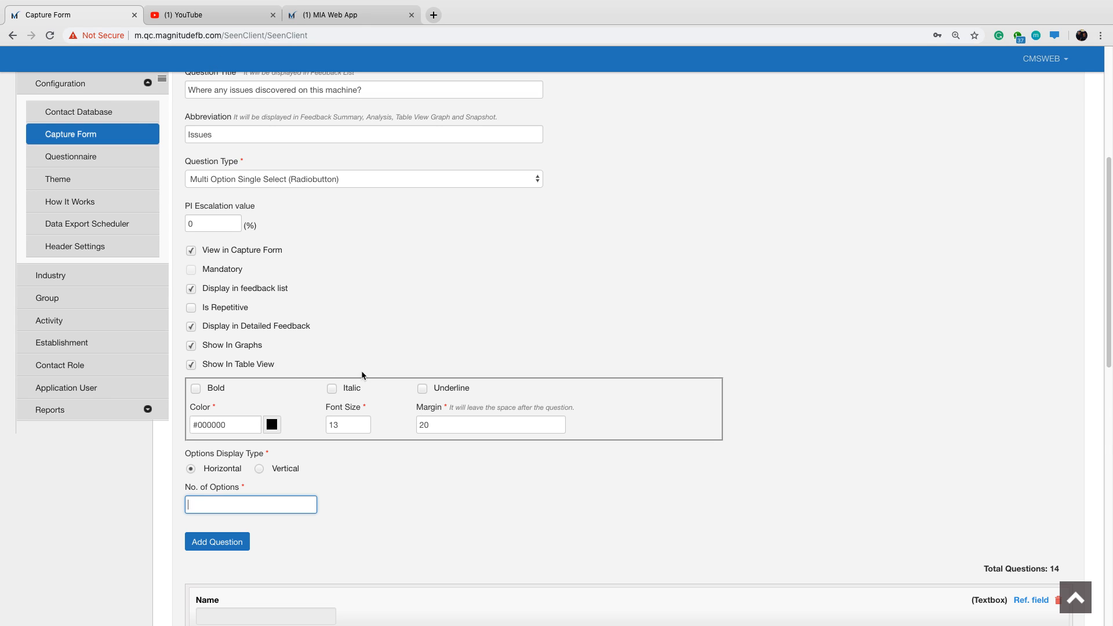
text(2)
key(Tab)
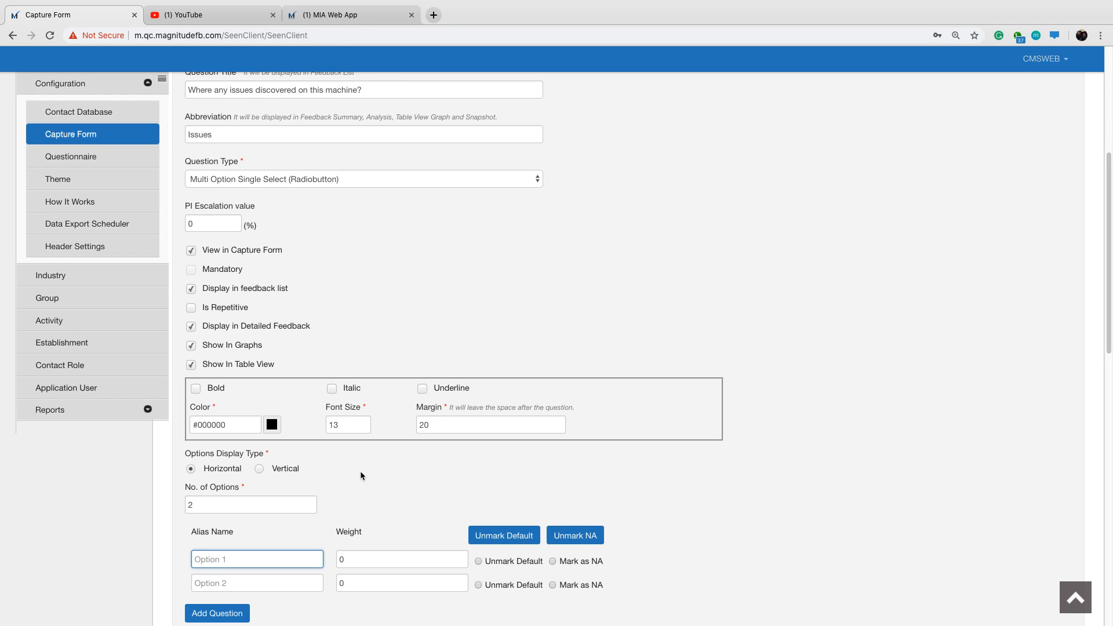
Define the Issues options as Yes with weight 0 and No with weight 100, and add the question.
scroll(360, 471, down, 2)
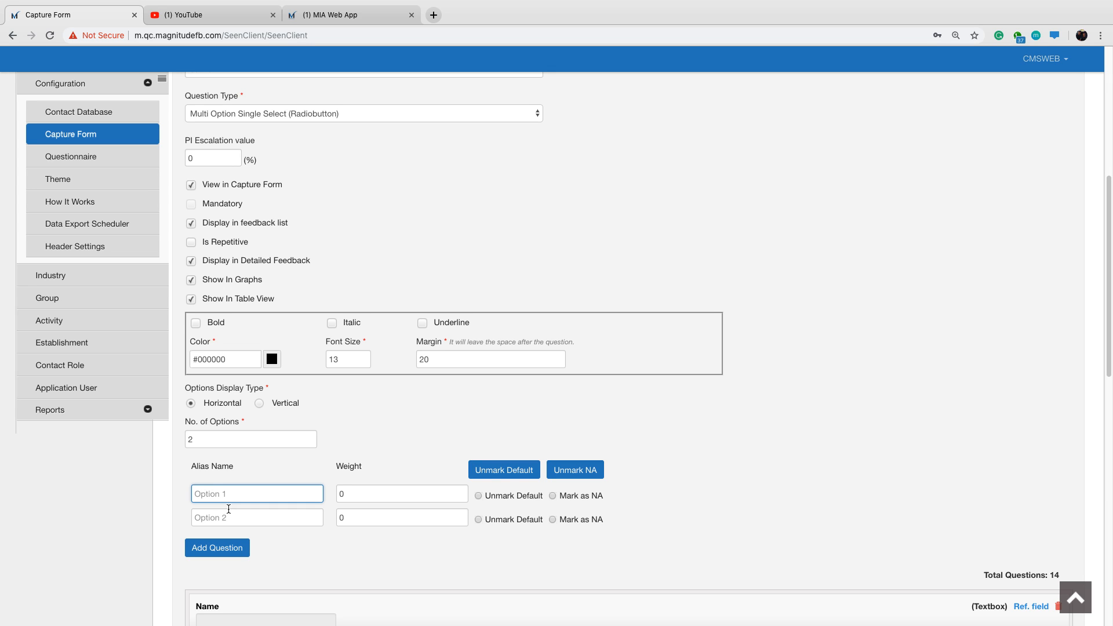
text(Yes)
key(Tab)
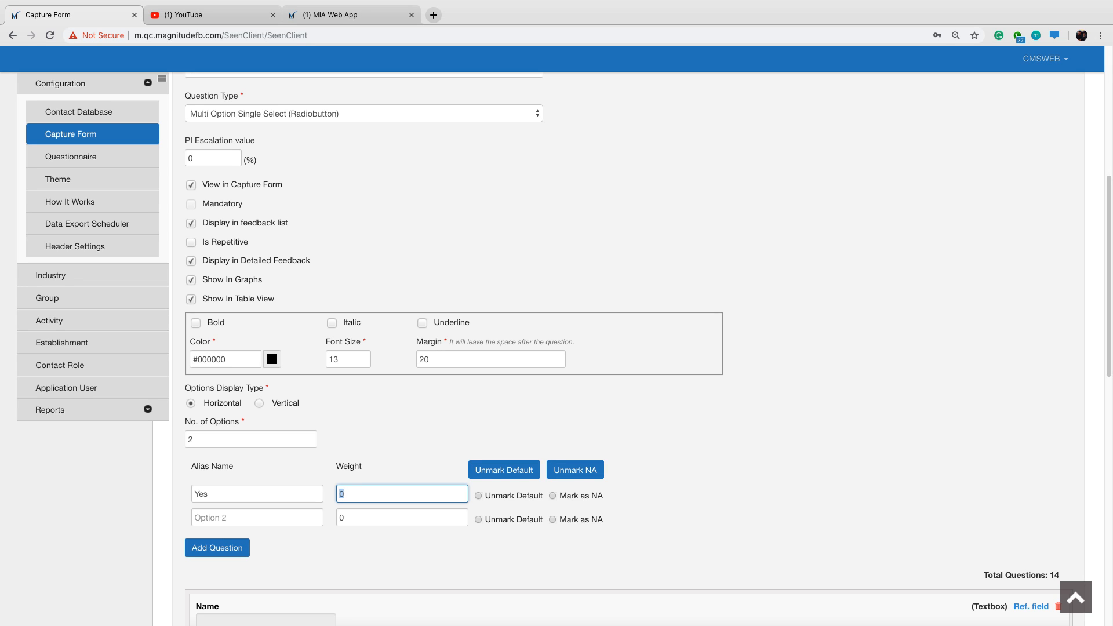
text(0)
key(Tab)
key(Tab)
key(Tab)
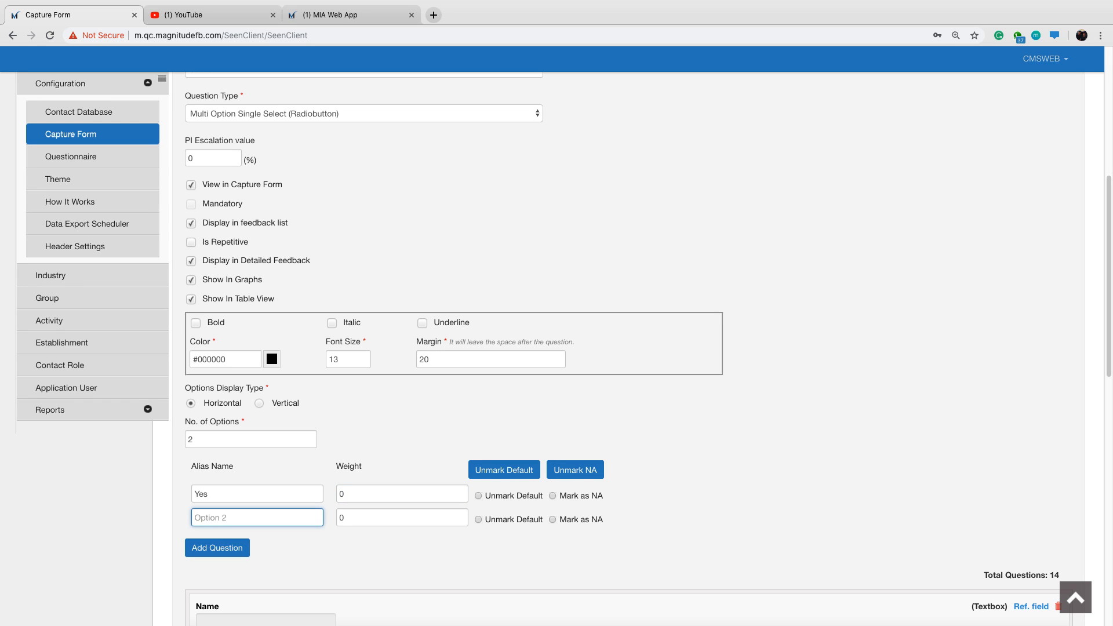
text(No)
key(Tab)
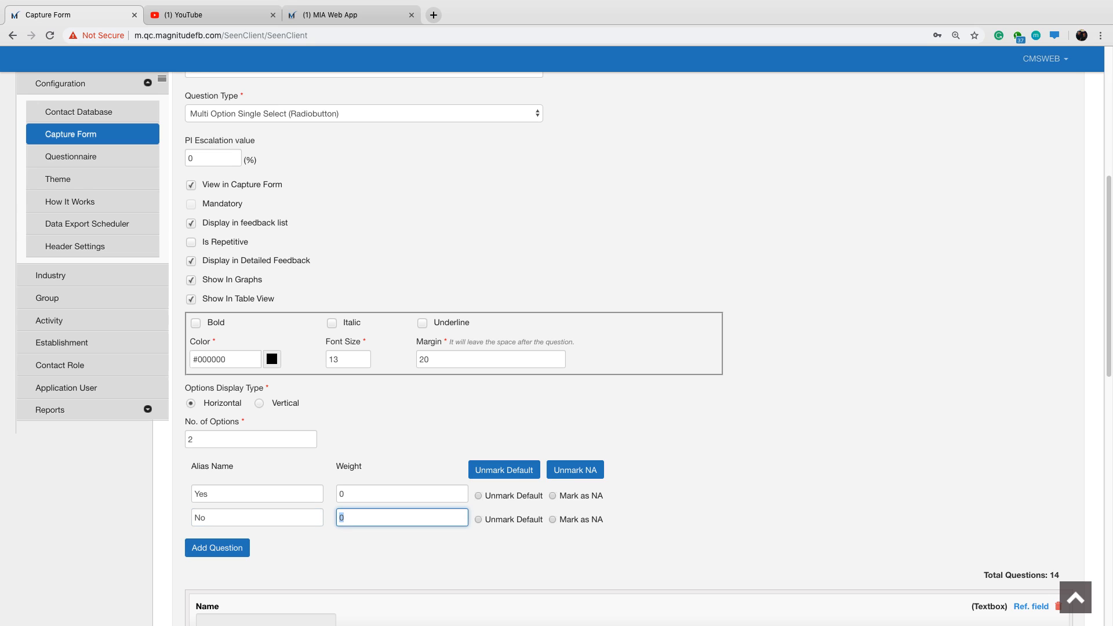
text(100)
click(443, 418)
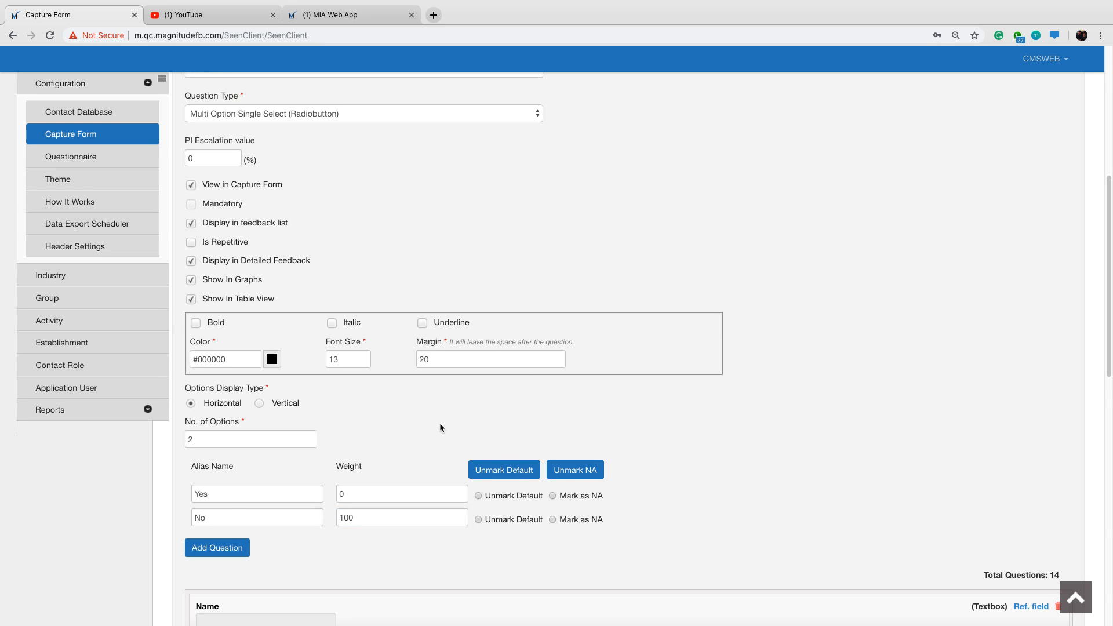
click(222, 556)
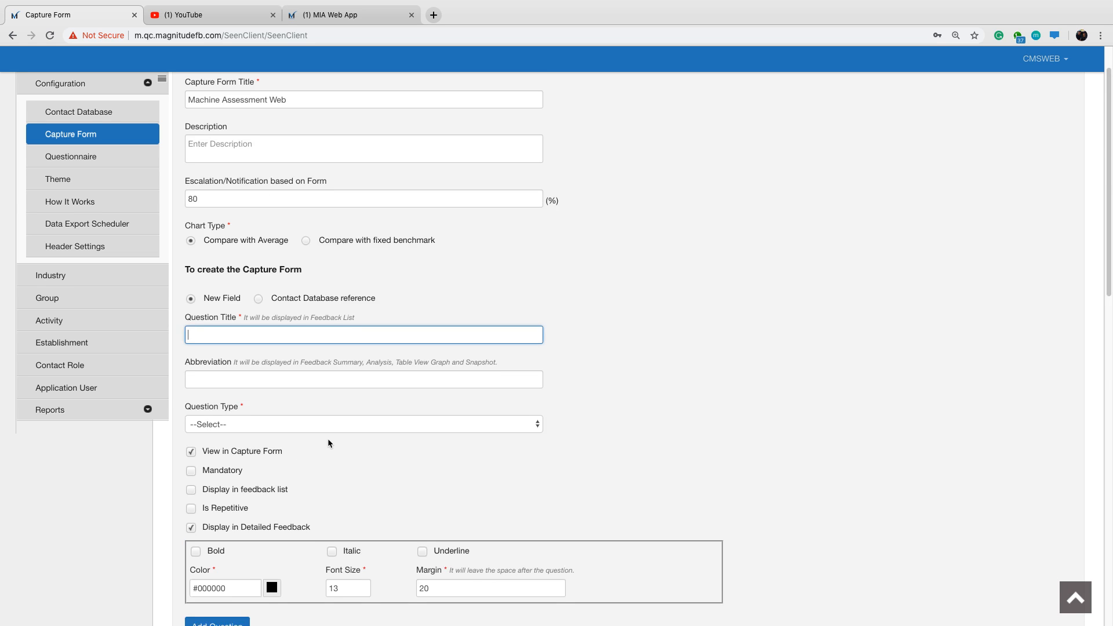
Check the added Issues question in the form and title the next new field "Is the machine operational?".
scroll(328, 439, down, 10)
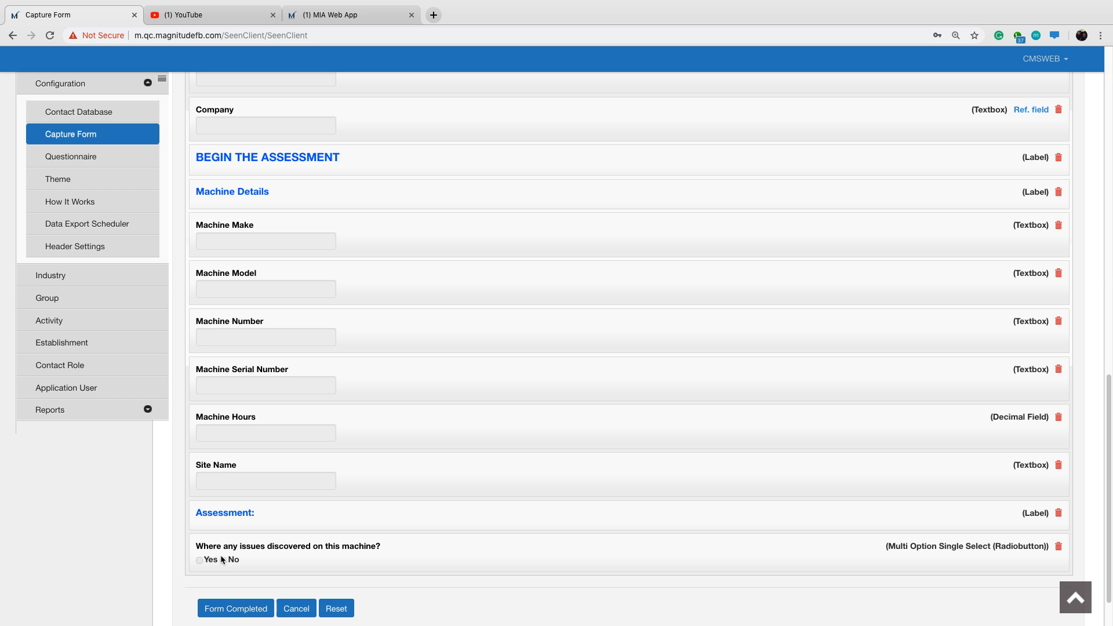
scroll(307, 440, up, 8)
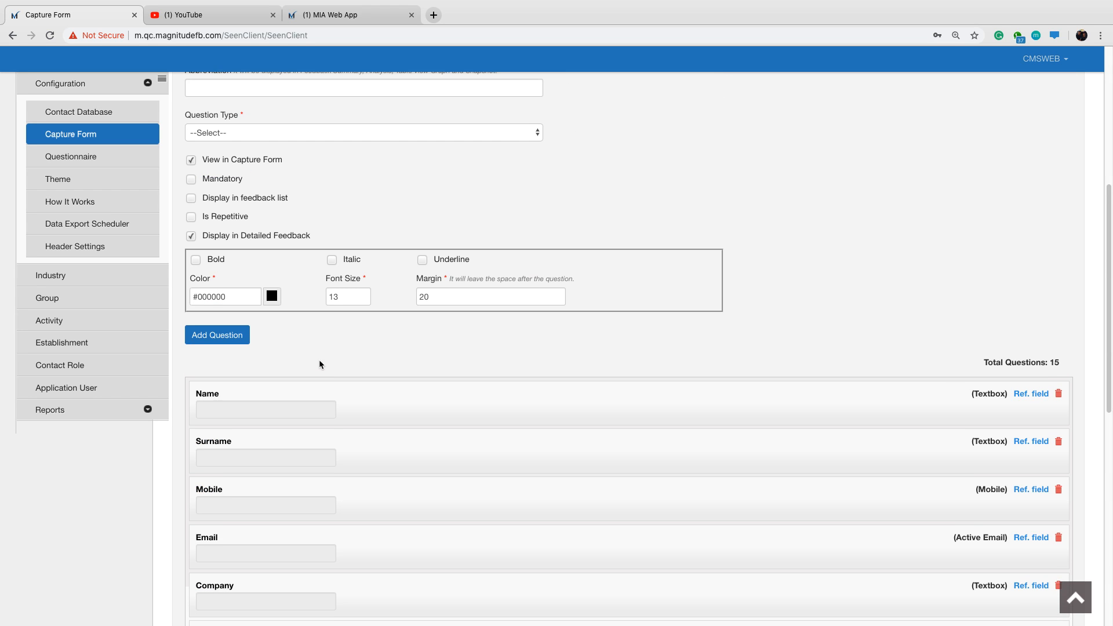
scroll(540, 261, up, 2)
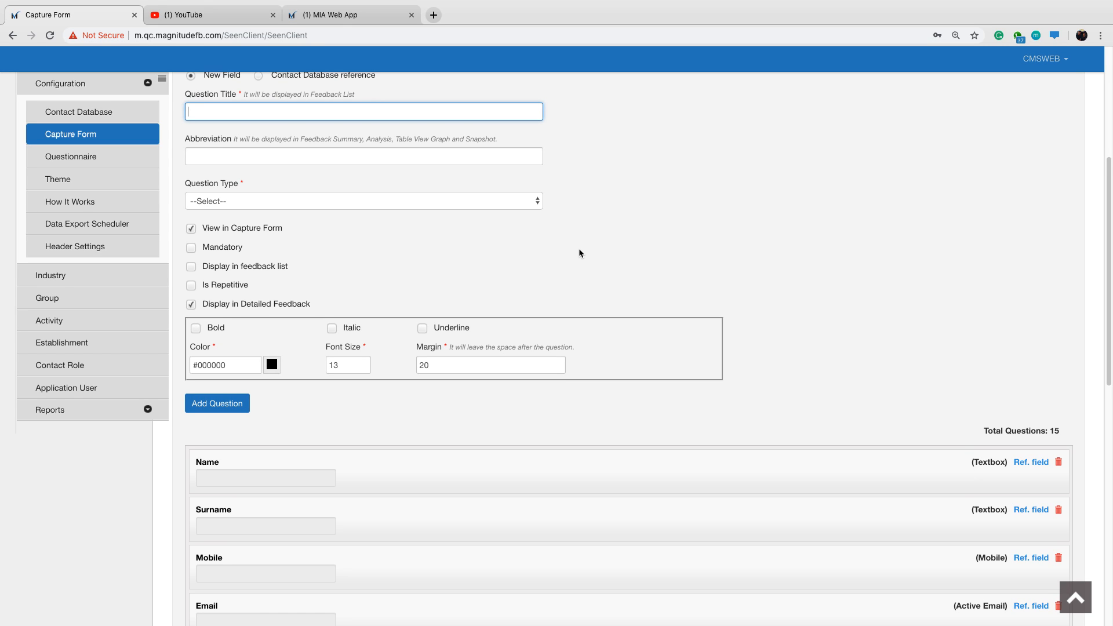
text(Is the machine operational?)
click(601, 188)
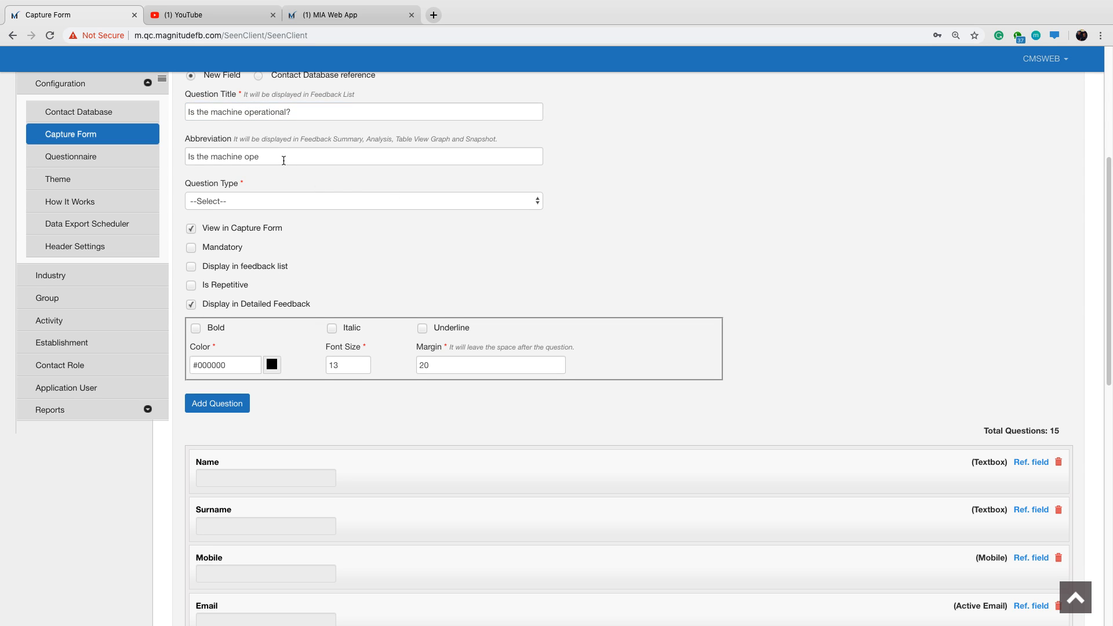
Abbreviate the machine operational question to "Operational" and set its question type to Multi Option Single Select (Radiobutton).
drag(271, 159, 183, 158)
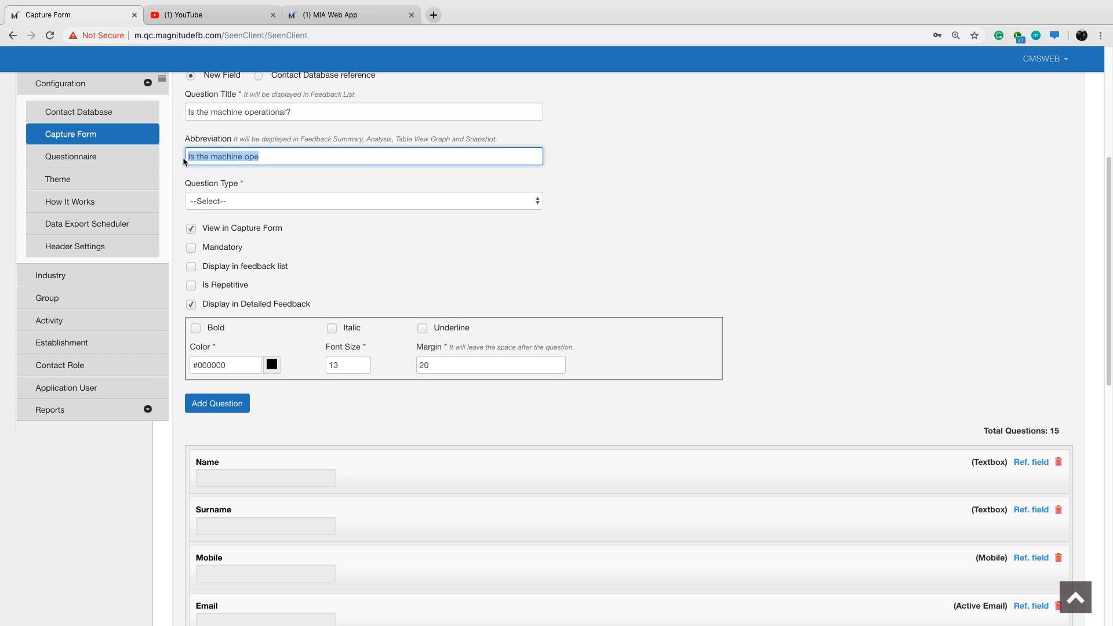
text(Operational)
click(262, 201)
click(308, 309)
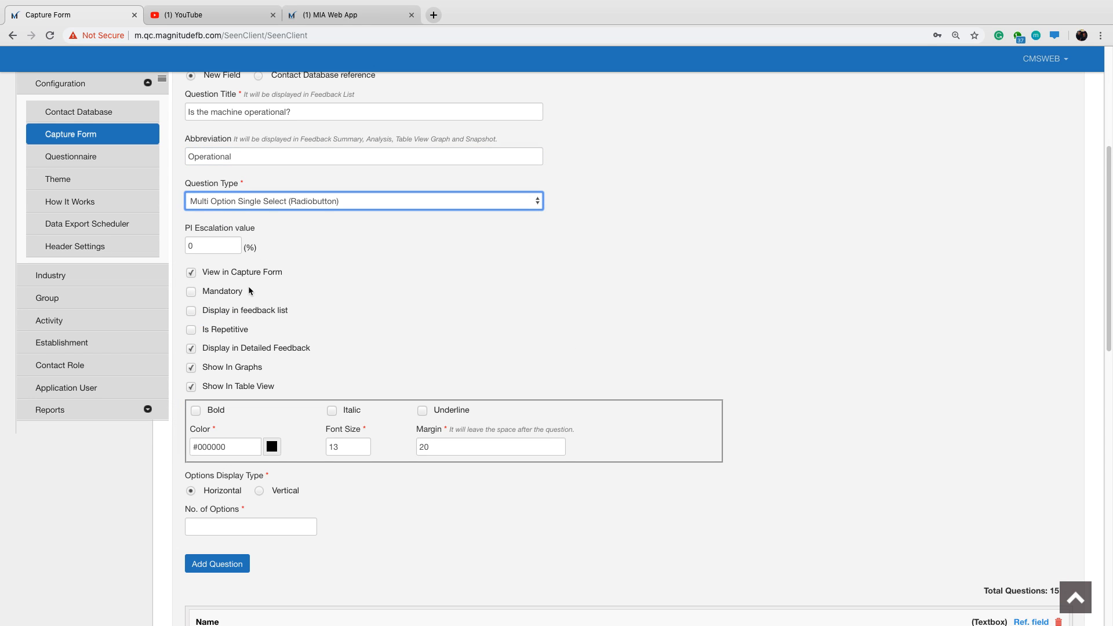
Enable Display in feedback list for the Operational question and set its number of options to 2.
click(192, 312)
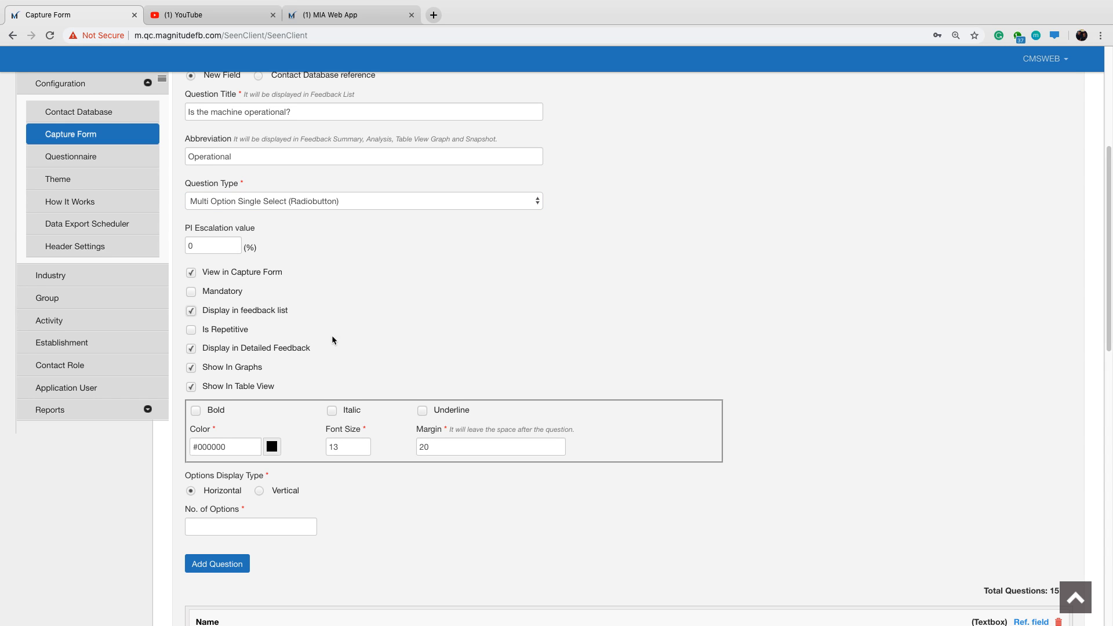
scroll(347, 302, down, 2)
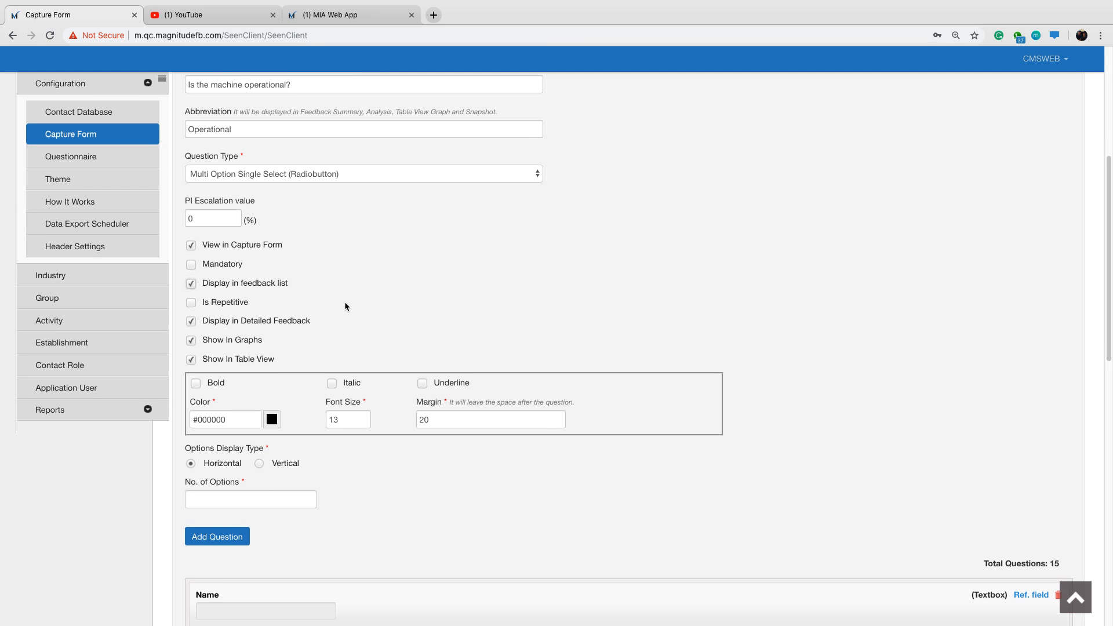
click(258, 489)
text(2)
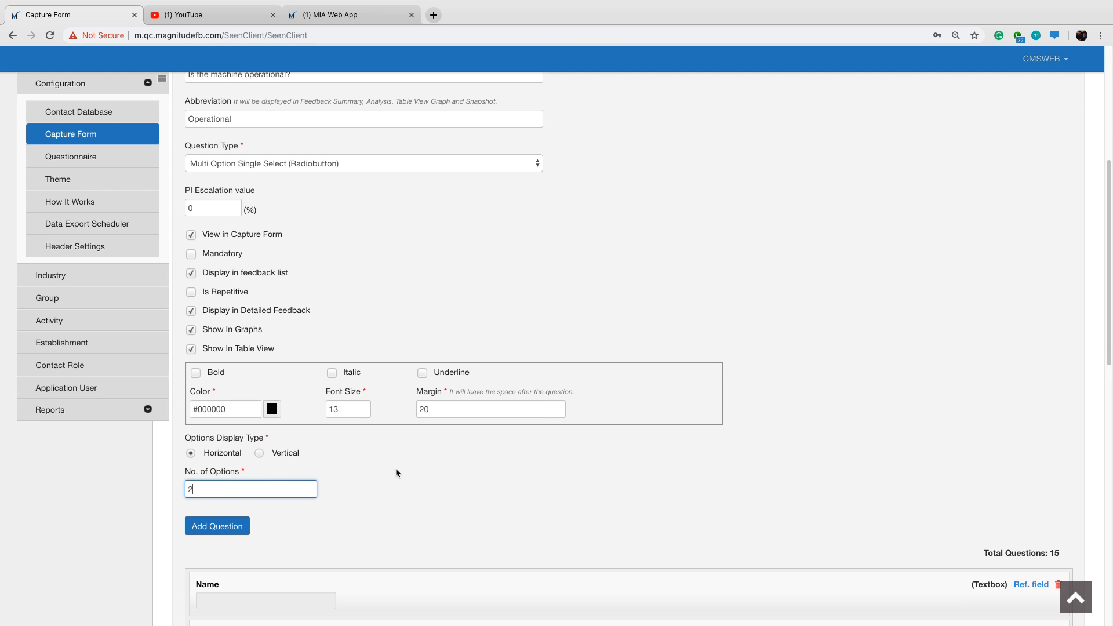
key(Tab)
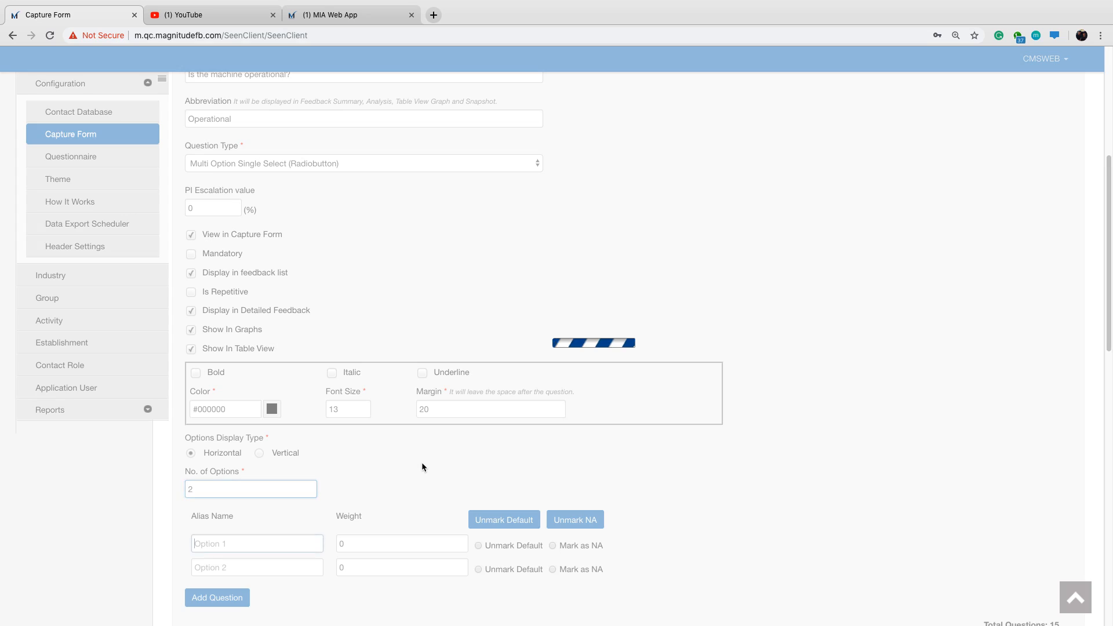
Name the two options of the Operational question Yes and No.
scroll(422, 464, down, 1)
text(YES)
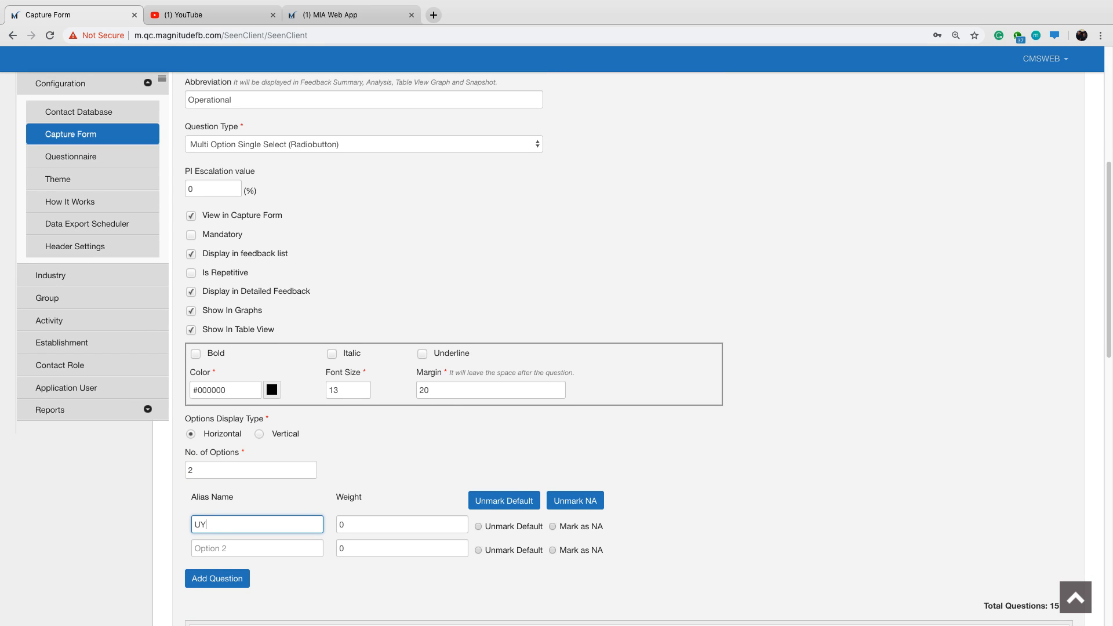
key(BackSpace)
key(BackSpace)
key(BackSpace)
text(Yes)
key(Tab)
key(Tab)
key(Tab)
key(Tab)
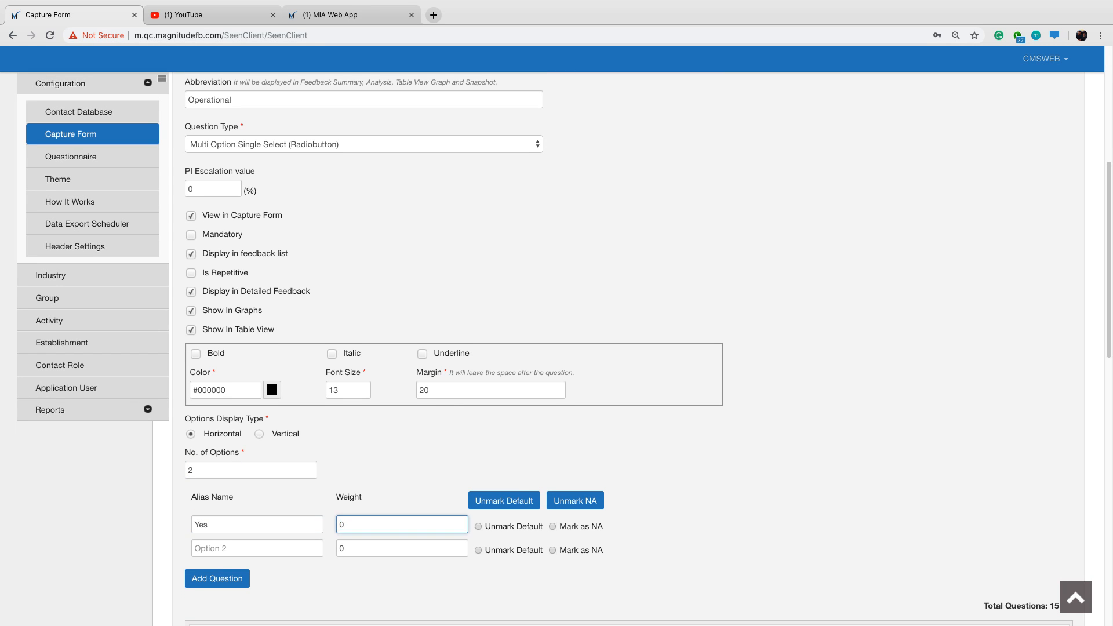
text(No)
key(Tab)
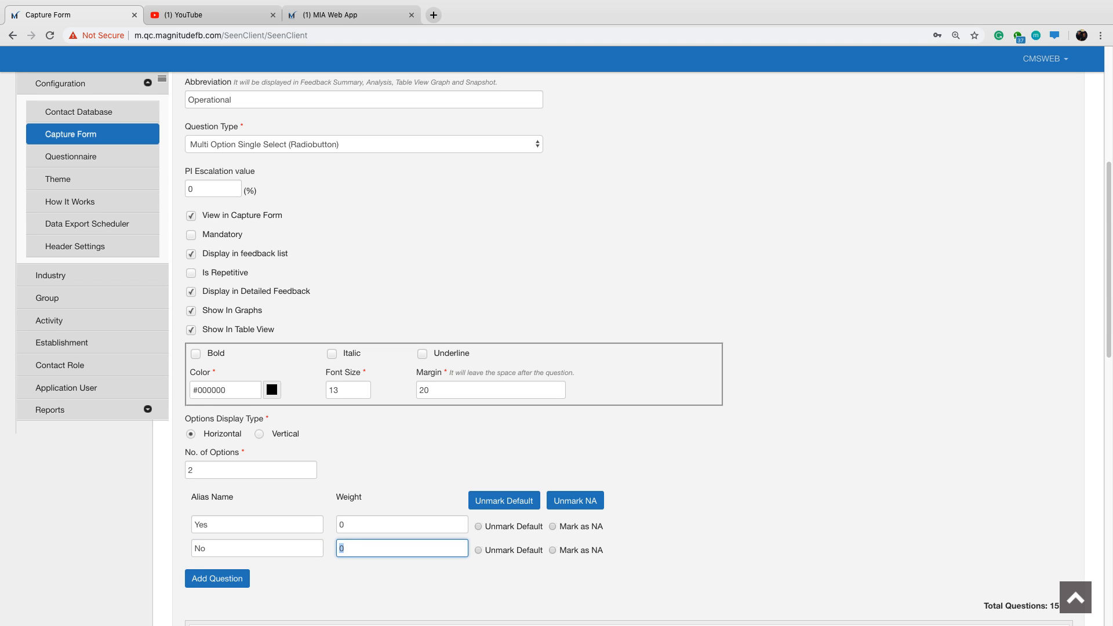
Set the weight of Yes to 100 and of No to 0, and add the Operational question to the form.
text(100)
key(BackSpace)
key(BackSpace)
key(BackSpace)
text(0)
click(340, 528)
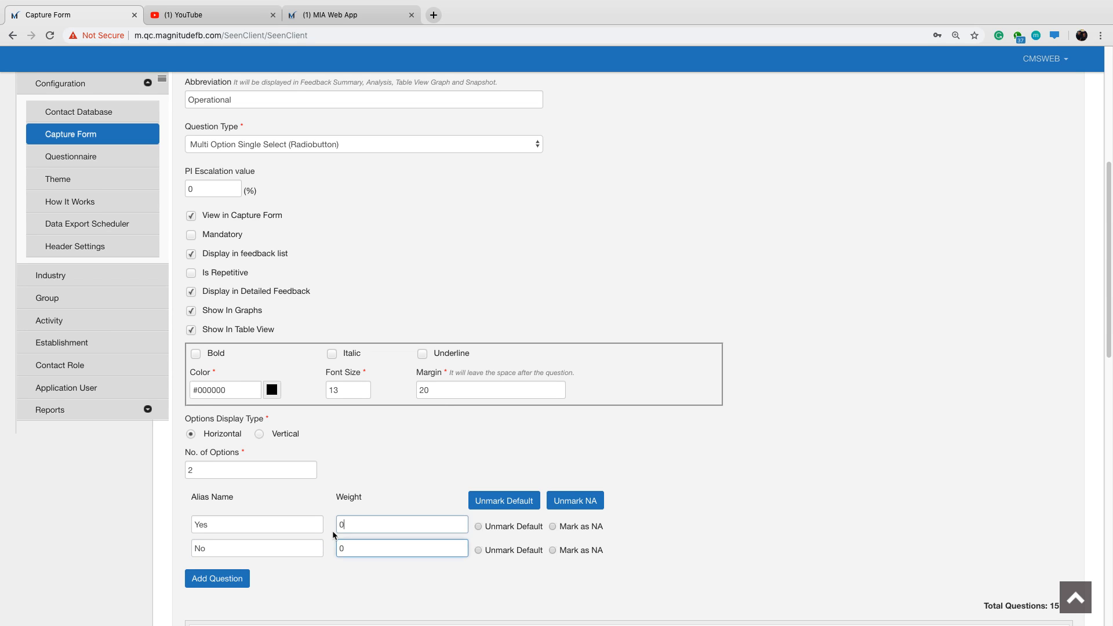
key(BackSpace)
text(100)
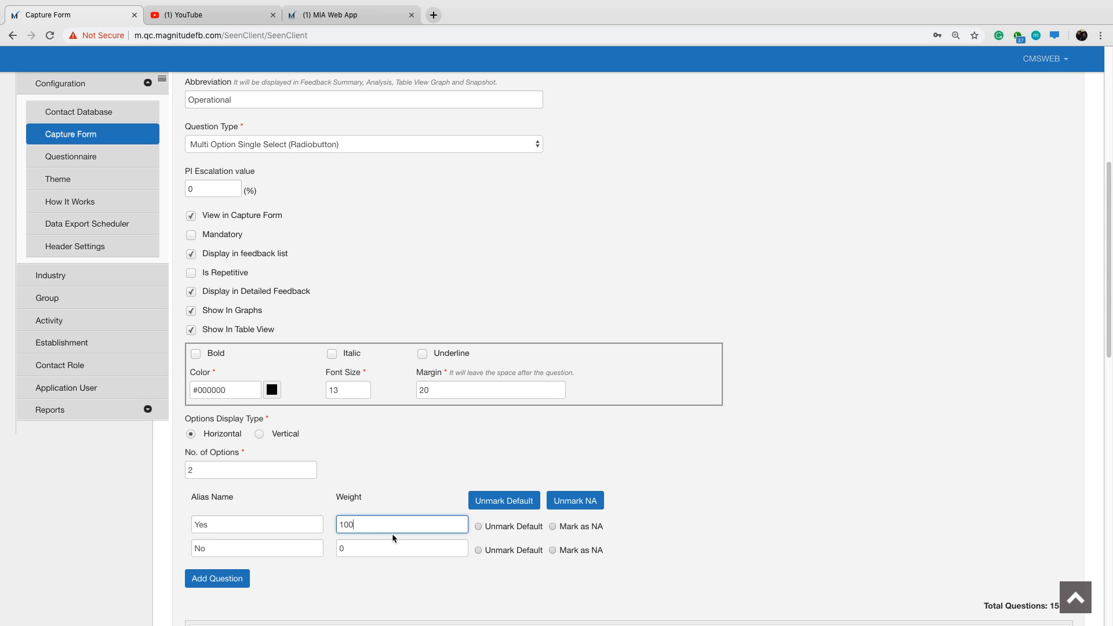
click(215, 579)
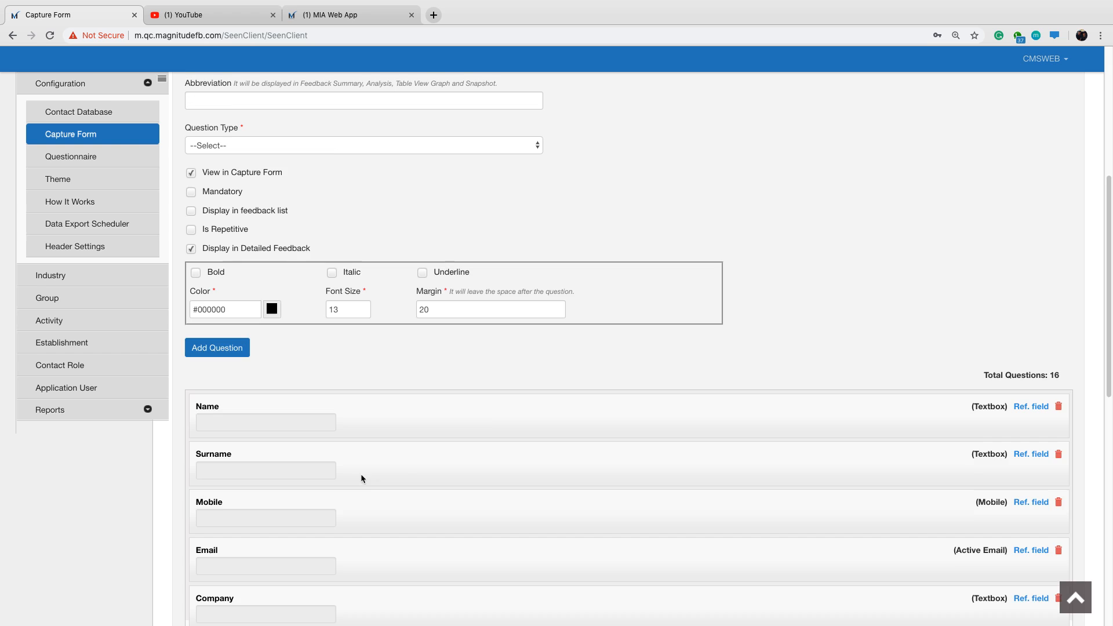
Title a new field "Issues" with the same abbreviation and set its question type to Label.
scroll(486, 427, down, 5)
scroll(487, 429, down, 4)
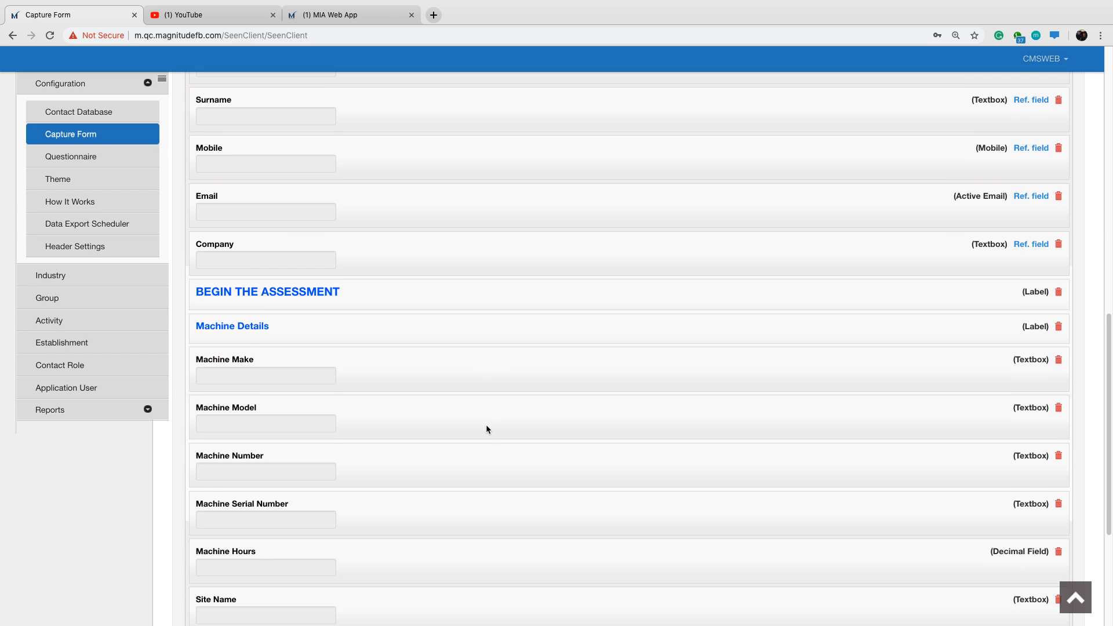
scroll(486, 424, down, 1)
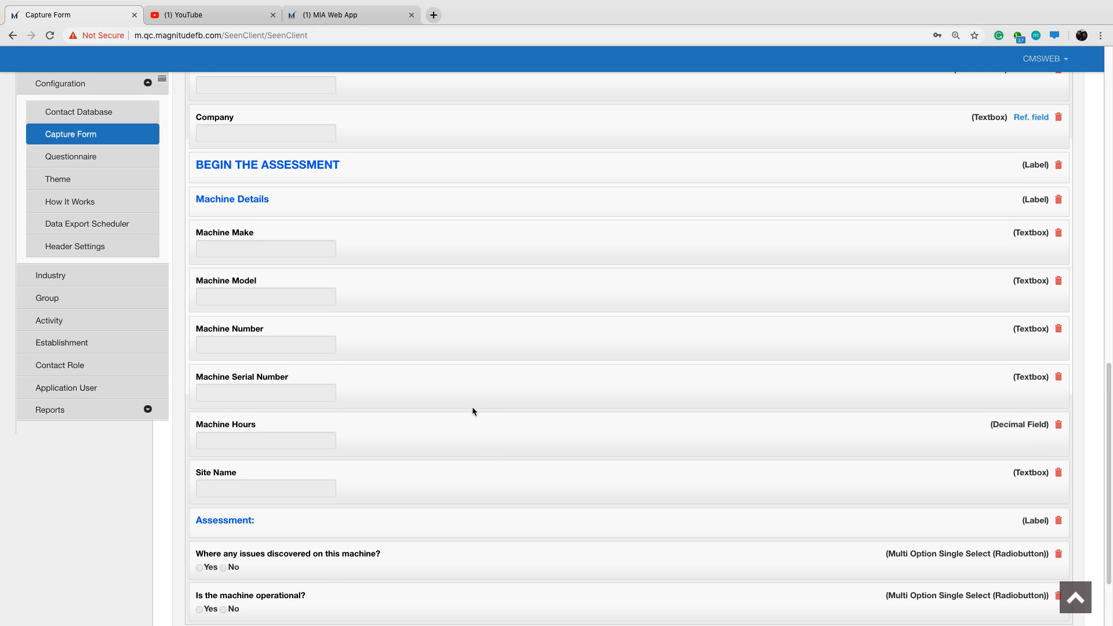
scroll(472, 406, down, 1)
scroll(380, 308, up, 10)
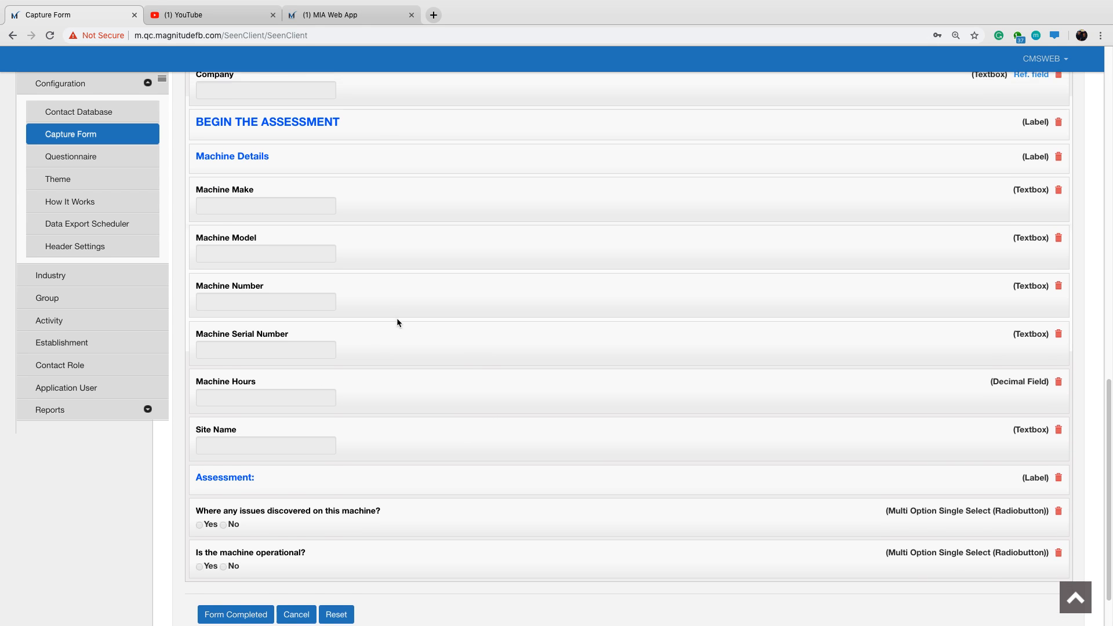
scroll(400, 295, up, 3)
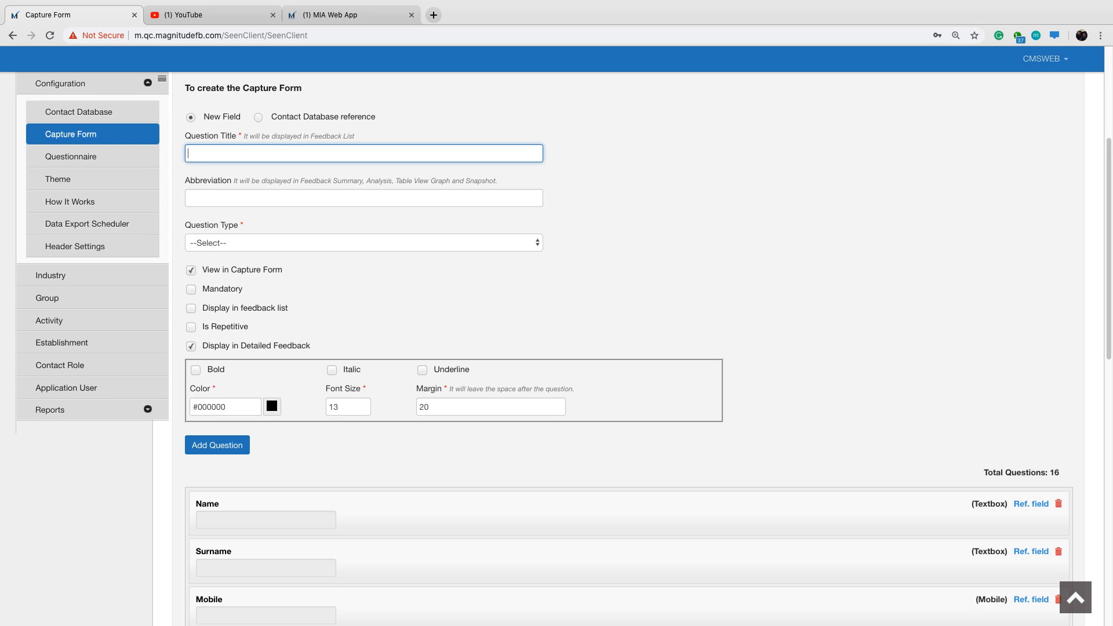
text(Issues)
click(512, 244)
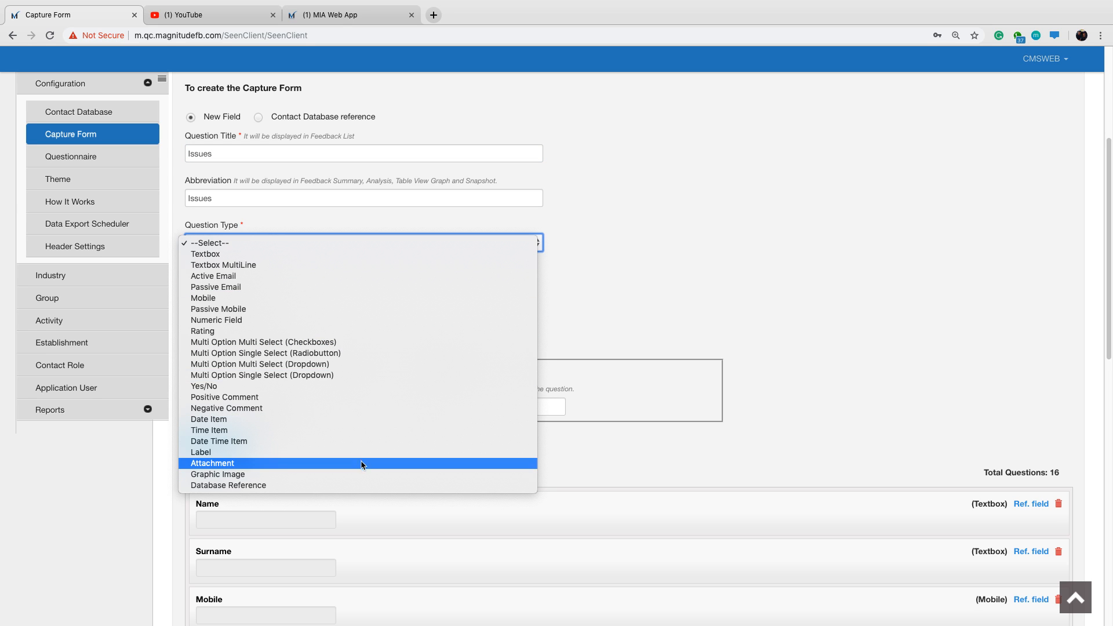
key(Escape)
key(l)
Format the Issues label as bold, font size 15 and blue, and add it to the form.
click(196, 351)
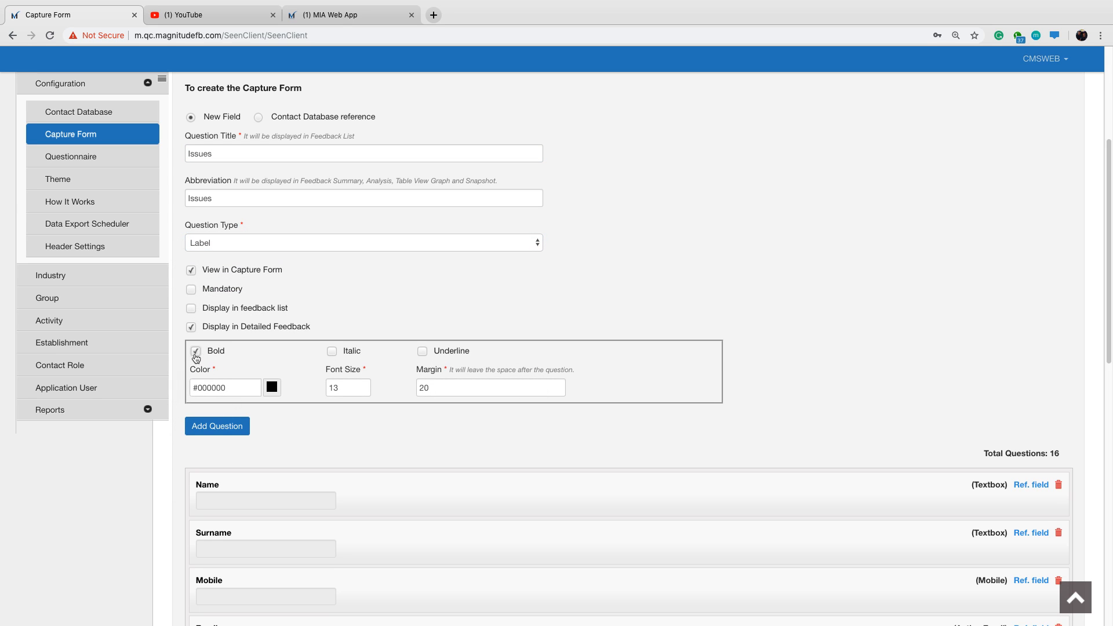
click(345, 389)
key(BackSpace)
text(5)
click(236, 389)
drag(207, 389, 225, 388)
key(BackSpace)
key(BackSpace)
text(55aff)
click(511, 349)
click(237, 430)
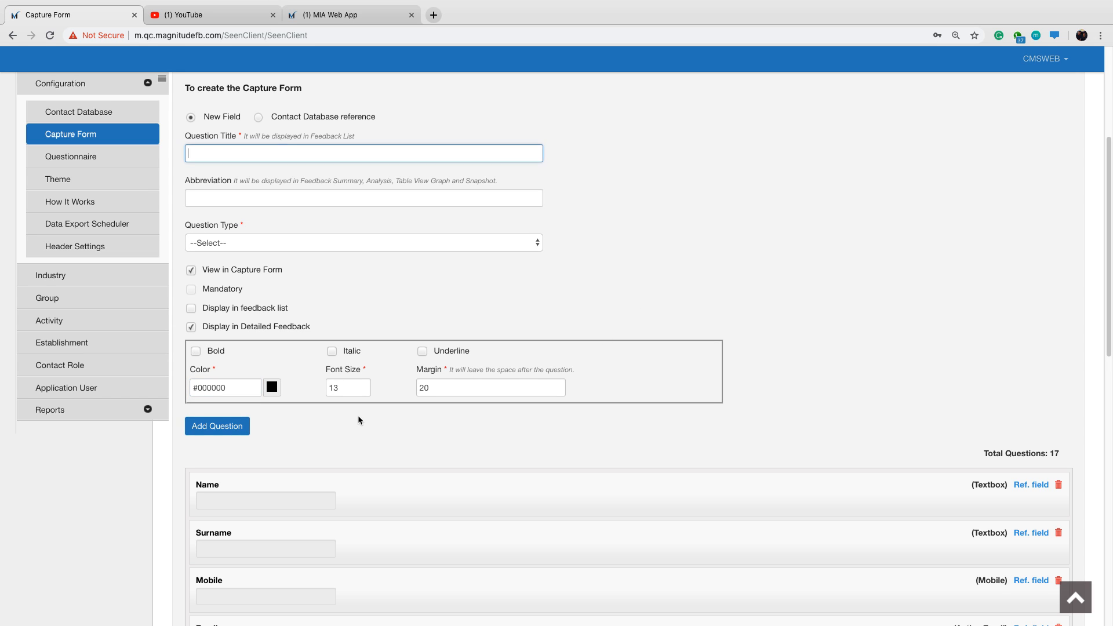
Review the capture form's question list, including the added Issues label under the assessment questions.
scroll(381, 413, down, 3)
scroll(382, 413, down, 8)
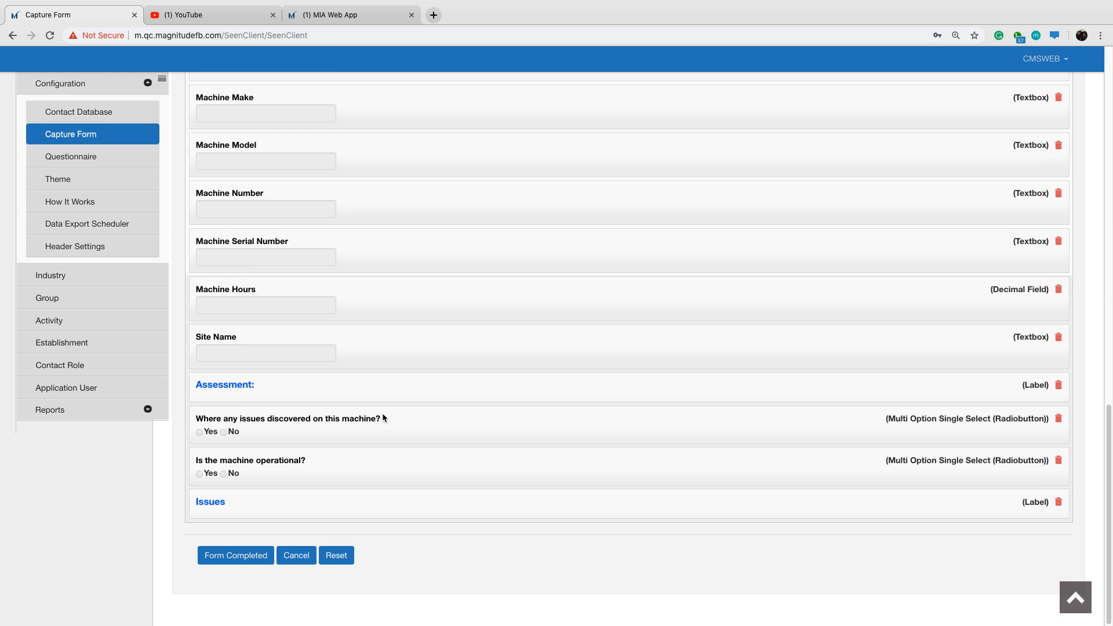
scroll(382, 413, up, 3)
scroll(382, 414, up, 6)
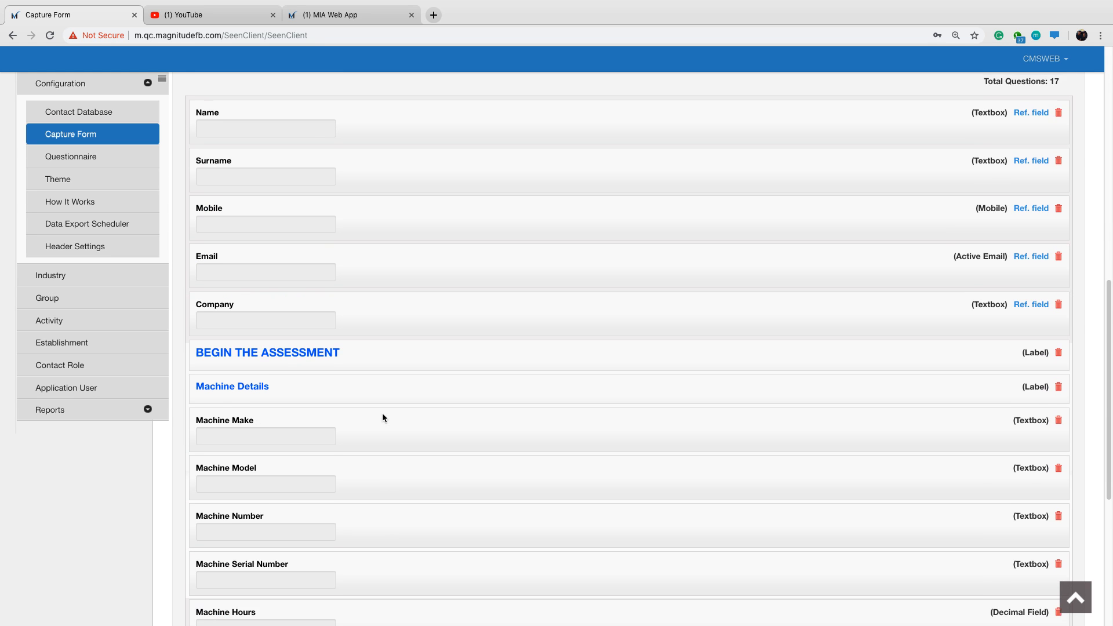
scroll(385, 412, up, 5)
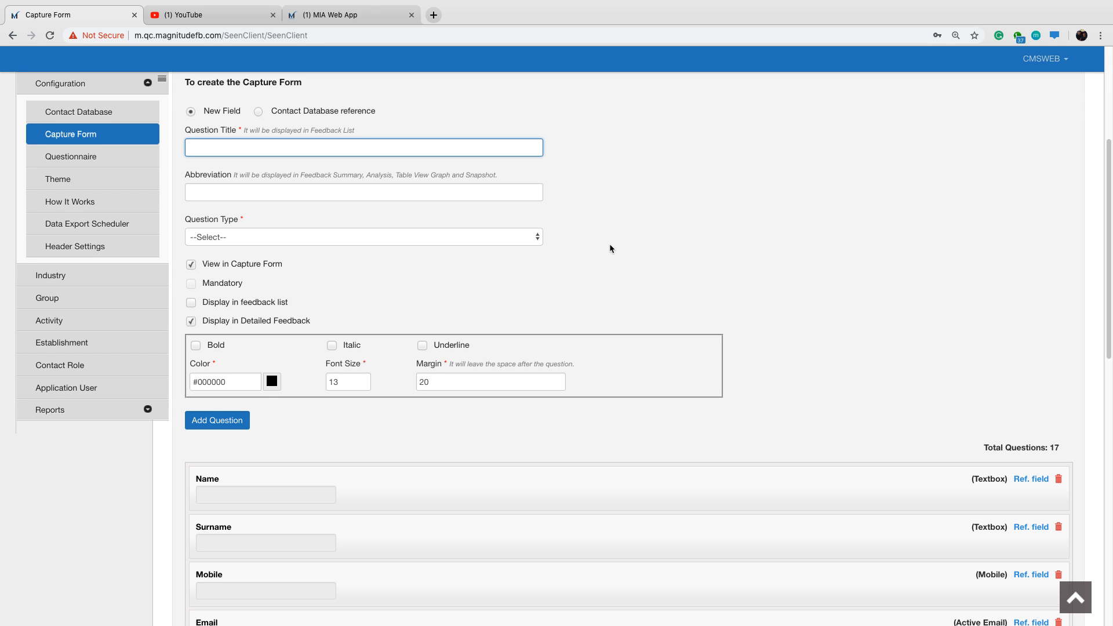
scroll(715, 312, down, 15)
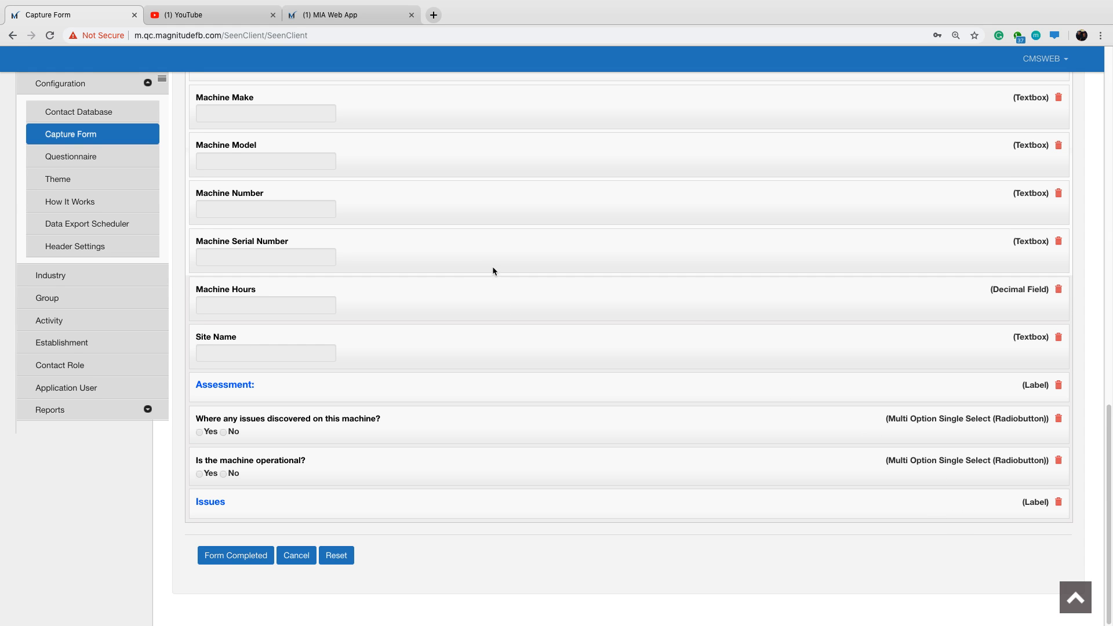
scroll(493, 270, up, 4)
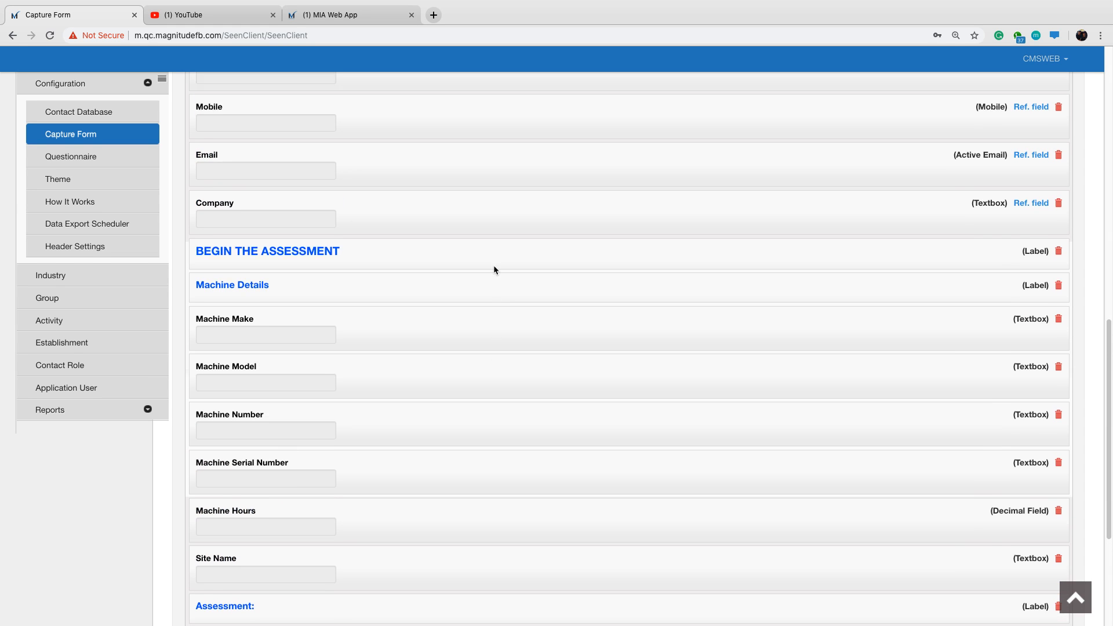
scroll(495, 269, up, 4)
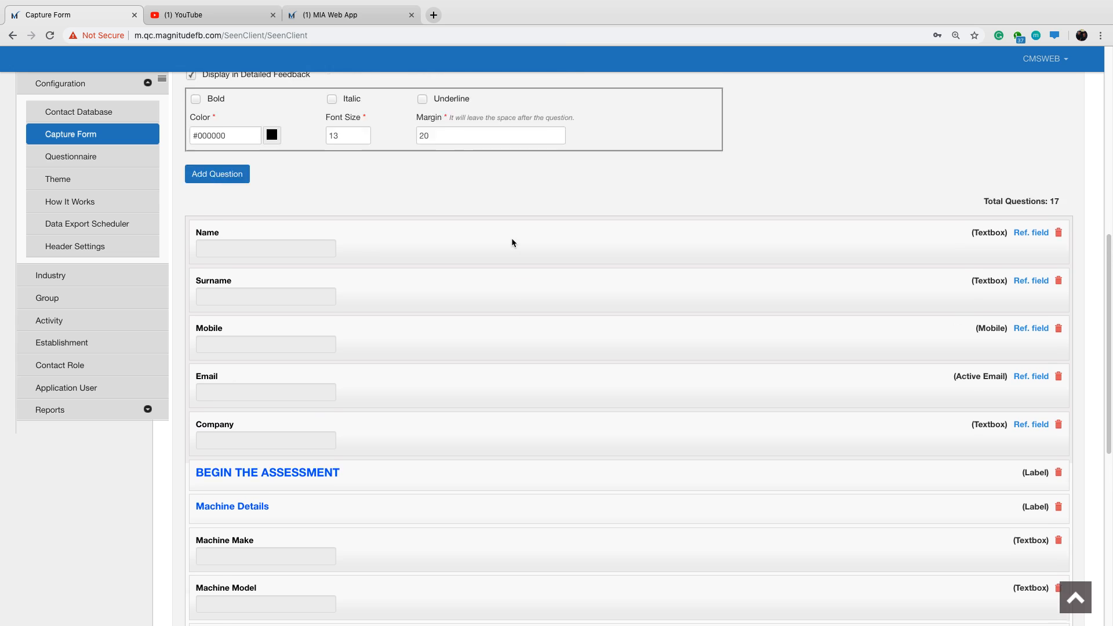
scroll(513, 243, up, 2)
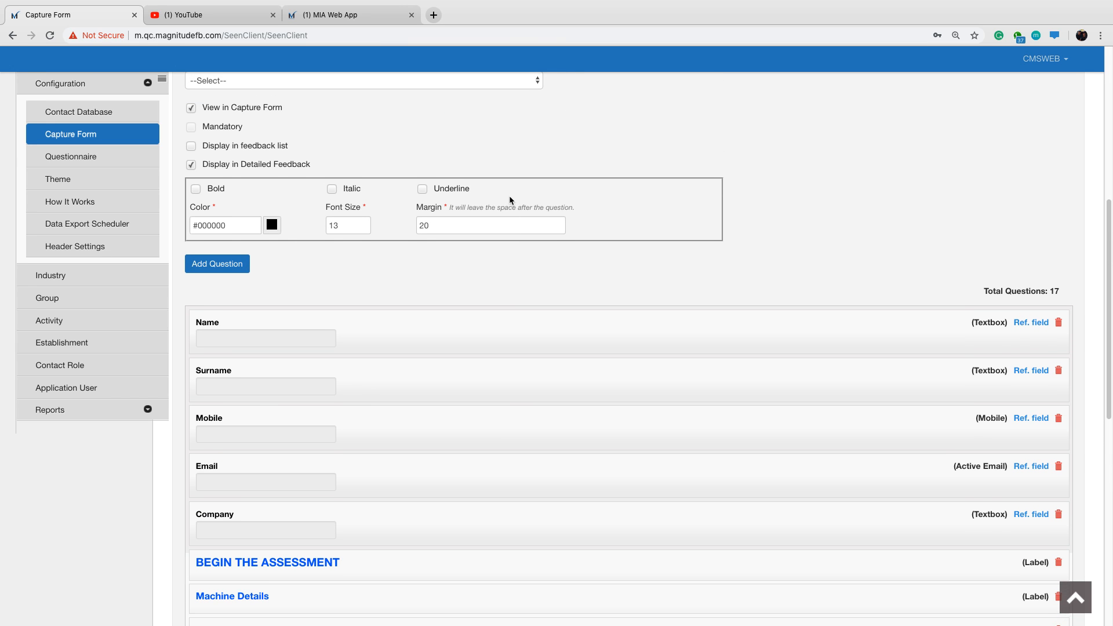
scroll(509, 196, up, 3)
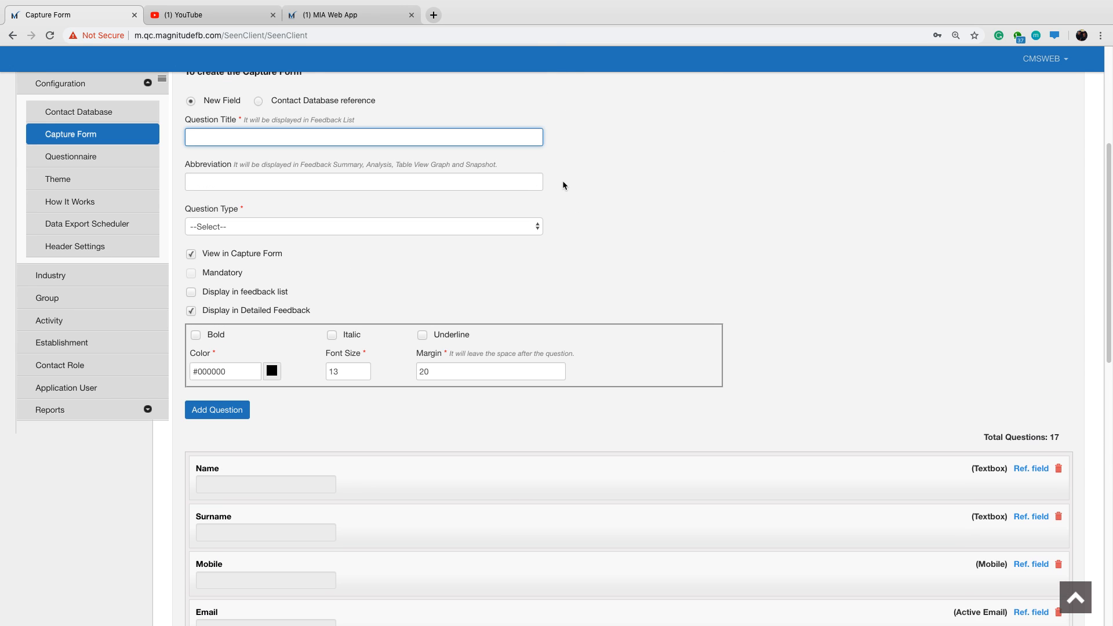
scroll(566, 185, up, 1)
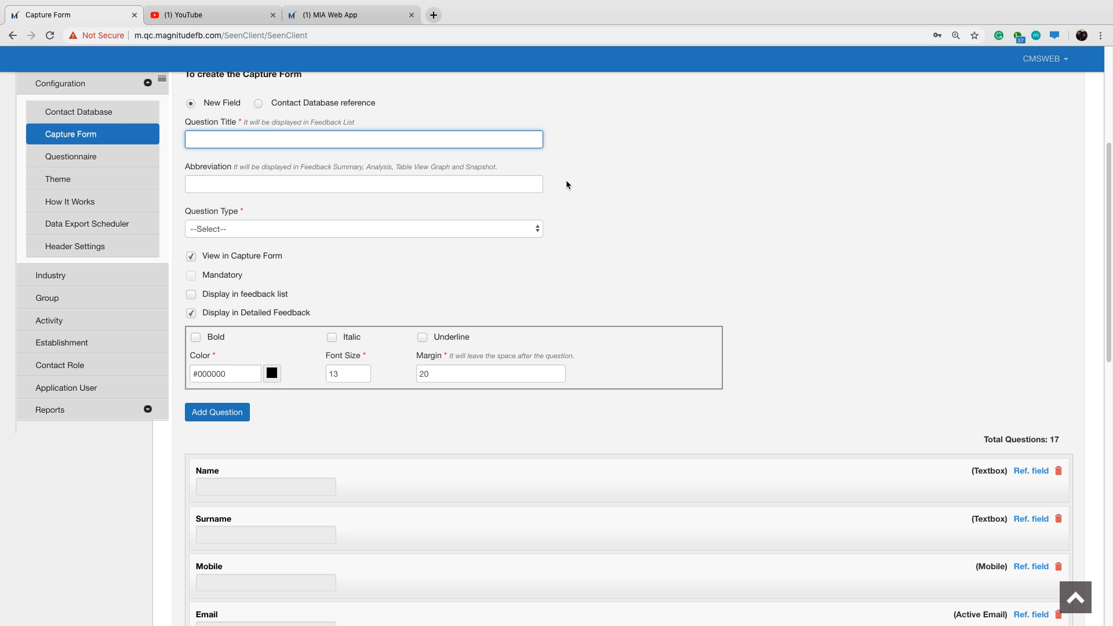
Title a new field "Issue Category" and set its question type to Multi Option Single Select (Dropdown).
text(sue Category)
click(342, 229)
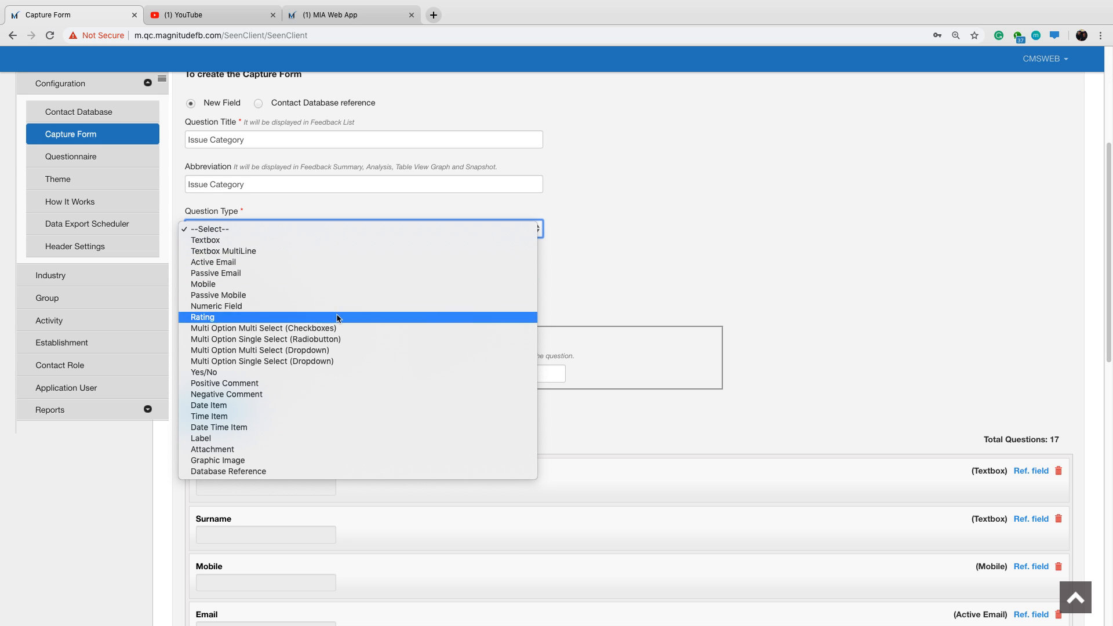
click(346, 362)
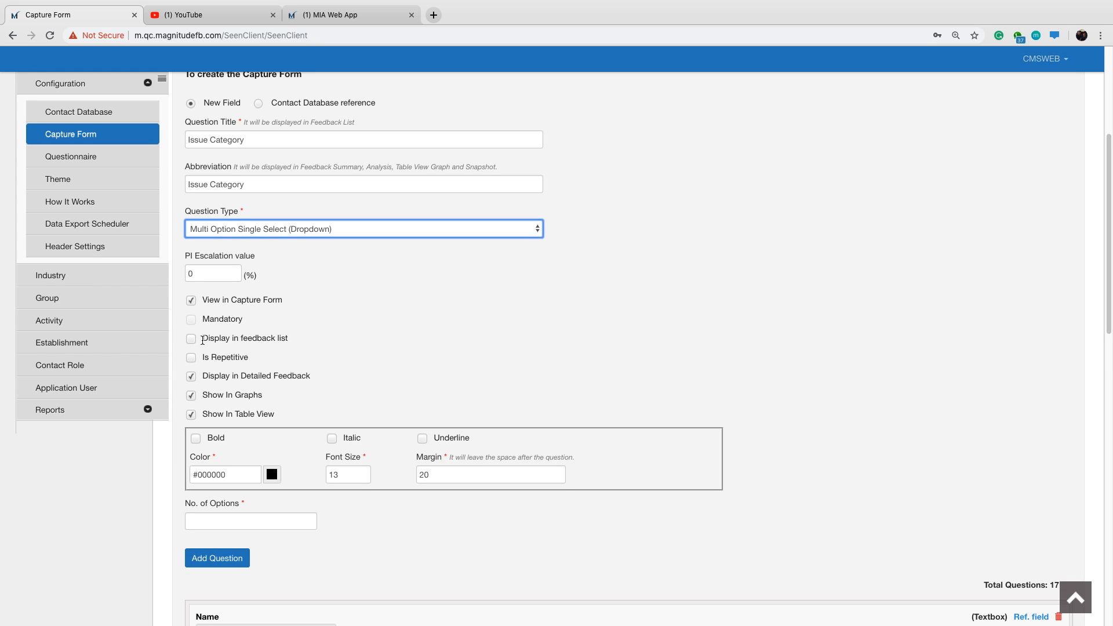
Disable Show In Graphs and enable Is Repetitive for the Issue Category question.
drag(212, 358, 274, 360)
click(322, 362)
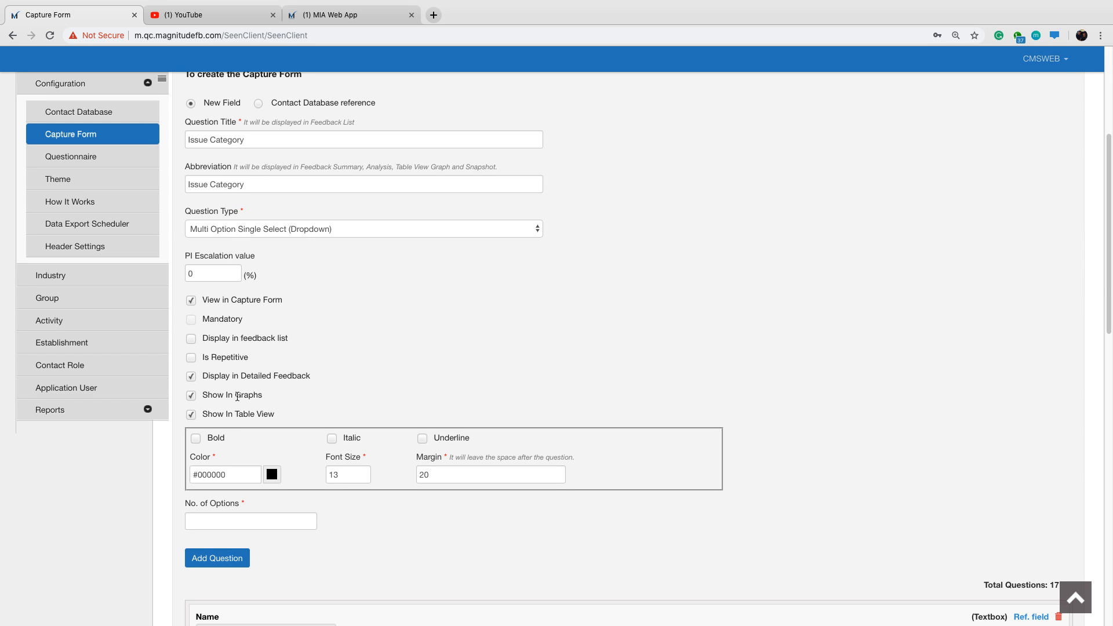
drag(238, 397, 281, 397)
click(322, 401)
click(191, 397)
click(192, 359)
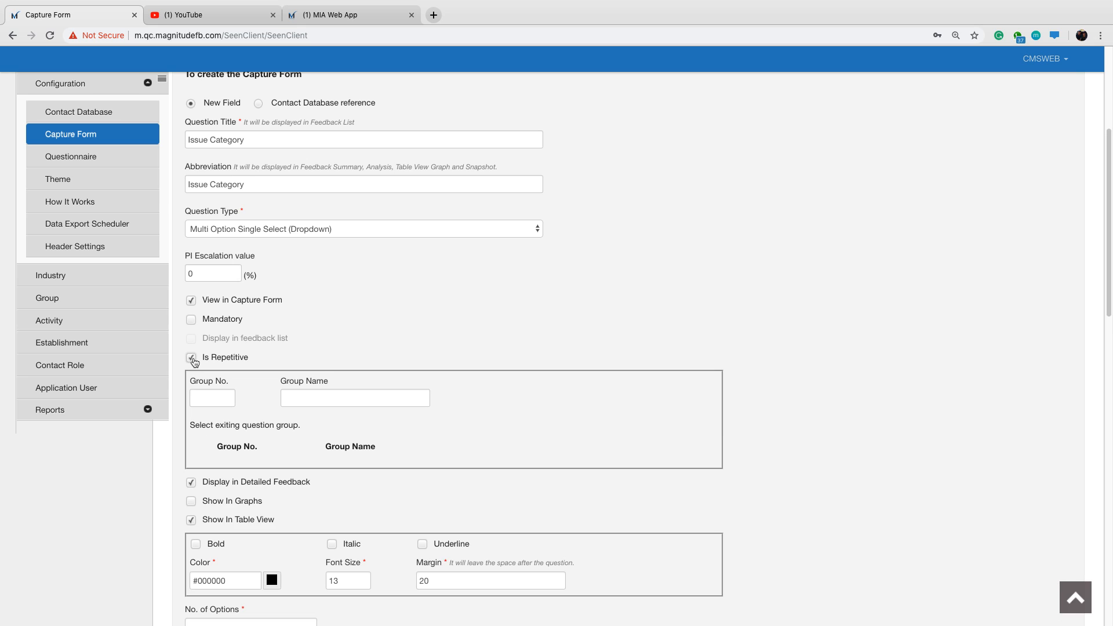
Assign the Issue Category question to repetitive group number 1 named "Issues".
click(209, 394)
text(1)
click(297, 396)
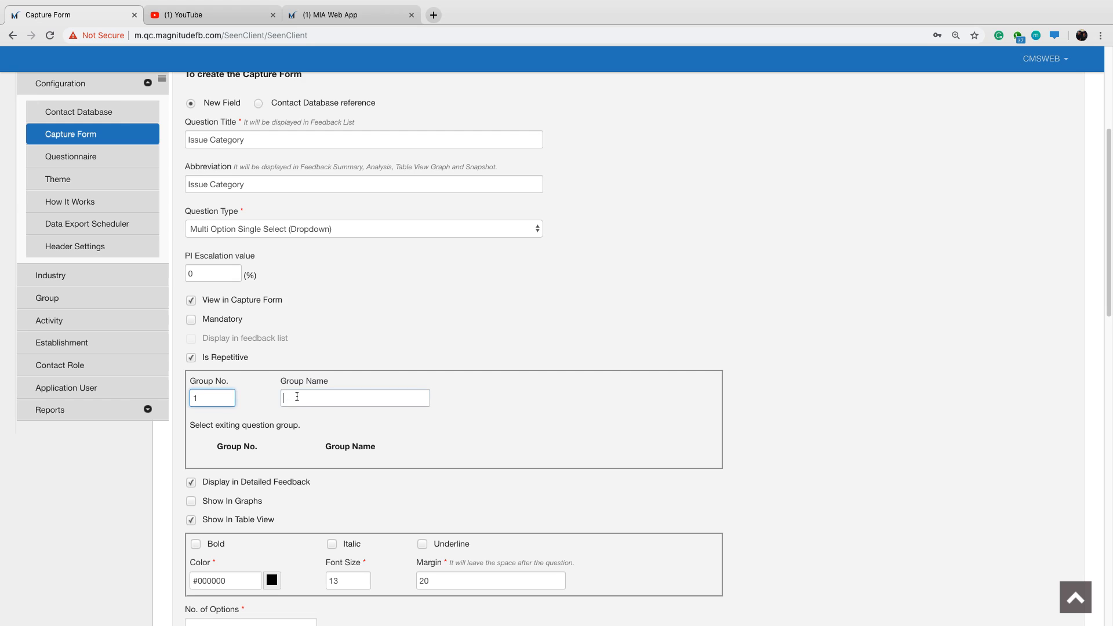
text(Issues)
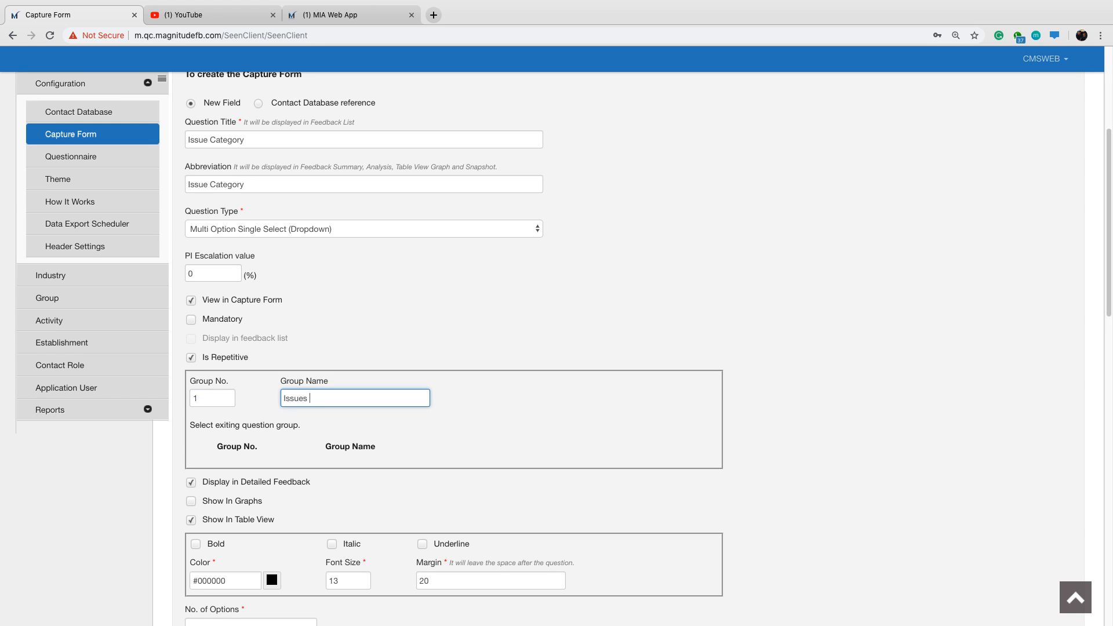
text( Found)
key(BackSpace)
key(BackSpace)
key(BackSpace)
key(BackSpace)
key(BackSpace)
key(BackSpace)
Set the number of options for the Issue Category question to 5.
scroll(331, 414, down, 3)
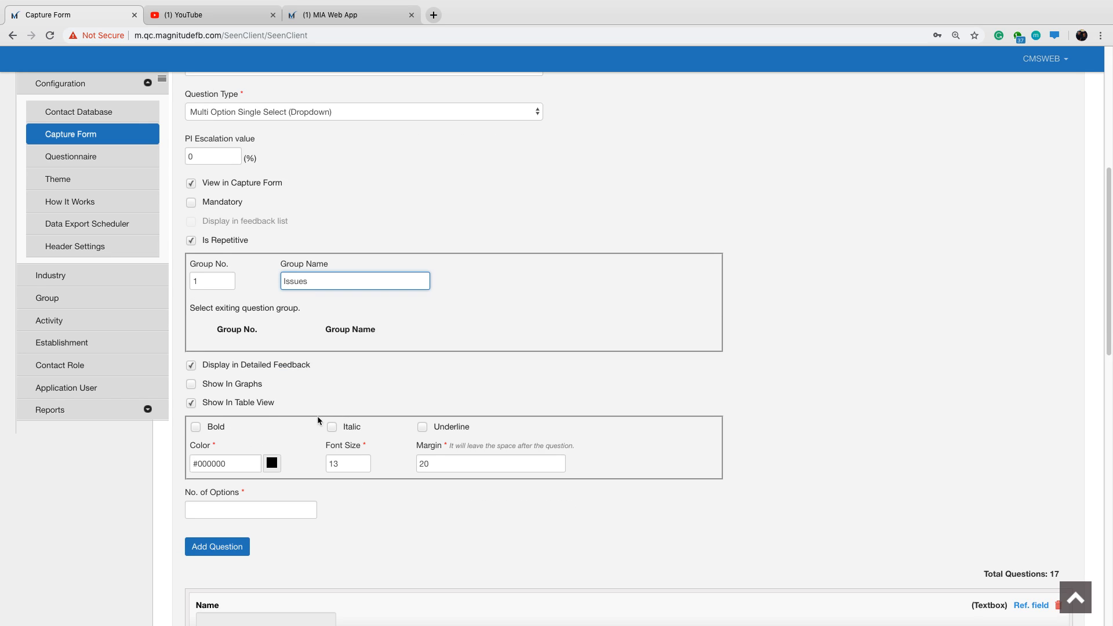
click(242, 502)
text(5)
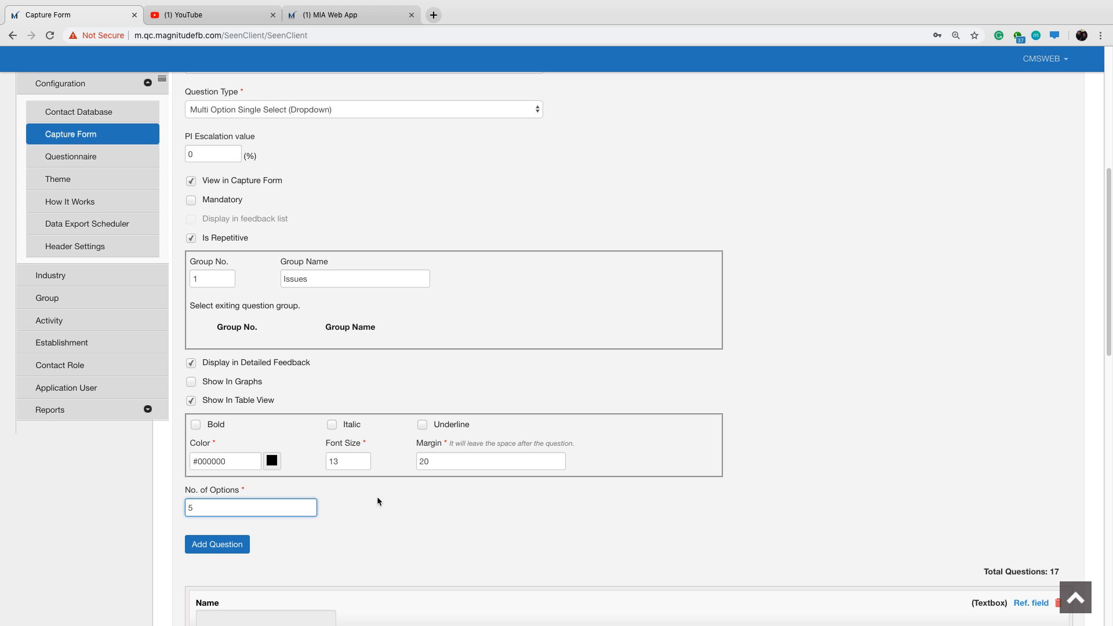
key(Tab)
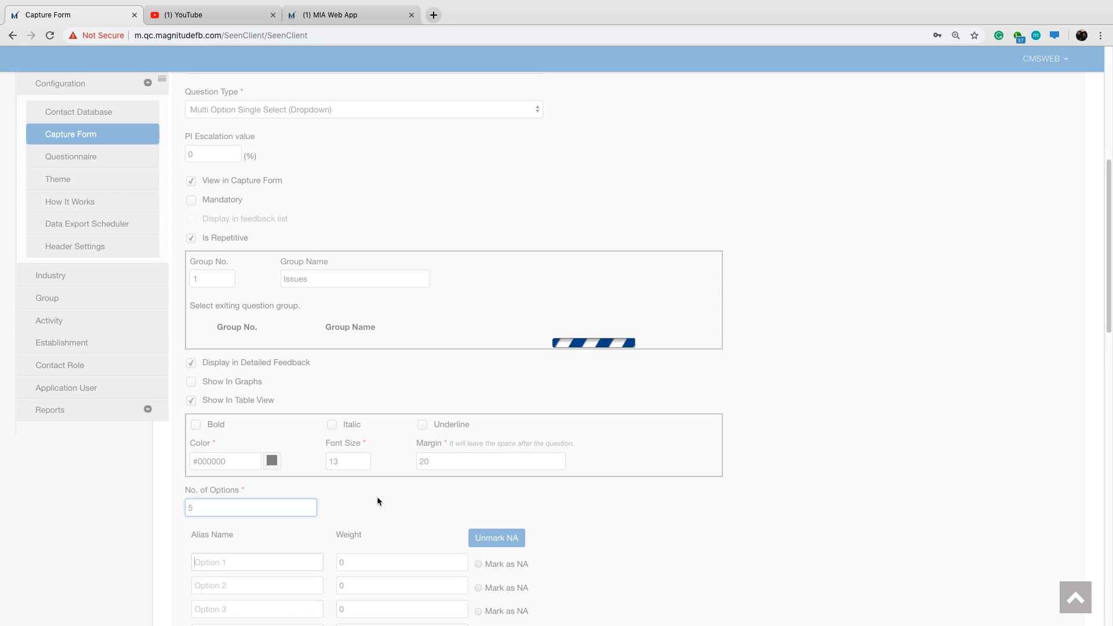
Name the first three Issue Category options Engine, Brakes and Steering.
scroll(436, 462, down, 3)
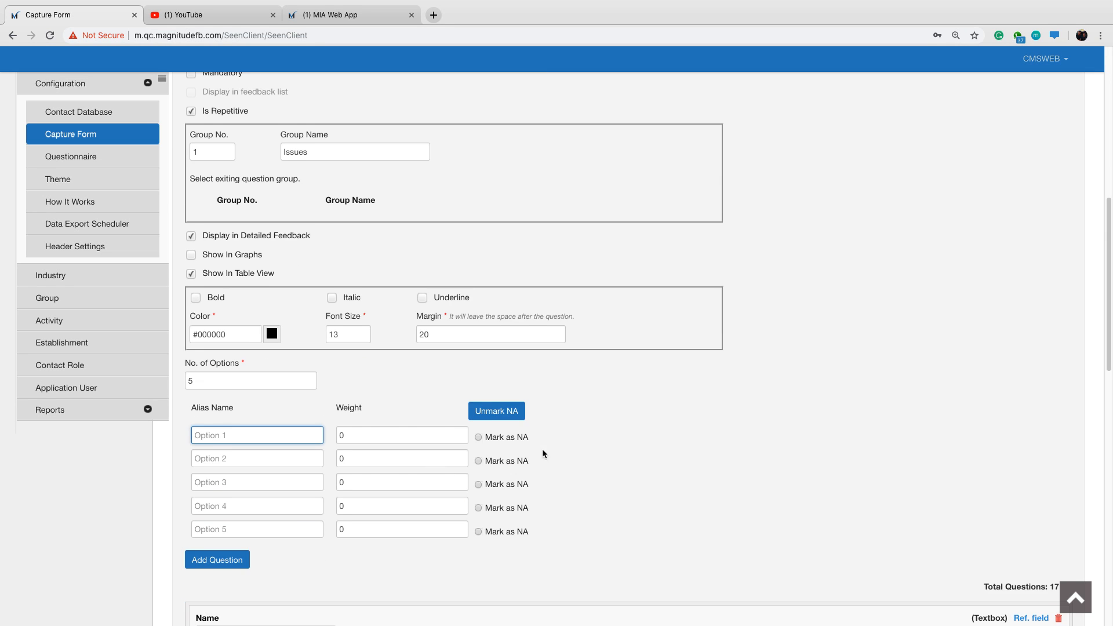
scroll(543, 453, down, 1)
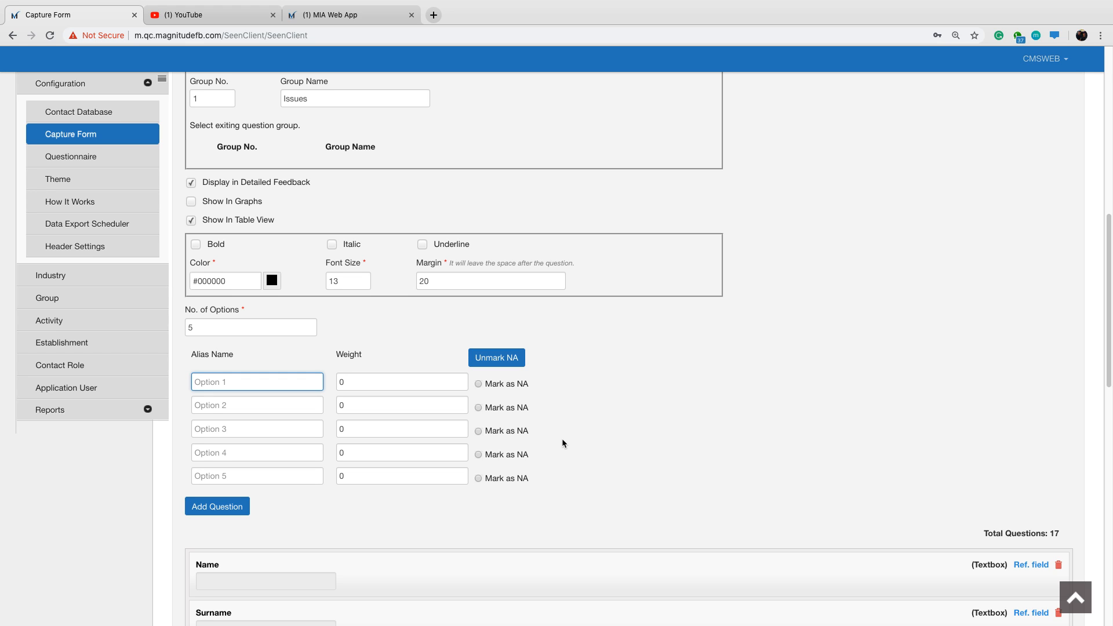
text(Engine)
key(Tab)
key(Tab)
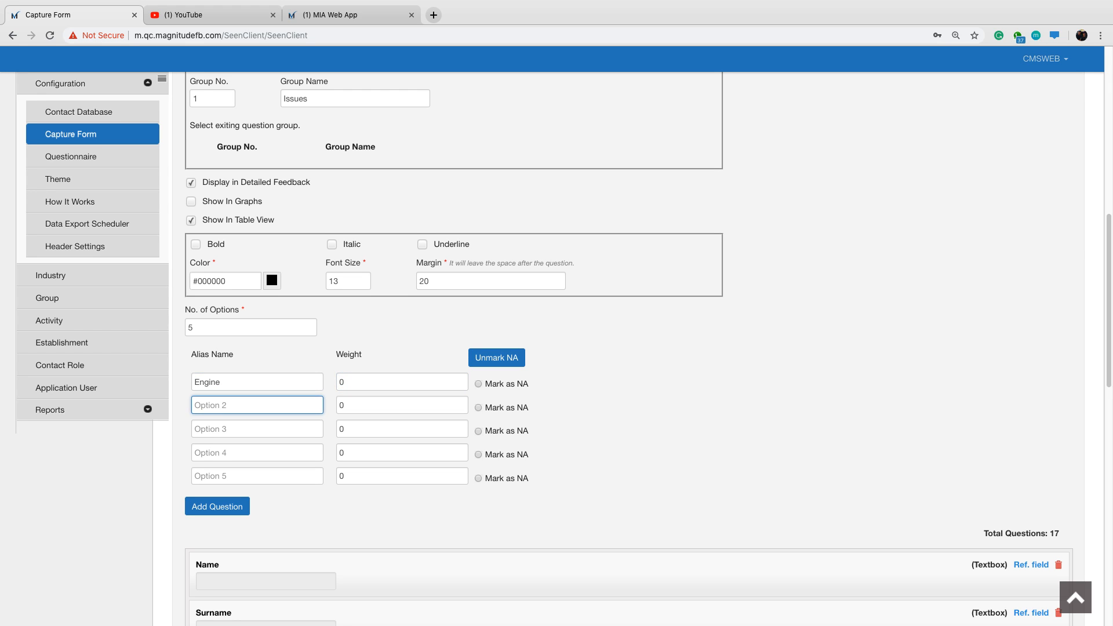
text(Brakes)
key(Tab)
key(Tab)
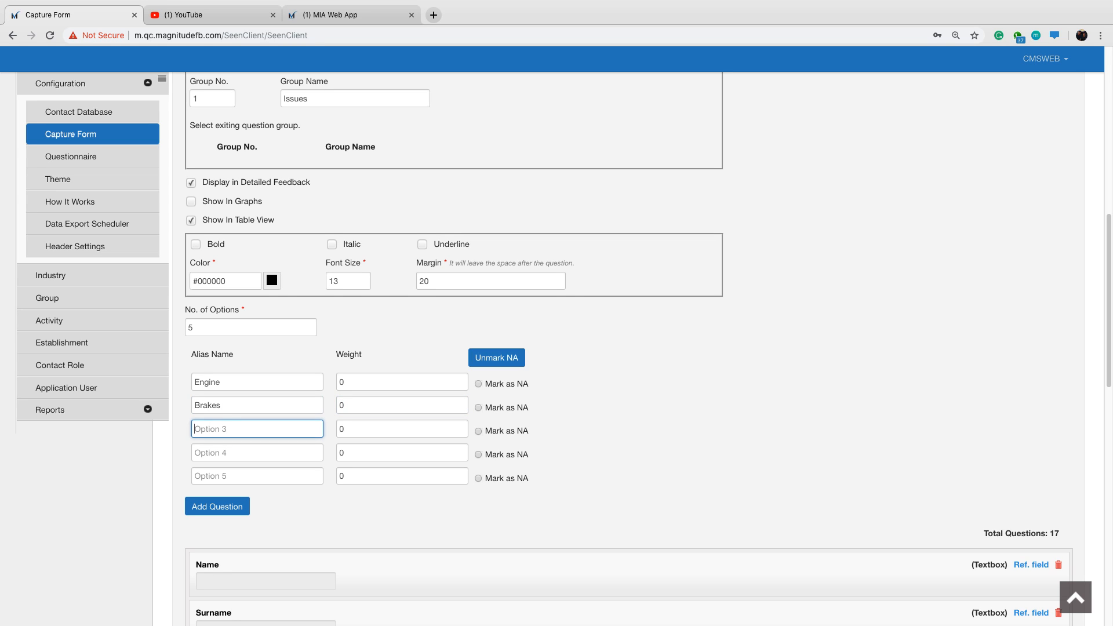
text(Steering)
key(Tab)
key(Tab)
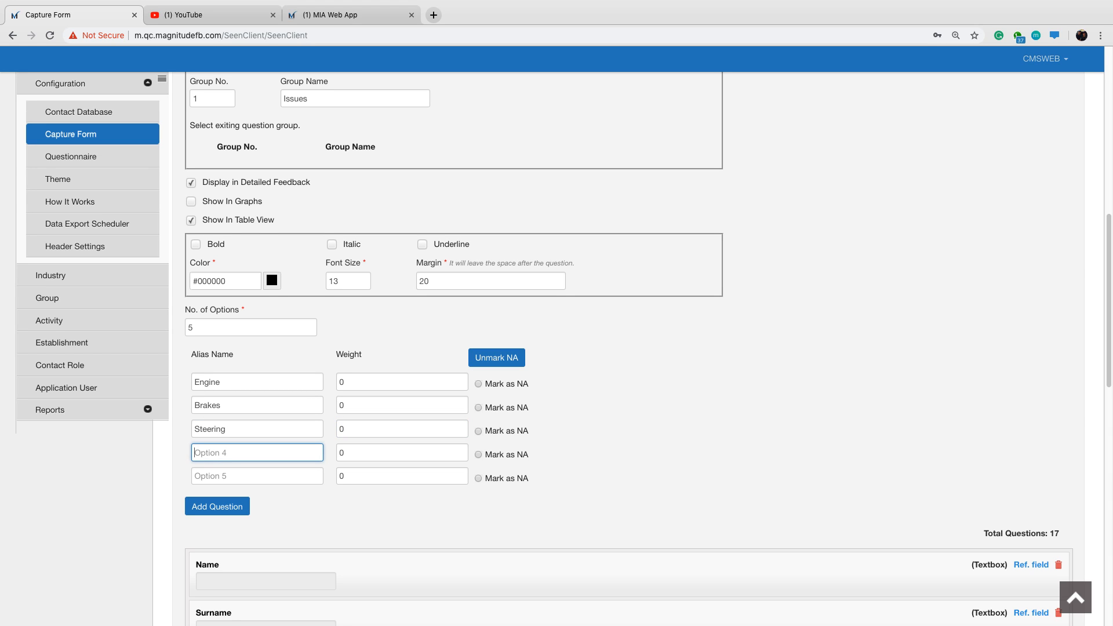
Name the fourth and fifth Issue Category options Undercarriage and Tyres.
text(Undercarriage)
key(Tab)
key(Tab)
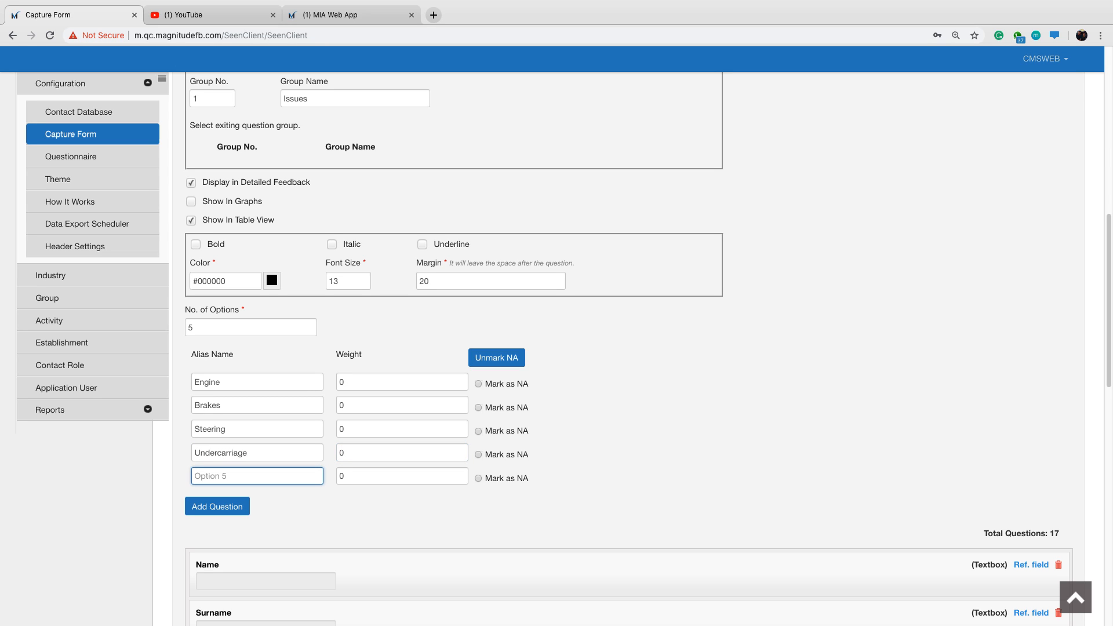
text(Tyres)
Add the Issue Category question to the capture form and check its entry at the end of the question list.
drag(234, 197, 313, 204)
click(338, 216)
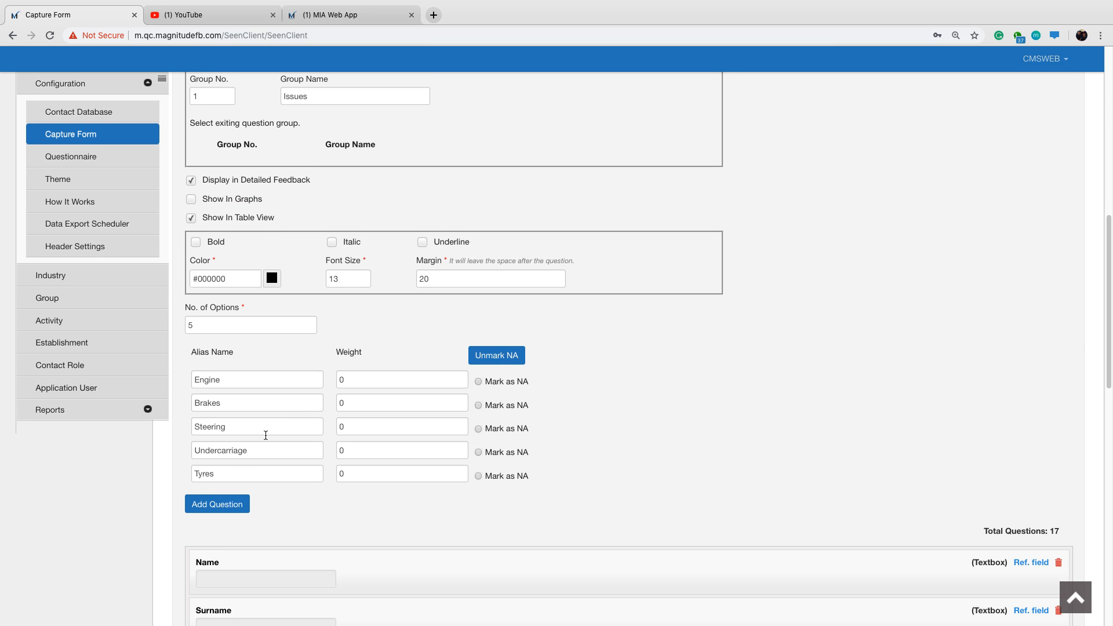
scroll(263, 440, down, 1)
click(226, 471)
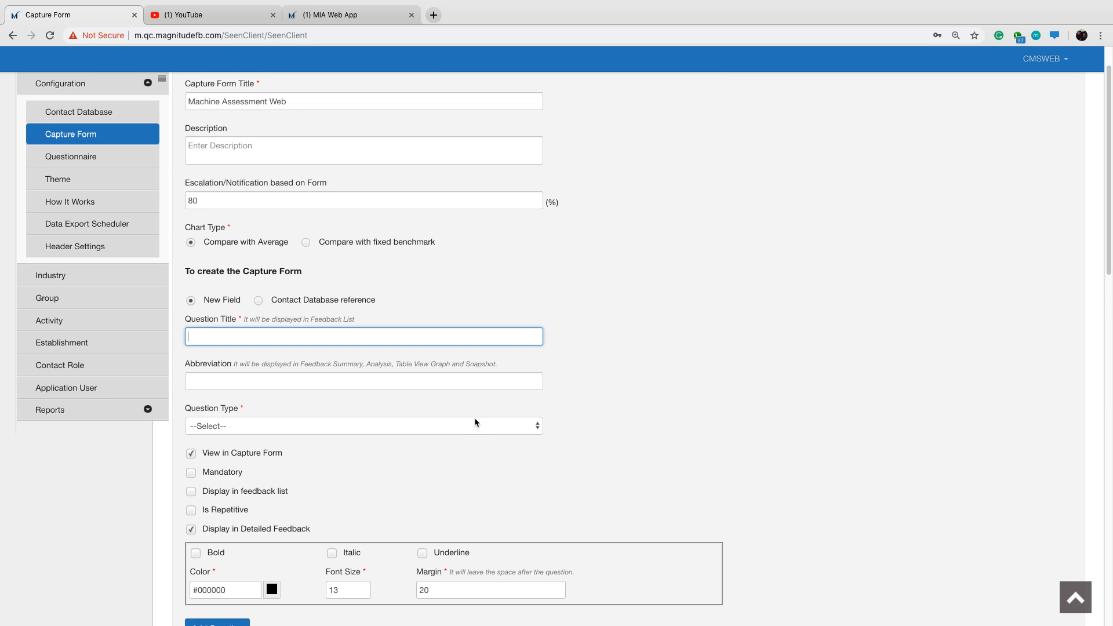
scroll(473, 408, down, 10)
scroll(473, 405, down, 5)
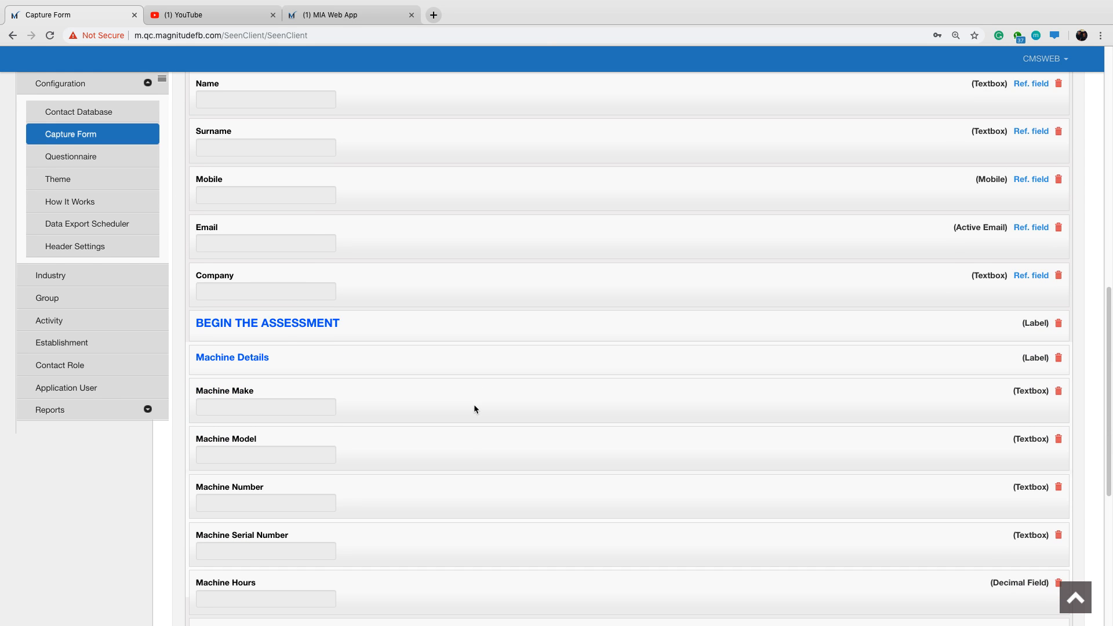
scroll(474, 405, down, 2)
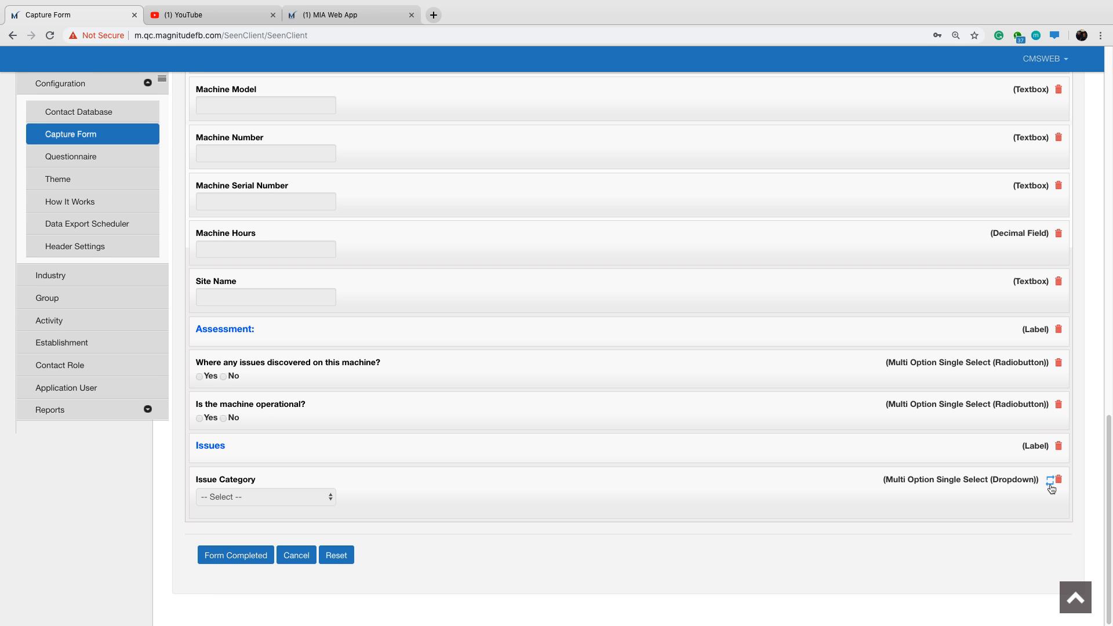
Title a new field "Short Description" and set its question type to Textbox.
scroll(620, 412, up, 3)
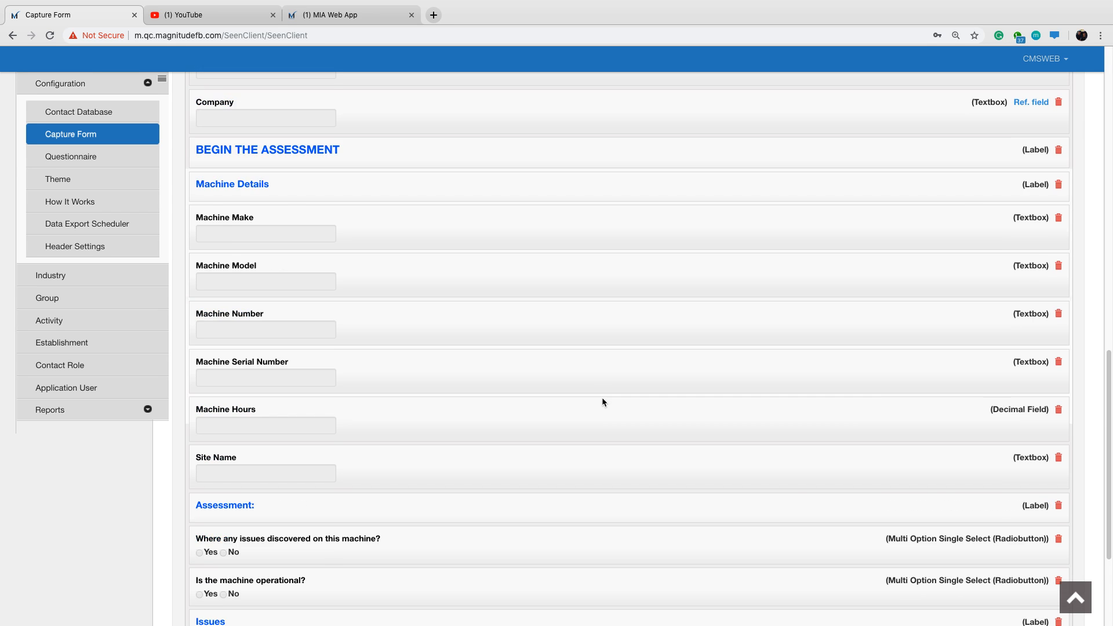
scroll(601, 400, up, 10)
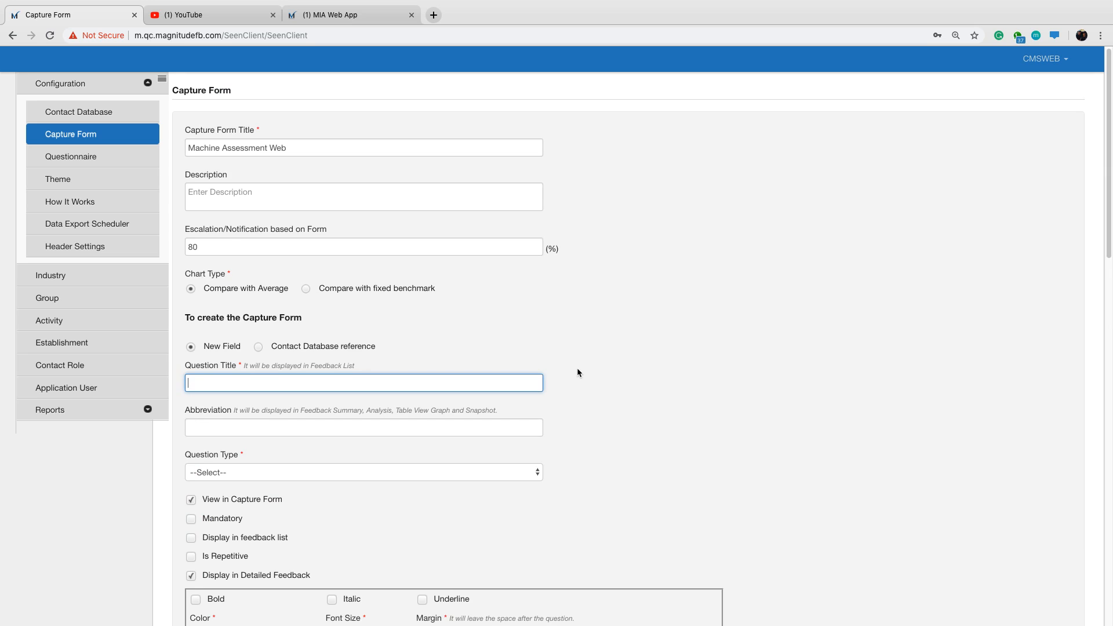
scroll(578, 372, down, 1)
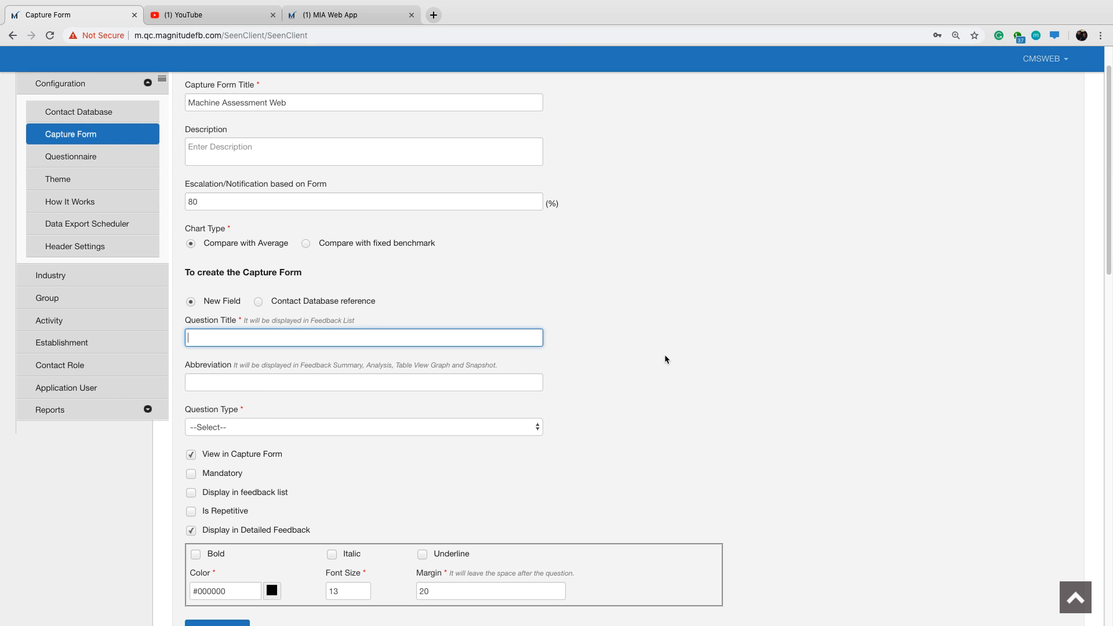
text(Short Description)
click(540, 427)
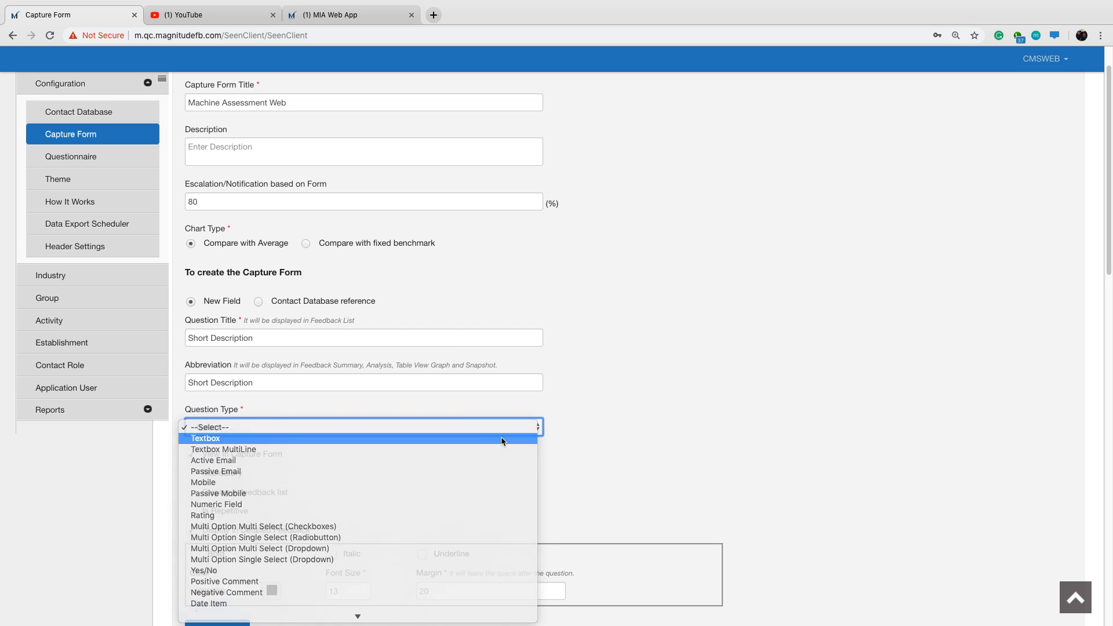
click(502, 440)
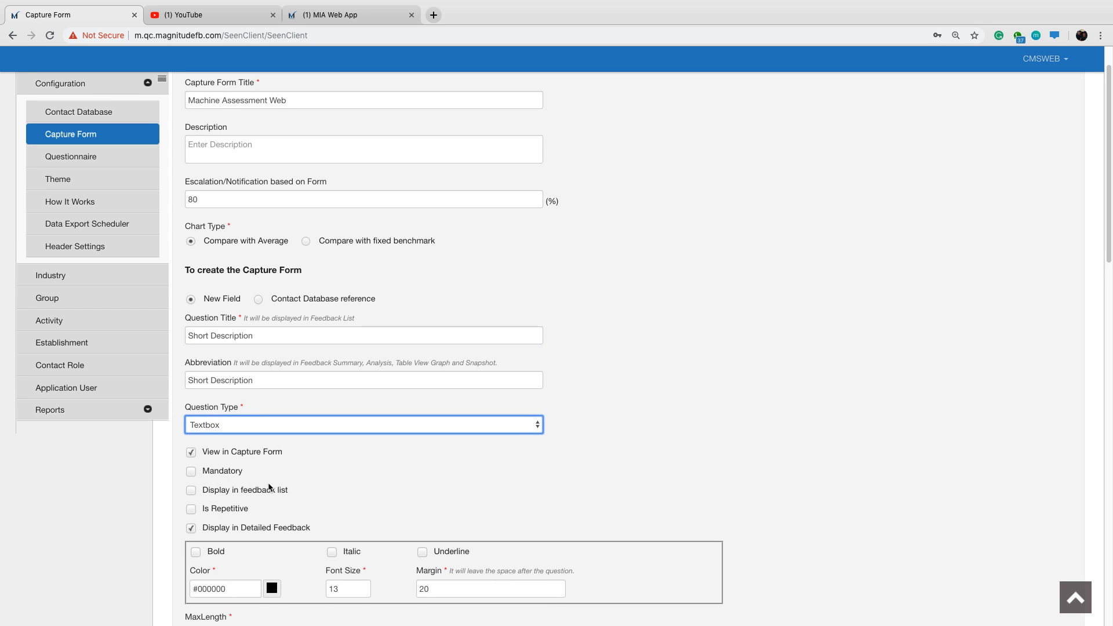
Enable Is Repetitive for the Short Description question and assign it to the existing group 1, Issues.
scroll(266, 484, down, 1)
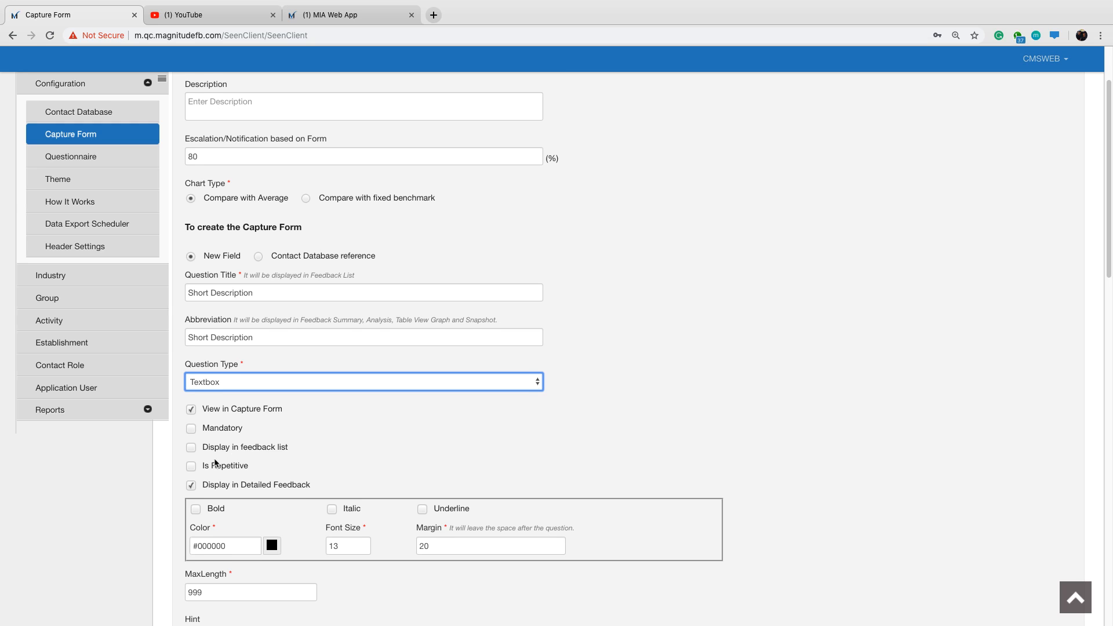
click(192, 467)
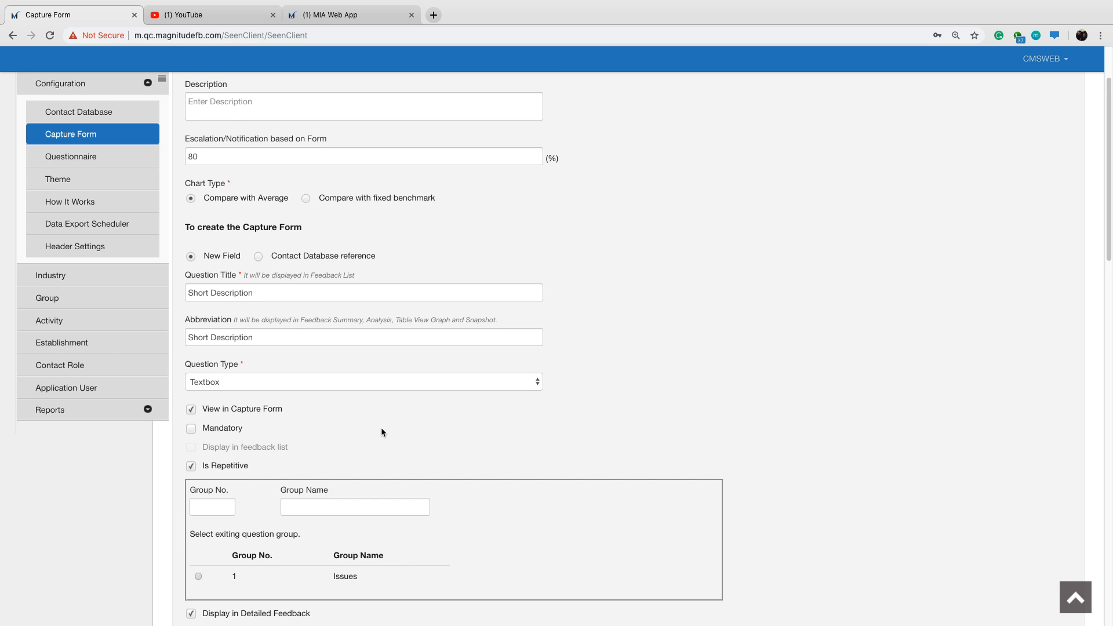
scroll(381, 426, down, 2)
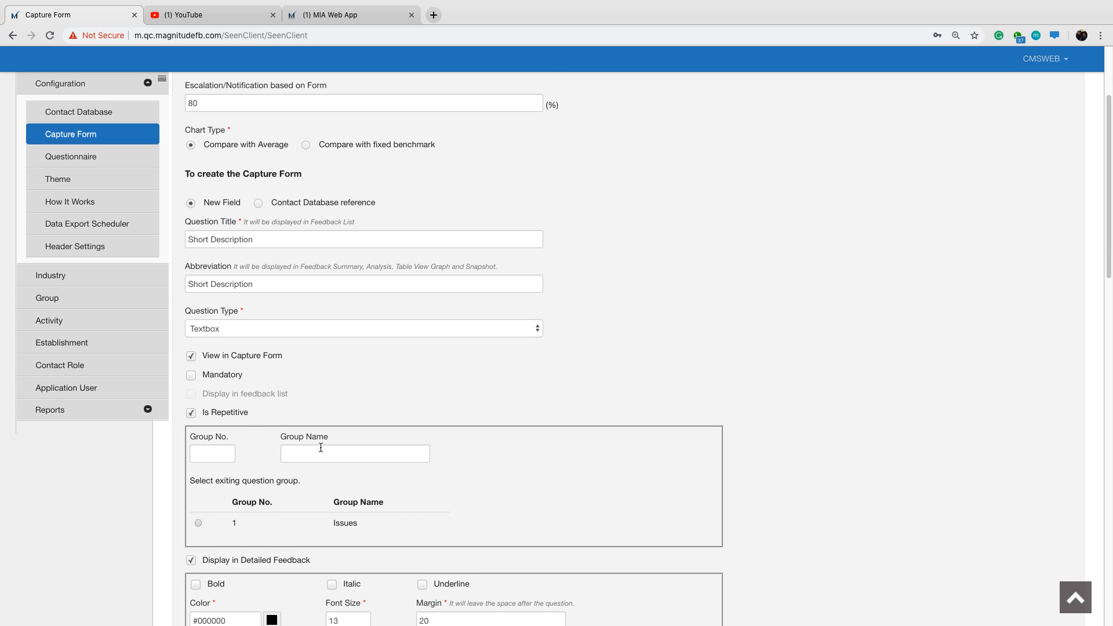
drag(358, 524, 333, 525)
click(458, 489)
scroll(406, 483, down, 1)
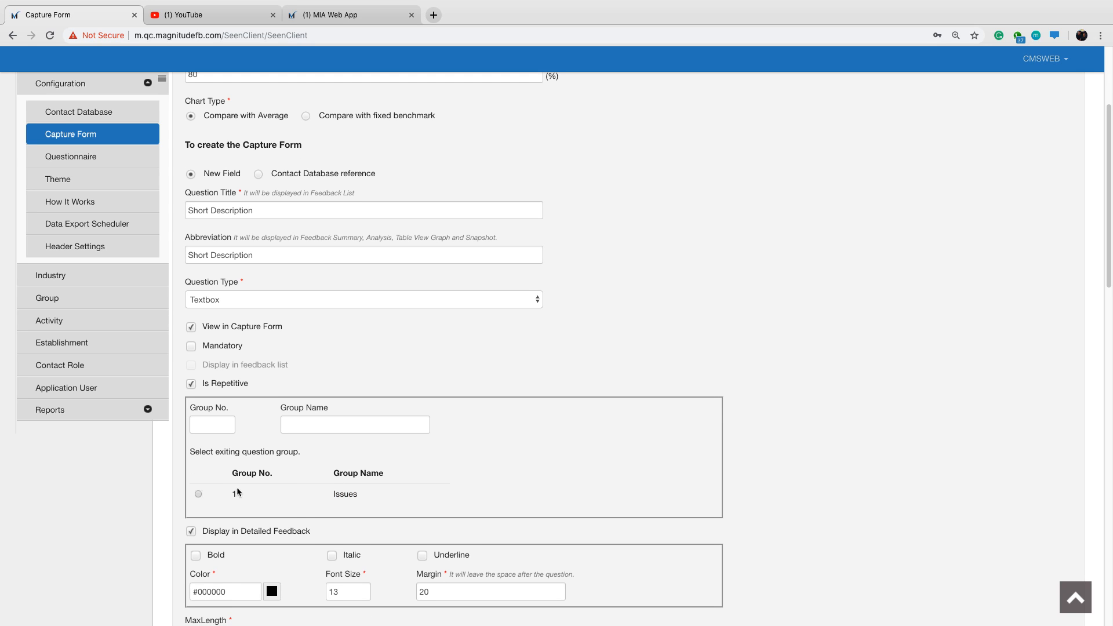
click(199, 495)
Add the Short Description question to the capture form and check its placement below Issue Category.
scroll(475, 435, down, 5)
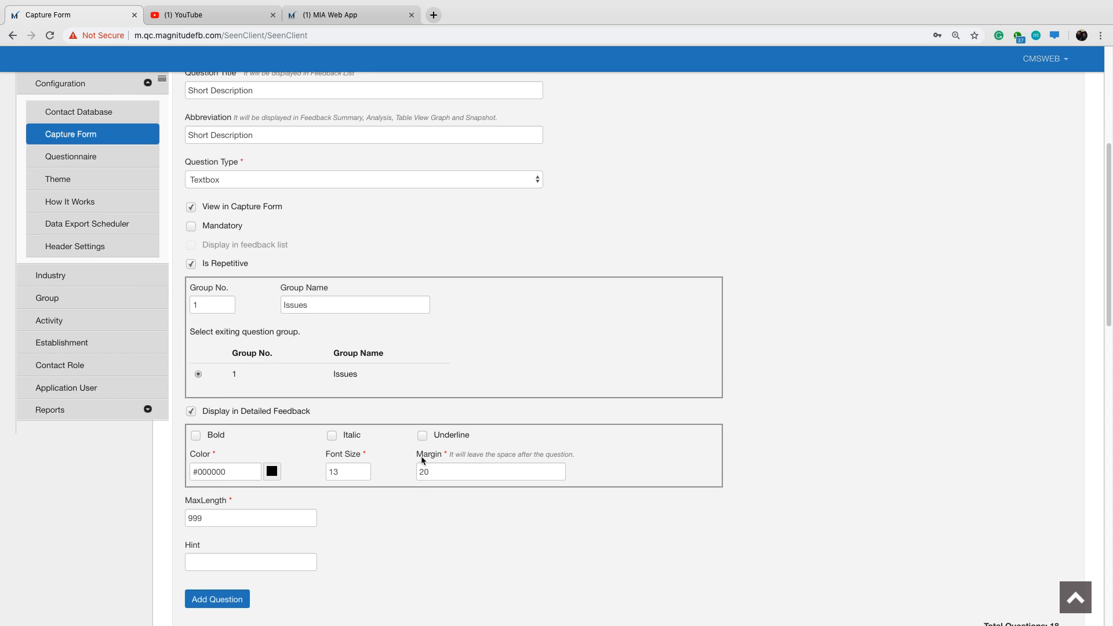
click(221, 548)
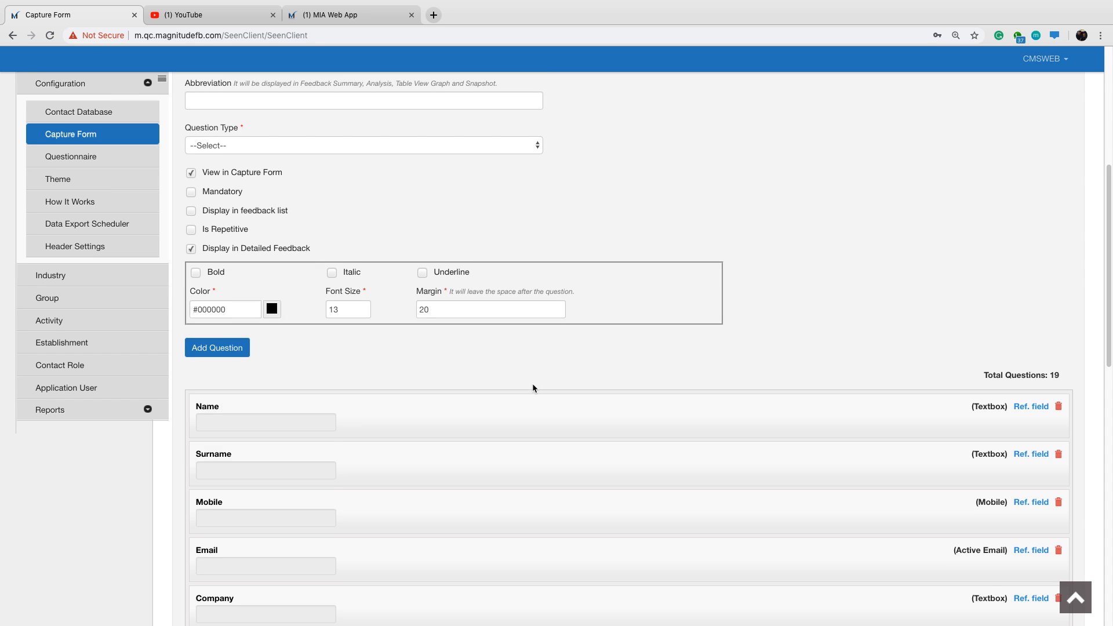
scroll(532, 384, down, 5)
scroll(534, 387, down, 10)
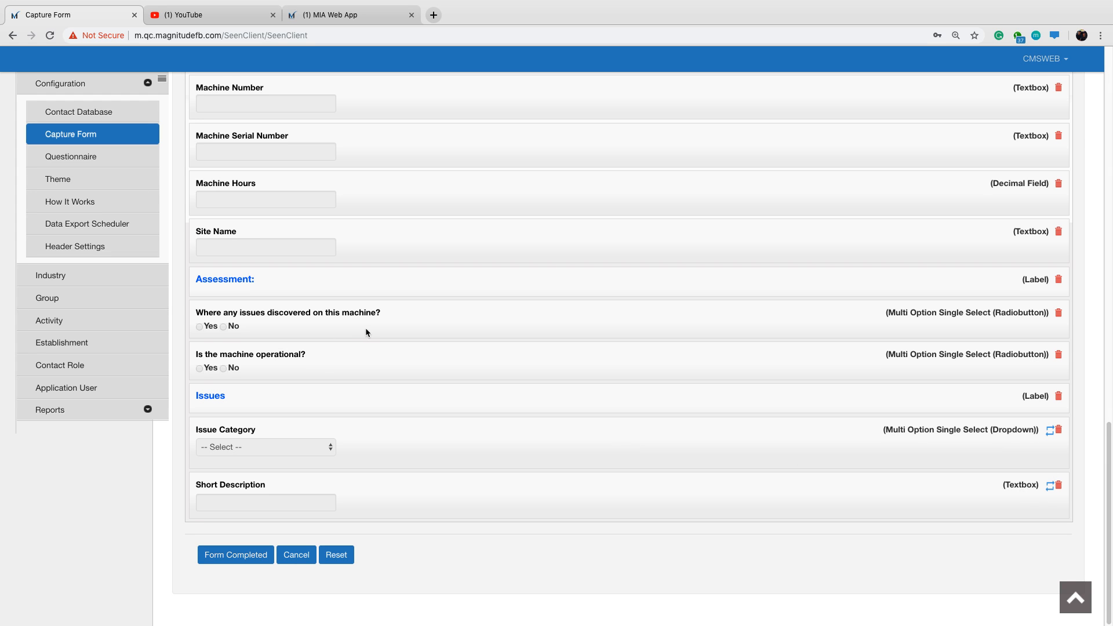
Title a new field "Detailed Description" and set its question type to Textbox MultiLine.
scroll(366, 328, up, 9)
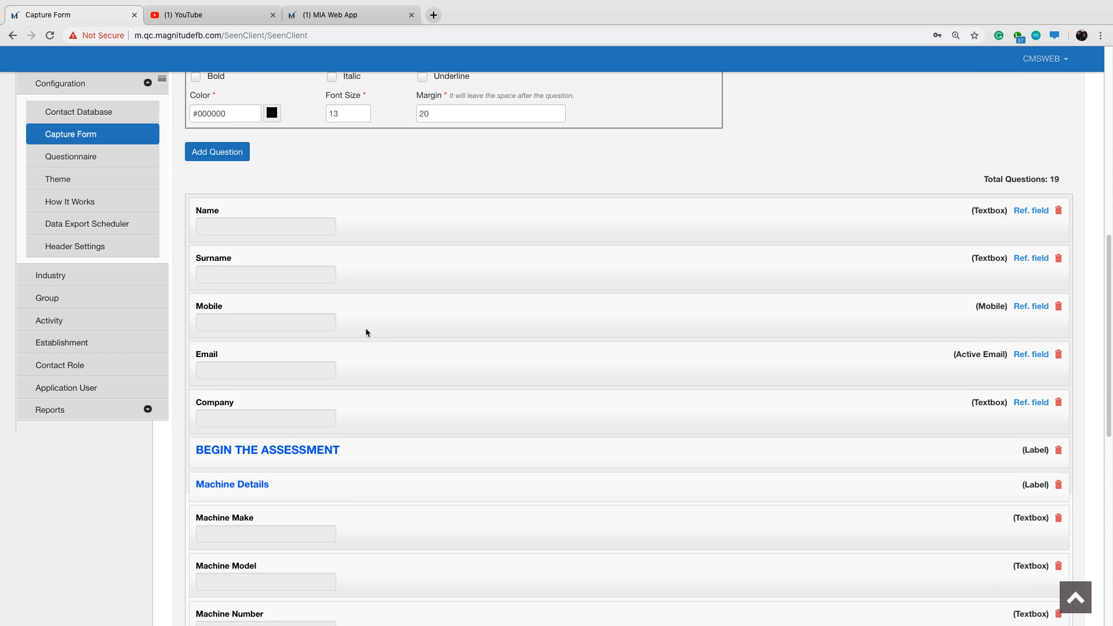
scroll(371, 325, up, 4)
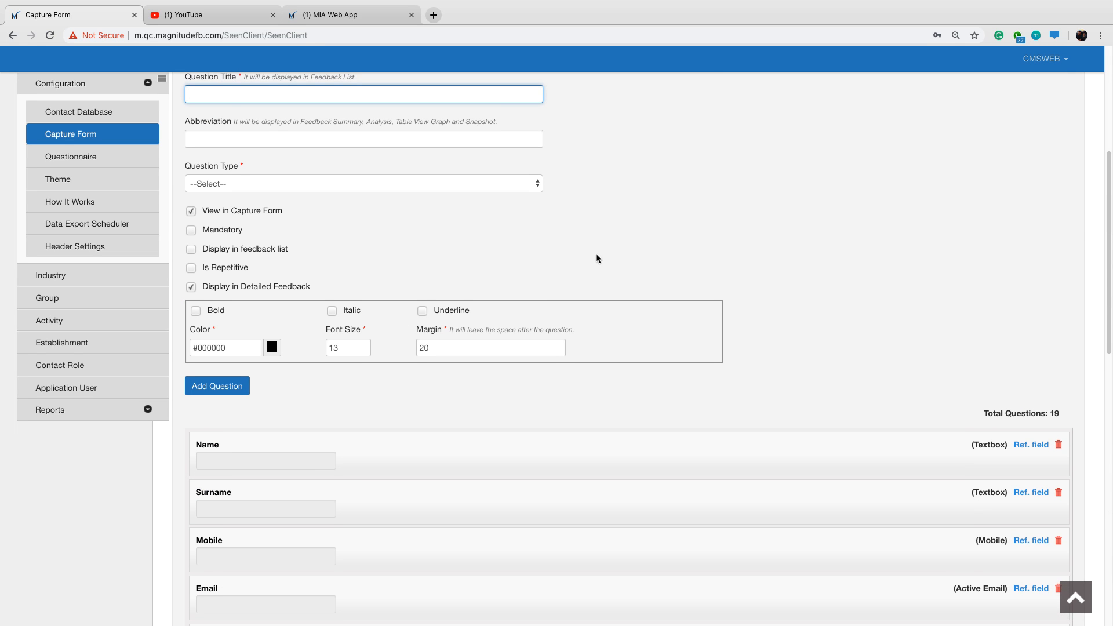
scroll(606, 255, up, 1)
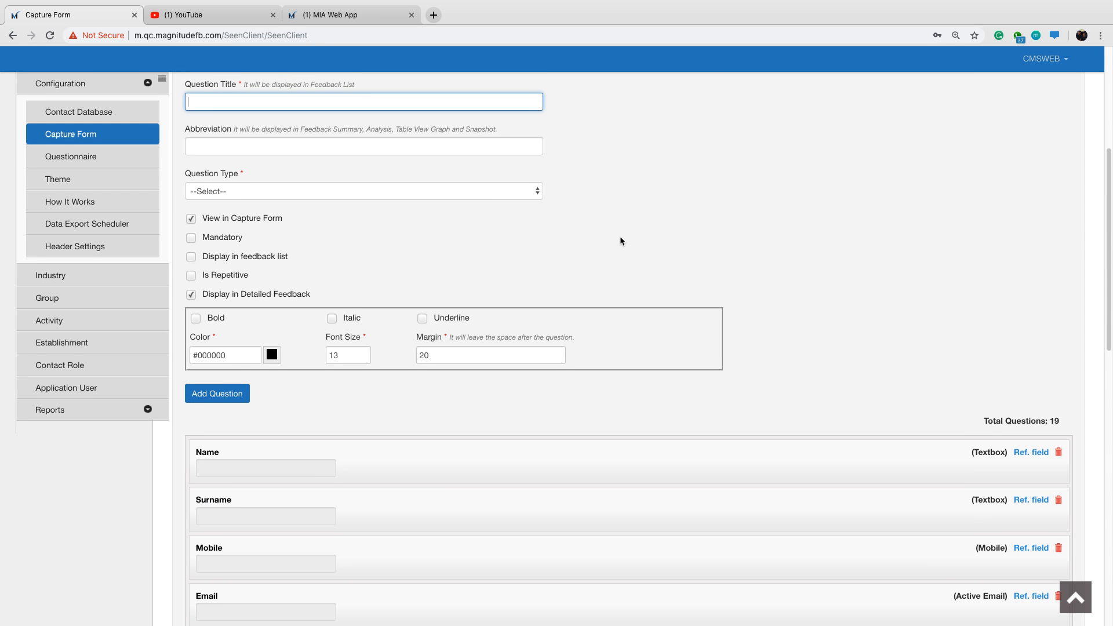
text(Detailed Description)
click(507, 191)
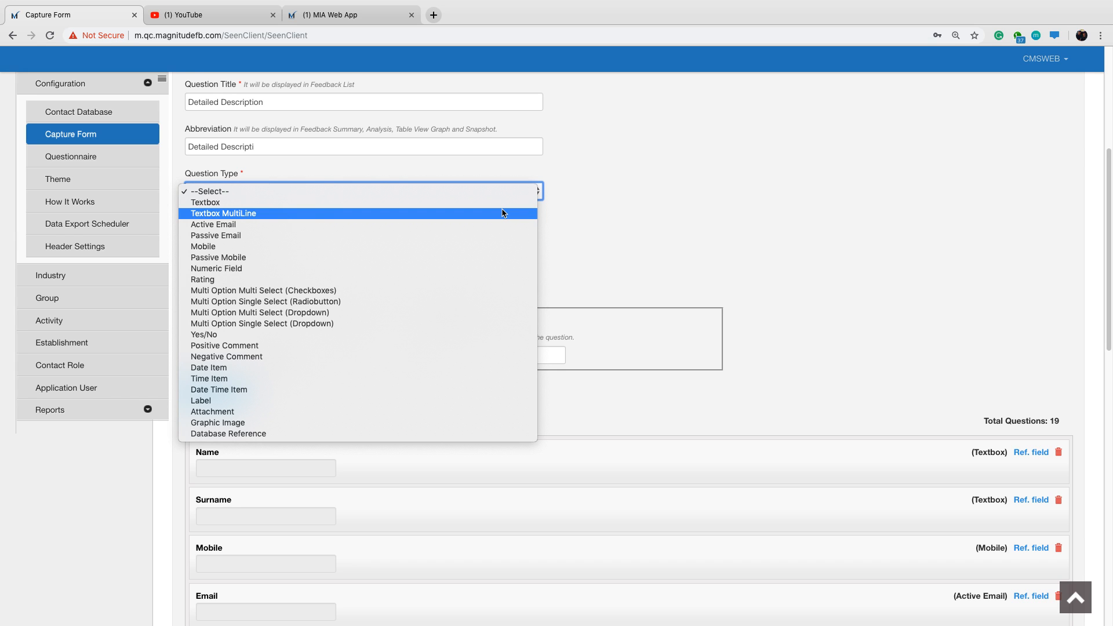
click(504, 213)
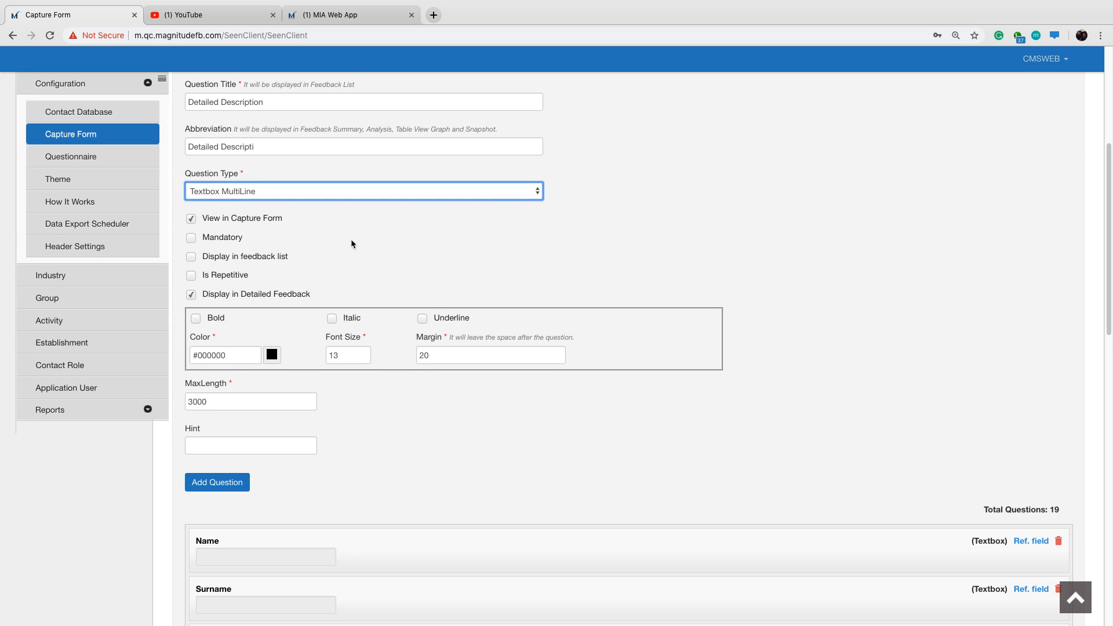
Make the Detailed Description question repetitive in the existing group 1, Issues, and add it to the capture form.
click(191, 276)
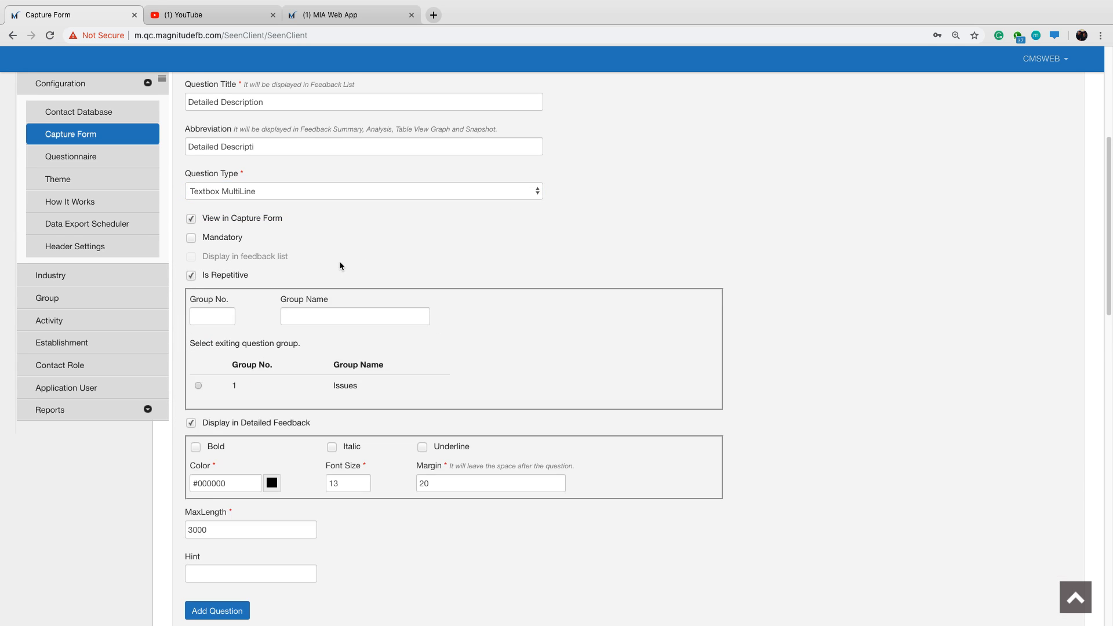
scroll(396, 263, down, 1)
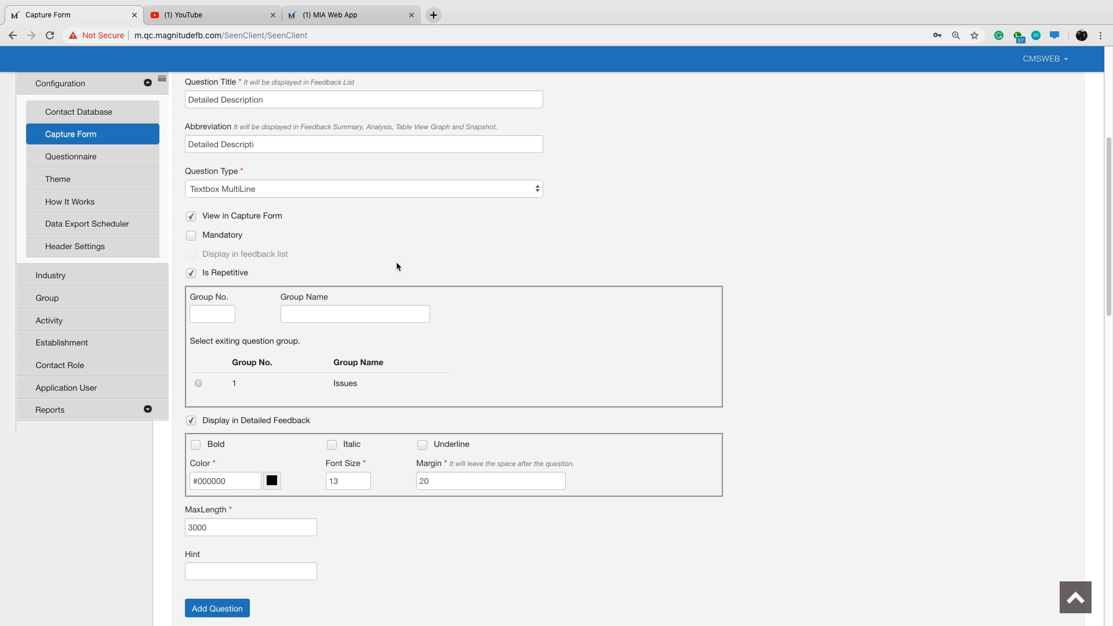
click(198, 383)
scroll(468, 341, down, 1)
click(228, 579)
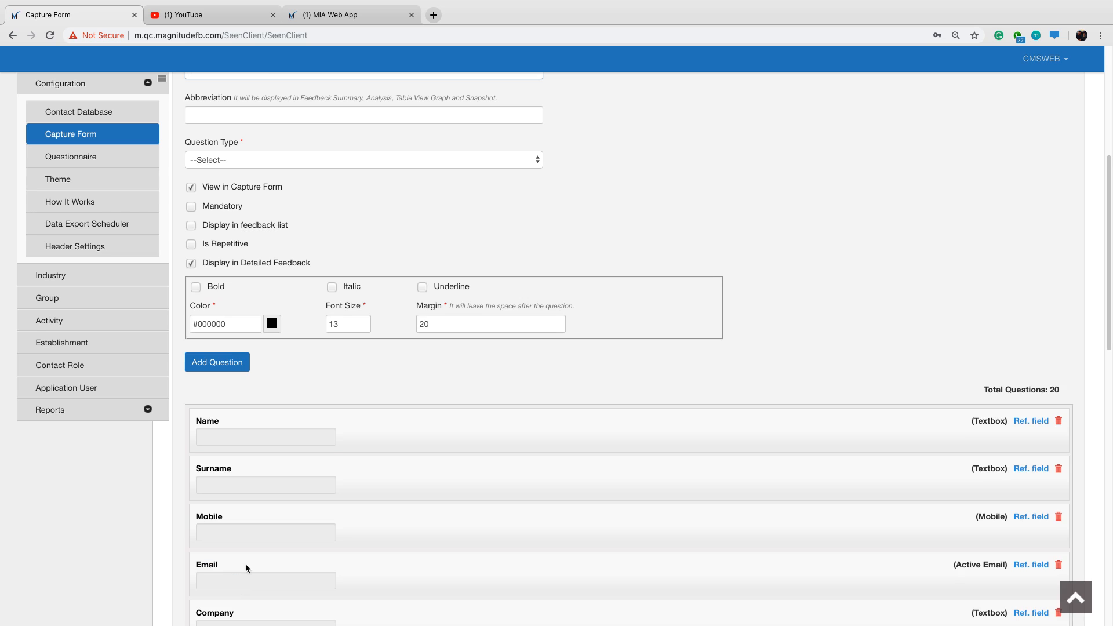
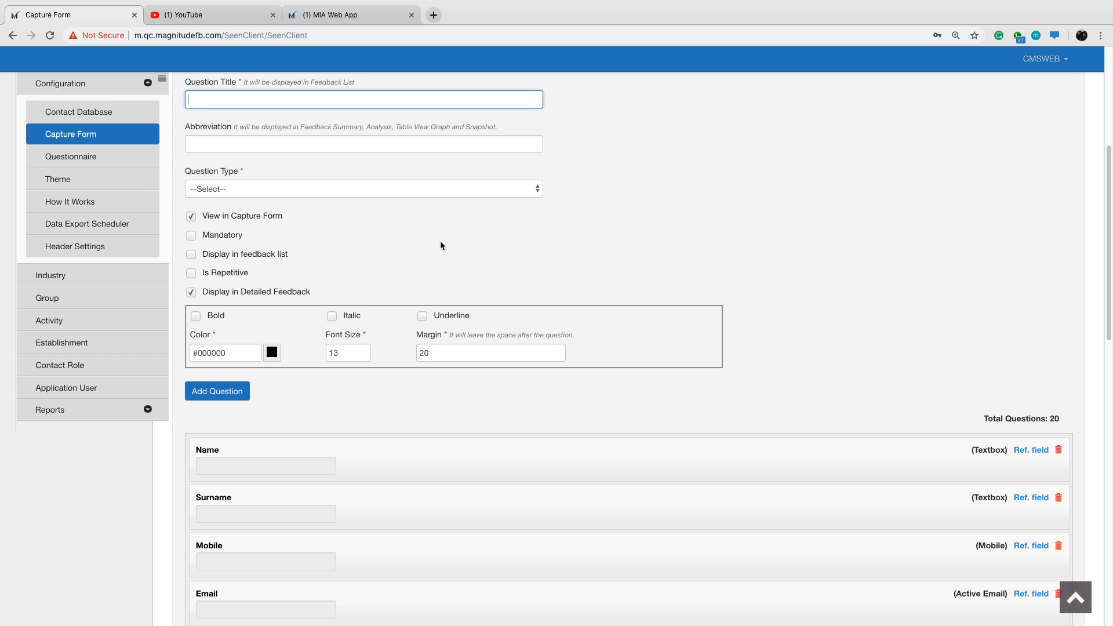
Title a new field "Attach Pictures/Videos" and set its question type to Attachment.
text(Attch)
text( Pictures)
text( or)
key(BackSpace)
key(BackSpace)
click(201, 100)
text(a)
click(247, 99)
text(/Videos)
click(281, 151)
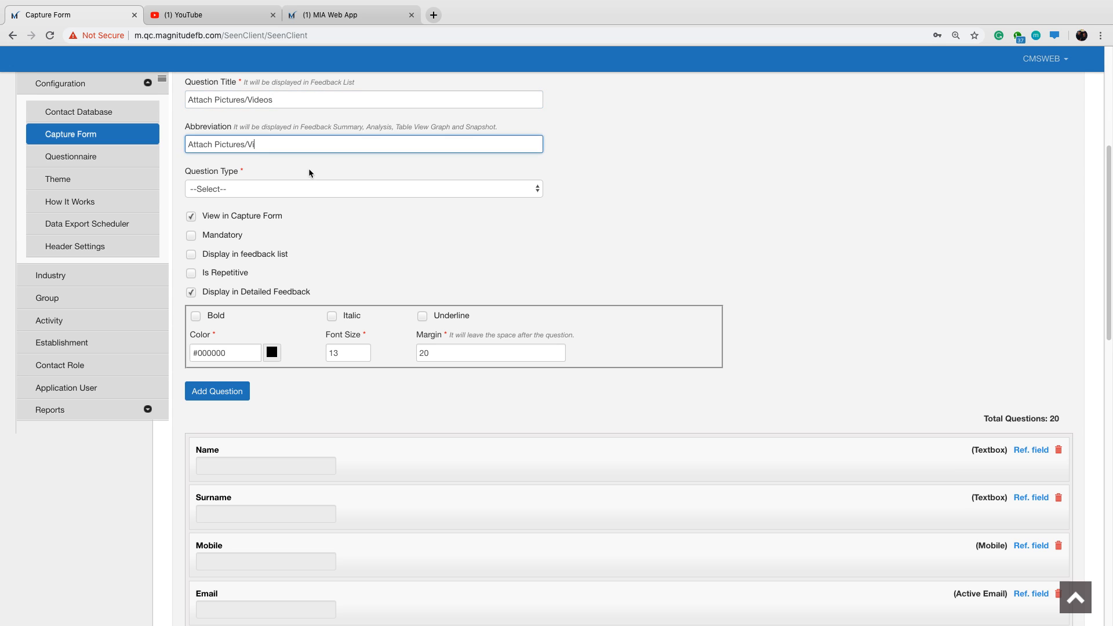
click(308, 189)
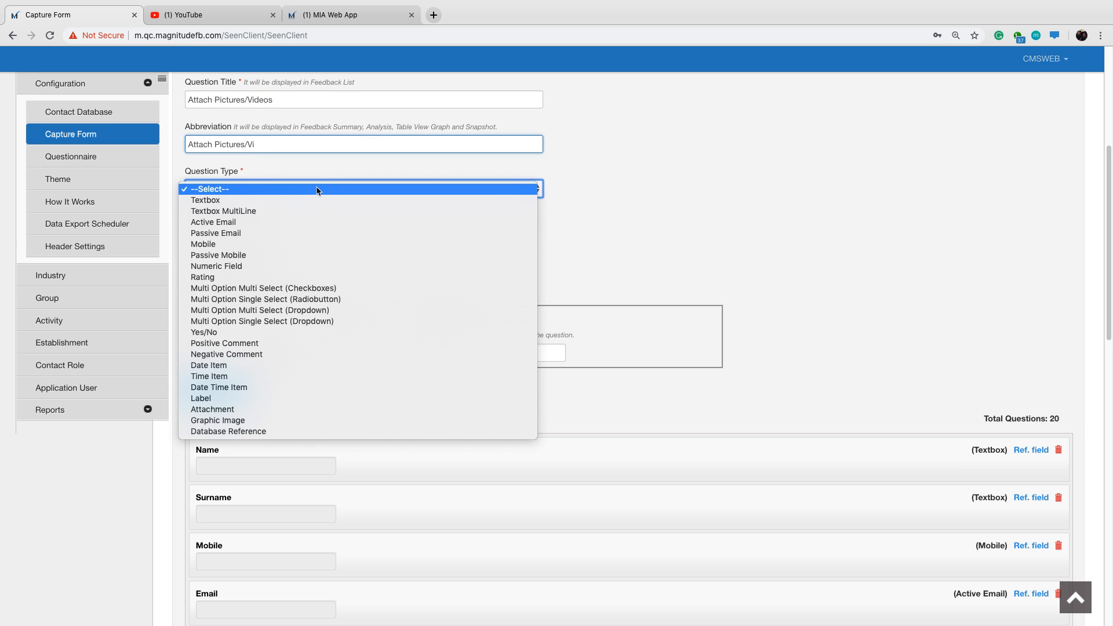
click(293, 409)
Make the Attach Pictures/Videos question repetitive in the existing group 1, Issues, and add it to the capture form.
click(191, 255)
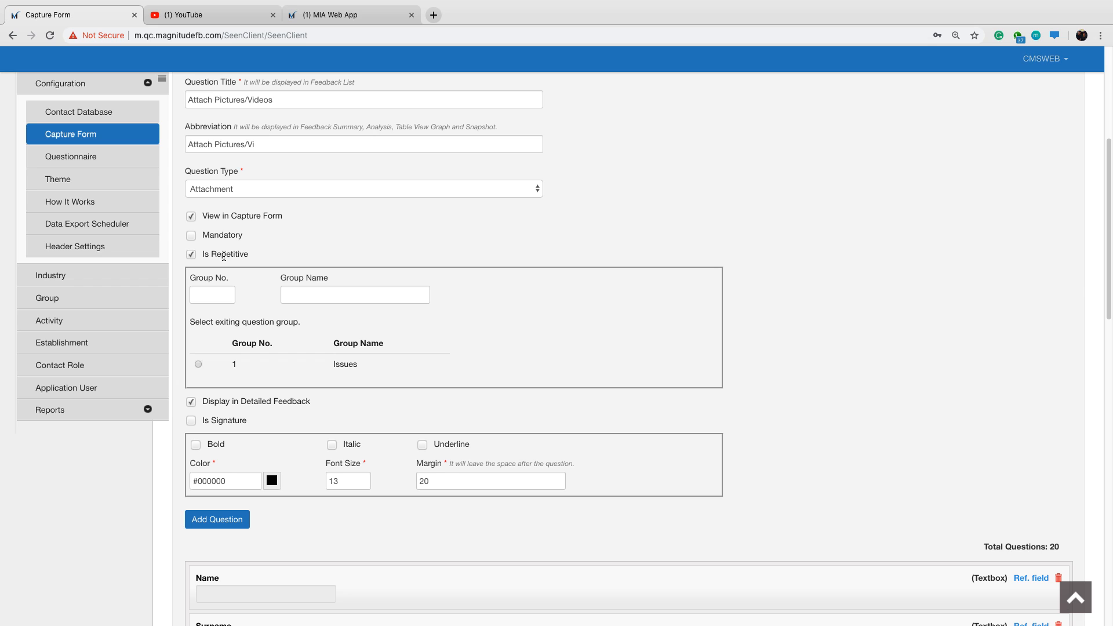
click(198, 366)
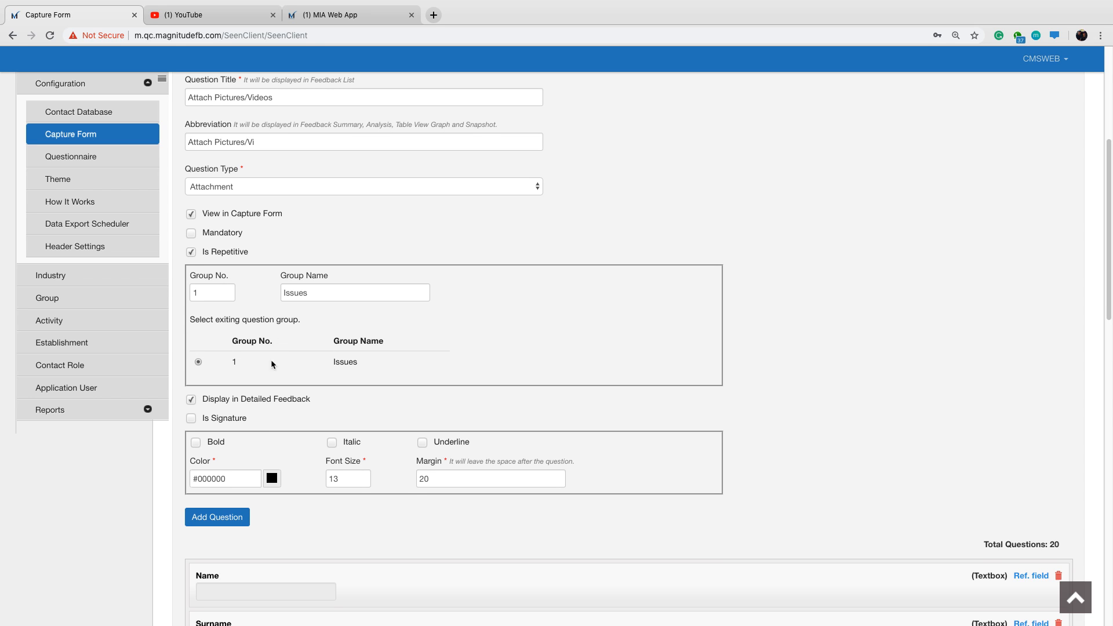
click(220, 522)
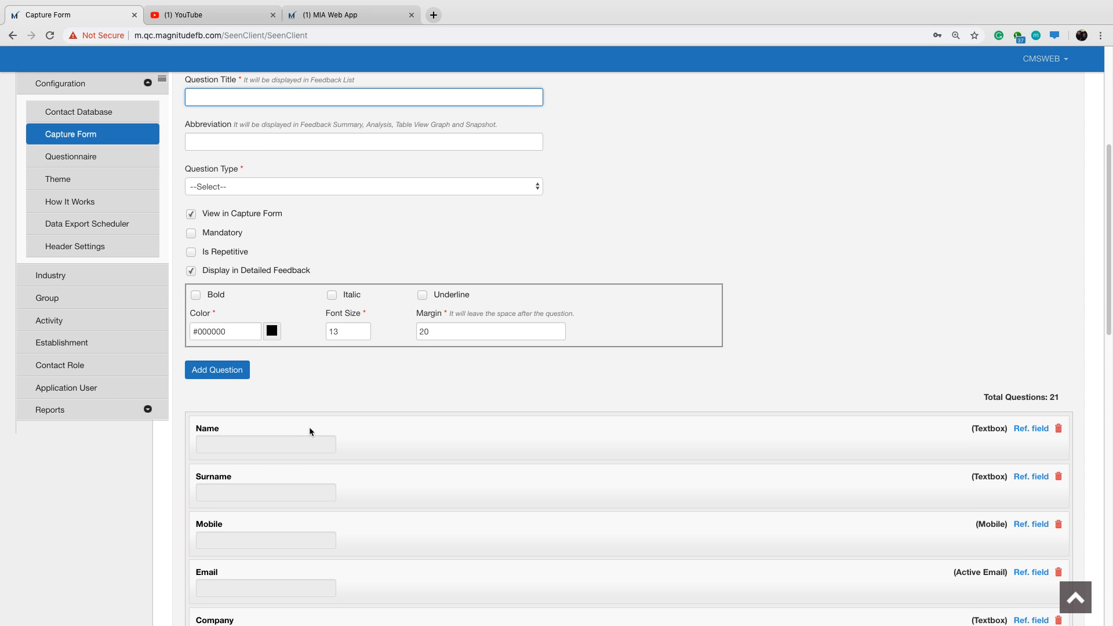
scroll(310, 430, down, 1)
scroll(338, 444, down, 10)
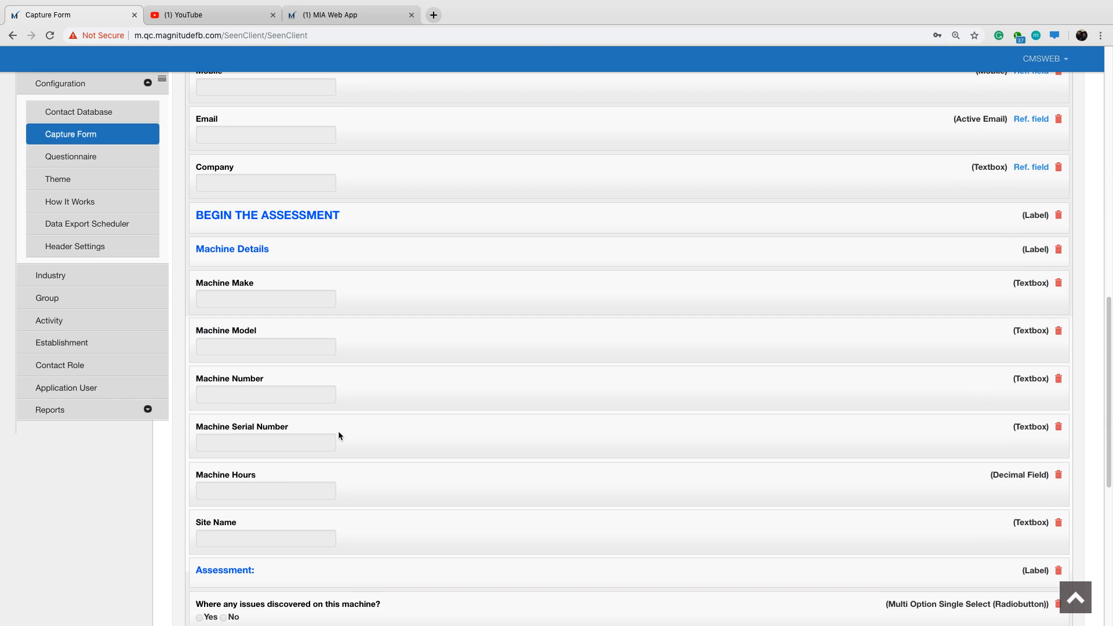
scroll(339, 432, down, 4)
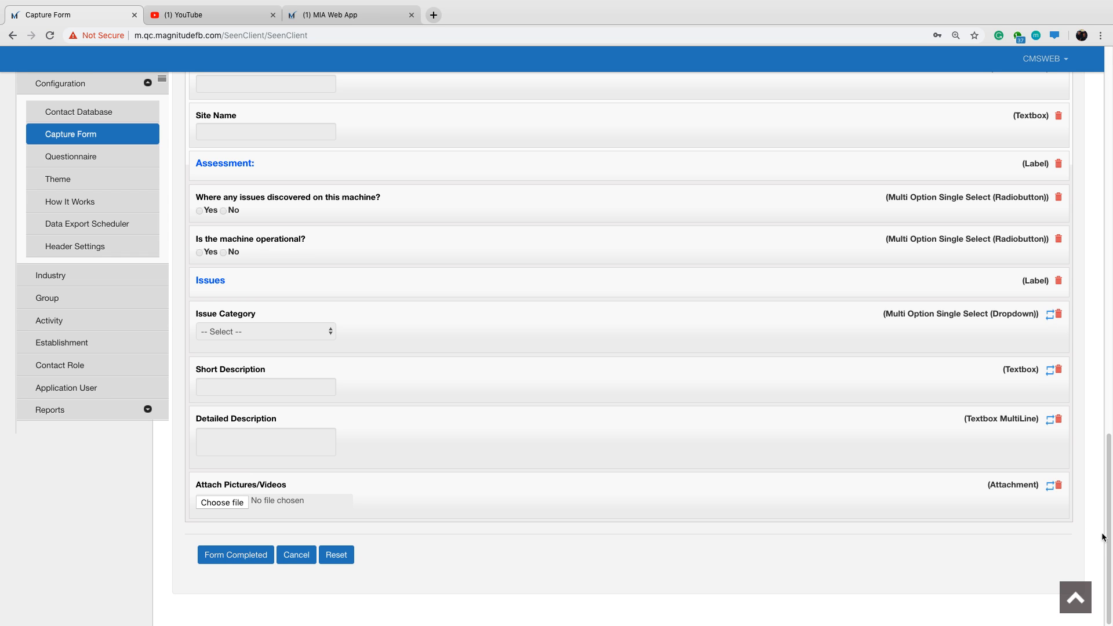
Title a new field "Issue Severity" and set its question type to Multi Option Single Select (Radiobutton).
drag(1103, 537, 1101, 226)
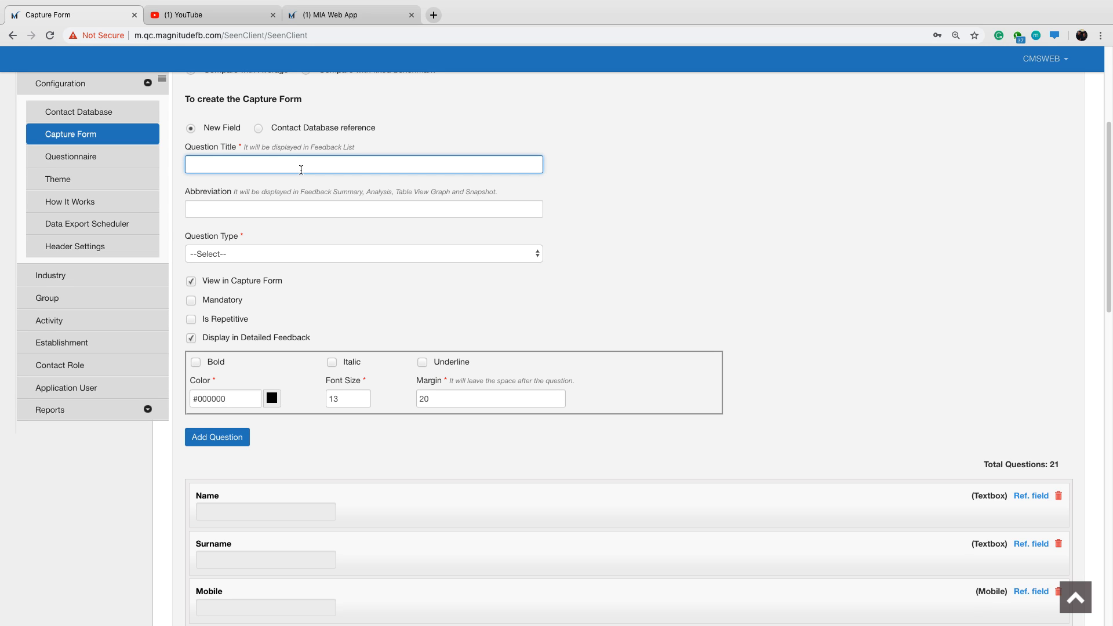
text(Issue Severity)
click(322, 254)
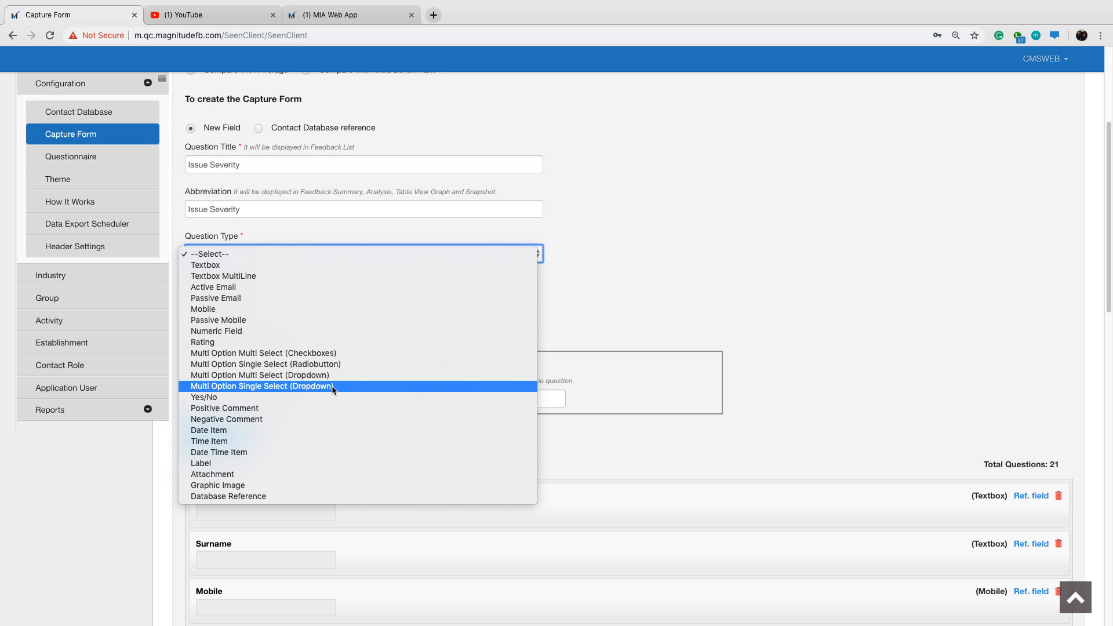
click(330, 365)
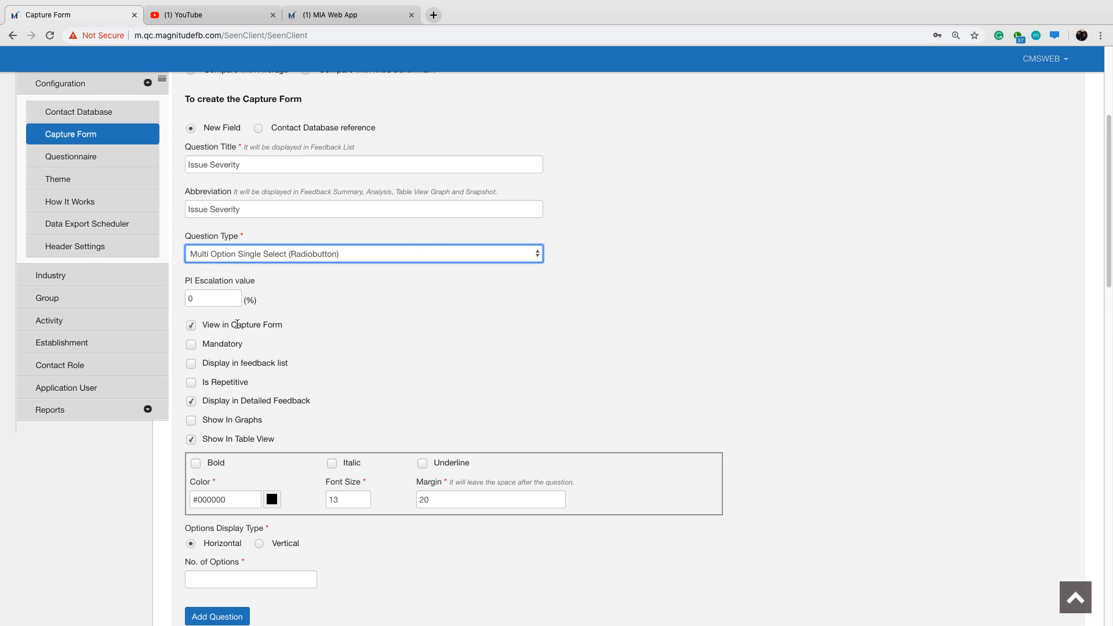
Make the Issue Severity question repetitive in the existing group 1, Issues, and enable Show In Graphs.
scroll(211, 350, down, 1)
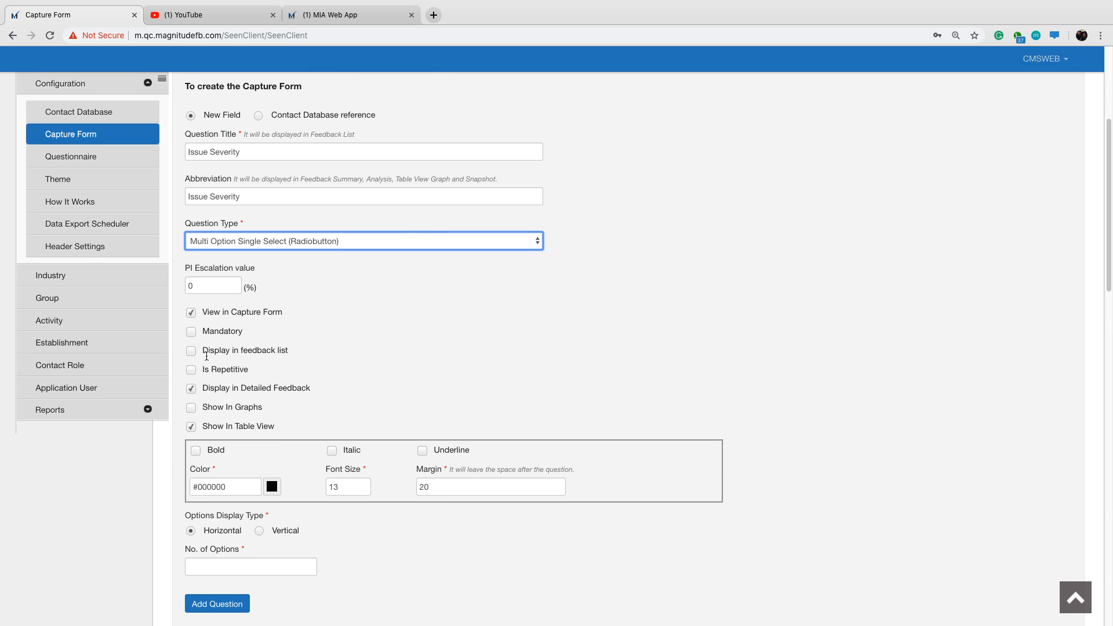
click(191, 370)
scroll(194, 376, down, 1)
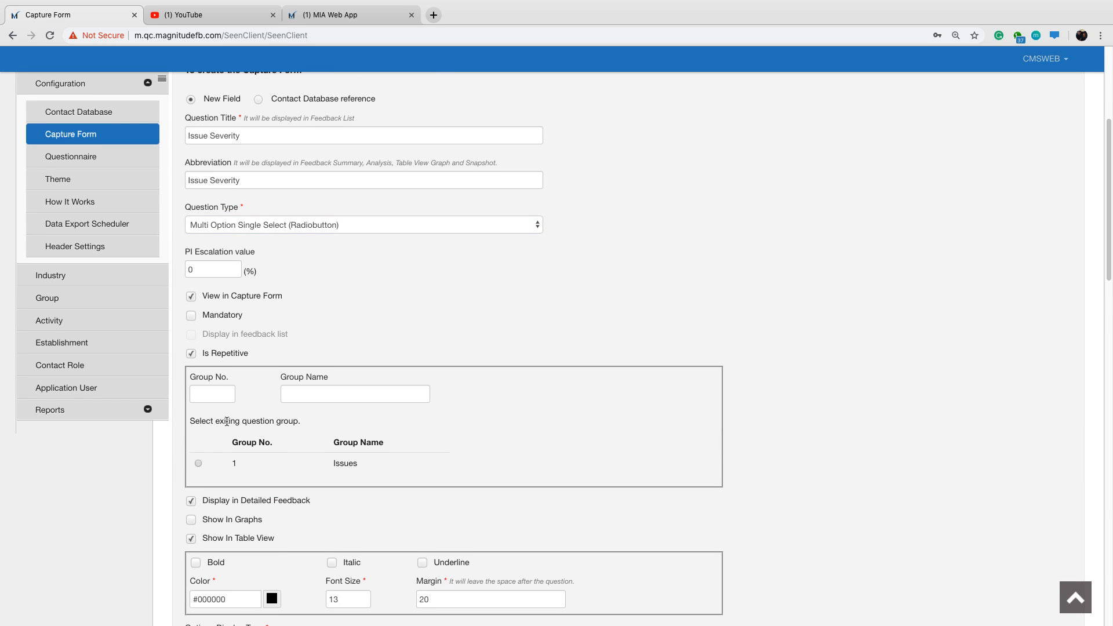
click(199, 463)
scroll(395, 304, down, 5)
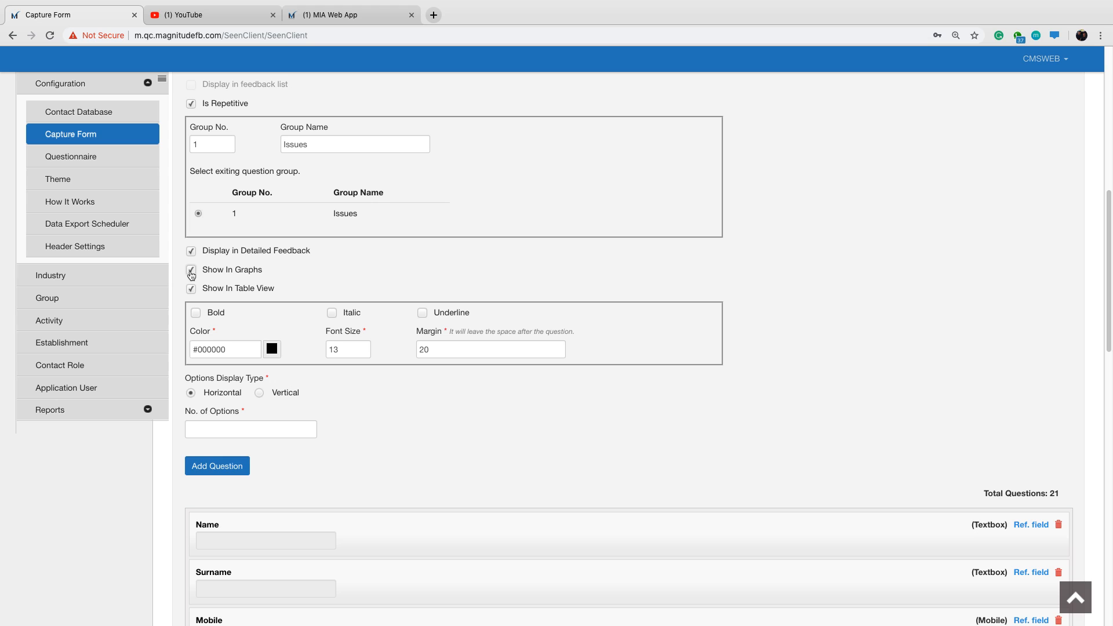
Set the Issue Severity options to display vertically and the number of options to 3.
scroll(293, 398, down, 1)
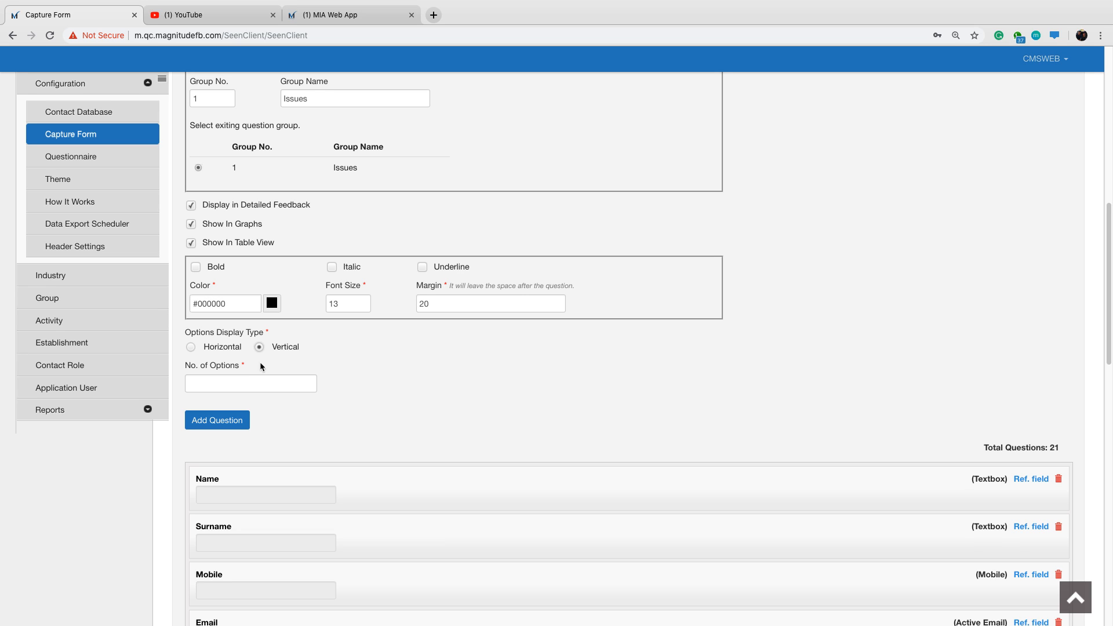
click(250, 381)
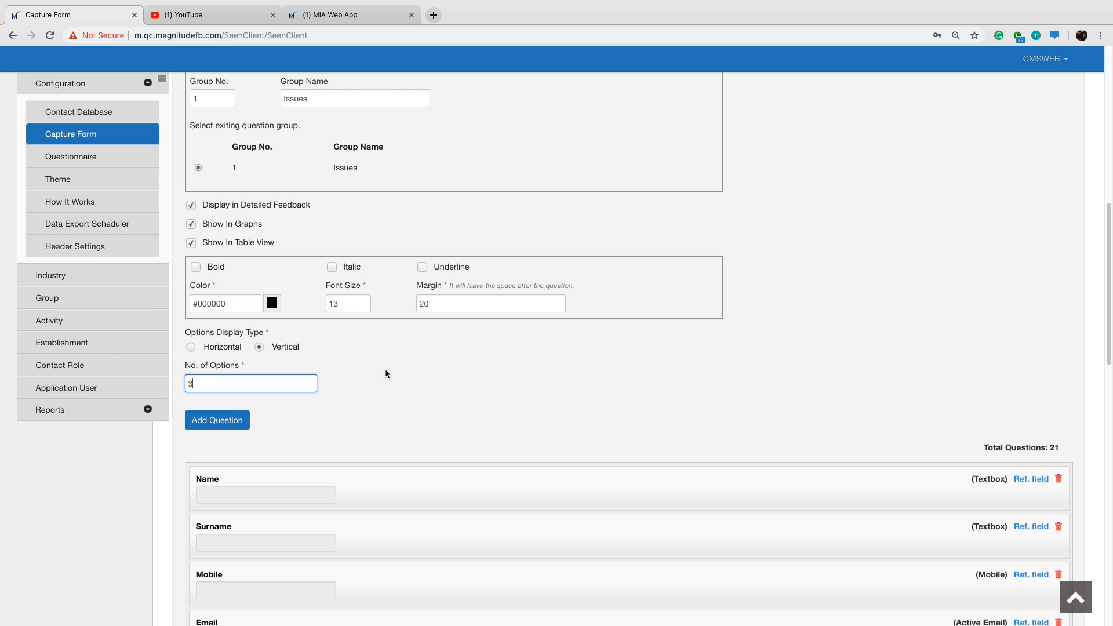
text(3)
key(Tab)
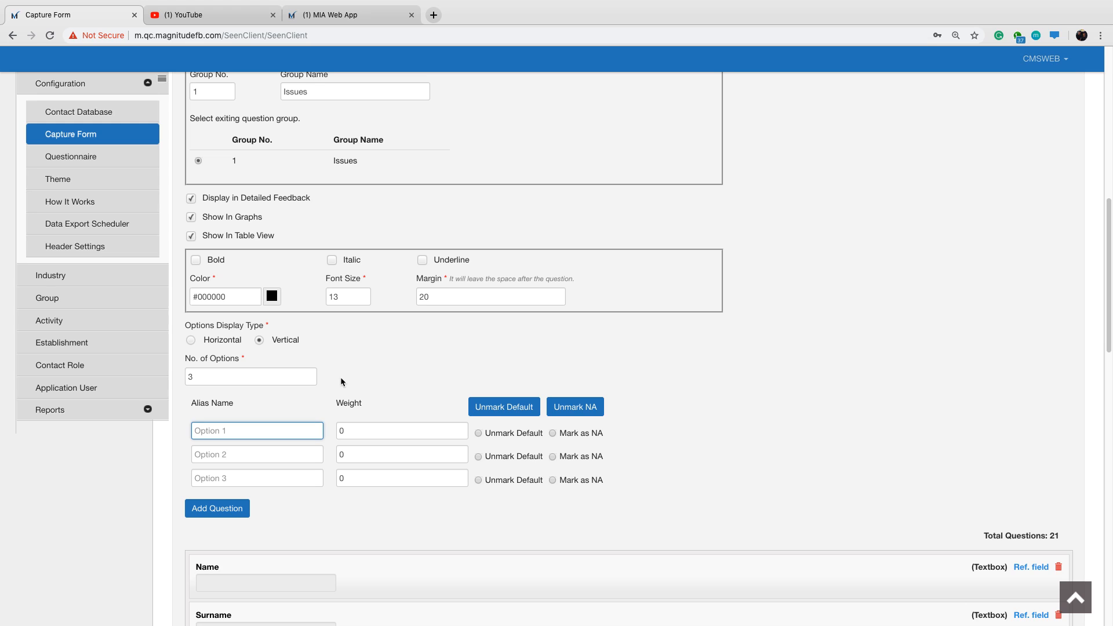
Name the first Issue Severity option "Cannot Operate".
text(Connot)
key(BackSpace)
key(BackSpace)
key(BackSpace)
text(annot Operate)
key(Tab)
key(Tab)
key(Tab)
key(Tab)
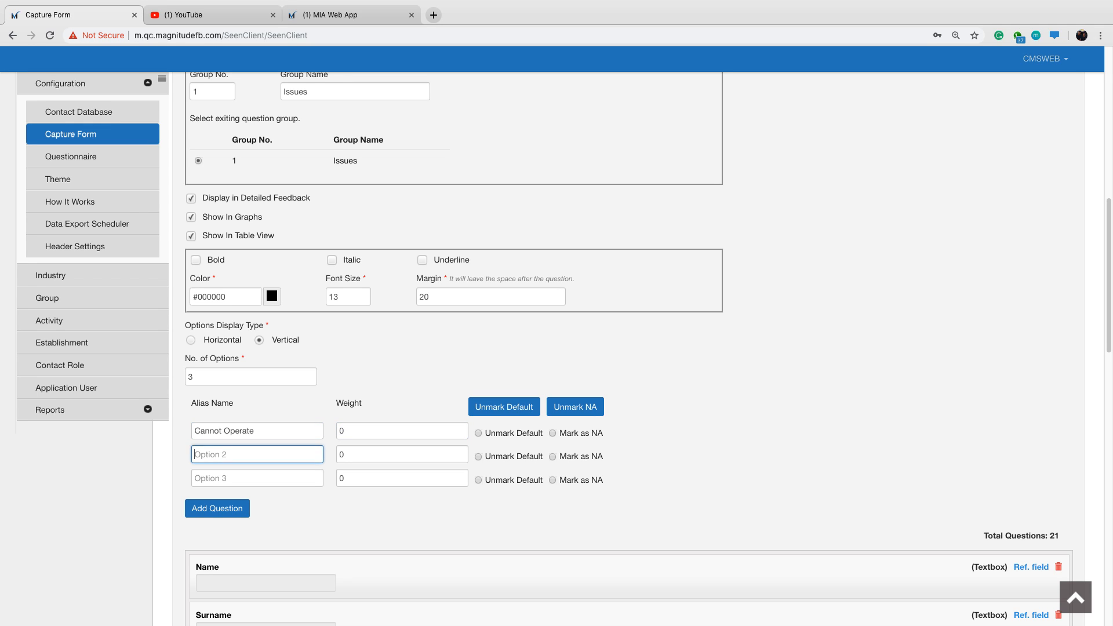
Name the second Issue Severity option "Needs Attention" and the third "Mild Issue".
text(Needs Attention)
key(Tab)
key(Tab)
key(Tab)
key(Tab)
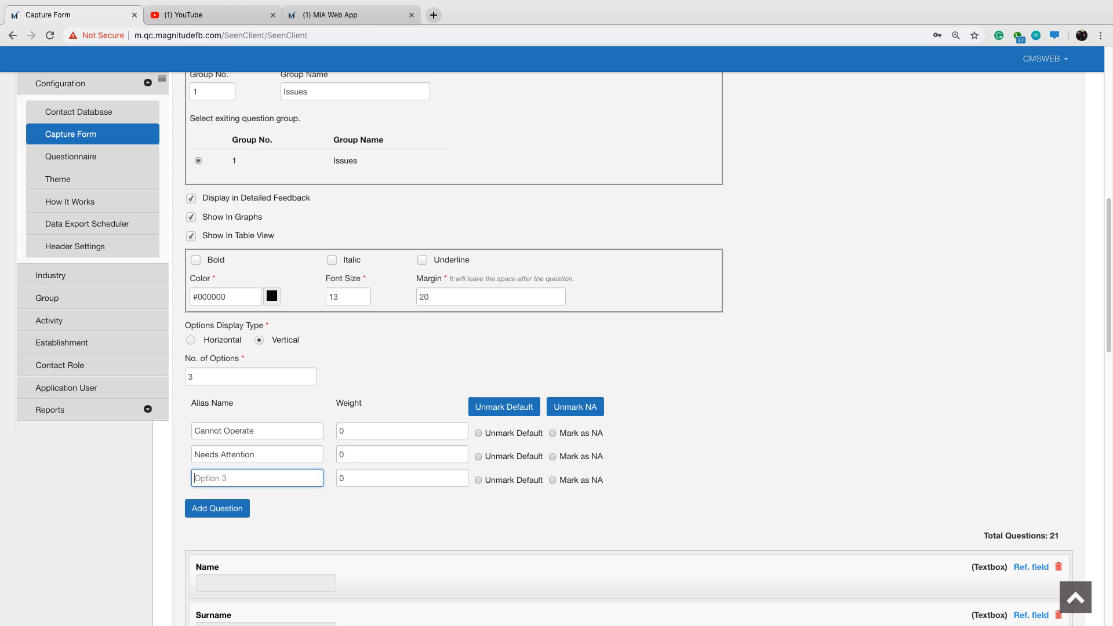
text(Mild Isu)
text(iu)
text(ue)
drag(249, 478, 190, 479)
Set the weight of Mild Issue to 100 and the weight of Needs Attention to 50.
click(379, 478)
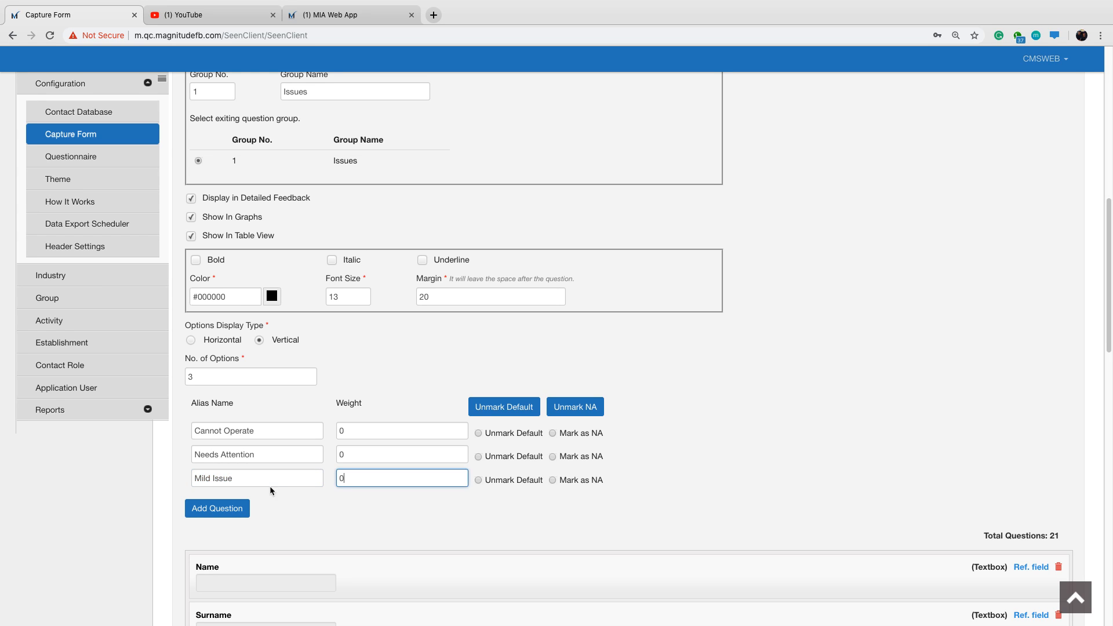
key(BackSpace)
text(100)
click(354, 457)
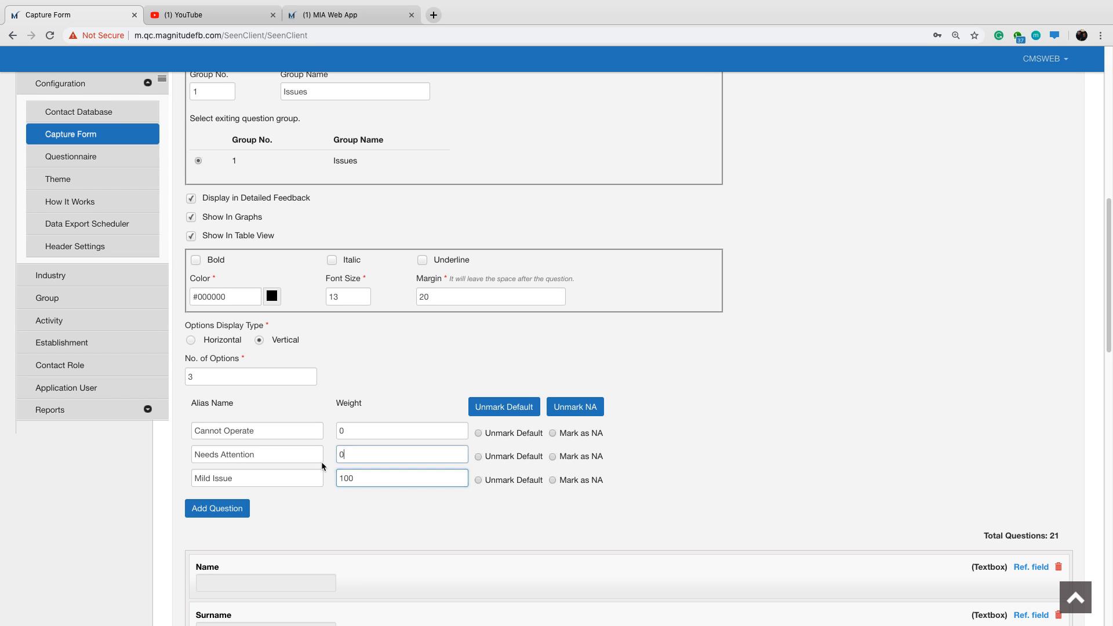
key(BackSpace)
text(50)
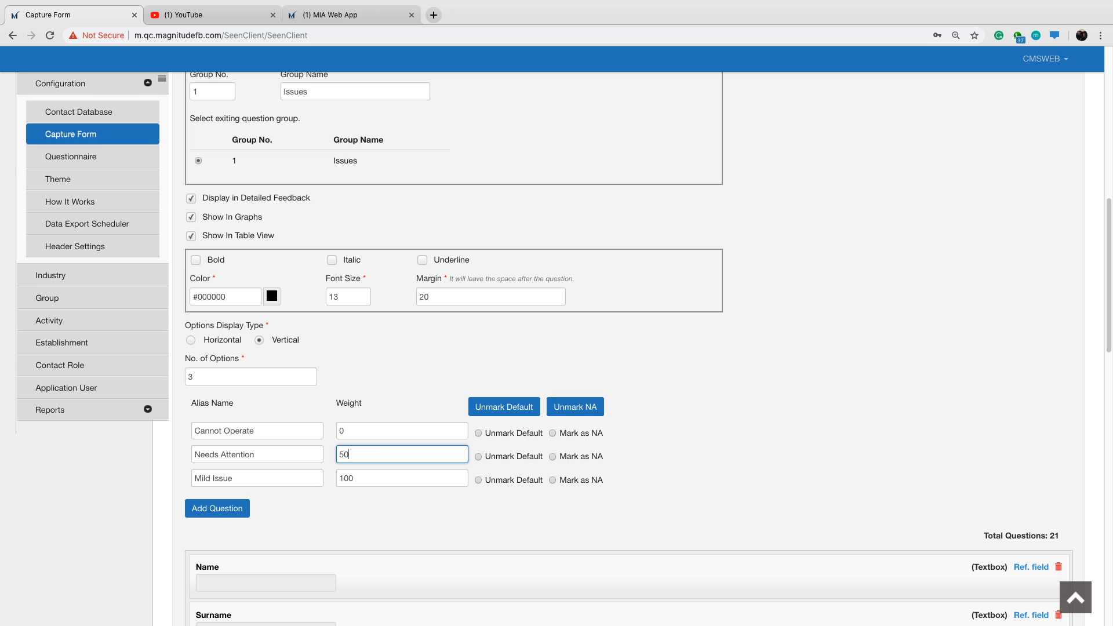
click(404, 365)
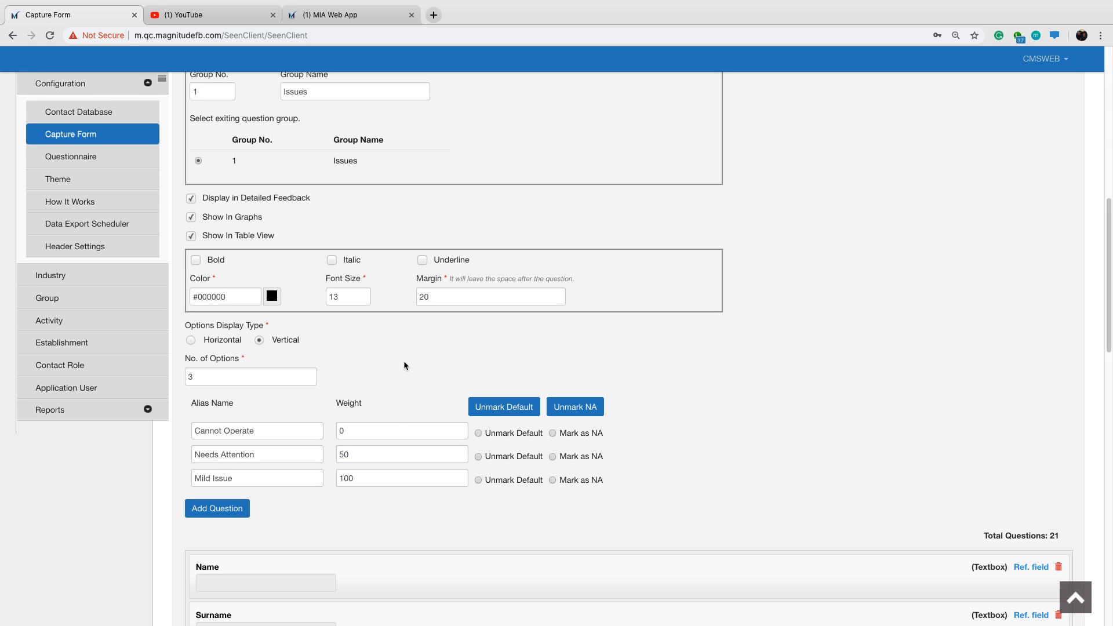
Add the Issue Severity question to the capture form and check its placement below Attach Pictures/Videos.
scroll(252, 198, down, 1)
scroll(223, 314, up, 1)
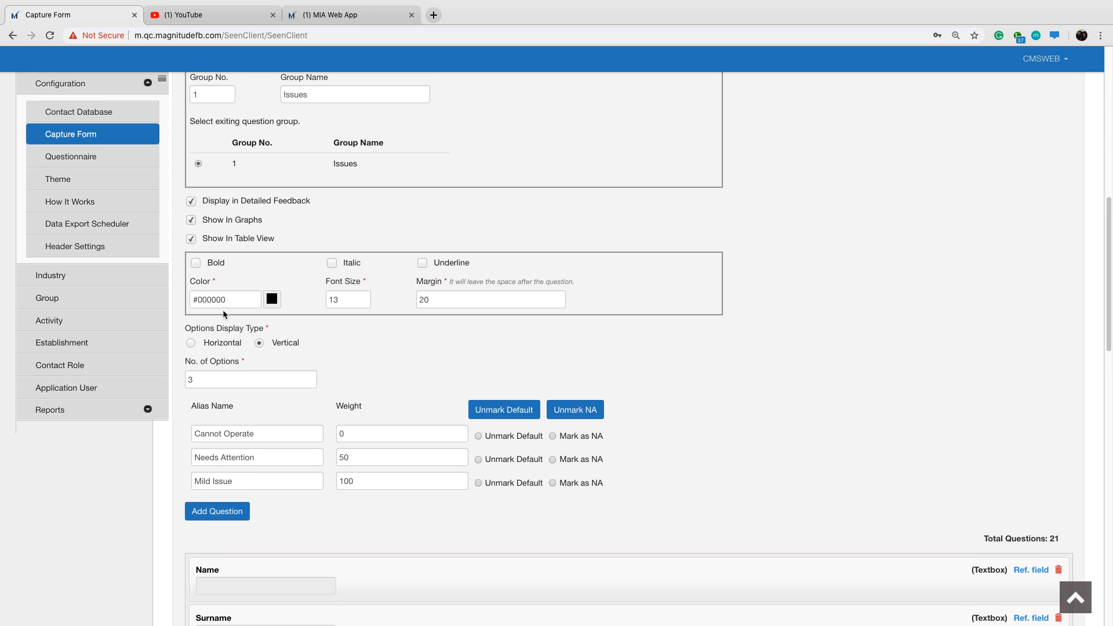
click(223, 510)
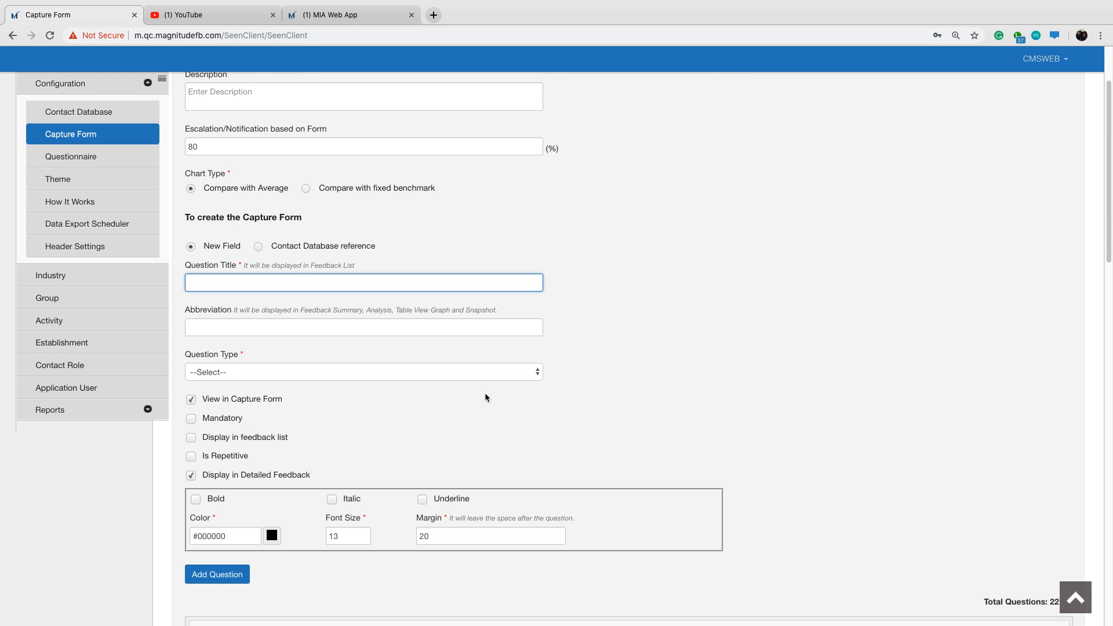
scroll(484, 398, down, 10)
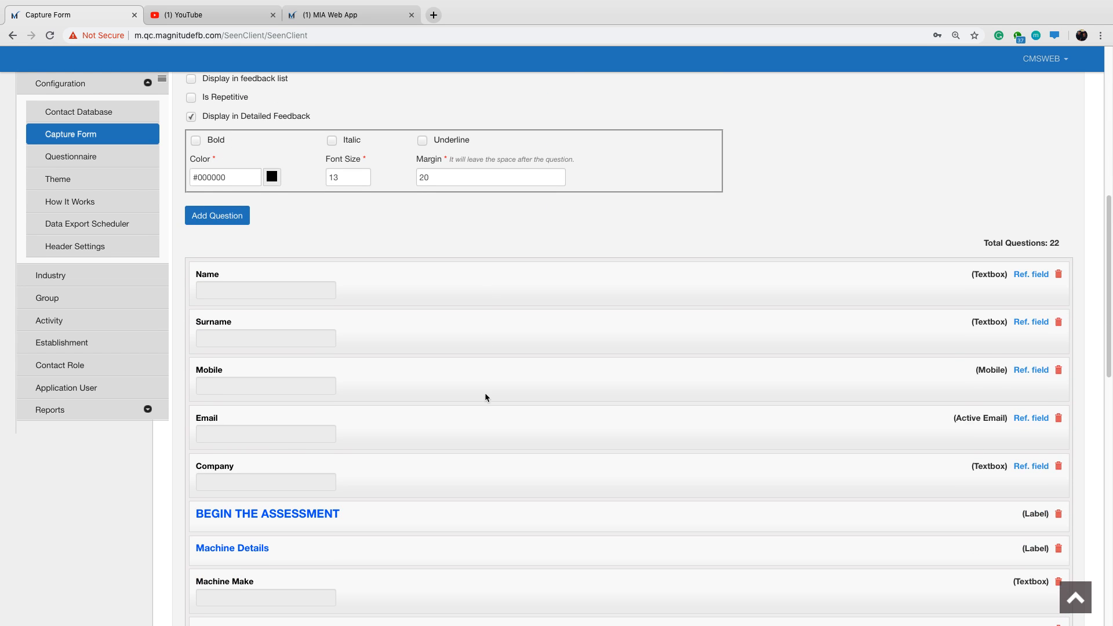
scroll(486, 397, down, 13)
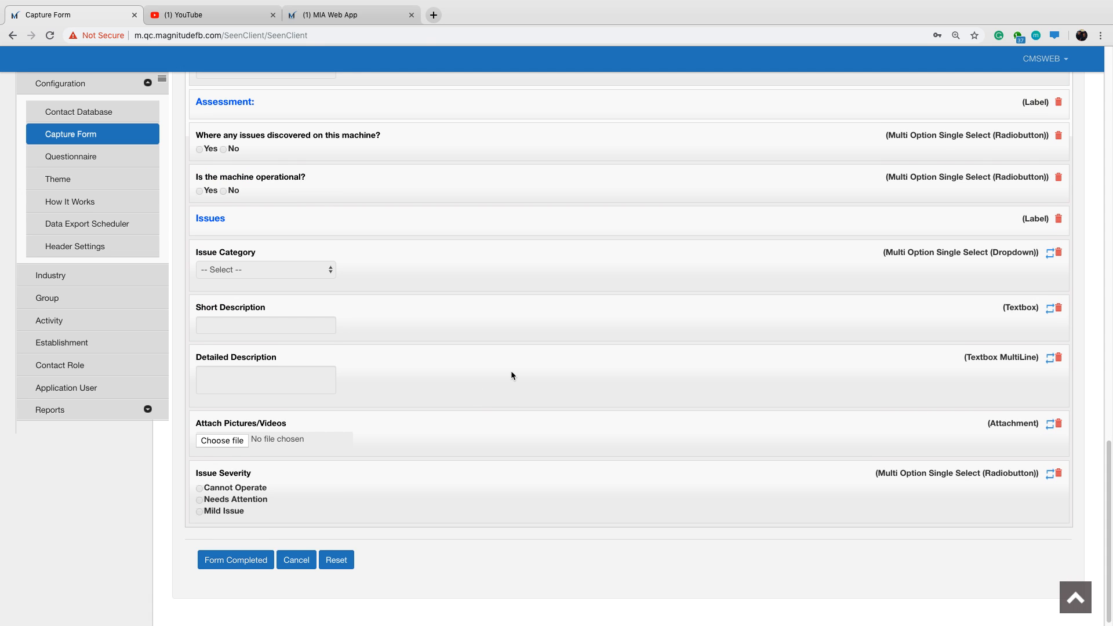
Review the question list, submit the capture form as completed and acknowledge the confirmation.
scroll(511, 374, up, 3)
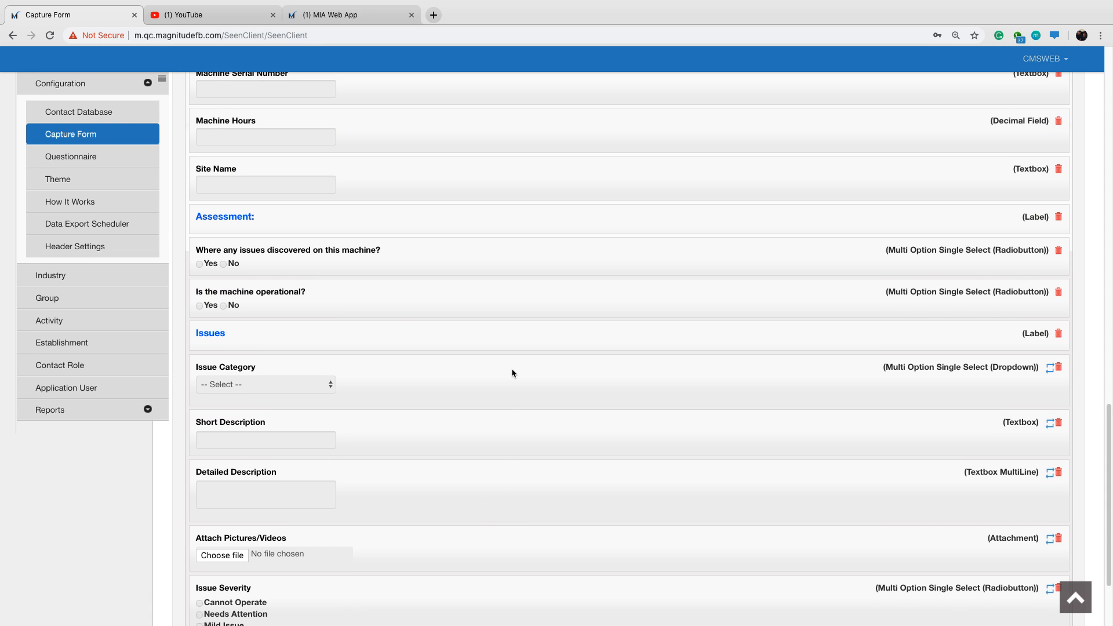
scroll(511, 371, up, 7)
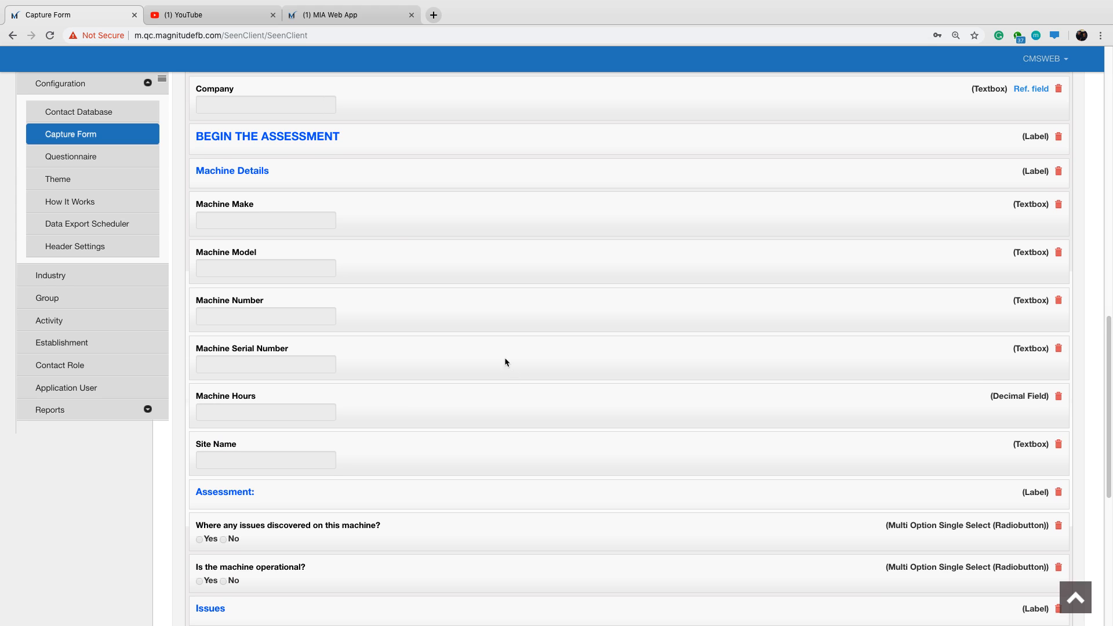
drag(386, 225, 390, 223)
scroll(405, 306, up, 1)
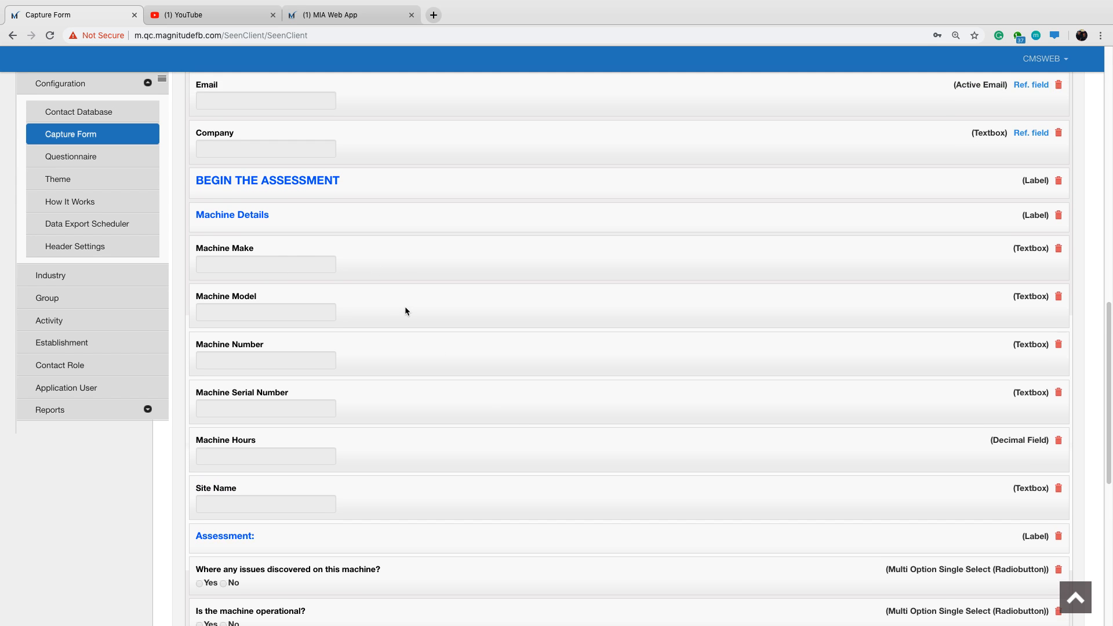
scroll(405, 311, down, 10)
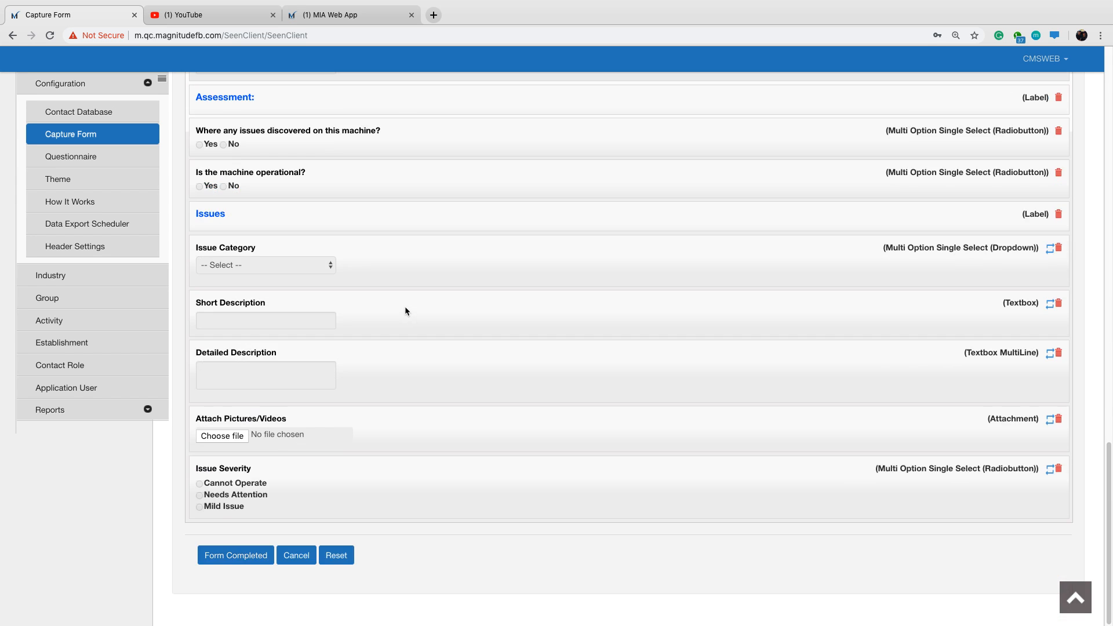
click(220, 559)
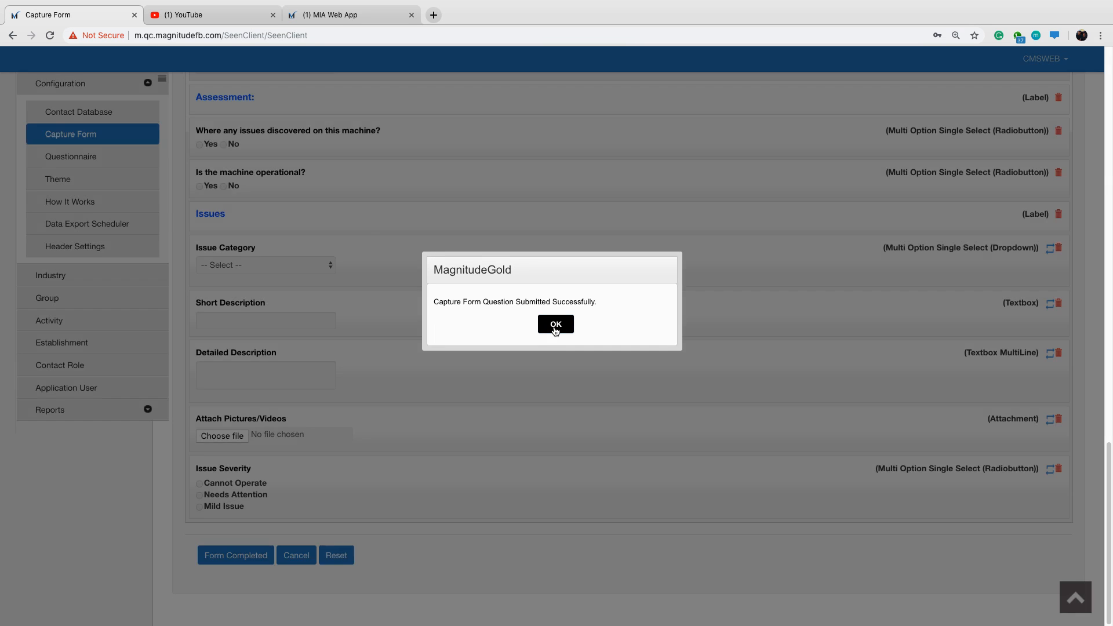
click(555, 328)
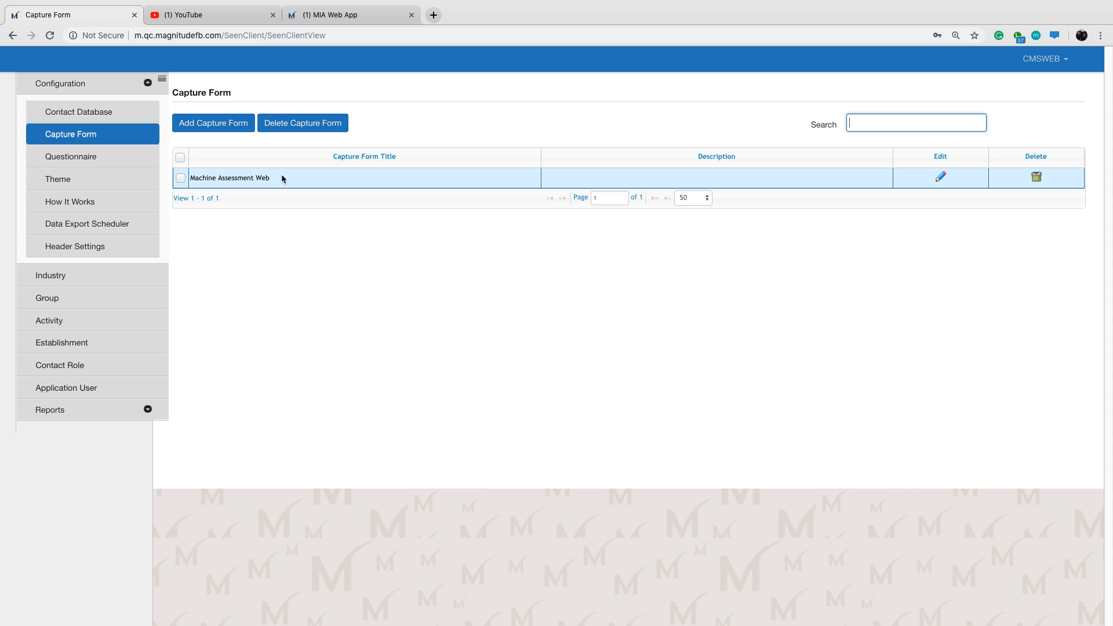
Open the Questionnaire list, and in the MIA Web App look up the key items required for the response form.
click(77, 164)
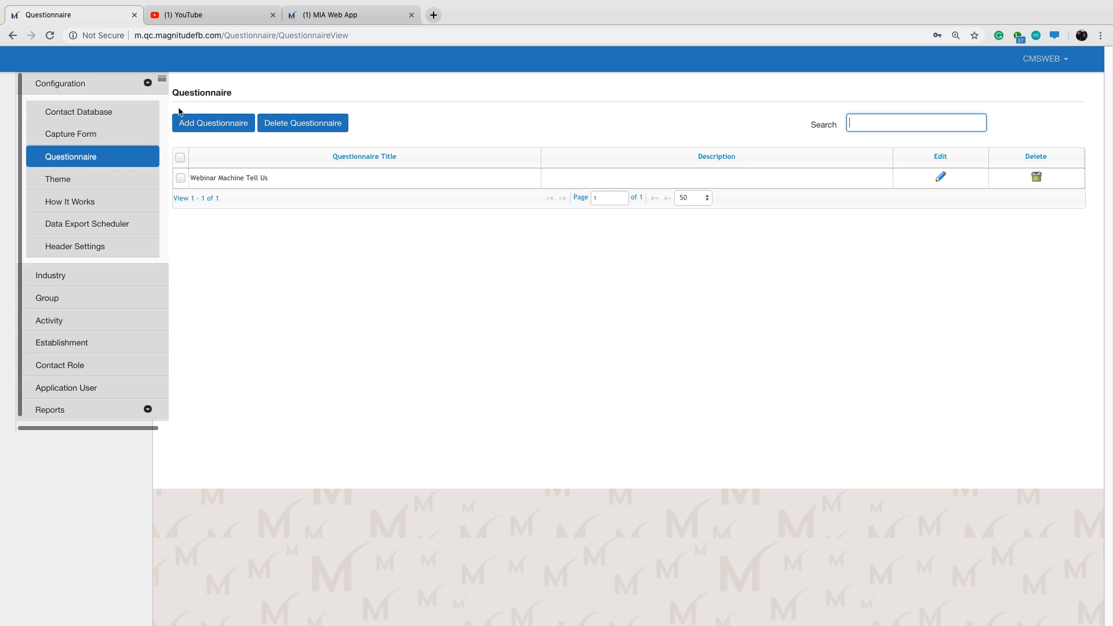
click(342, 18)
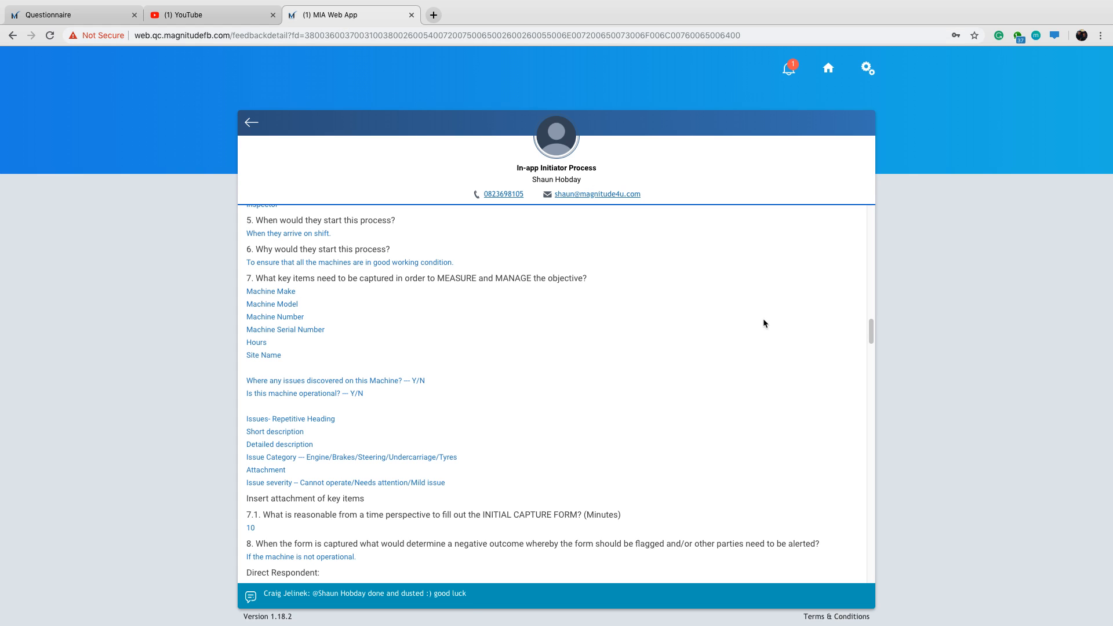
drag(871, 333, 872, 388)
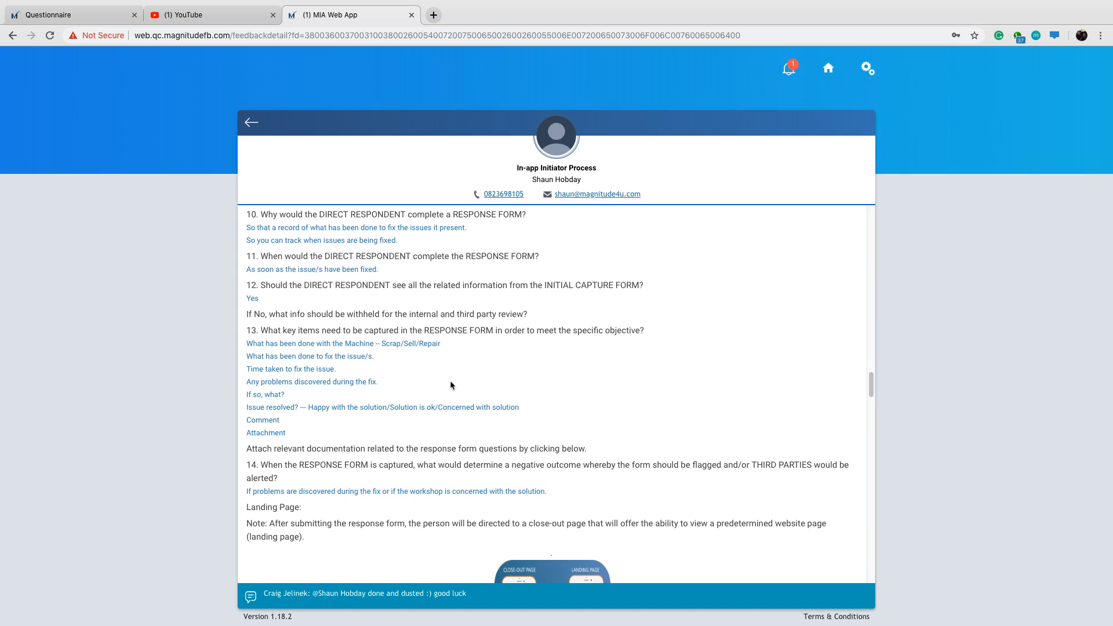
Return from the MIA Web App to the CMS, start a new questionnaire and look over its type and question settings.
drag(428, 332, 494, 332)
click(517, 379)
click(92, 17)
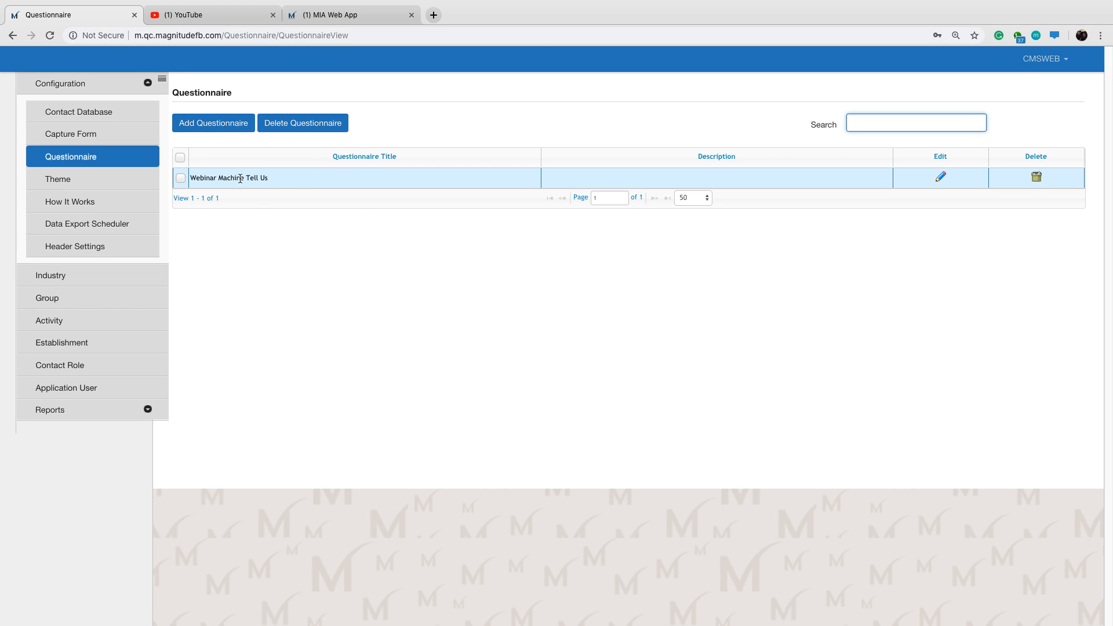
click(201, 127)
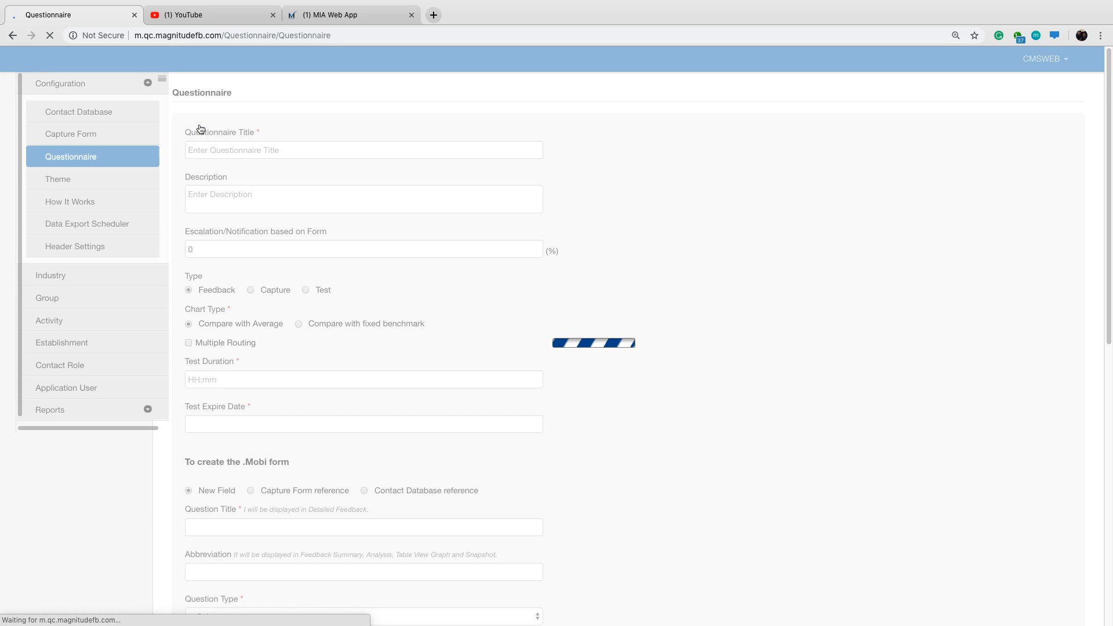
scroll(655, 235, down, 3)
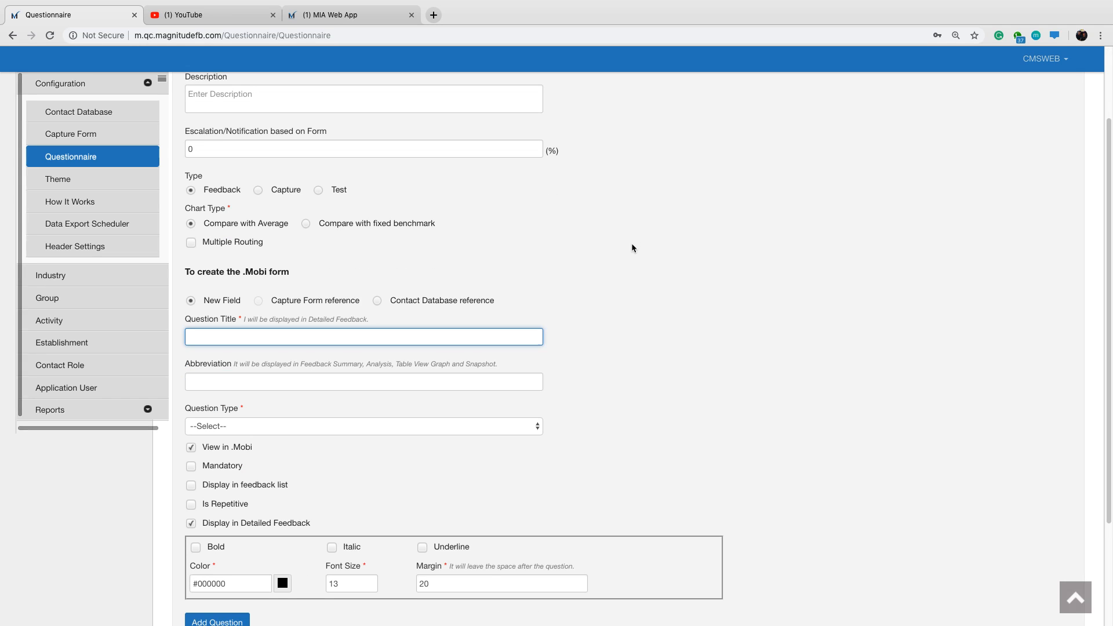
scroll(632, 244, up, 3)
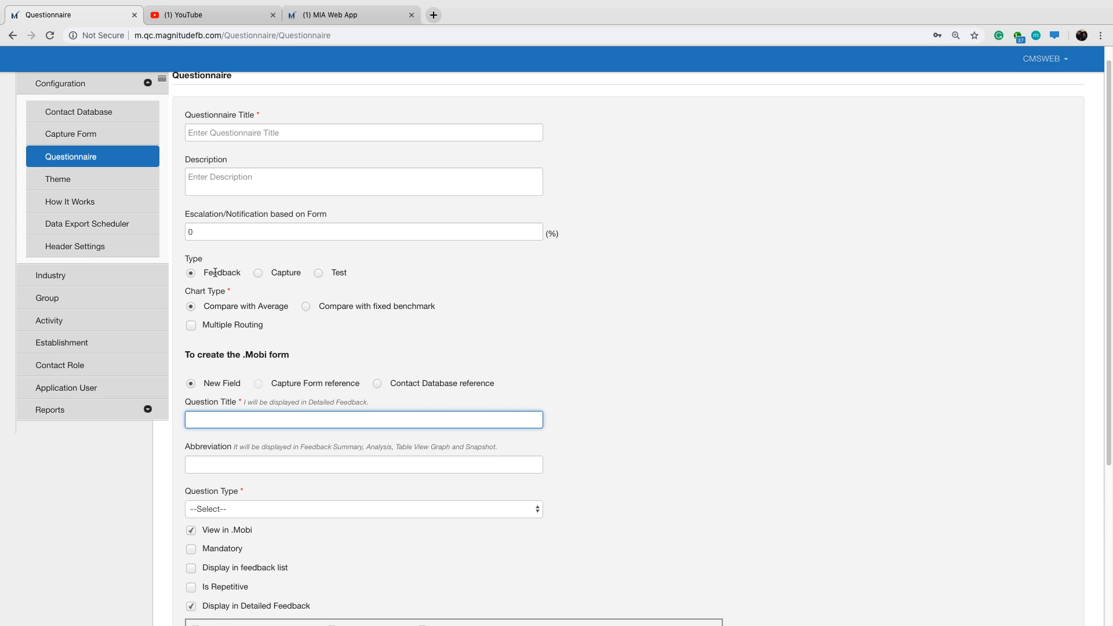
drag(187, 259, 206, 260)
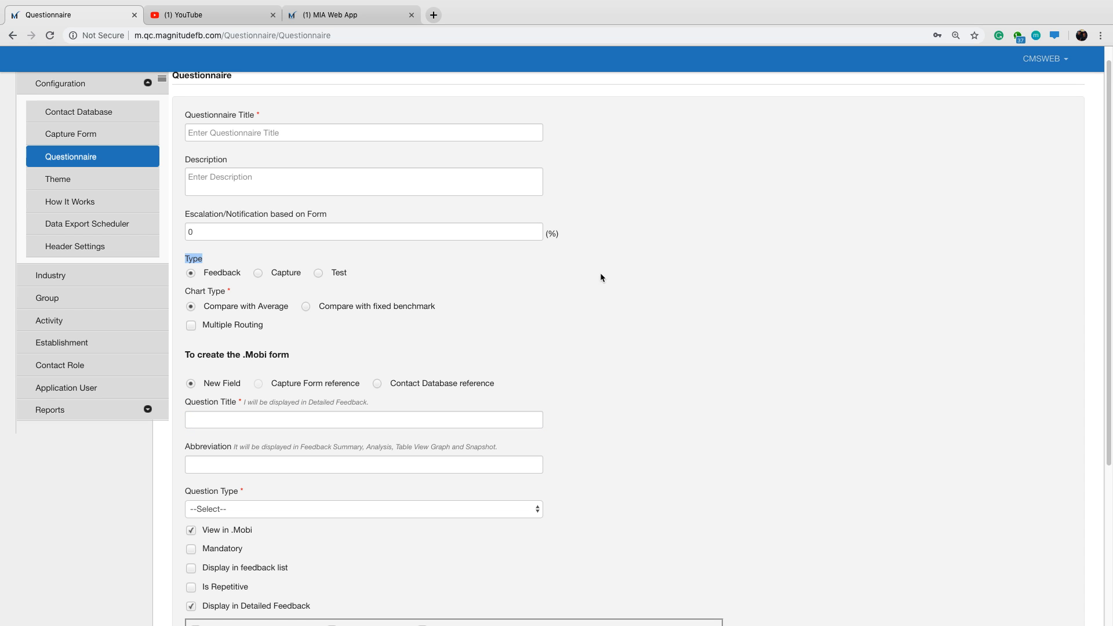
click(600, 274)
scroll(625, 274, down, 5)
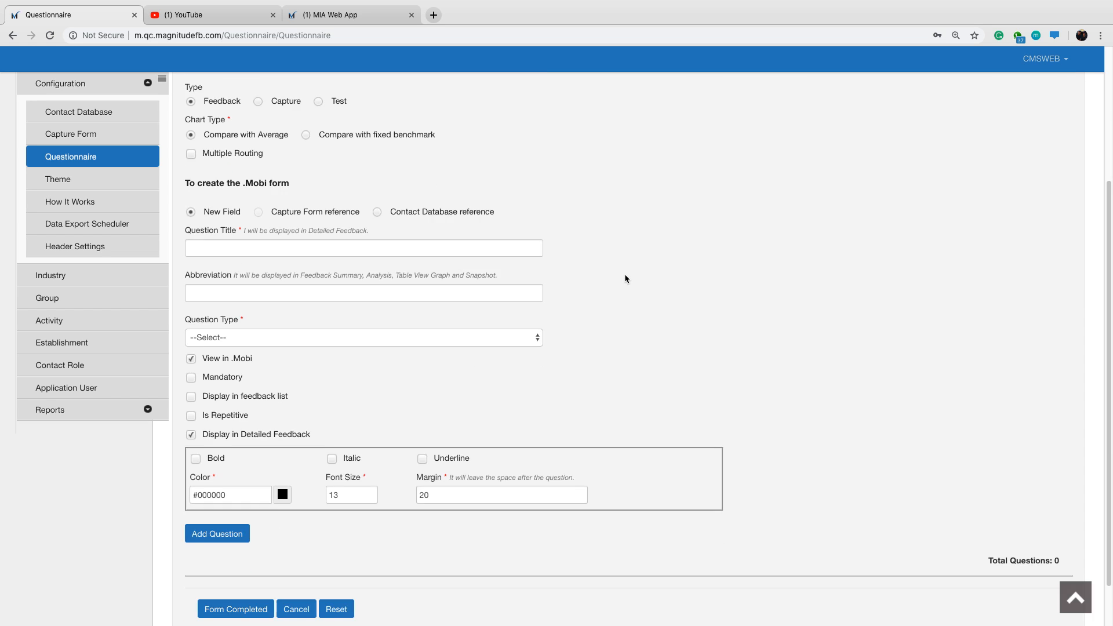
scroll(624, 279, up, 5)
Title the questionnaire "Machine Assessment Web", correcting the spelling of Assessment.
click(296, 150)
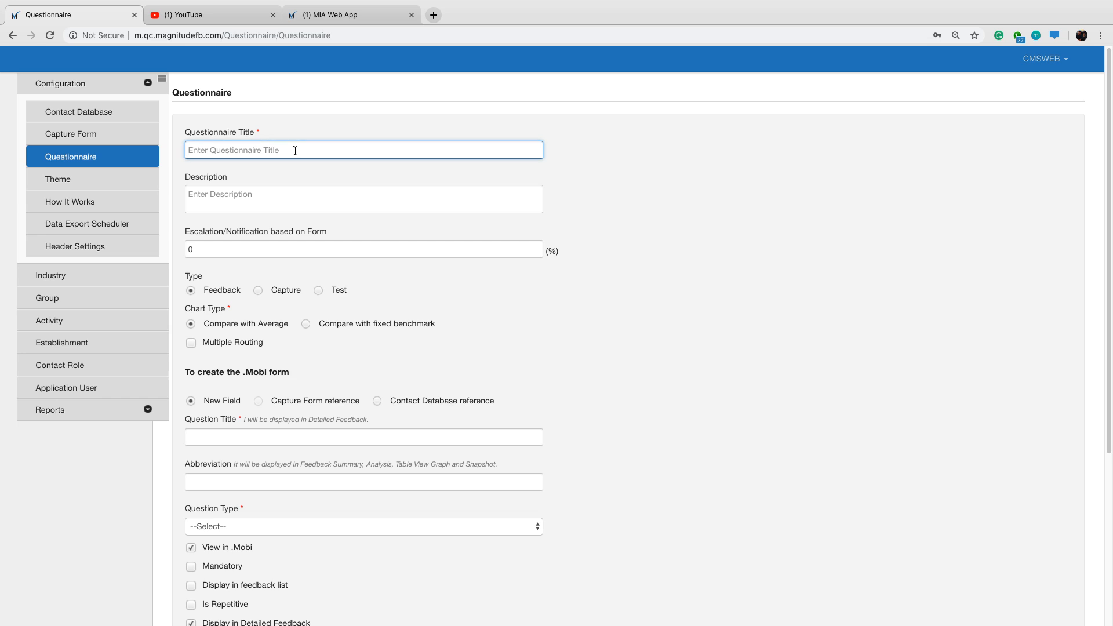
text(Constructio)
key(BackSpace)
key(BackSpace)
key(BackSpace)
key(BackSpace)
key(BackSpace)
key(BackSpace)
key(BackSpace)
key(BackSpace)
key(BackSpace)
text(Mac)
text(Assessmnet )
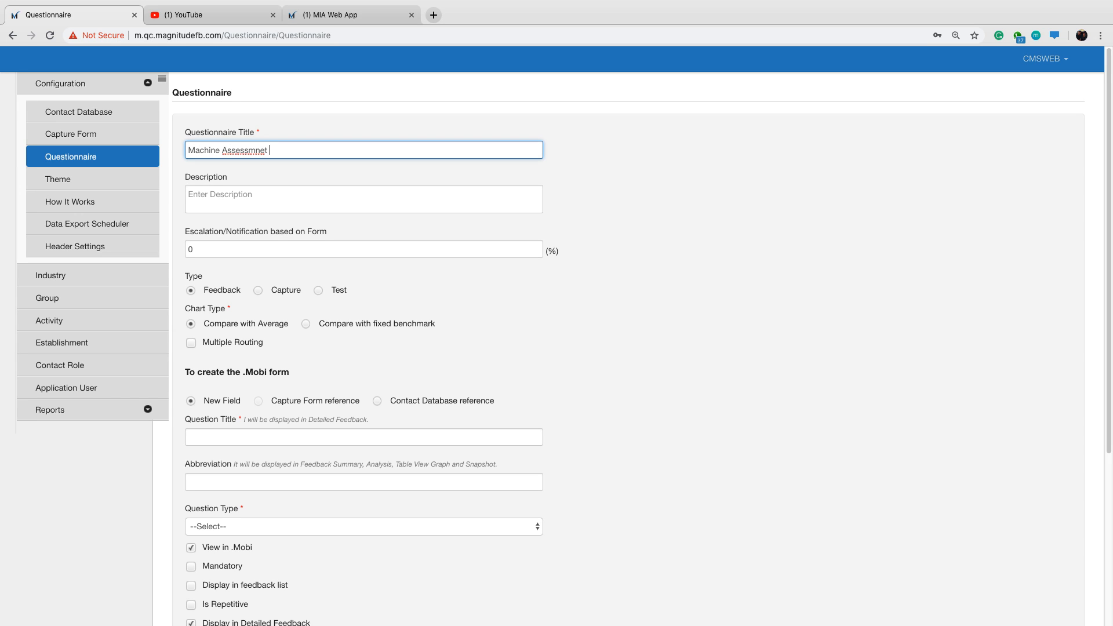
text(Con)
key(BackSpace)
key(BackSpace)
key(BackSpace)
text(Web)
right_click(249, 150)
click(331, 153)
Set the questionnaire's form-based escalation/notification threshold to 80%.
click(190, 249)
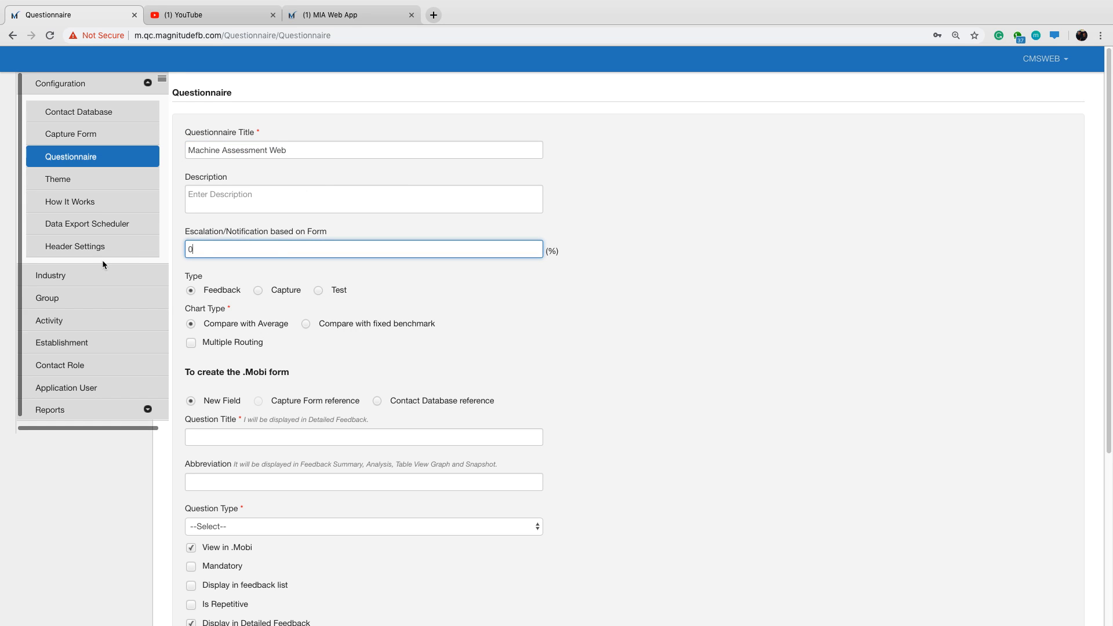
key(BackSpace)
text(80)
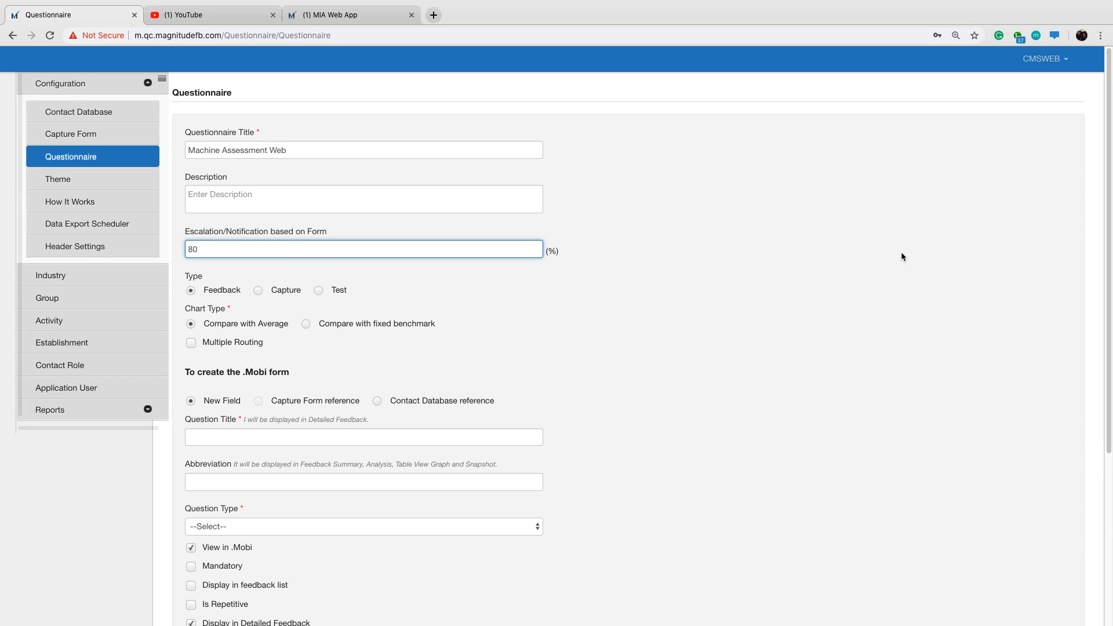
click(626, 290)
scroll(468, 280, down, 1)
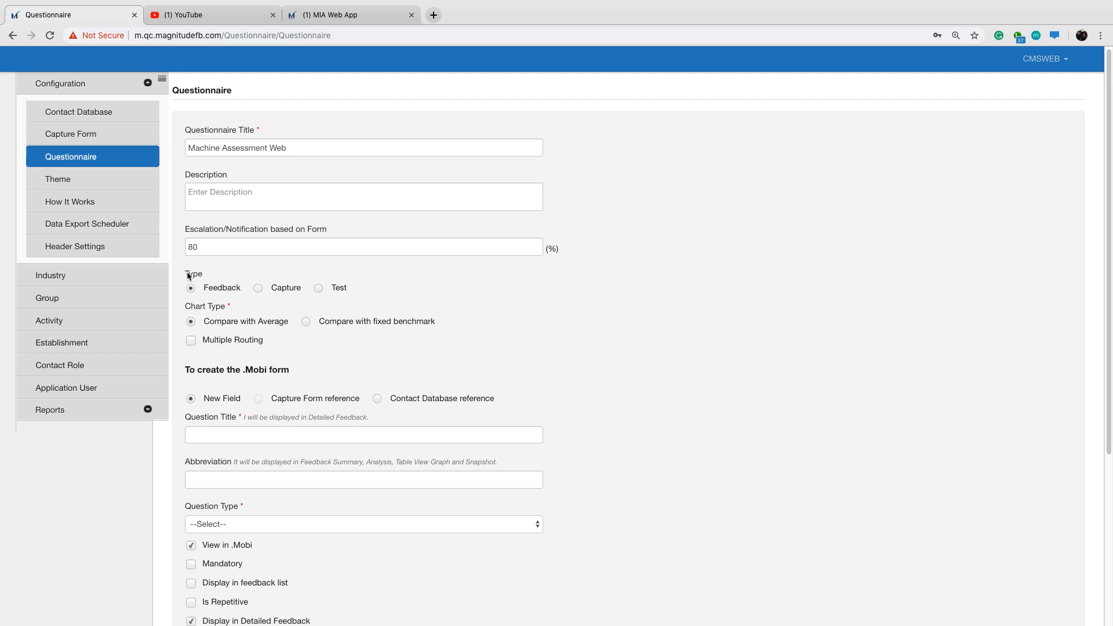
Examine the Feedback and Capture type options alongside the escalation percentage.
drag(185, 274, 201, 277)
click(205, 287)
double_click(206, 288)
drag(271, 287, 297, 287)
click(283, 291)
drag(556, 251, 531, 252)
click(664, 299)
drag(207, 289, 242, 287)
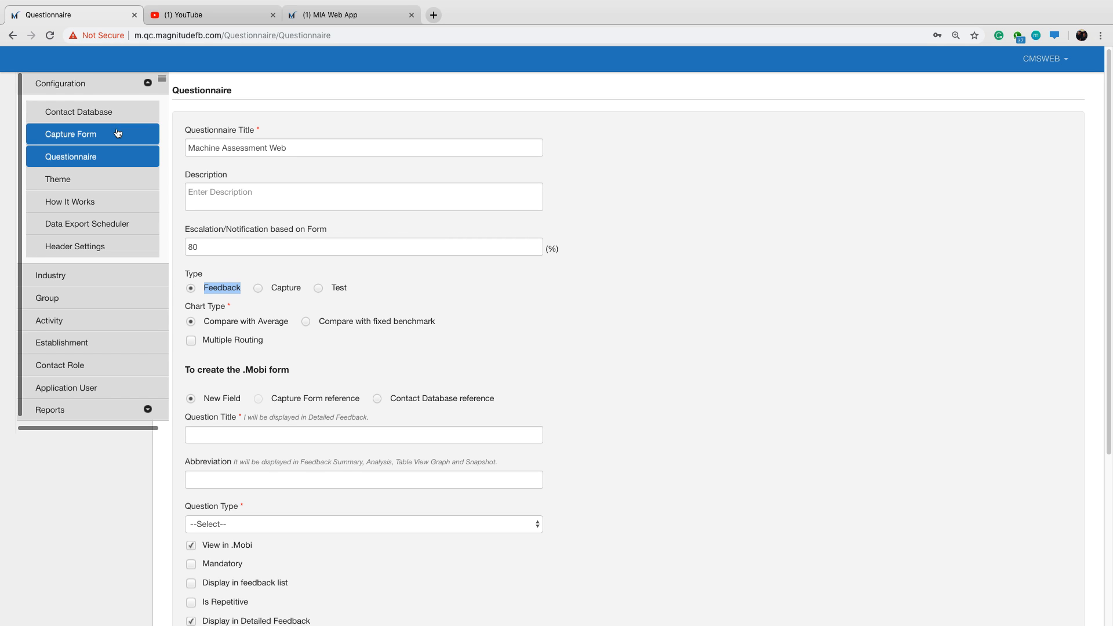
Set the questionnaire type to Capture and check the chart type options.
click(260, 291)
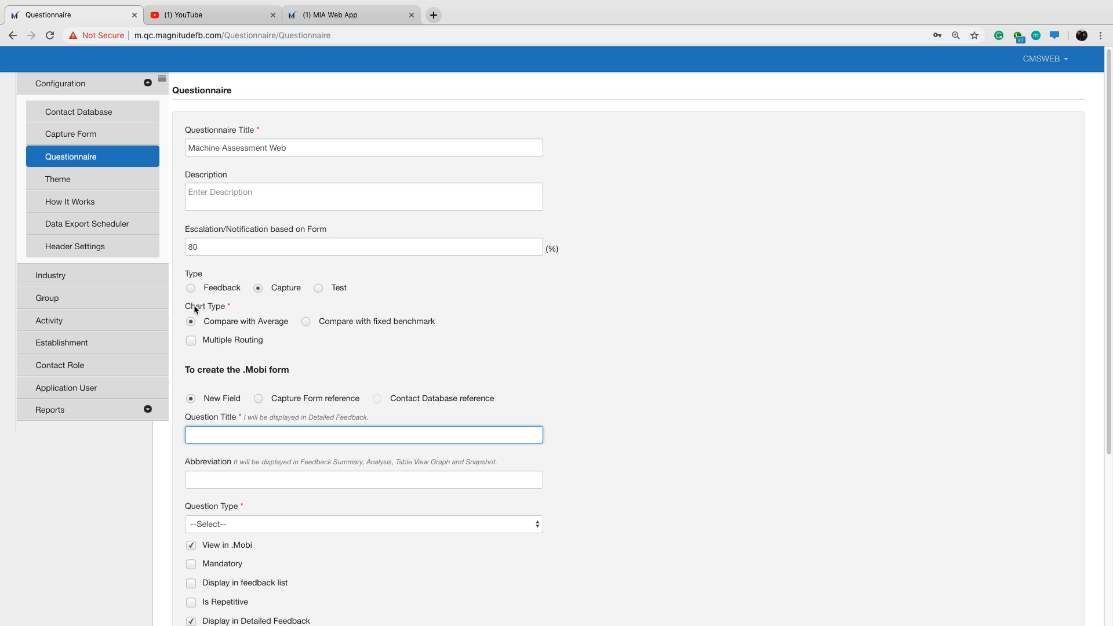
drag(185, 308, 227, 310)
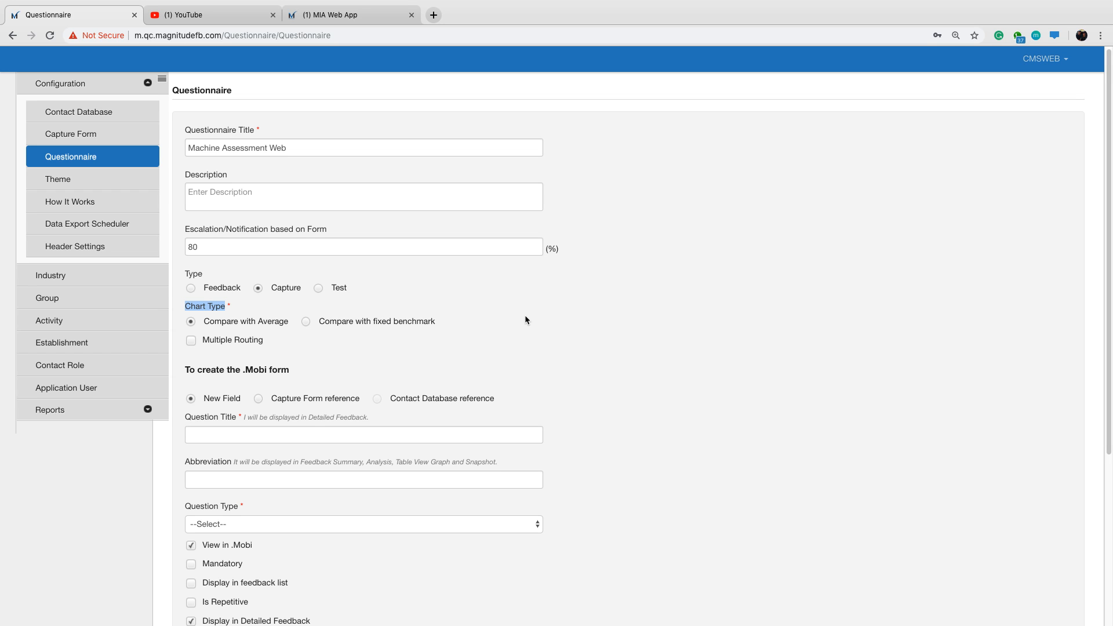
scroll(549, 327, down, 1)
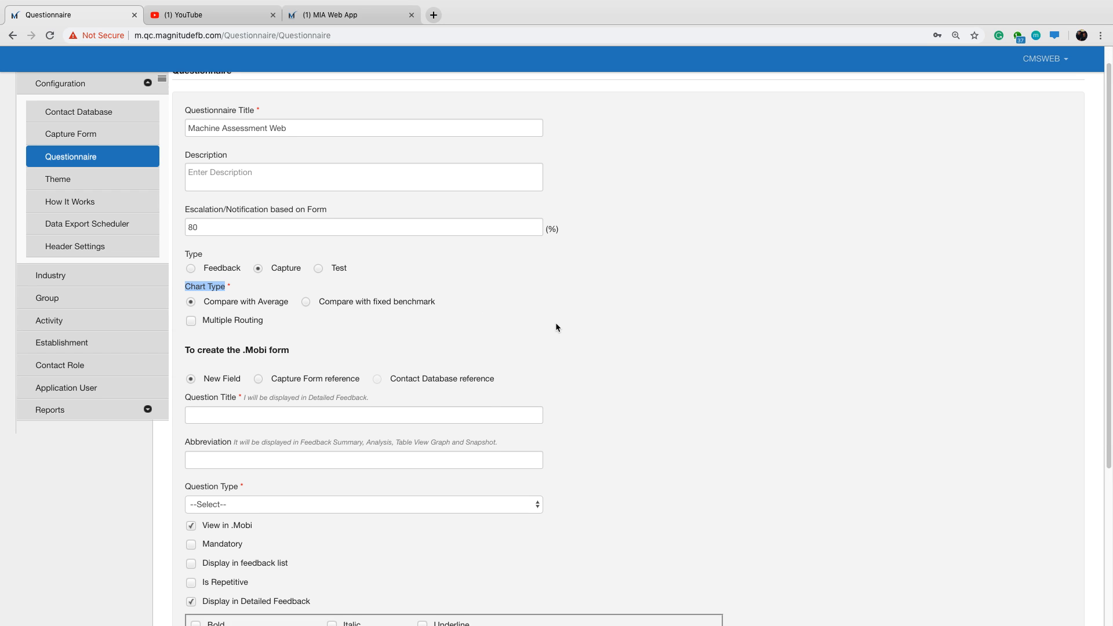
scroll(555, 328, down, 1)
click(594, 350)
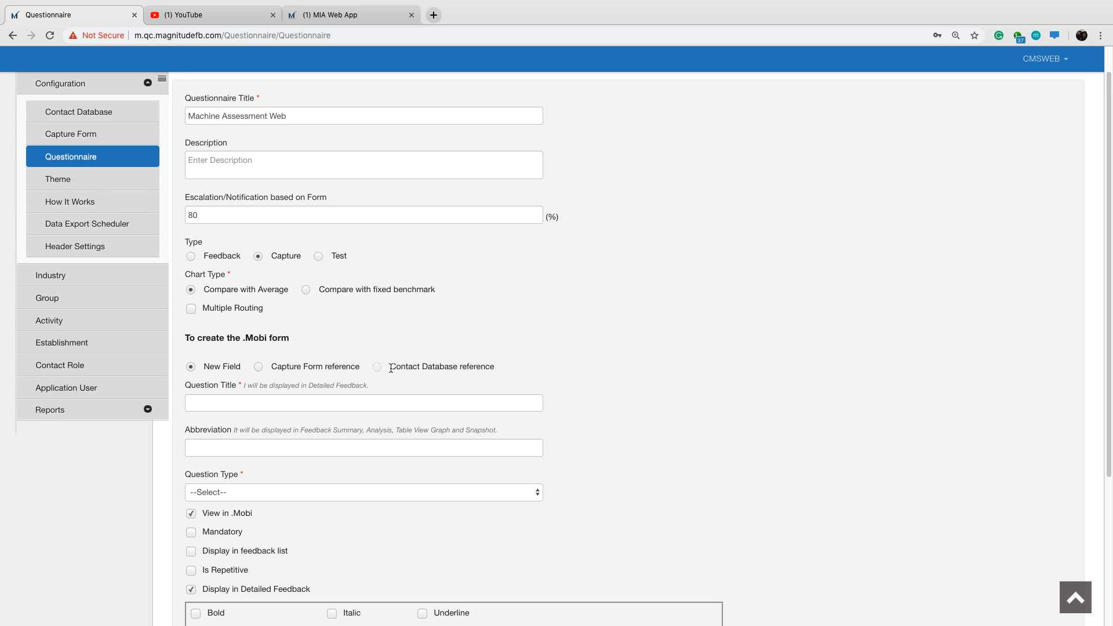
Compare the question reference sources offered for the Feedback and Capture types, returning to Capture with New Field.
click(191, 258)
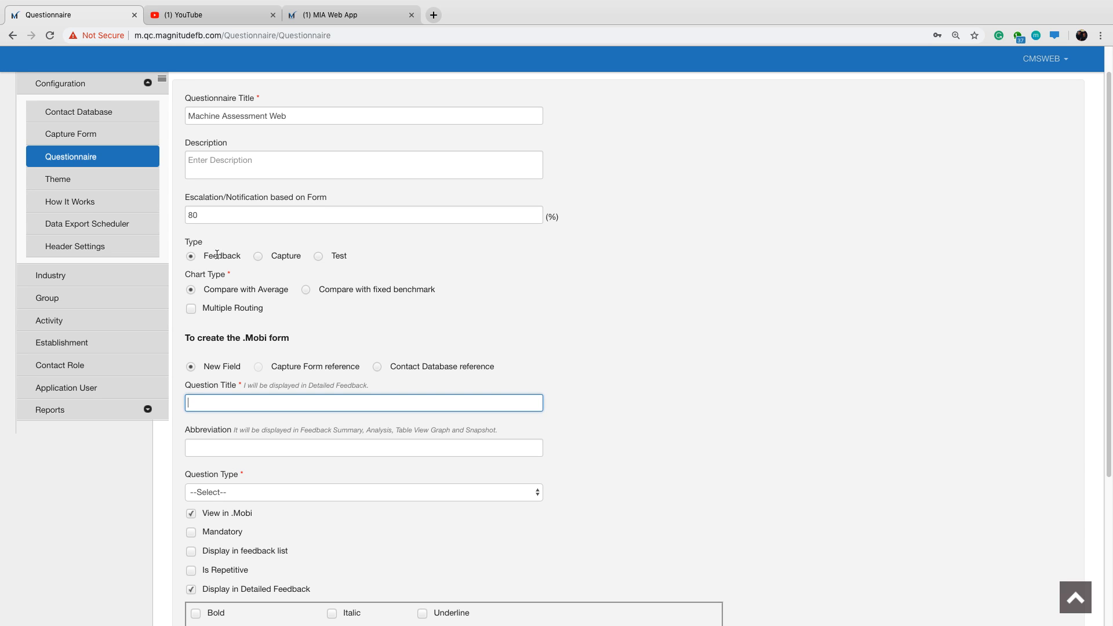
click(378, 368)
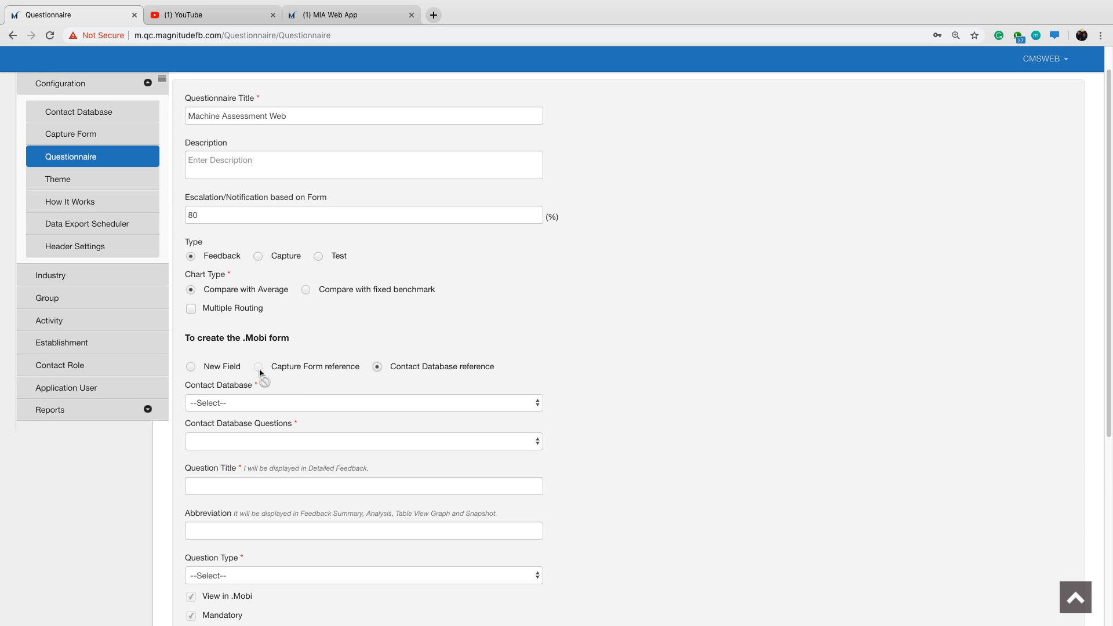
click(258, 257)
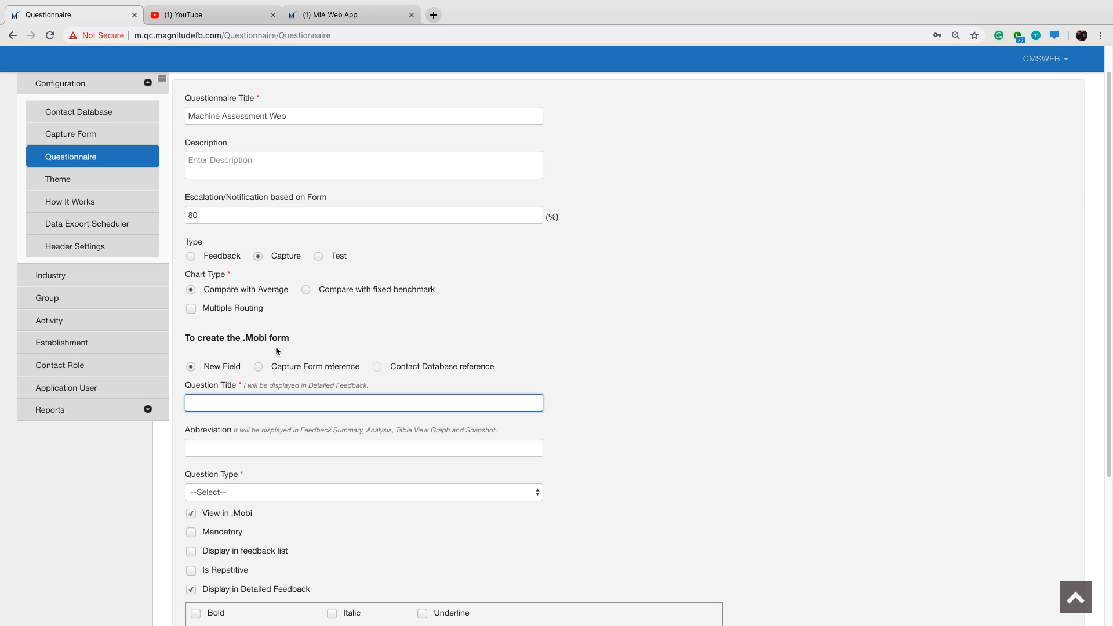
click(259, 369)
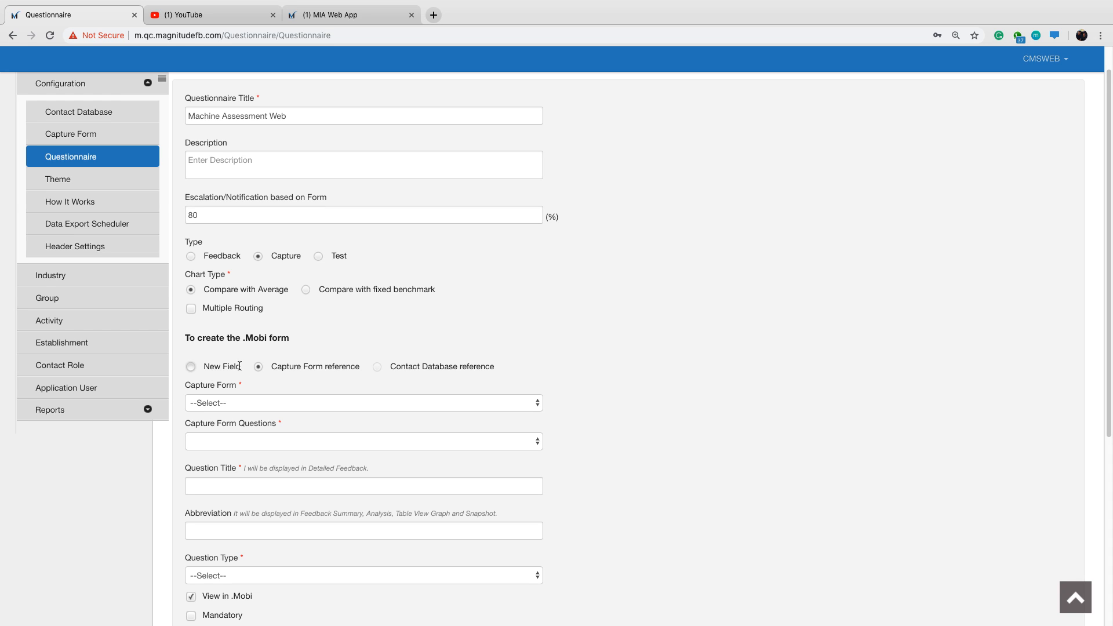
click(191, 367)
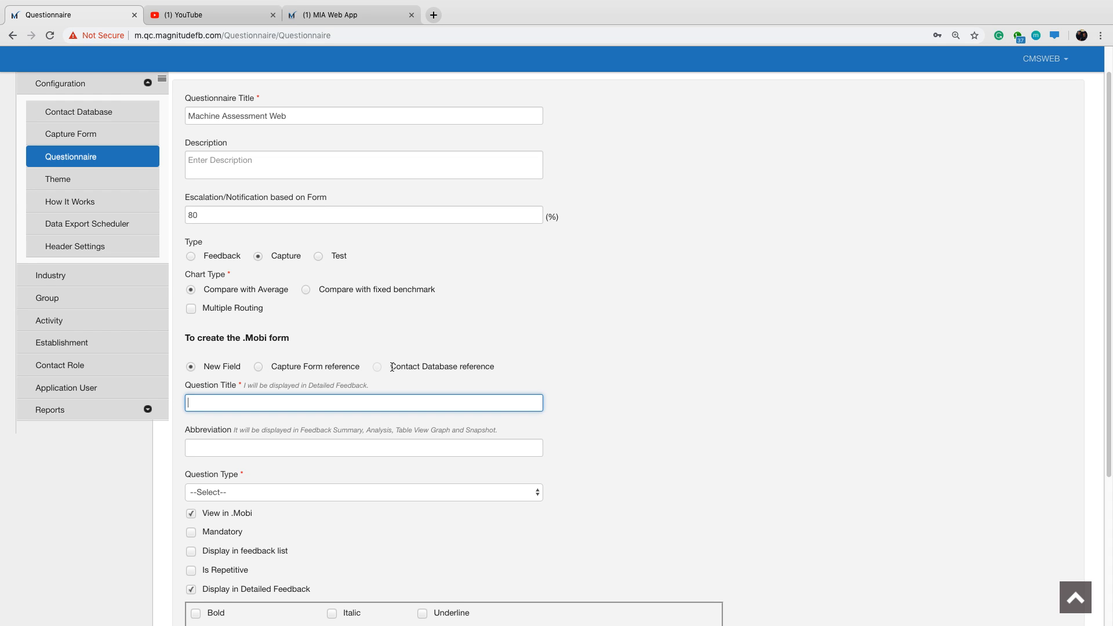
drag(391, 367, 447, 367)
drag(277, 367, 315, 367)
click(382, 390)
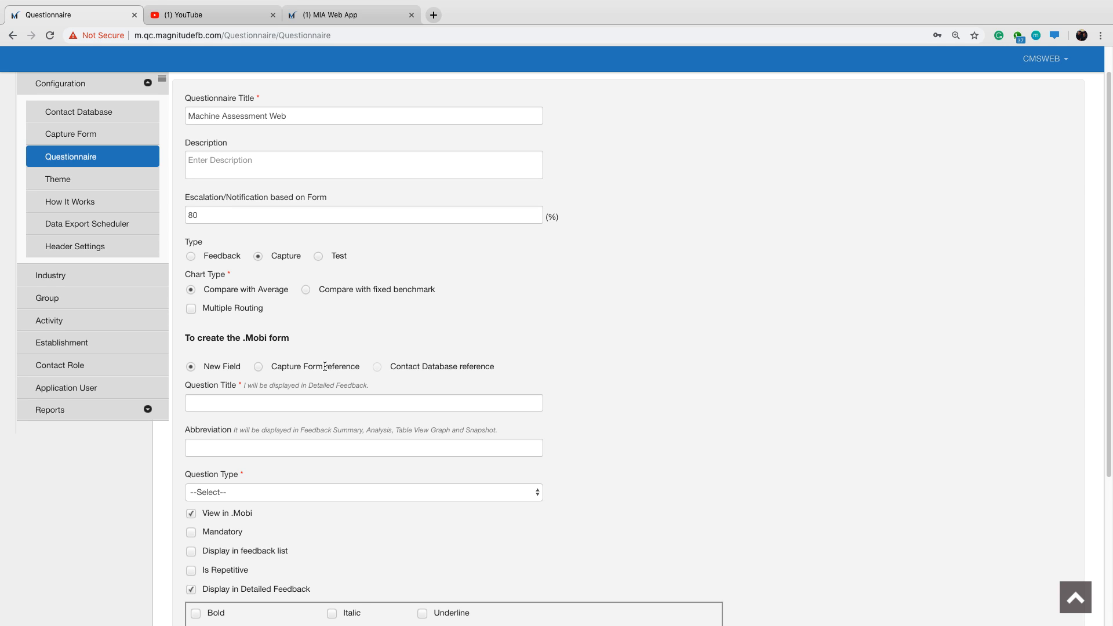
Base a question on a capture form reference, choosing the Name question of the Machine Assessment Web form.
click(259, 368)
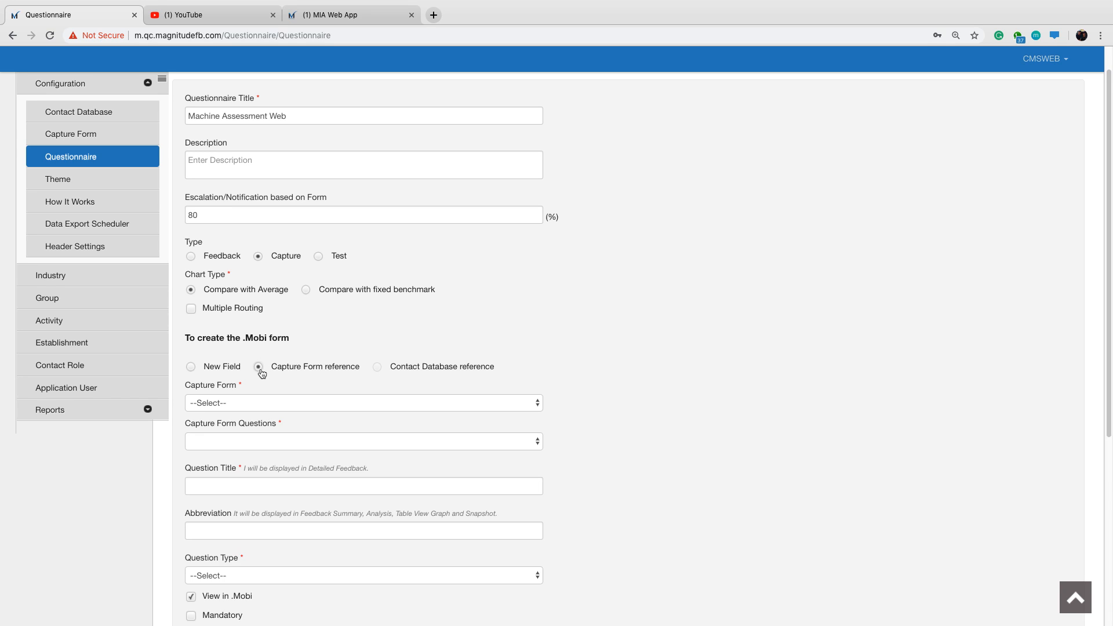
click(298, 405)
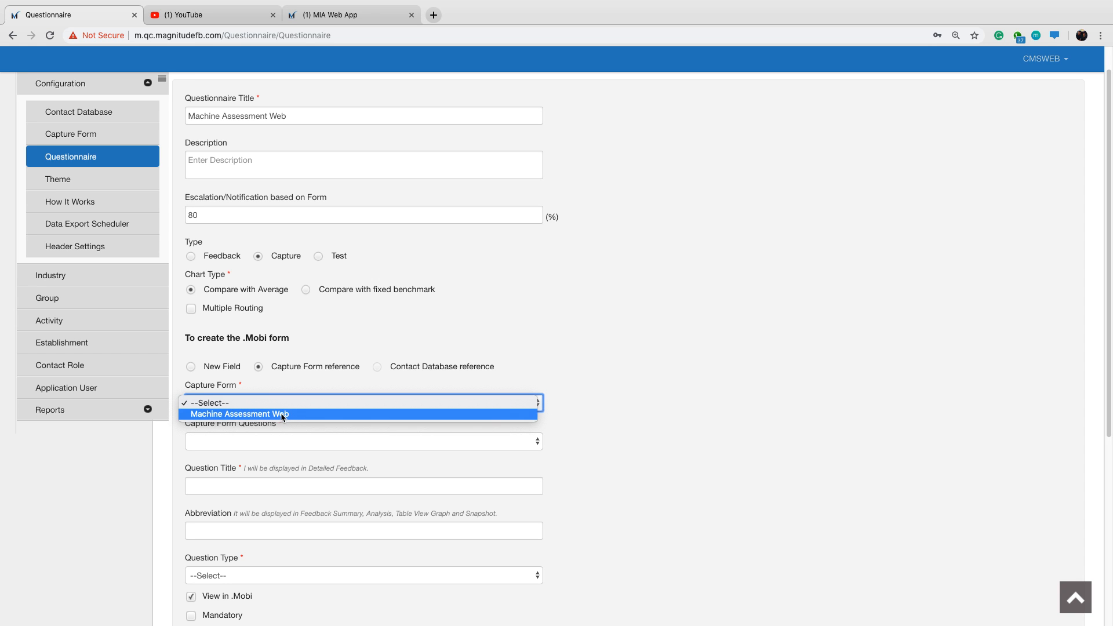
click(282, 415)
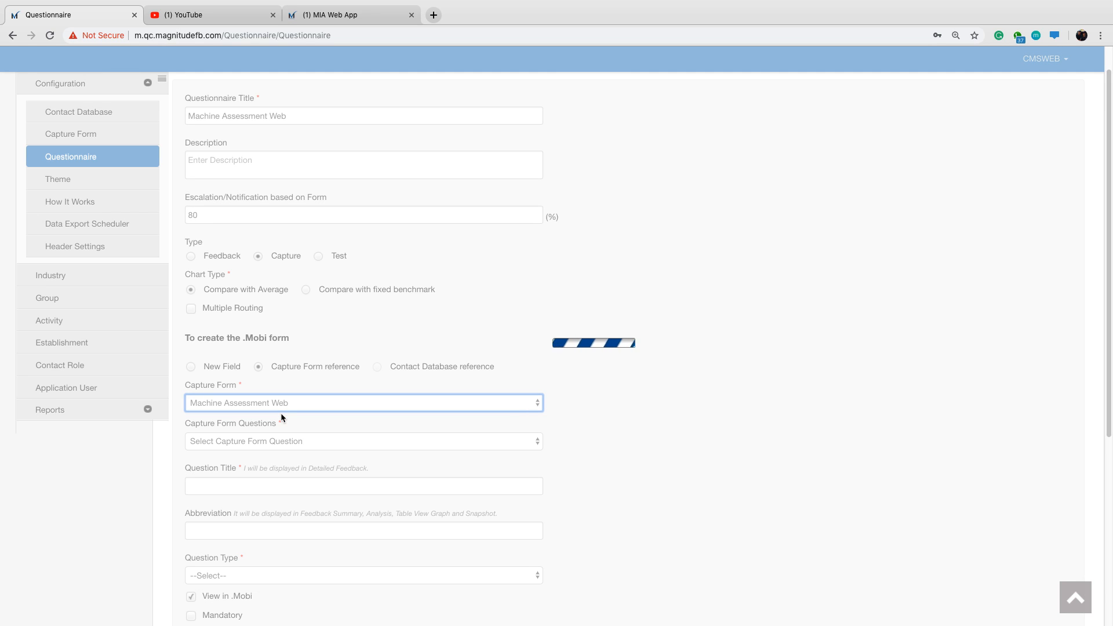
scroll(311, 409, down, 4)
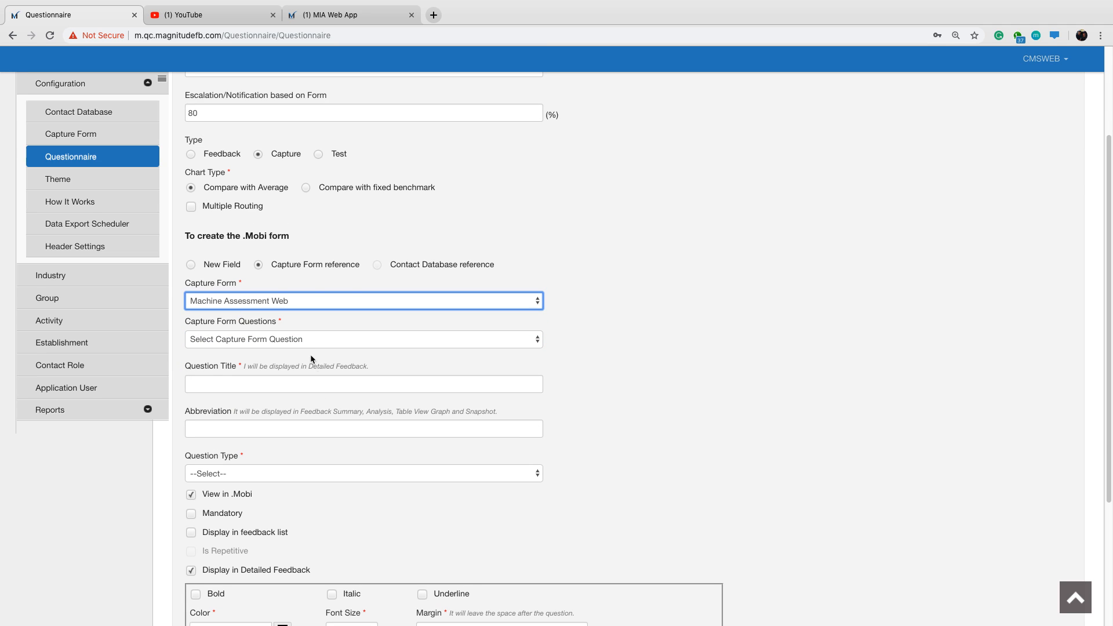
click(301, 342)
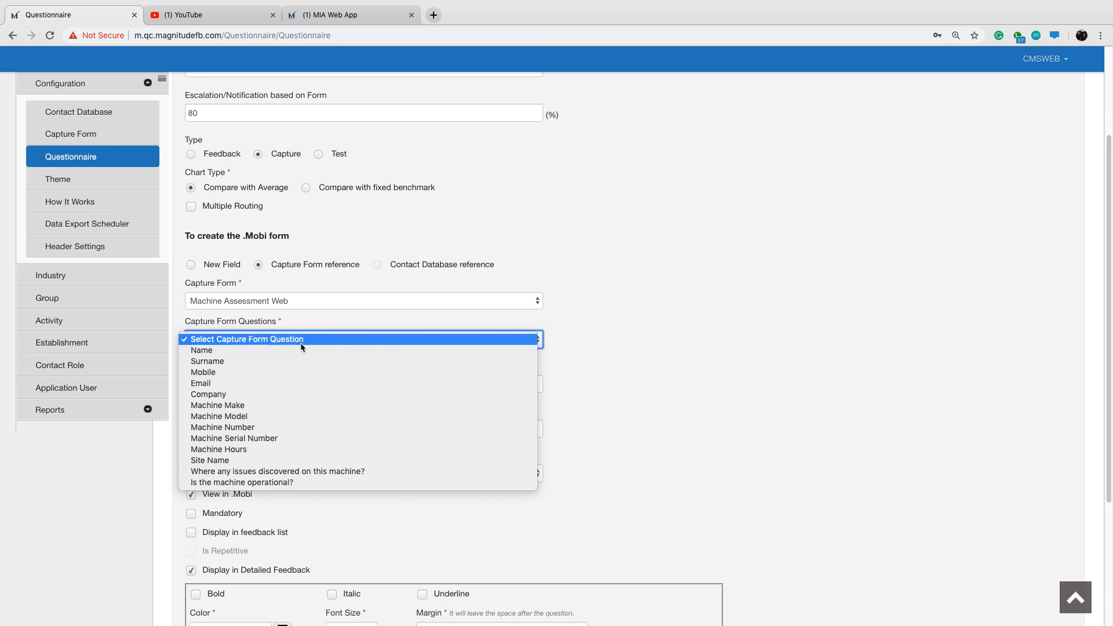
click(292, 350)
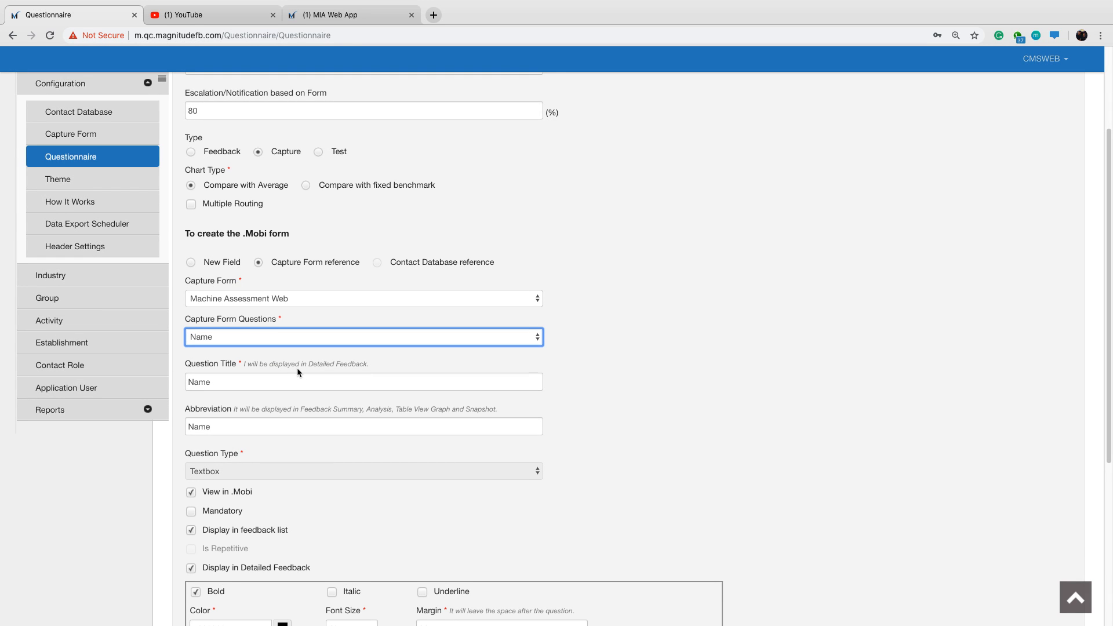
Turn off View in .Mobi, Display in feedback list and Display in Detailed Feedback for Name, and add the question to the questionnaire.
scroll(586, 499, down, 5)
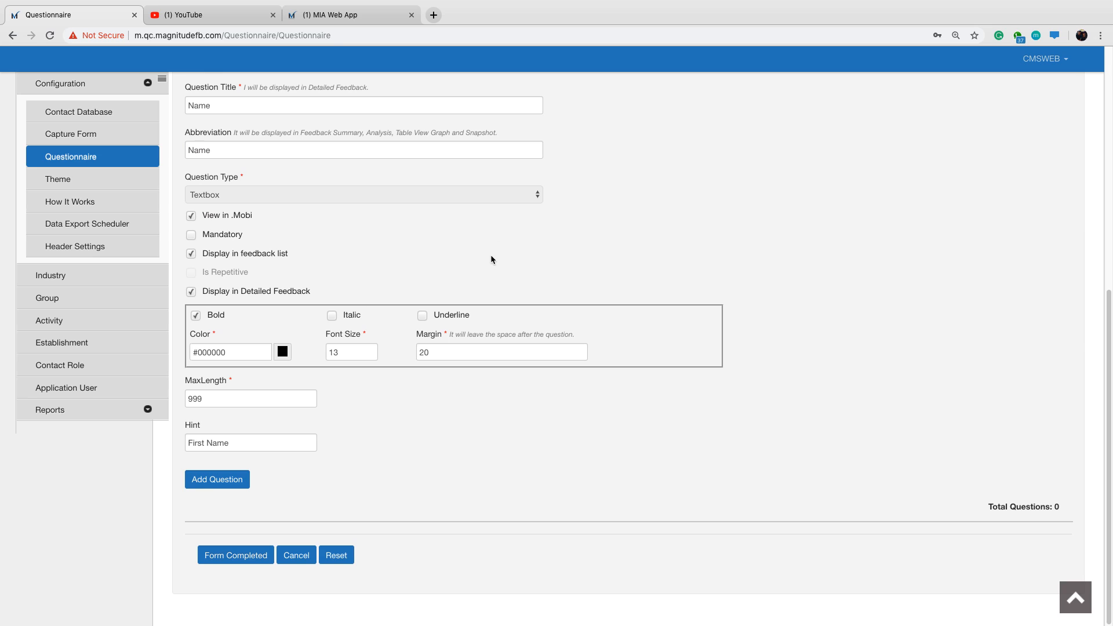
scroll(491, 252, up, 2)
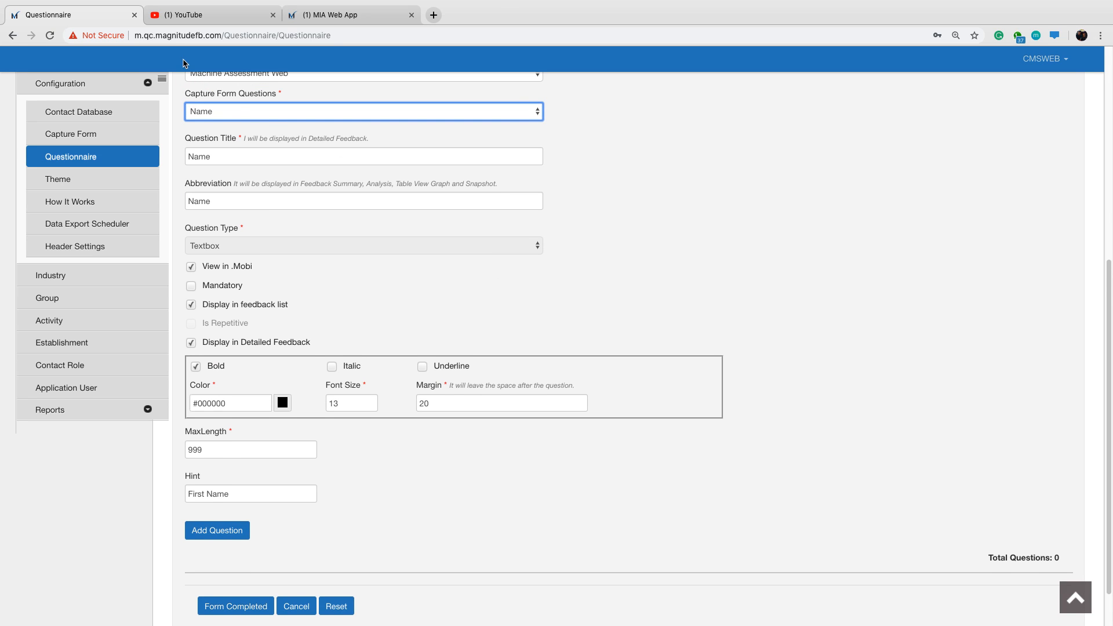
scroll(218, 122, up, 1)
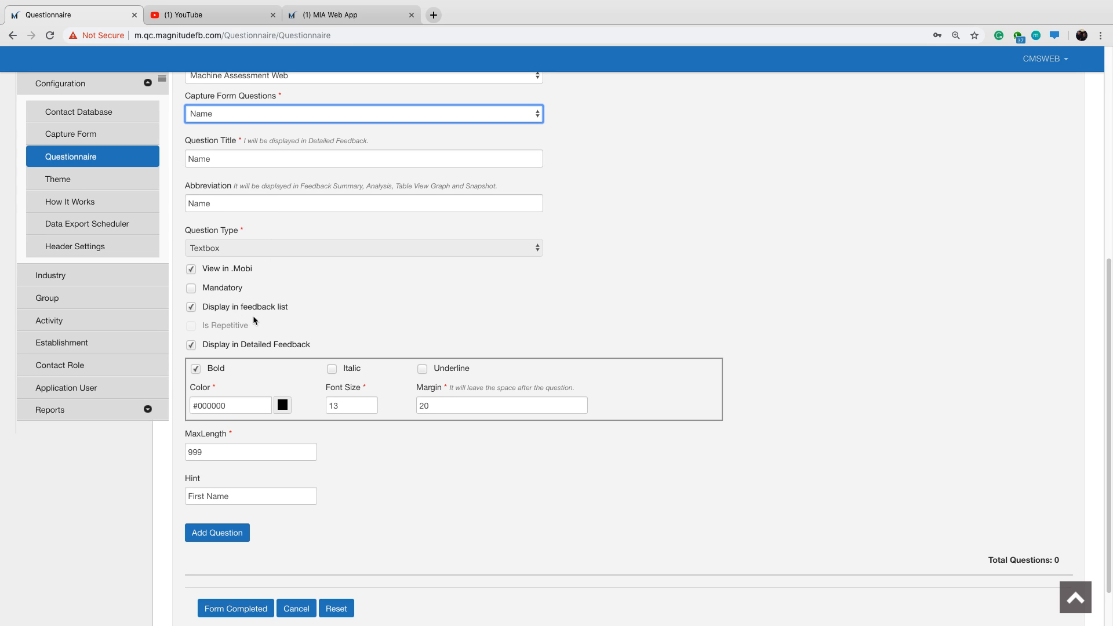
scroll(254, 320, down, 1)
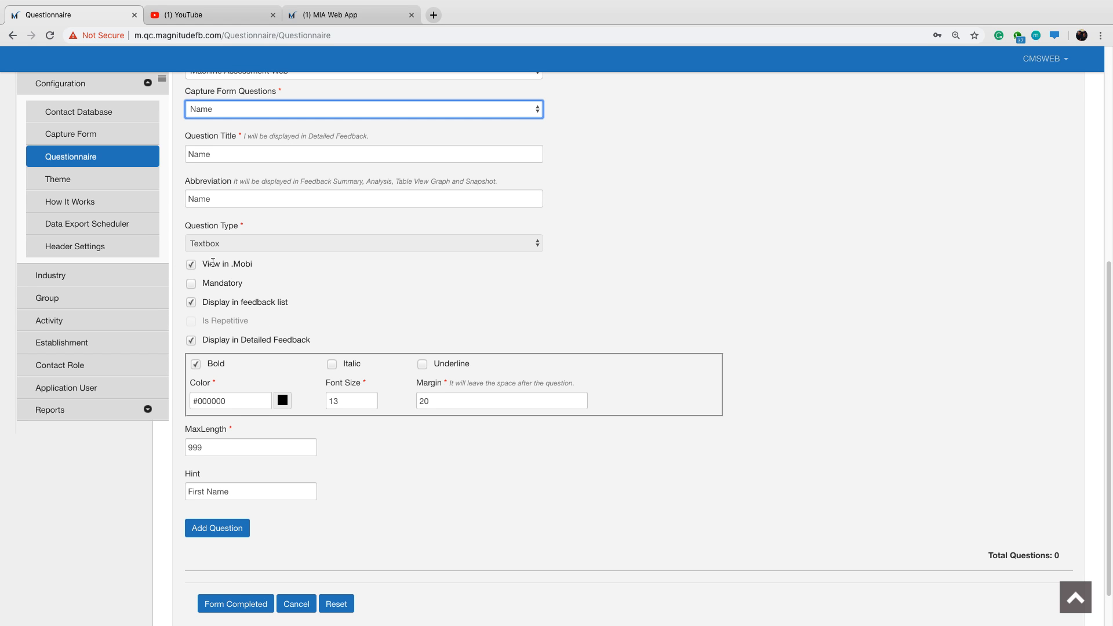
click(191, 269)
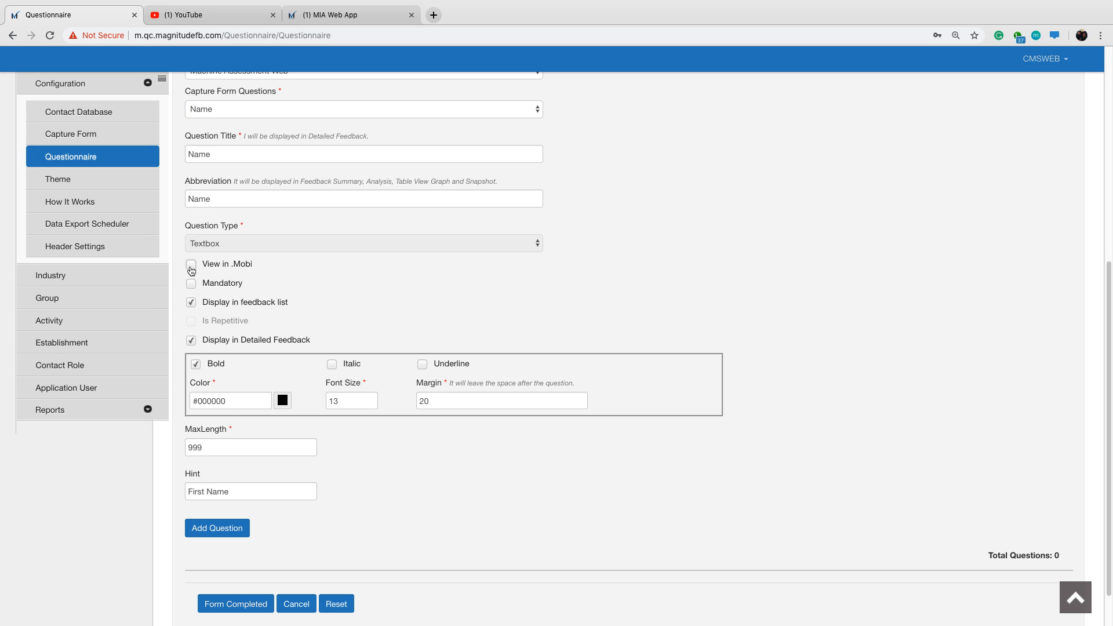
click(191, 302)
click(192, 339)
scroll(239, 320, down, 1)
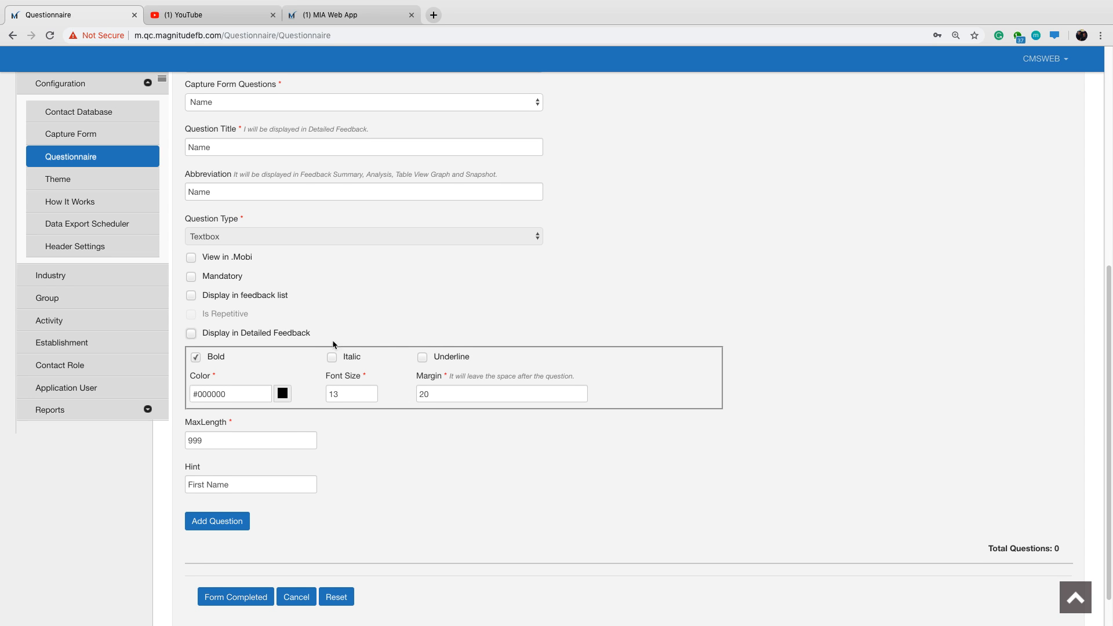
click(228, 529)
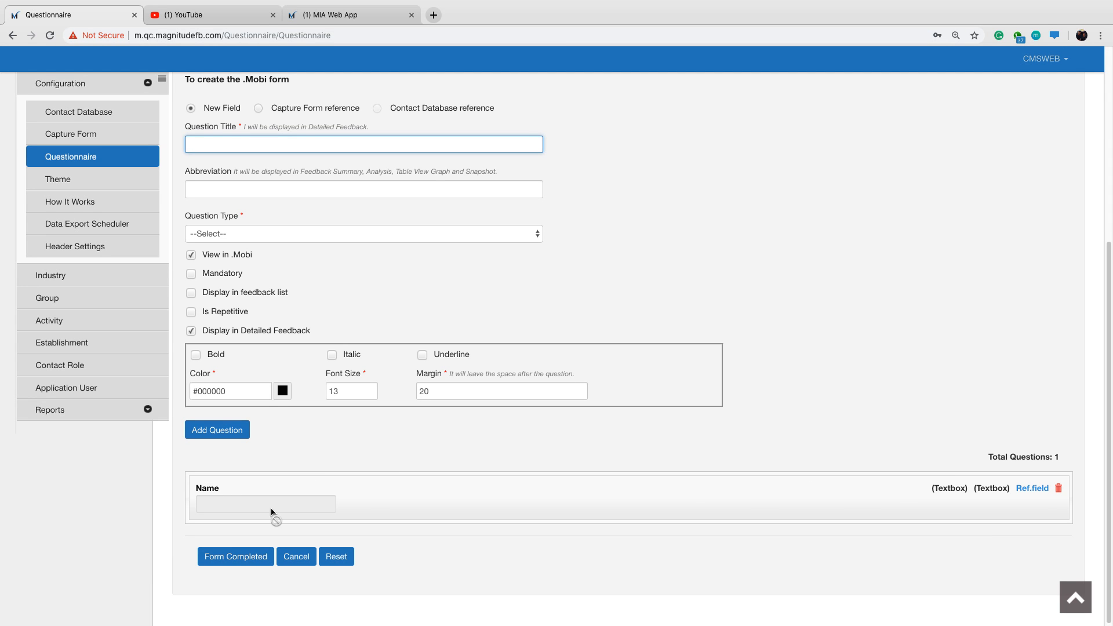
Title a new field question "Workshop Report" and set its question type to Label.
scroll(342, 377, up, 1)
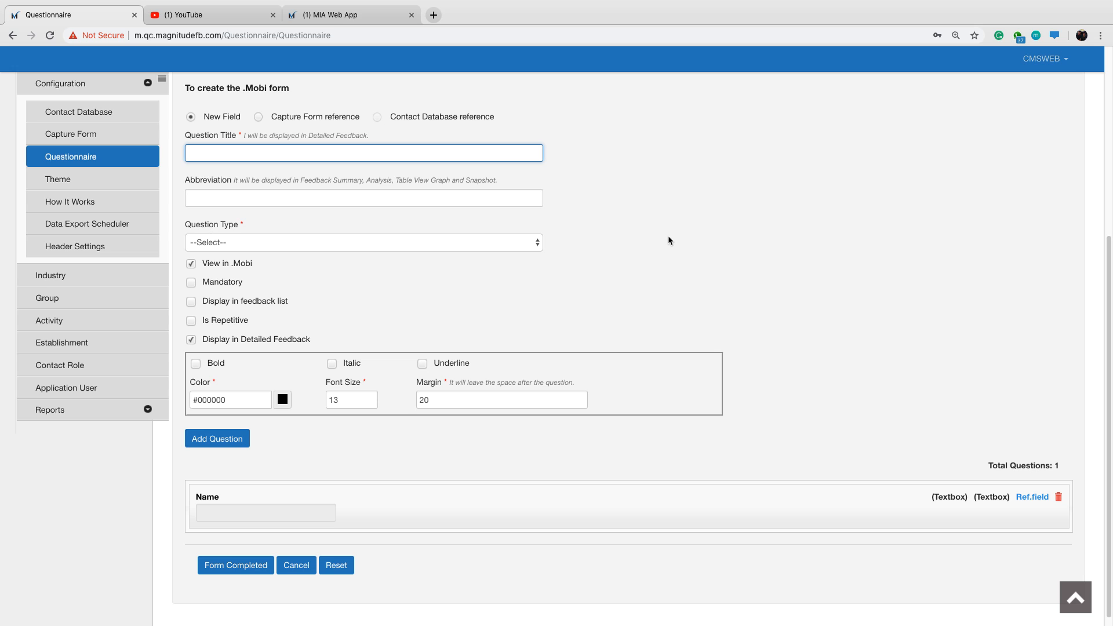
text(Workshop Report)
click(533, 242)
click(316, 450)
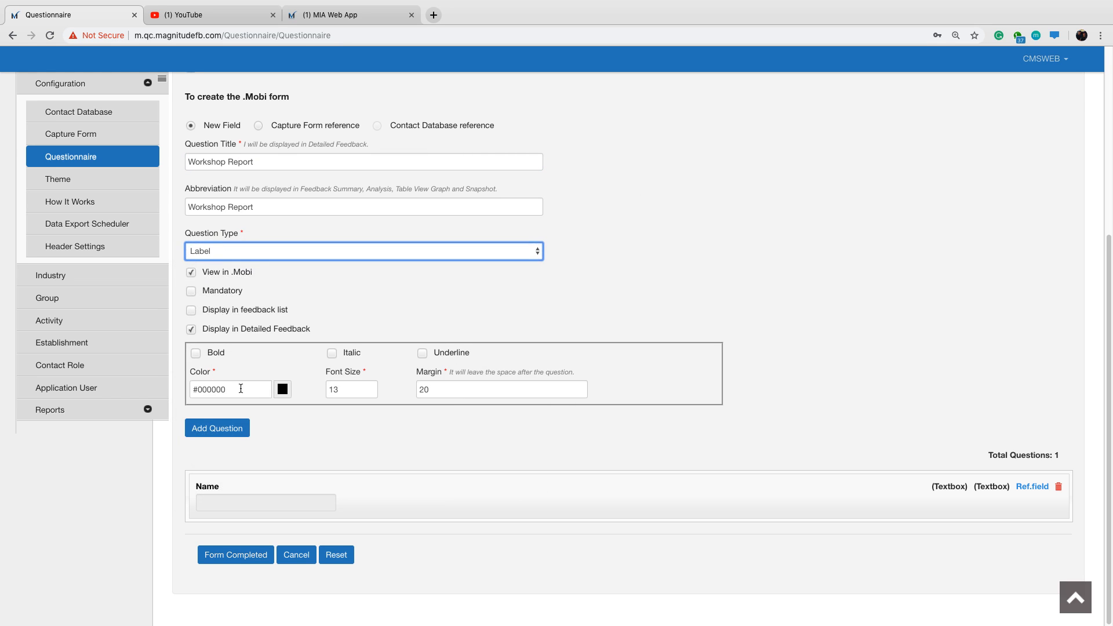
Format the Workshop Report label as bold, font size 18 and color #055aff, and add it to the questionnaire.
click(195, 354)
click(352, 389)
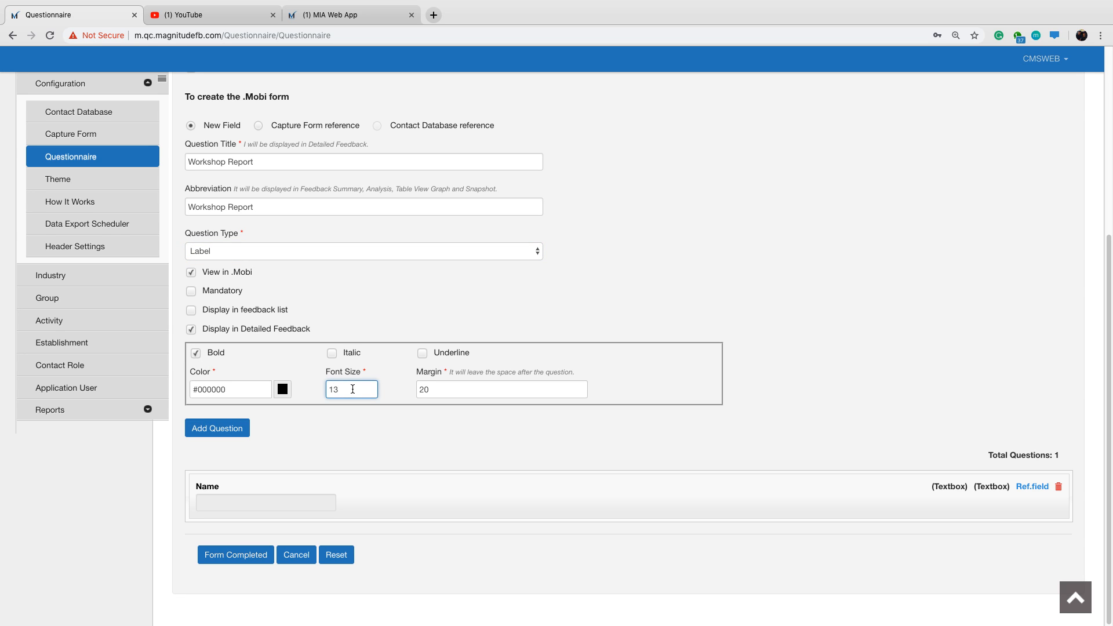
key(BackSpace)
text(8)
click(230, 389)
key(BackSpace)
key(BackSpace)
key(BackSpace)
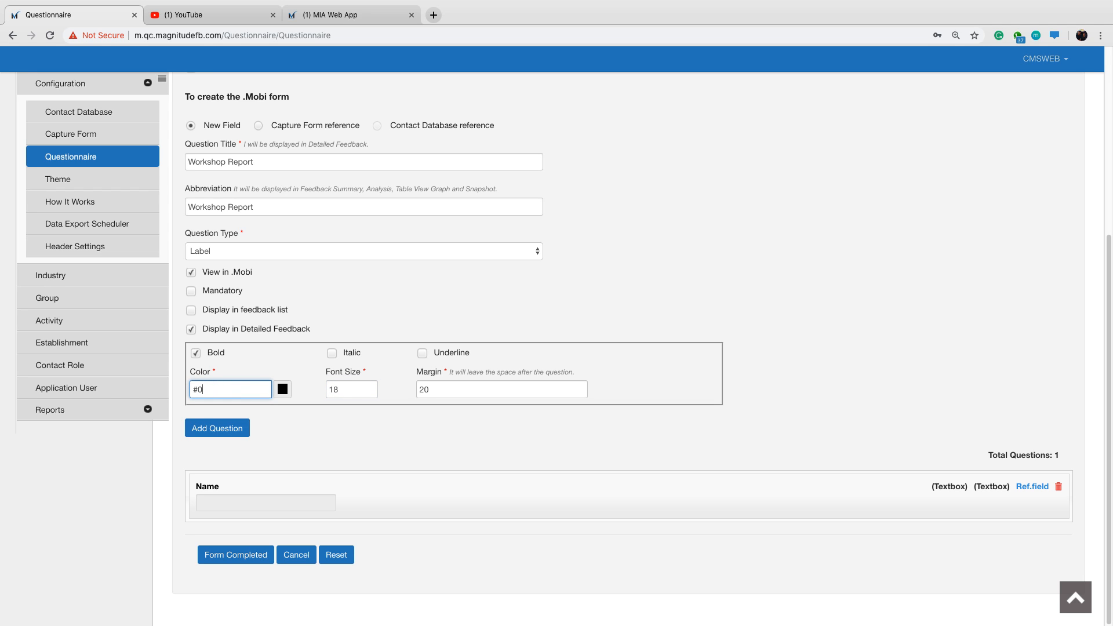
text(55aff)
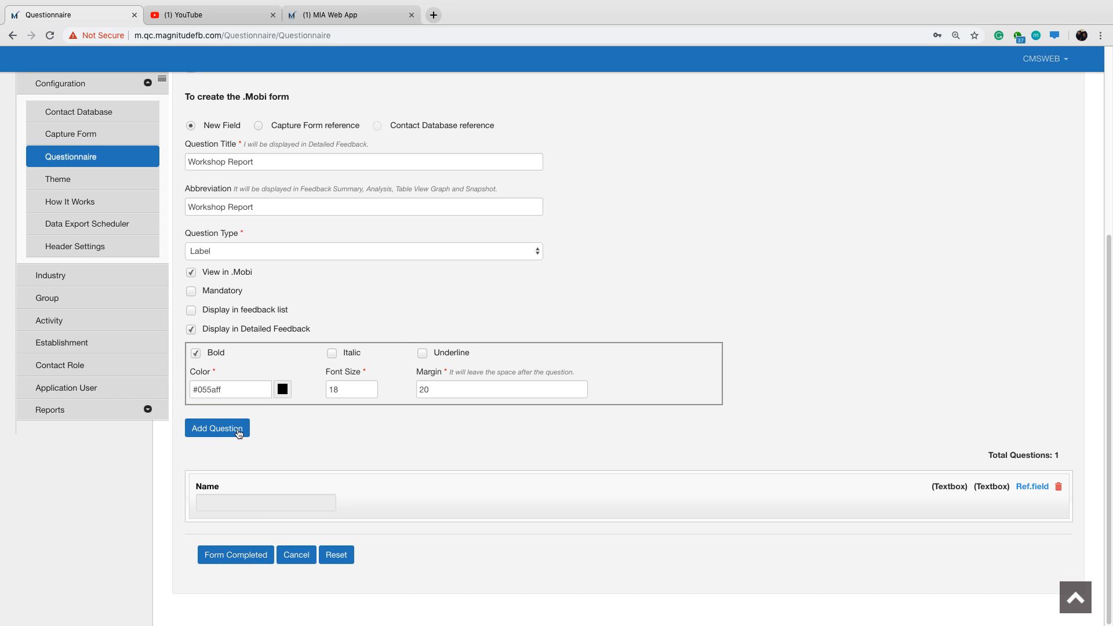
click(238, 429)
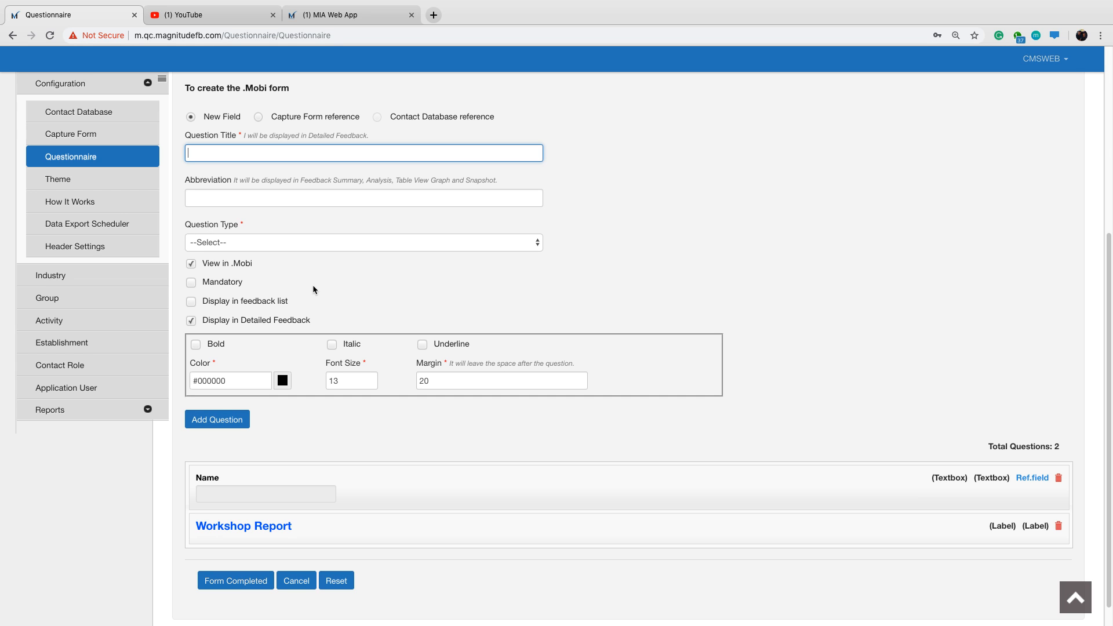
Review the key items required for the response form under question 13 of the In-app Initiator Process in the MIA Web App.
click(346, 16)
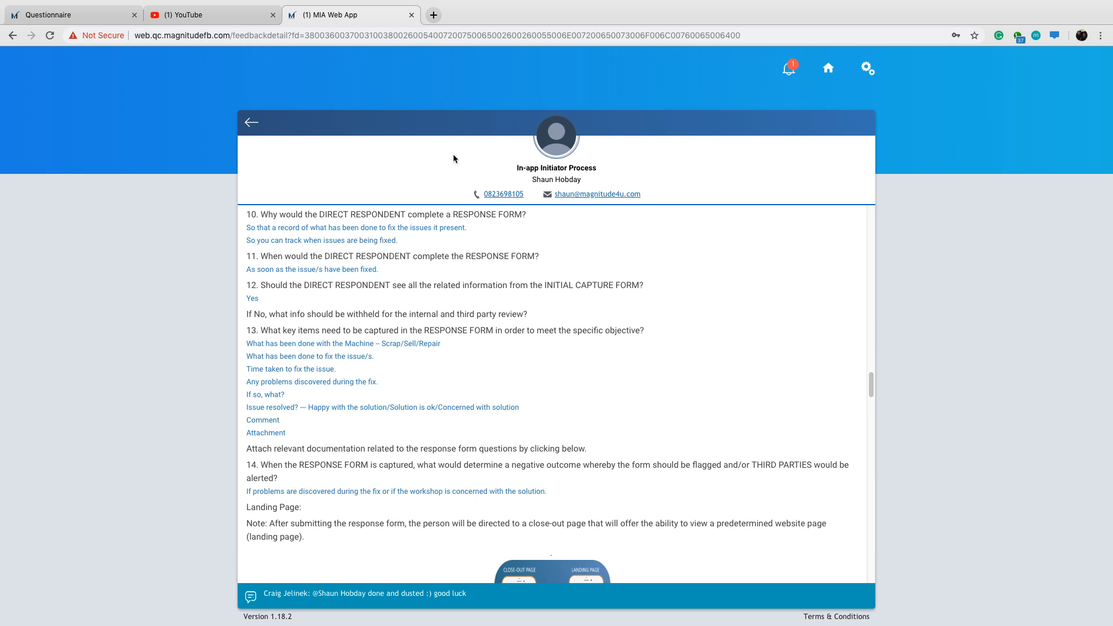
scroll(614, 395, down, 1)
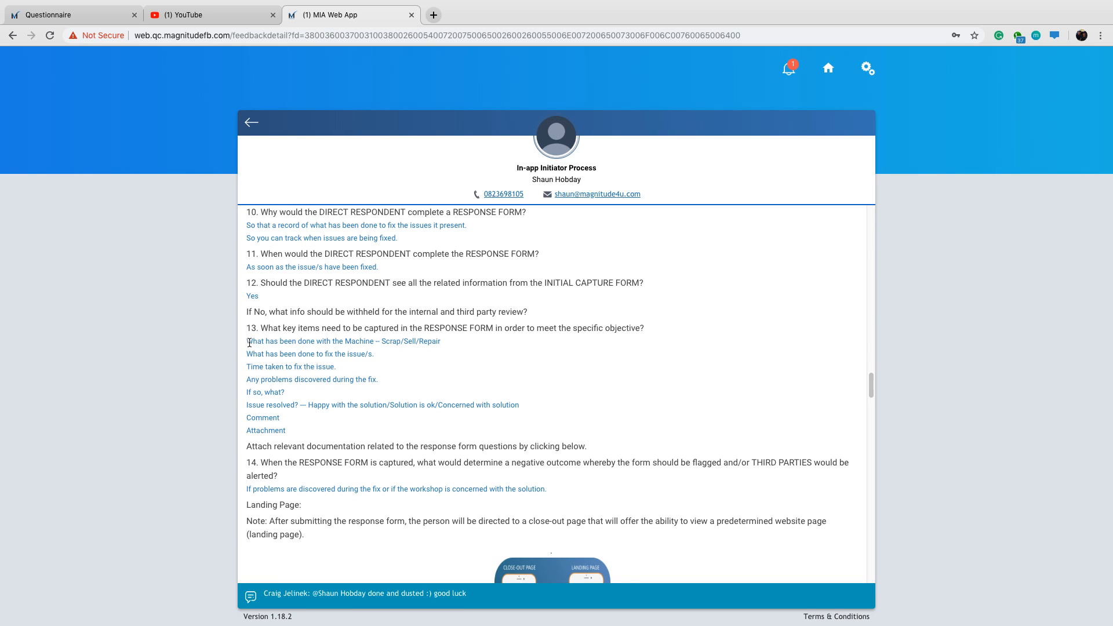
drag(246, 341, 308, 426)
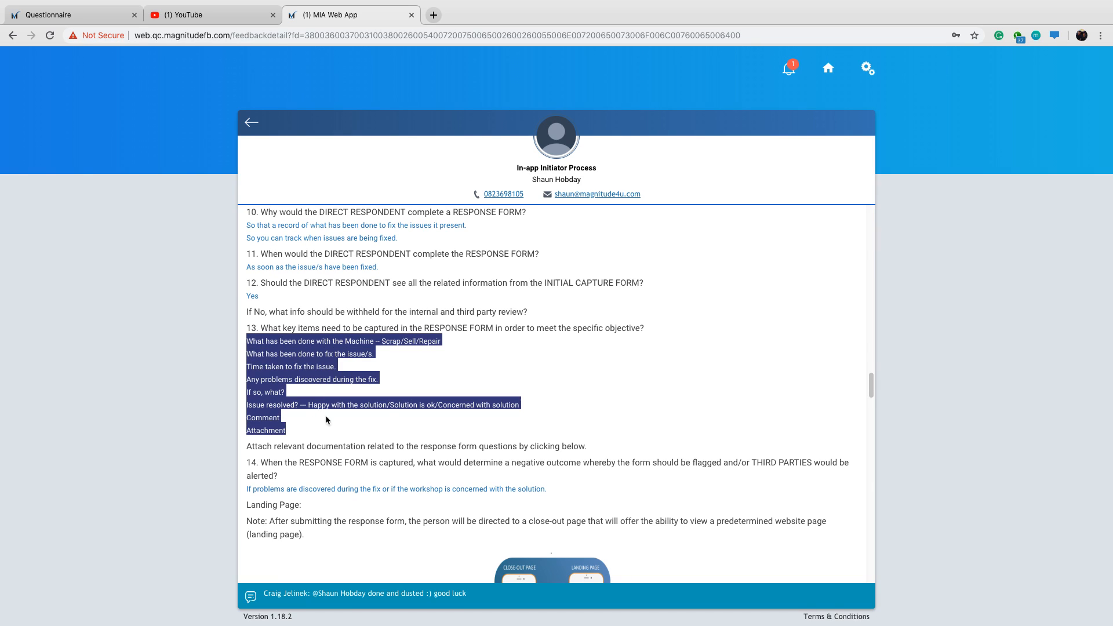
click(585, 371)
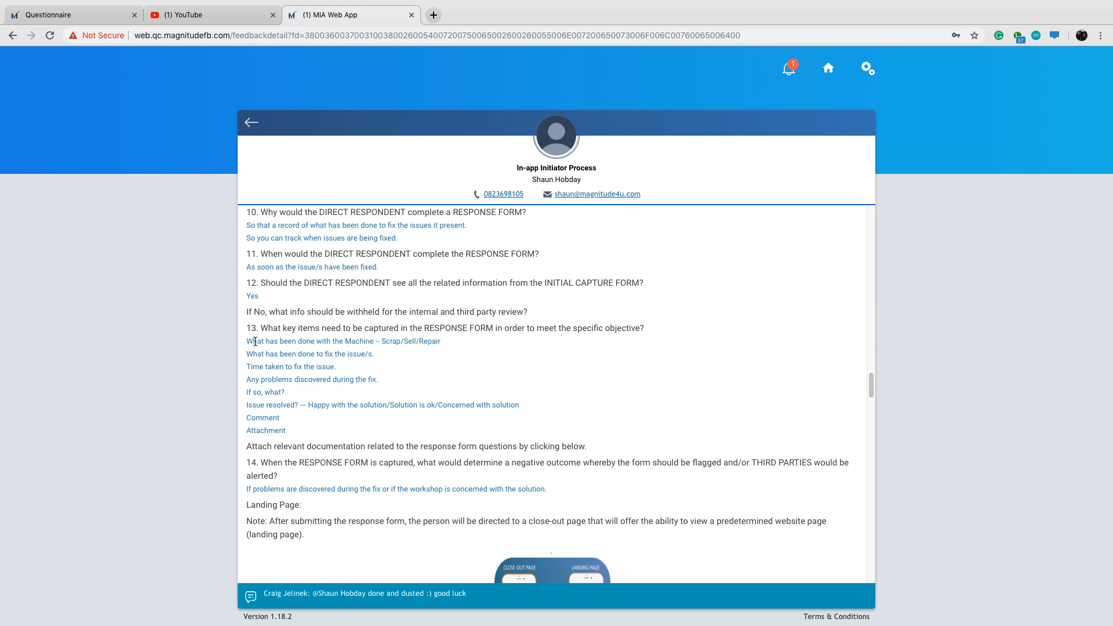
click(78, 17)
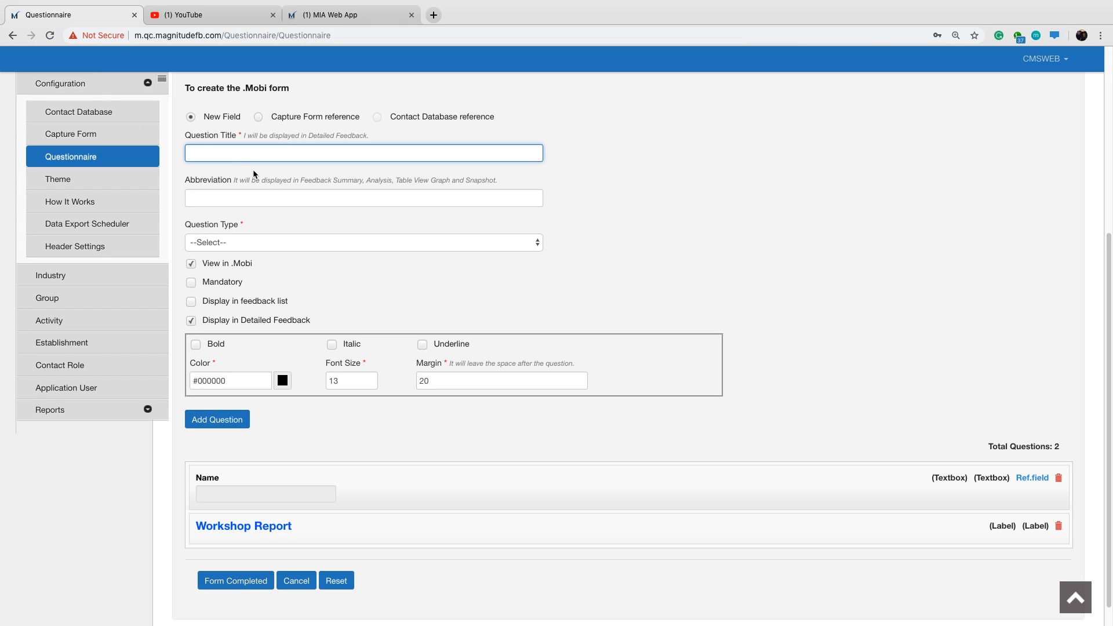
Title the new question in the Questionnaire form "What has been done with the machine?".
text(WHat has been)
key(BackSpace)
key(BackSpace)
key(BackSpace)
key(BackSpace)
key(BackSpace)
key(BackSpace)
key(BackSpace)
key(BackSpace)
key(BackSpace)
key(BackSpace)
key(BackSpace)
key(BackSpace)
key(BackSpace)
text(hat has been done with the machnine )
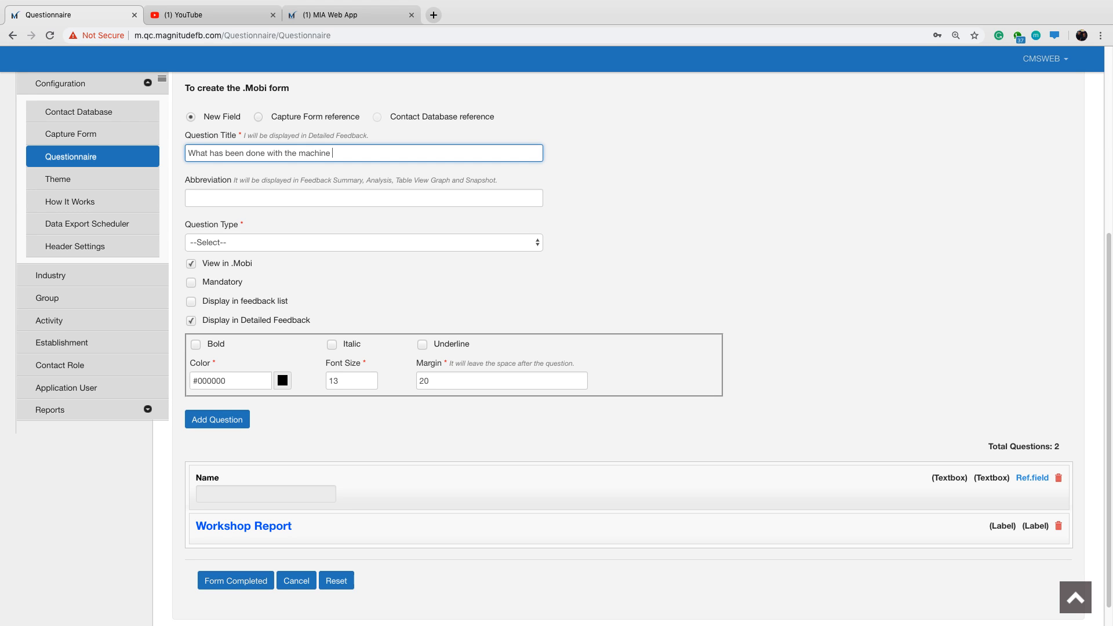
text(=)
text(?)
Abbreviate the machine question as "Outcome", set its type to Multi Option Single Select (Dropdown), and turn on Display in feedback list.
drag(373, 200, 181, 199)
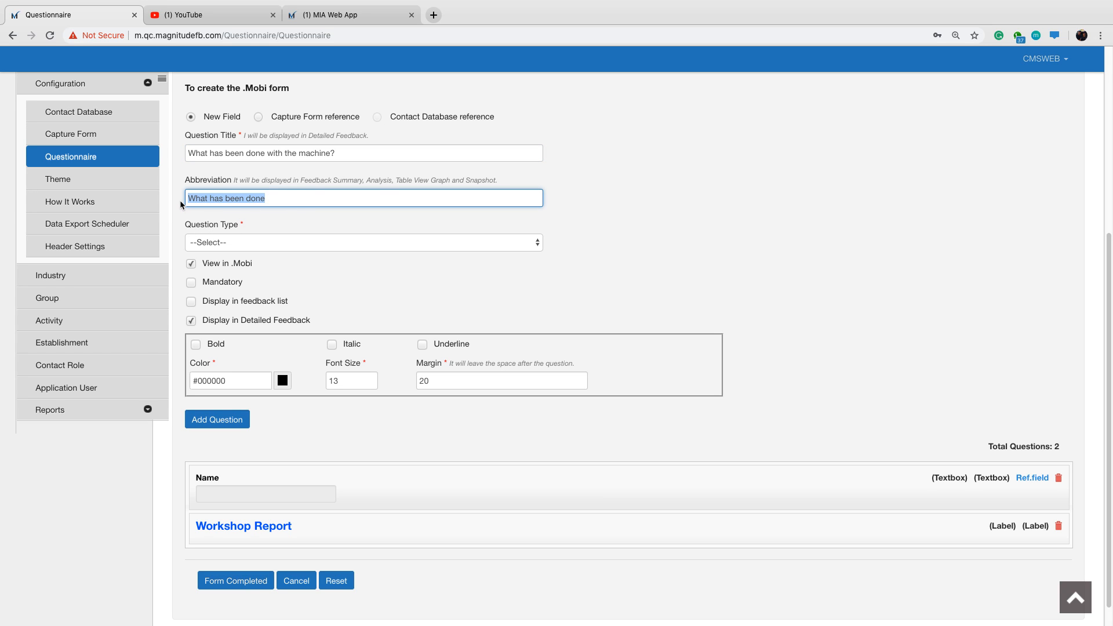
text(Outcome)
click(534, 244)
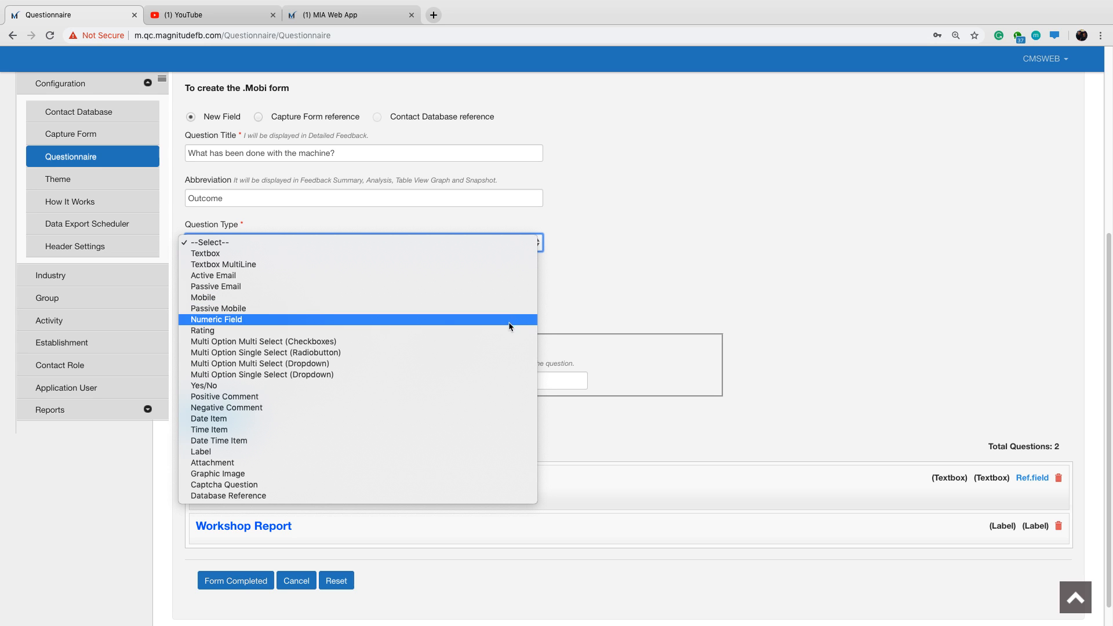
click(486, 375)
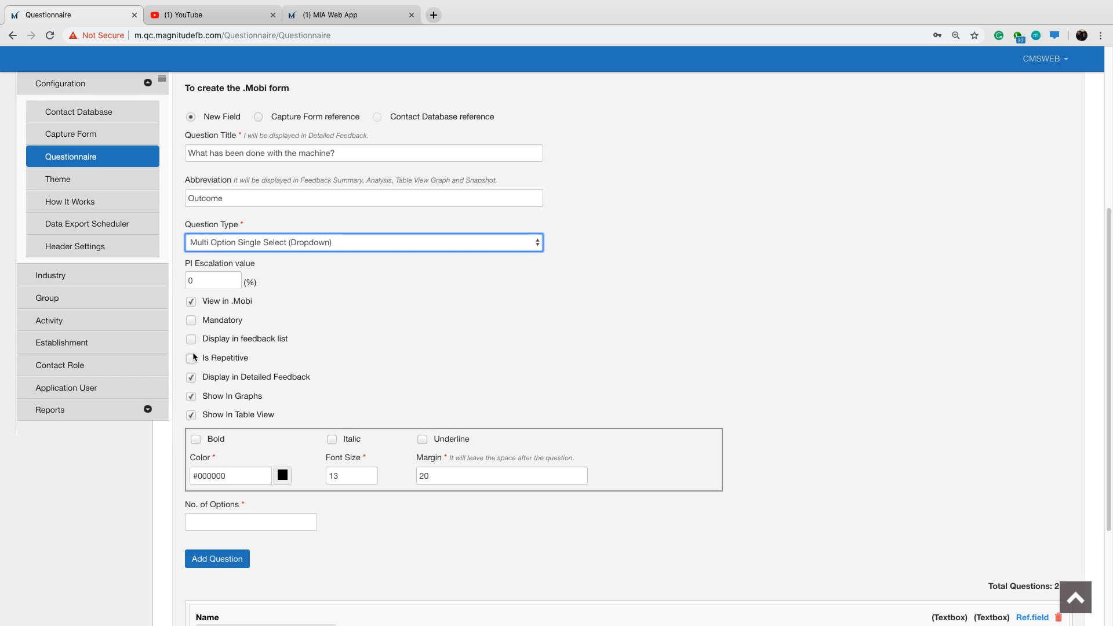
drag(209, 339, 299, 343)
click(267, 343)
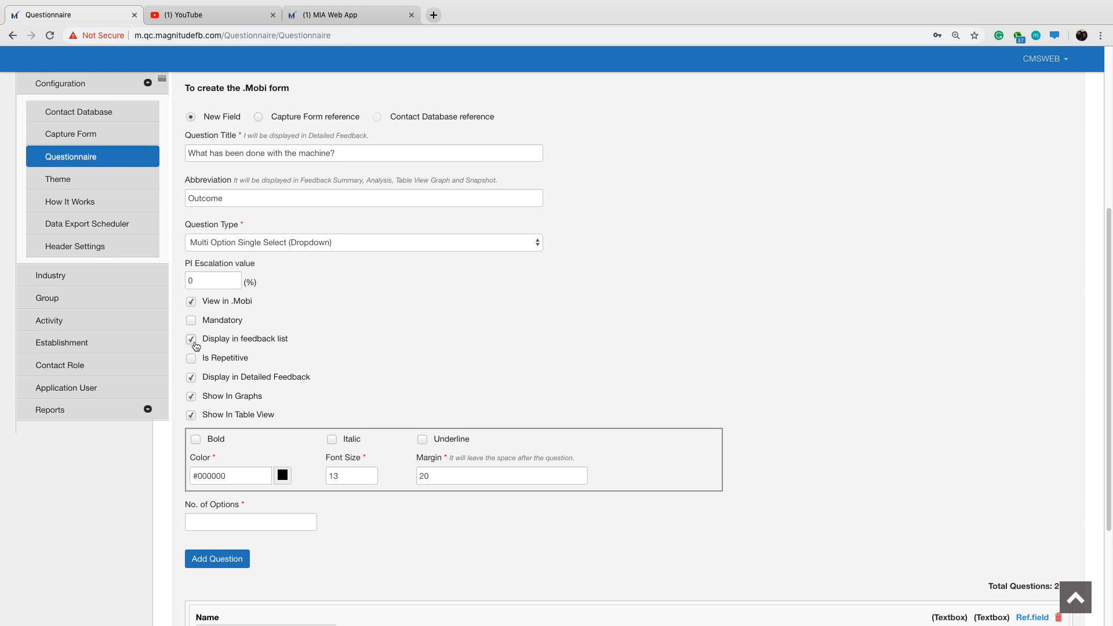
Give the machine question 4 options and define the first as Repair with a weight of 100.
scroll(269, 334, down, 2)
scroll(268, 330, down, 3)
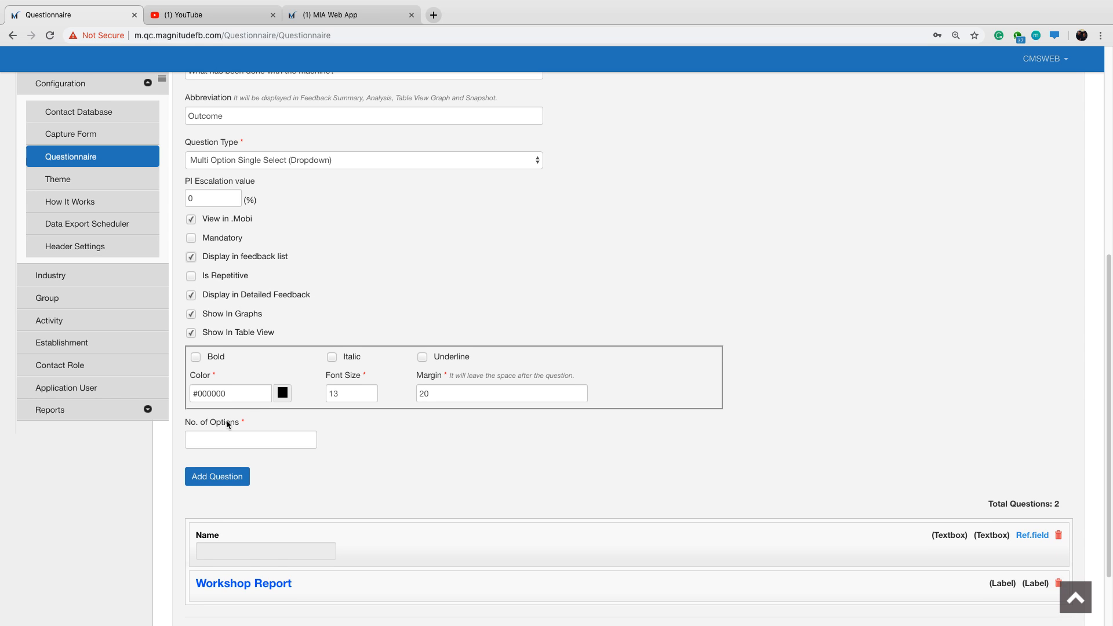
click(228, 438)
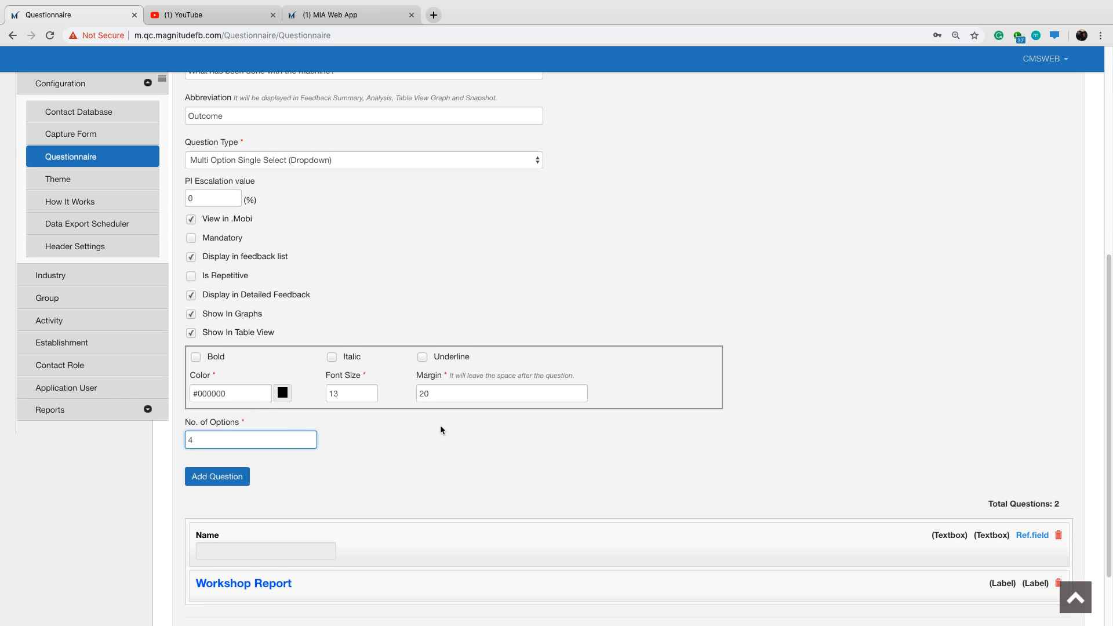
key(Tab)
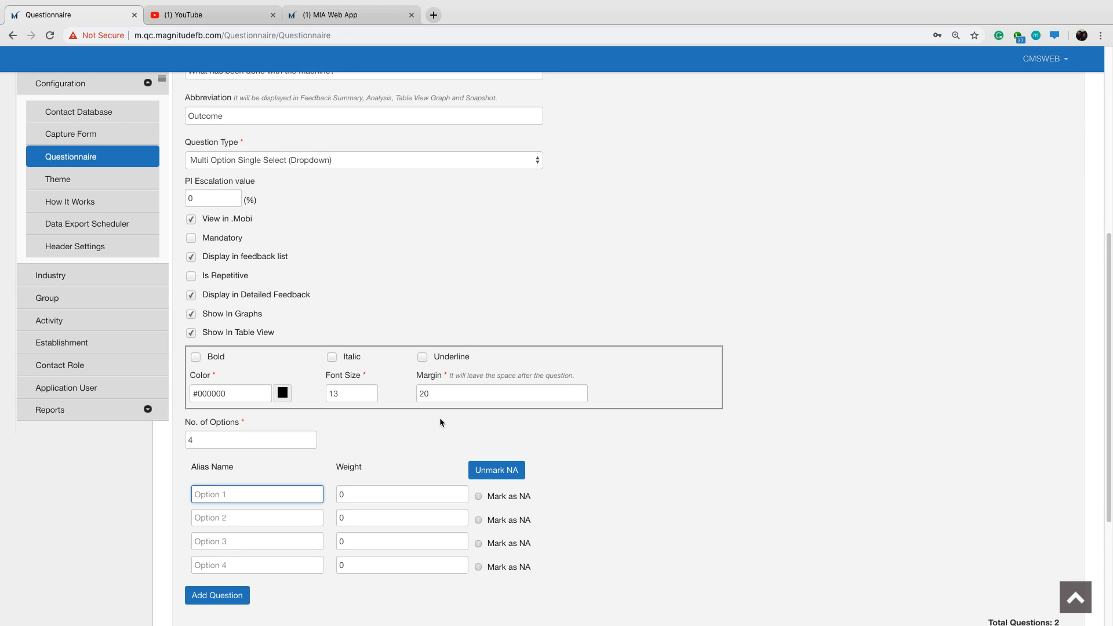
scroll(464, 414, down, 2)
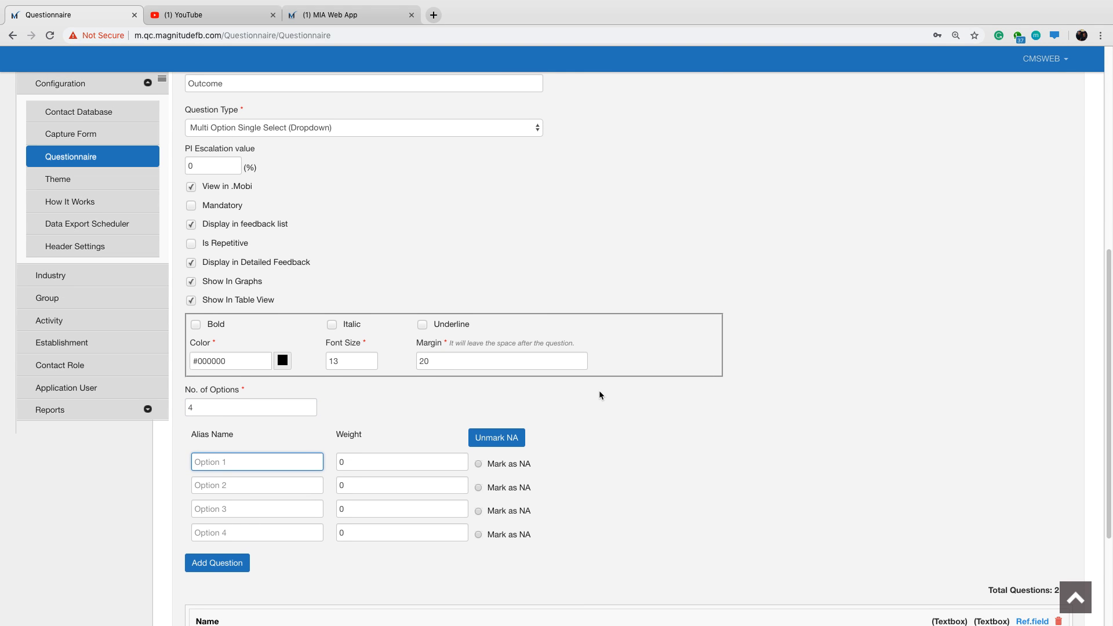
text(Repair)
key(Tab)
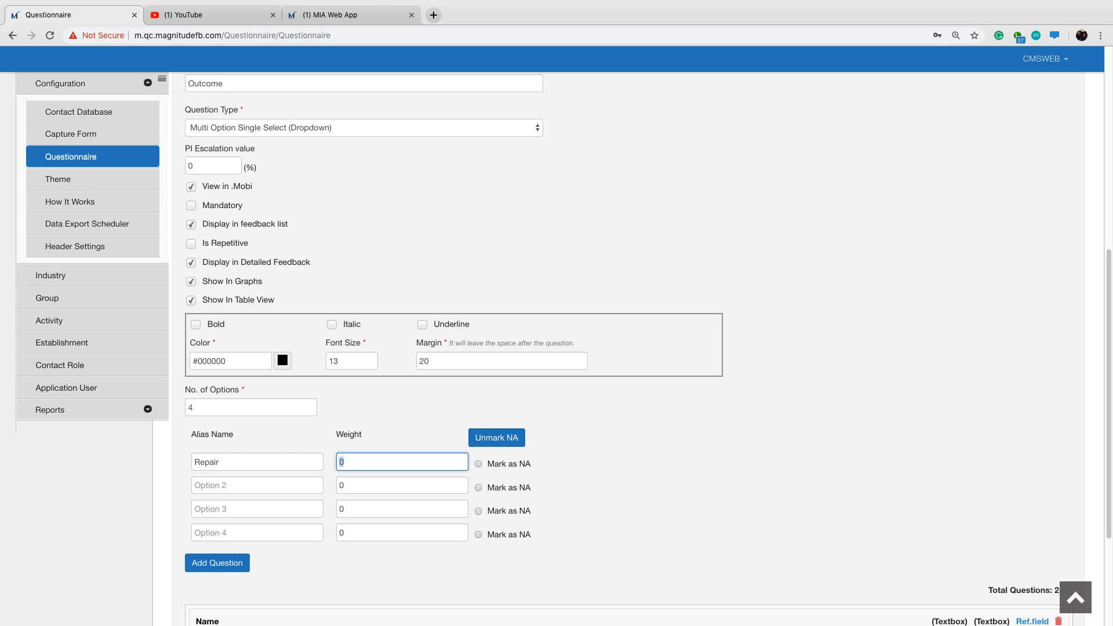
text(100)
key(Tab)
key(Tab)
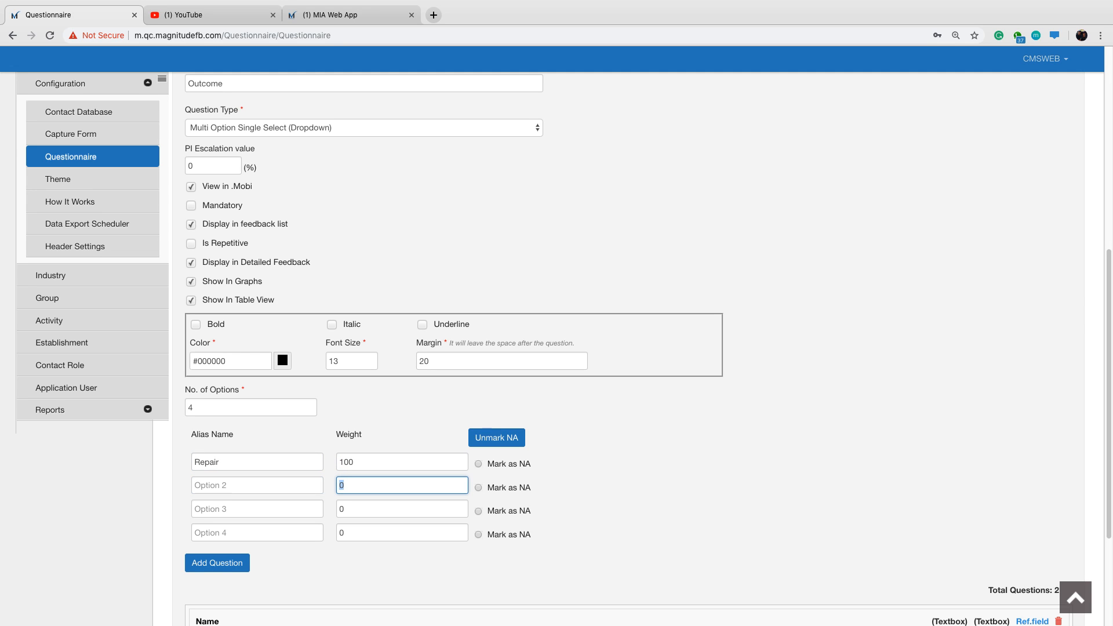
Define the second option as Rebuild with a weight of 75 and the third as Sell with a weight of 50.
click(221, 490)
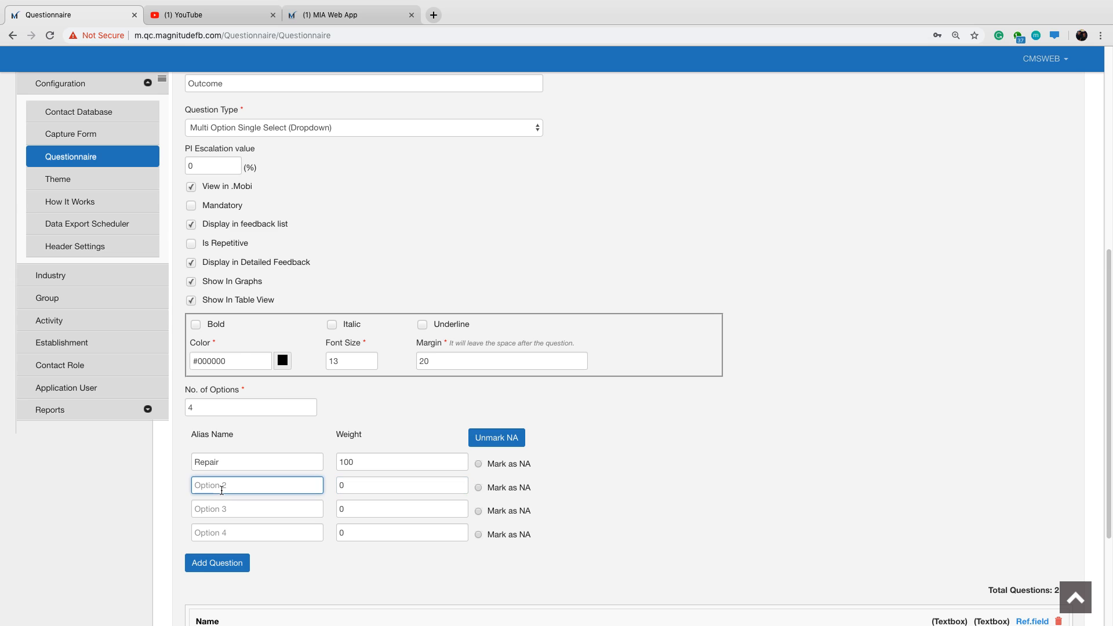
text(Rebuild)
key(Tab)
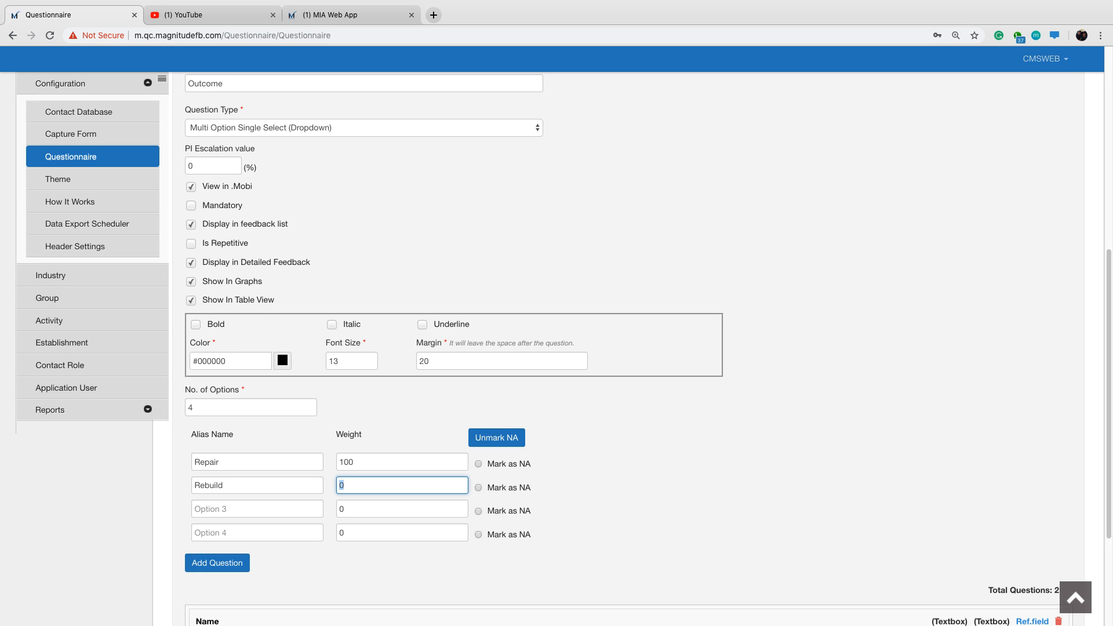
text(75)
key(Tab)
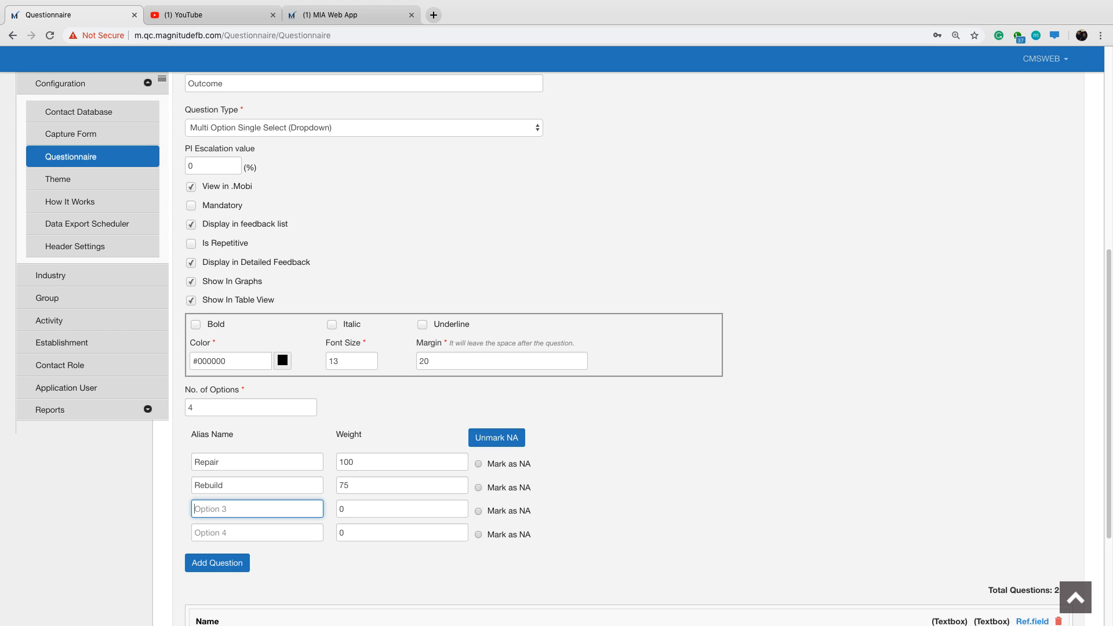
text(Sell)
key(Tab)
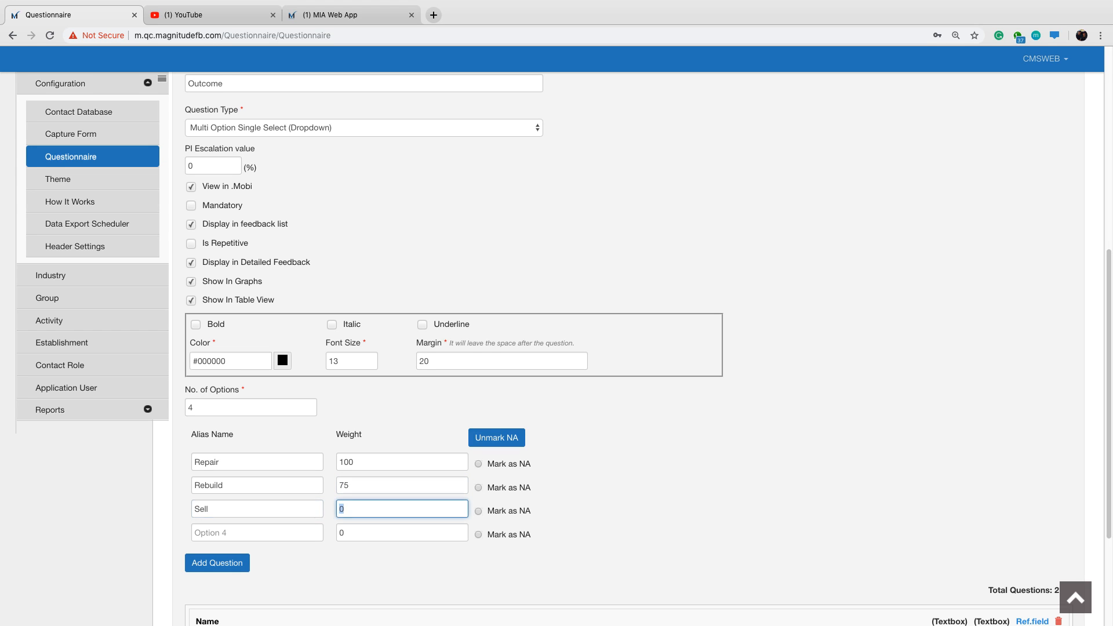
text(50)
Define the fourth option as Scrap with a weight of 25 and add the machine question to the questionnaire.
click(194, 532)
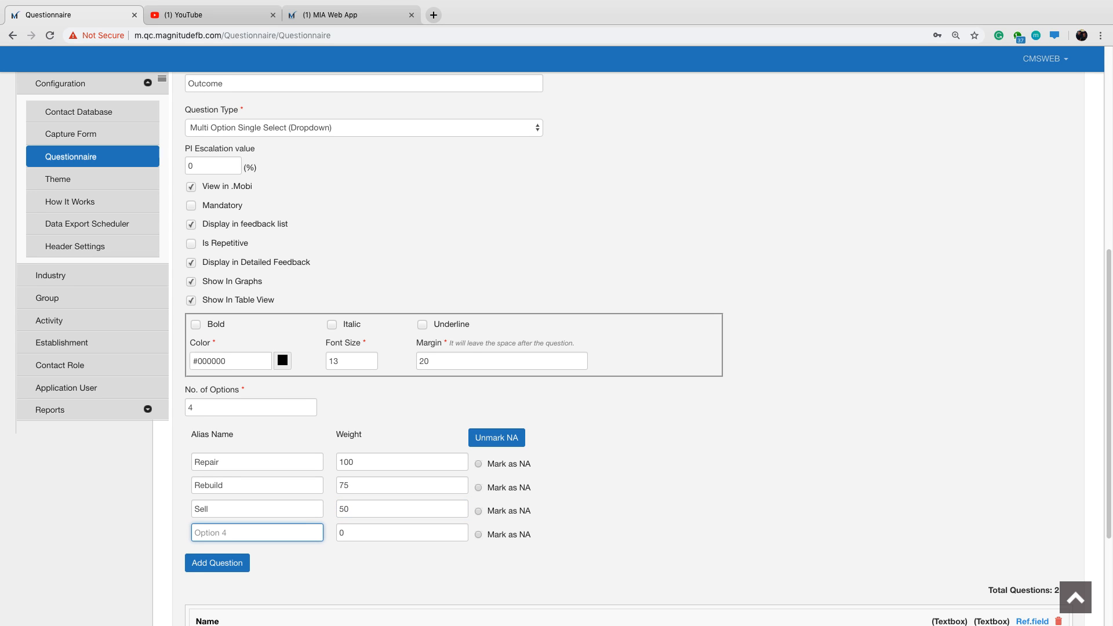
text(Scrap)
key(Tab)
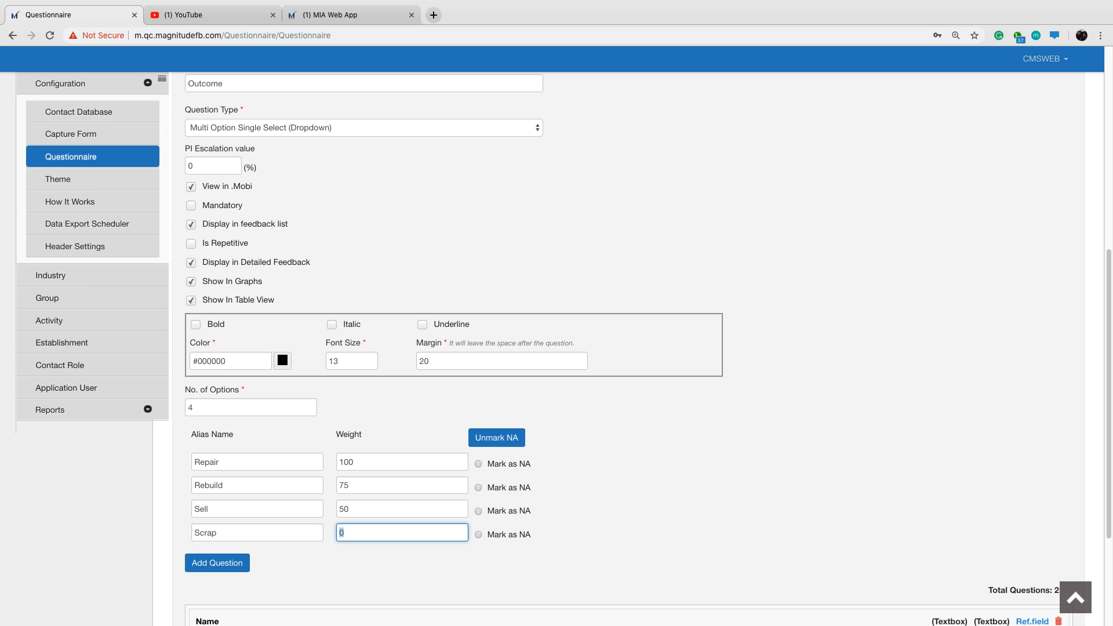
text(25)
click(728, 500)
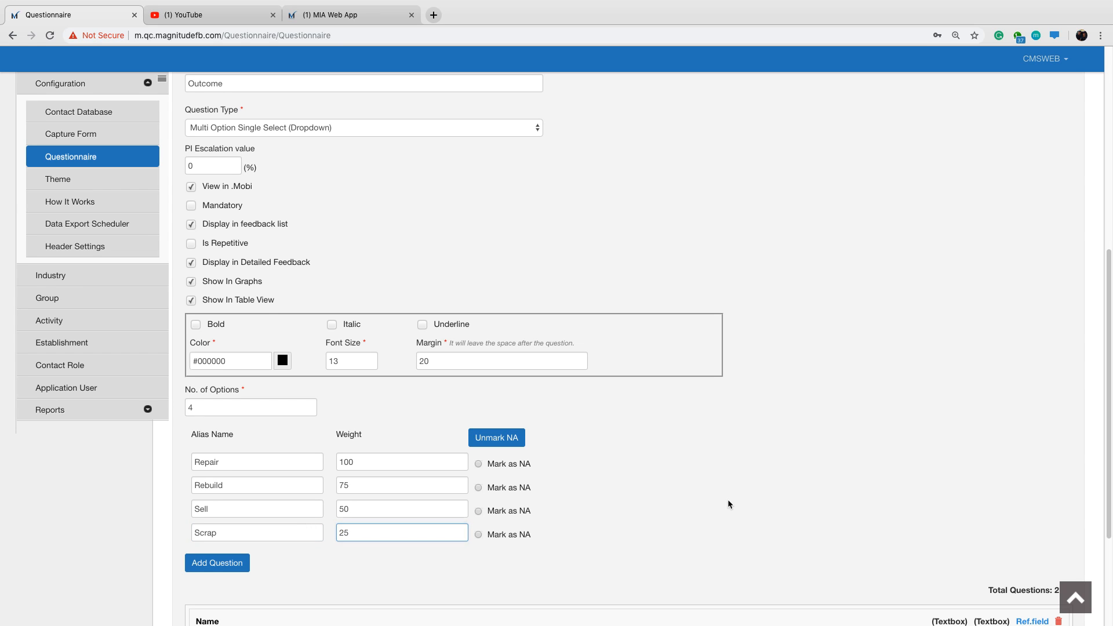
scroll(249, 567, down, 1)
scroll(249, 567, down, 1)
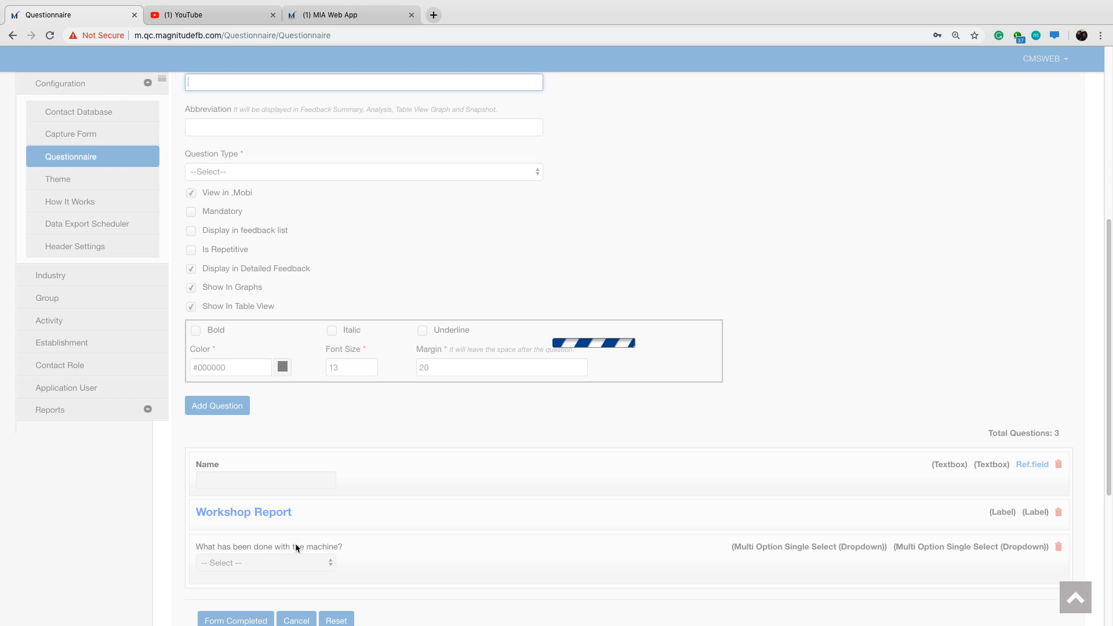
Check the response form items in the MIA Web App, then title a new question "What has been done to fix the issues?".
scroll(255, 537, up, 2)
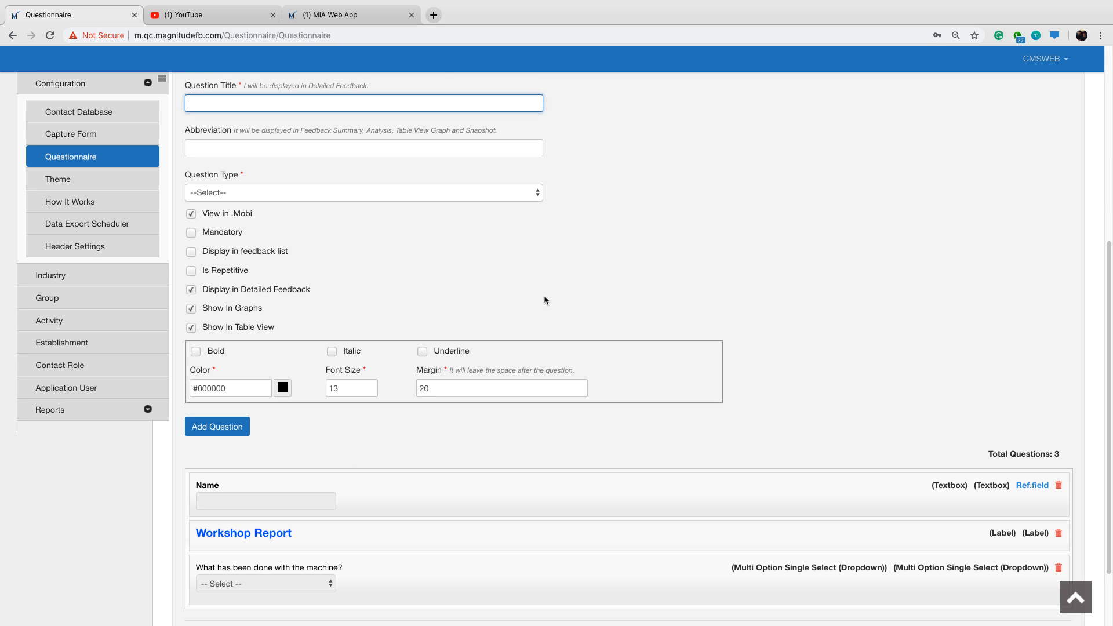
click(365, 17)
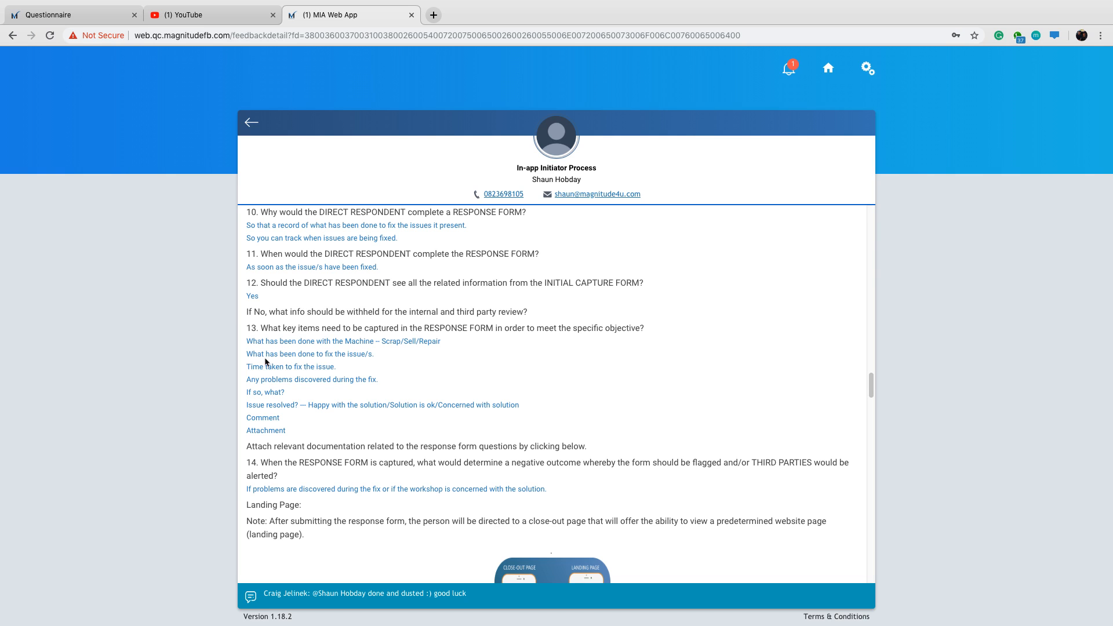
click(27, 13)
scroll(413, 290, down, 1)
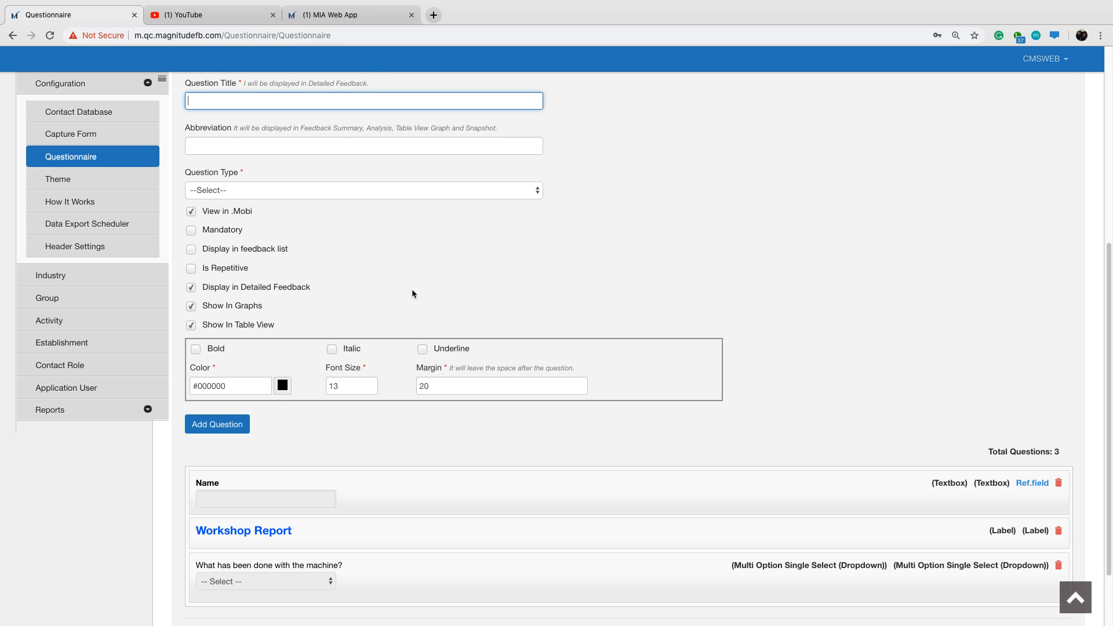
text(What has been done to fix the issues)
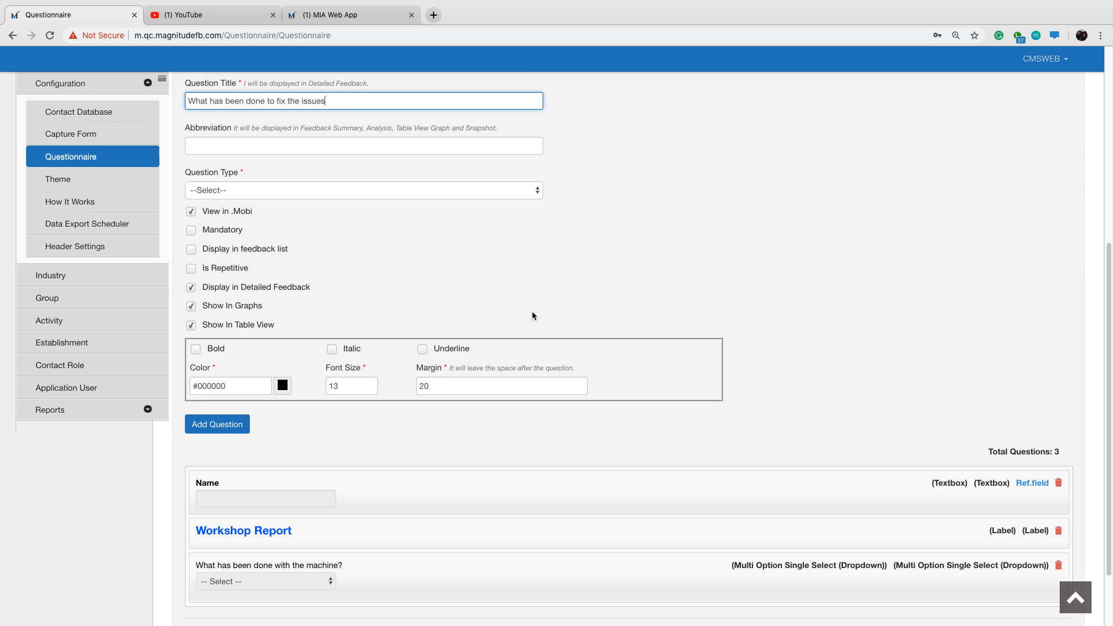
text(?)
Abbreviate the fix question as "What was done" and set its type to Textbox MultiLine.
click(332, 139)
triple_click(339, 144)
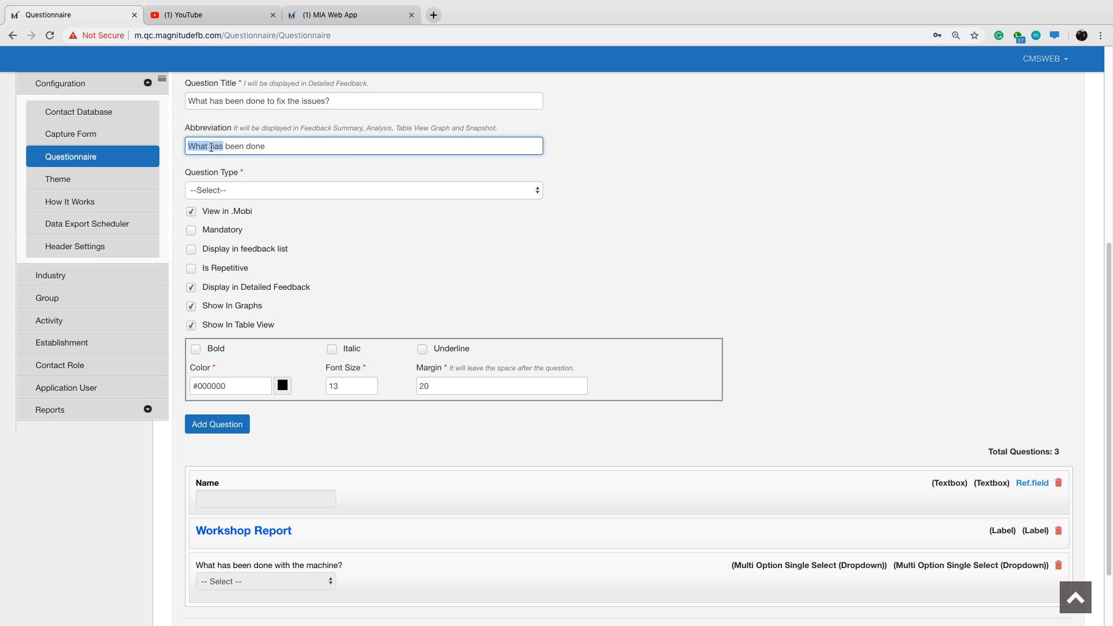
text(What was done)
click(398, 189)
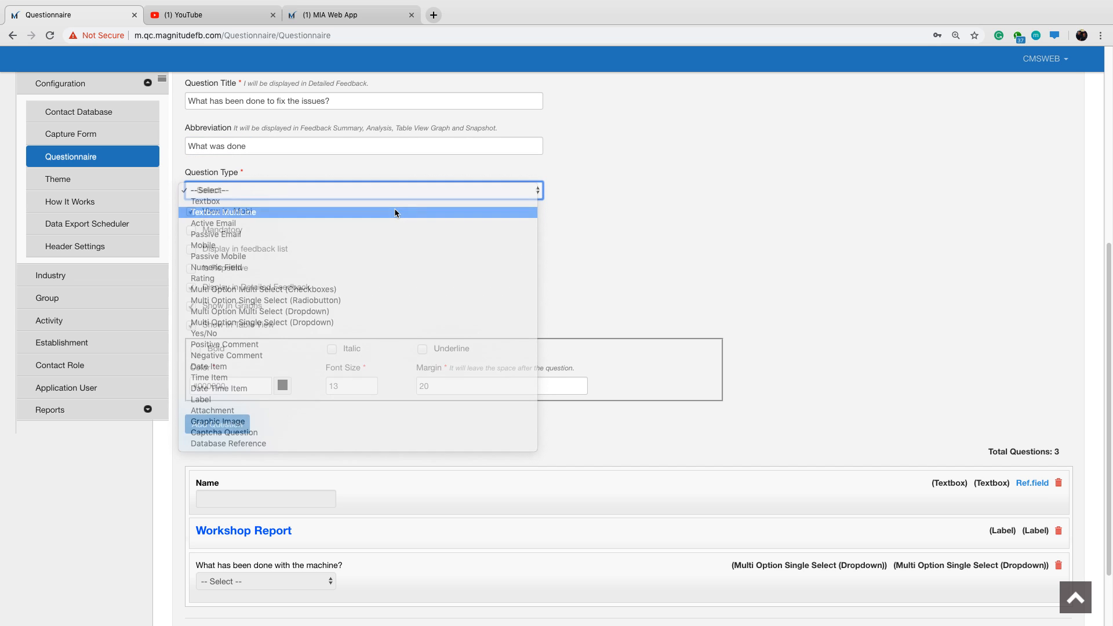
click(395, 211)
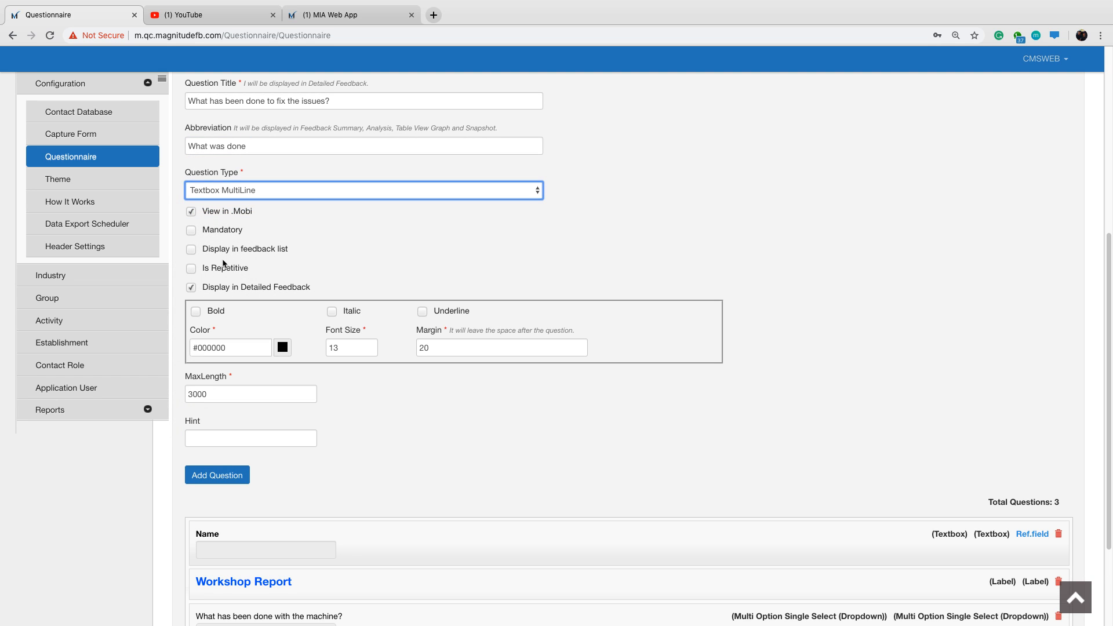
Add the fix question to the questionnaire with its default display settings.
drag(236, 252, 290, 249)
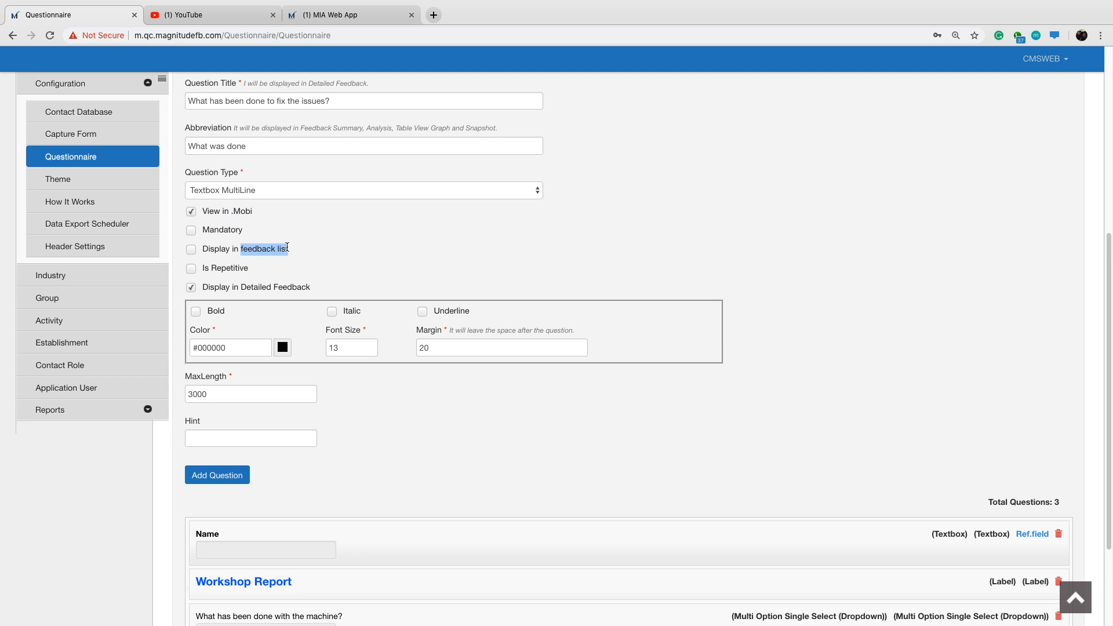
click(416, 246)
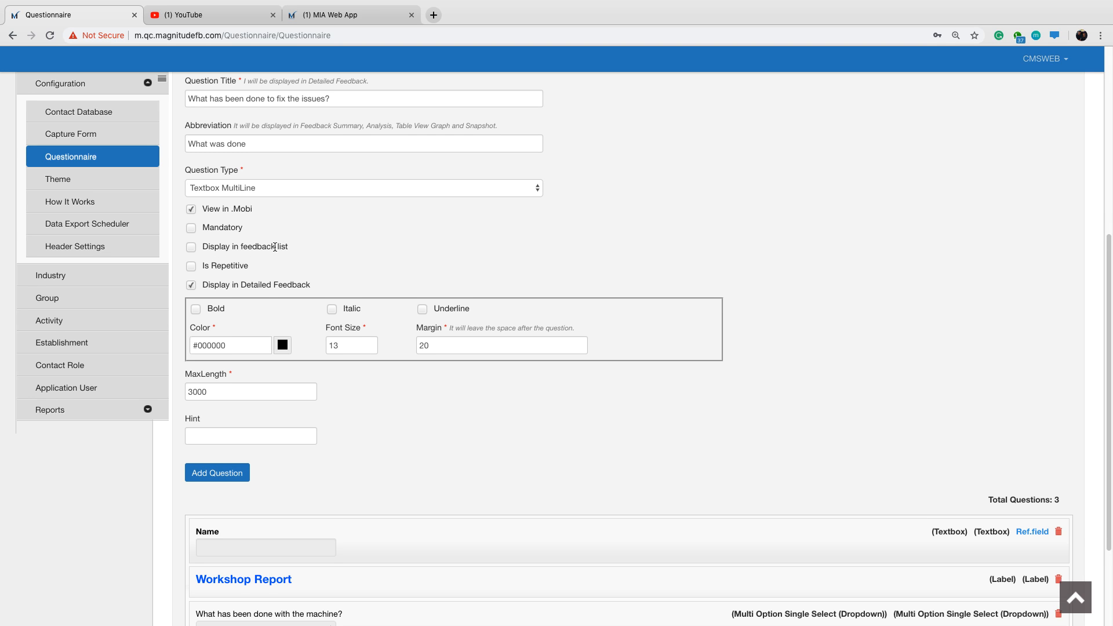
scroll(216, 423, down, 2)
click(215, 423)
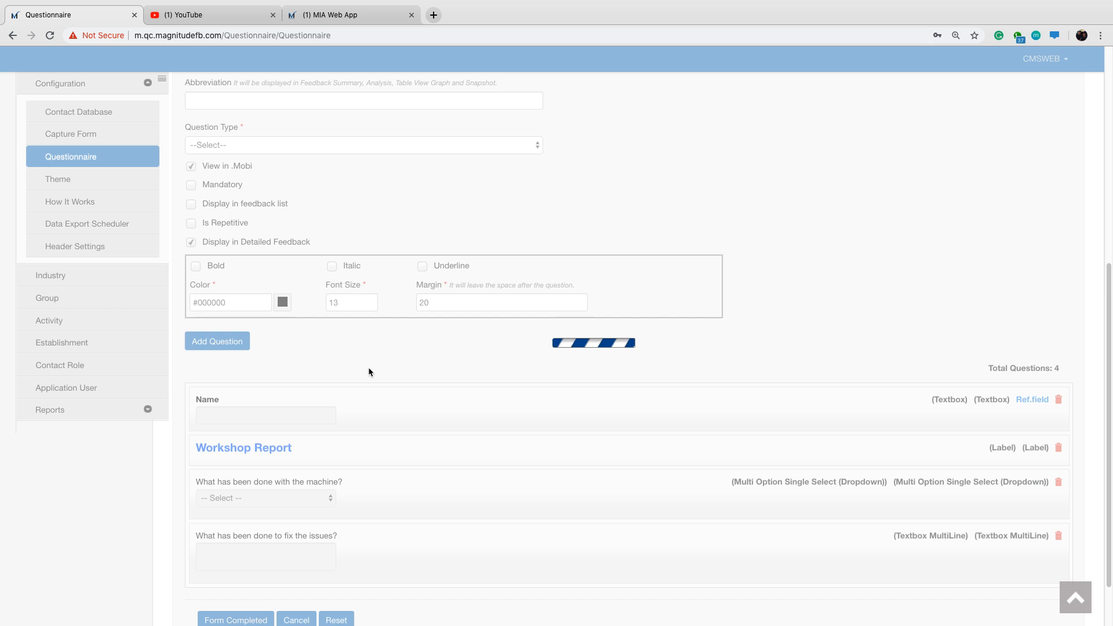
Title the next new question "How long did the repair take?".
scroll(333, 347, up, 1)
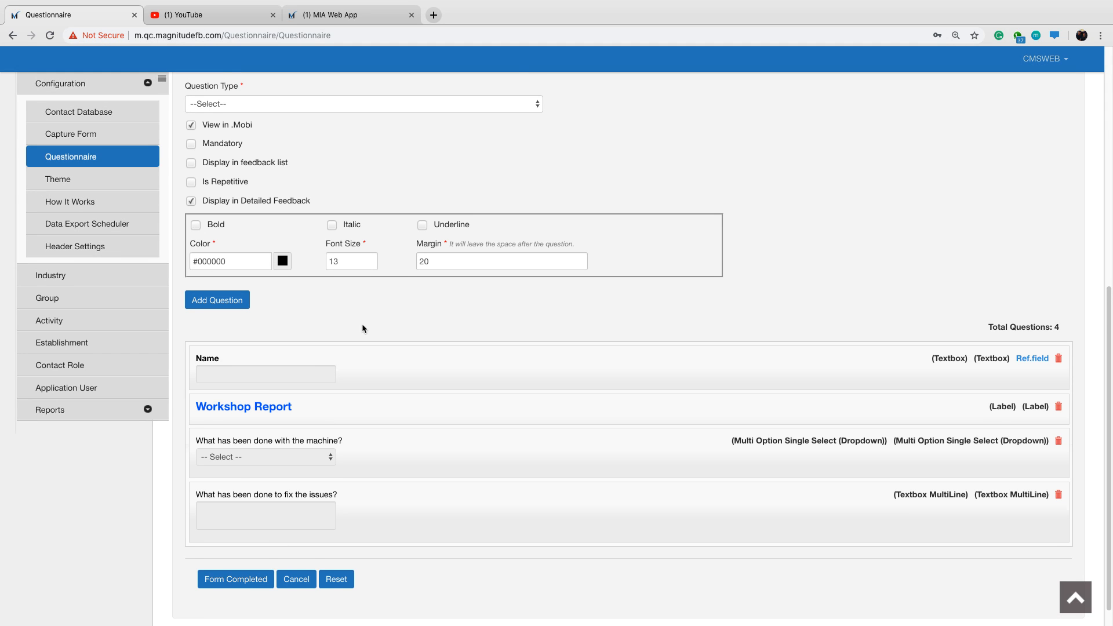
scroll(572, 183, up, 4)
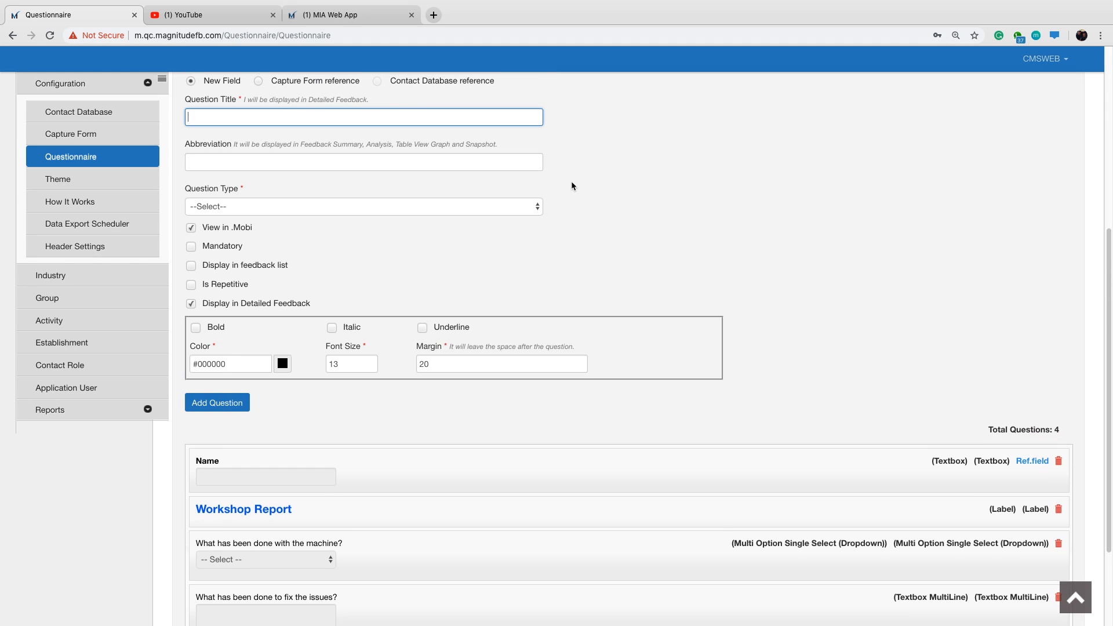
text(How long did the repair take?)
click(583, 173)
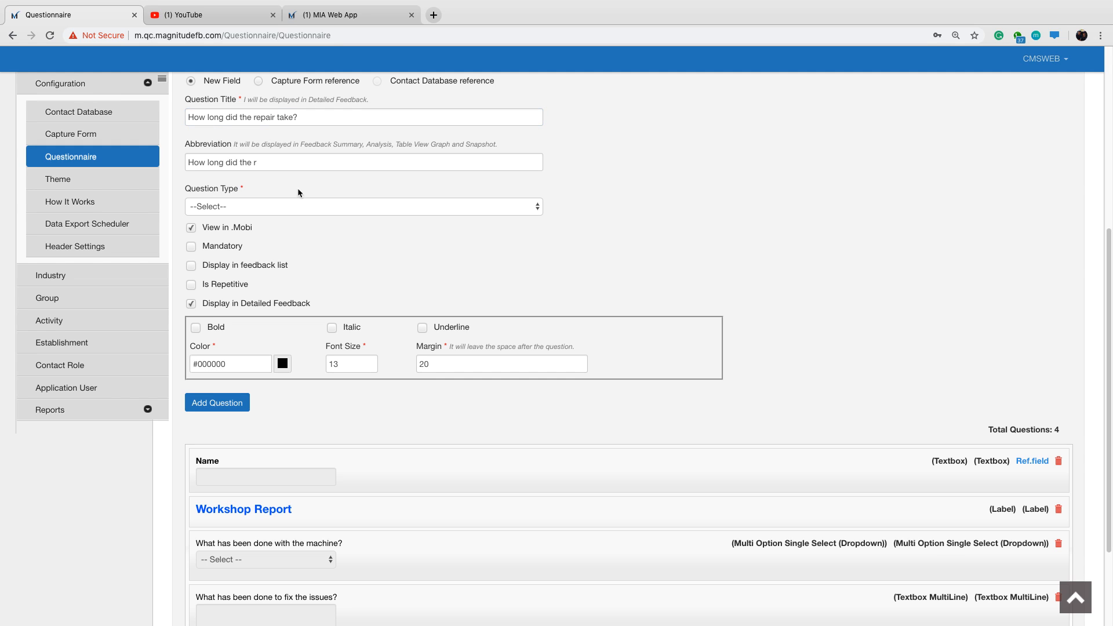
Abbreviate the repair duration question as "Time" and set its type to Multi Option Single Select (Dropdown).
click(249, 167)
key(BackSpace)
key(BackSpace)
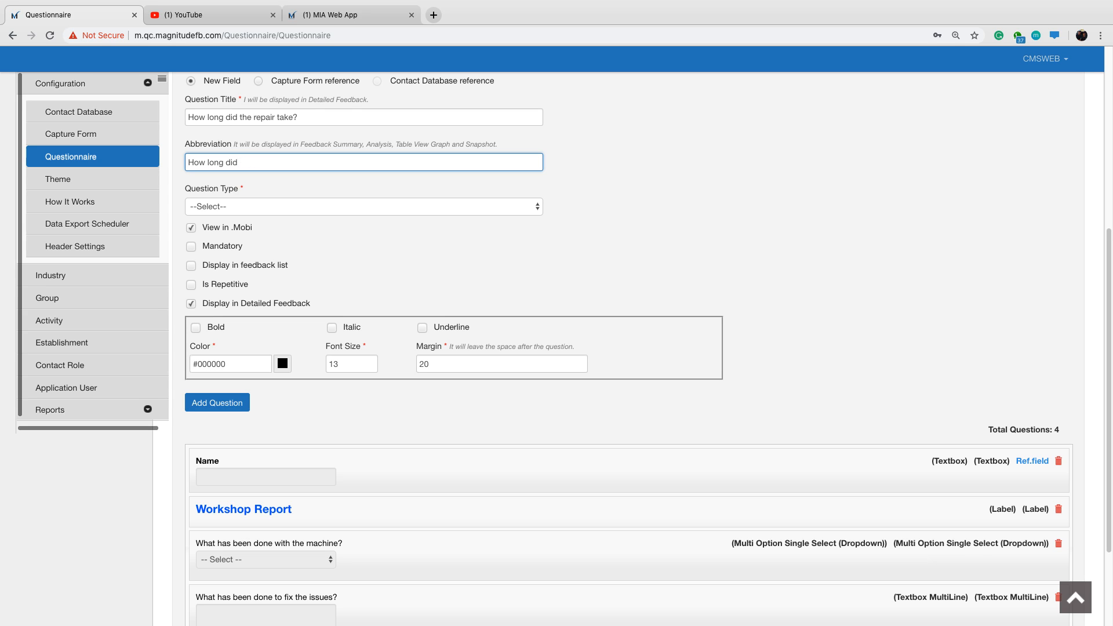
key(BackSpace)
key(BackSpace)
key(BackSpace)
key(BackSpace)
key(BackSpace)
key(BackSpace)
key(BackSpace)
key(BackSpace)
key(BackSpace)
key(BackSpace)
key(BackSpace)
key(BackSpace)
text(Time)
click(295, 209)
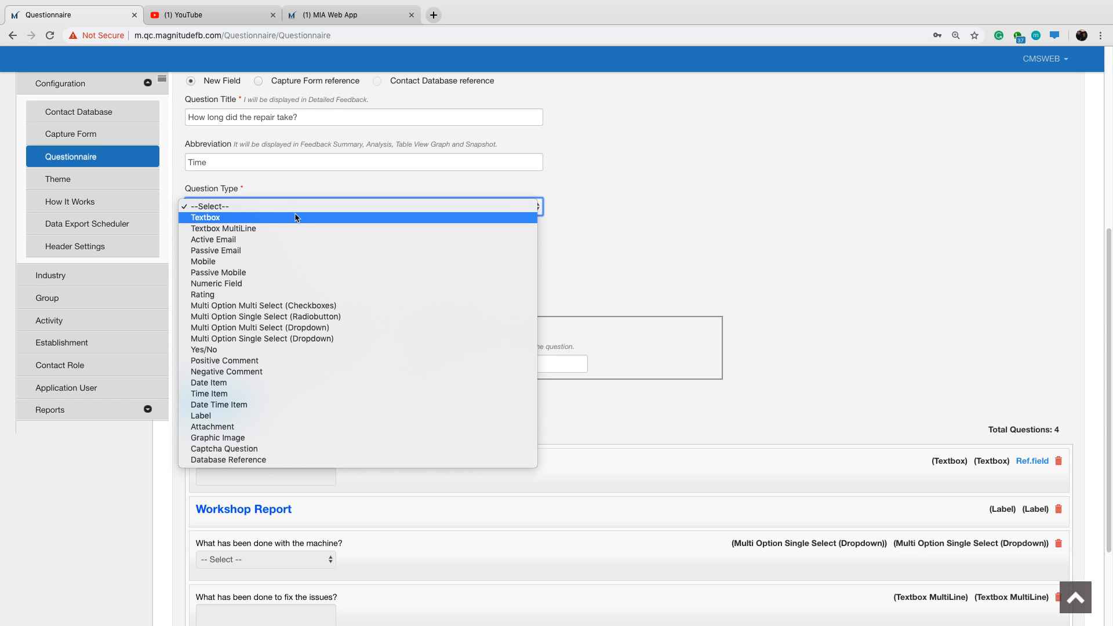
click(329, 342)
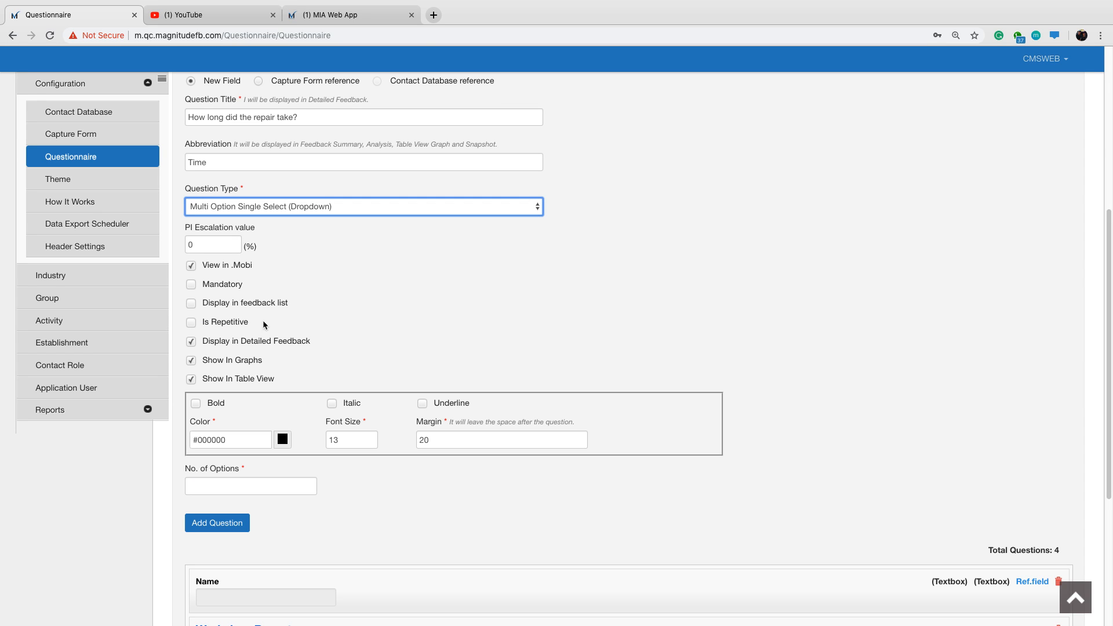
Turn on Display in feedback list and turn off Show In Graphs for the repair duration question.
drag(203, 303, 283, 303)
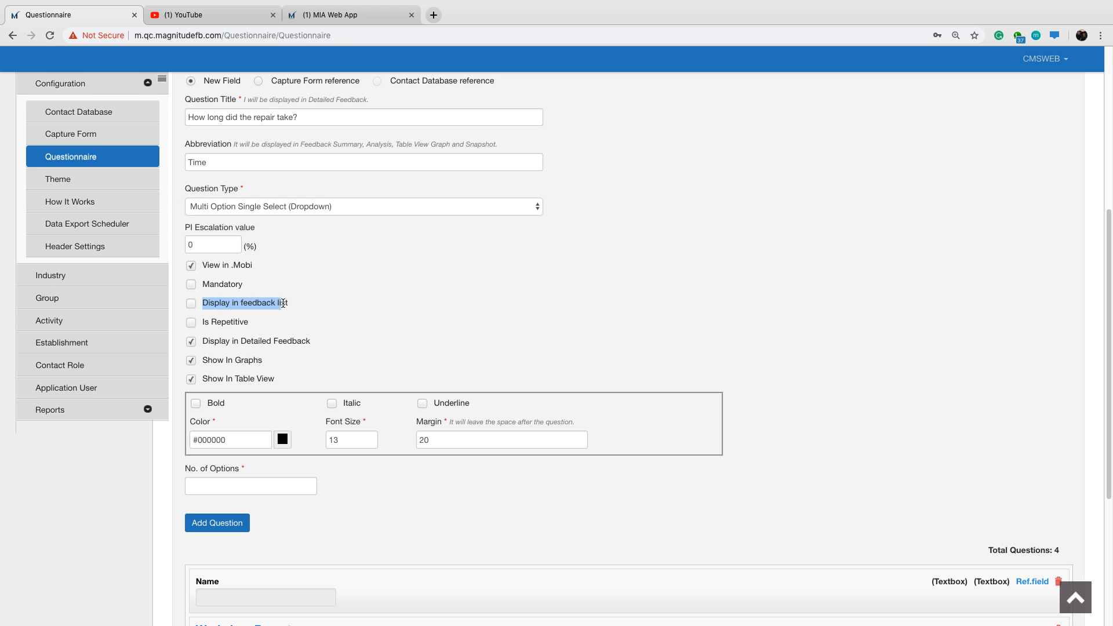
click(314, 303)
click(191, 303)
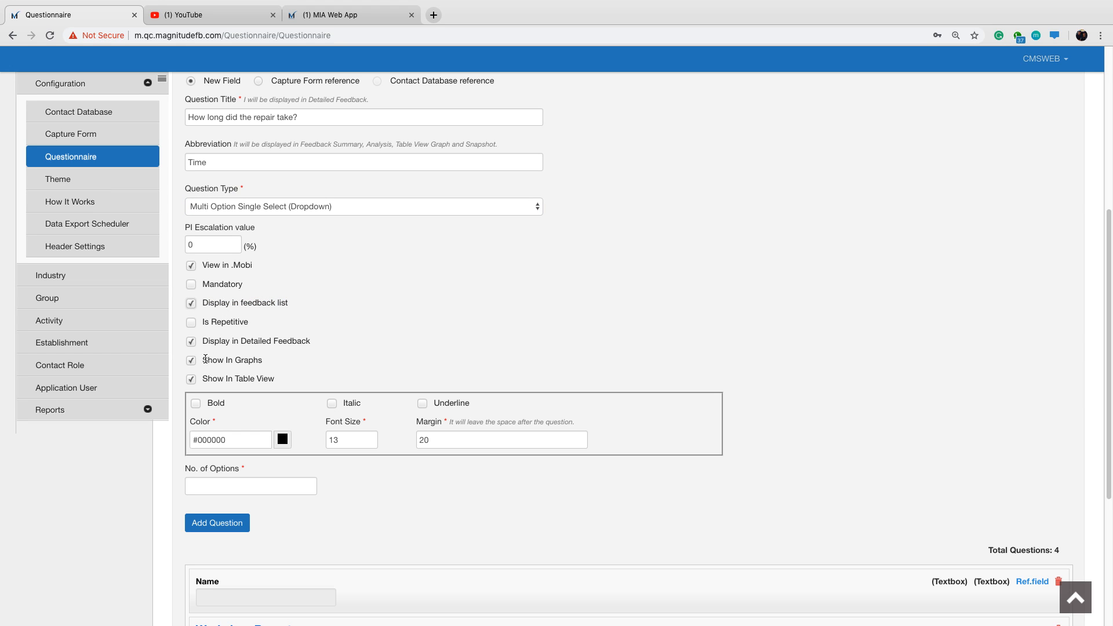
drag(204, 360, 259, 359)
click(265, 360)
scroll(451, 335, down, 1)
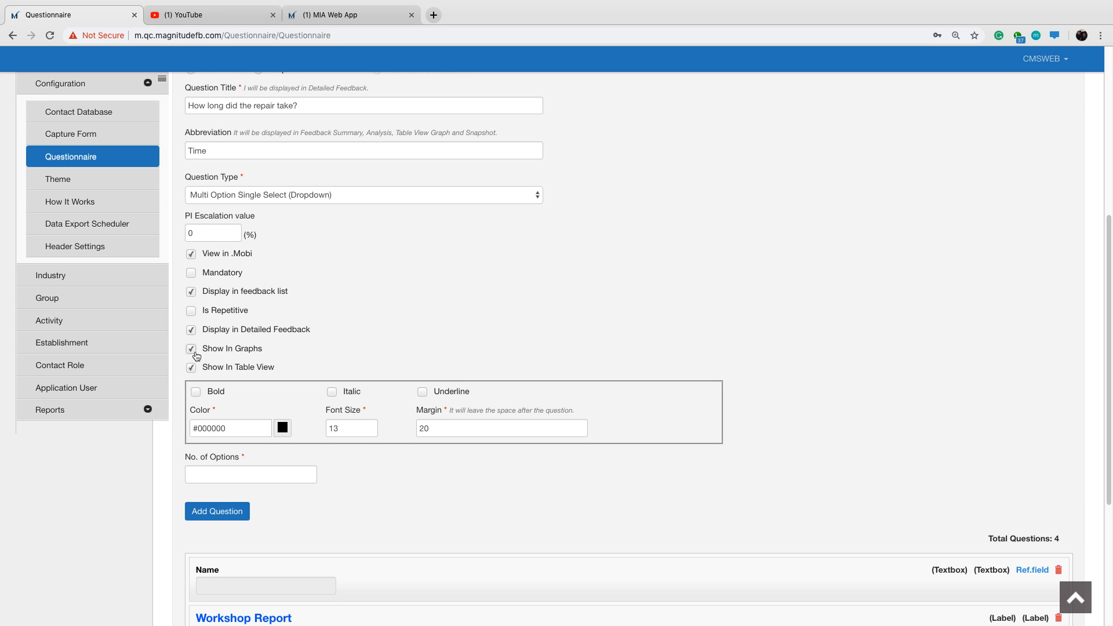
click(192, 349)
Give the repair duration question 12 options.
scroll(331, 388, down, 1)
click(252, 468)
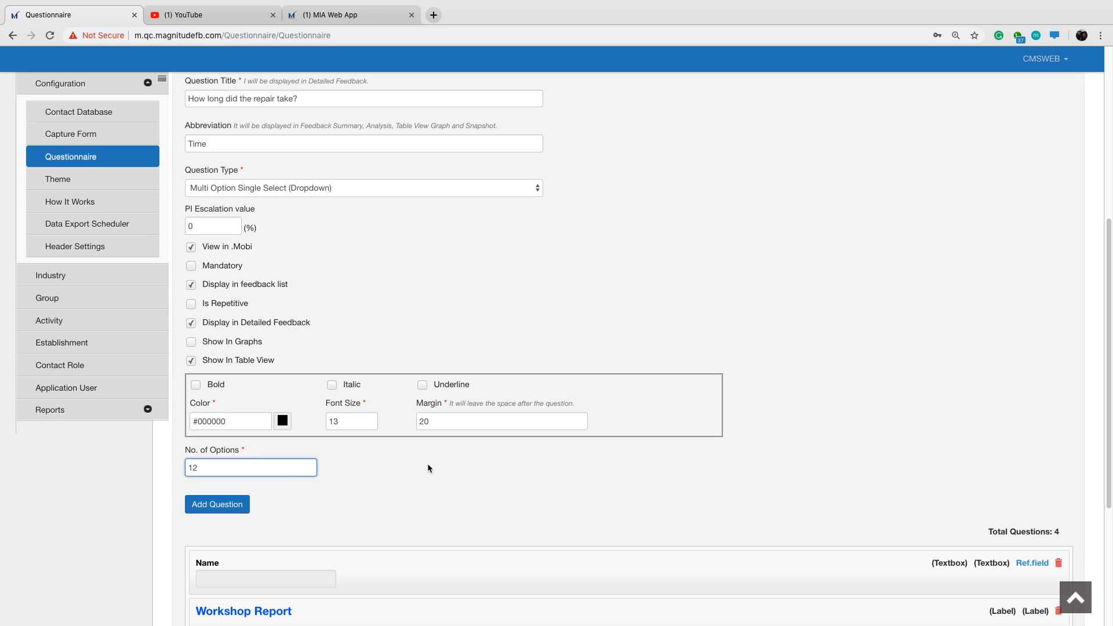
key(Tab)
scroll(428, 468, down, 1)
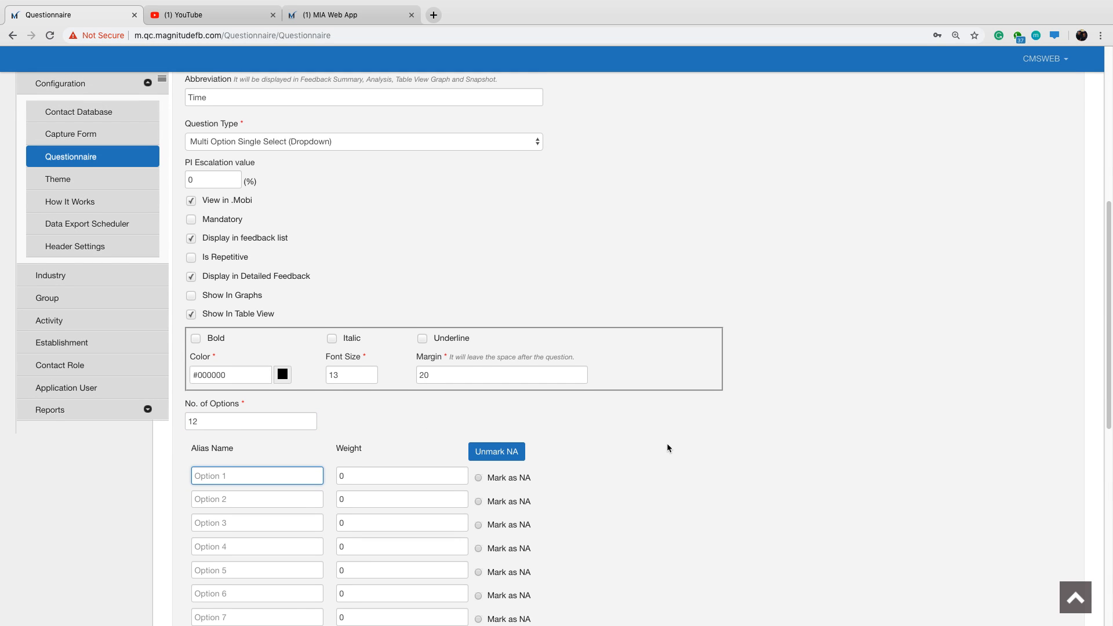
scroll(661, 444, down, 3)
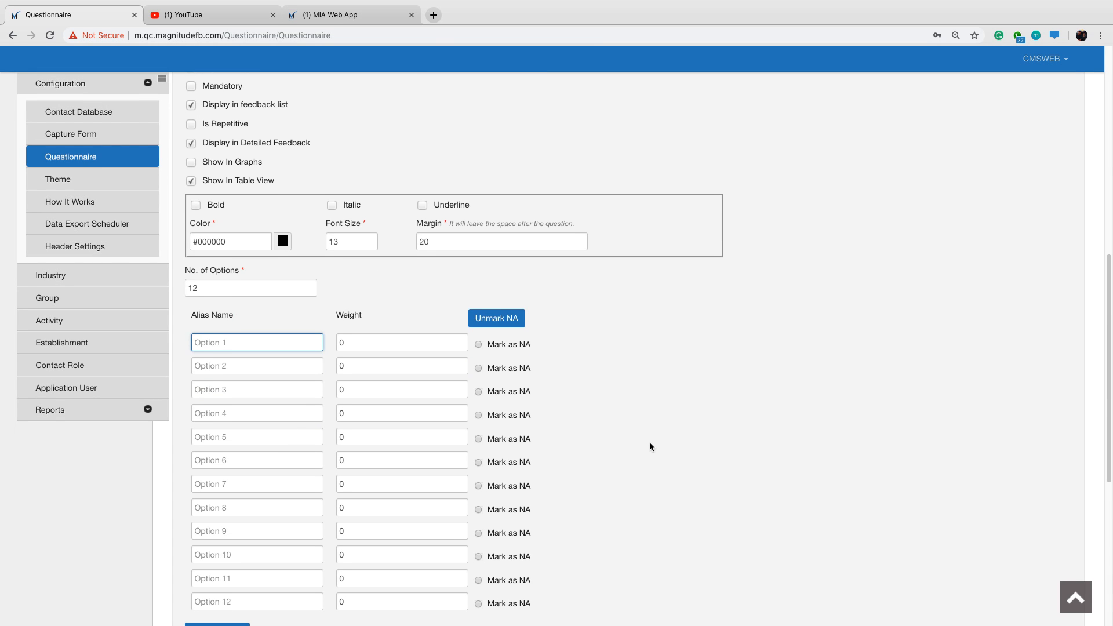
Name the first three duration options 1 Hour, 2 Hours and 3 Hours, leaving their weights at 0.
text(1 Hour)
key(Tab)
key(Tab)
text(2 Hours)
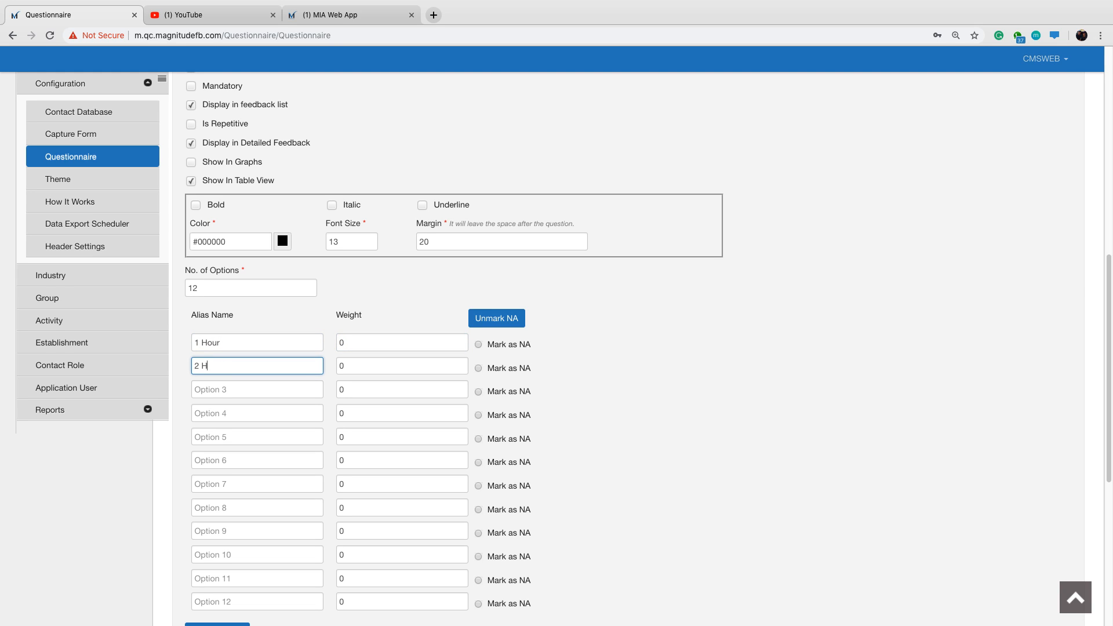
key(Tab)
key(Tab)
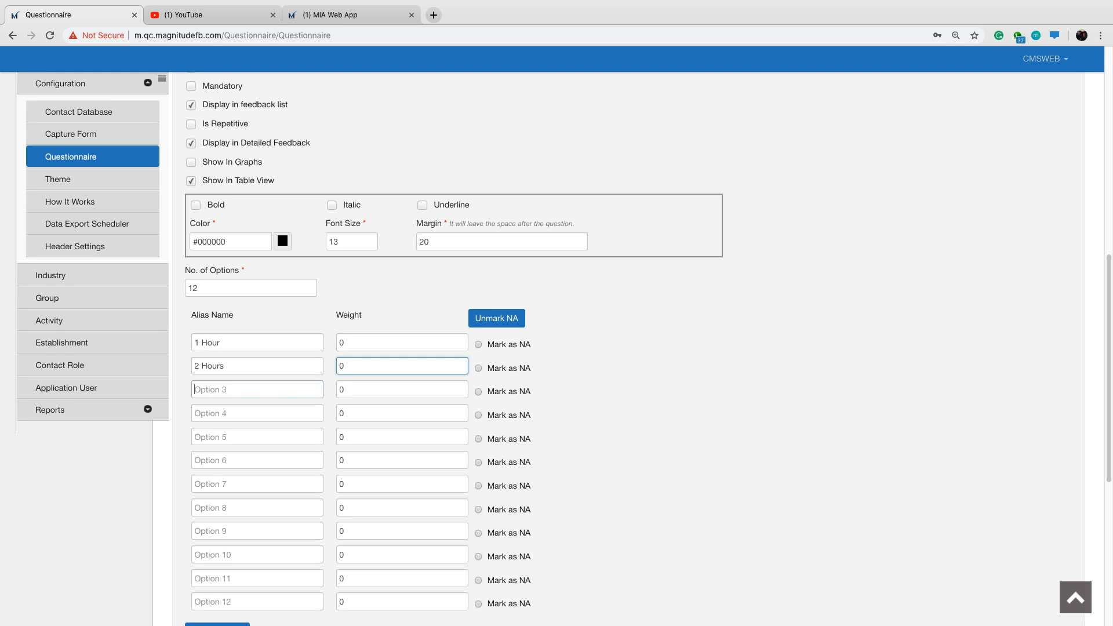
text(3 Hours)
key(Tab)
key(Tab)
key(Tab)
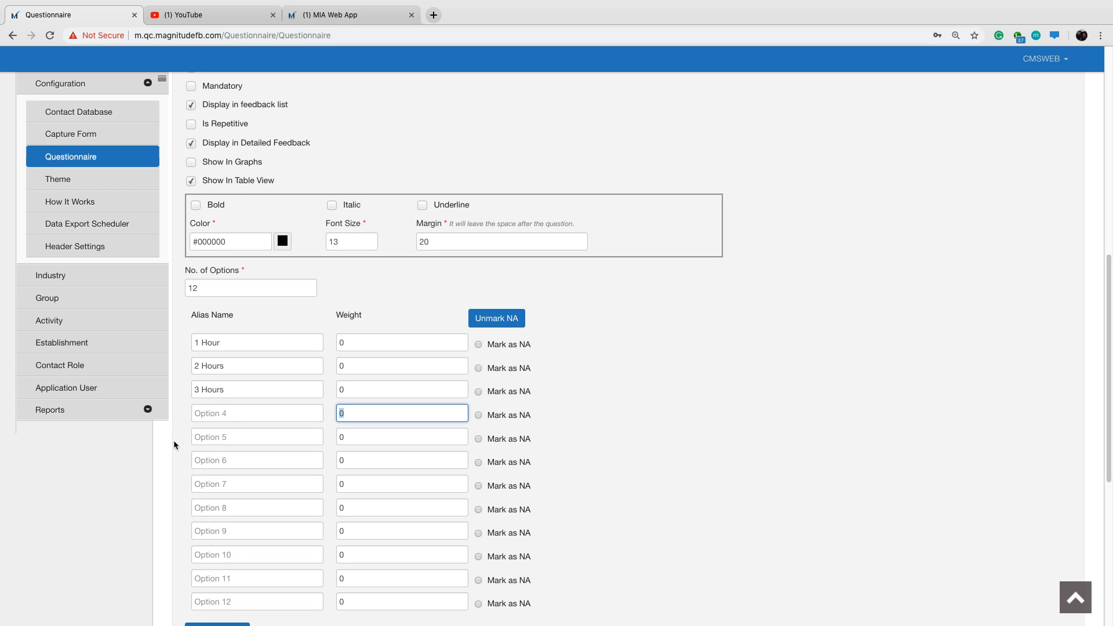
Name the fourth to sixth duration options 4 Hours, 5 Hours and 6 Hours, leaving their weights at 0.
click(301, 413)
text(4 Hours)
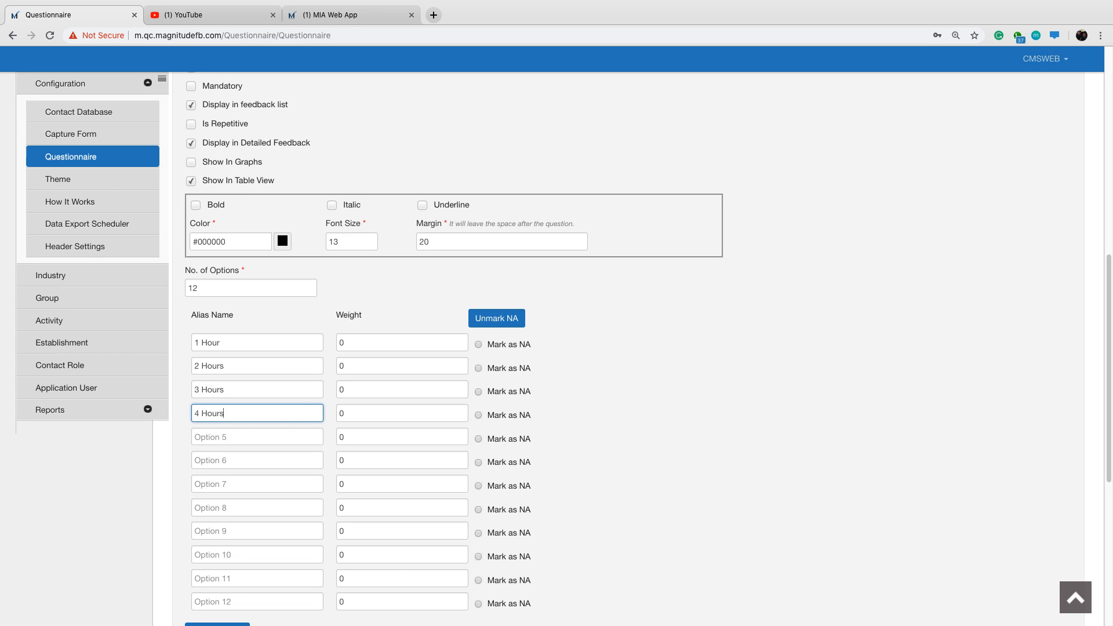
key(Tab)
key(Tab)
text(5 Hours)
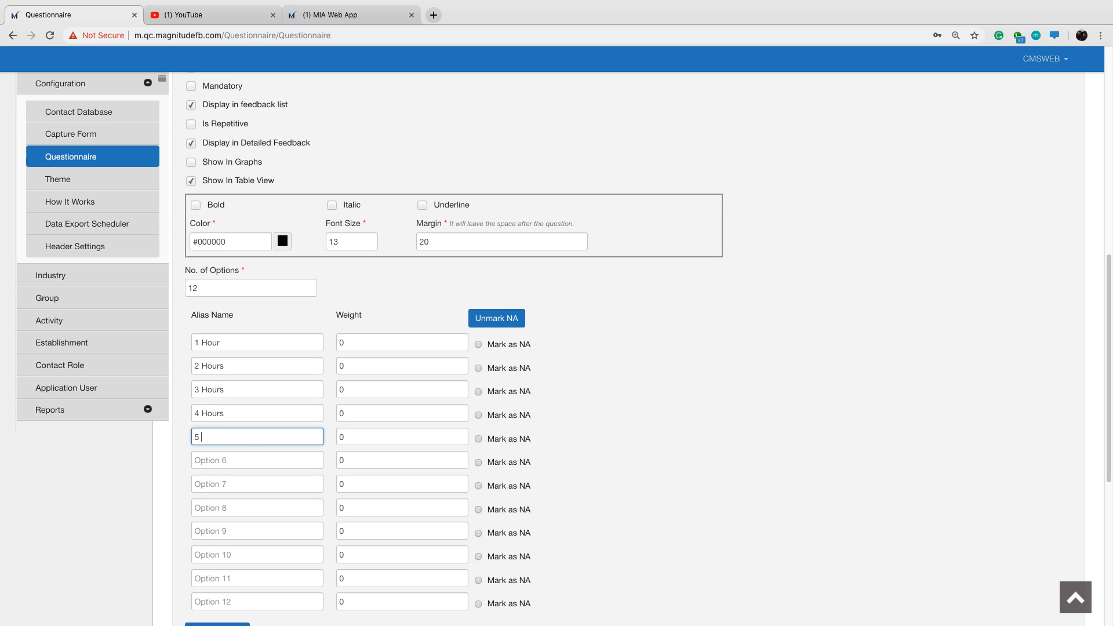
key(Tab)
key(Tab)
text(6 Hours)
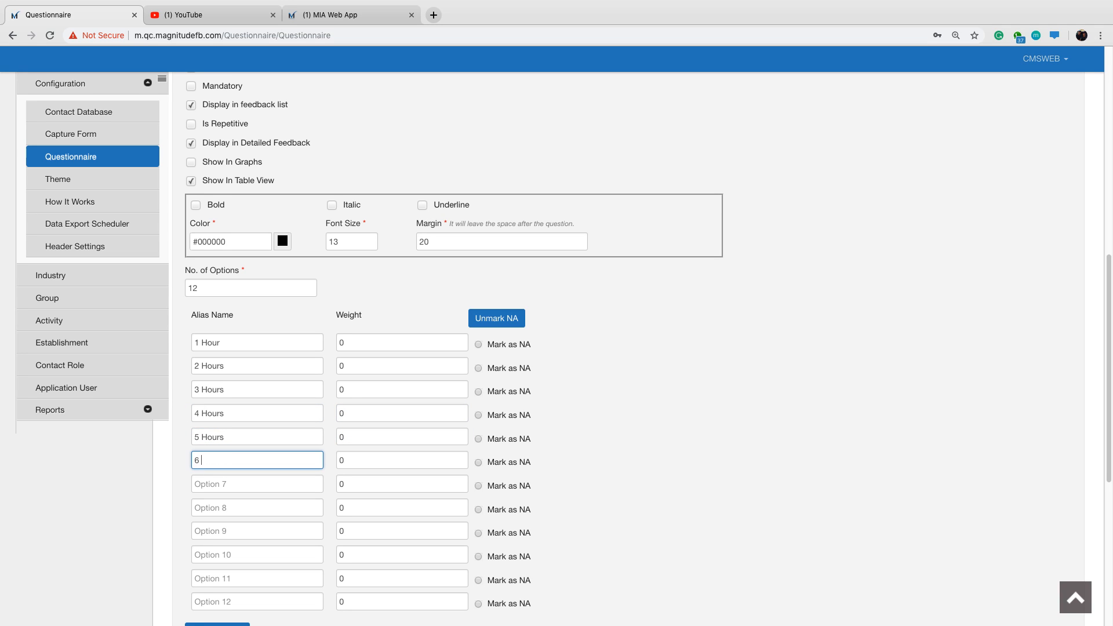
Name the seventh to ninth duration options 7 Hours, 8 Hours and 9 Hours, leaving their weights at 0.
key(Tab)
key(Tab)
text(7 Hours)
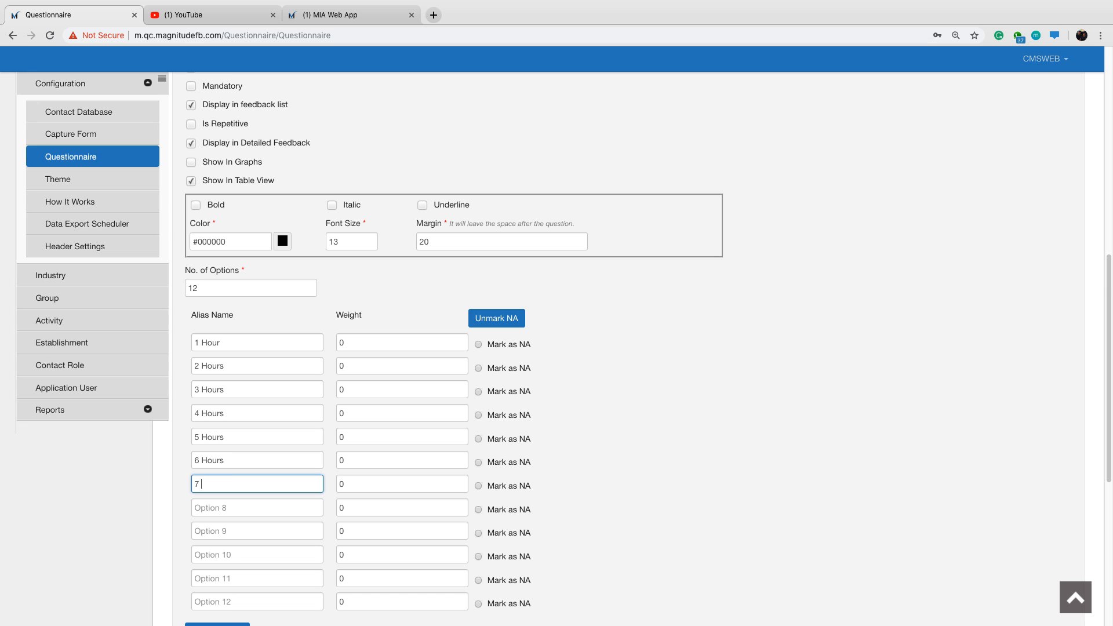
key(Tab)
key(Tab)
text(8 Hours)
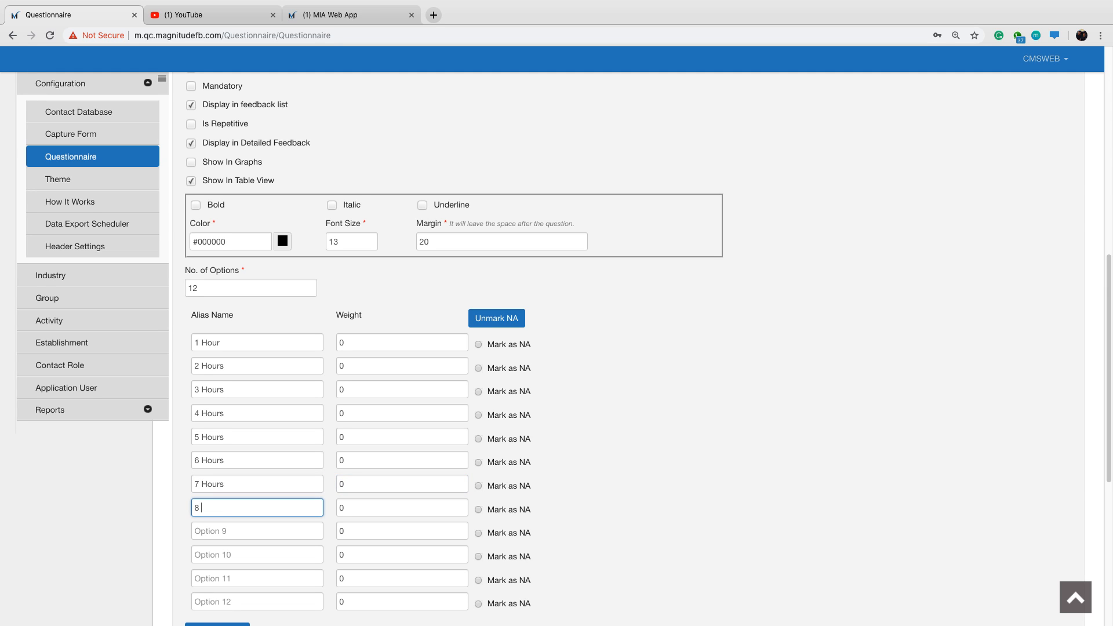
key(Tab)
key(Tab)
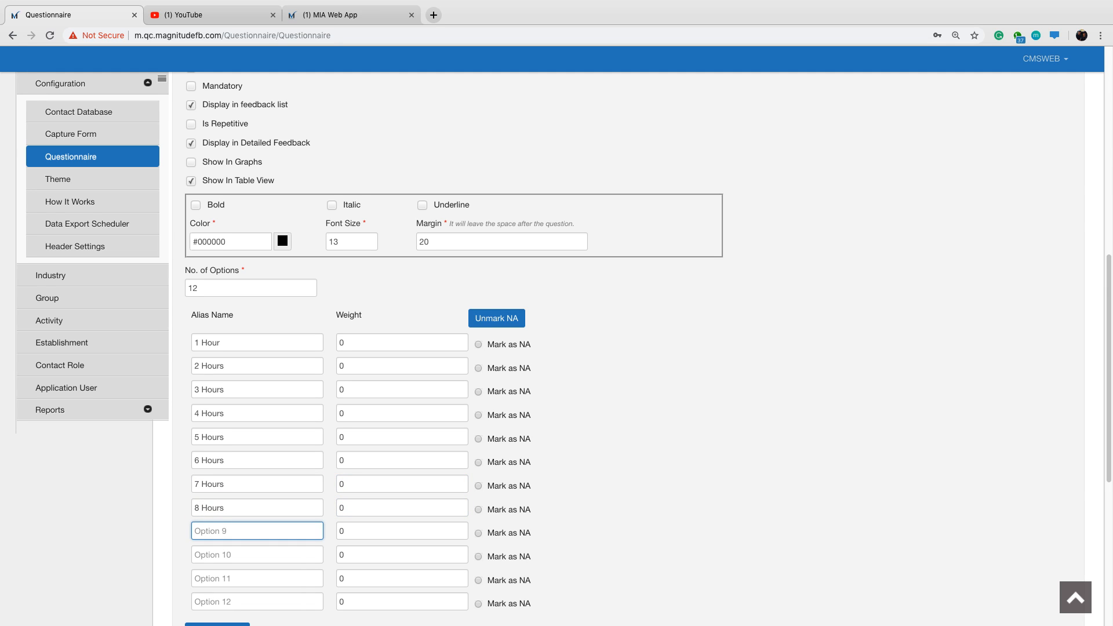
text(9 Hours)
Name the tenth duration option 10 Hours and the eleventh 11 Hours, leaving their weights at 0.
key(Tab)
key(Tab)
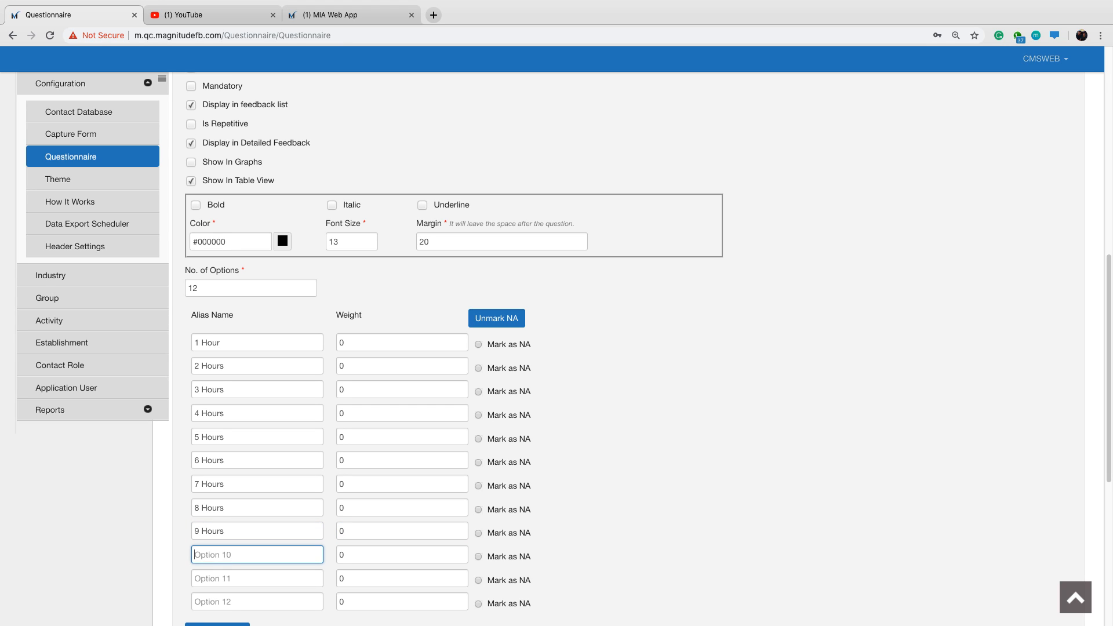
text(10 Hours)
key(Tab)
key(Tab)
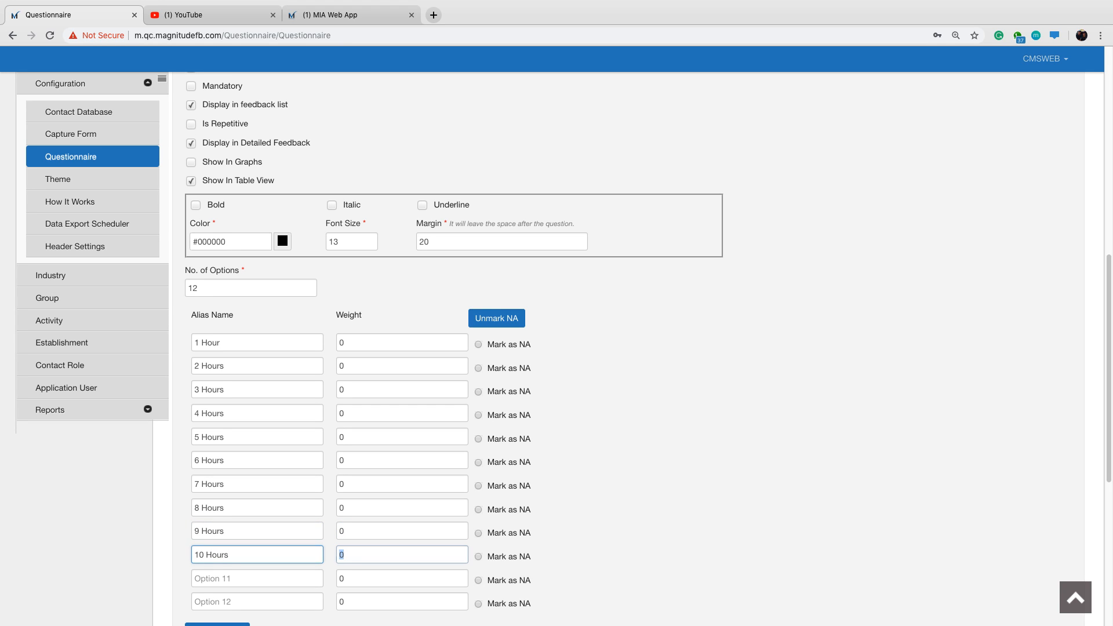
text(11 Horus)
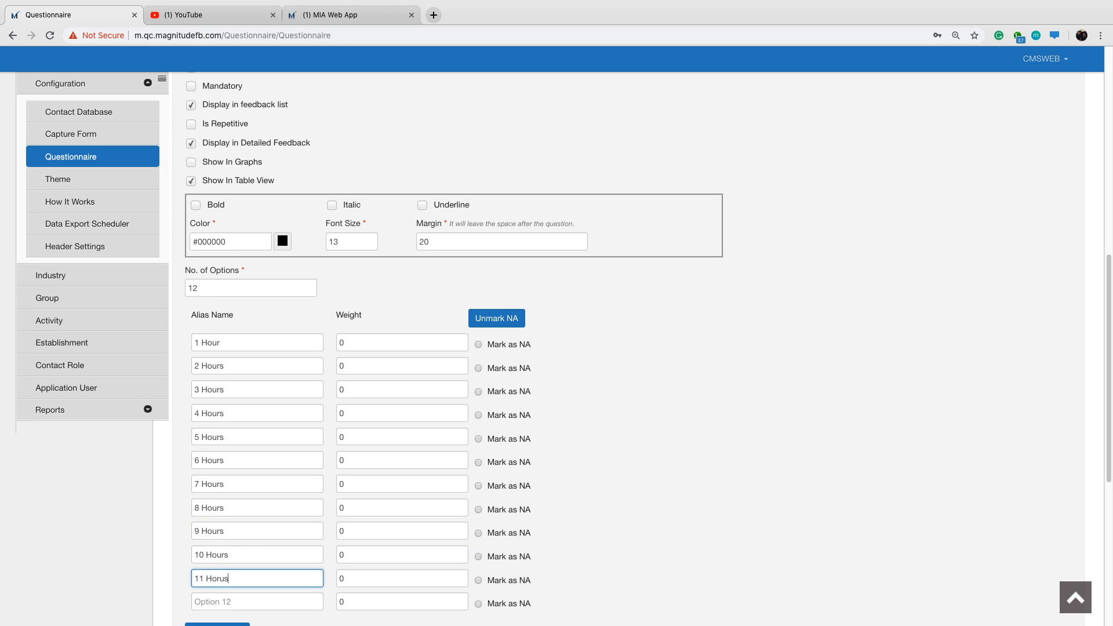
key(BackSpace)
key(BackSpace)
key(BackSpace)
text(ours)
key(Tab)
key(Tab)
key(Tab)
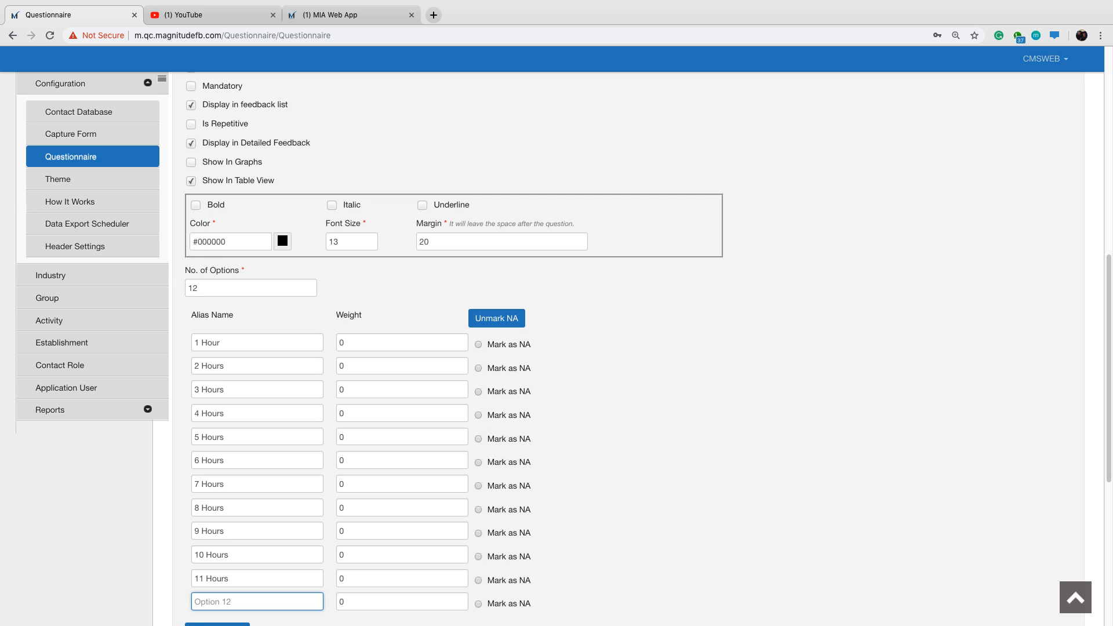
Name the twelfth duration option +12 Hours, leaving its weight at 0, and add the repair duration question to the form.
text(+12 Horus)
key(BackSpace)
text(urs)
scroll(499, 435, down, 1)
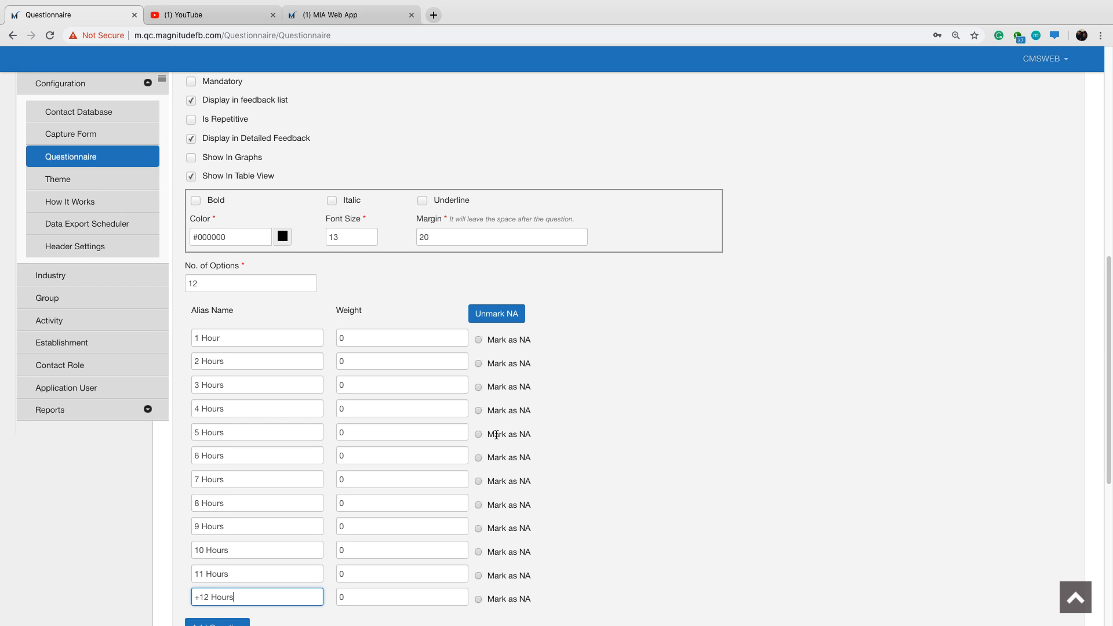
scroll(301, 338, down, 3)
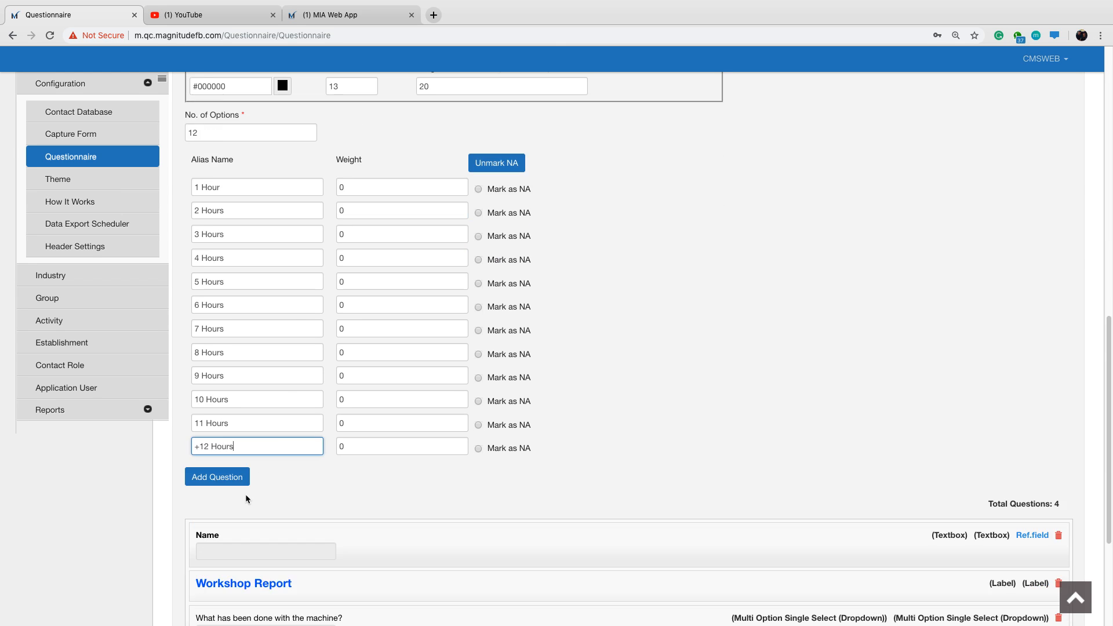
click(225, 480)
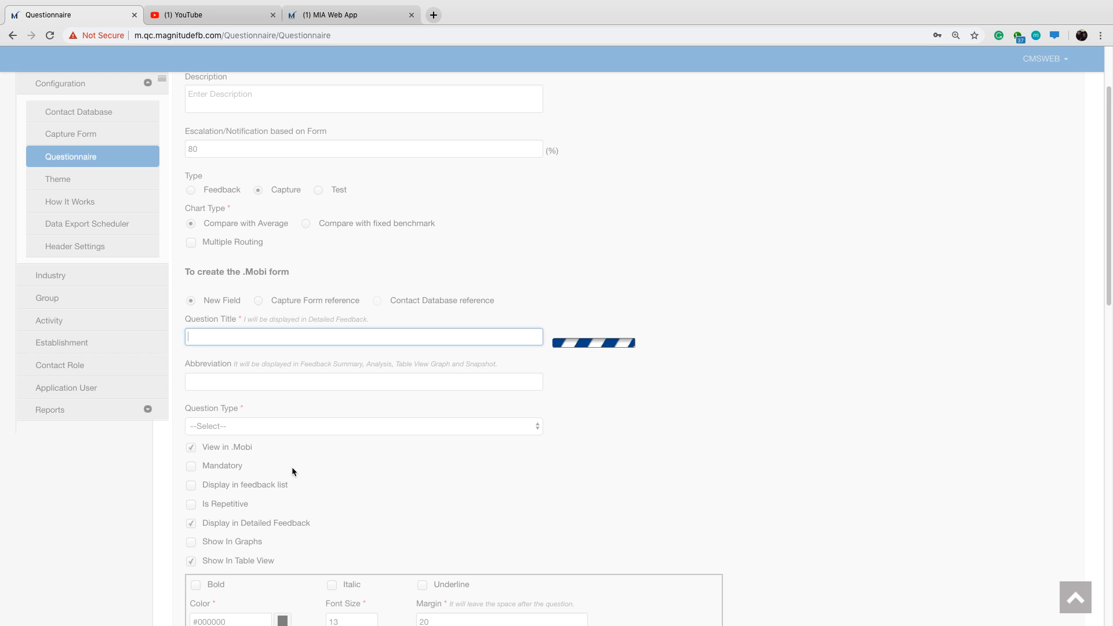
scroll(291, 468, down, 6)
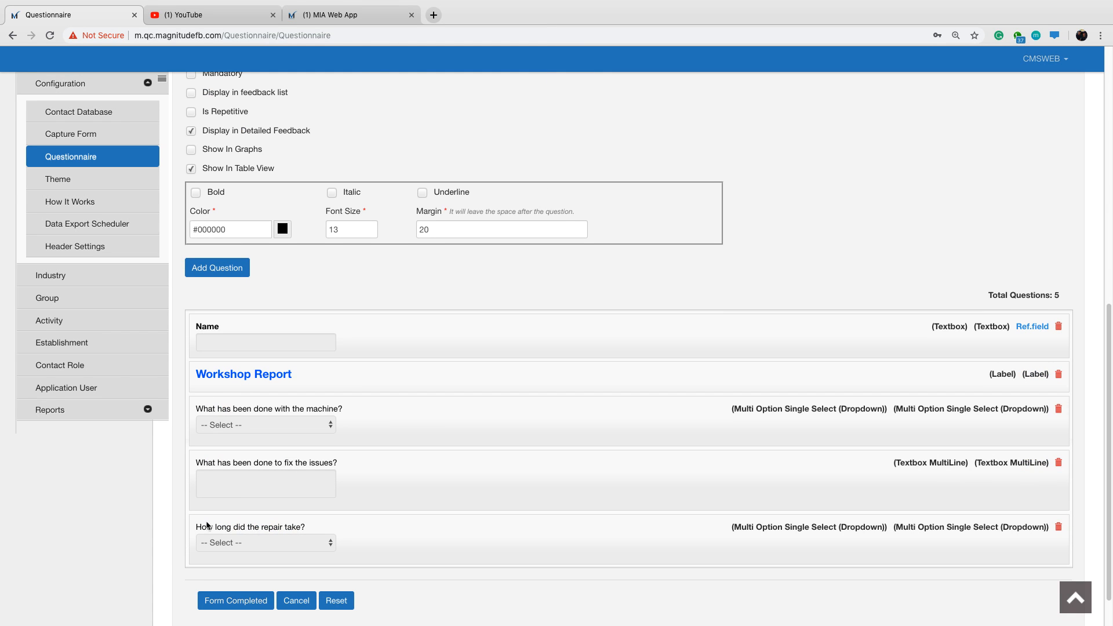
Title a new question "If longer than 12 Hours, please specify how many hours below".
scroll(450, 395, up, 2)
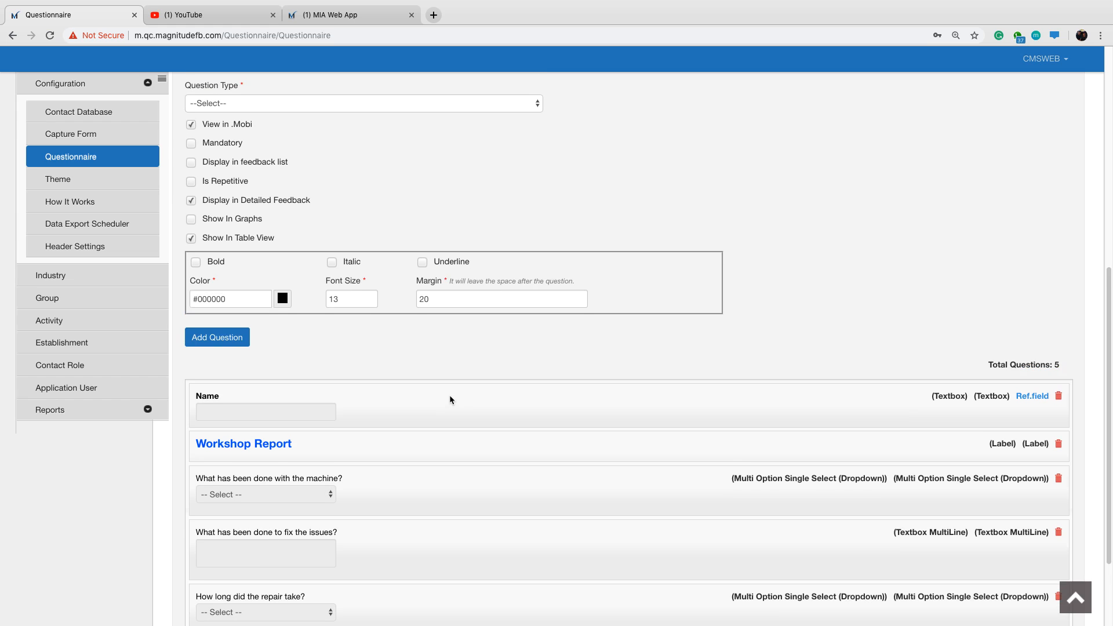
scroll(449, 391, up, 2)
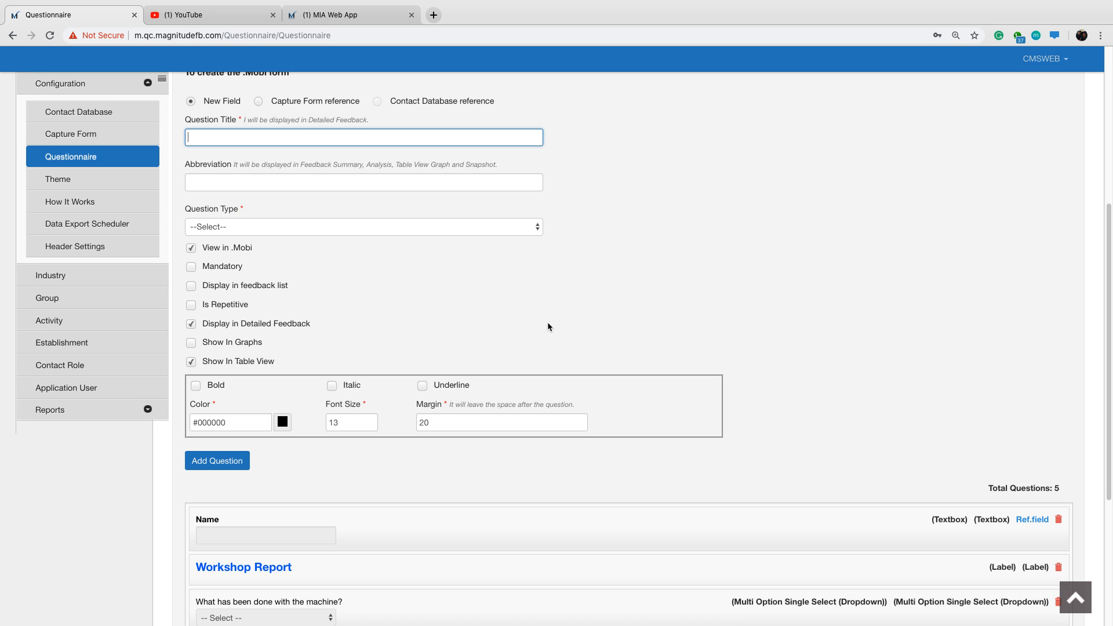
text(If longer than 12 Hours, plese specify ho)
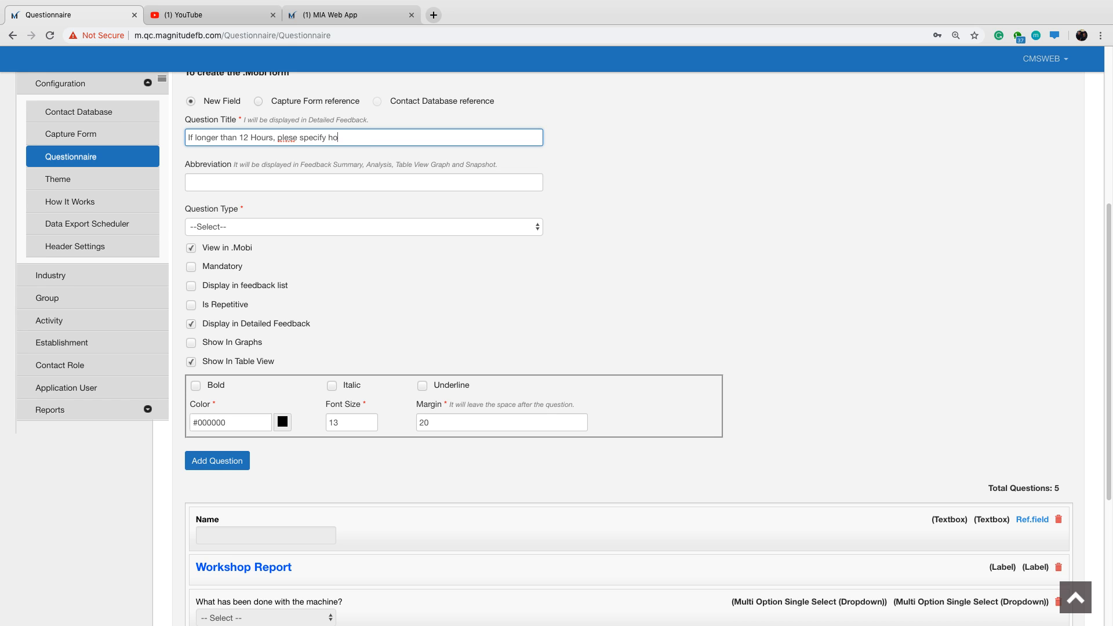
text(w many hours below)
click(290, 138)
text(a)
Abbreviate the question as "If longer than 12", make it a Textbox question and add it to the form.
click(272, 182)
text(If longer than 12)
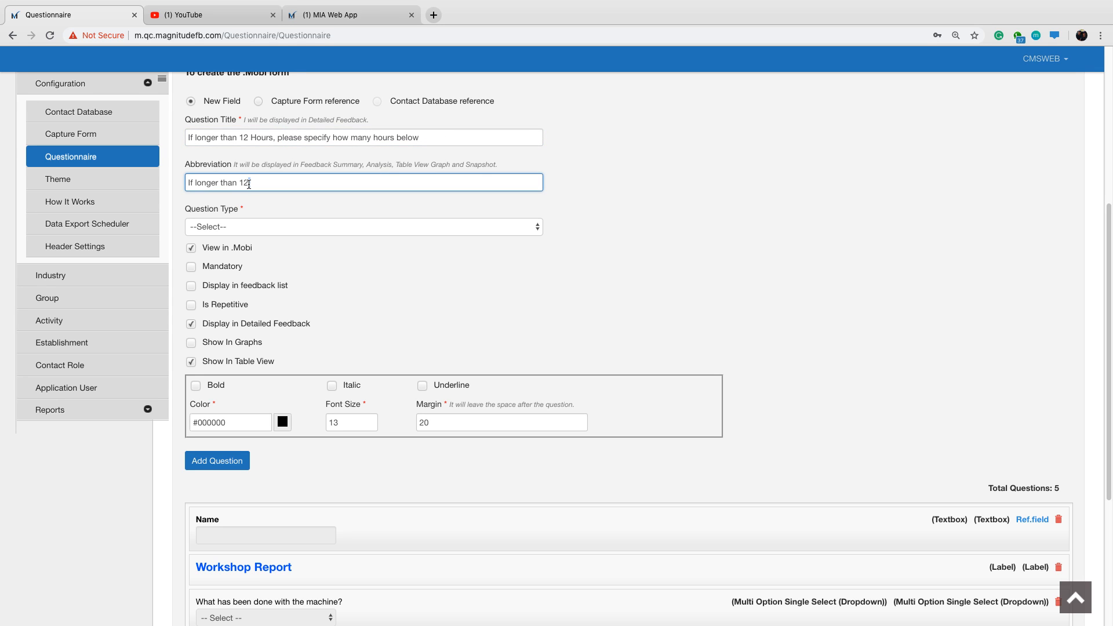
click(518, 230)
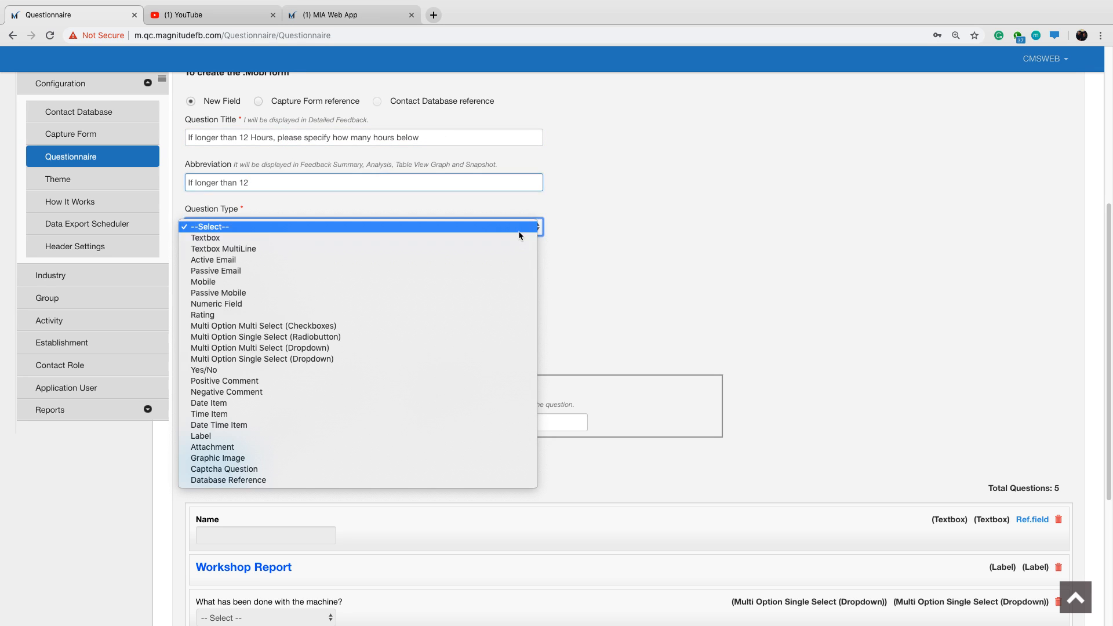
click(448, 238)
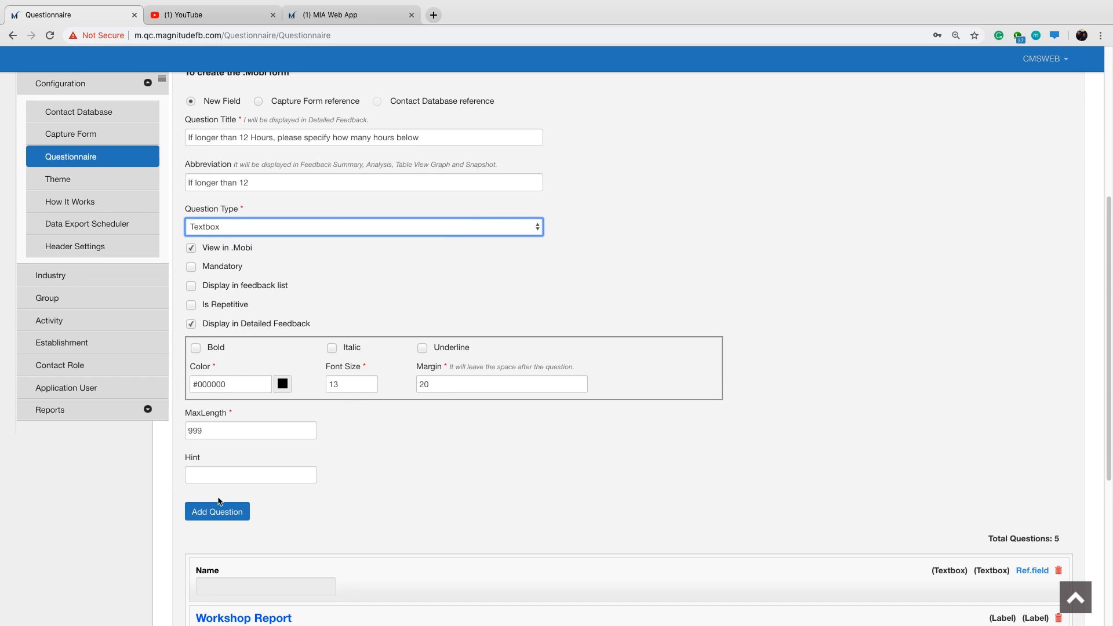
click(219, 510)
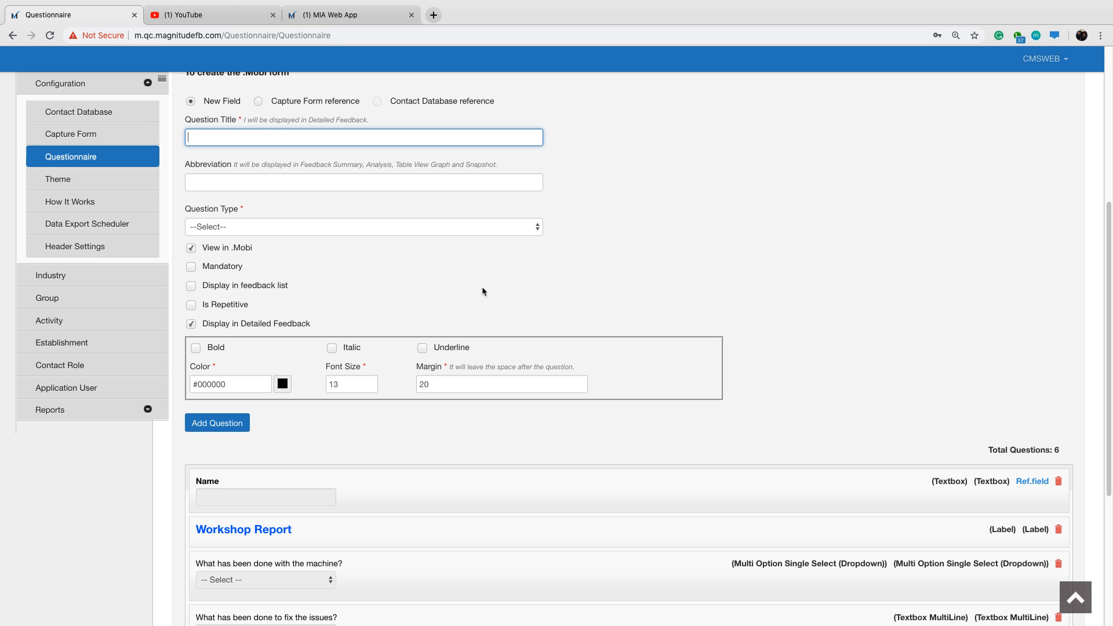
Check the next response form item in the MIA Web App and enter a question title starting "Where there any problem discorvered during the".
click(339, 16)
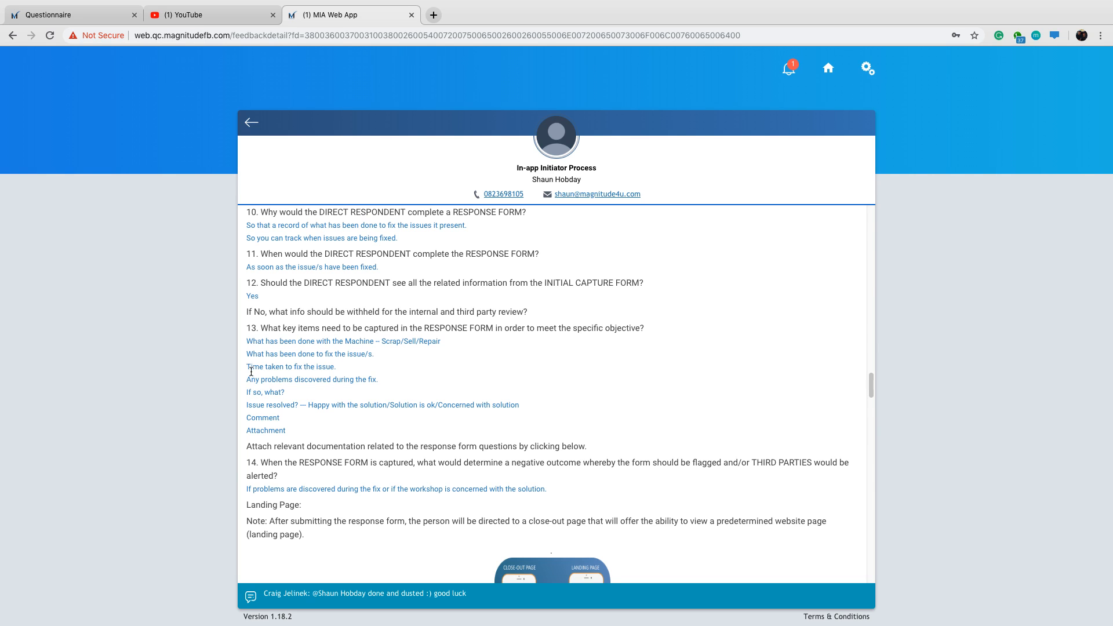
drag(250, 379, 292, 378)
click(291, 377)
click(92, 17)
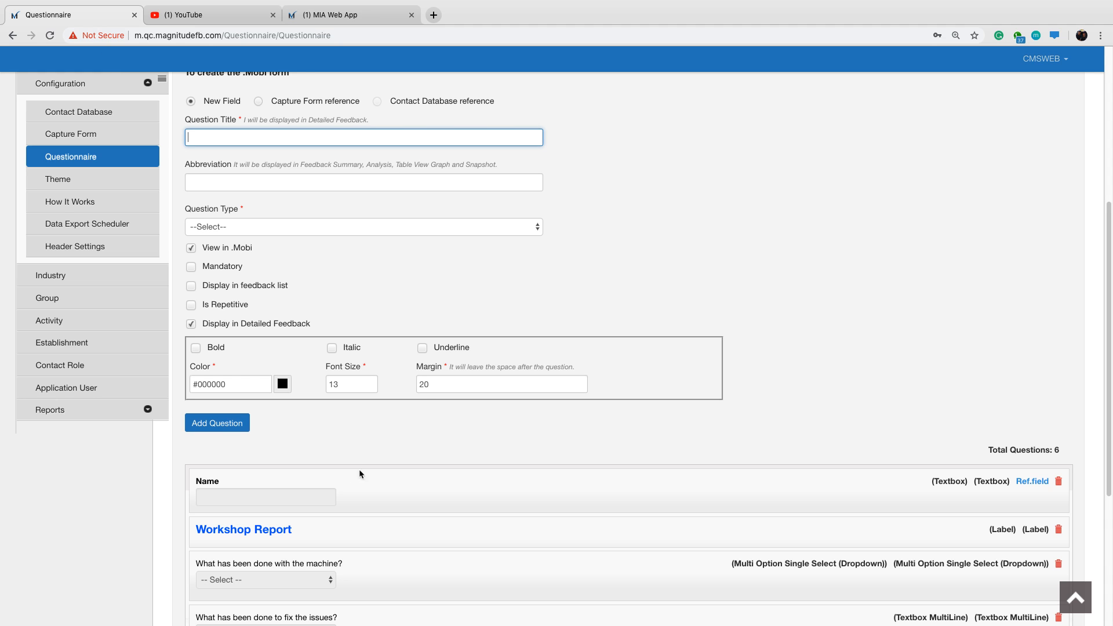
text(Where there any problem discorvered )
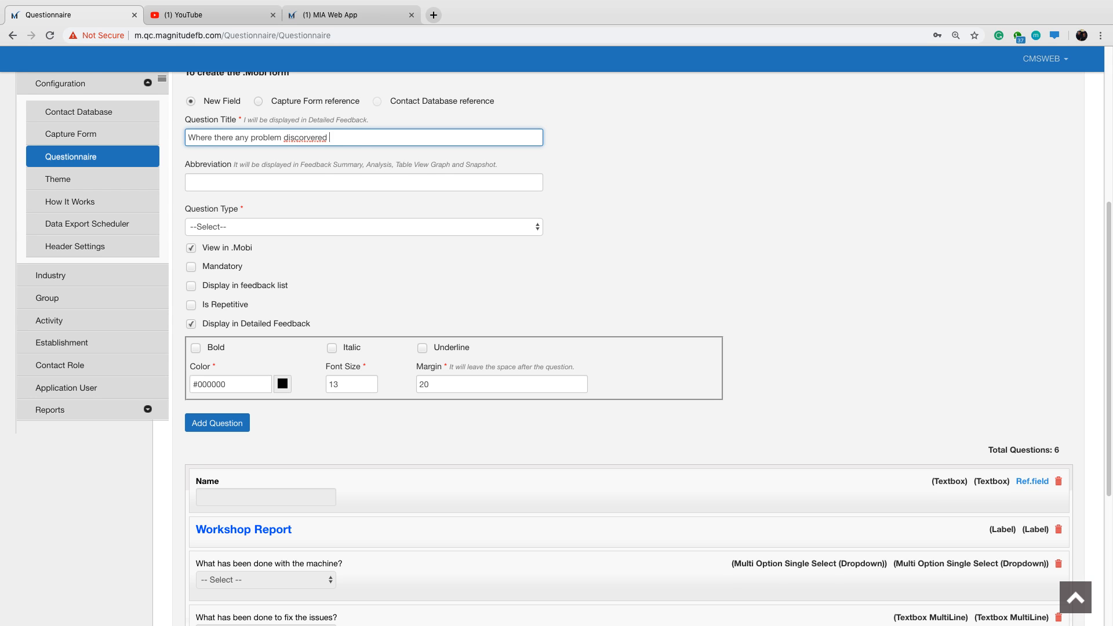
text(during the repair)
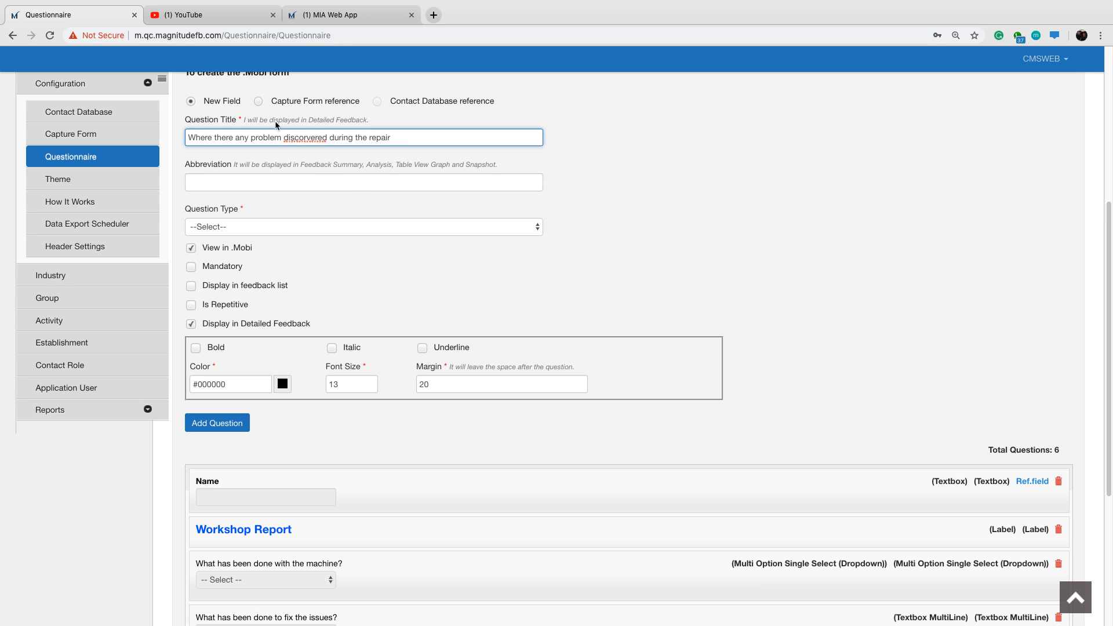
Correct the question title to "Where there any problem discovered during the repair?" and abbreviate it as "Issues Discovered".
right_click(312, 140)
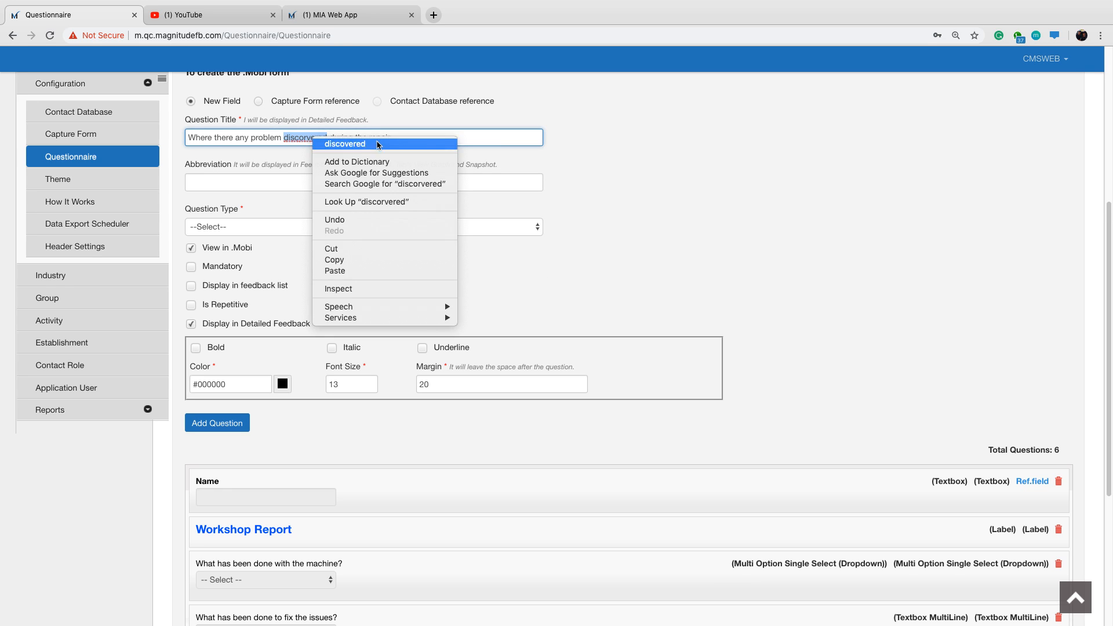
click(397, 140)
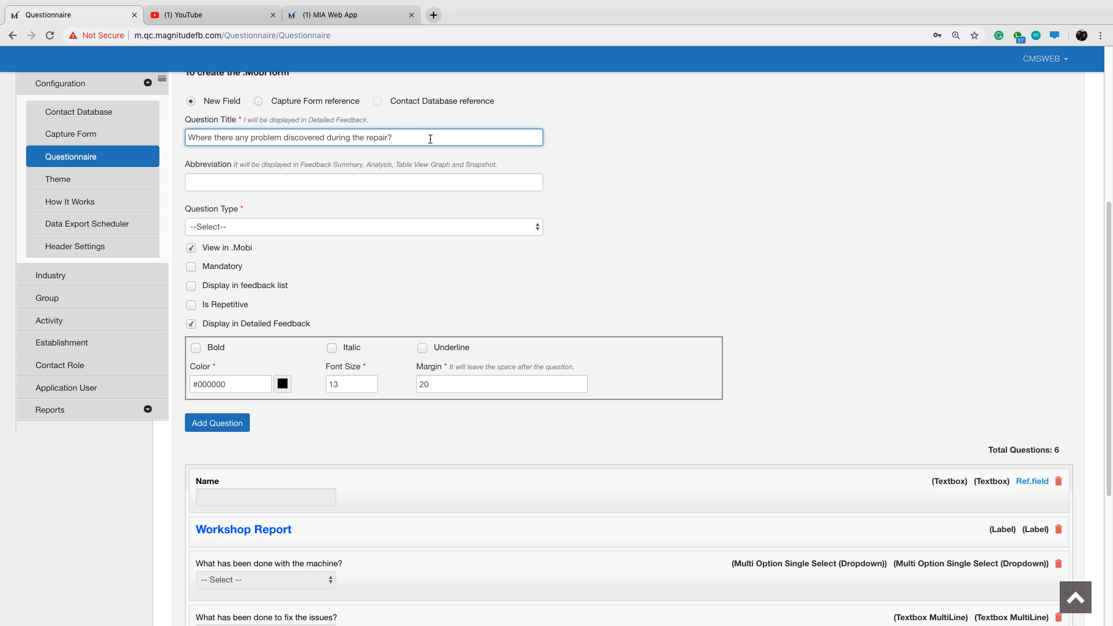
drag(473, 183, 181, 180)
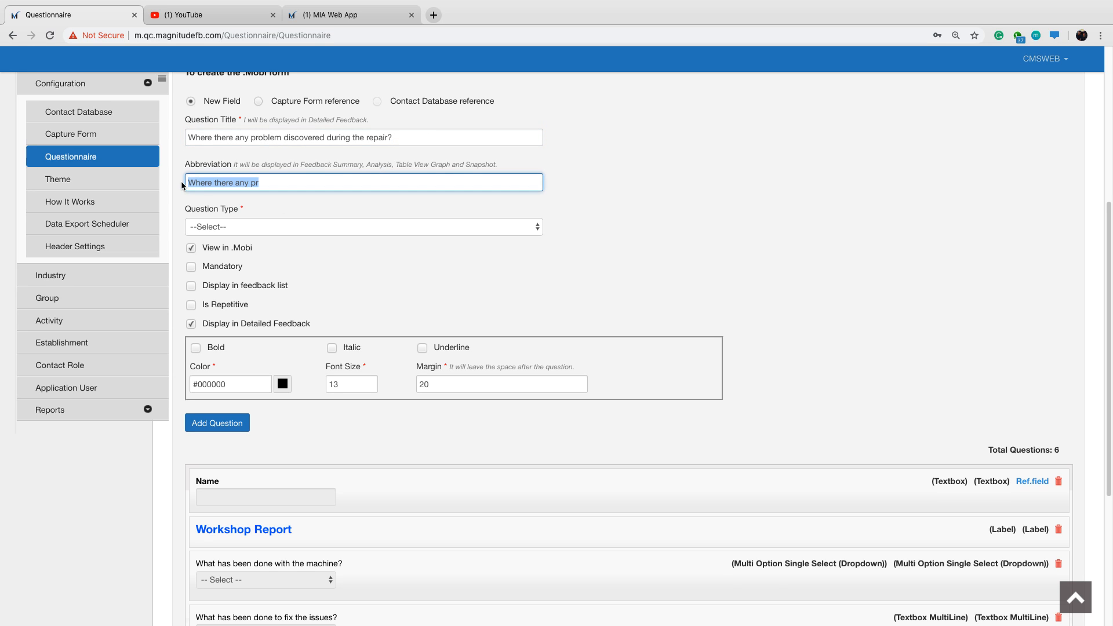
text(P)
key(BackSpace)
text(Pro)
text(Issues)
text( Discovered)
Make it a Multi Option Single Select (Radiobutton) question, displayed in the feedback list, with 2 options arranged vertically.
click(259, 223)
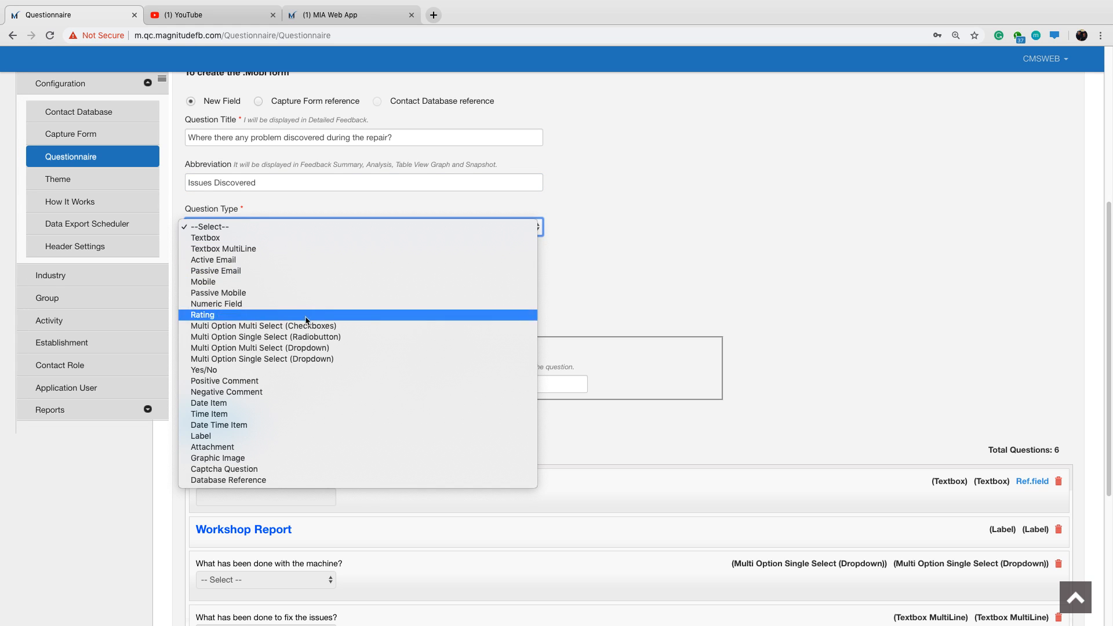
click(302, 337)
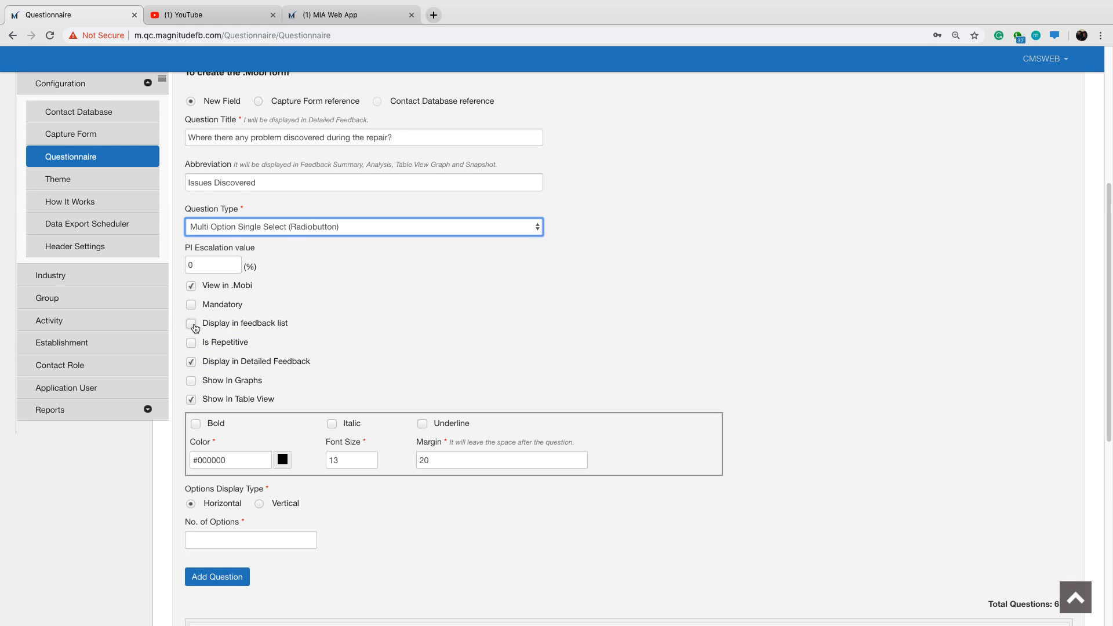
click(192, 324)
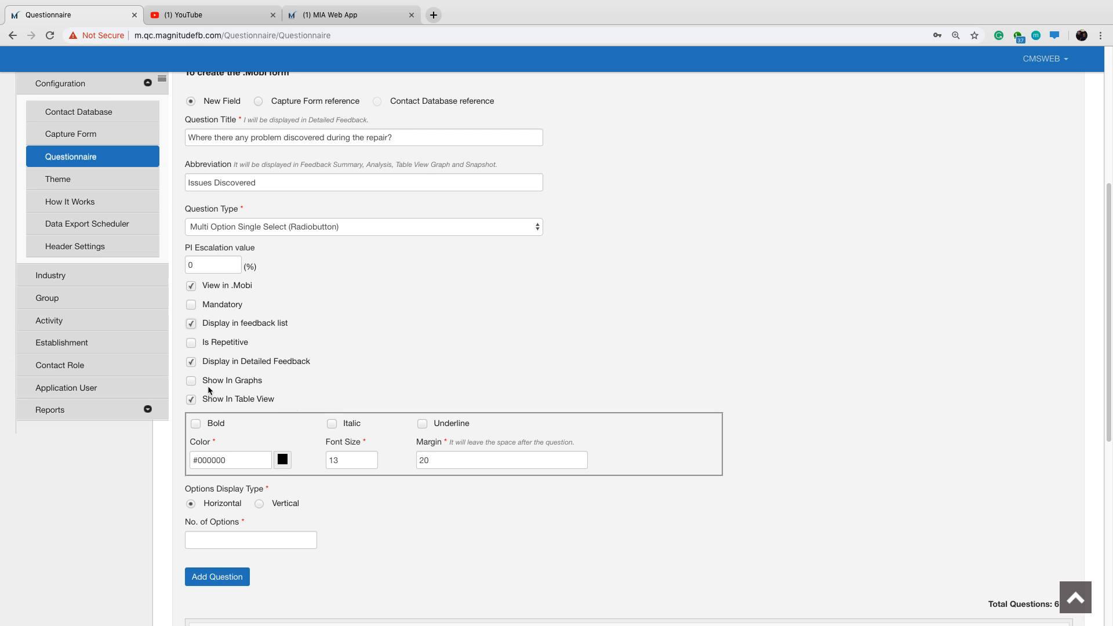
click(259, 504)
click(266, 538)
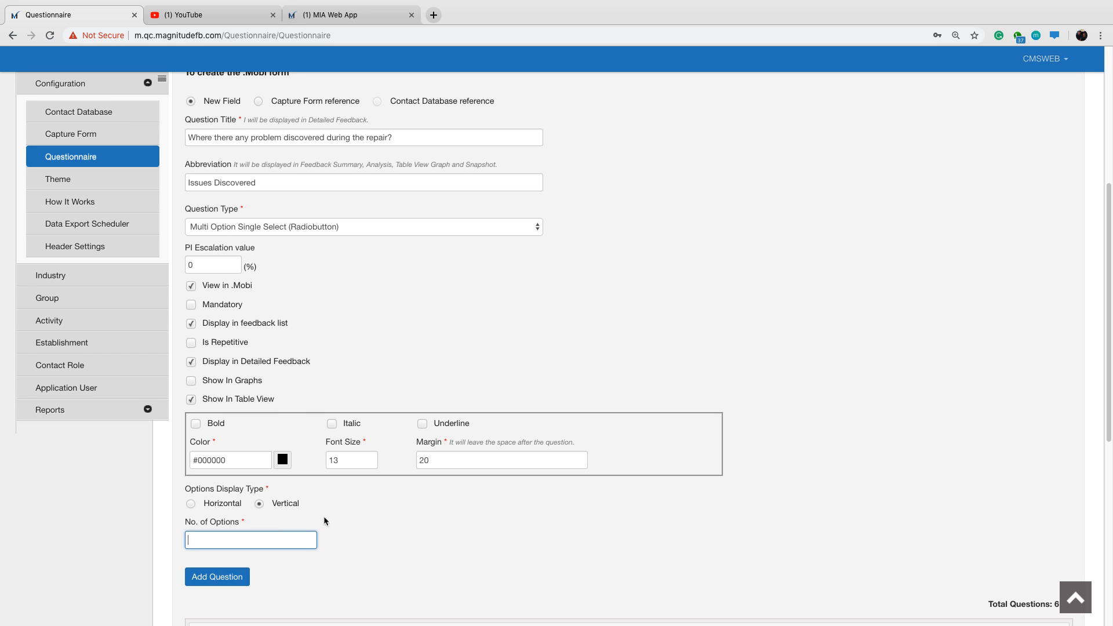
text(2)
Enable Show In Graphs for the Issues Discovered question.
scroll(371, 491, down, 1)
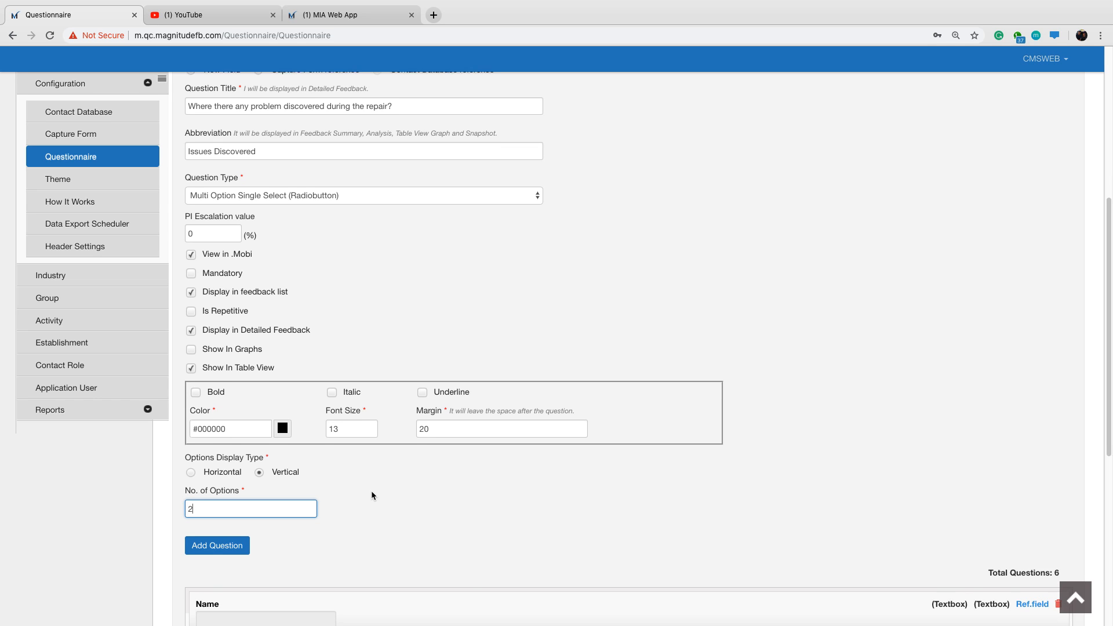
scroll(372, 491, down, 1)
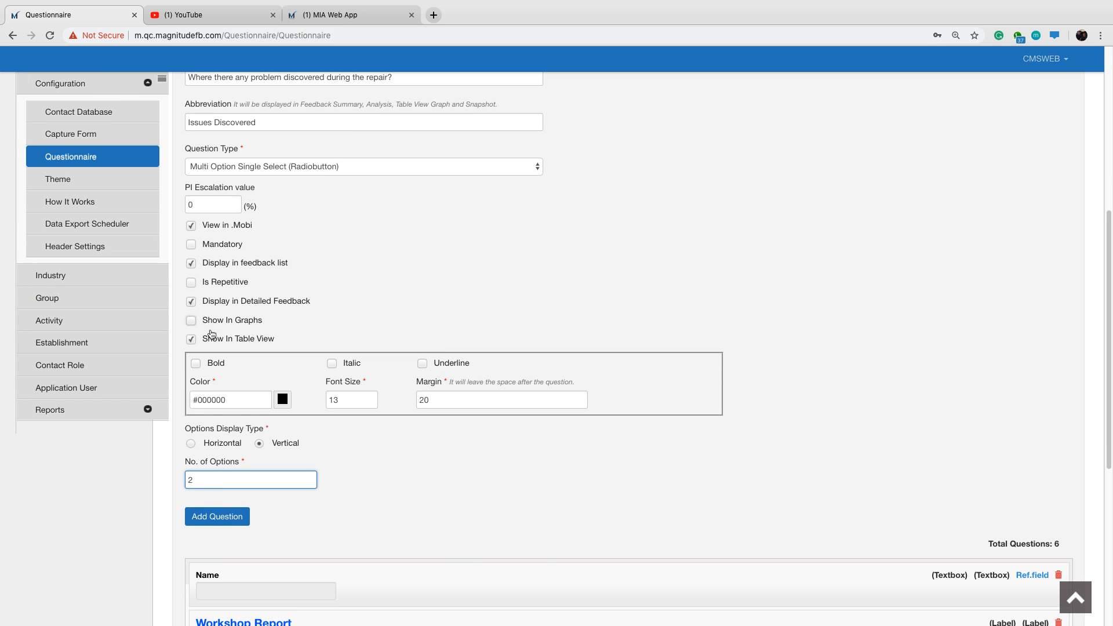
click(193, 323)
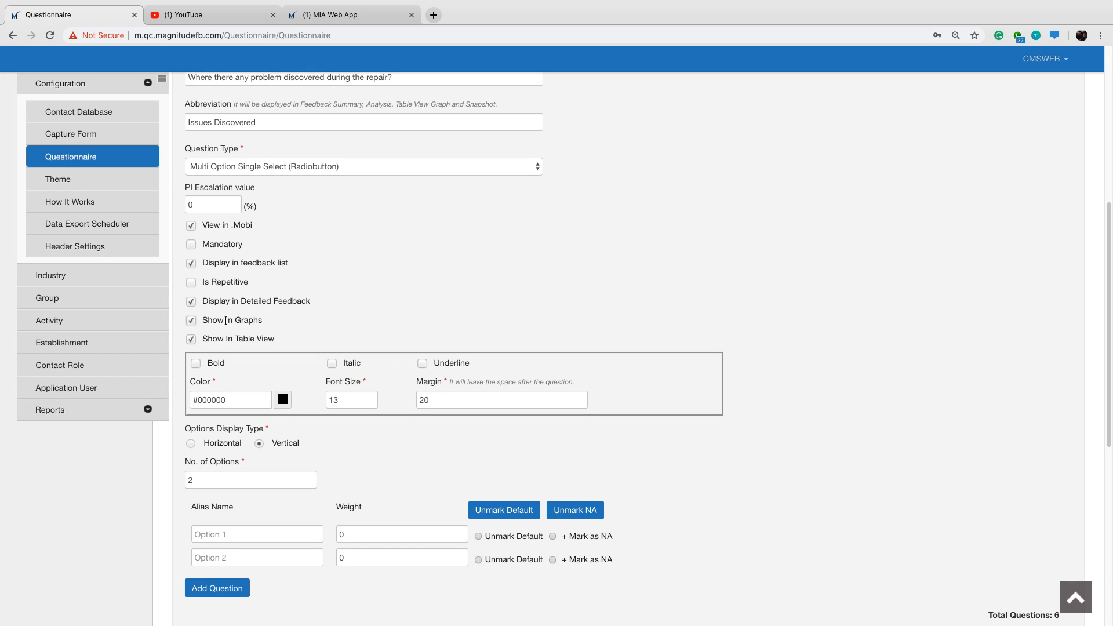
scroll(316, 320, down, 3)
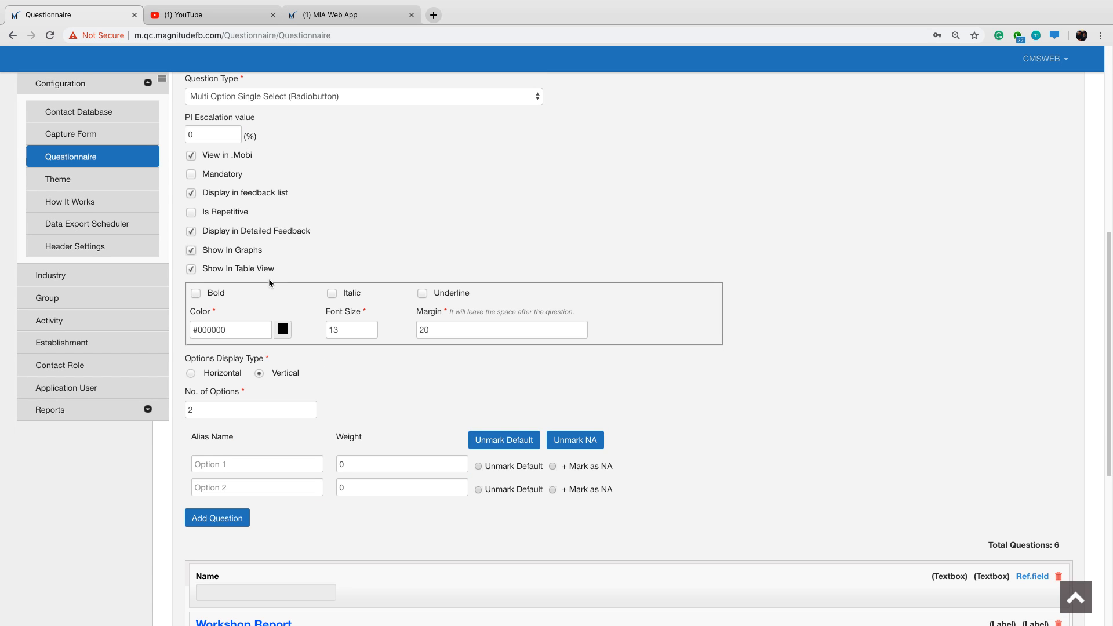
drag(235, 250, 249, 250)
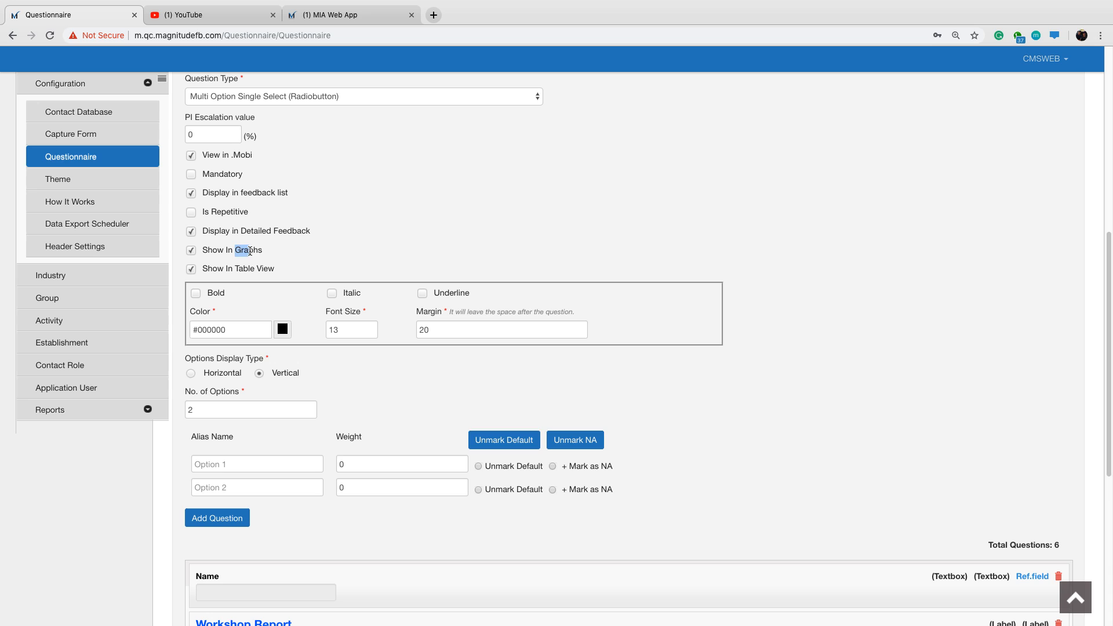
click(318, 263)
scroll(315, 374, down, 1)
Name the two answer options Yes and No, leaving the Yes weight at 0.
click(252, 442)
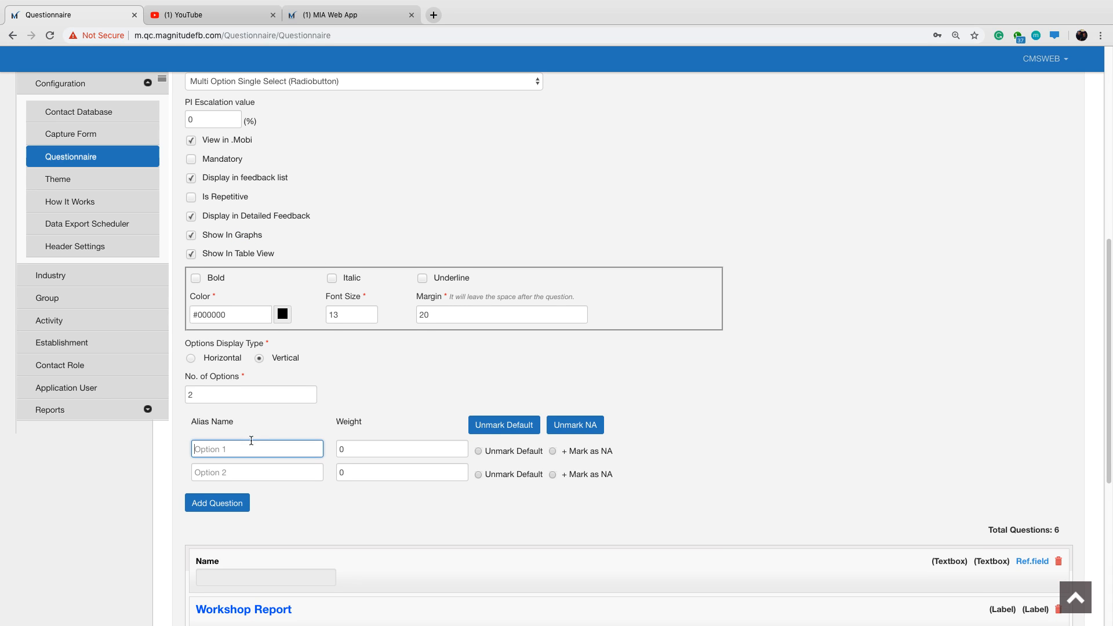
text(Yes)
key(Tab)
key(Tab)
key(Tab)
key(Tab)
text(No)
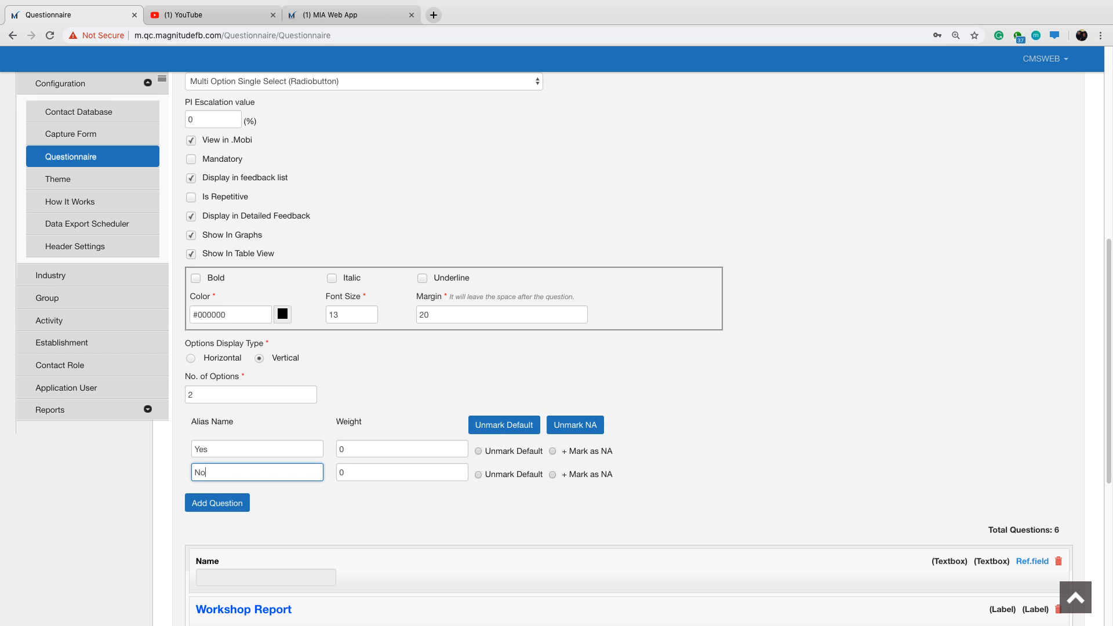
Set the weight of the No option to 100 and add the Issues Discovered question to the form.
scroll(405, 346, up, 3)
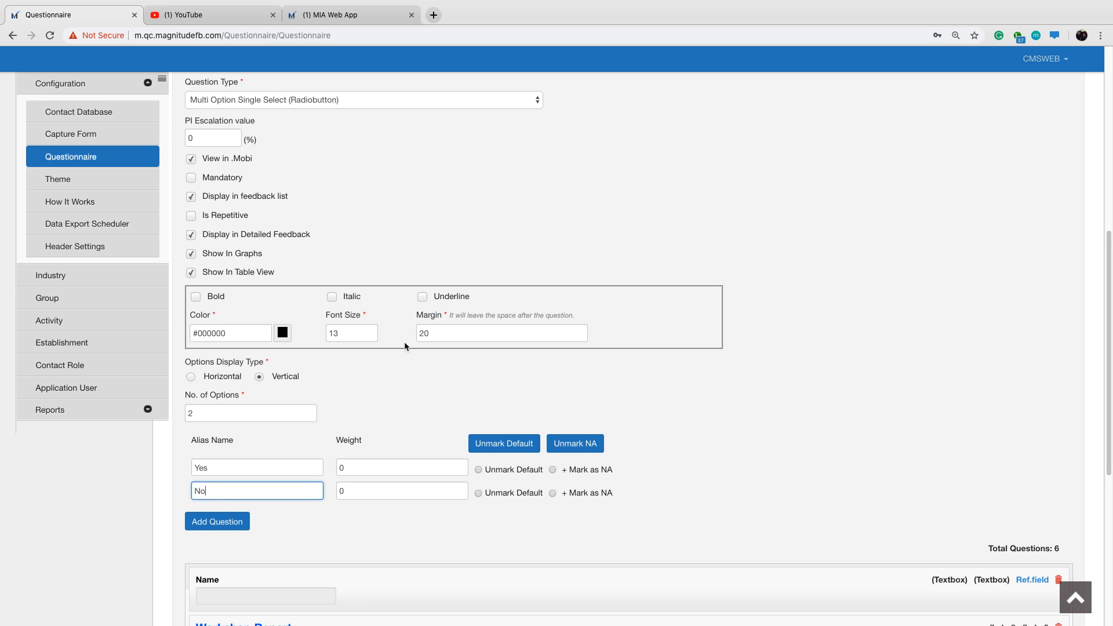
scroll(404, 346, down, 1)
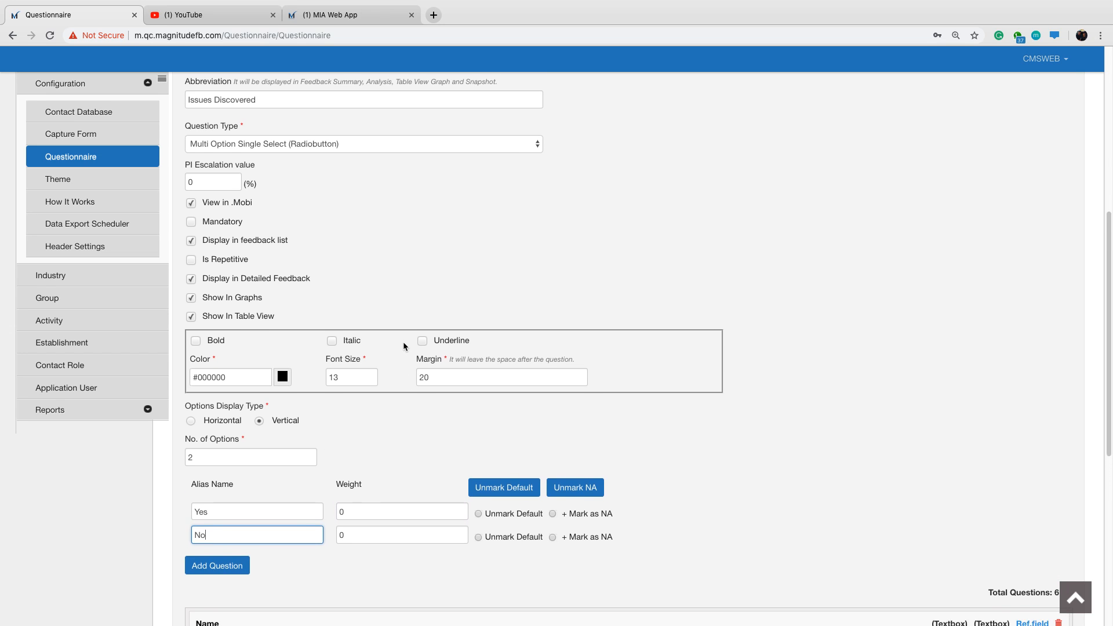
click(353, 534)
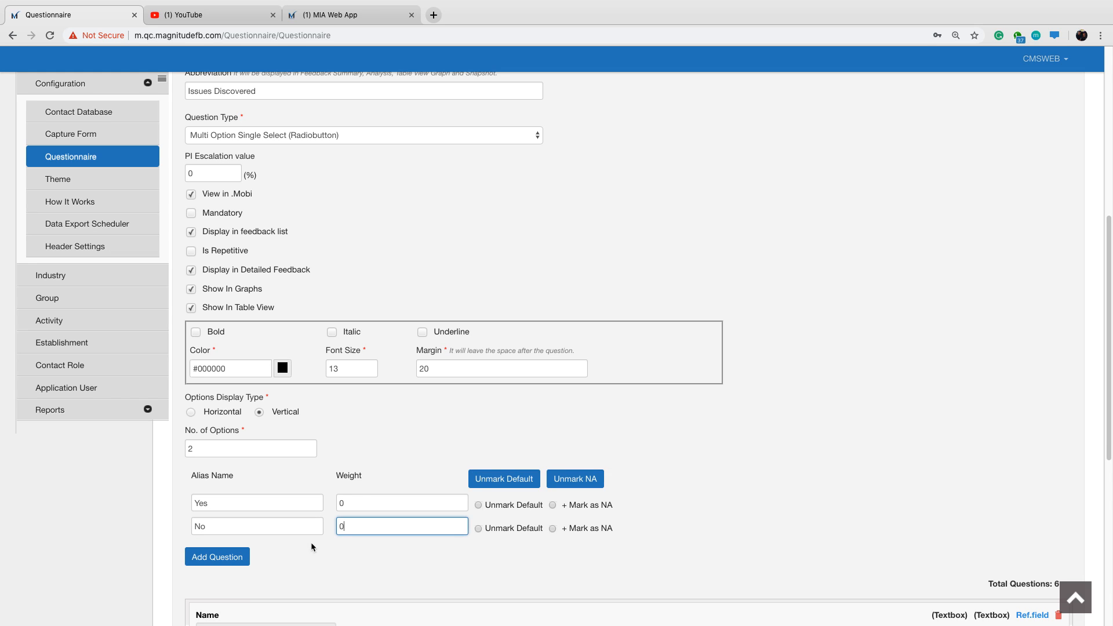
text(1)
key(BackSpace)
text(100)
key(Return)
scroll(344, 481, down, 4)
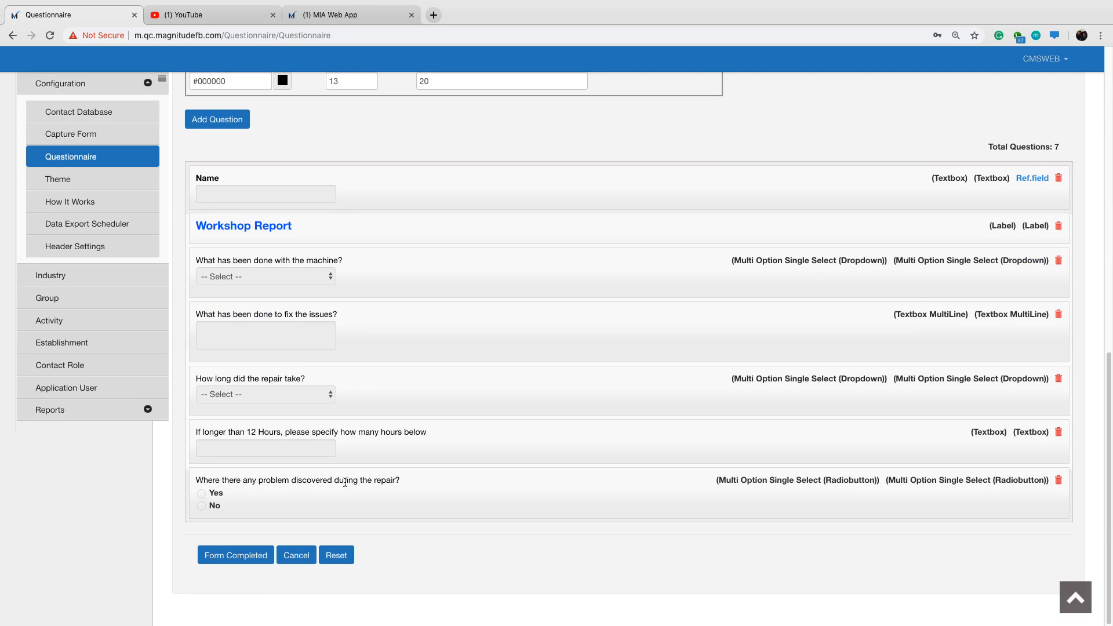
Title a new question "If yes, please explain below".
scroll(345, 482, up, 5)
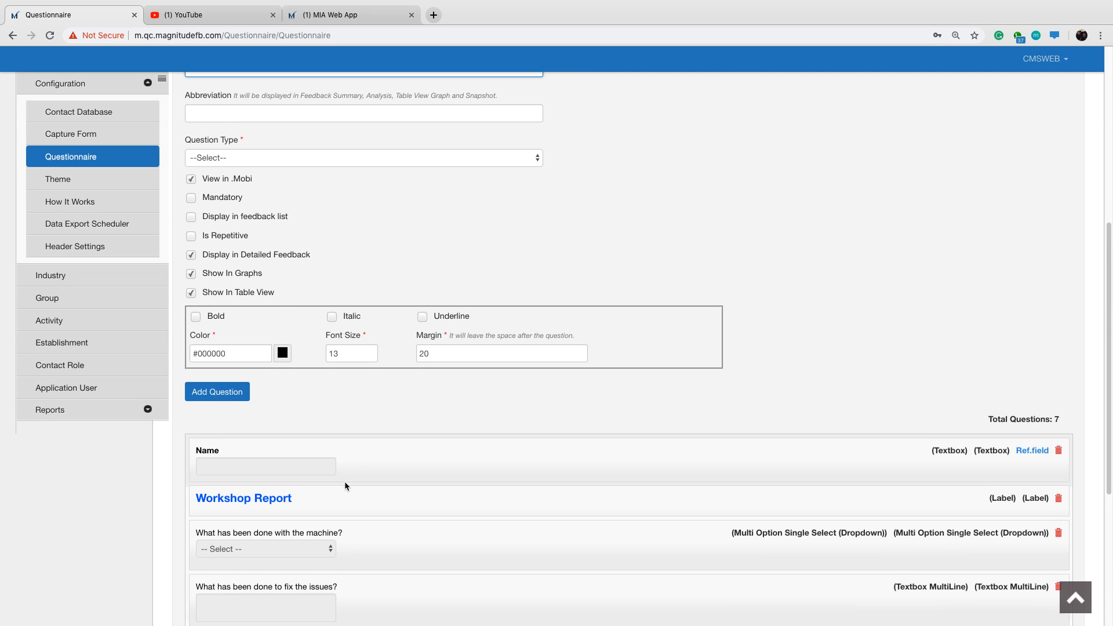
scroll(377, 459, up, 1)
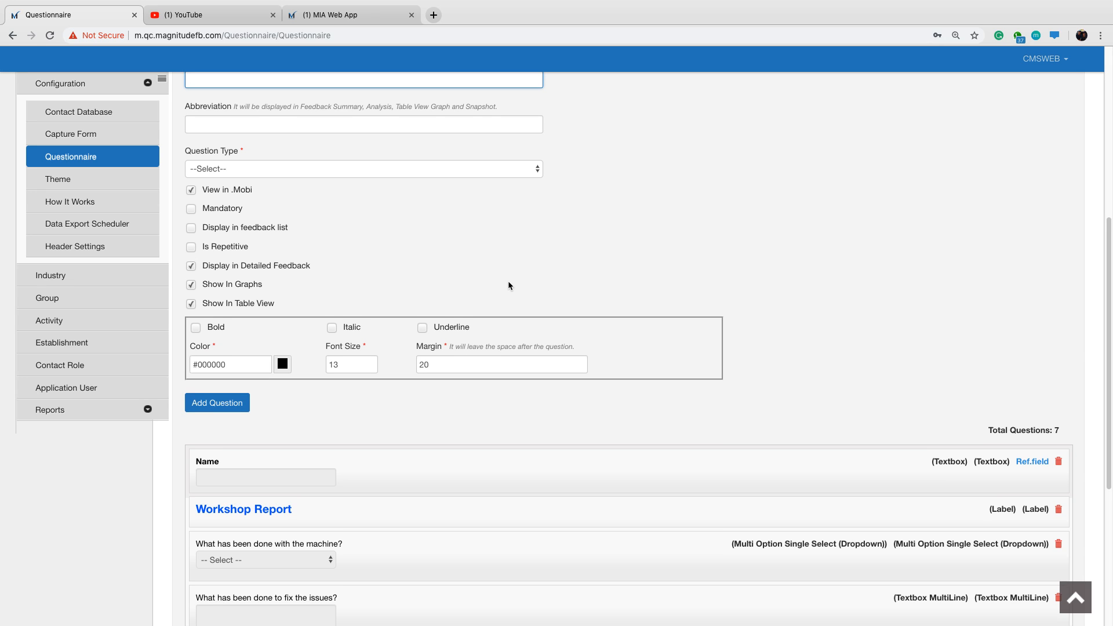
scroll(510, 286, up, 1)
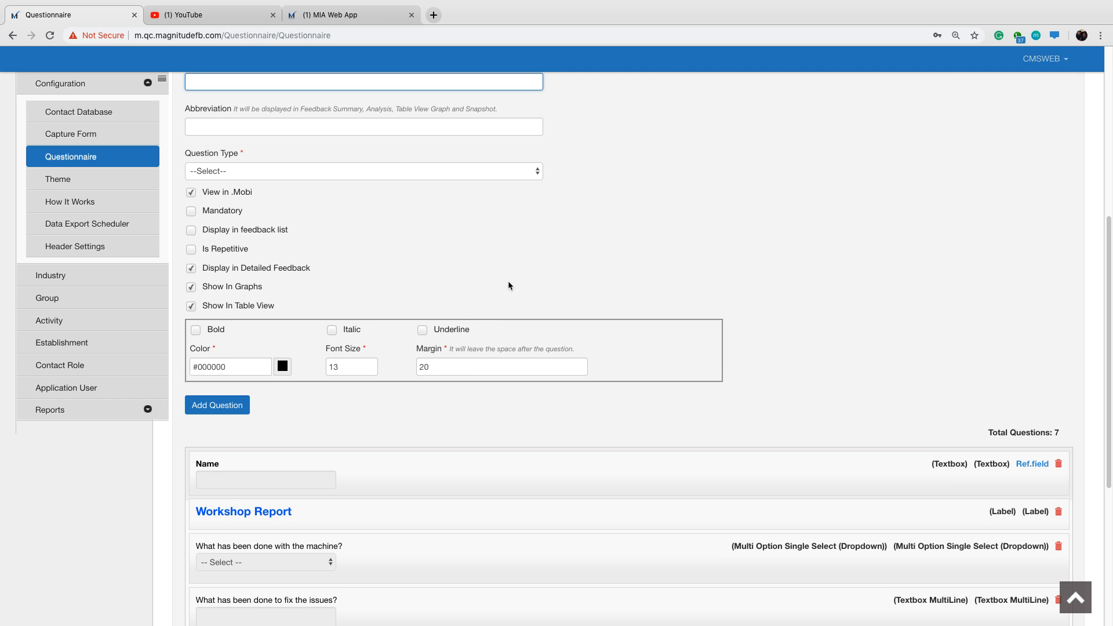
scroll(541, 272, up, 1)
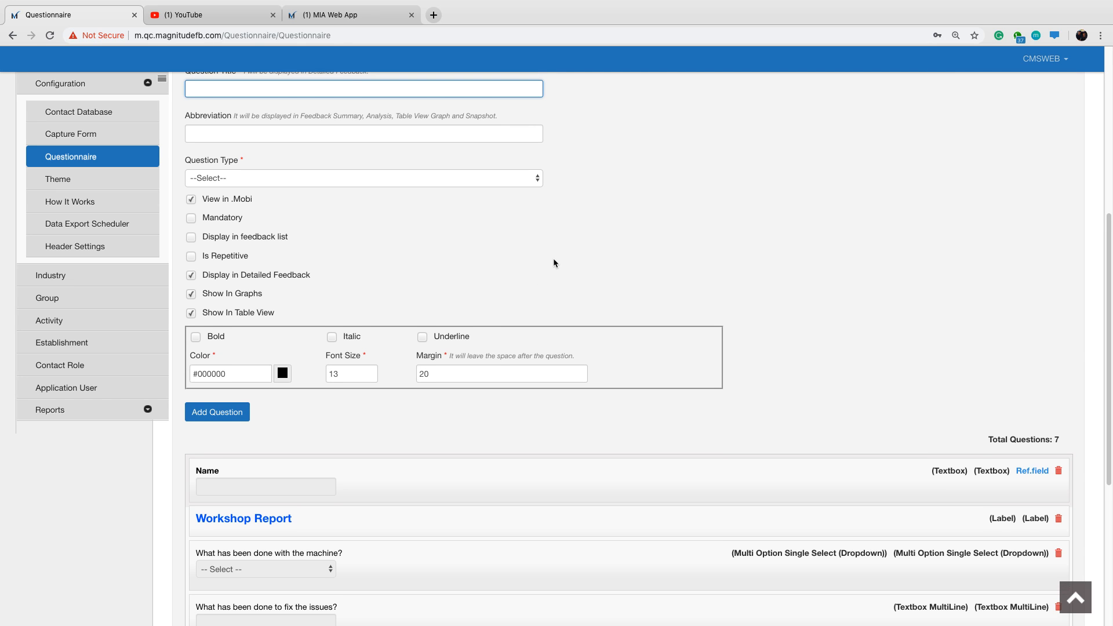
scroll(582, 246, up, 1)
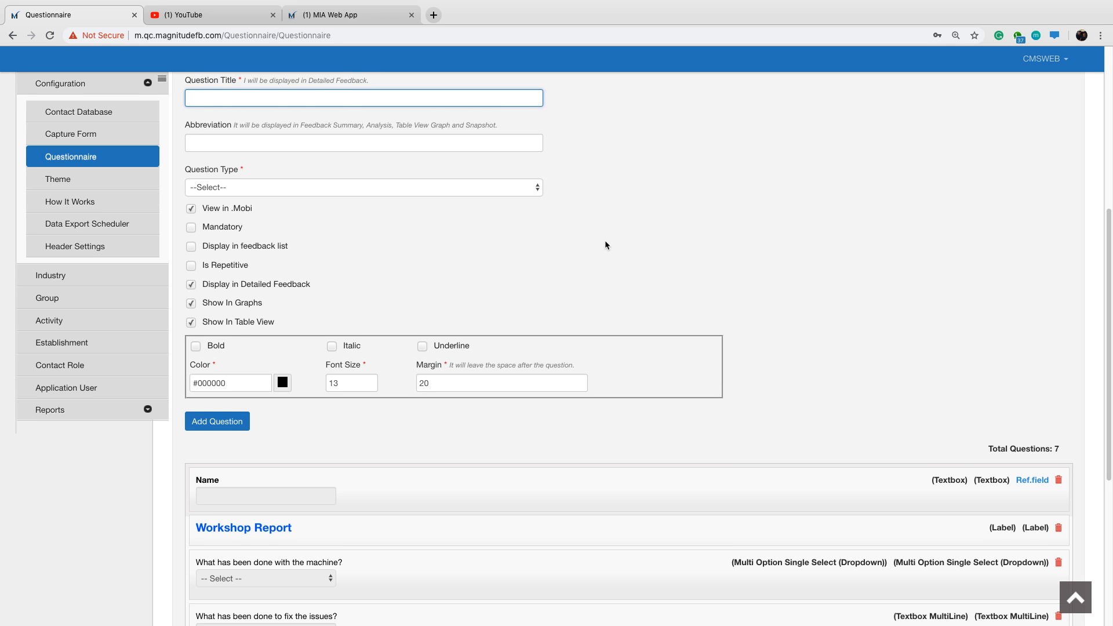
text(YES)
key(BackSpace)
key(BackSpace)
text(yes, please explain below)
Make the explanation question a Textbox MultiLine, keeping the maximum length at 3000, and add it to the form.
click(508, 188)
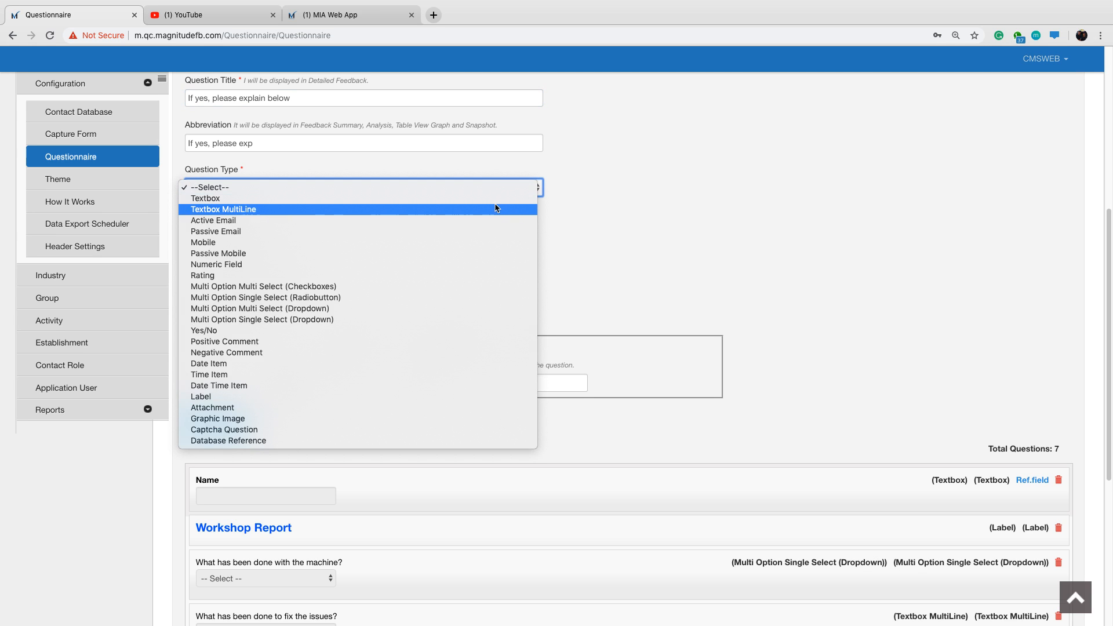
click(496, 209)
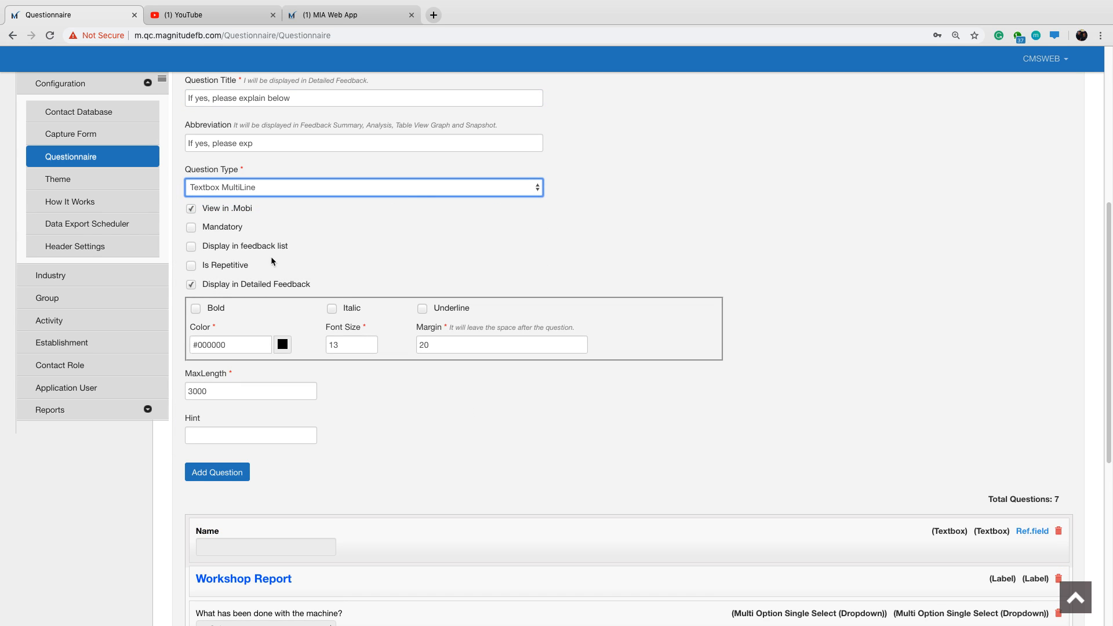
click(218, 473)
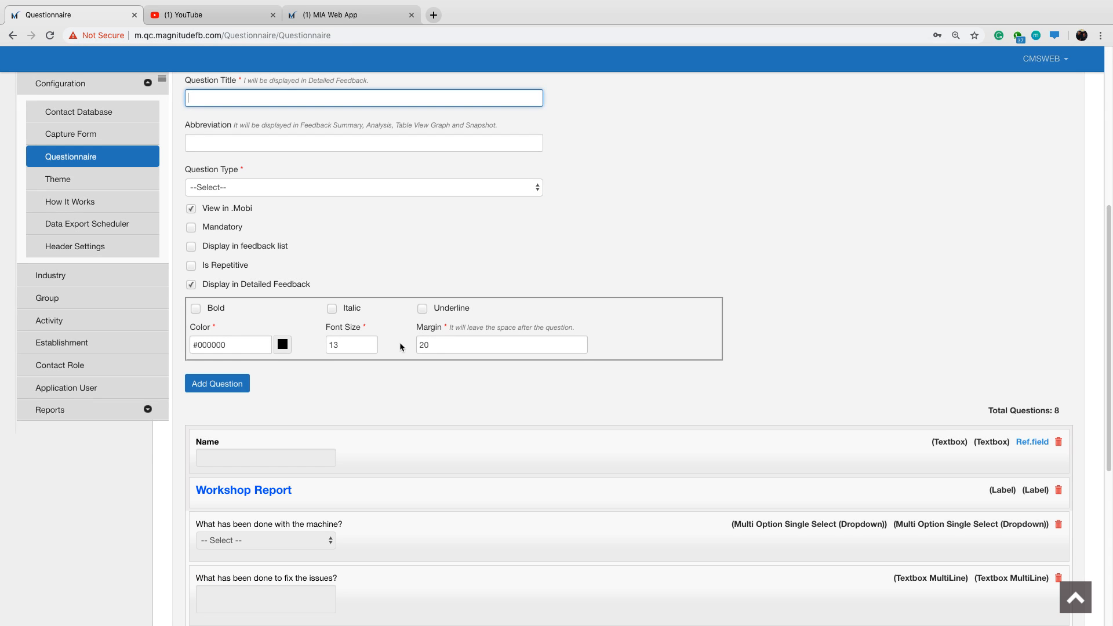
Review the questions added so far in the form preview.
scroll(566, 279, up, 1)
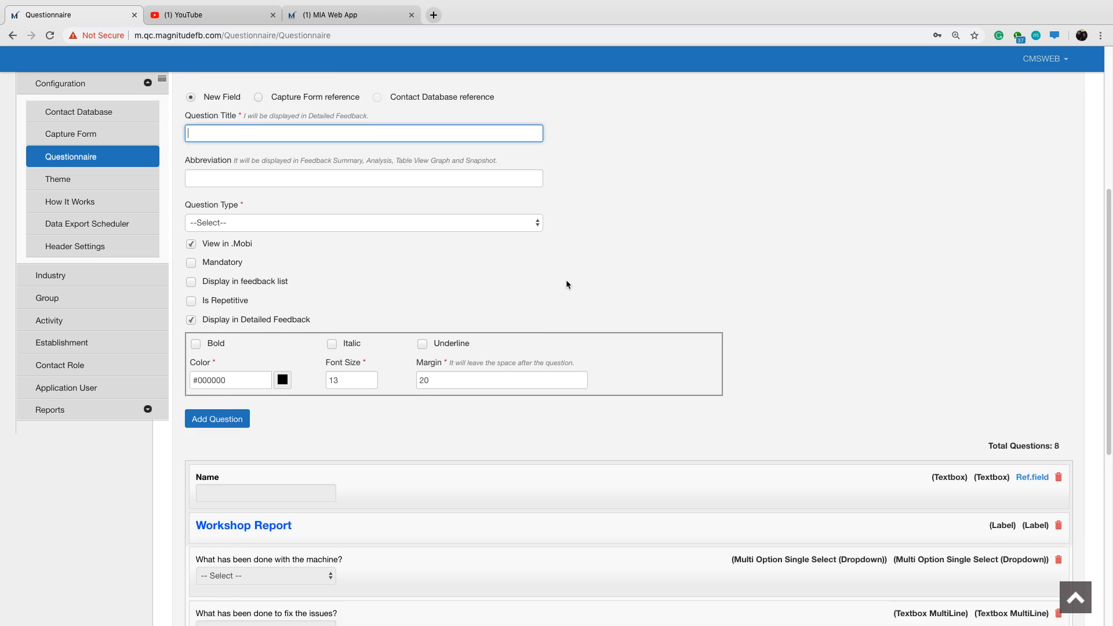
scroll(566, 280, down, 6)
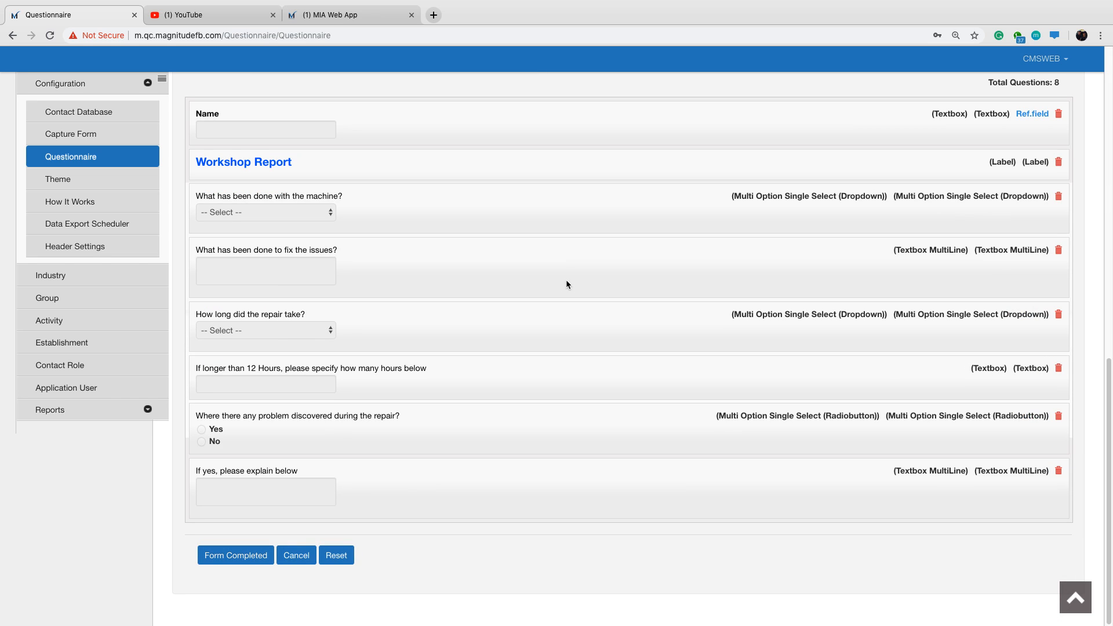
scroll(558, 283, up, 1)
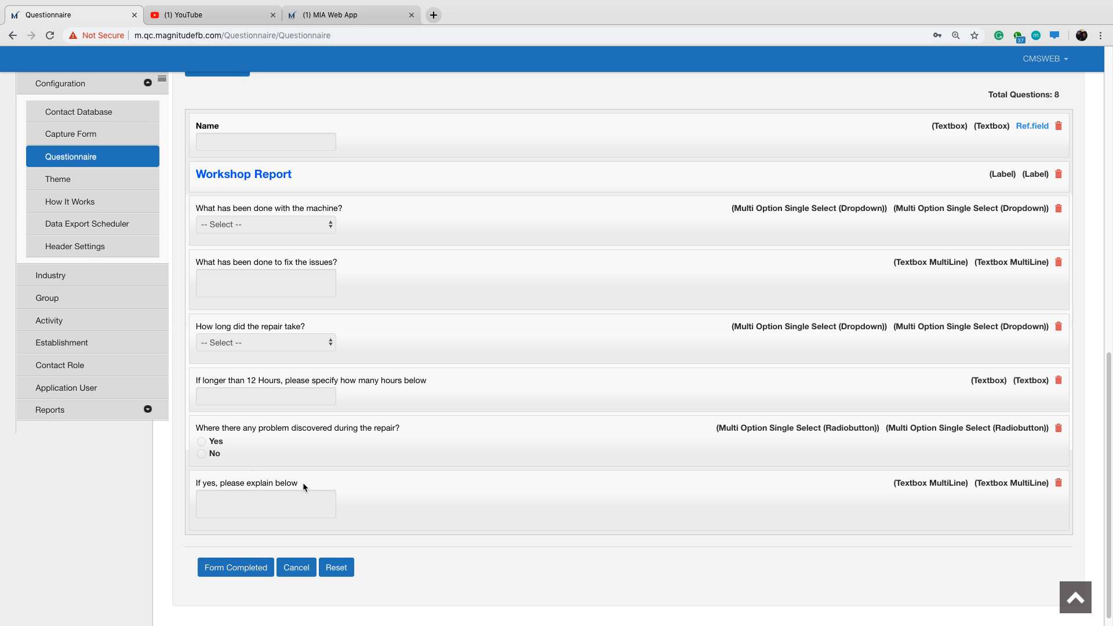
scroll(429, 437, up, 1)
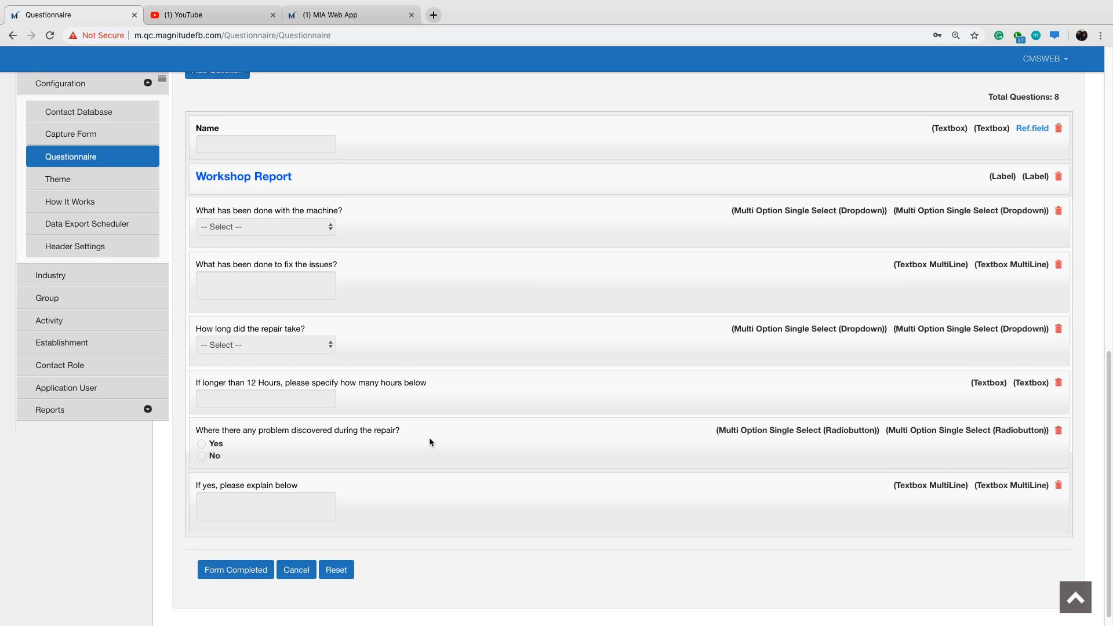
scroll(440, 444, up, 1)
scroll(442, 436, up, 6)
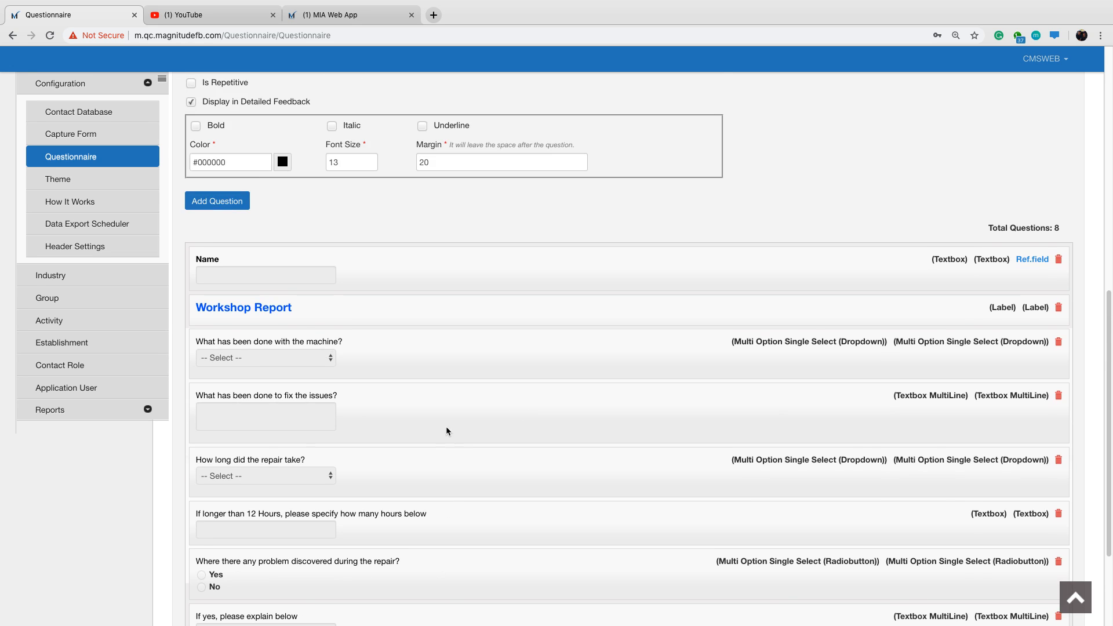
scroll(499, 330, up, 4)
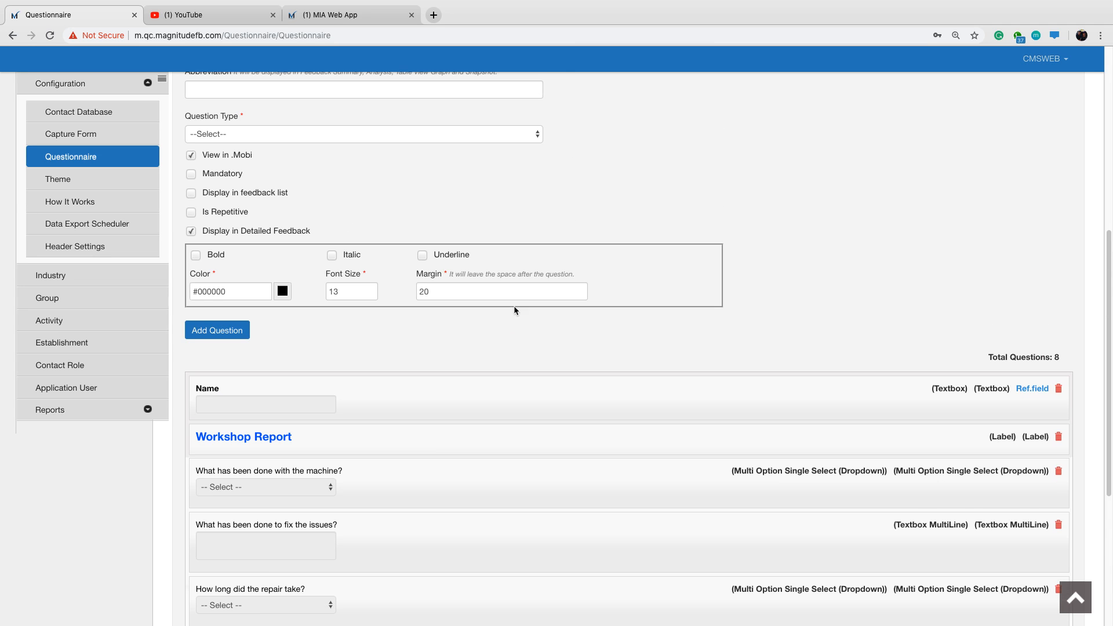
scroll(473, 175, up, 5)
Title a new question "Attach pictures for reference below".
click(405, 194)
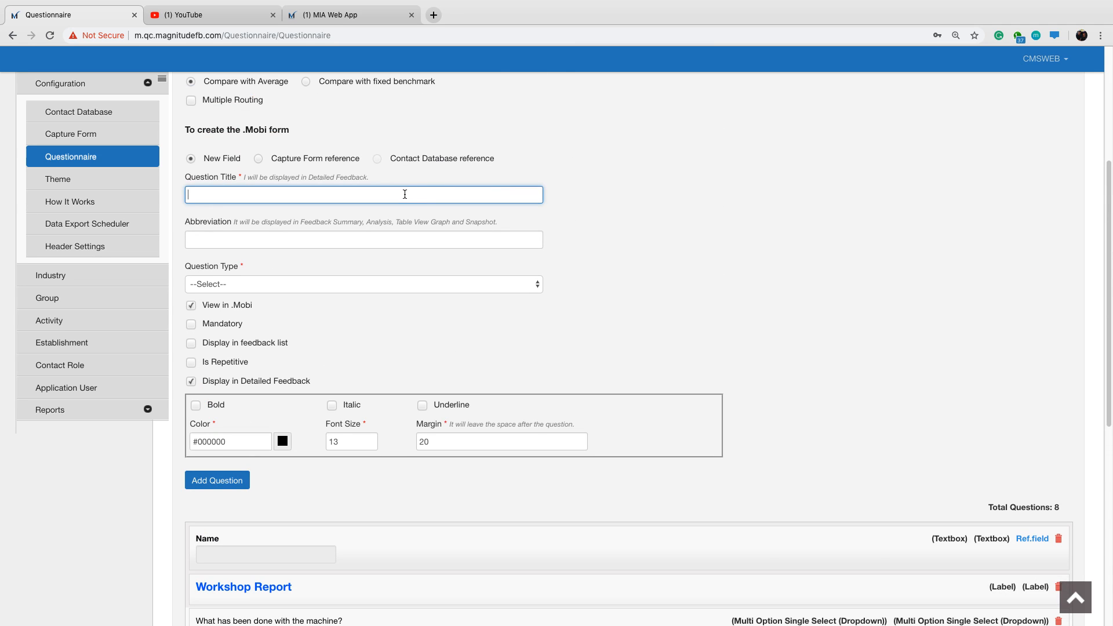
text(A)
text(tte)
key(BackSpace)
text(ach pictures for reference bwlwl)
key(BackSpace)
text(elow)
Make the picture question an Attachment type and add it to the form.
click(367, 284)
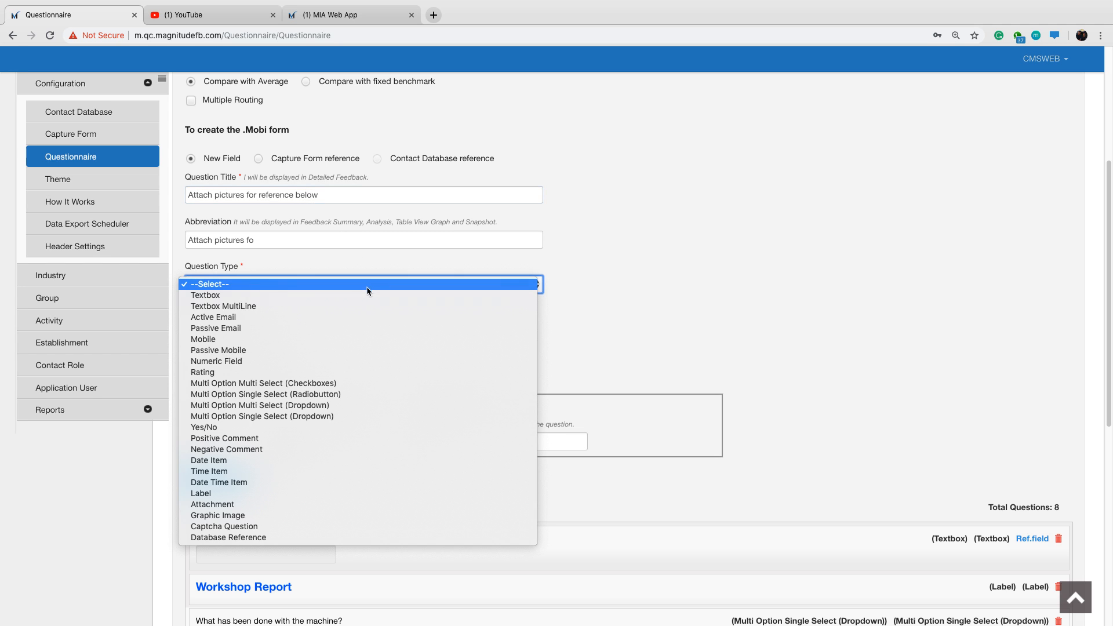
click(313, 505)
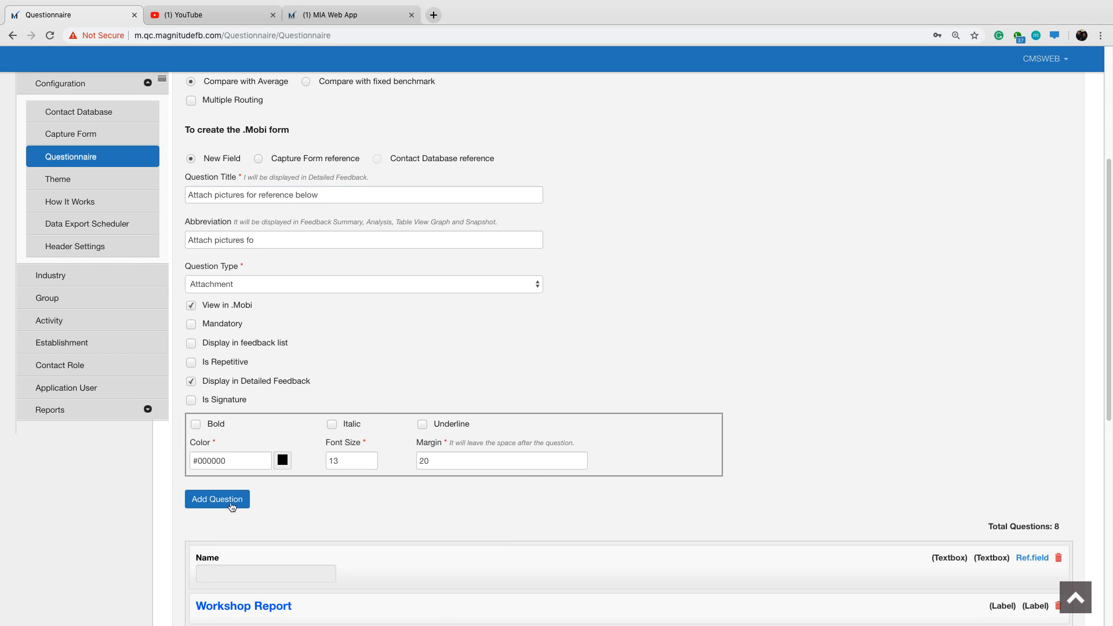
scroll(368, 399, down, 8)
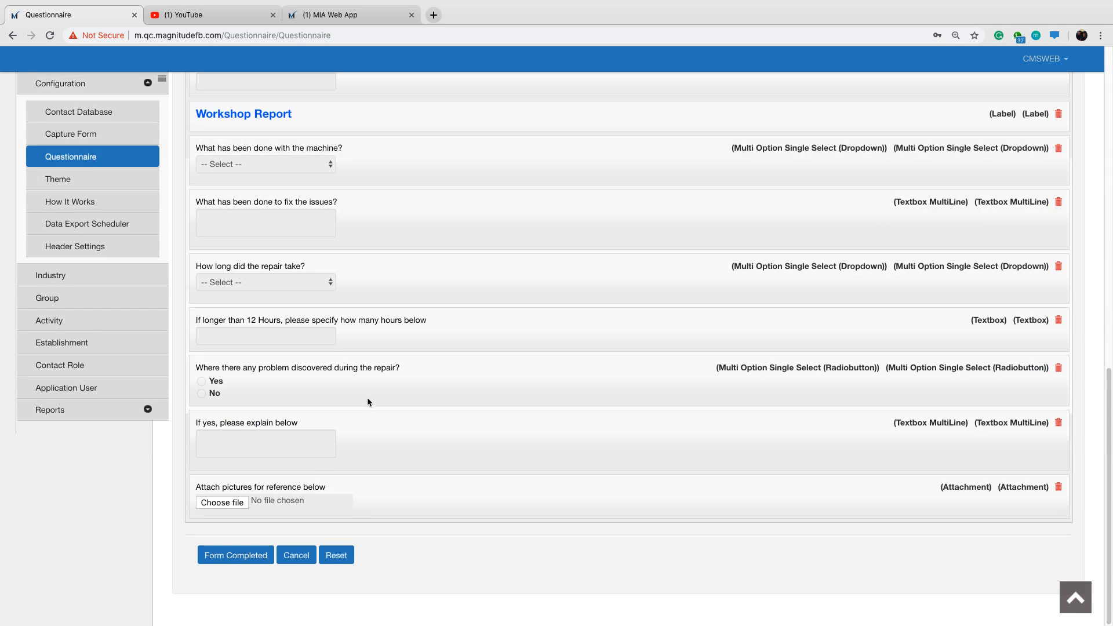
Title a new question "Has the issue been resolved?" and abbreviate it as "Issue Resolved".
scroll(360, 428, up, 5)
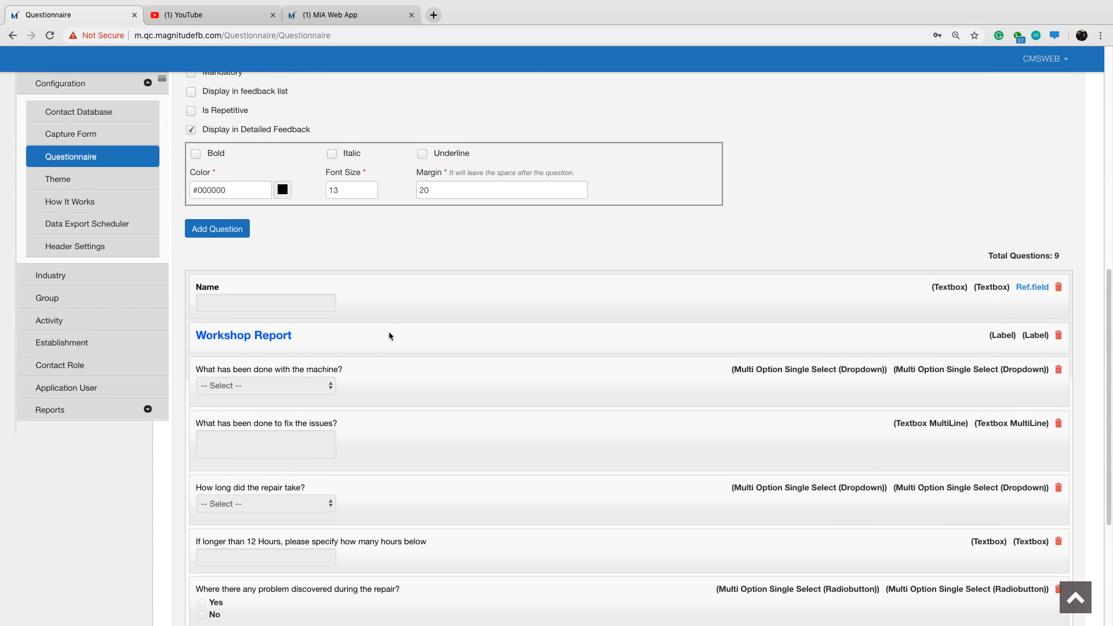
scroll(464, 261, up, 1)
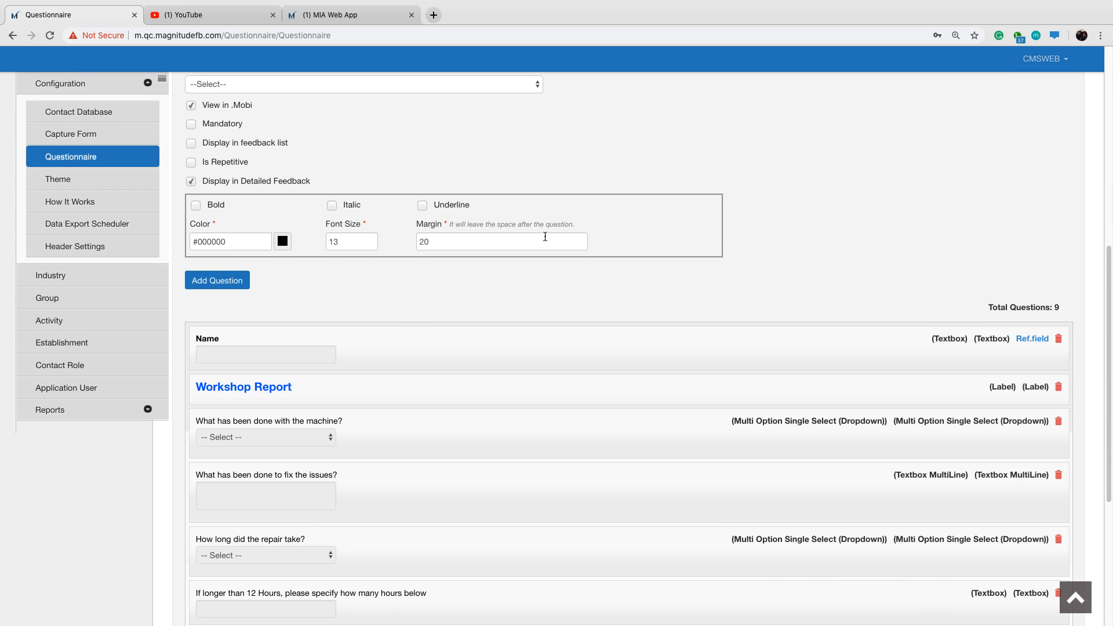
scroll(592, 238, up, 3)
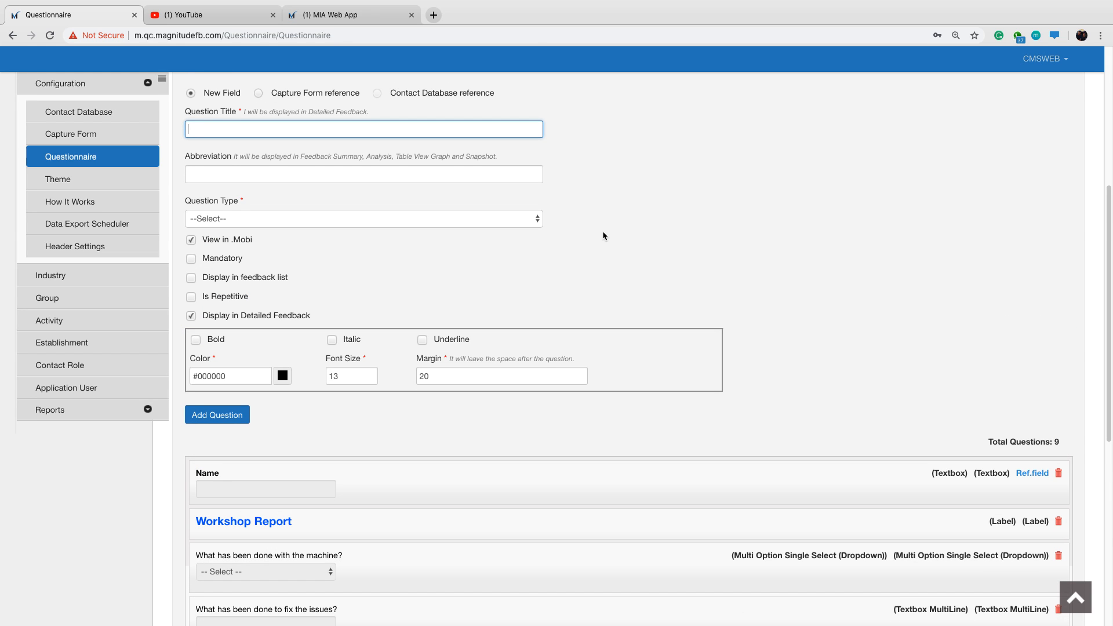
text(Has the issue been resolve)
click(304, 178)
text(Has the issue been)
drag(259, 174, 183, 175)
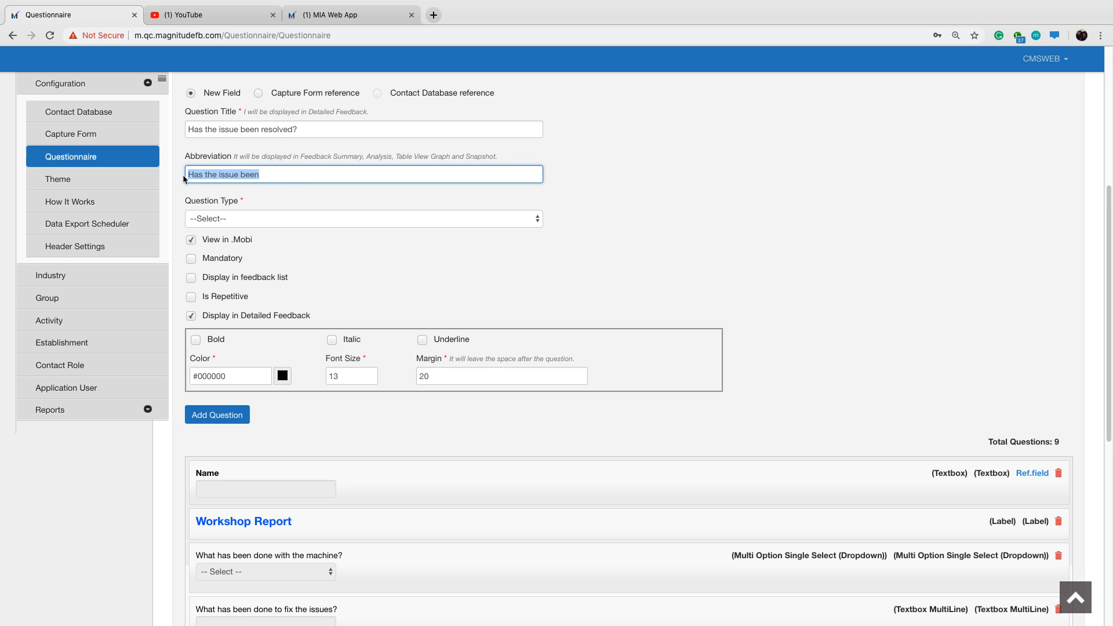
text(Issue Resolved)
Make the question a Multi Option Single Select (Radiobutton) displayed in the feedback list, with 2 vertically arranged options.
click(274, 218)
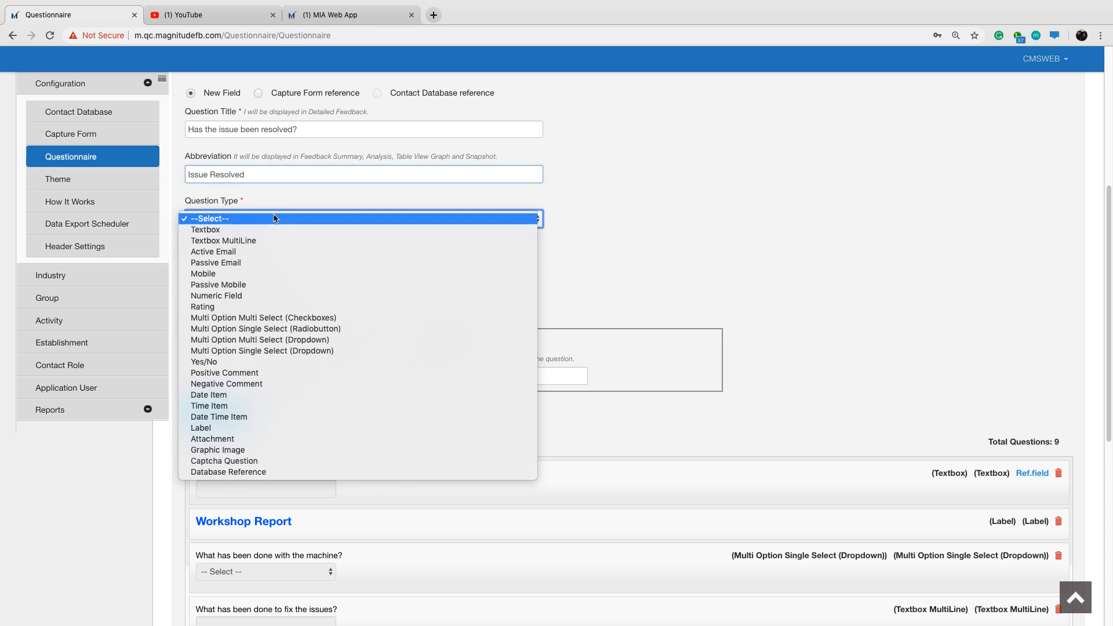
click(321, 331)
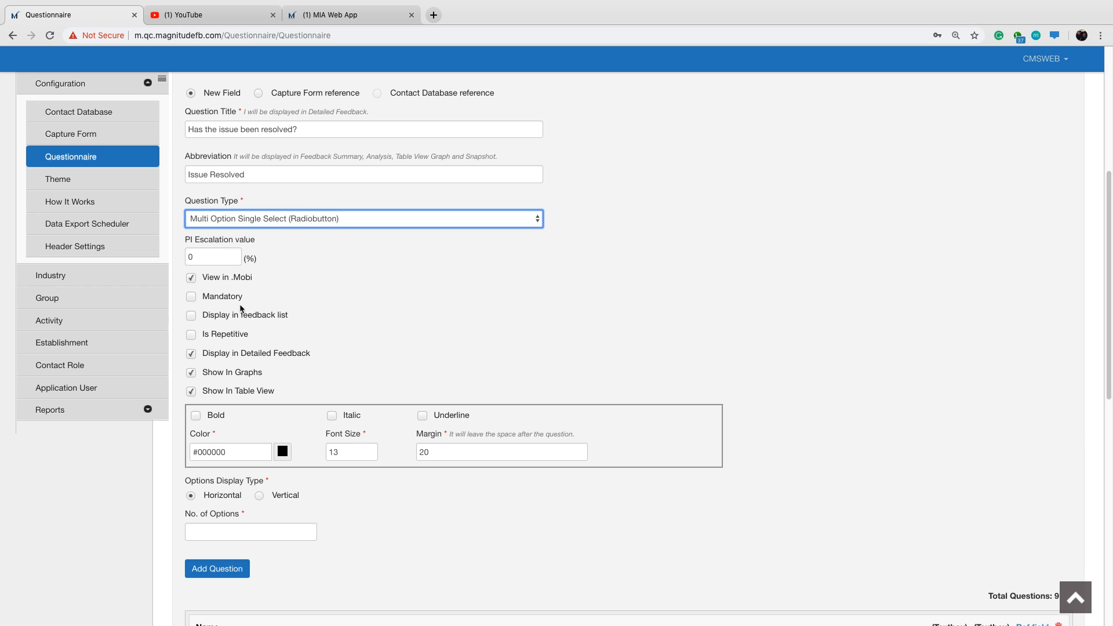
click(193, 318)
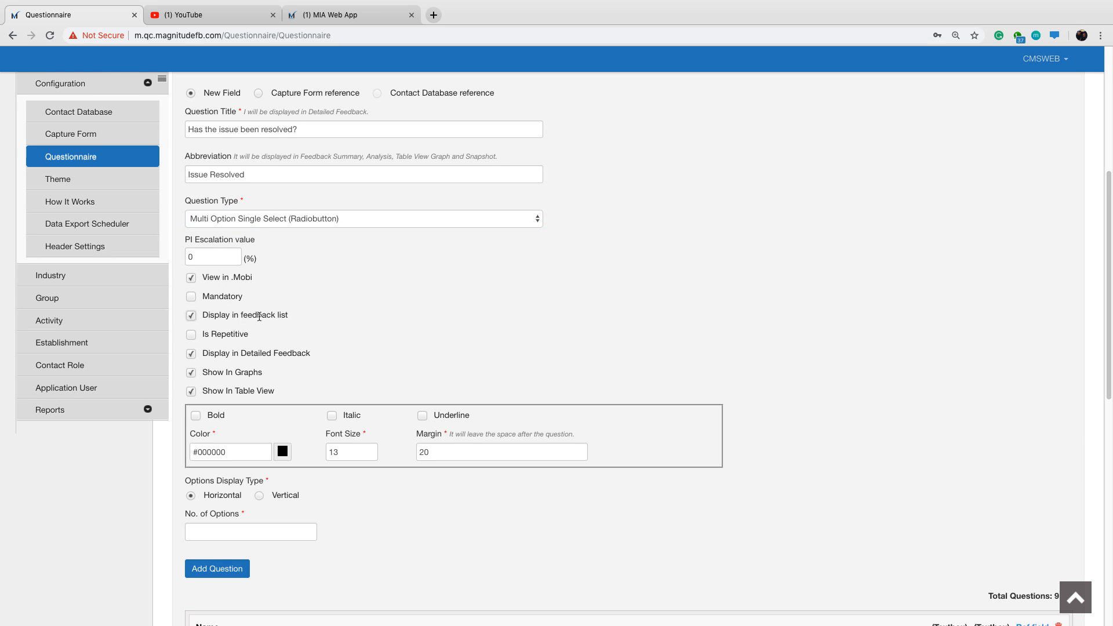
scroll(265, 325, down, 2)
click(259, 424)
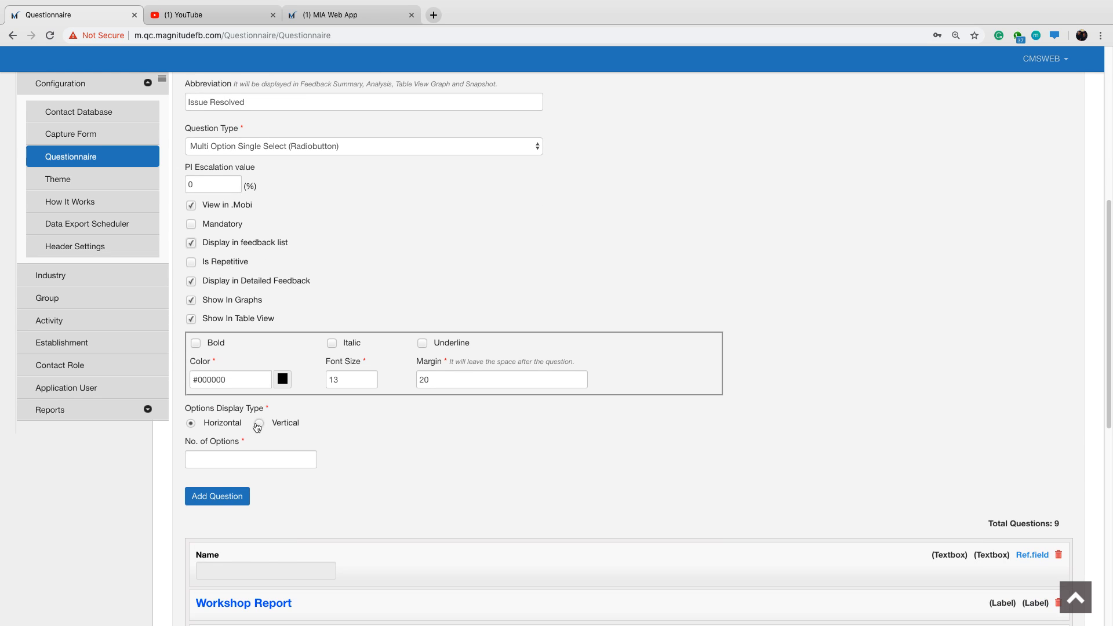
click(268, 458)
text(2)
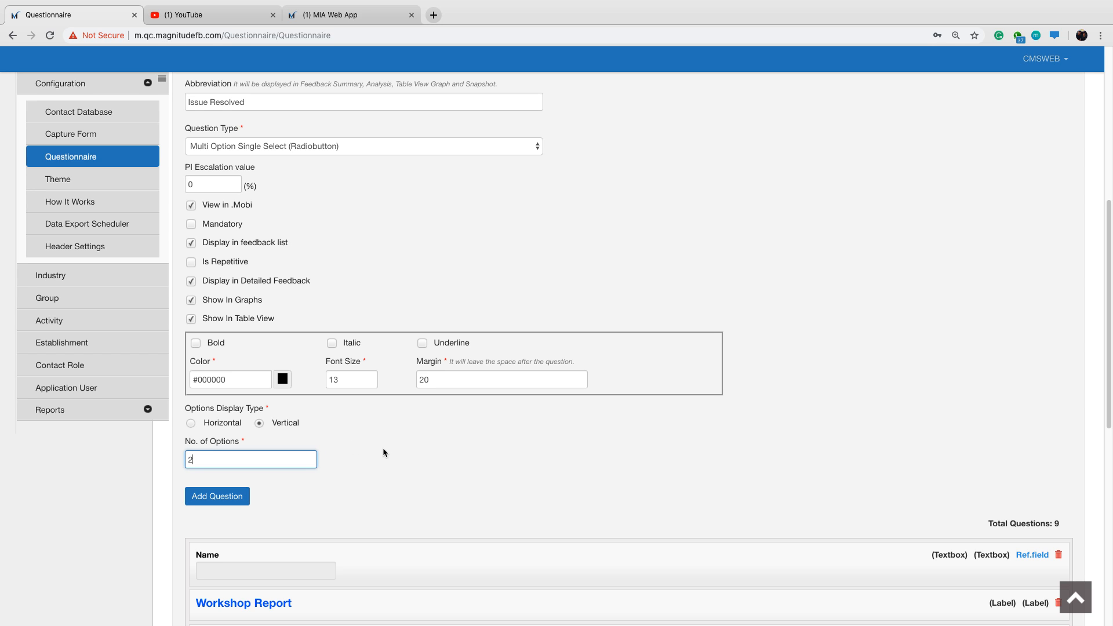
key(Tab)
Name the options Yes and No, give Yes a weight of 100, and add the question to the form.
scroll(385, 444, down, 1)
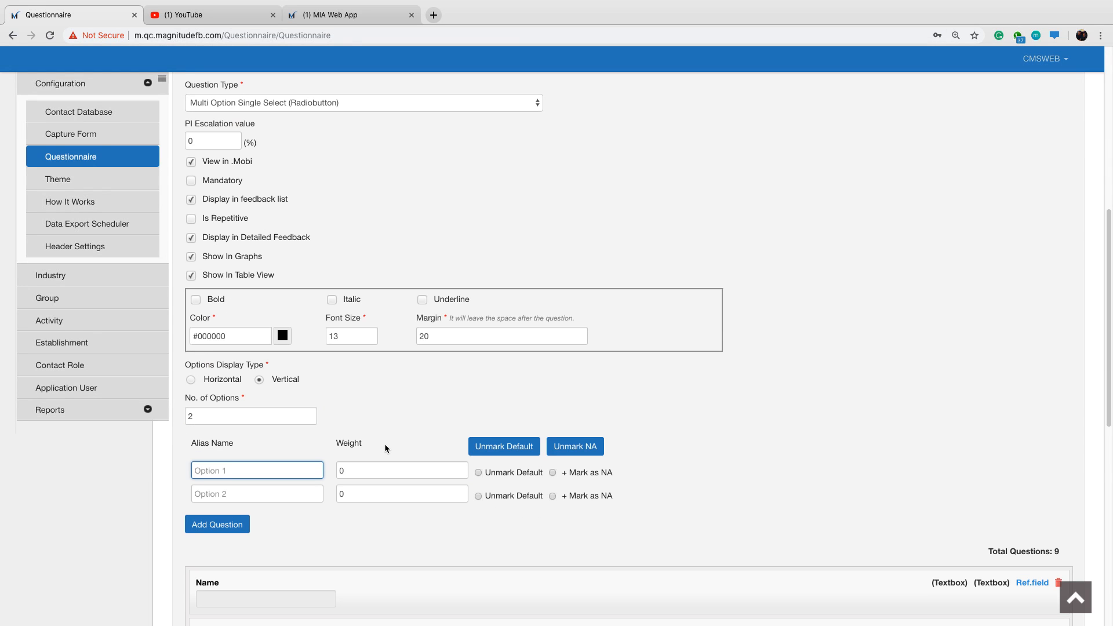
text(Yes)
key(Tab)
key(Tab)
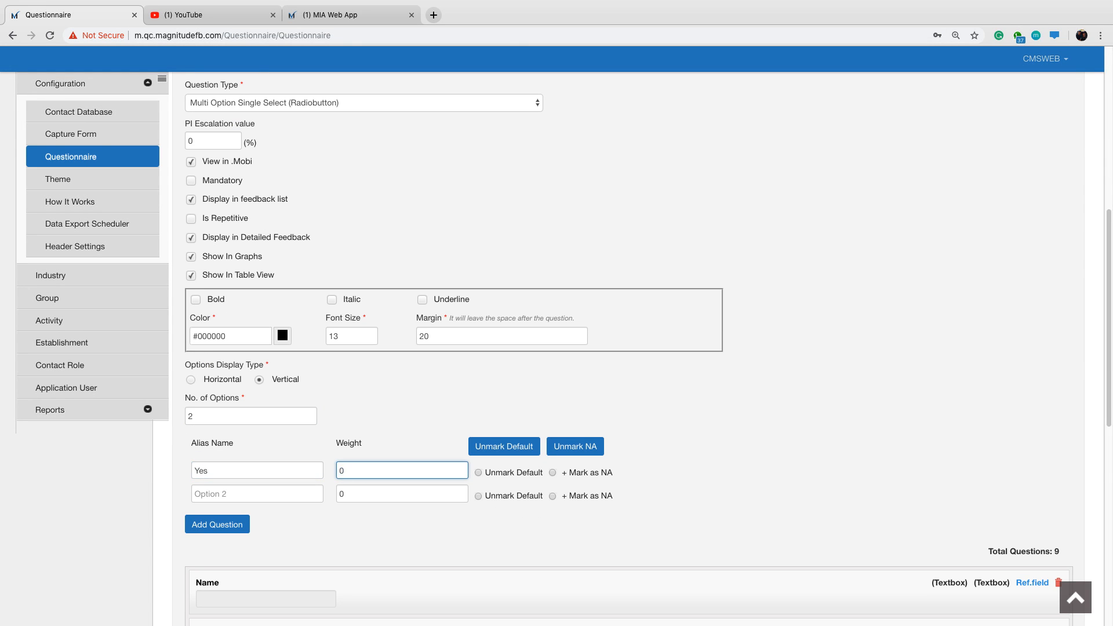
text(No)
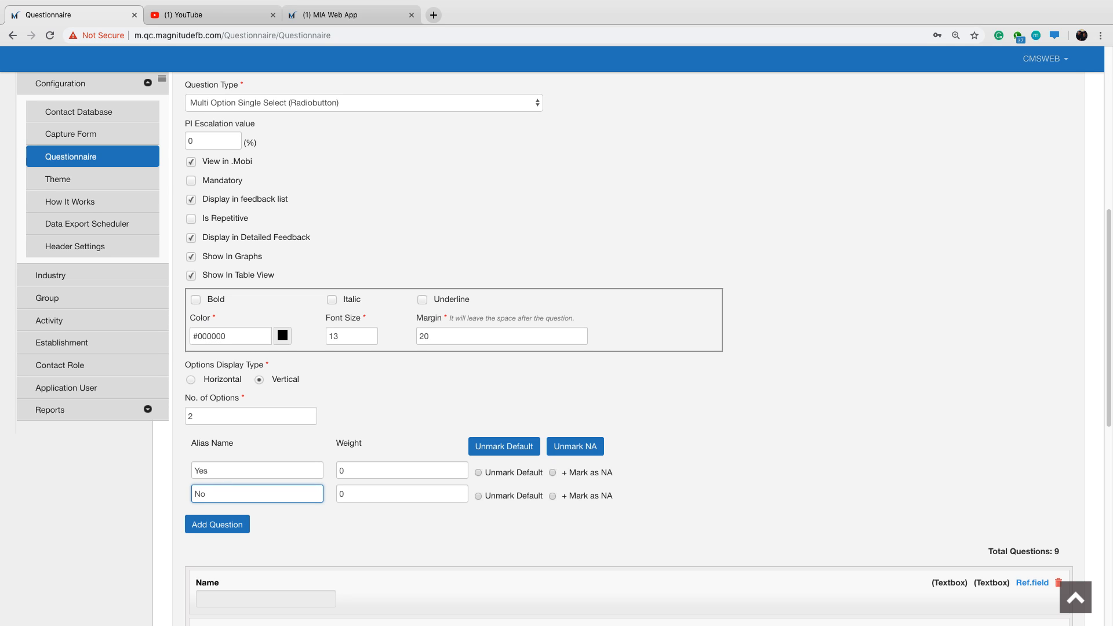
click(343, 472)
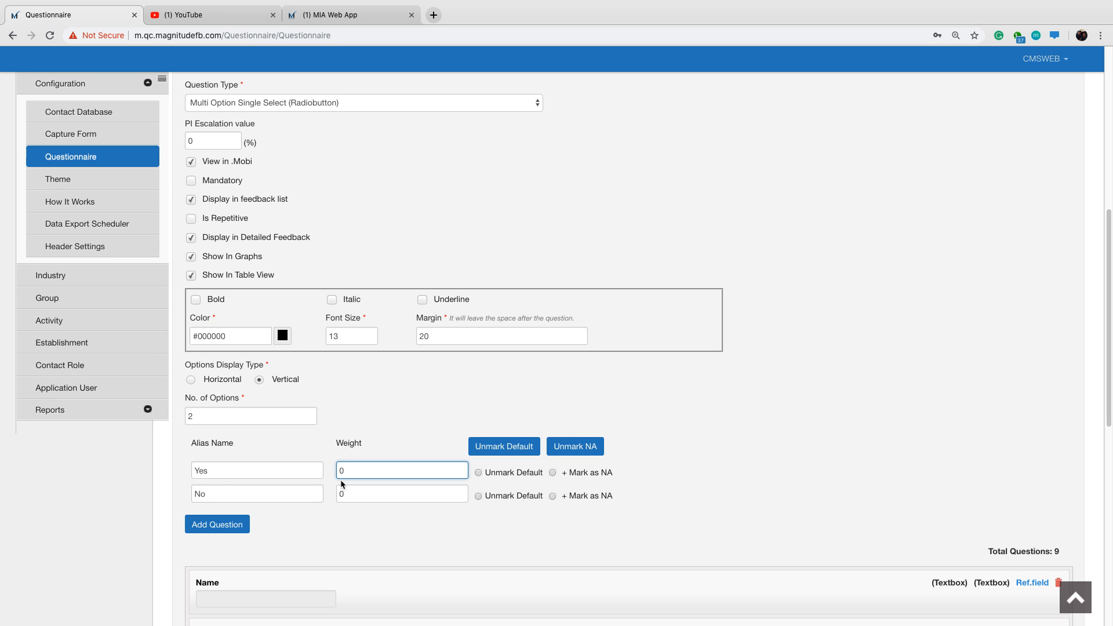
text(100)
click(218, 525)
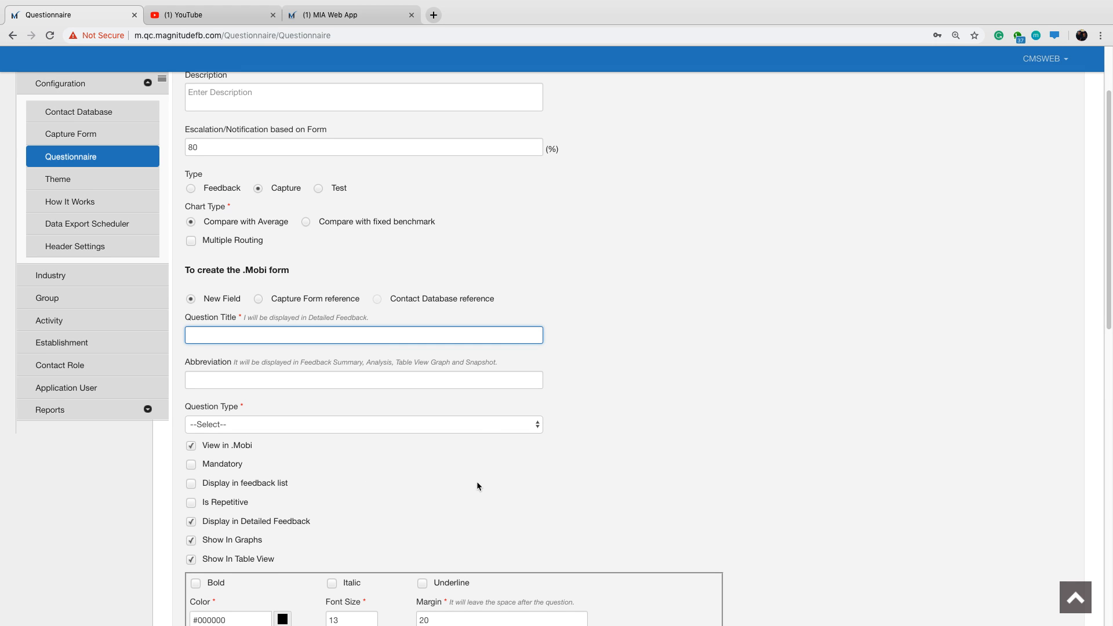
Check the issue-resolved item under question 13 in the MIA Web App, then return to the questionnaire.
scroll(501, 395, up, 3)
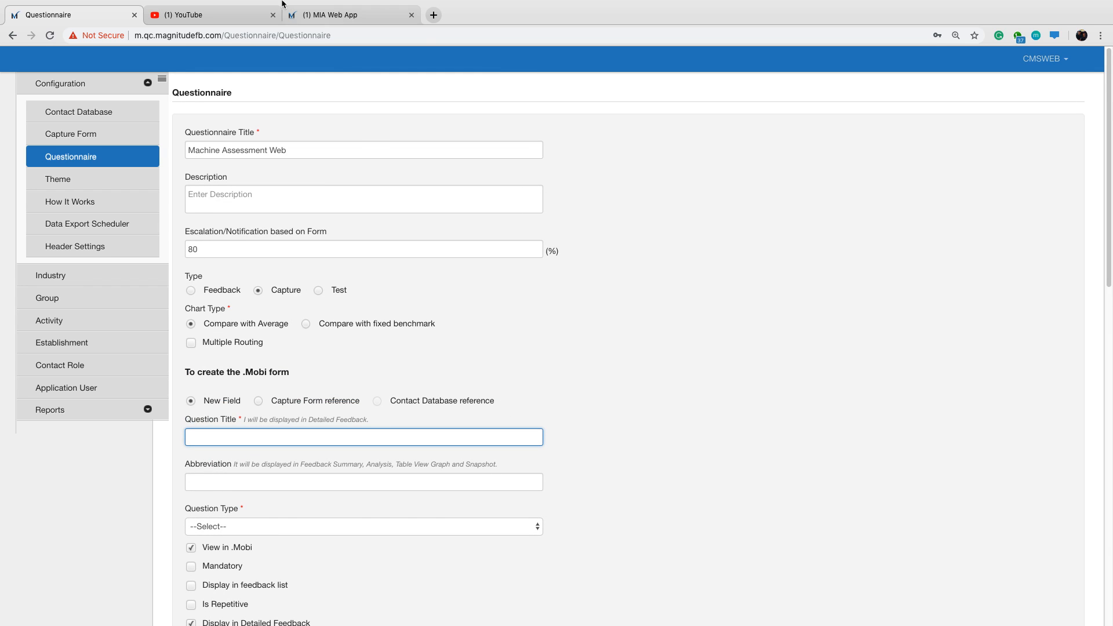
click(314, 21)
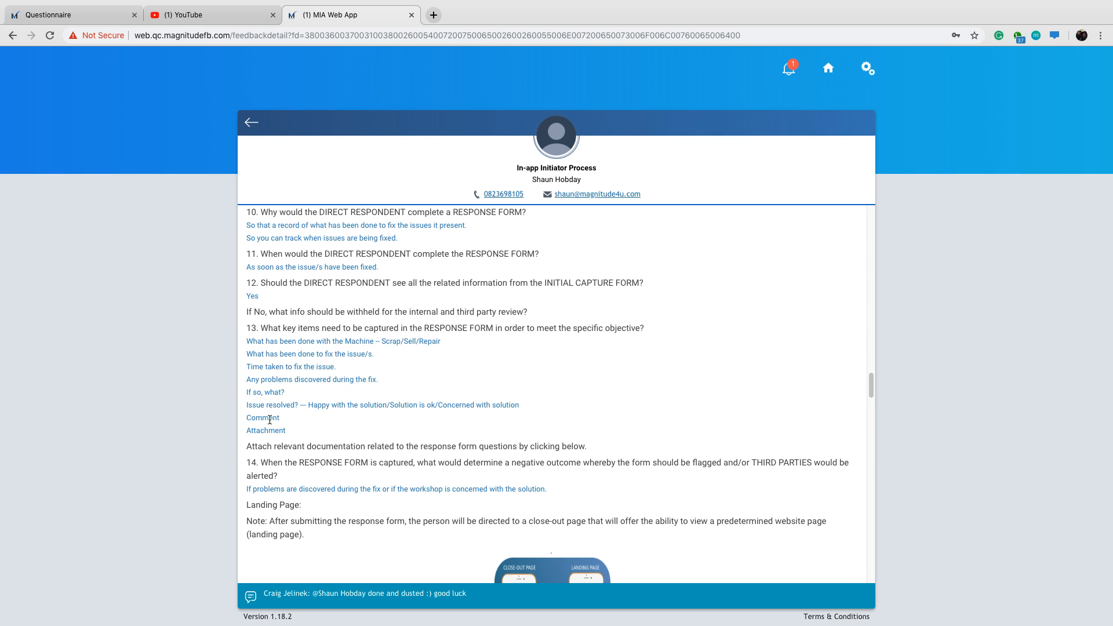
drag(255, 407, 282, 405)
click(433, 405)
click(92, 25)
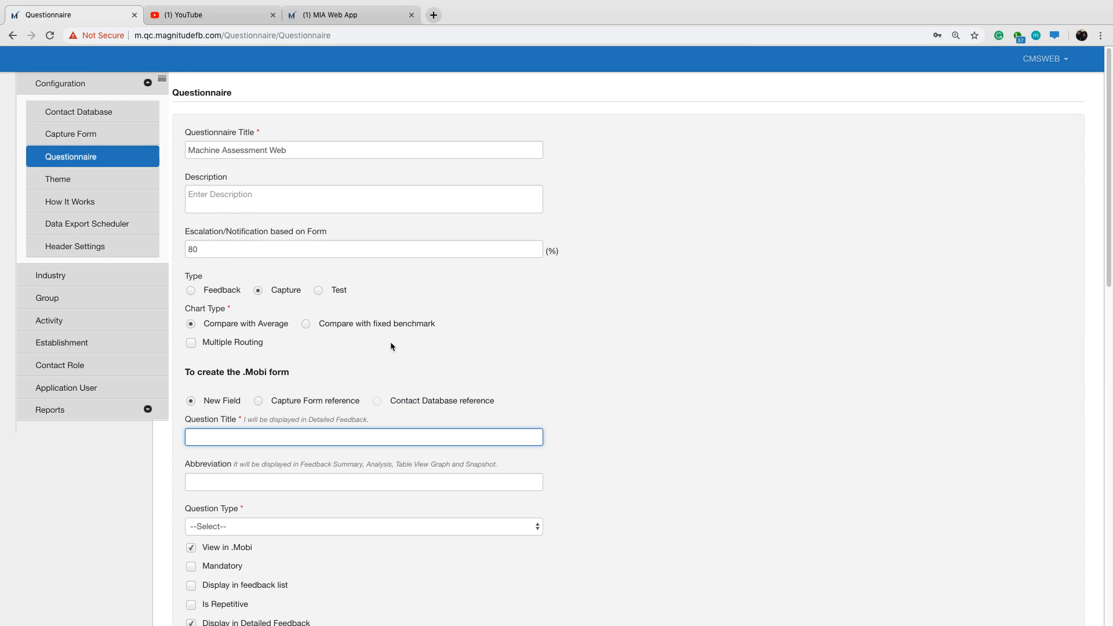
Title a new question "Are you happy with the solution?" and abbreviate it as "Happy".
scroll(392, 338, down, 2)
text(A)
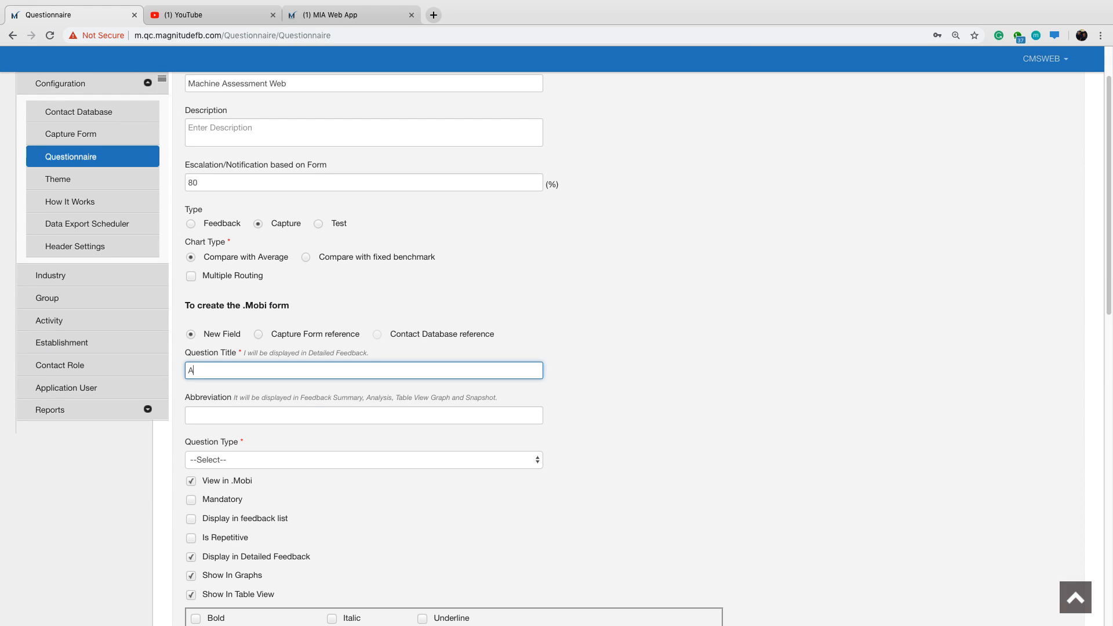
text(re)
text( you happy)
text( wo)
text(ith the solu)
text(tion?)
drag(281, 418, 187, 421)
text(Happy)
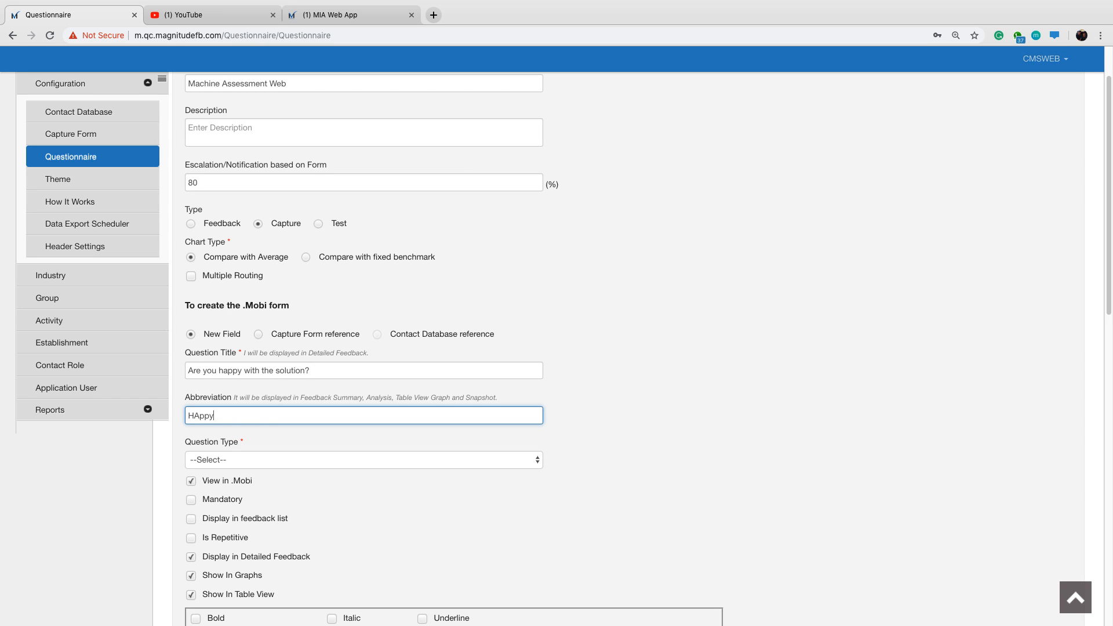
key(BackSpace)
key(BackSpace)
key(BackSpace)
key(BackSpace)
text(appy)
Make the solution question a Multi Option Single Select (Radiobutton) and display it in the feedback list.
scroll(423, 425, down, 3)
click(397, 352)
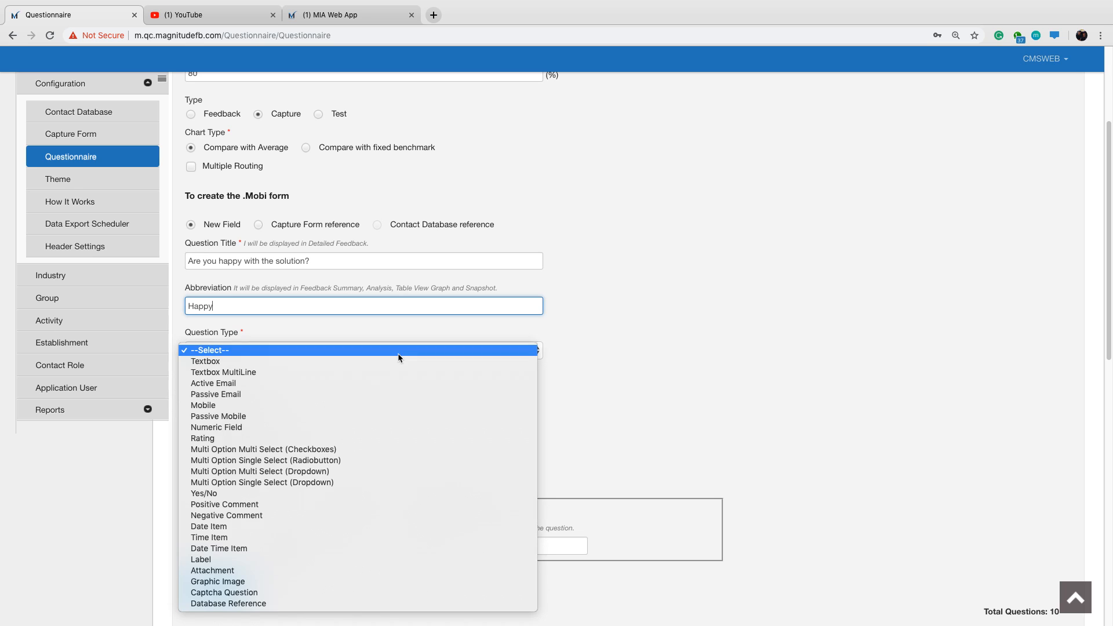
click(390, 460)
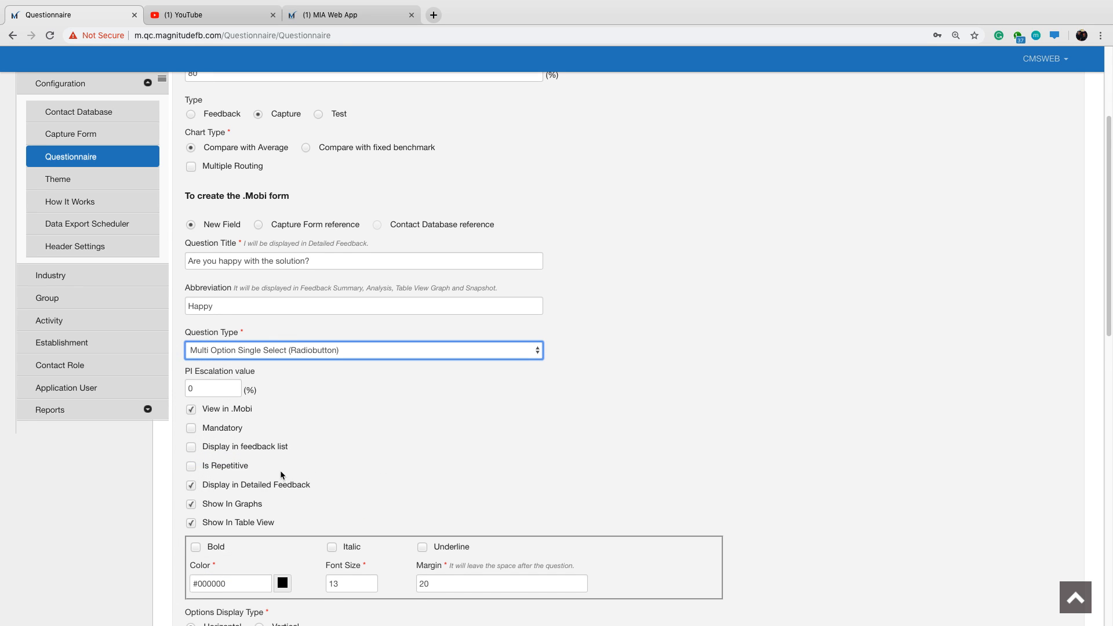
scroll(280, 471, down, 1)
click(192, 432)
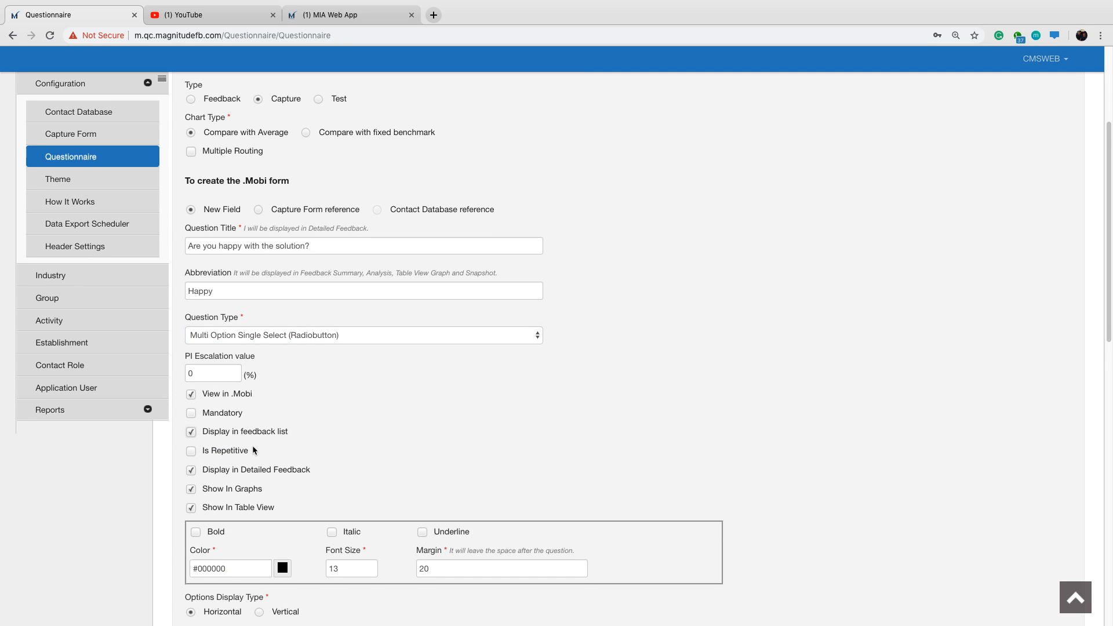
Arrange the solution question's options vertically and set their number to 3, checking the required choices in the MIA Web App.
scroll(255, 451, down, 3)
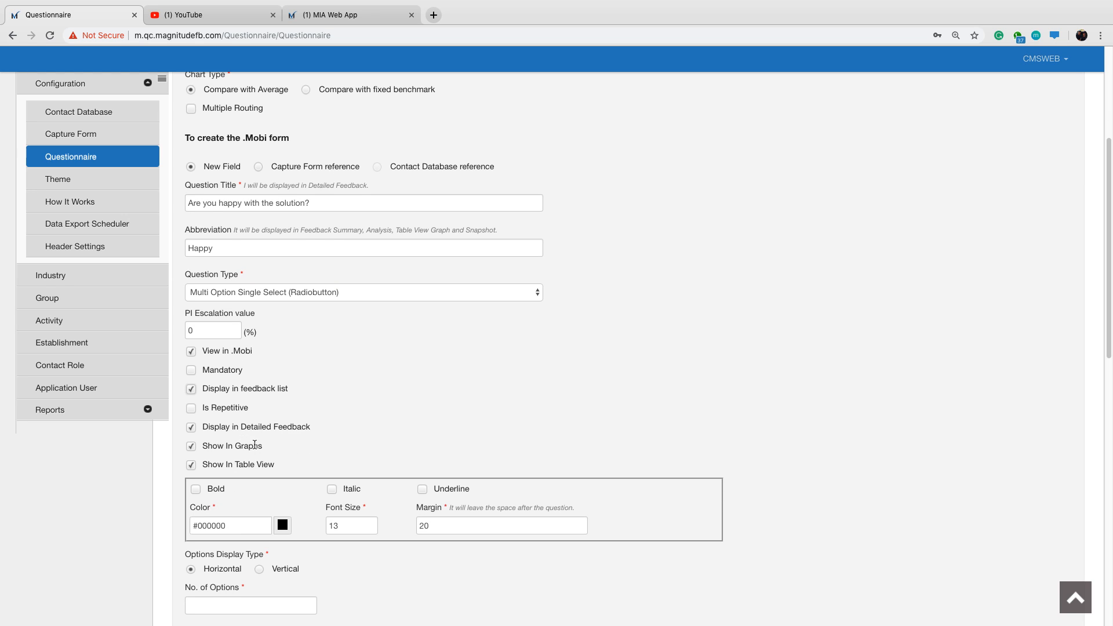
scroll(365, 450, down, 10)
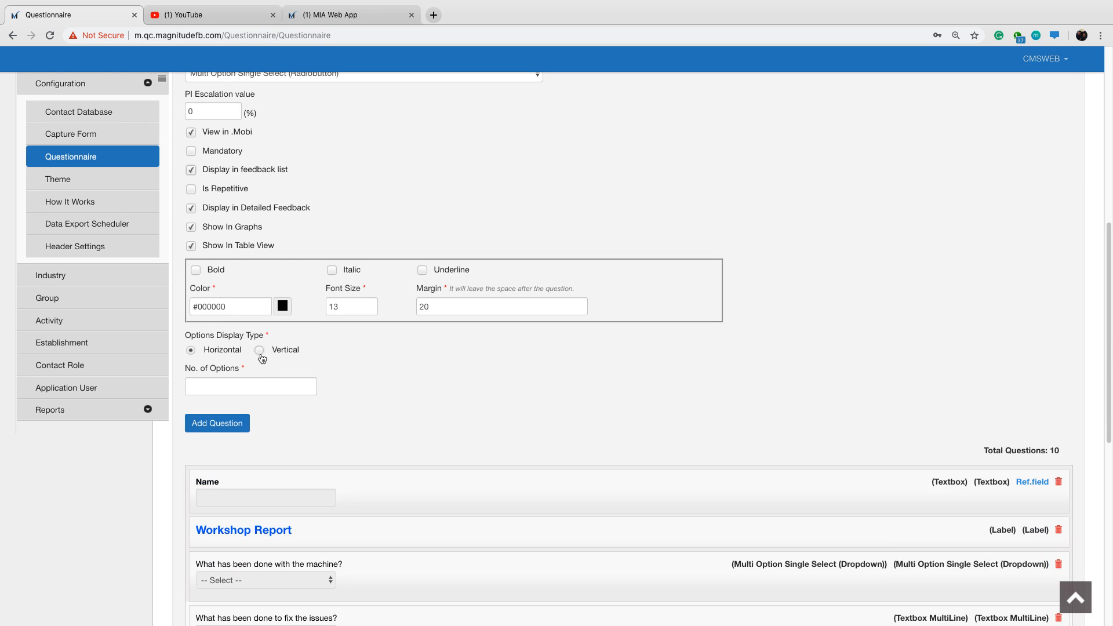
click(260, 349)
click(261, 387)
text(3)
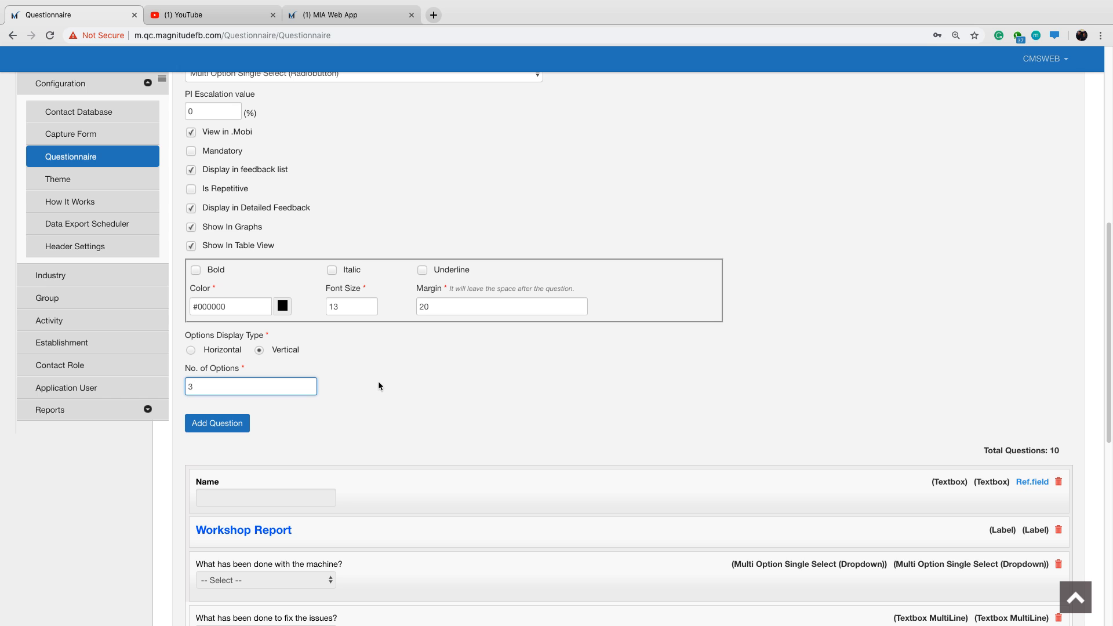
click(378, 16)
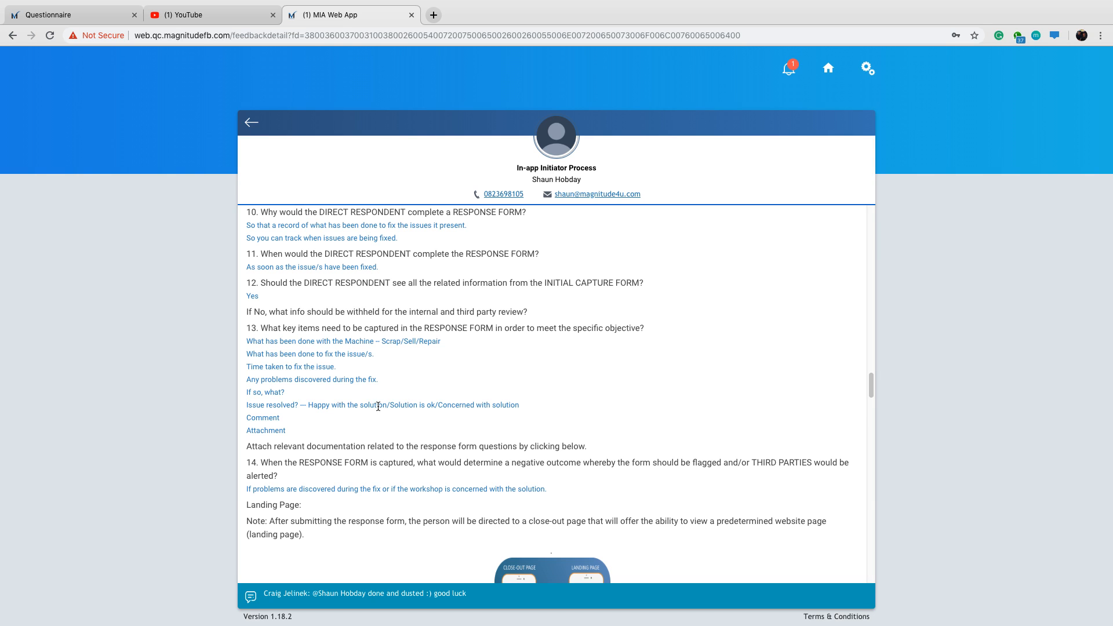
click(81, 15)
key(Tab)
scroll(320, 406, down, 1)
scroll(360, 382, down, 1)
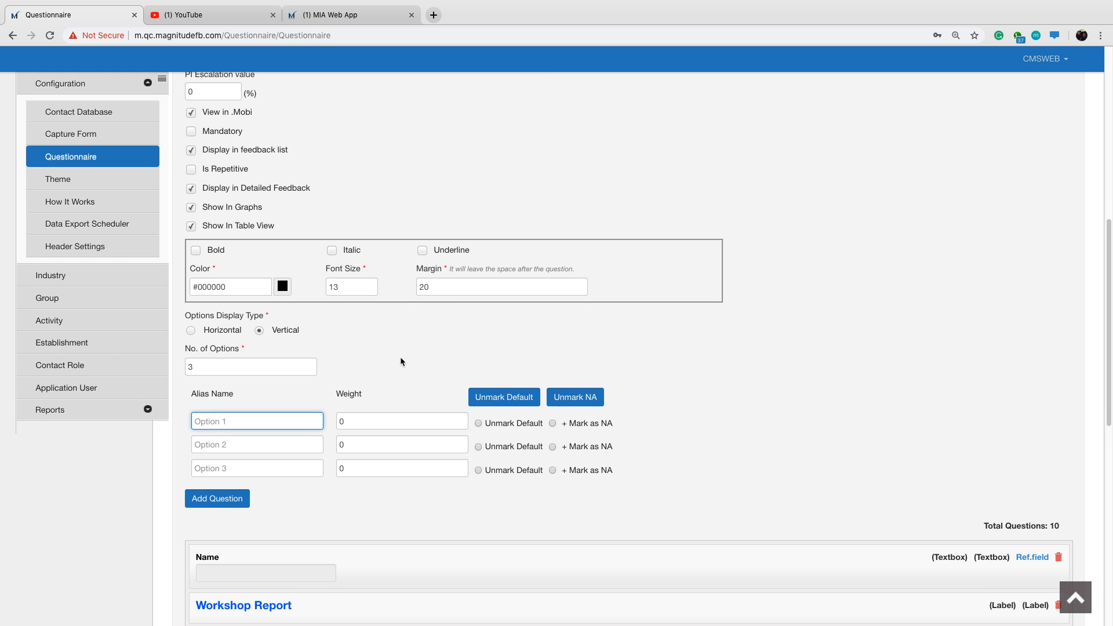
Name the first option "Happy with the solution" and the second option "Solution OK".
text(Happy with the solution)
key(Tab)
key(Tab)
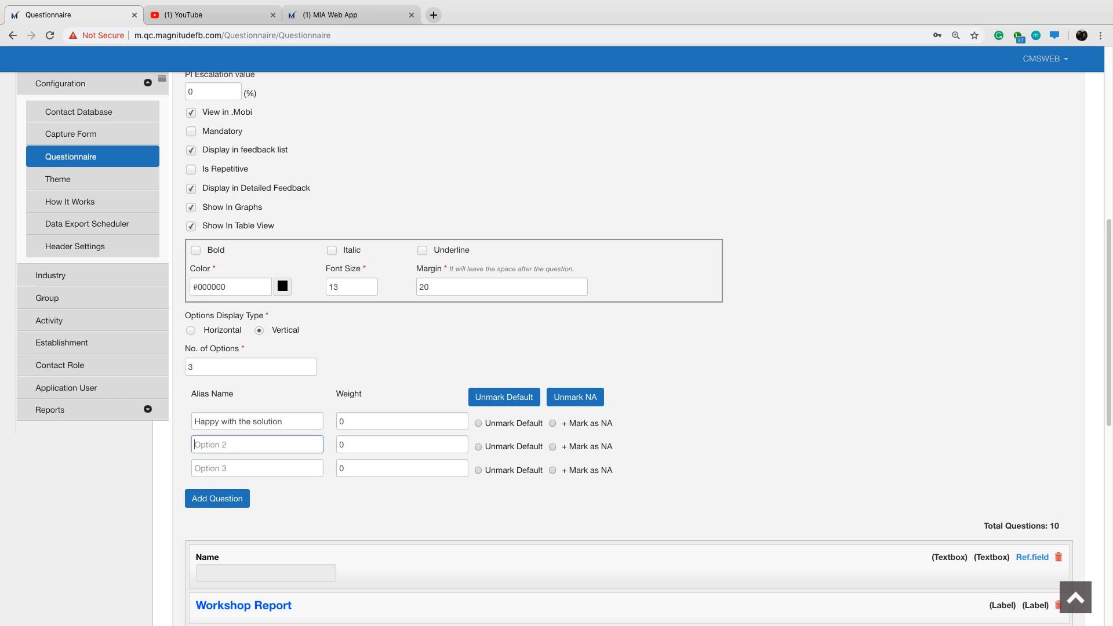
text(S)
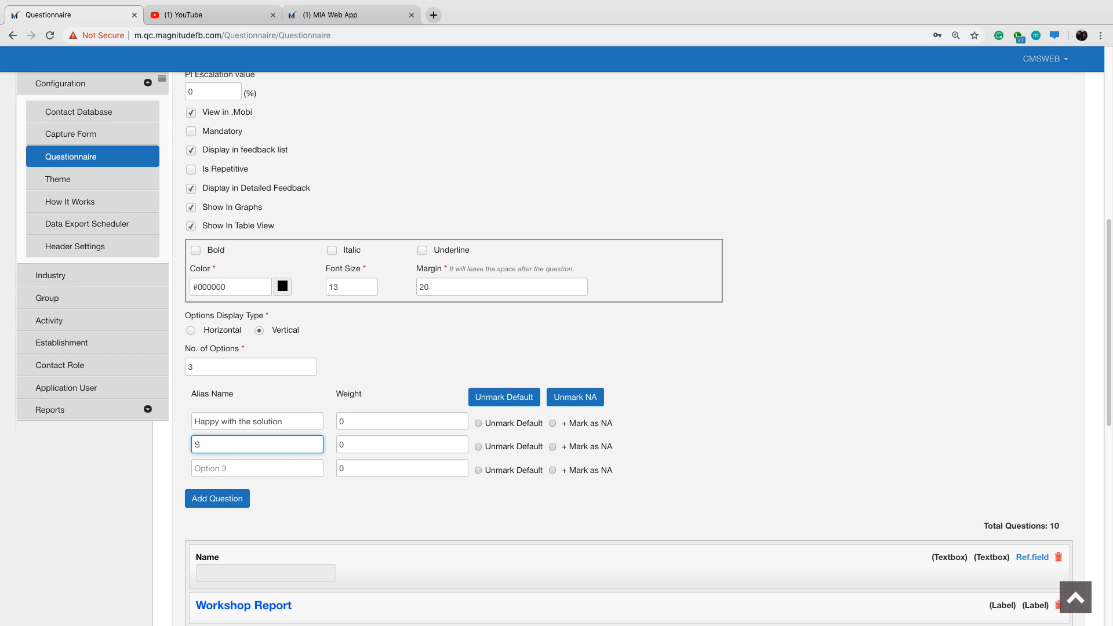
text(olulution OK)
key(BackSpace)
text(kK)
key(Tab)
key(Tab)
key(Tab)
key(Tab)
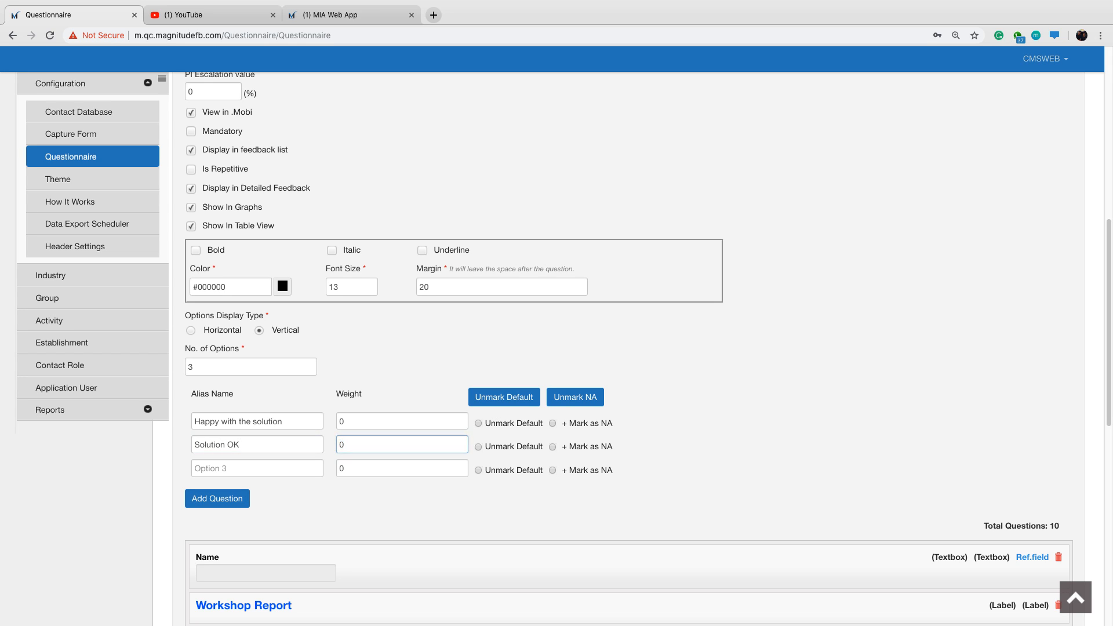
Name the third option "Concerned with the Solution" and capitalise "Solution" in the first option as well.
text(C)
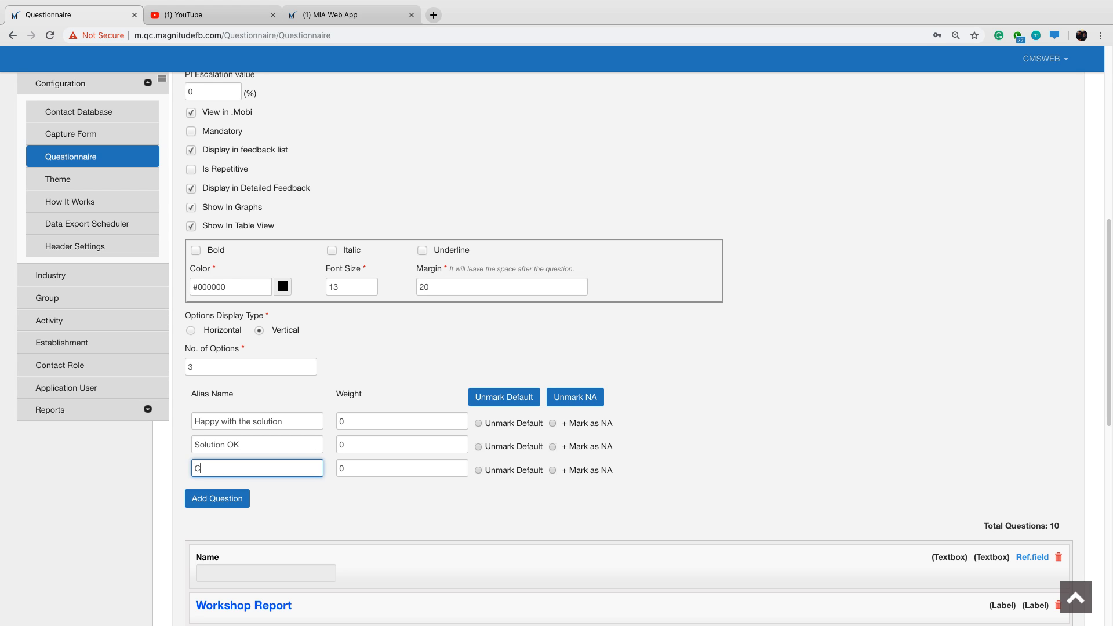
text(oncerned with the solution)
click(260, 430)
key(BackSpace)
text(S)
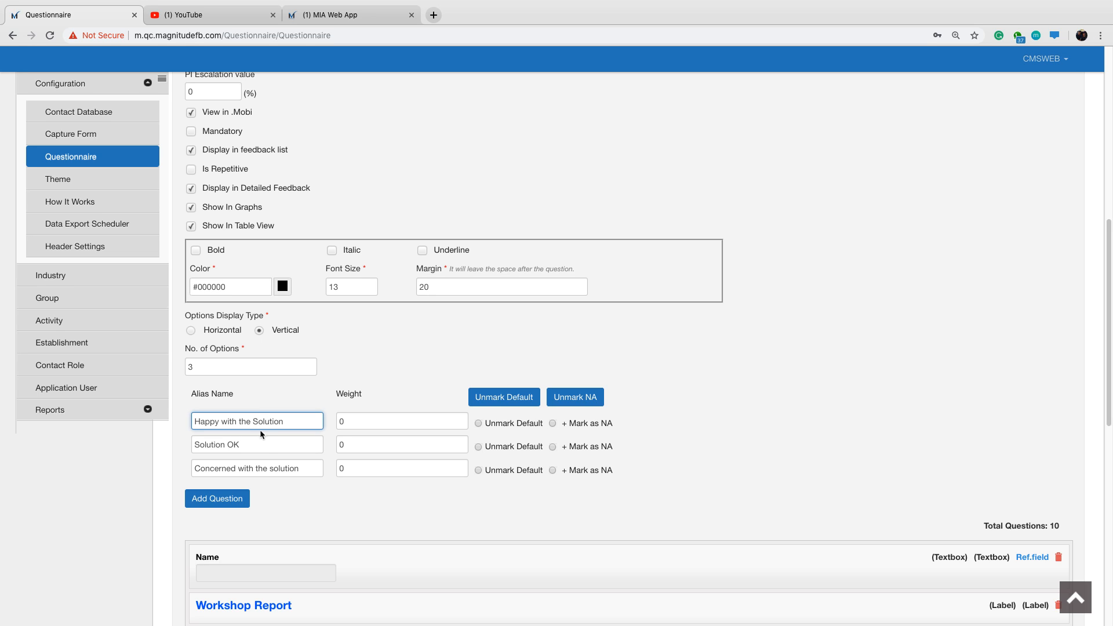
click(277, 471)
key(BackSpace)
text(S)
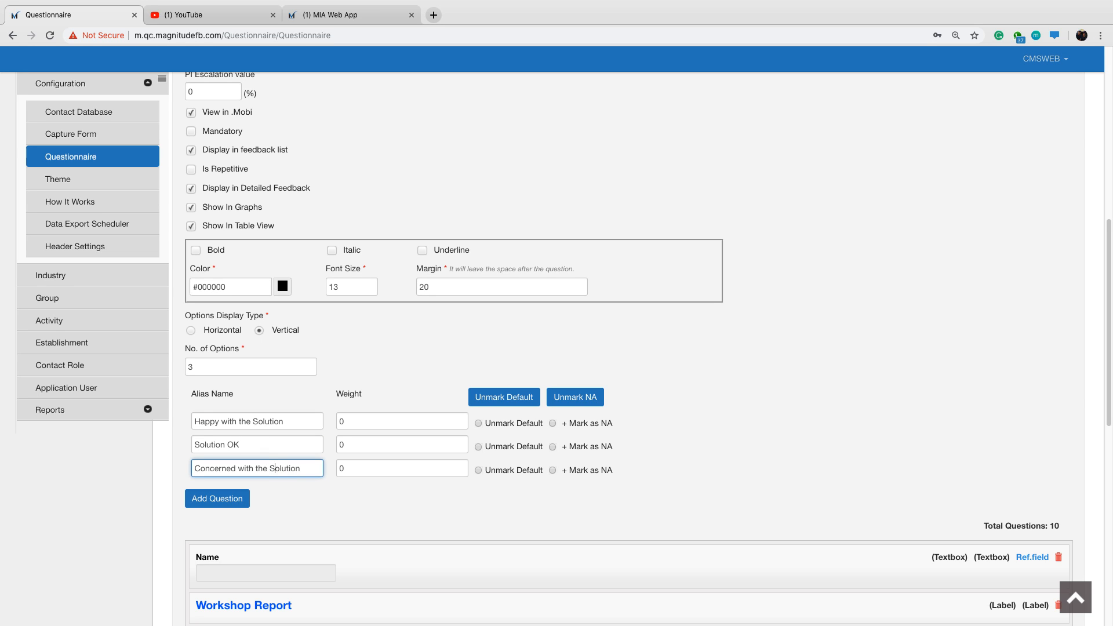
Set the weights to 100 for "Happy with the Solution" and 50 for "Solution OK", and add the question to the questionnaire.
click(341, 423)
text(100)
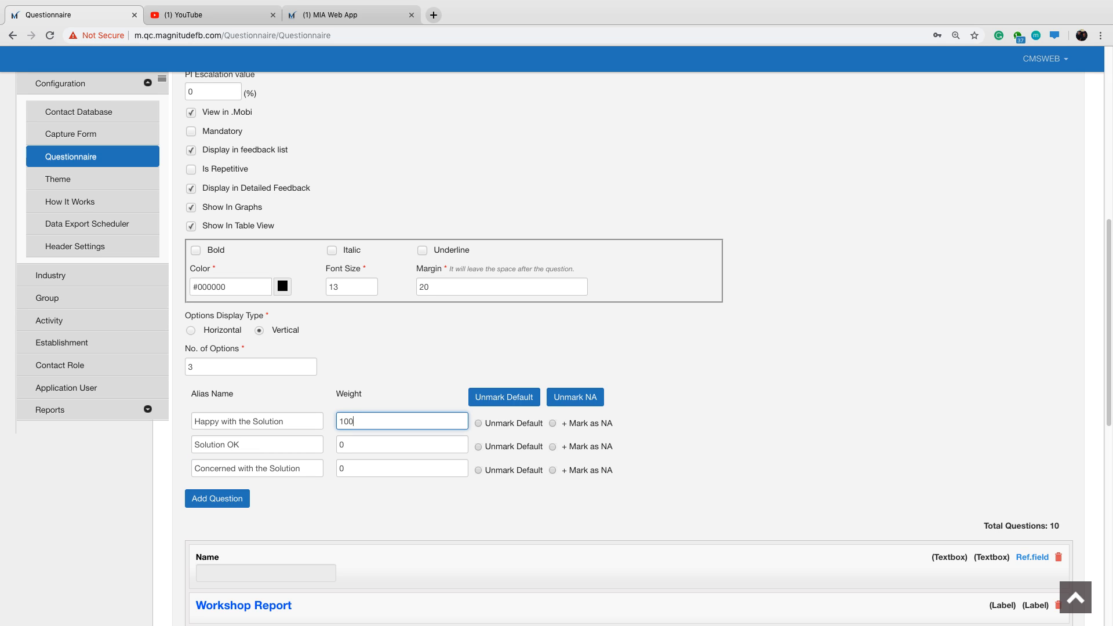
key(Tab)
key(Tab)
key(Tab)
key(Tab)
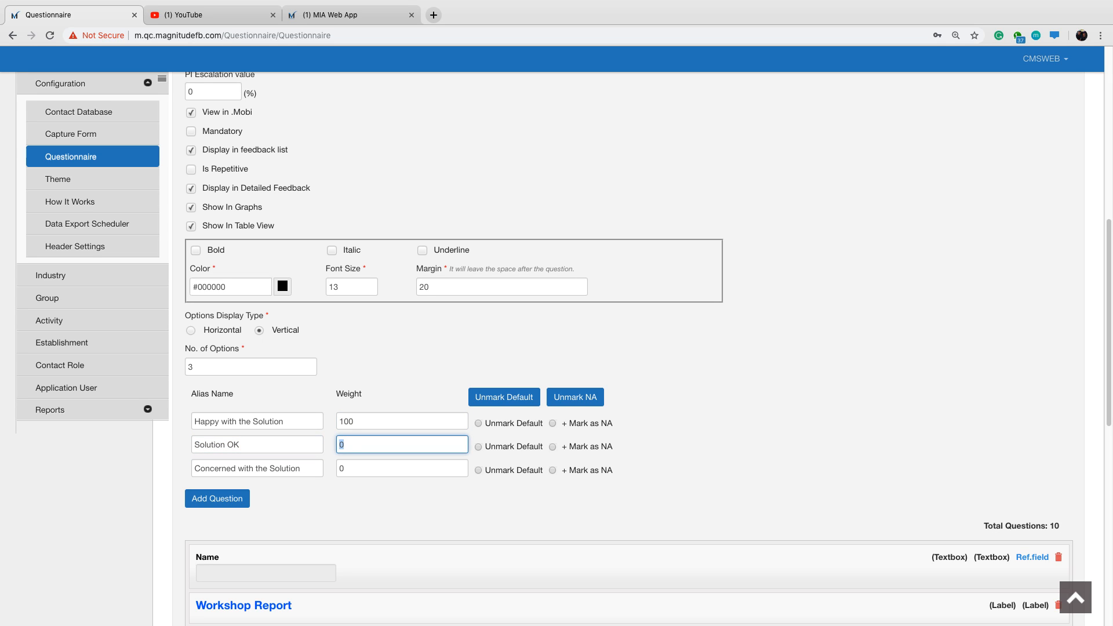
text(50)
click(250, 496)
scroll(345, 475, down, 15)
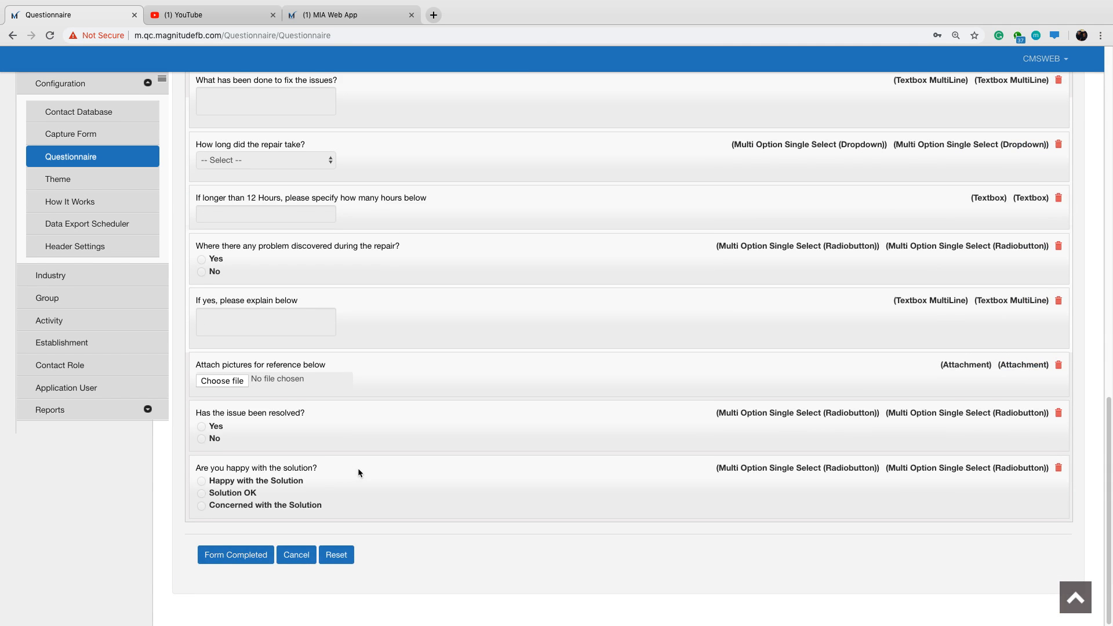
Add a Textbox MultiLine question titled "Comments" to the questionnaire.
scroll(357, 468, up, 9)
scroll(357, 468, up, 2)
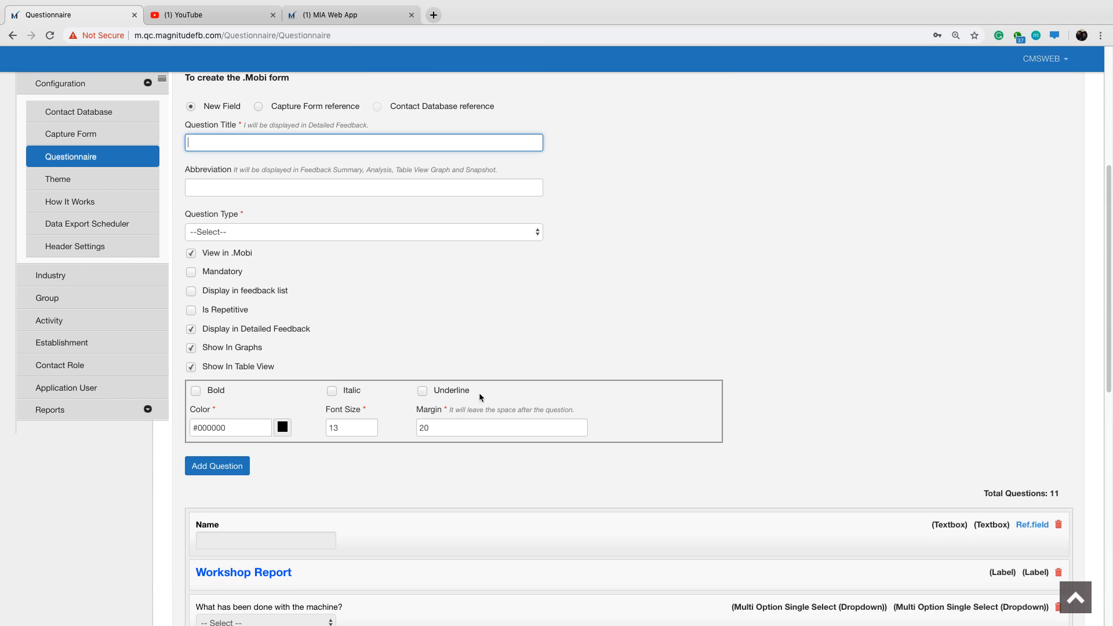
text(Comments)
click(449, 234)
click(451, 253)
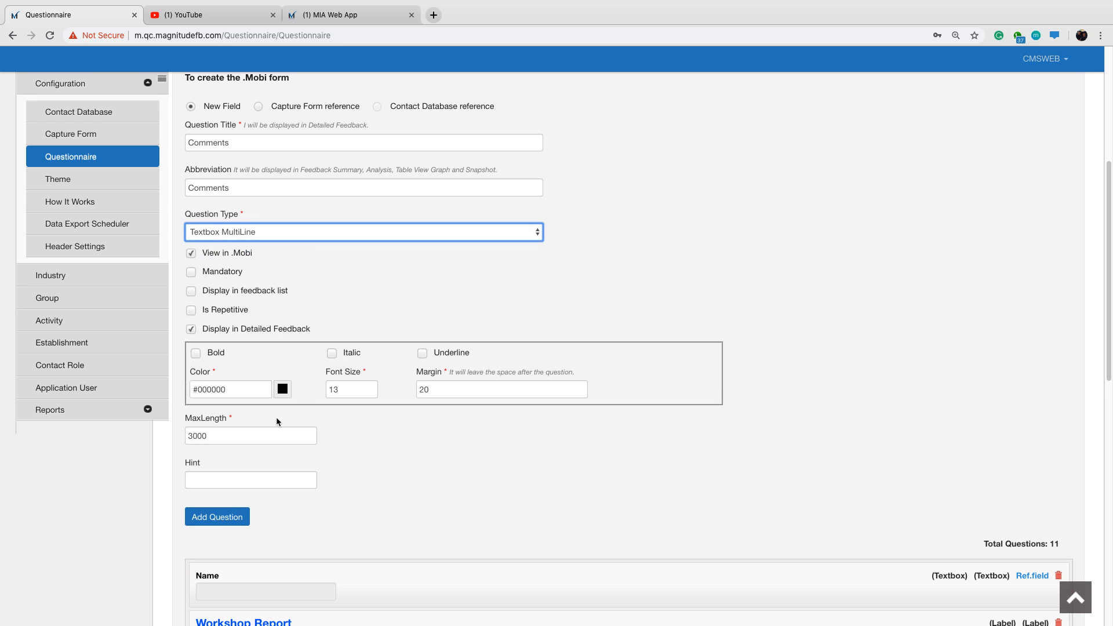
click(229, 516)
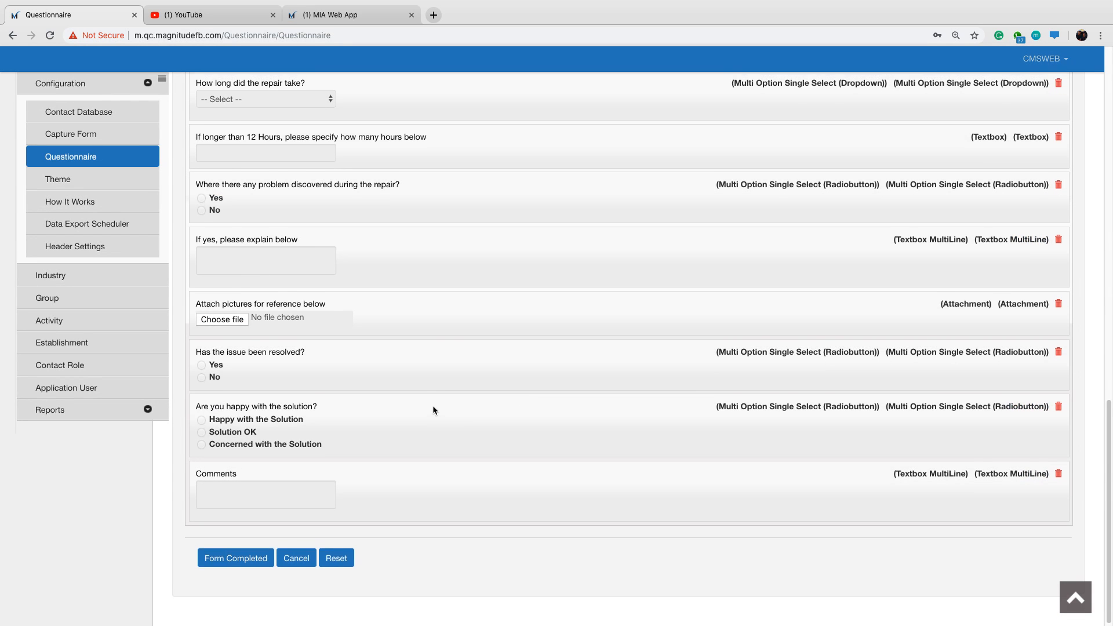
Add an Attachment question titled "Attach pictures of the solution below" to the questionnaire.
scroll(433, 406, up, 8)
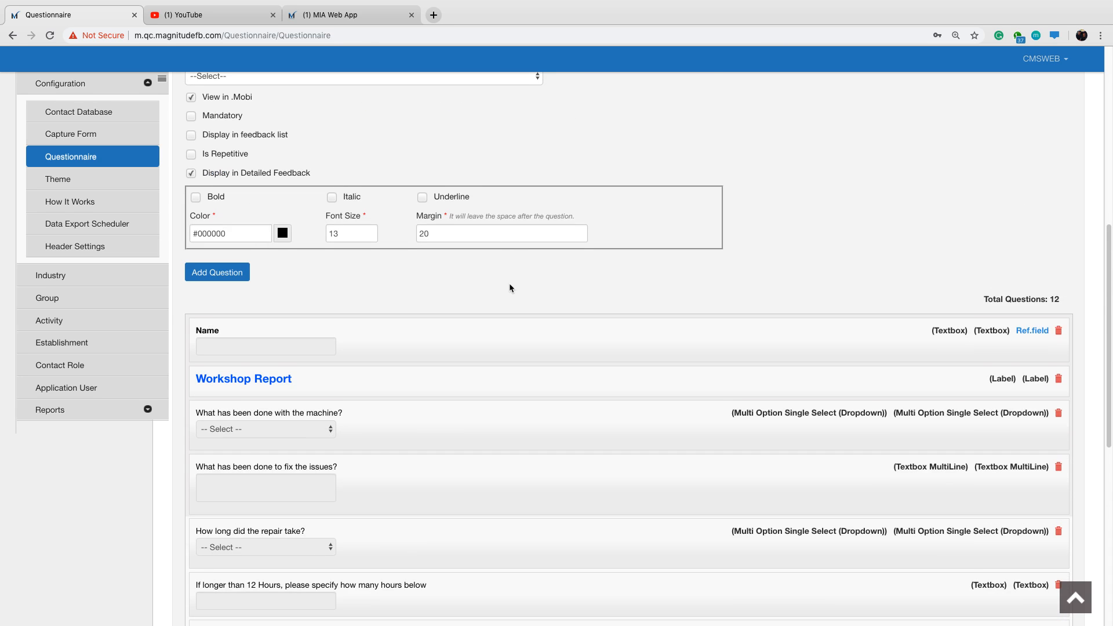
scroll(510, 285, up, 2)
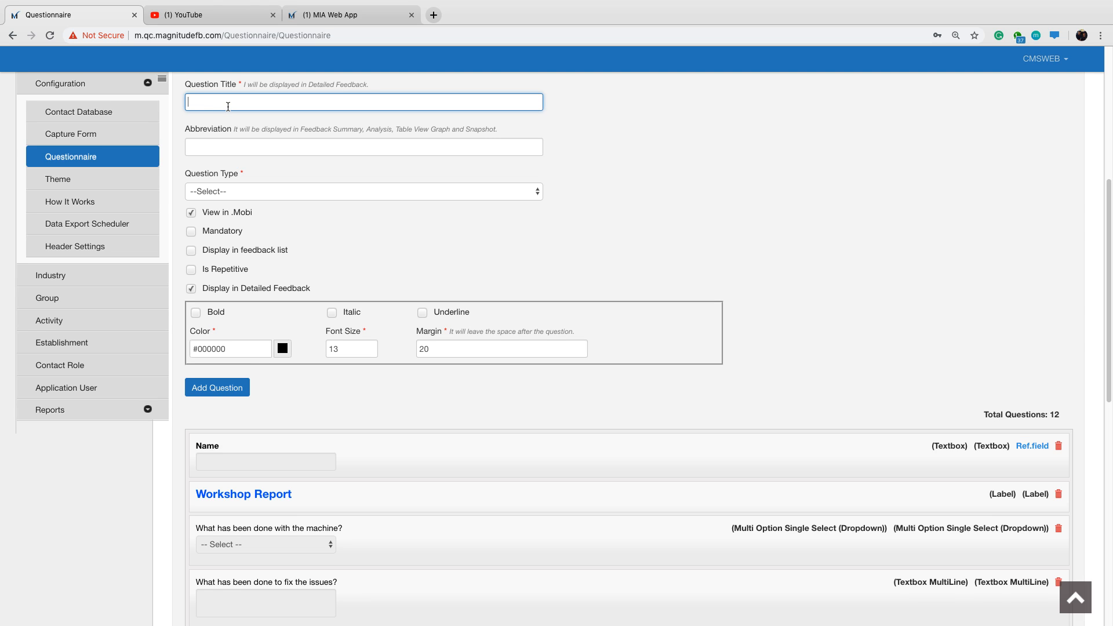
text(Attach)
text( pit)
text(tures )
text(of the solution below)
click(333, 195)
click(317, 415)
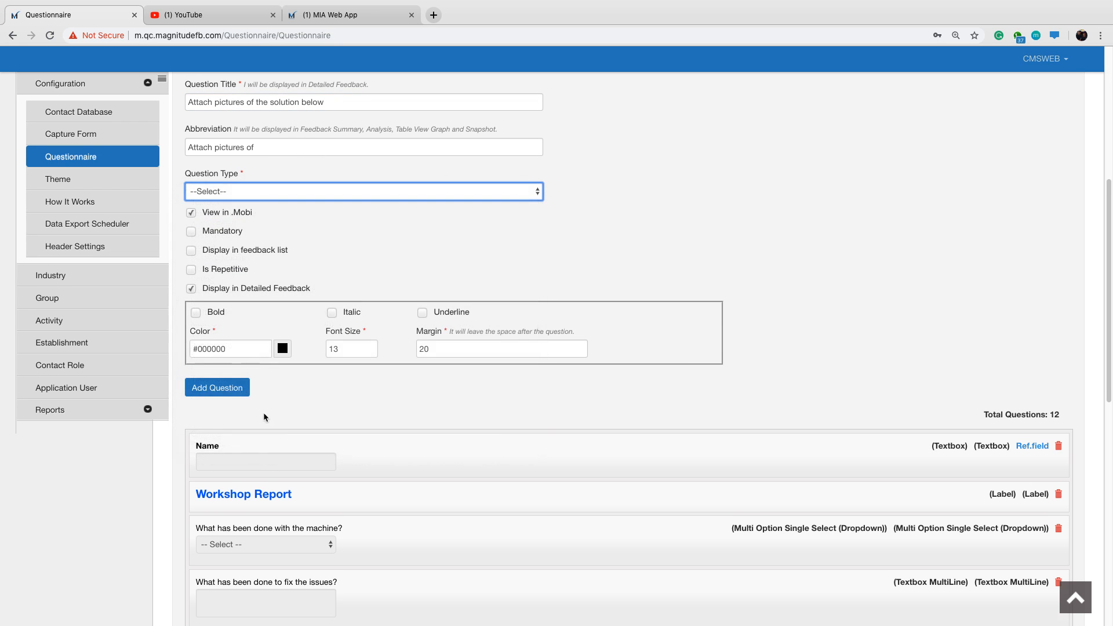
click(224, 410)
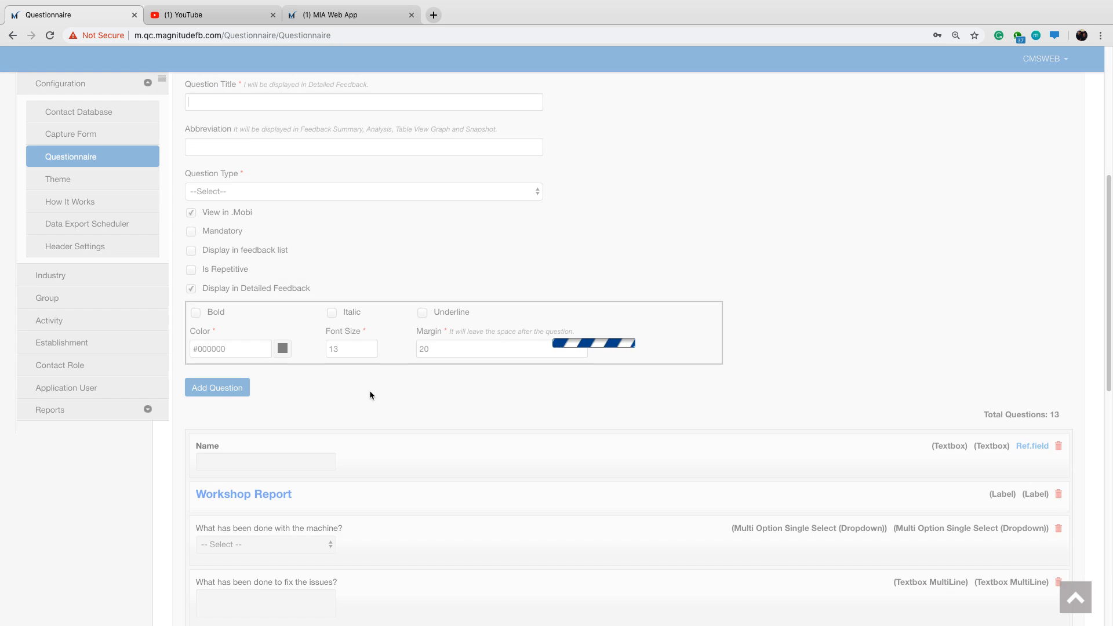
scroll(370, 395, down, 10)
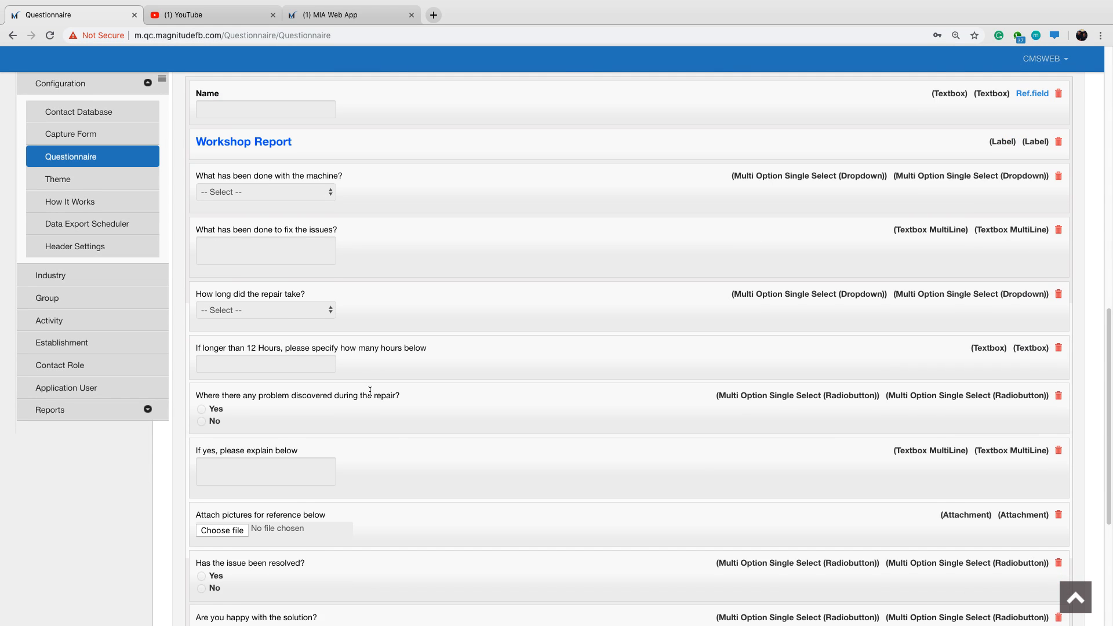
Title a new question "Click SUBMIT at the bottom when you are done" and make it a Label.
scroll(370, 388, up, 4)
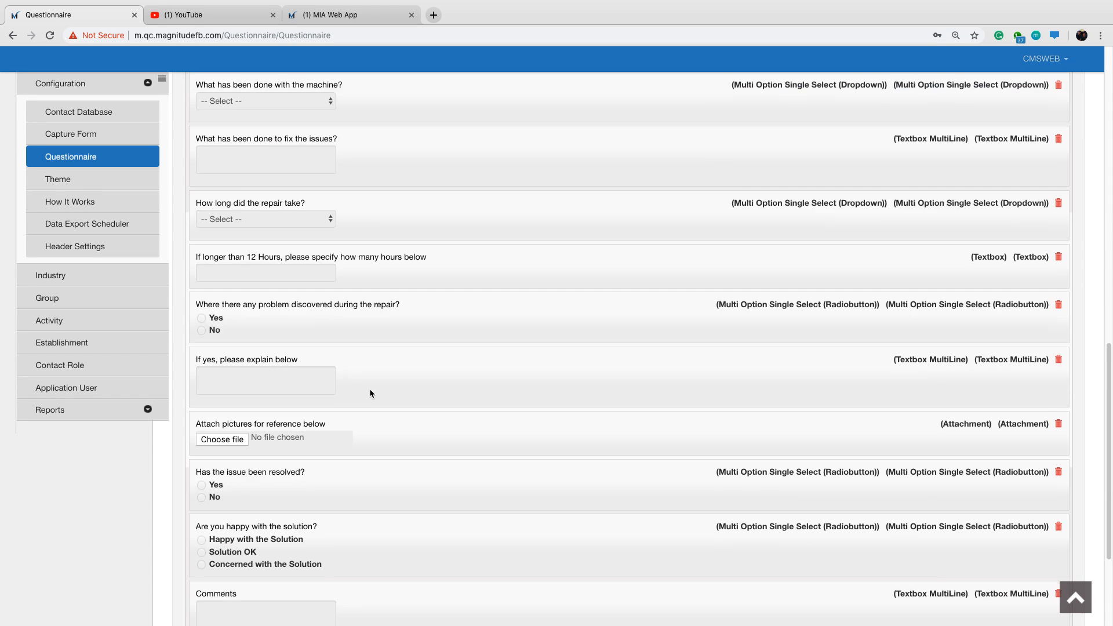
scroll(370, 389, up, 5)
scroll(513, 271, up, 1)
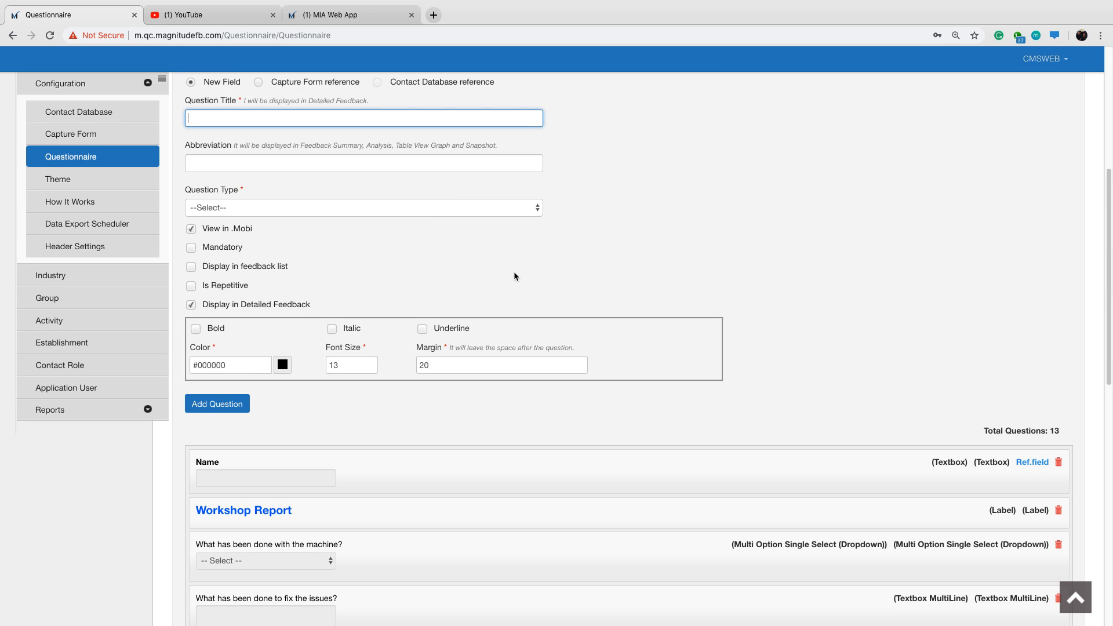
text(Click SUBMIT at the bottom when you are done)
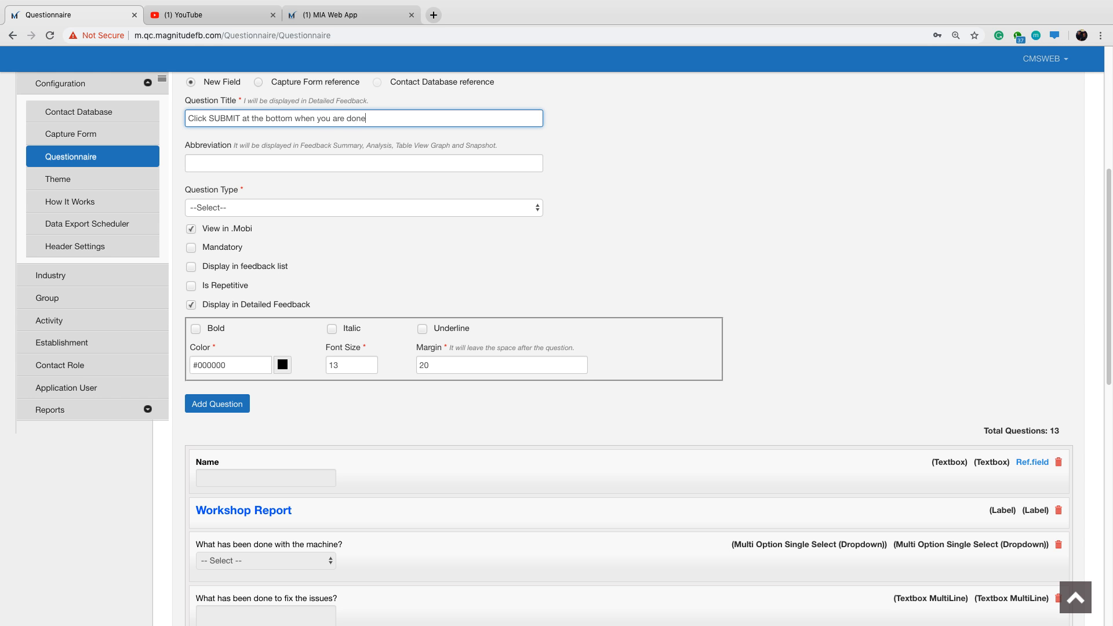
click(486, 210)
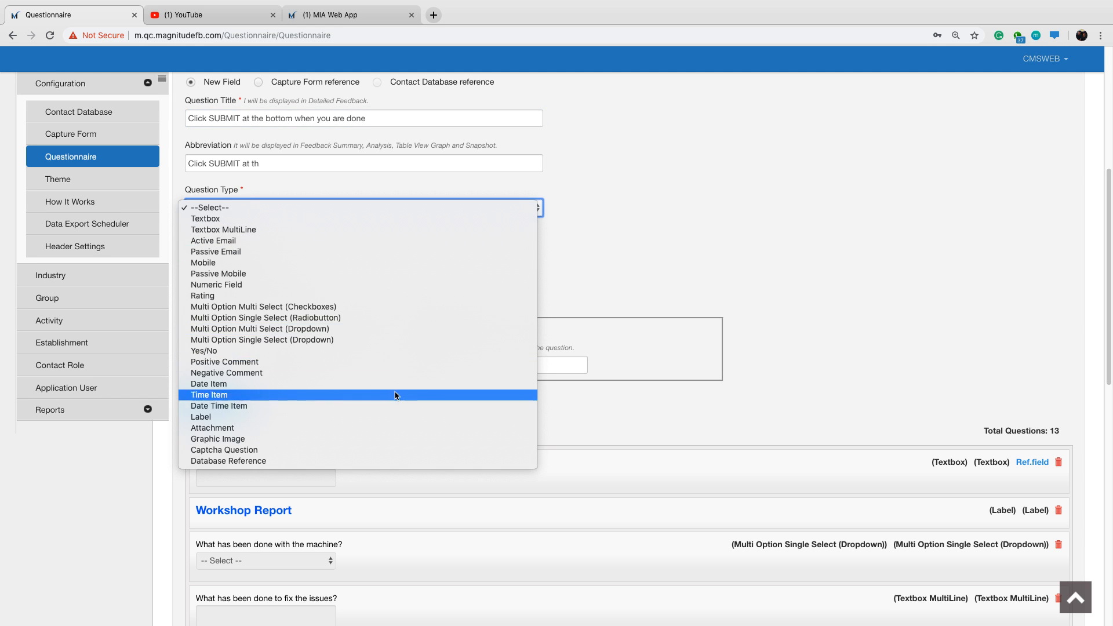
click(377, 417)
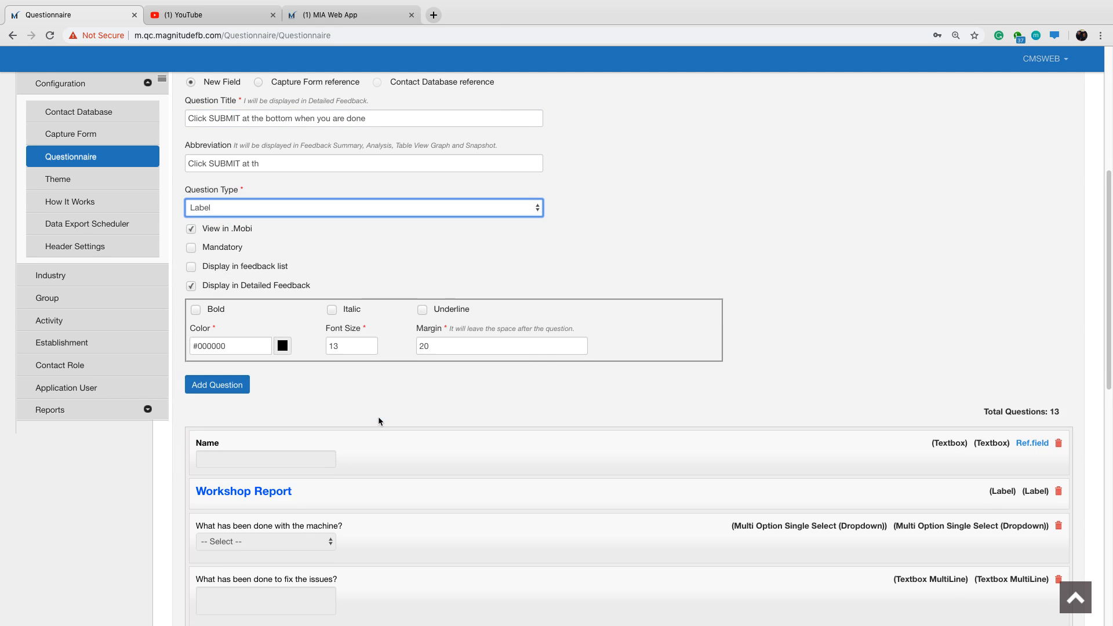
Format the label in bold italic with colour #055aff and font size 15, and add it to the questionnaire.
click(196, 309)
click(233, 346)
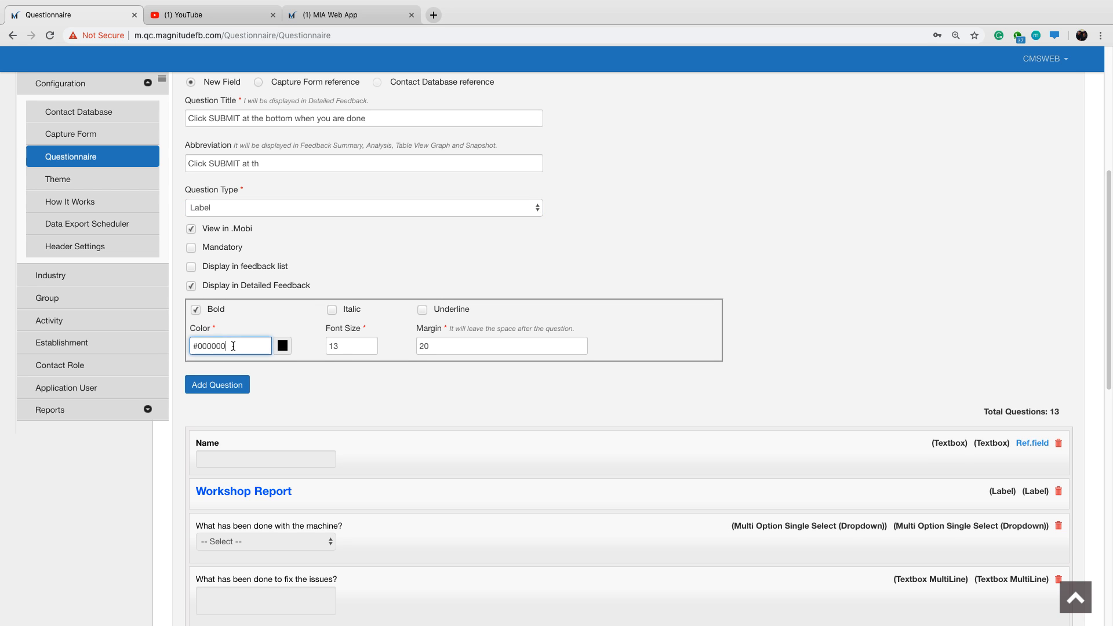
key(BackSpace)
key(BackSpace)
key(BackSpace)
key(BackSpace)
key(BackSpace)
text(55aff)
click(344, 342)
text(5)
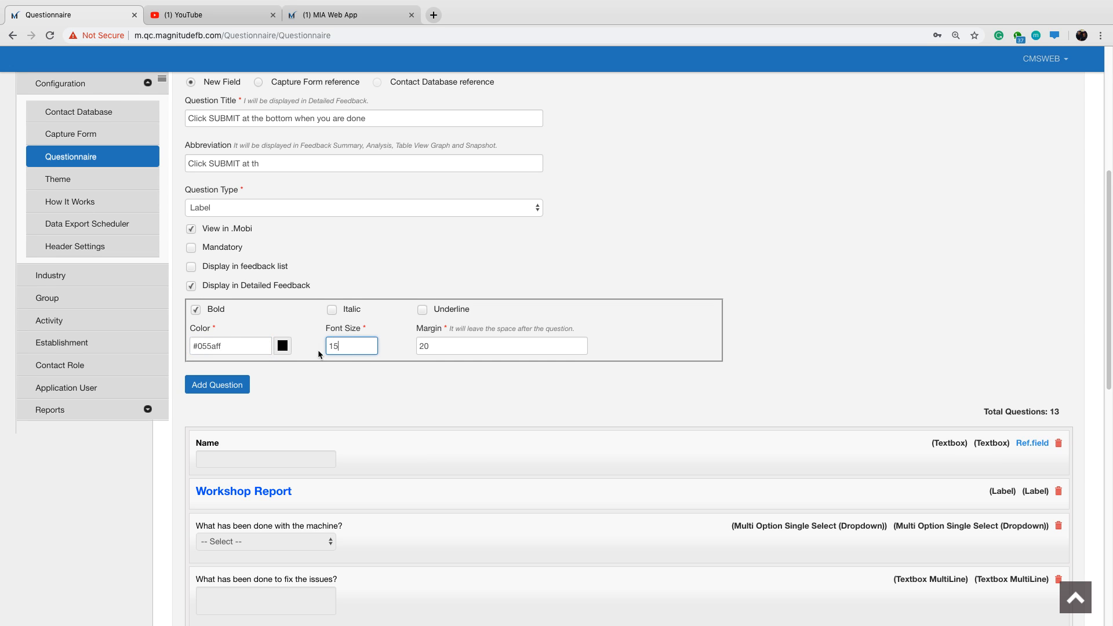
click(331, 310)
click(233, 387)
scroll(344, 394, down, 5)
scroll(345, 392, down, 5)
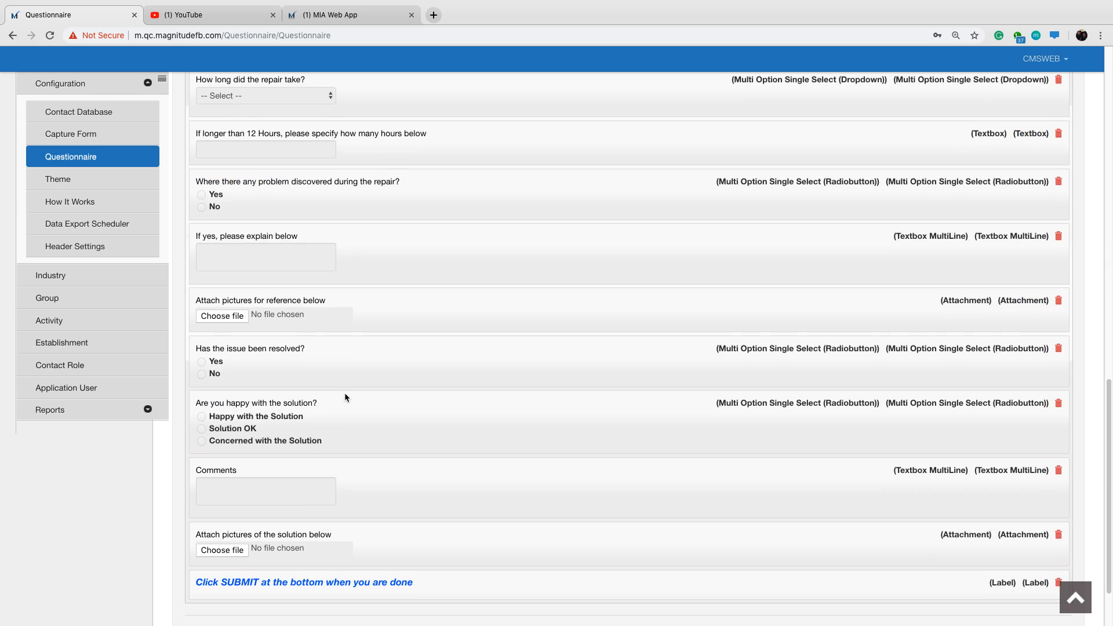
Submit the finished questionnaire form and acknowledge the confirmation.
scroll(399, 457, down, 2)
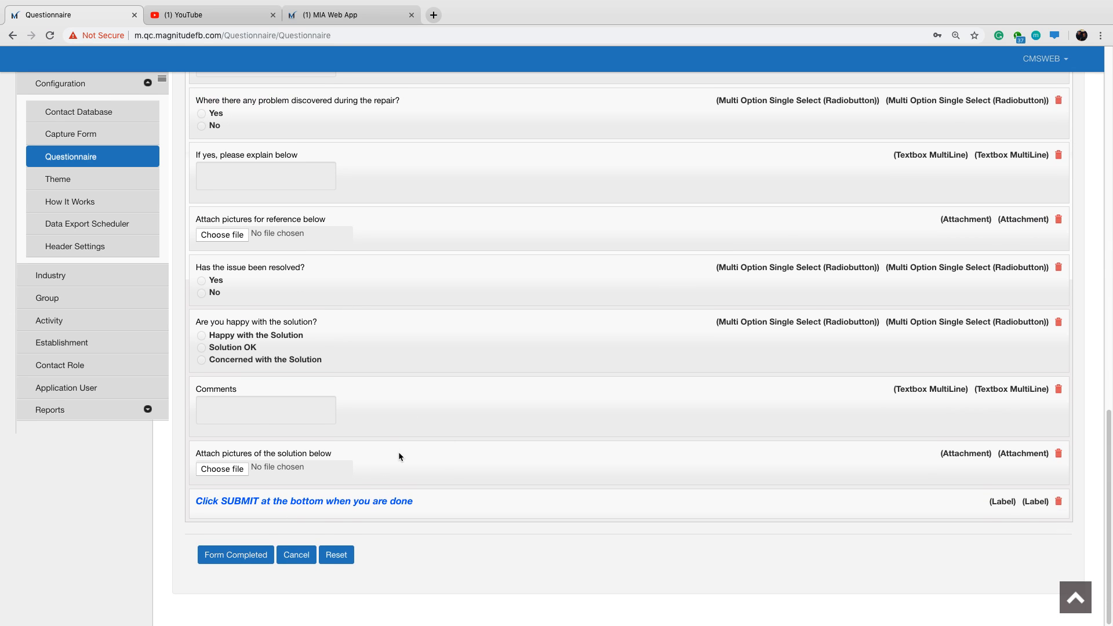
click(235, 560)
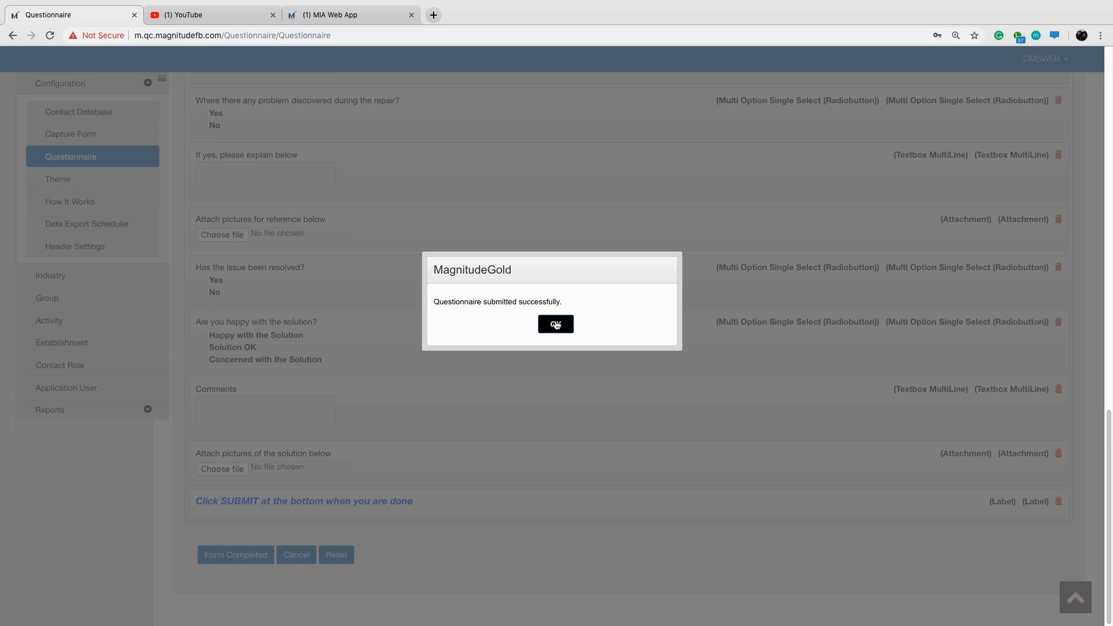
click(556, 322)
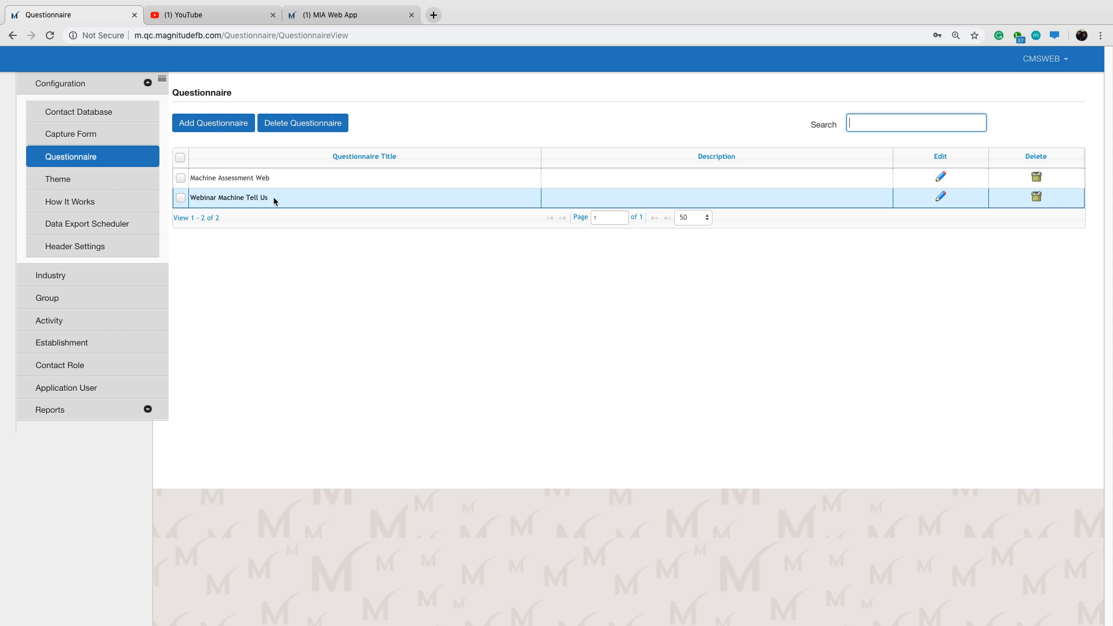
Review the Webinar theme and the "Webinar Machine How It Works" entry in the configuration.
click(96, 180)
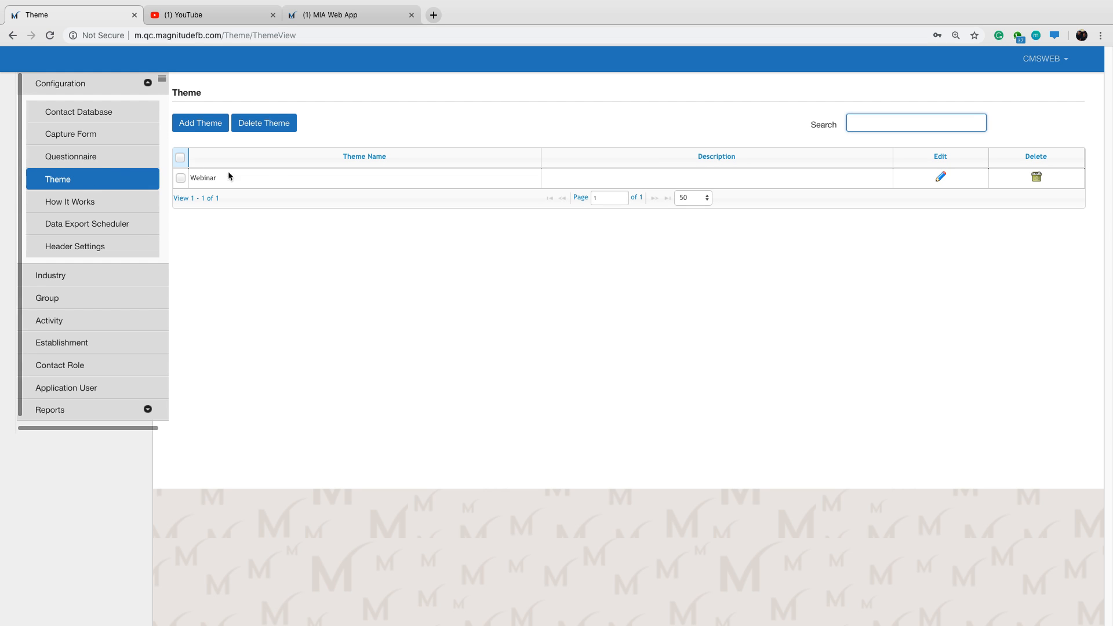
double_click(275, 179)
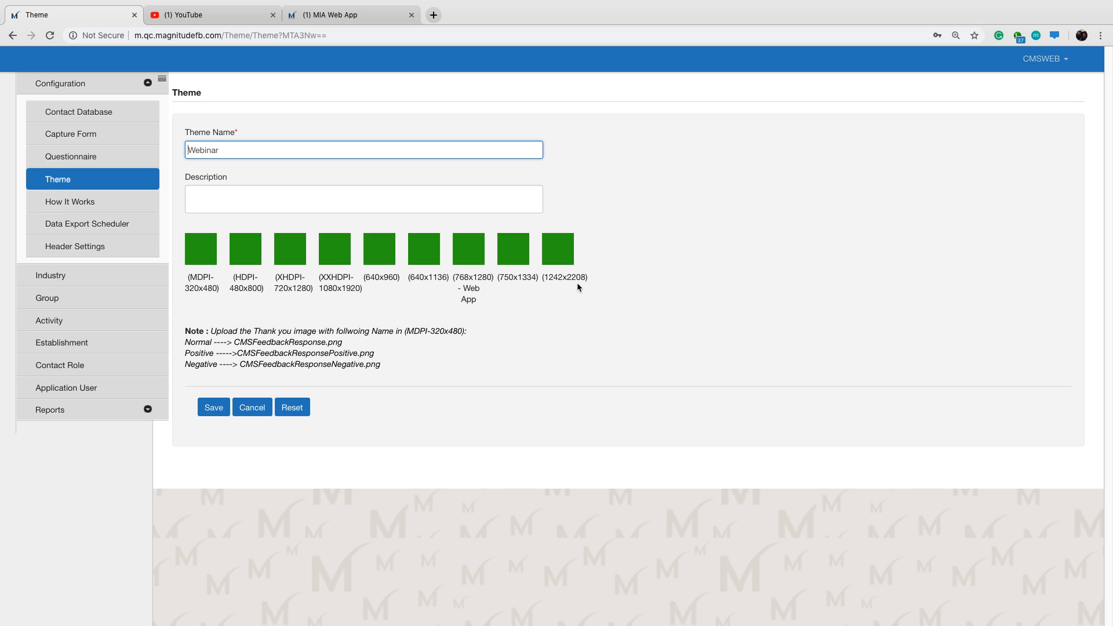
click(111, 207)
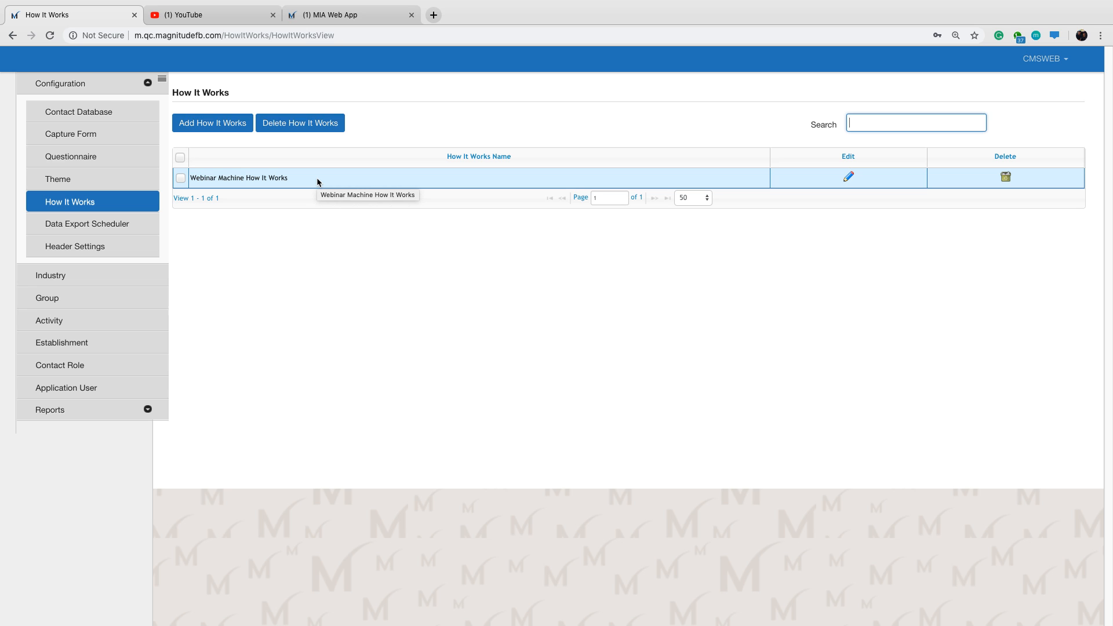
double_click(318, 182)
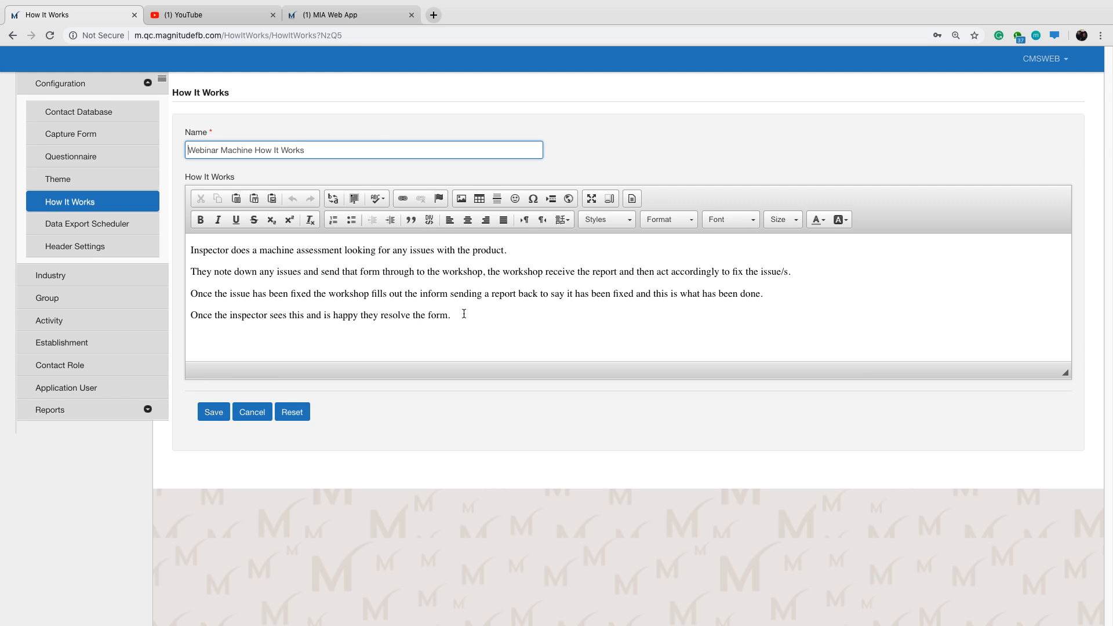
Compare the How It Works text with the answer to question 2 in the MIA Web App, and return to the CMS.
click(359, 19)
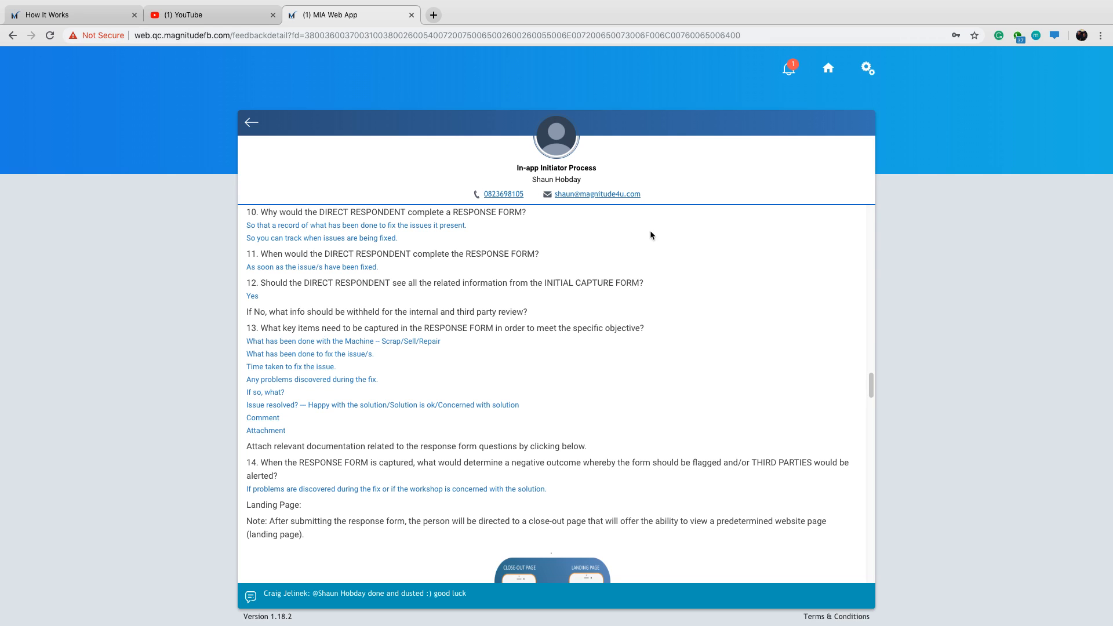
drag(873, 391, 870, 311)
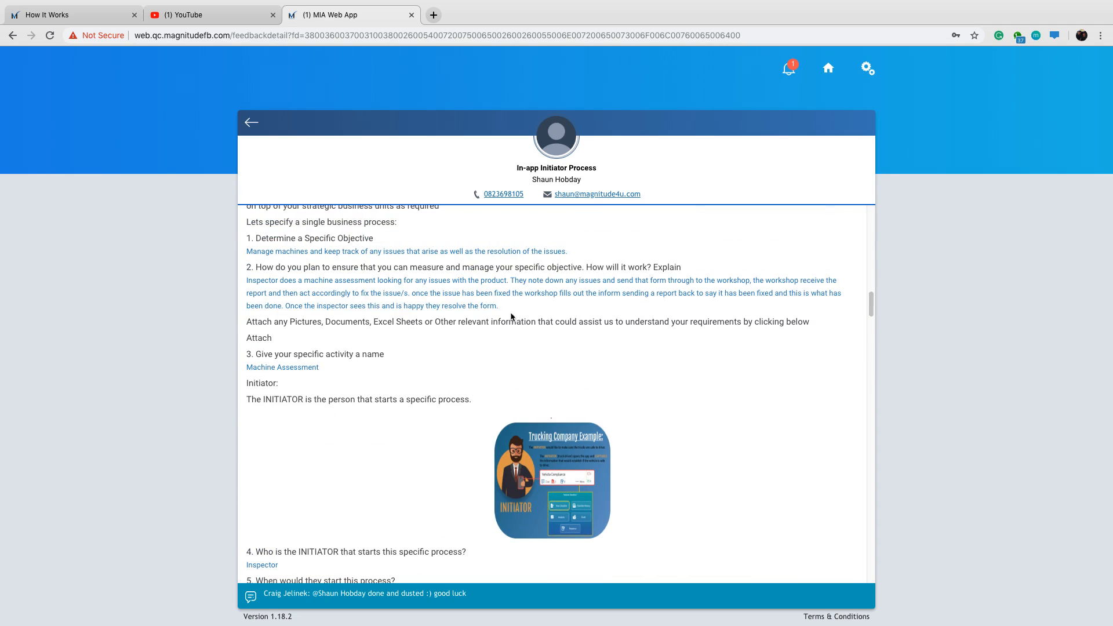
drag(509, 316, 247, 277)
click(732, 281)
click(78, 18)
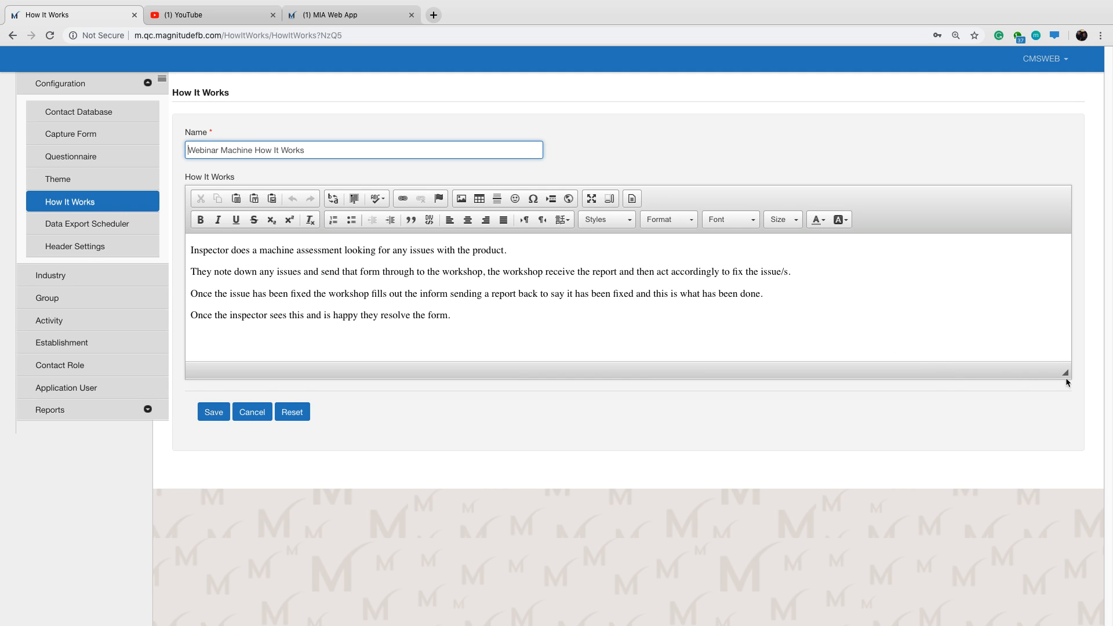
drag(1067, 378, 1029, 369)
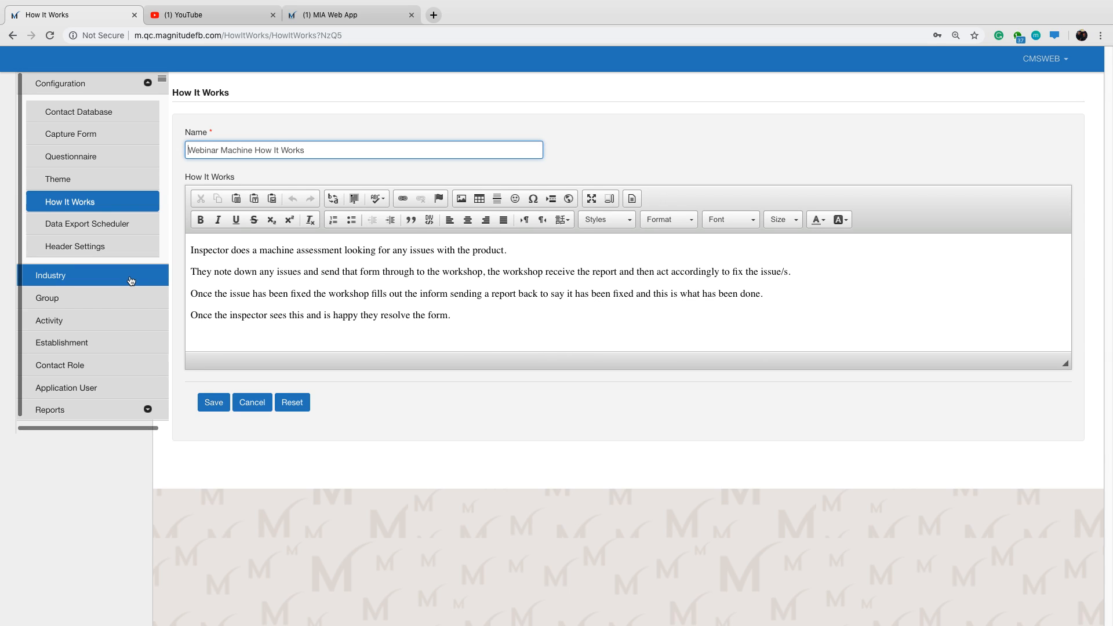
Add and save an industry named "Construction Web".
click(148, 84)
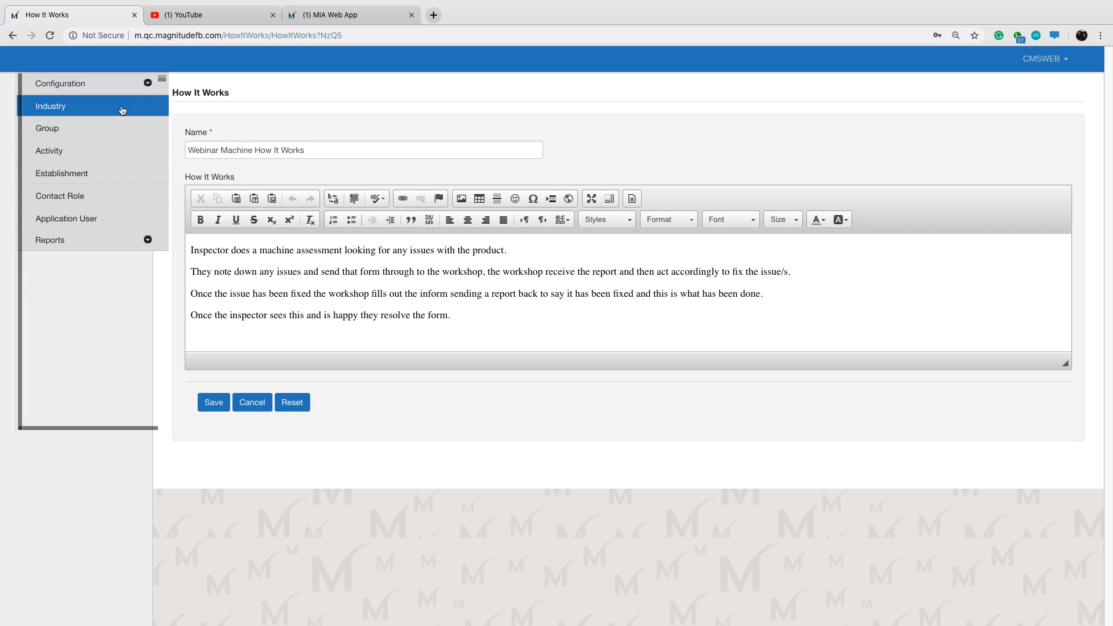
click(122, 109)
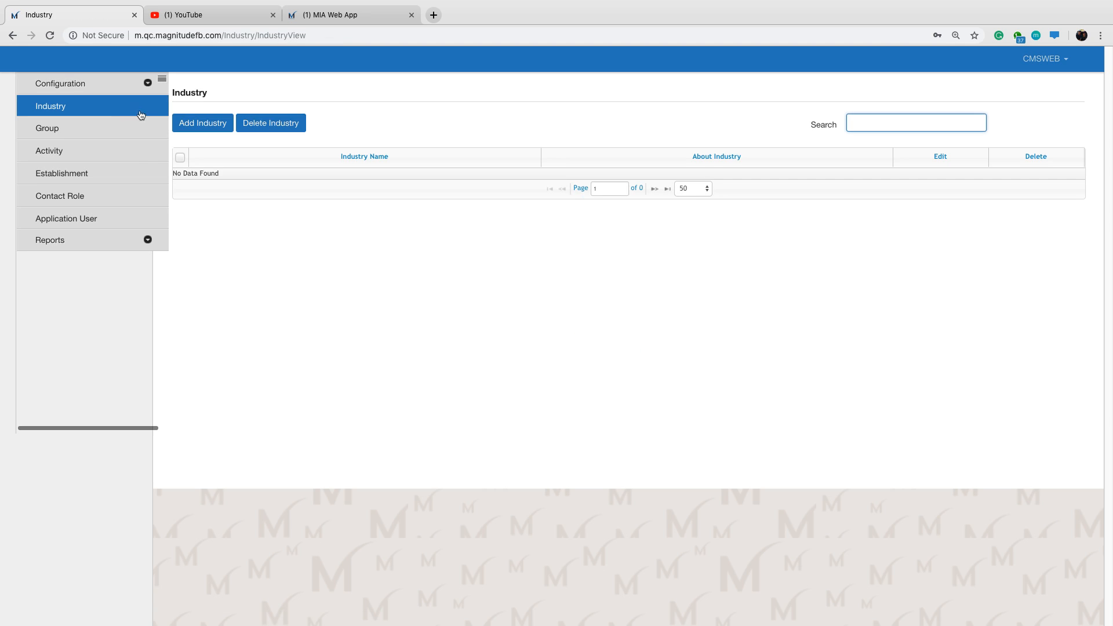
click(207, 129)
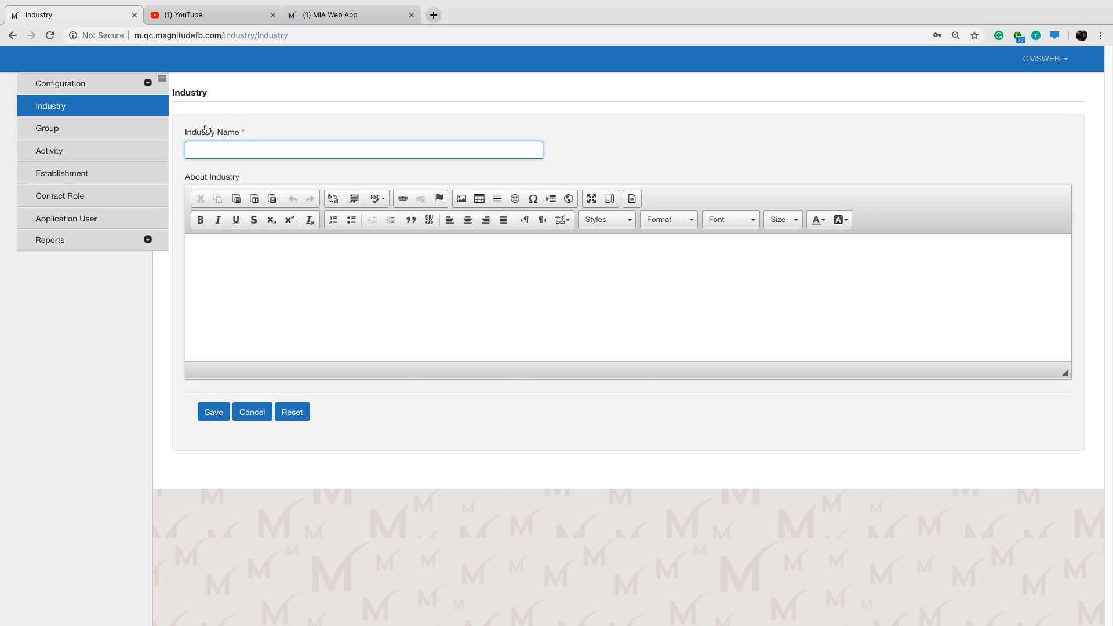
text(Construction Web)
click(213, 415)
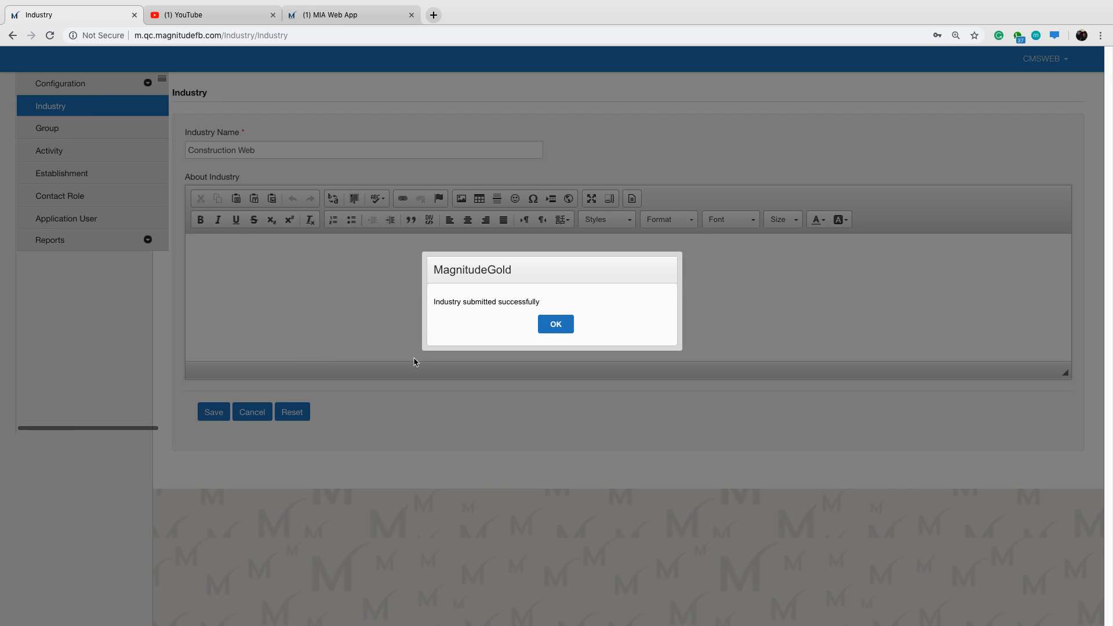
click(556, 325)
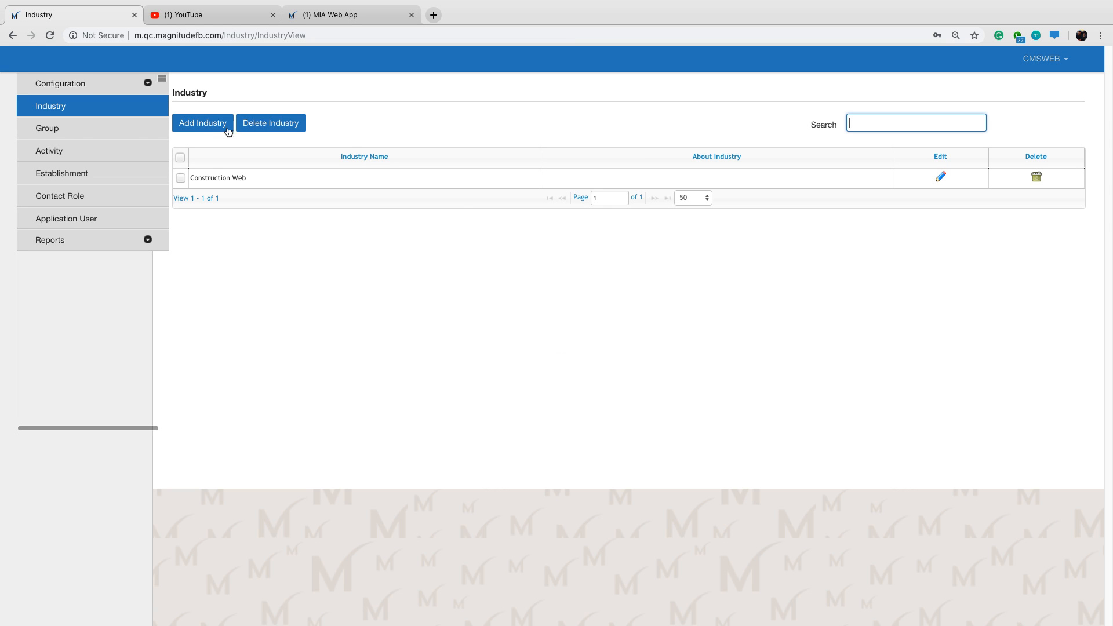
Start a new group named "Construction Web" with Construction Web as both its industry and its contact database.
click(93, 129)
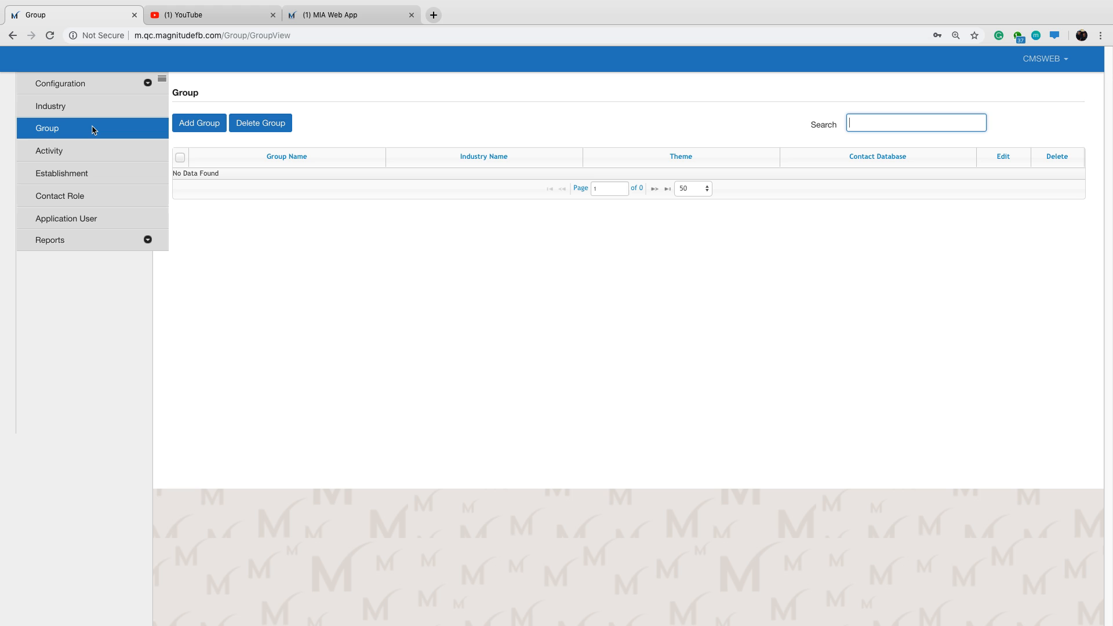
click(213, 129)
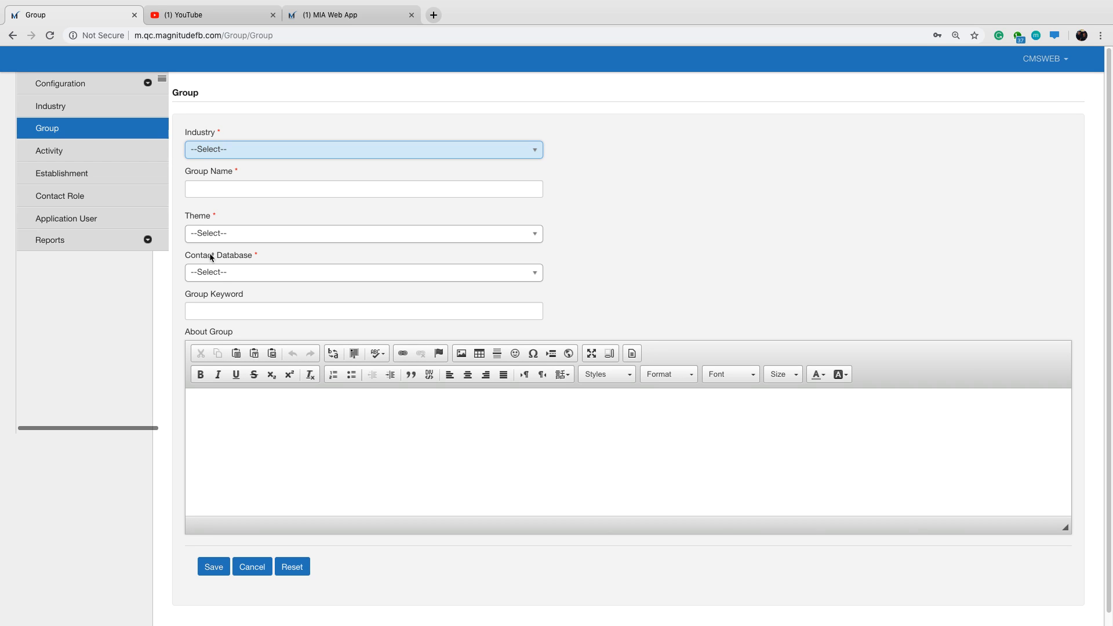
click(228, 272)
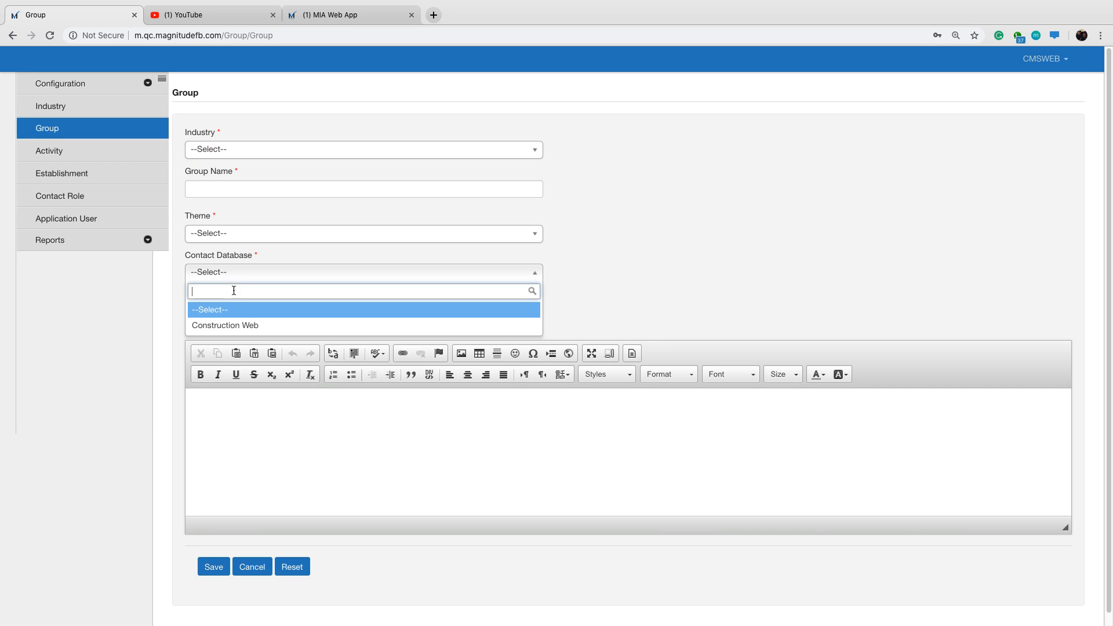
click(241, 324)
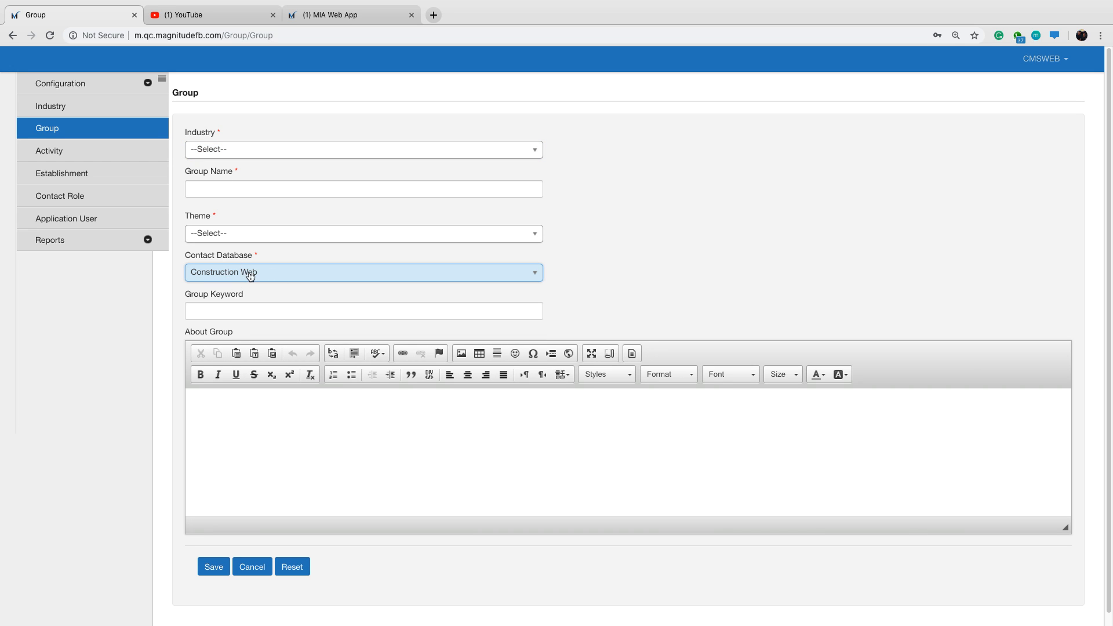
click(218, 150)
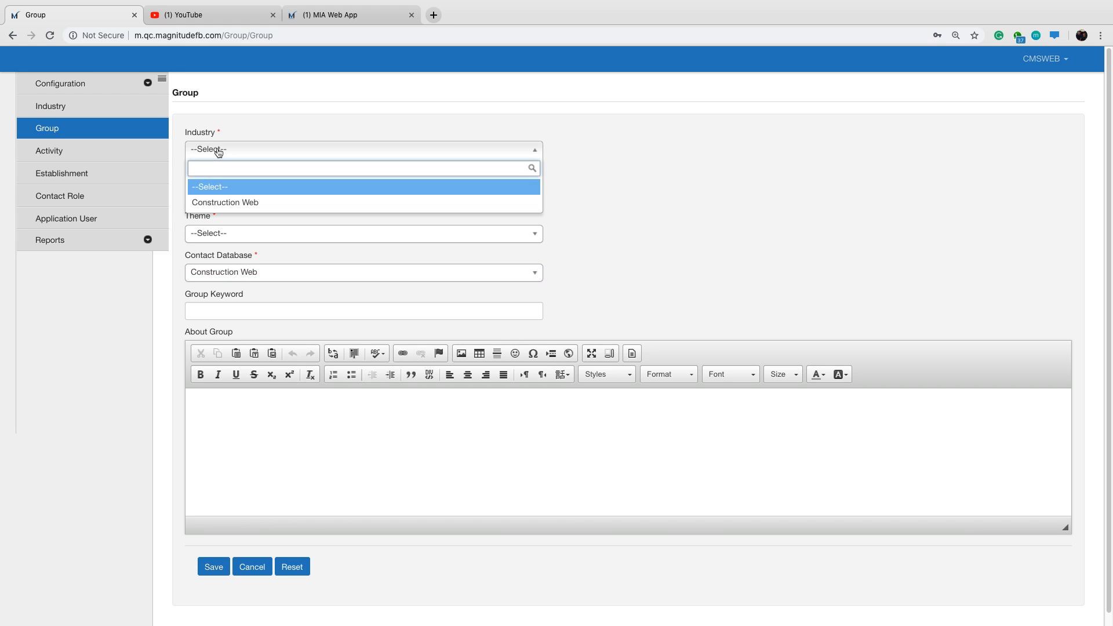
click(220, 203)
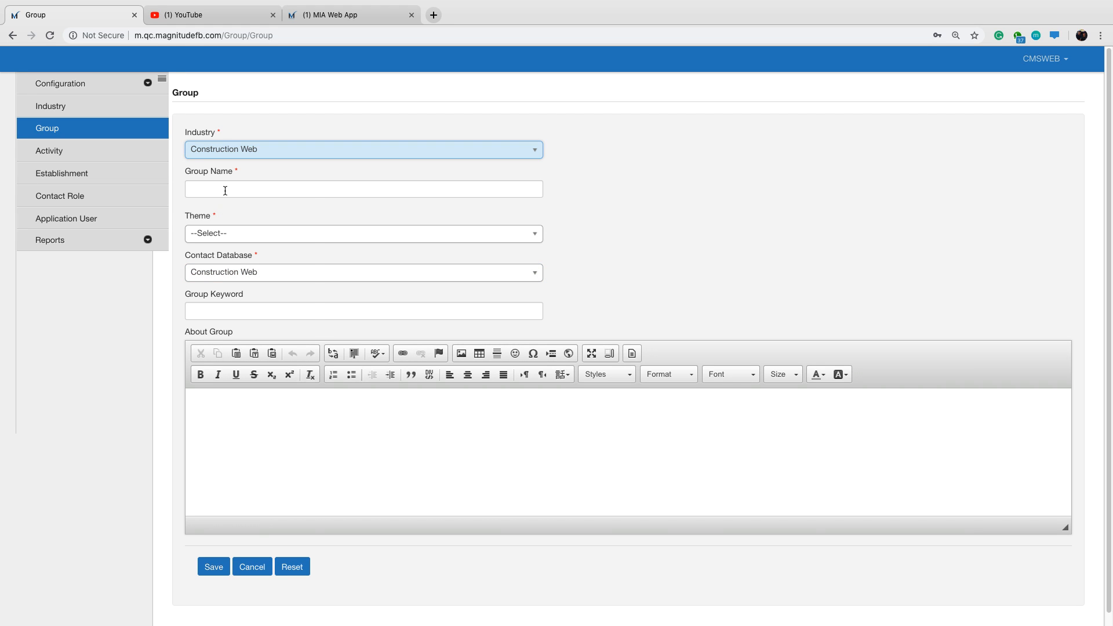
click(225, 190)
text(Constructio)
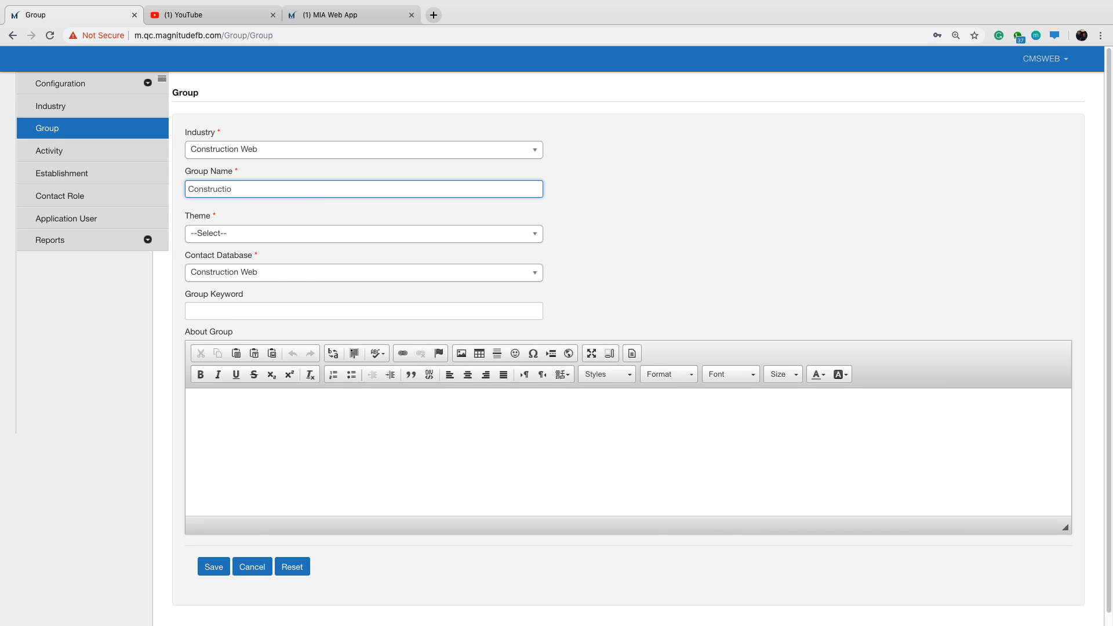
text(n Web)
Assign the Webinar theme to the new group, save it and acknowledge the confirmation.
click(232, 235)
click(228, 287)
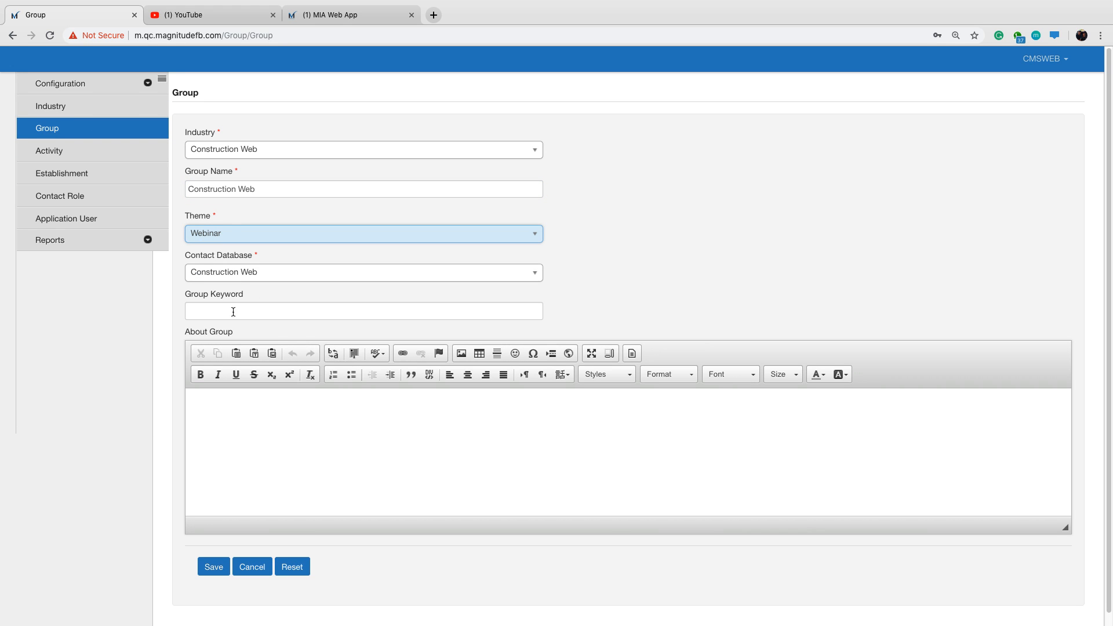
scroll(276, 351, down, 1)
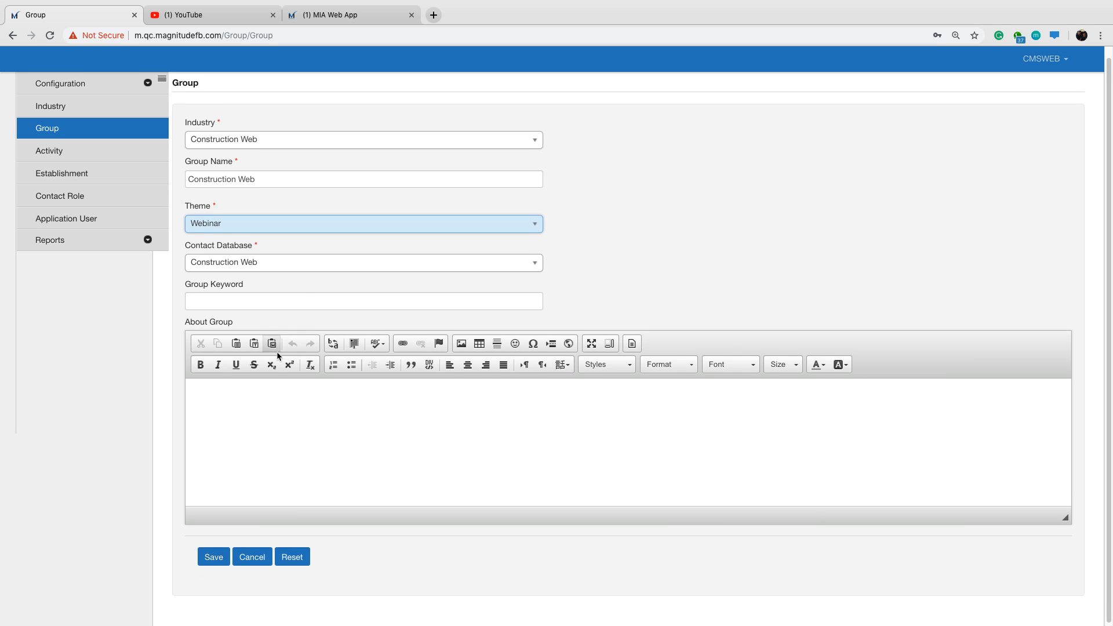
click(224, 554)
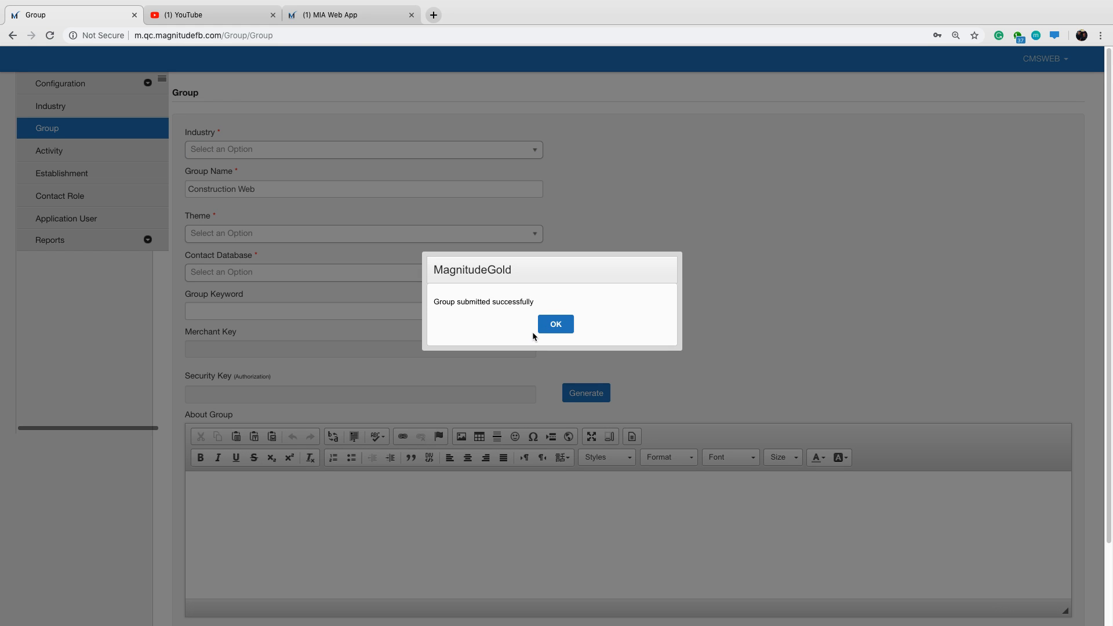
click(566, 323)
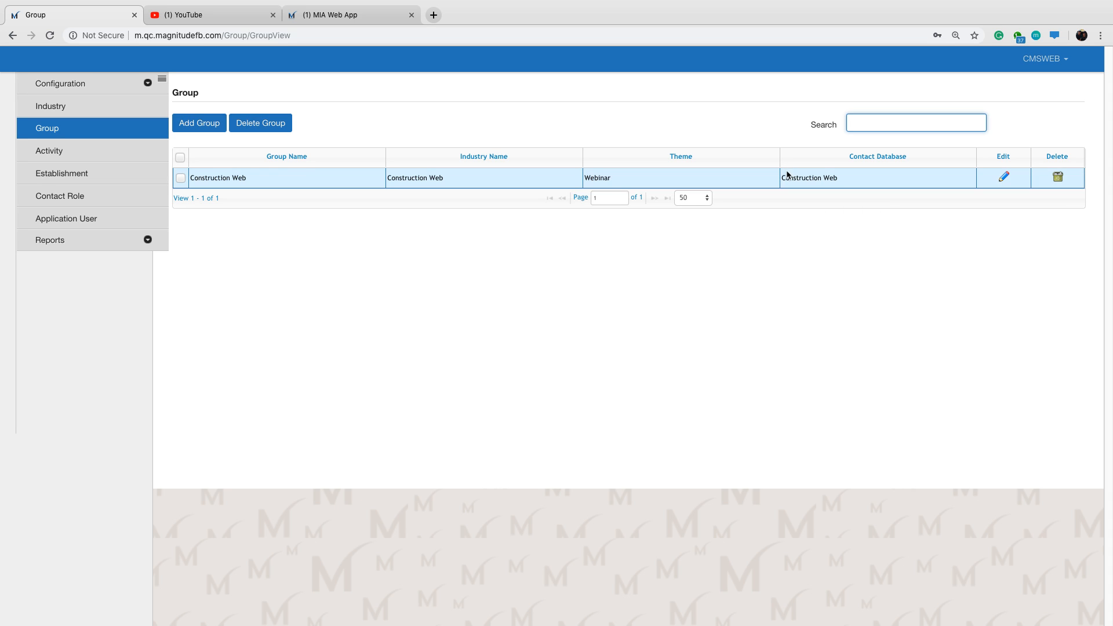
Start a new activity named "Machine Assessment" in the Construction Web group.
click(76, 153)
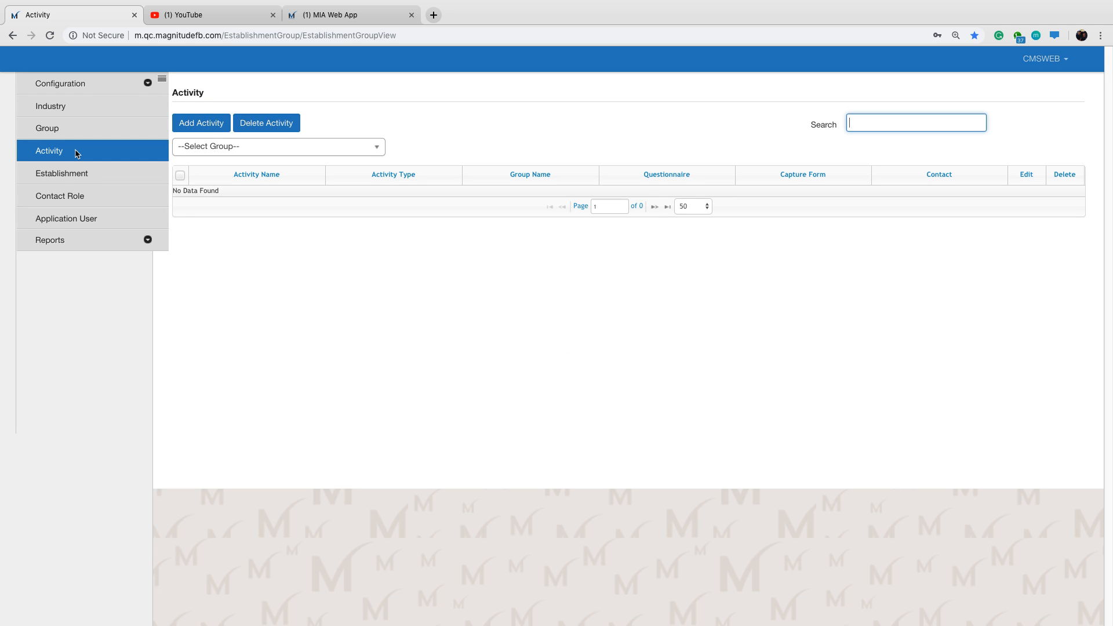
click(215, 125)
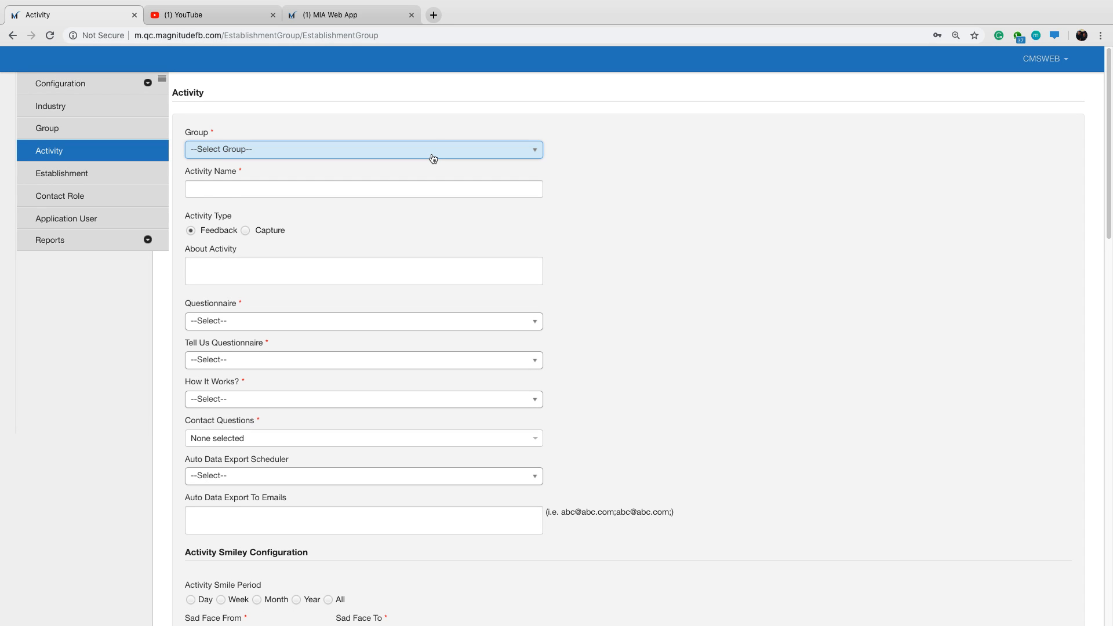
click(433, 157)
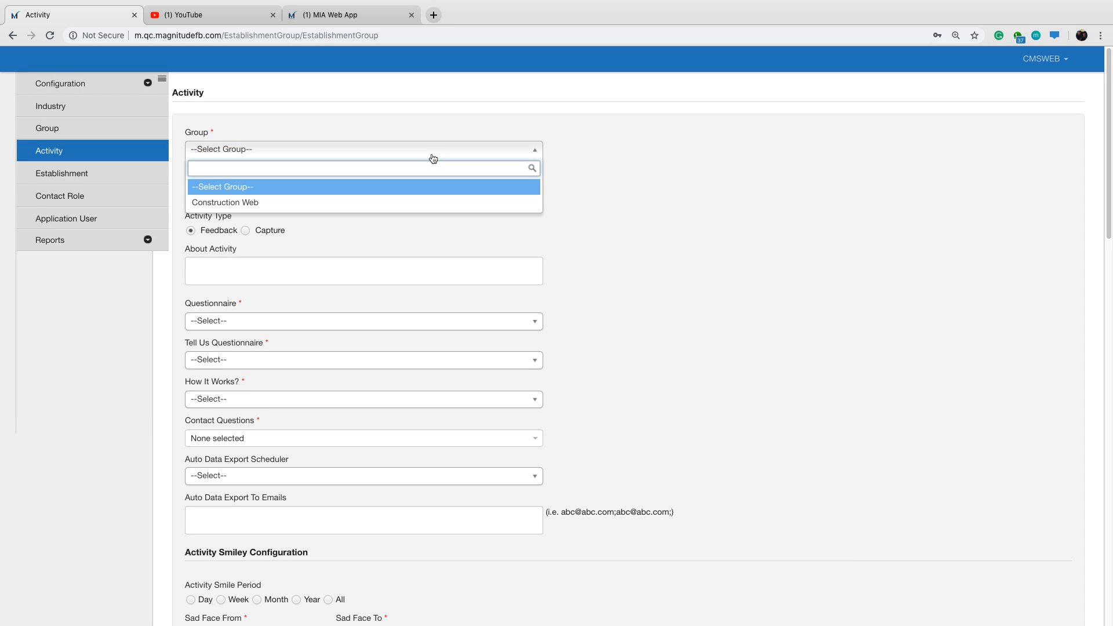
click(422, 203)
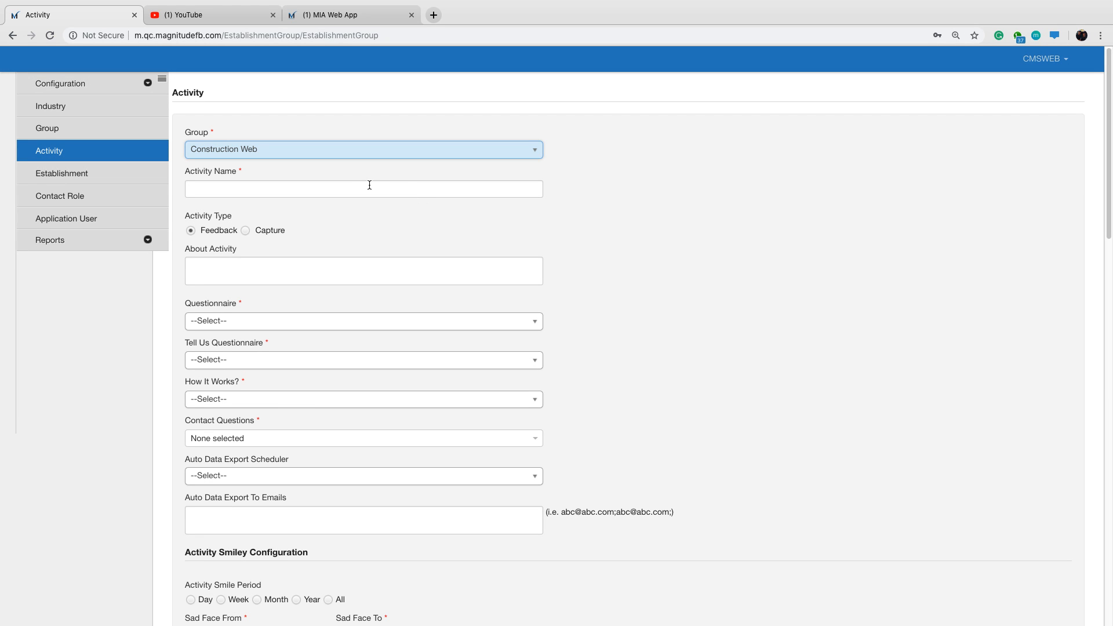
click(227, 190)
text(Machine )
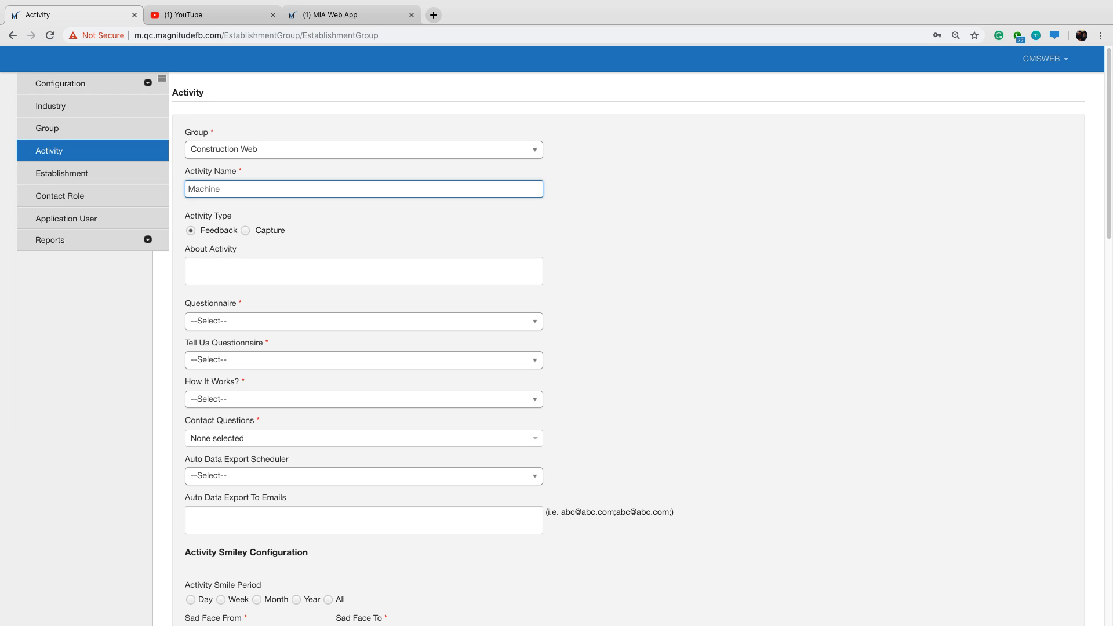
text(Assessment)
Set the Machine Assessment activity's type to Capture, checking it against the configuration entries.
drag(184, 217, 229, 217)
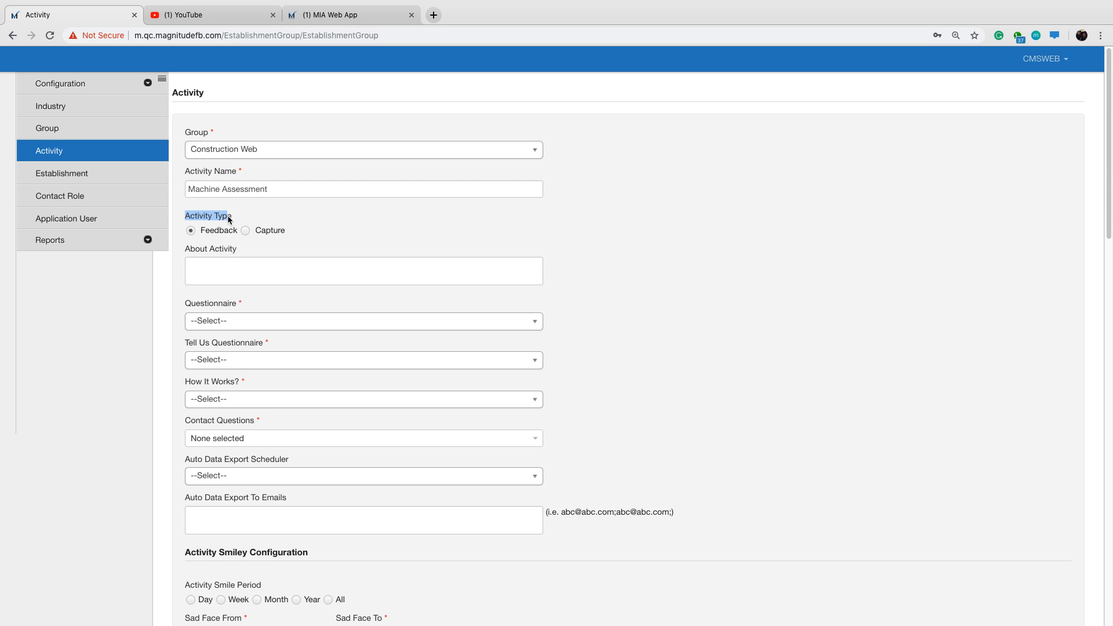
click(236, 219)
click(92, 85)
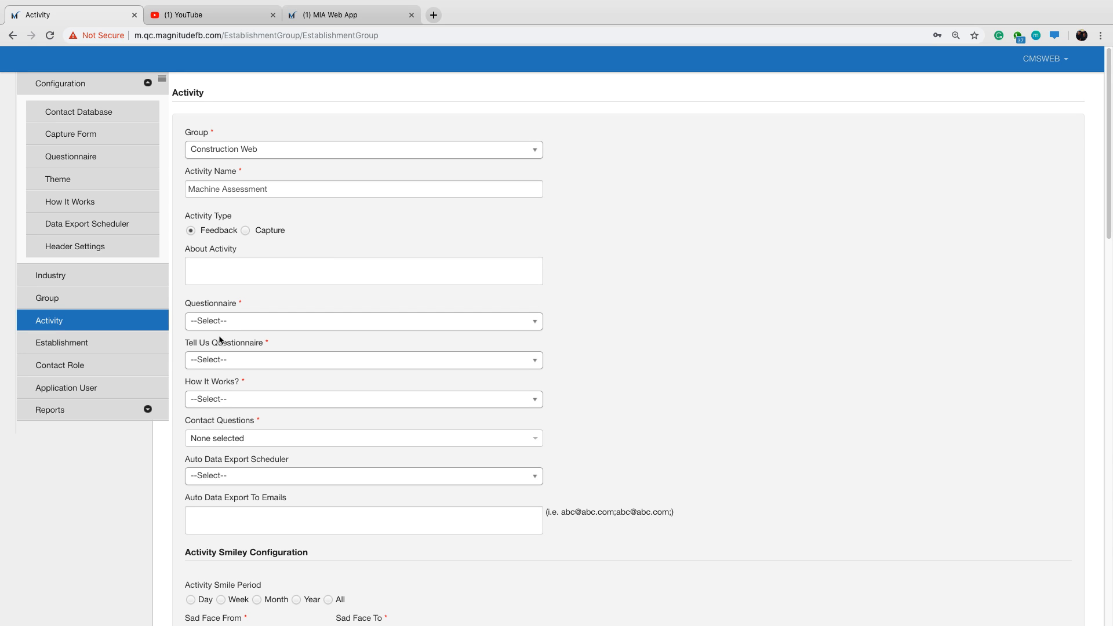
click(245, 231)
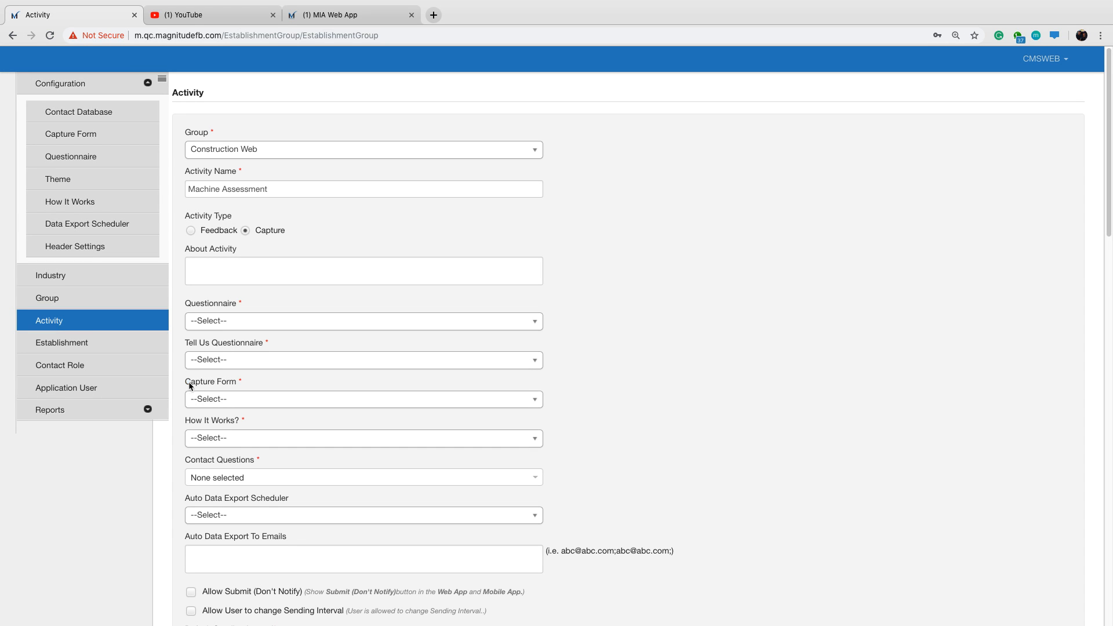
drag(189, 387, 235, 386)
click(589, 382)
Choose Machine Assessment Web as the activity's questionnaire and Webinar Machine Tell Us as its Tell Us questionnaire.
click(315, 323)
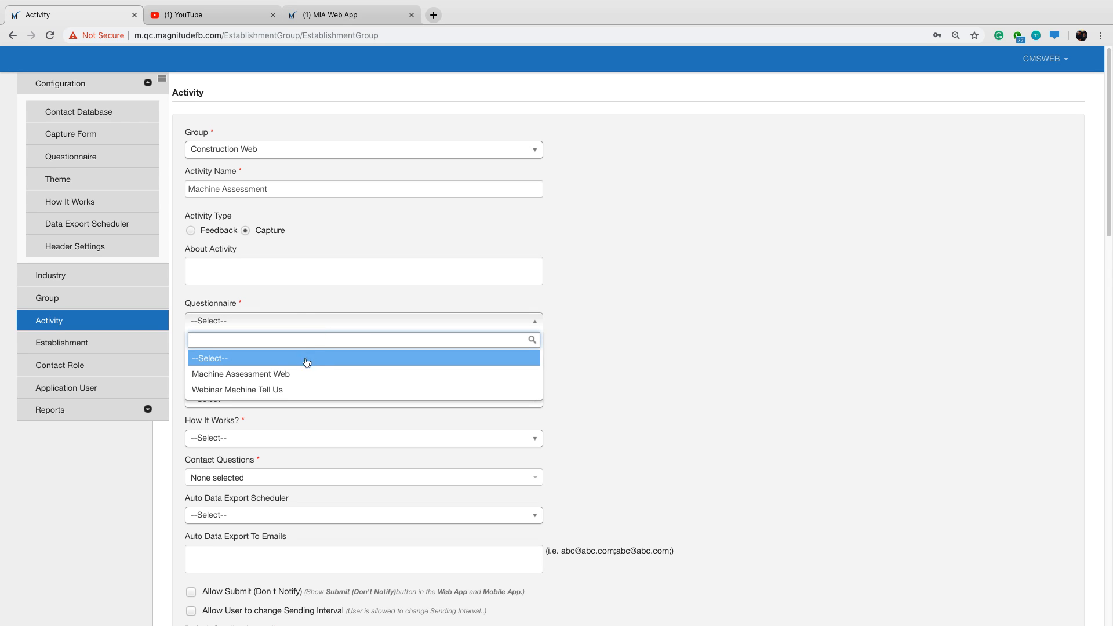
click(296, 374)
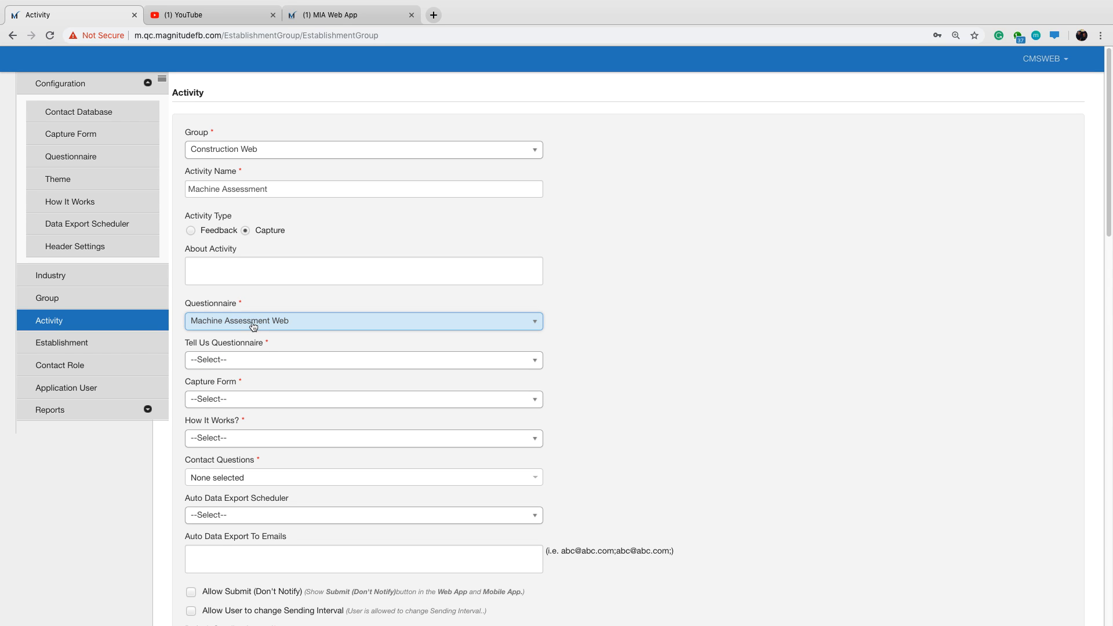
click(351, 359)
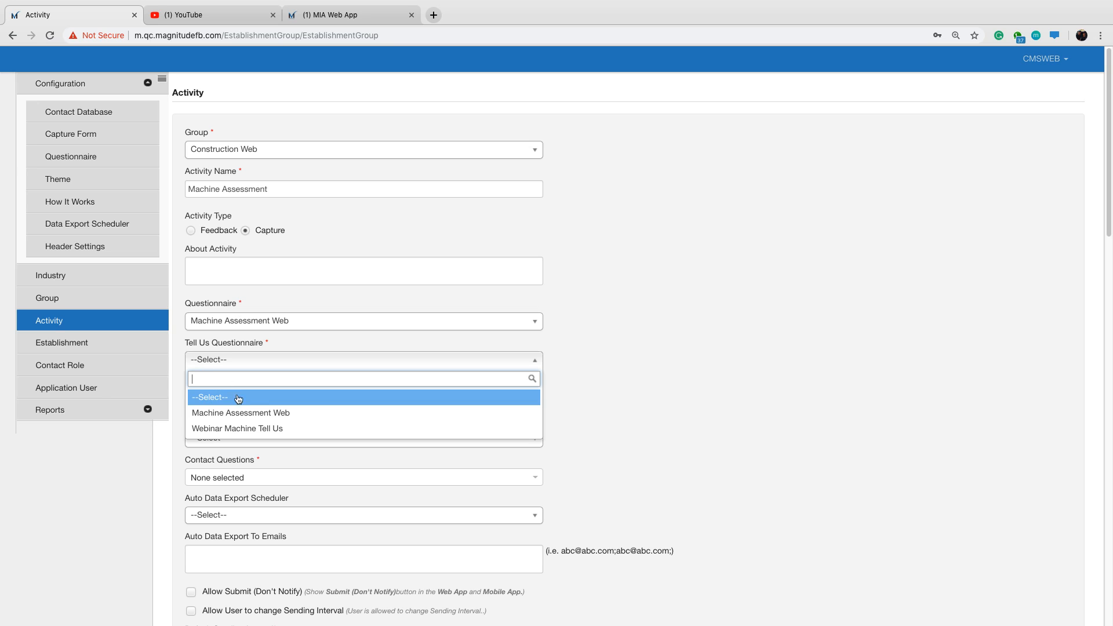
click(256, 427)
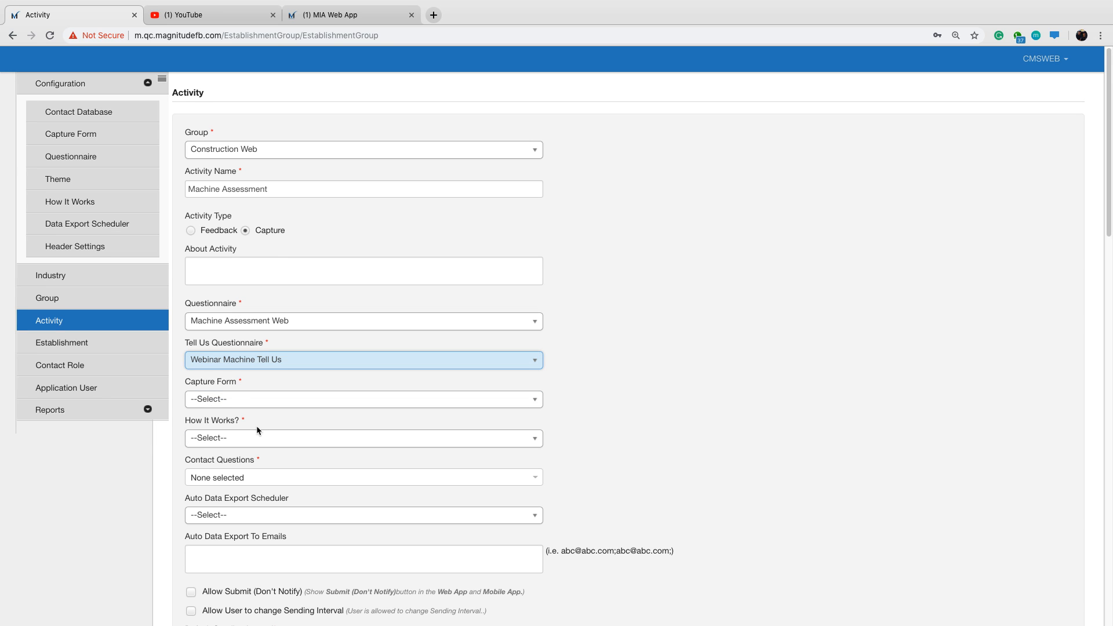
Set the activity's capture form to Machine Assessment Web and its How It Works entry to Webinar Machine How It Works.
click(226, 402)
click(240, 453)
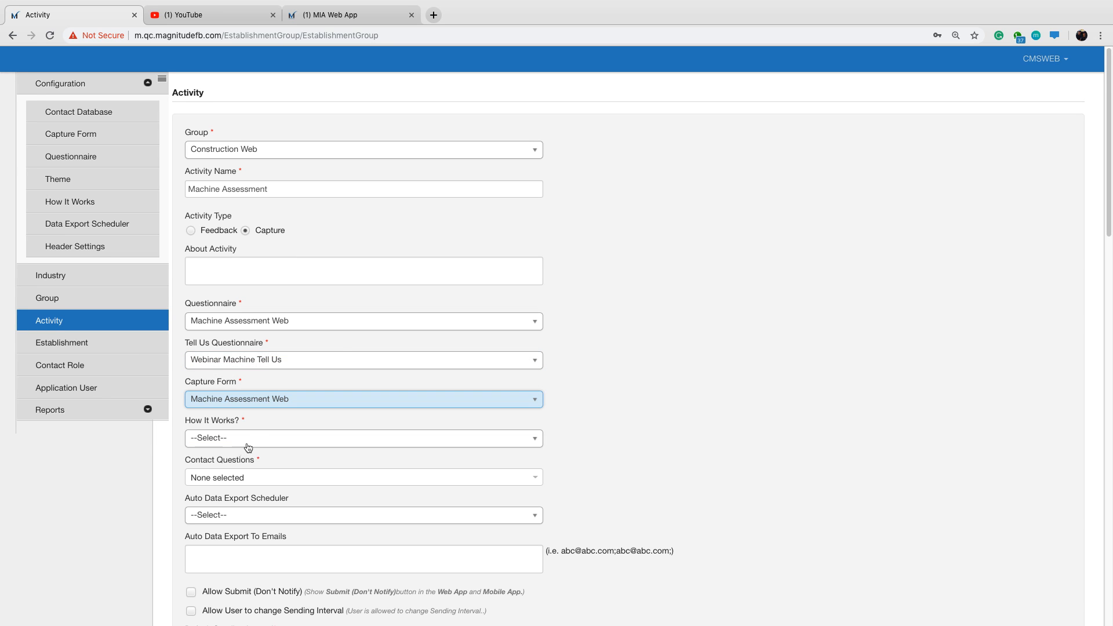
scroll(352, 346, down, 1)
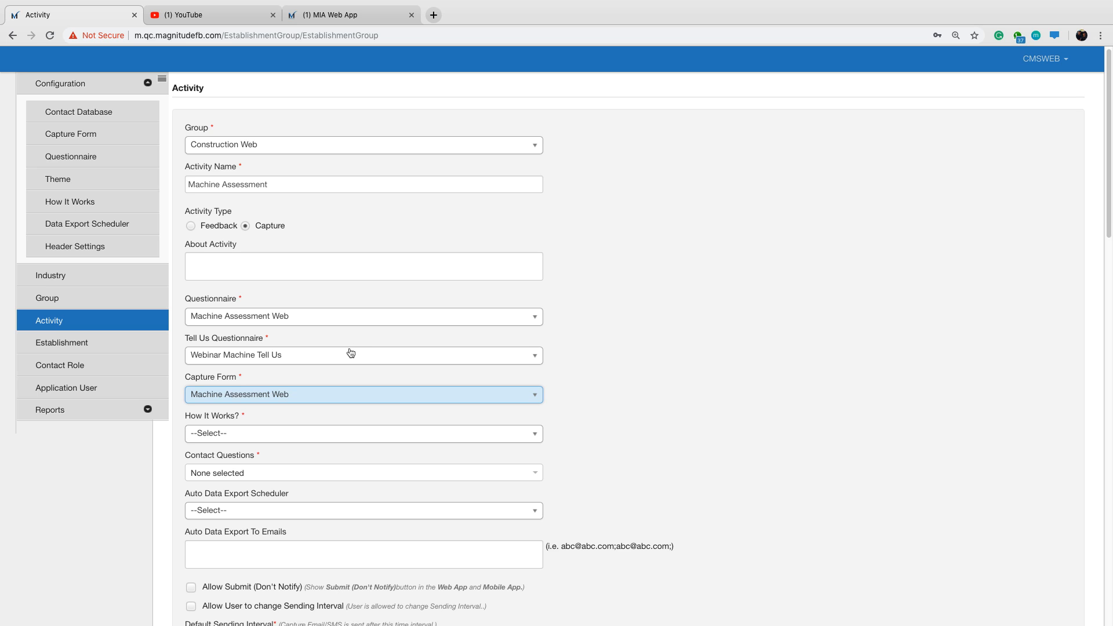
click(265, 432)
click(275, 482)
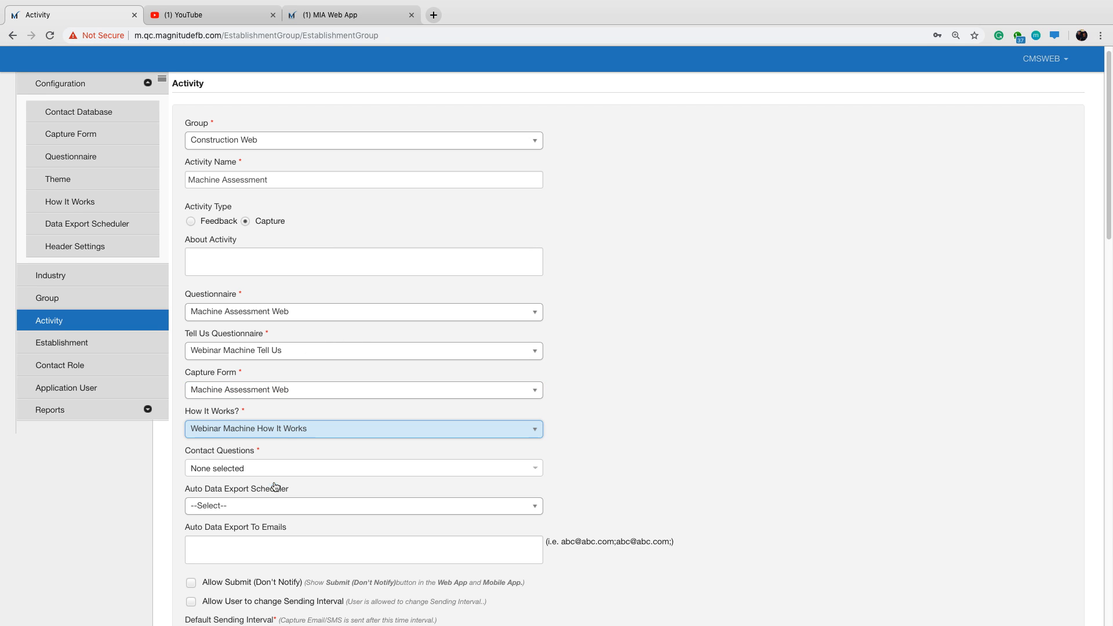
Include all available contact questions in the Machine Assessment activity.
scroll(278, 374, down, 2)
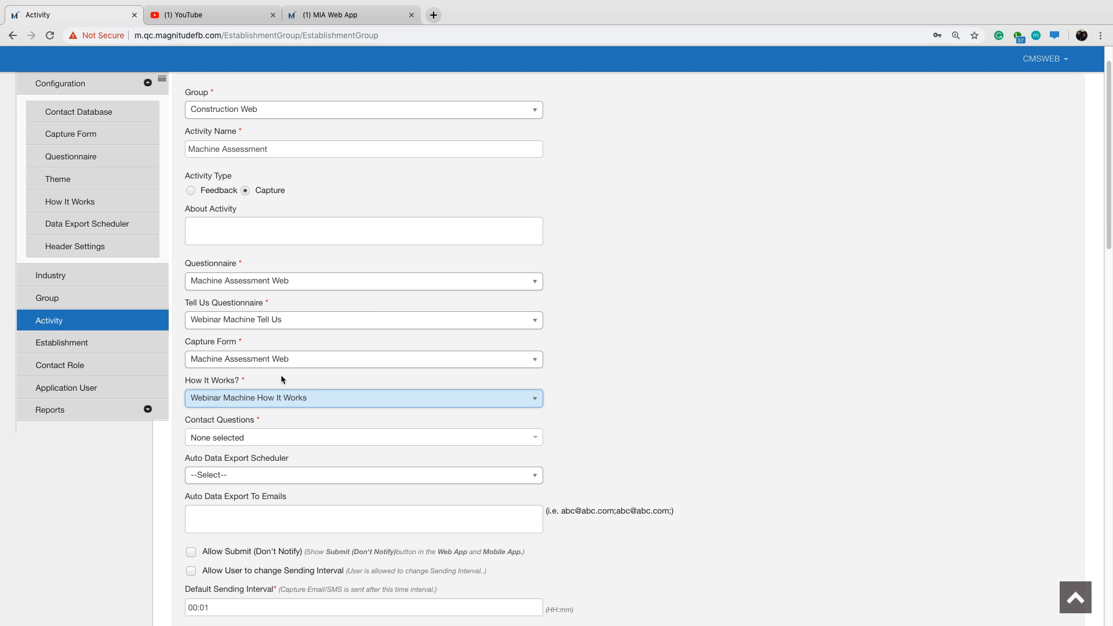
click(273, 441)
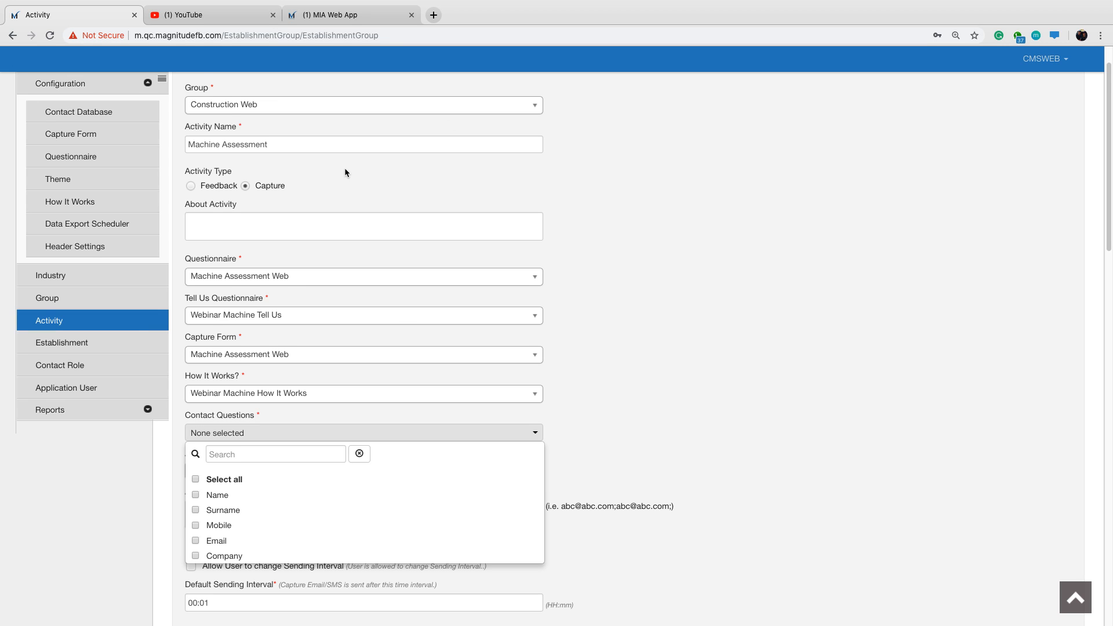
scroll(344, 169, up, 1)
click(268, 151)
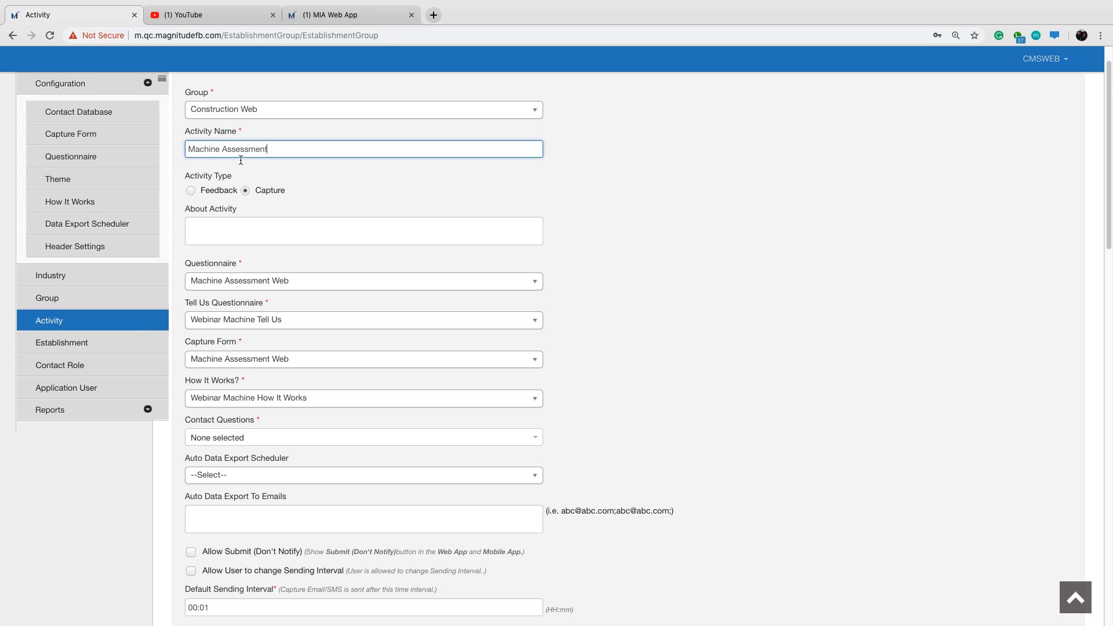
click(225, 441)
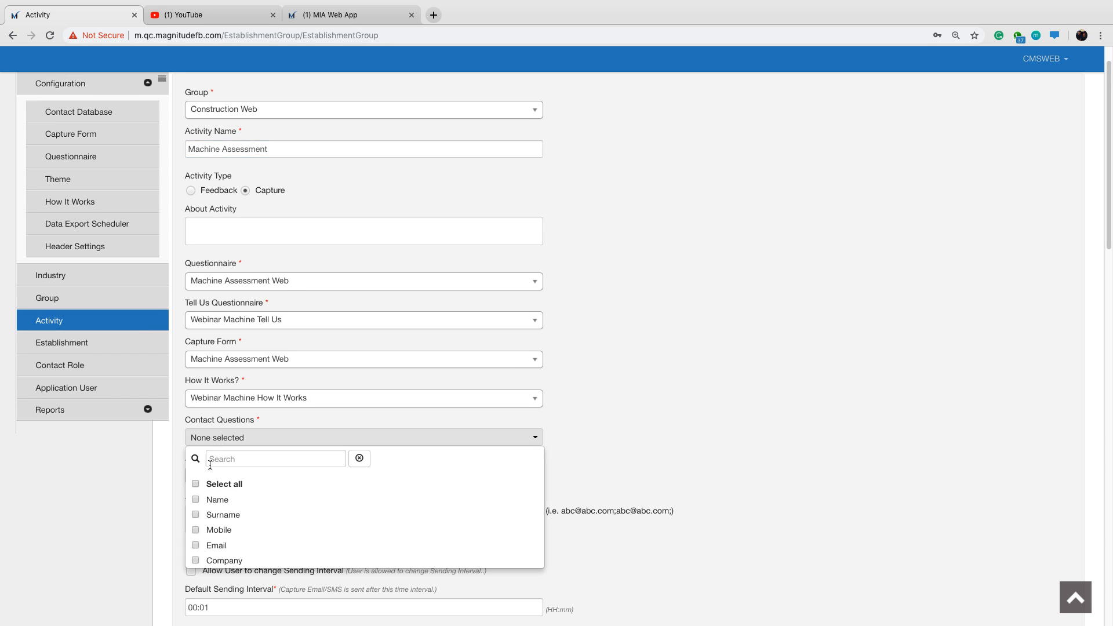
click(199, 486)
click(679, 361)
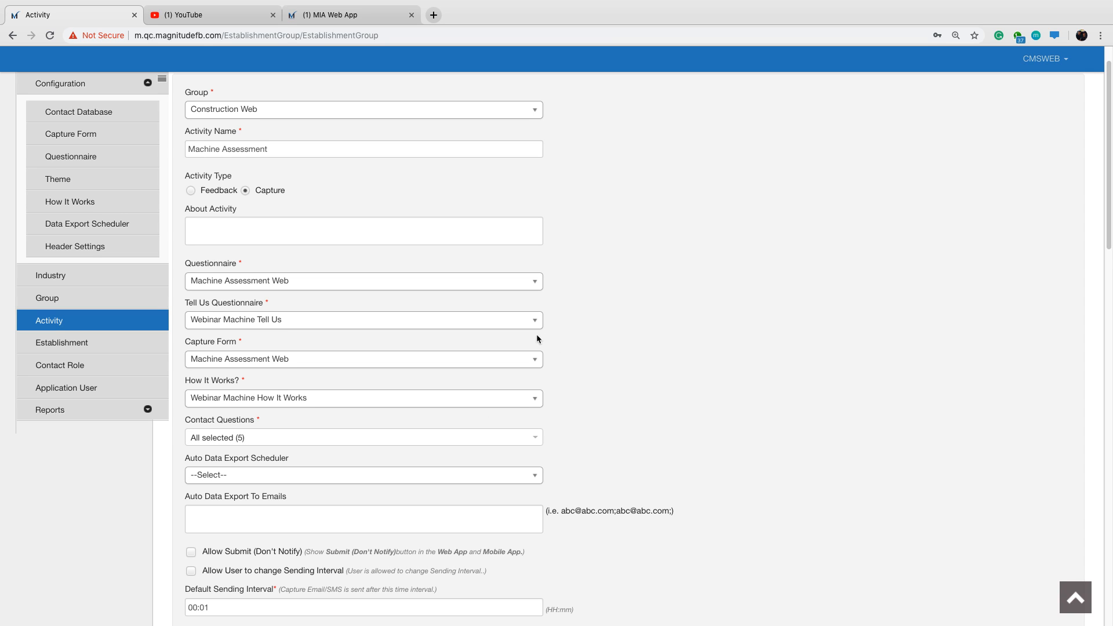
Set the Machine Assessment activity's smiley to display on both the feedback and the capture form.
scroll(531, 332, down, 1)
scroll(543, 335, down, 3)
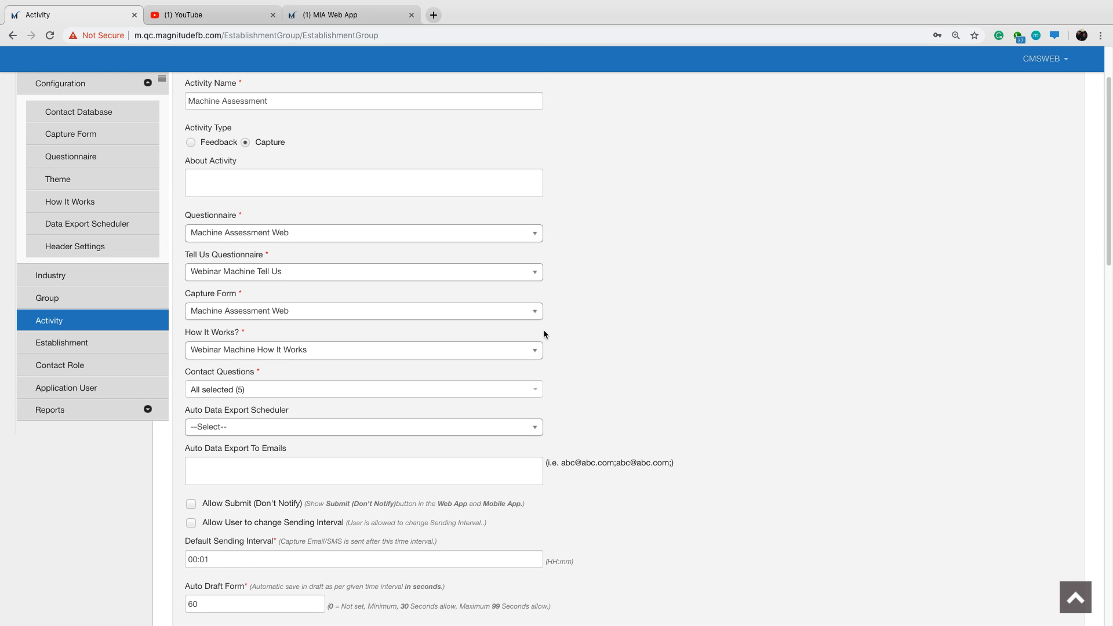
scroll(544, 331, down, 5)
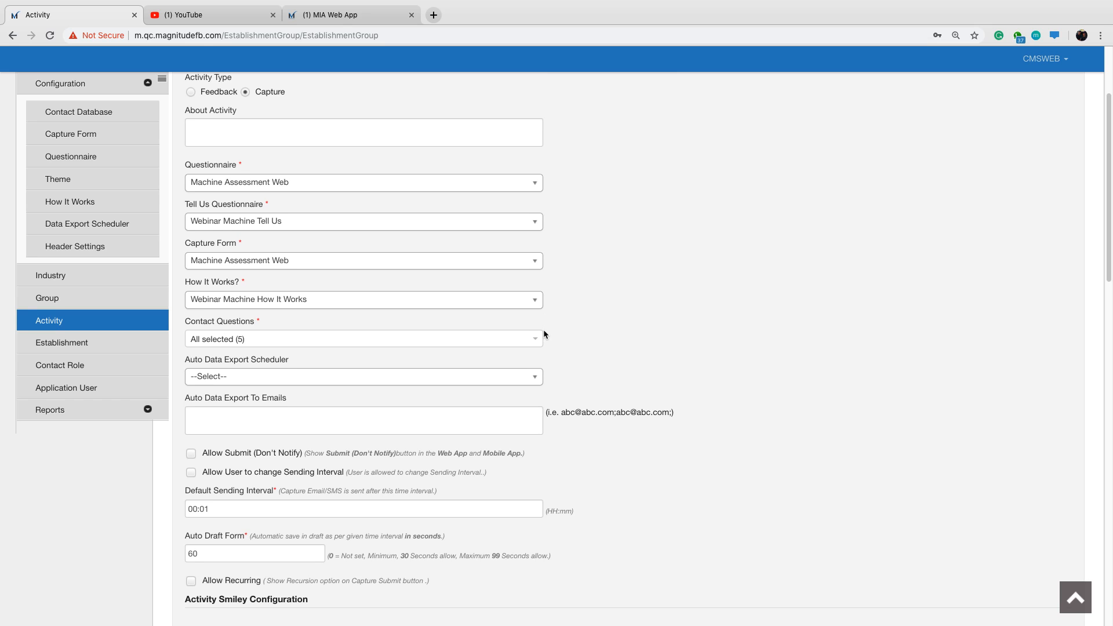
scroll(544, 332, down, 6)
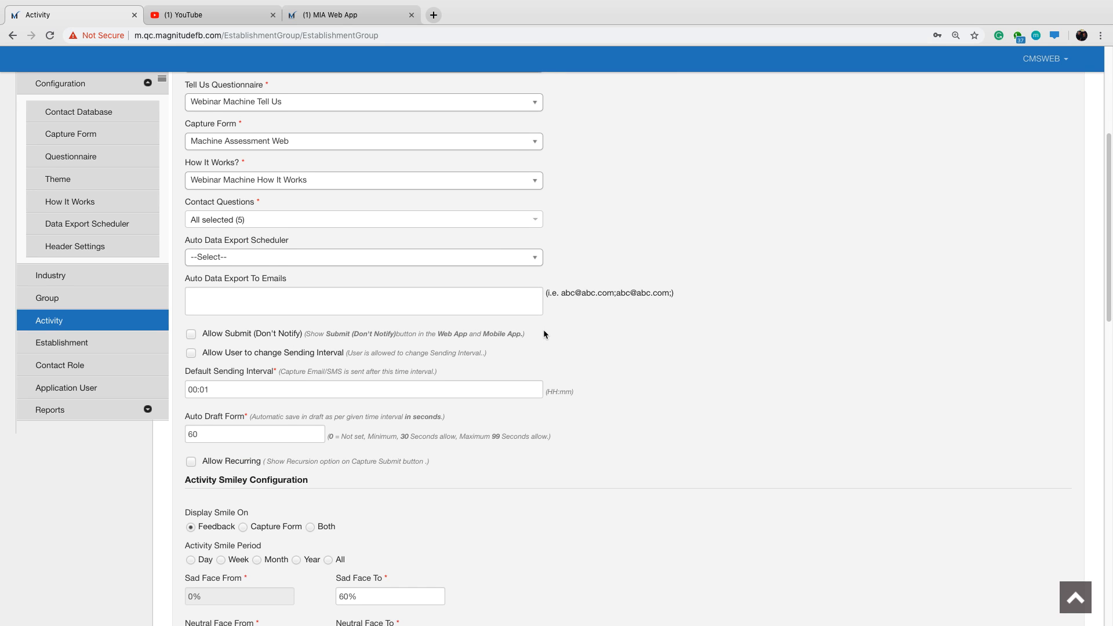
scroll(544, 335, down, 1)
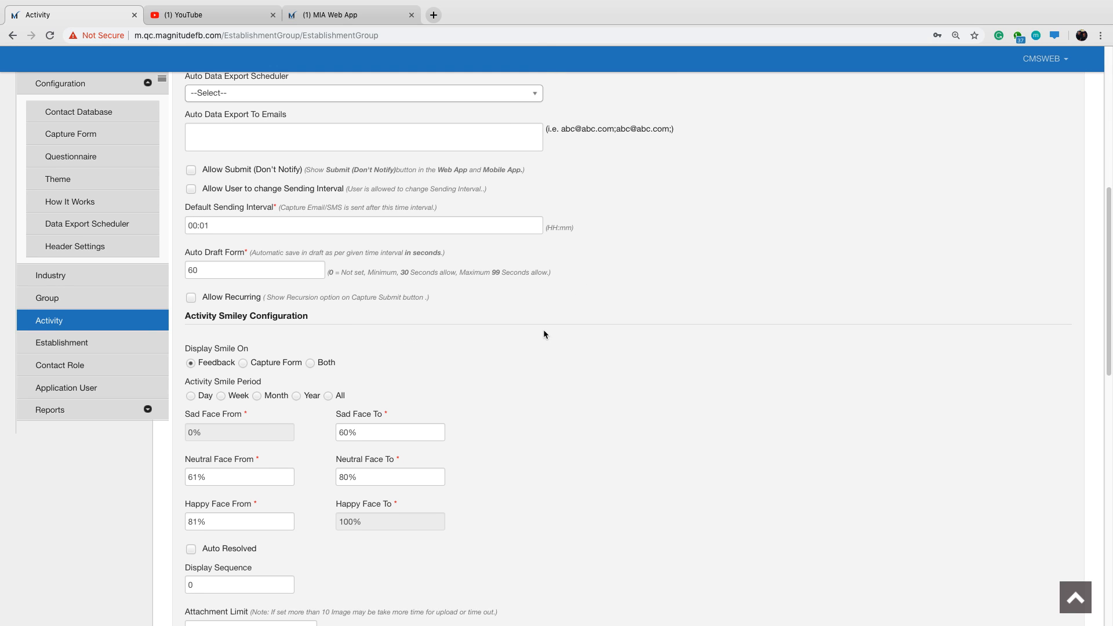
drag(190, 352, 268, 347)
click(579, 353)
Set the activity's attachment limit to 15.
scroll(579, 353, down, 2)
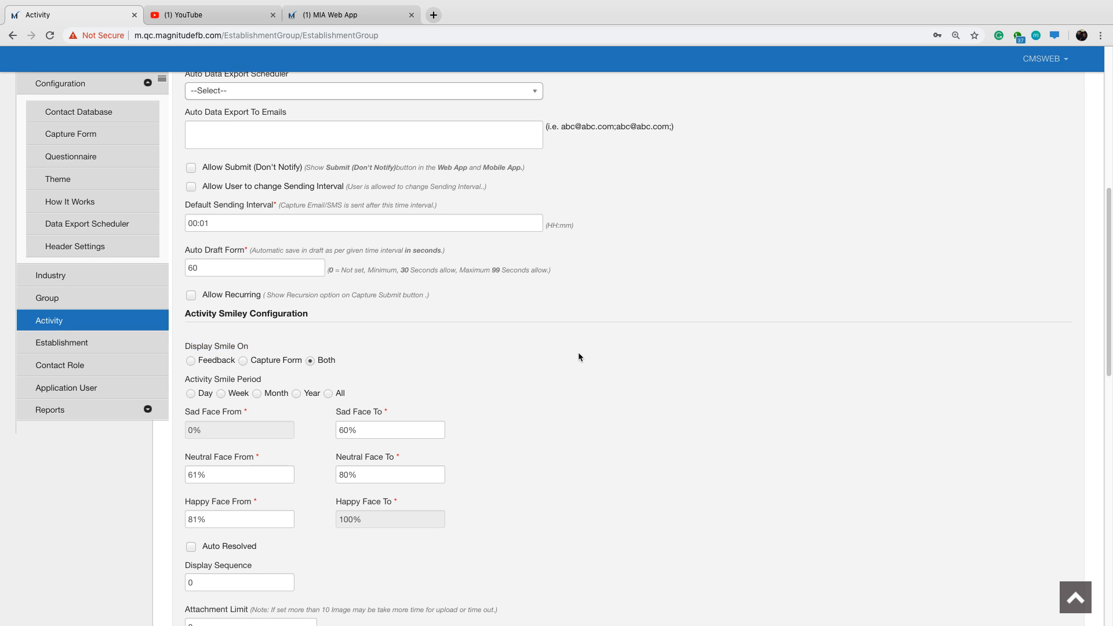
scroll(579, 355, down, 8)
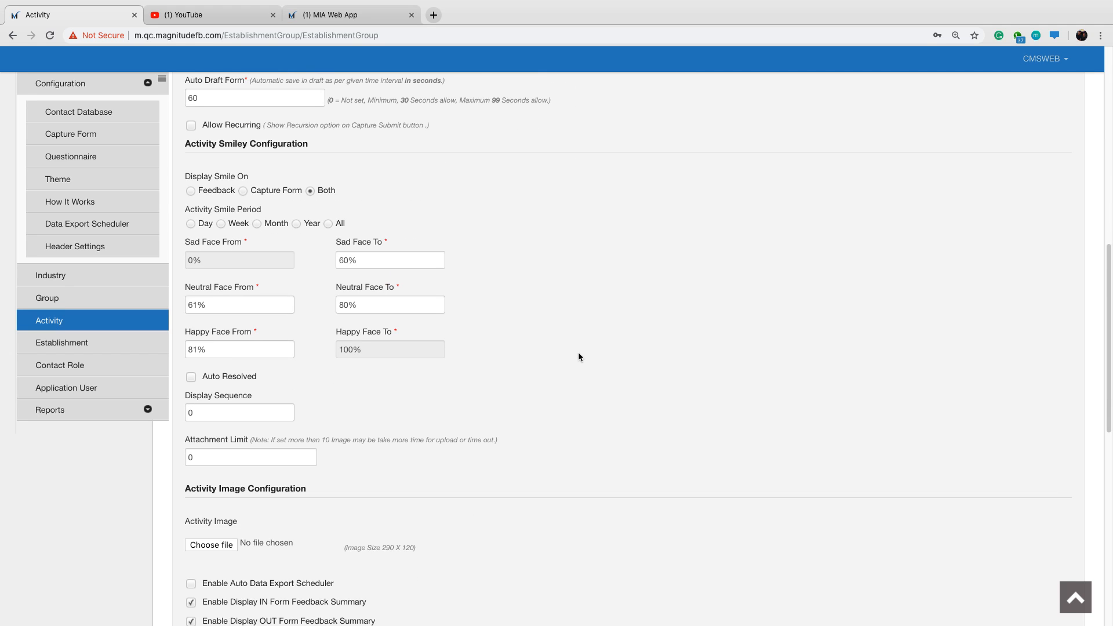
scroll(579, 355, down, 2)
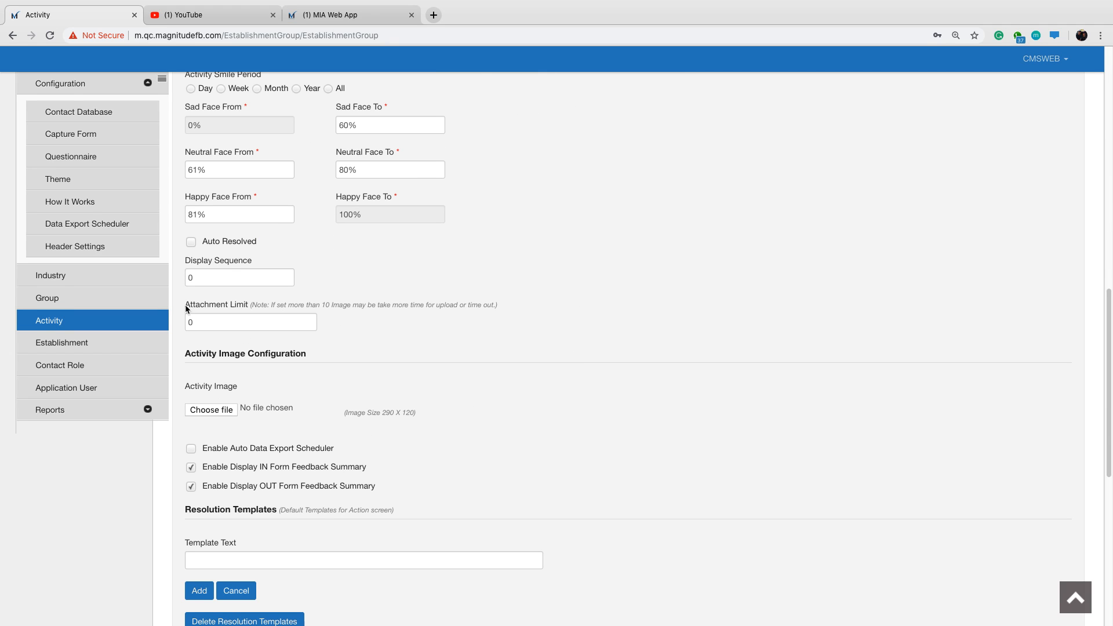
drag(185, 304, 246, 309)
drag(206, 322, 187, 325)
text(15)
click(589, 288)
Look up the required chat templates in the In-app Initiator Process form in the MIA Web App, then return to the activity's resolution templates.
scroll(566, 318, down, 2)
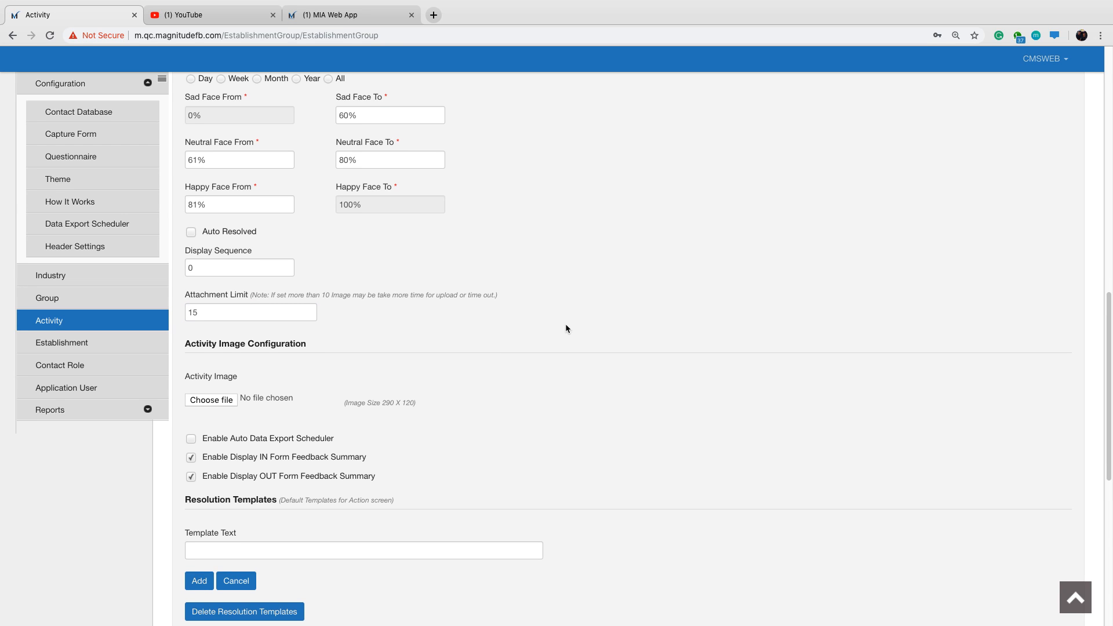
scroll(560, 318, down, 5)
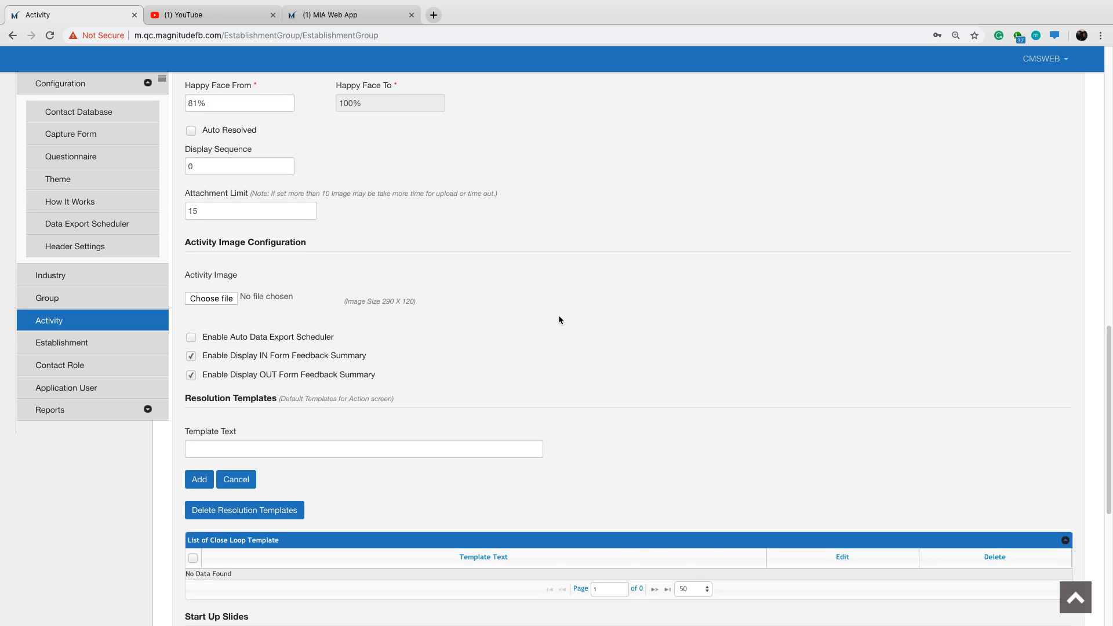
scroll(559, 320, down, 4)
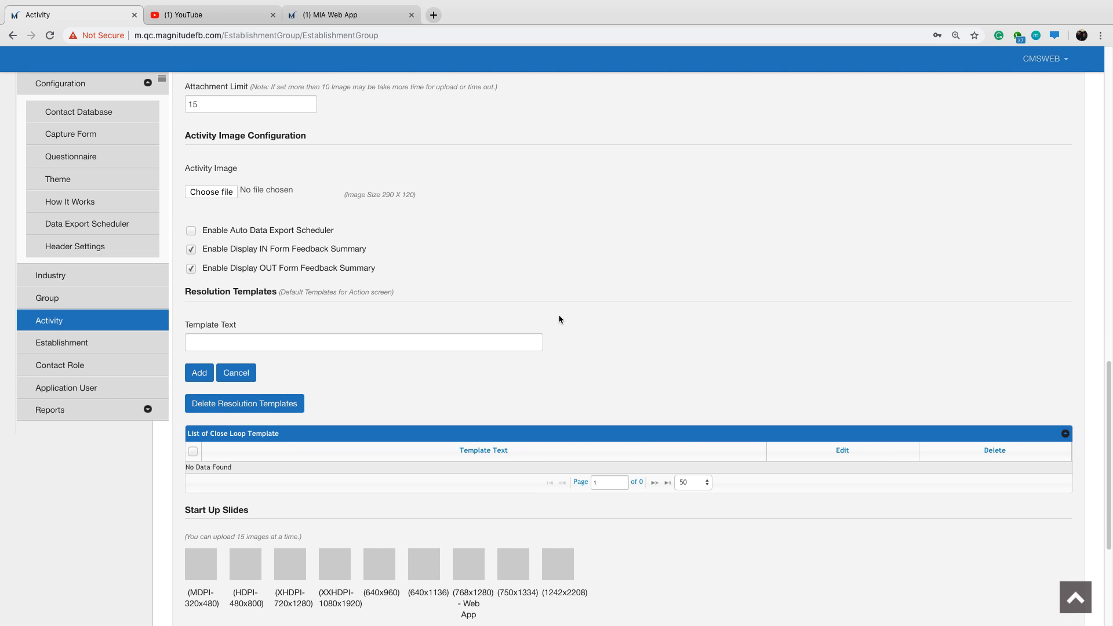
scroll(406, 323, down, 1)
click(243, 285)
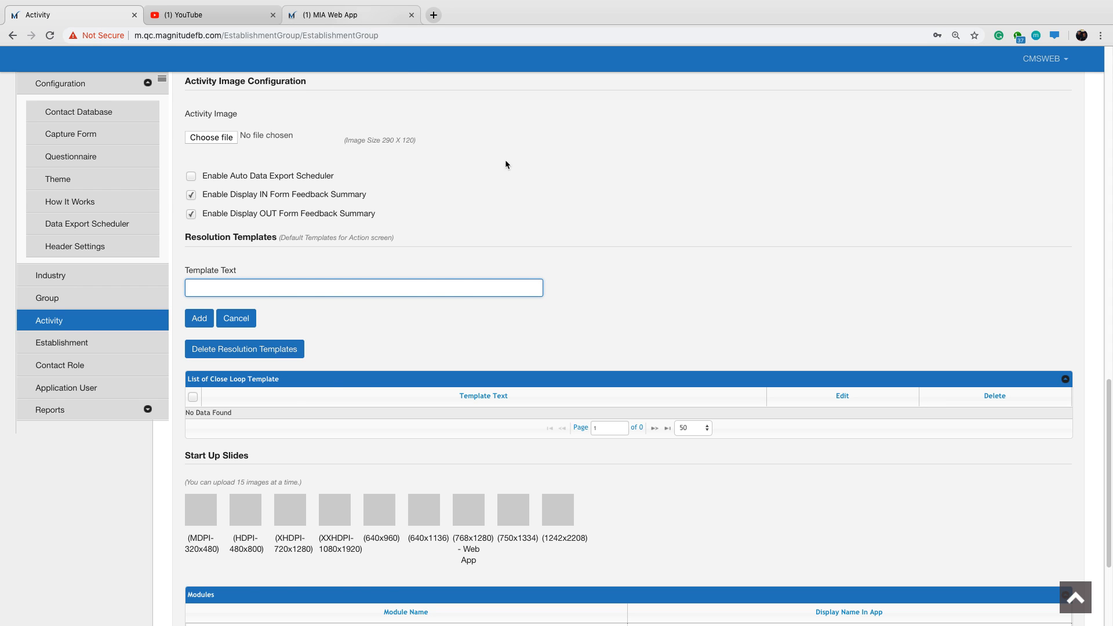
click(366, 16)
drag(870, 307, 868, 444)
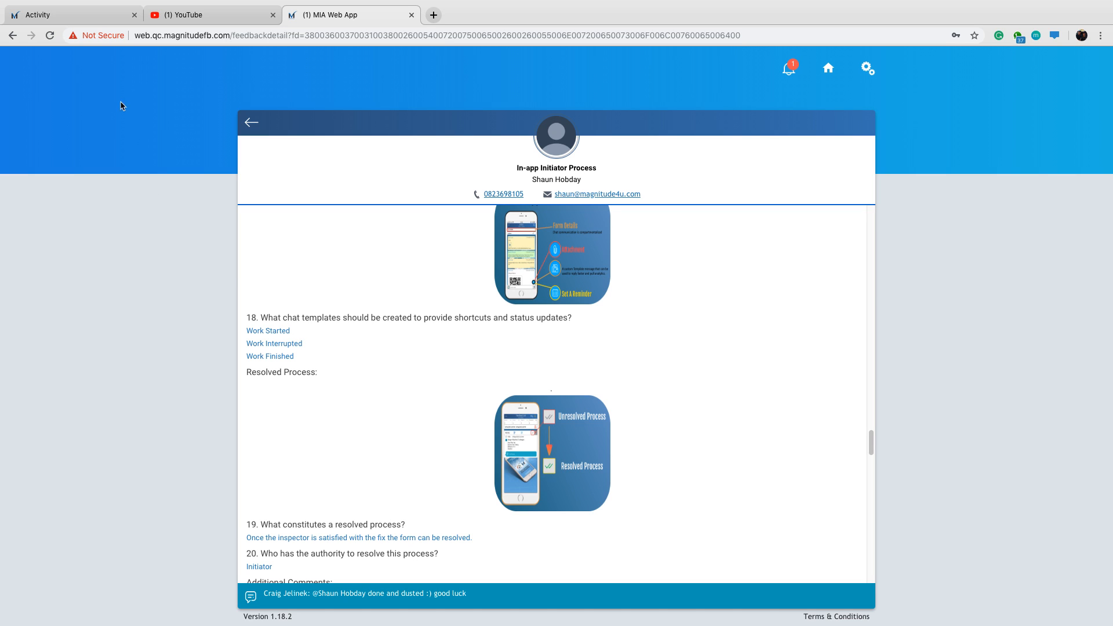
click(93, 18)
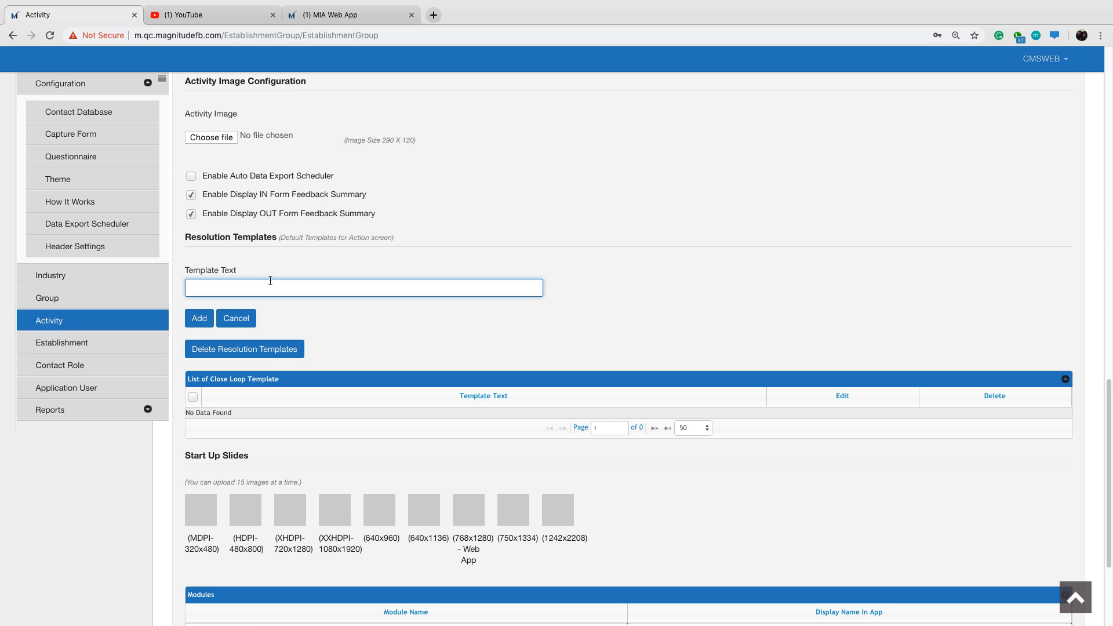
Add Work Started and Work Complete as resolution templates for the activity.
text(Work Started)
click(199, 318)
click(325, 295)
text(W)
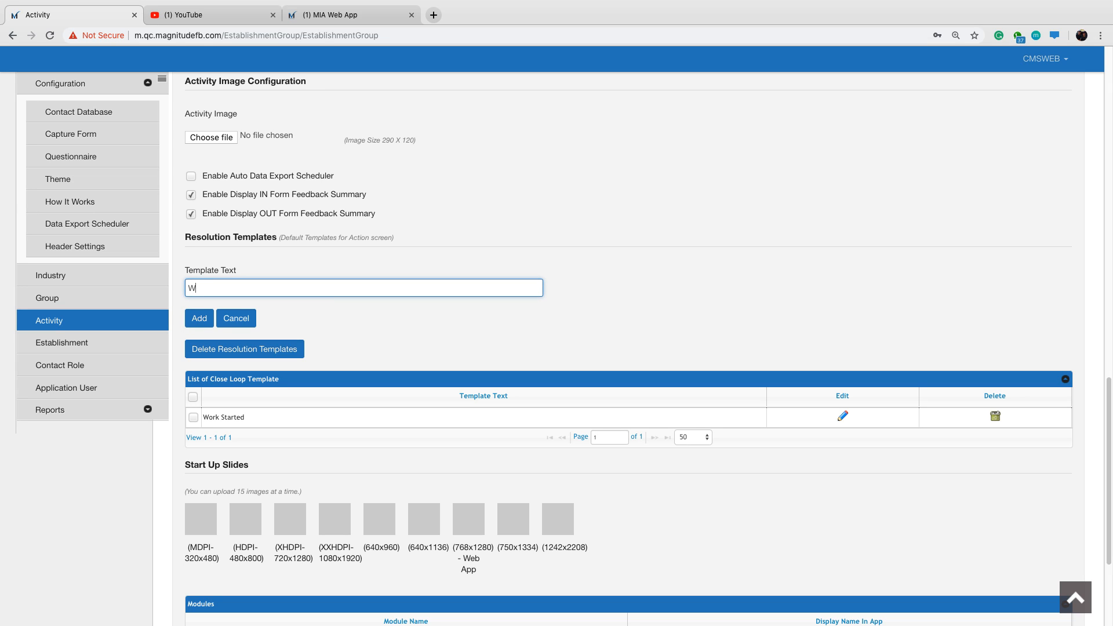
text(ork Complete)
click(197, 320)
Add a third resolution template with the text Work Interrupted.
click(204, 287)
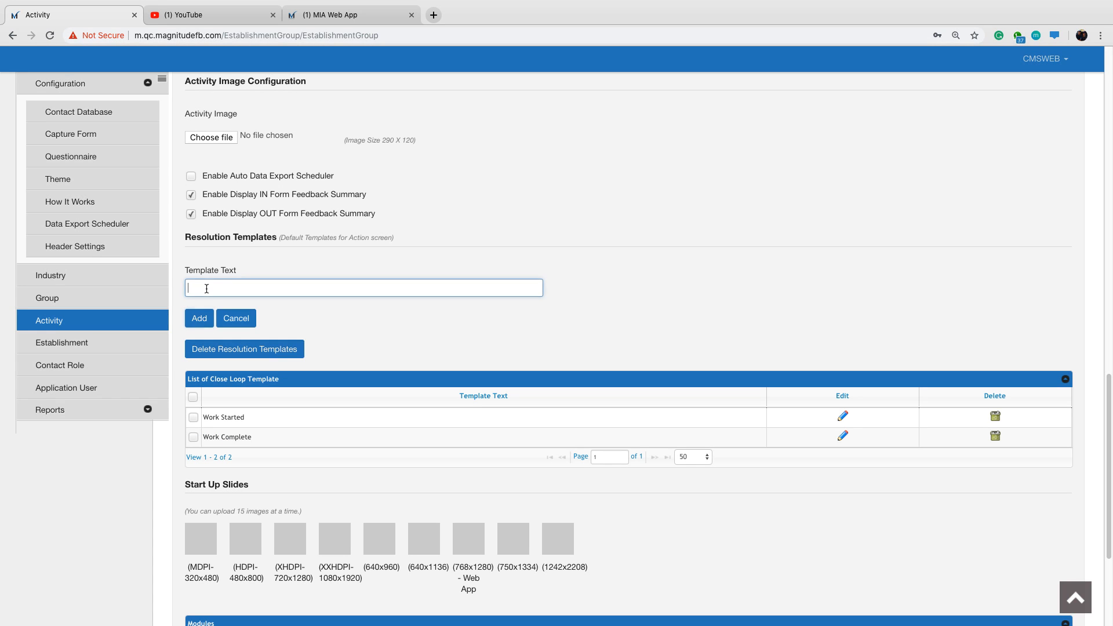
text(Work)
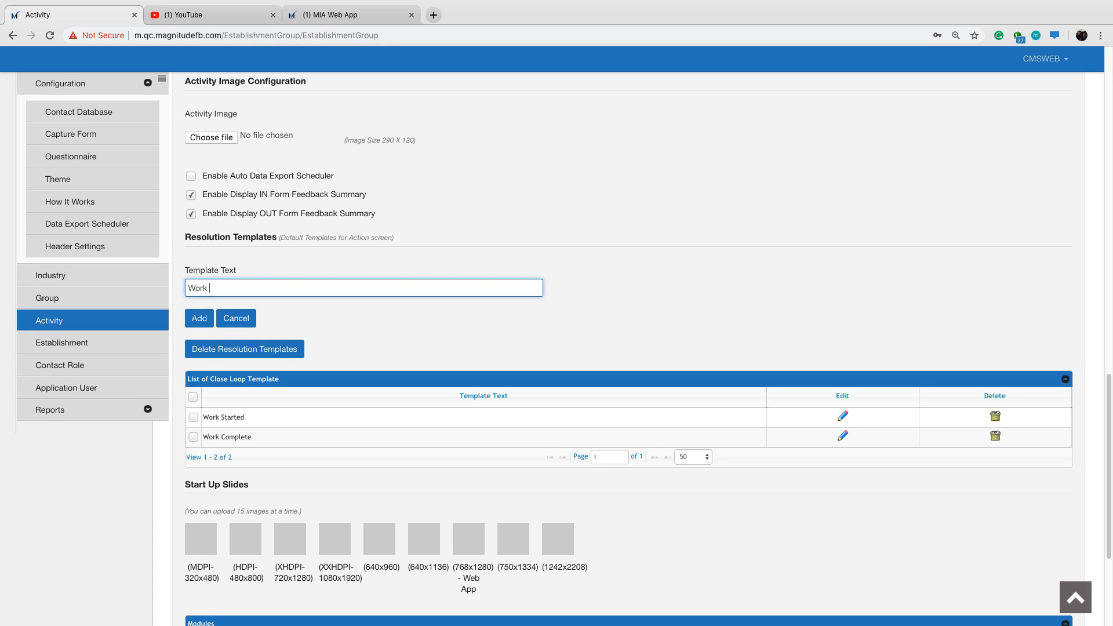
text( Interrupted)
click(199, 318)
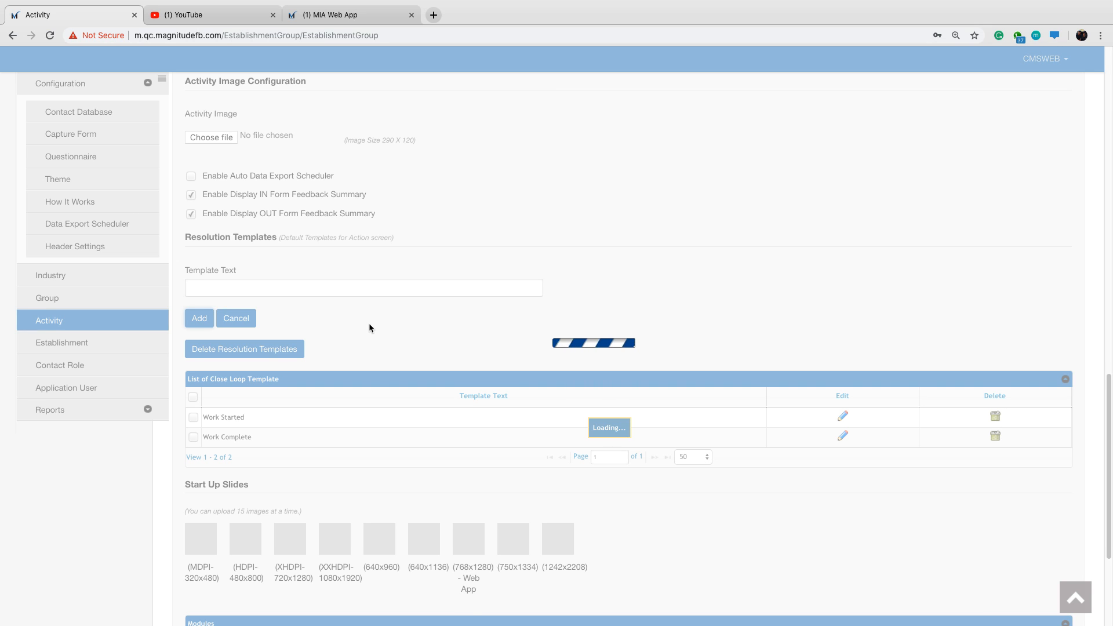
Change the Capture module's display name in the app to New Assessment.
scroll(369, 322, down, 3)
scroll(371, 326, down, 3)
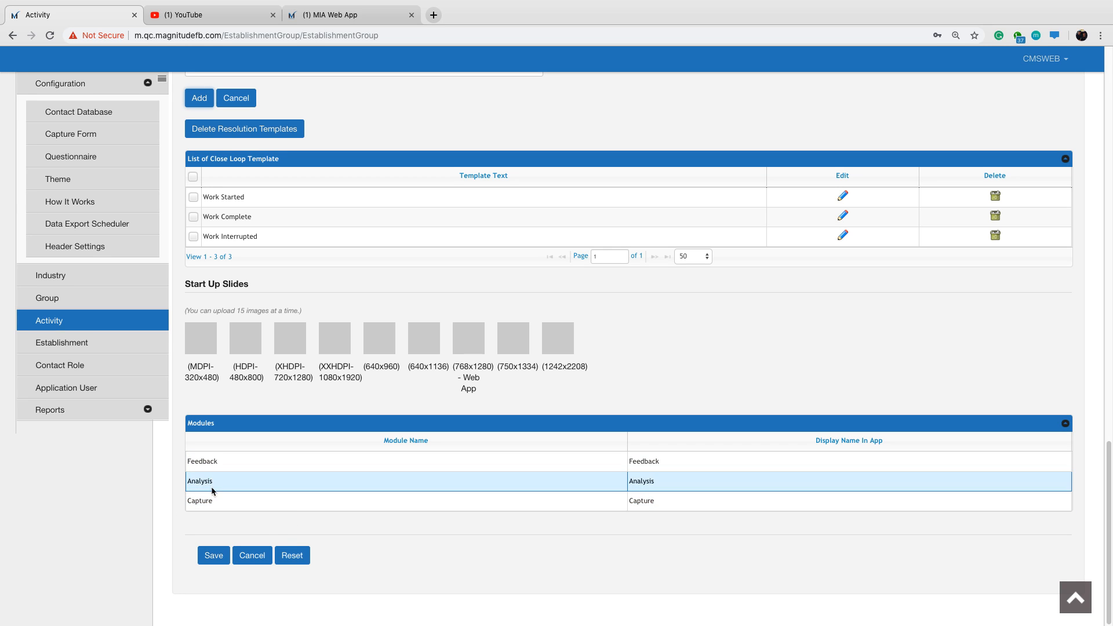
click(664, 503)
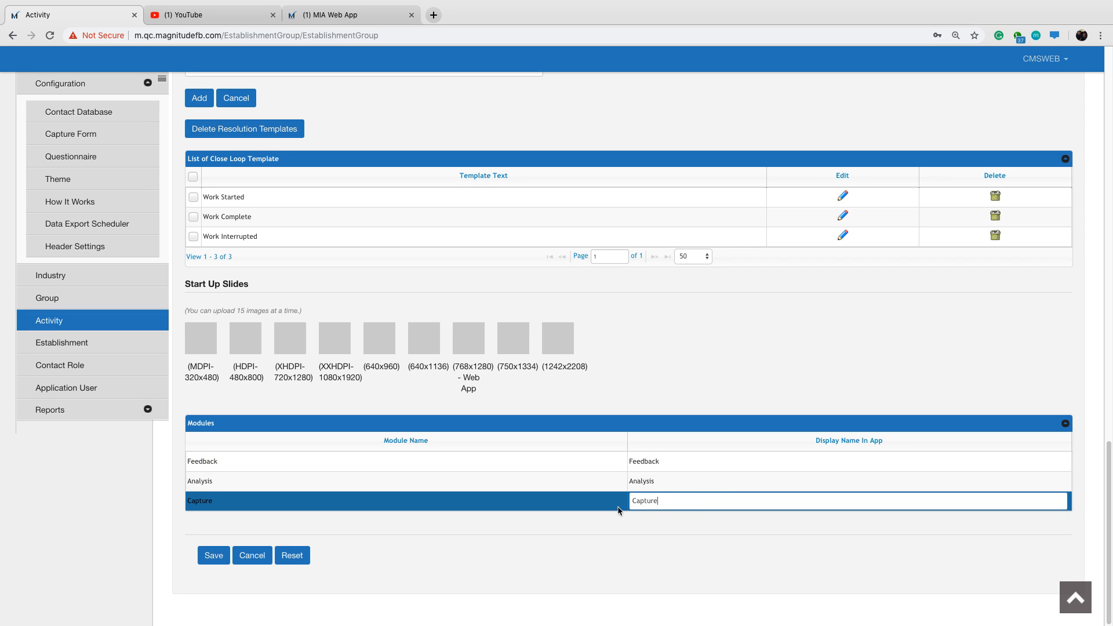
key(BackSpace)
key(BackSpace)
key(BackSpace)
key(BackSpace)
key(BackSpace)
key(BackSpace)
key(BackSpace)
text(New )
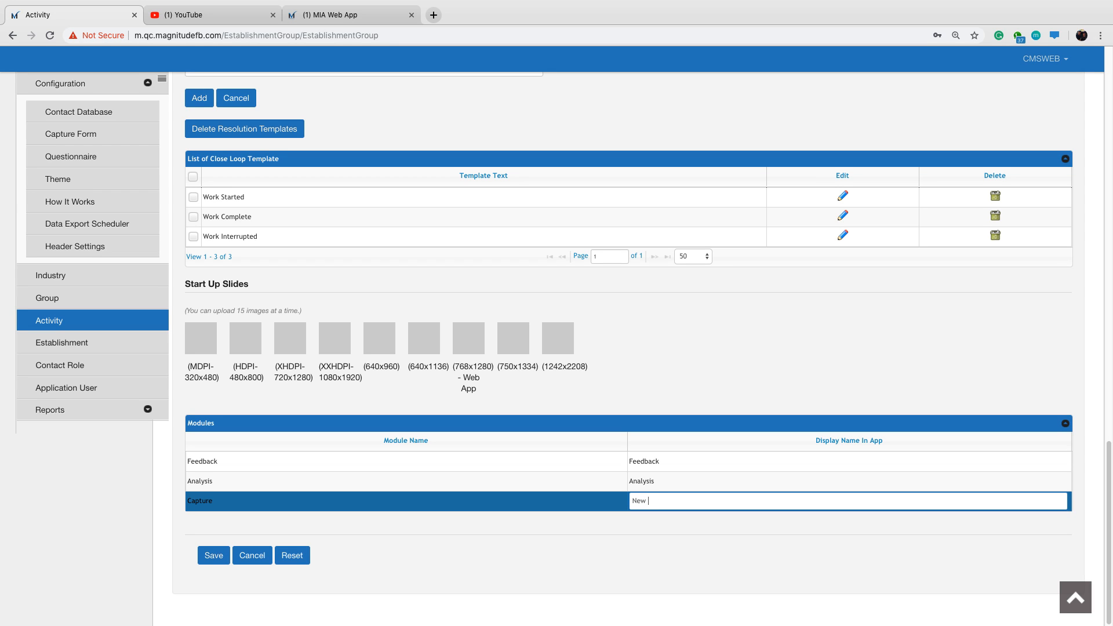
text(Assessment)
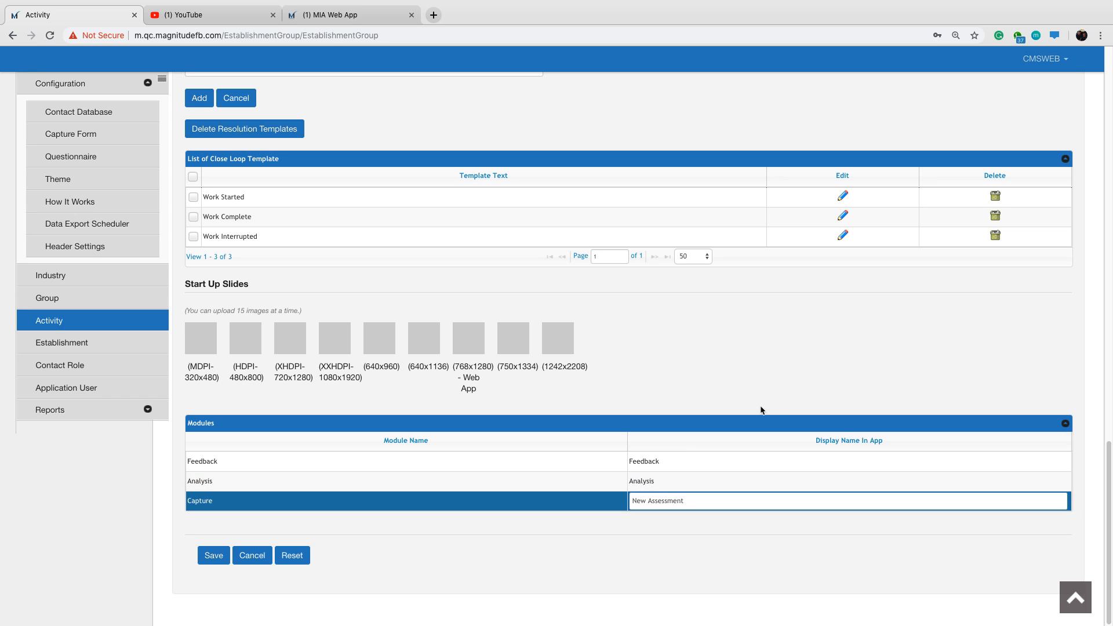
key(Return)
Change the Feedback module's display name in the app to All Assessments.
click(672, 461)
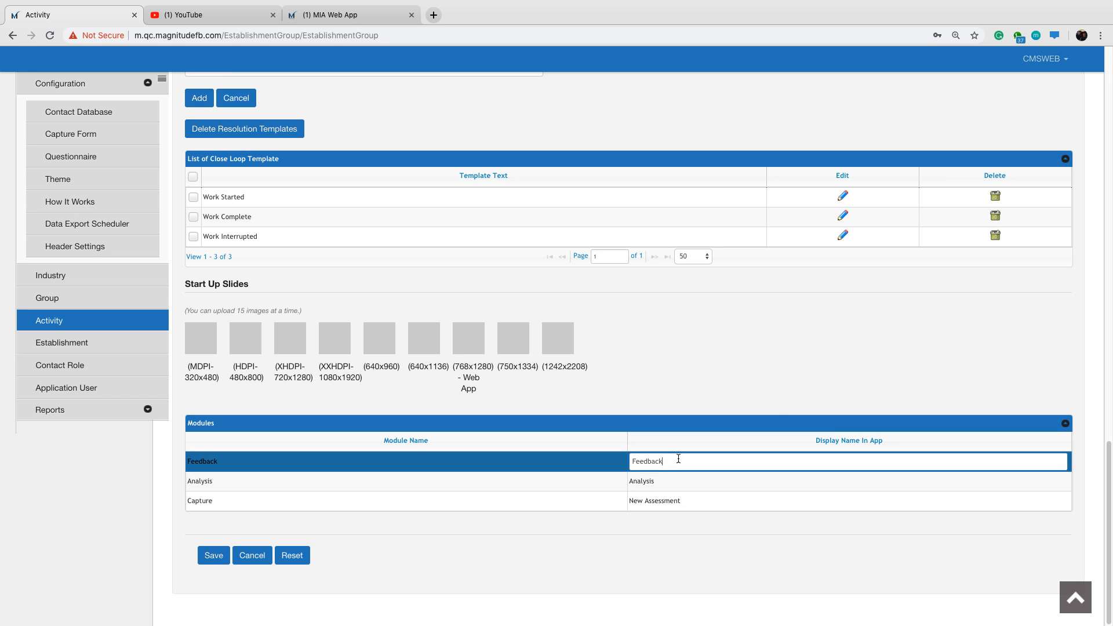
drag(674, 461, 634, 462)
key(BackSpace)
text(All Assessments)
key(Return)
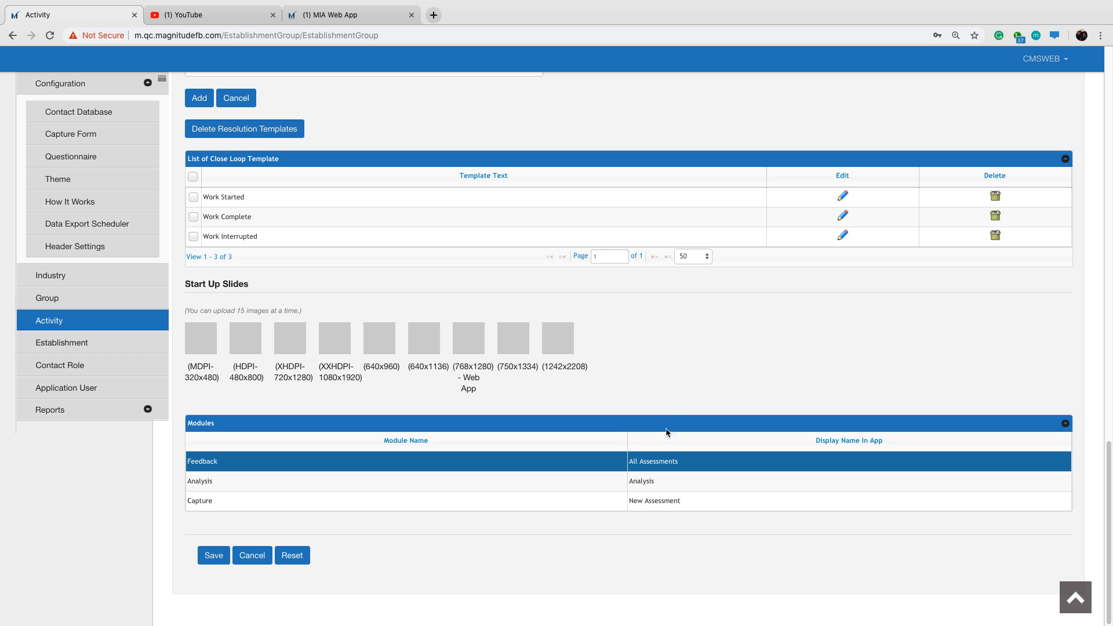
Save the Machine Assessment activity and open the Establishment page.
click(211, 557)
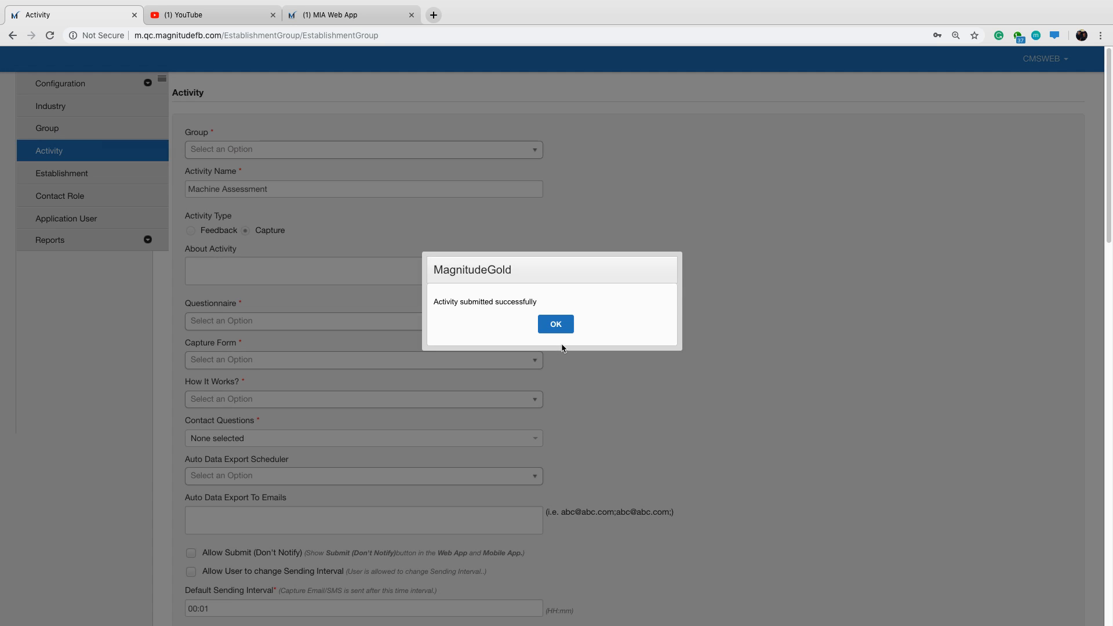
click(556, 325)
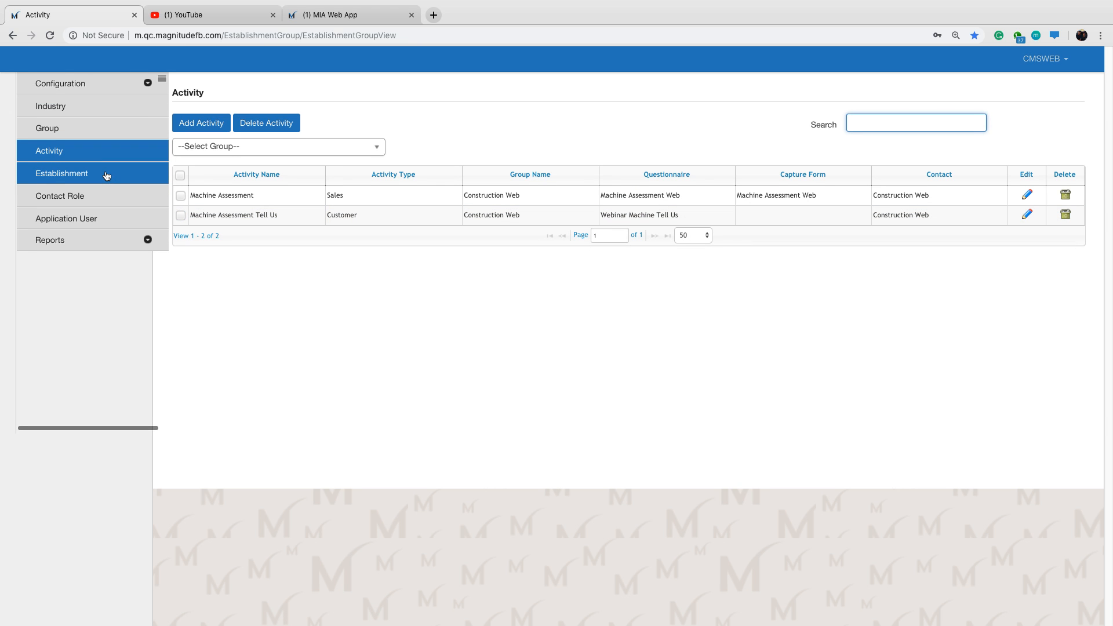
click(106, 175)
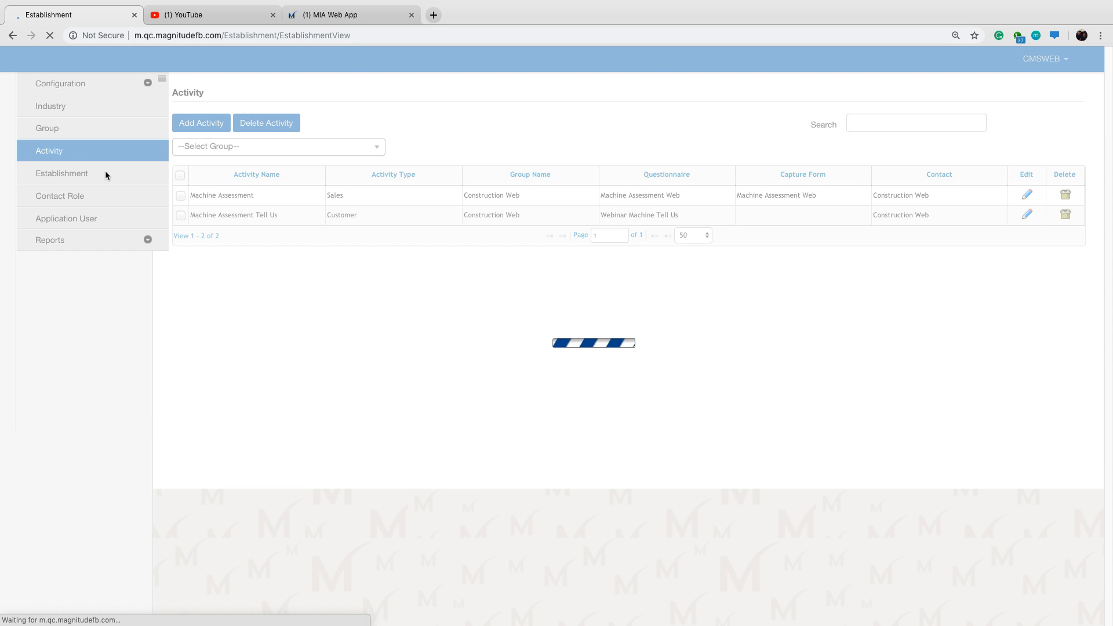
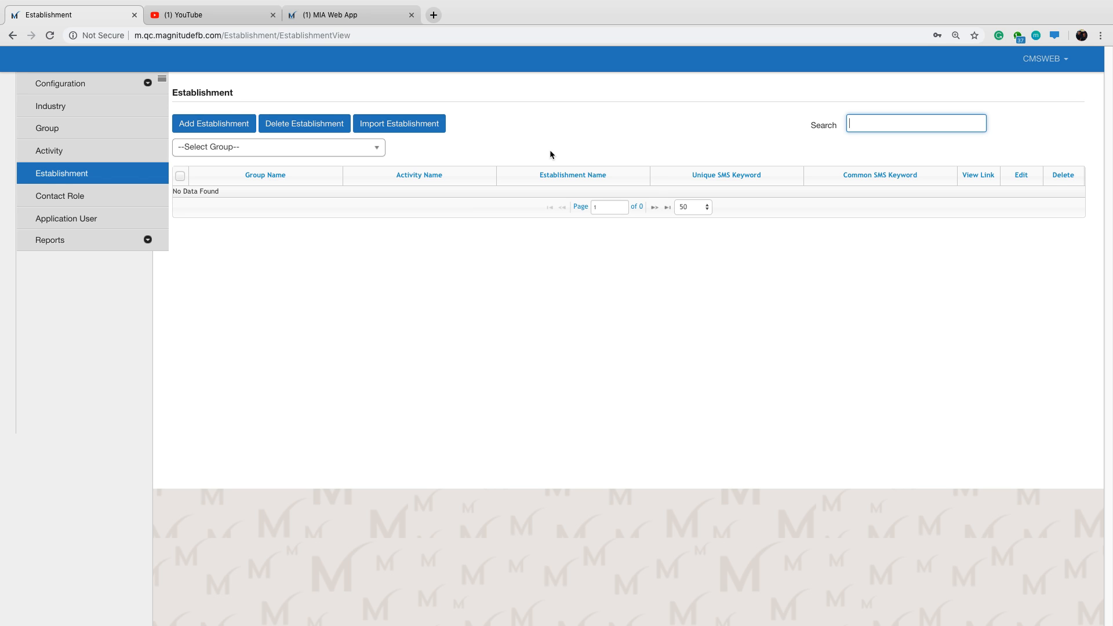
Start a new establishment for the group Construction Web and the activity Machine Assessment Tell Us.
click(210, 125)
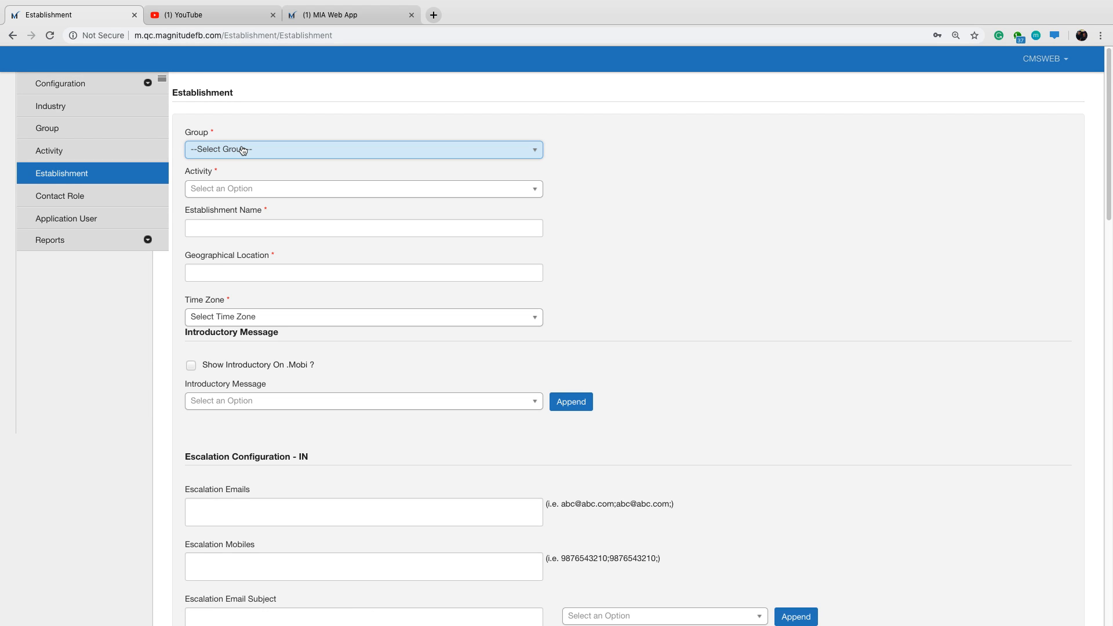
click(243, 151)
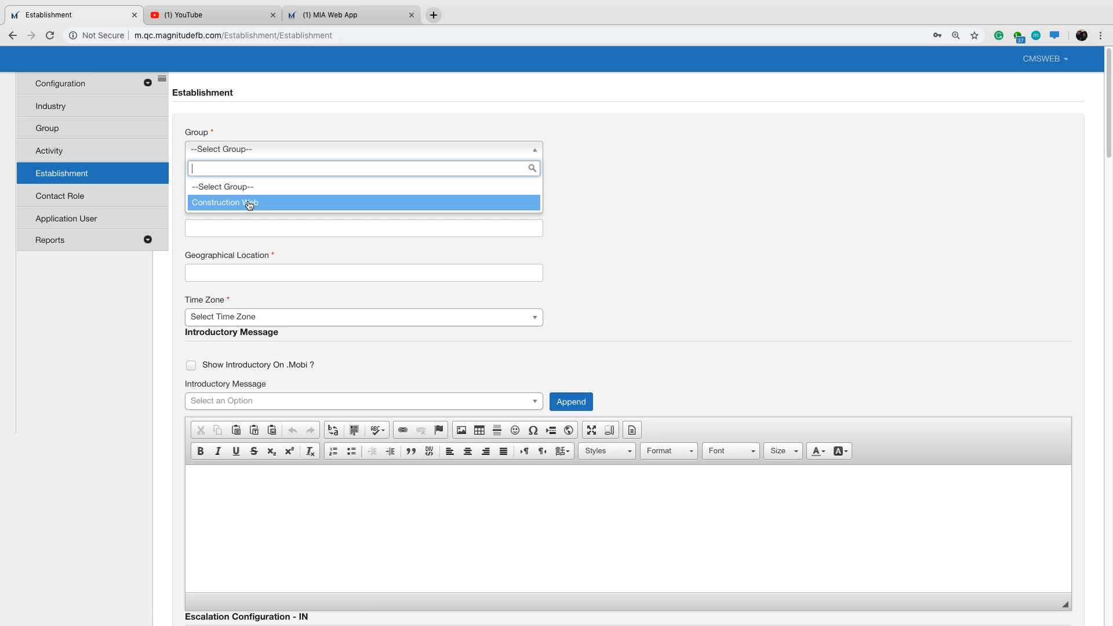
click(249, 203)
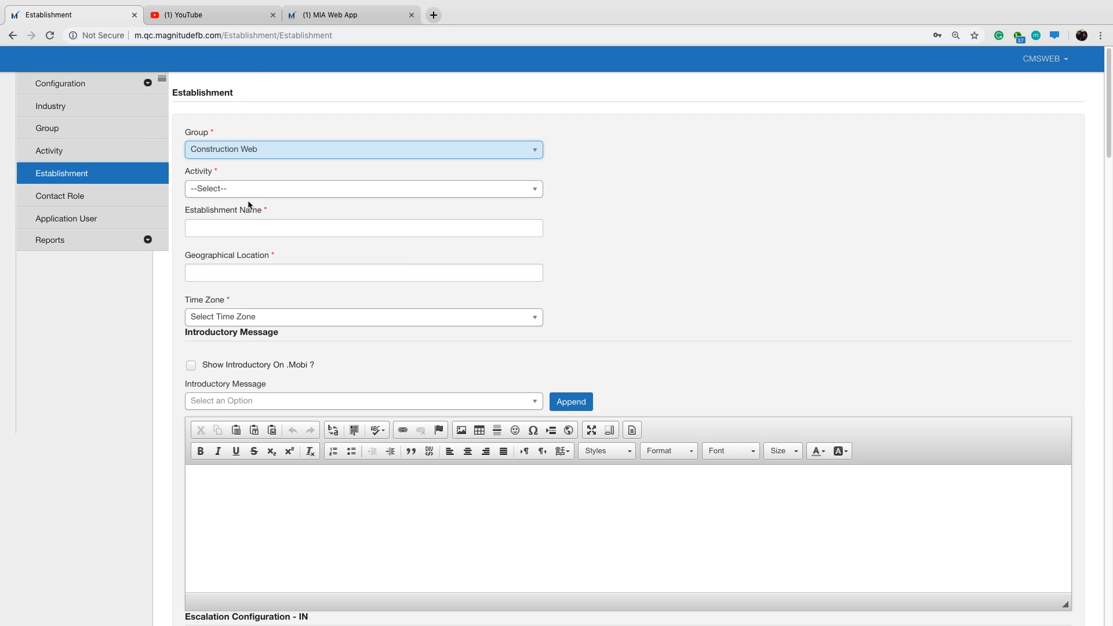
click(259, 195)
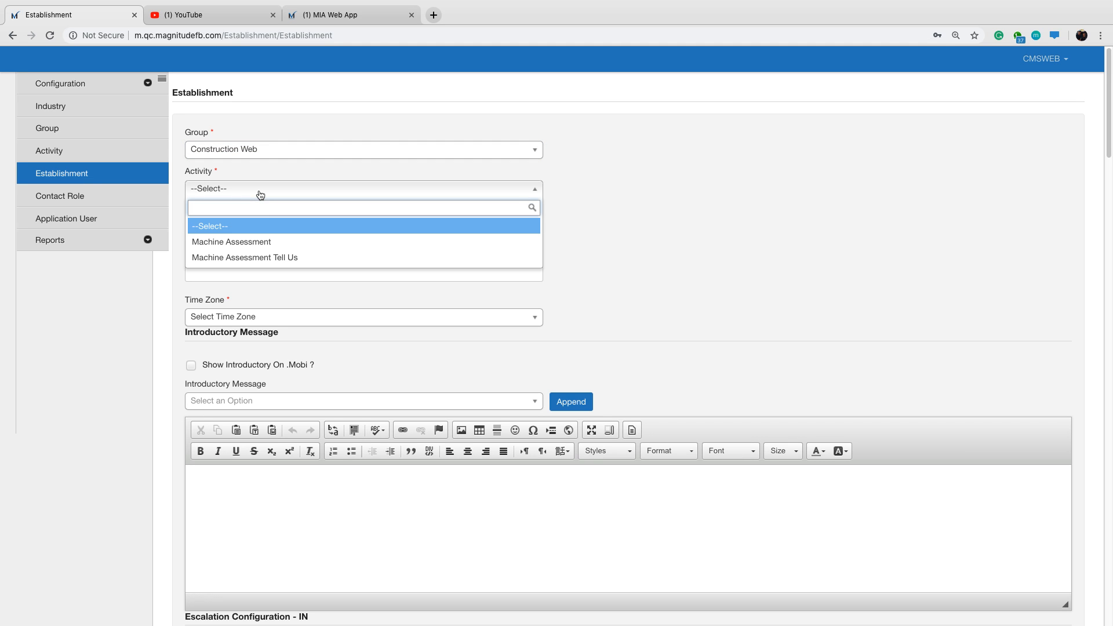
click(269, 258)
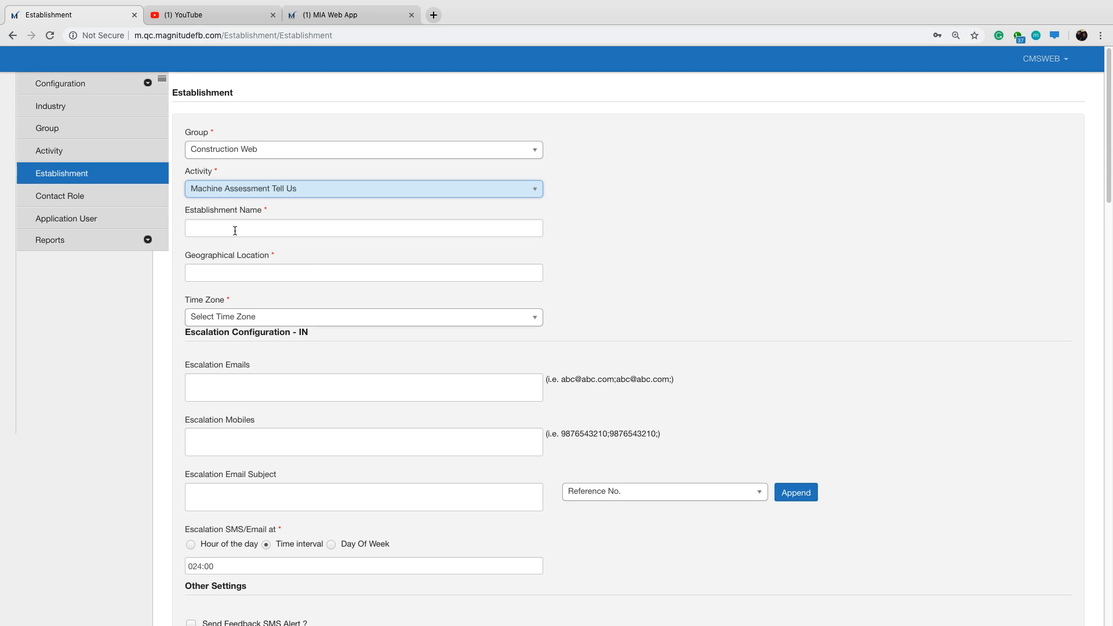
Name the establishment Machine Assessment Tell Us and set its geographical location to South Africa.
click(235, 231)
text(Mac)
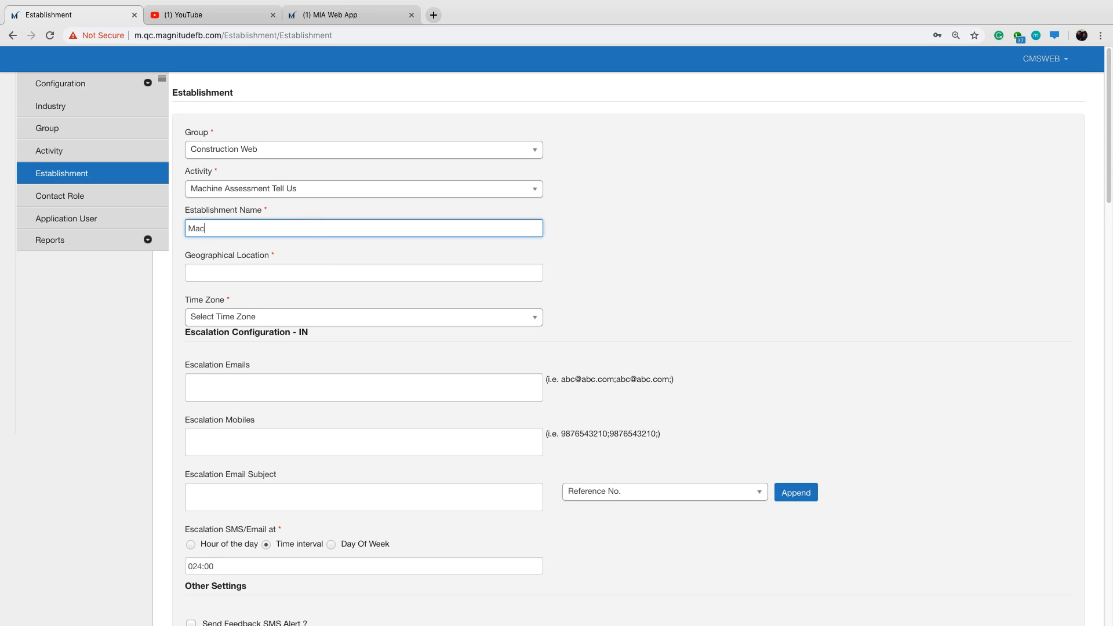
text(hine Assessment Tell Us)
click(297, 273)
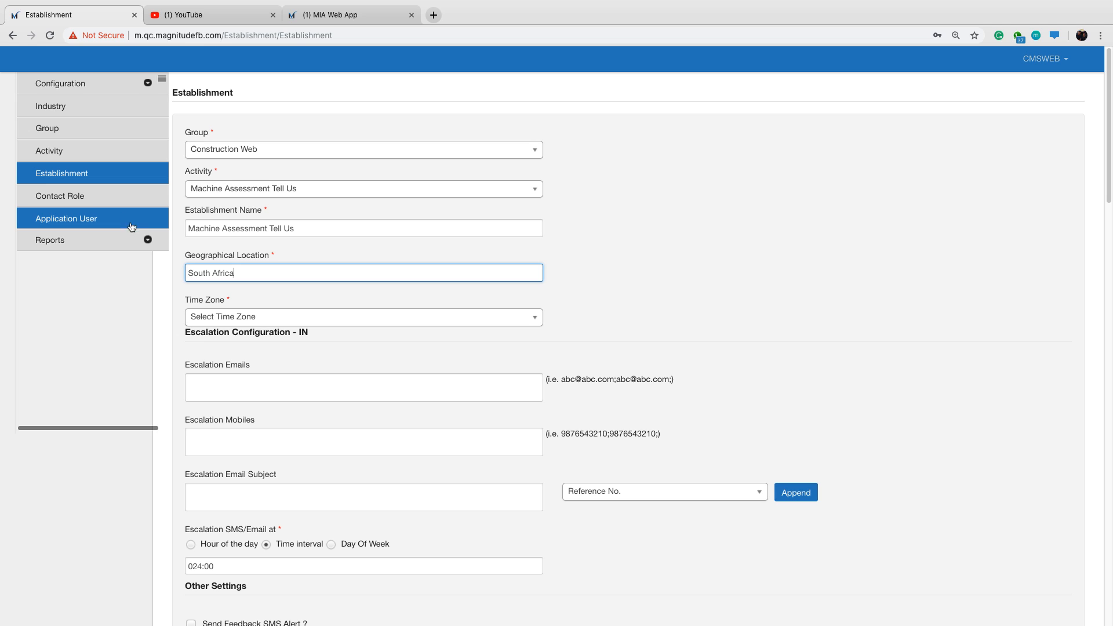
Set the establishment's time zone to (UTC+02:00) Harare, Pretoria.
click(251, 318)
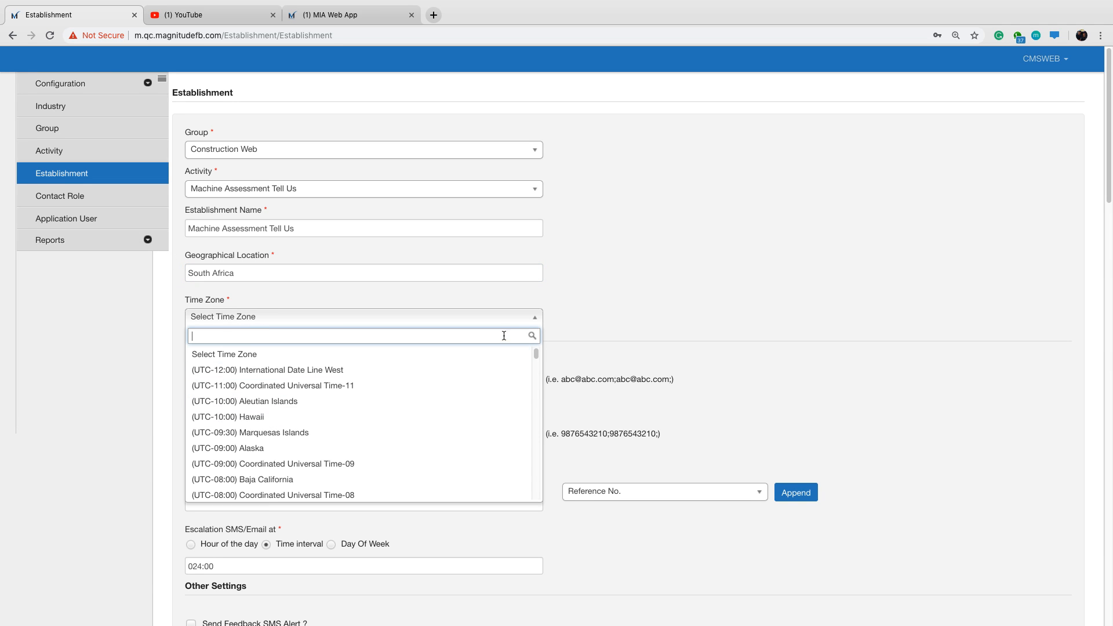
scroll(325, 446, down, 15)
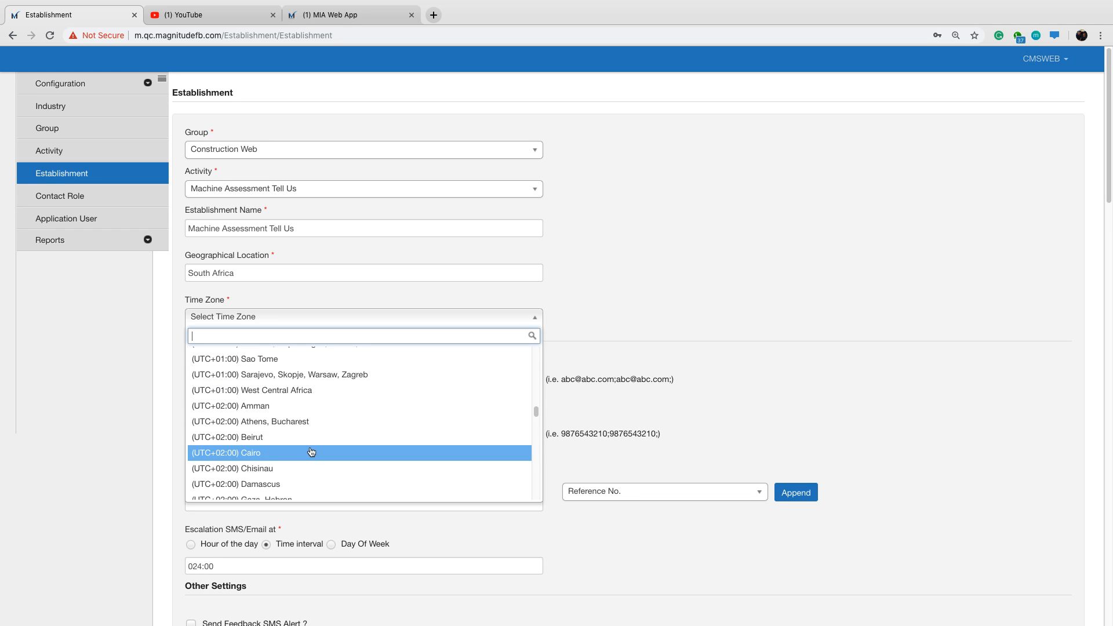
scroll(282, 459, down, 1)
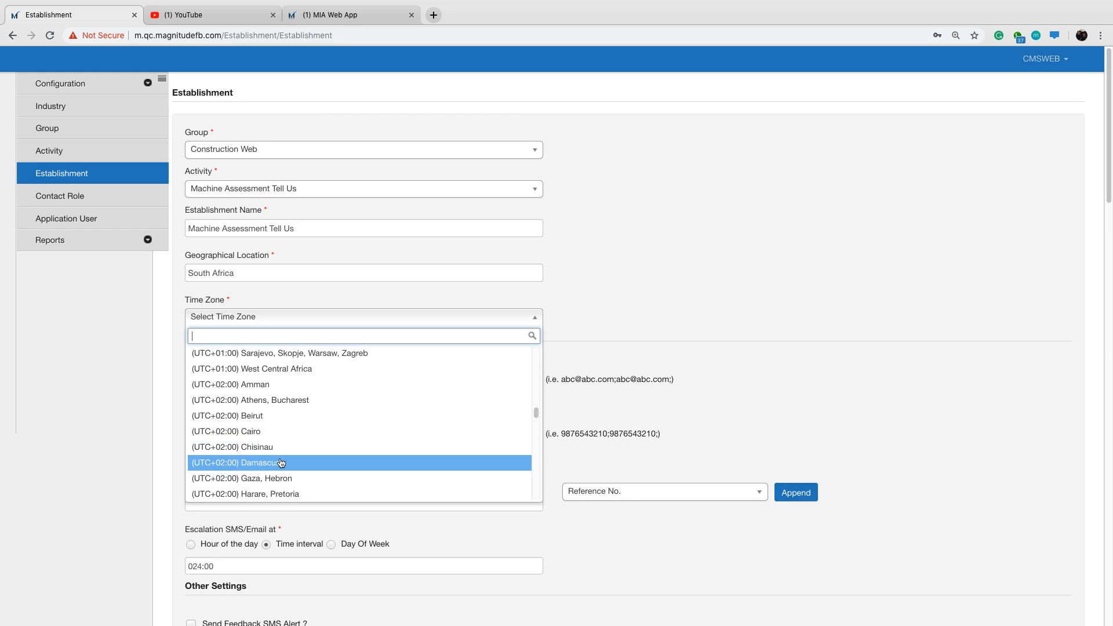
click(283, 495)
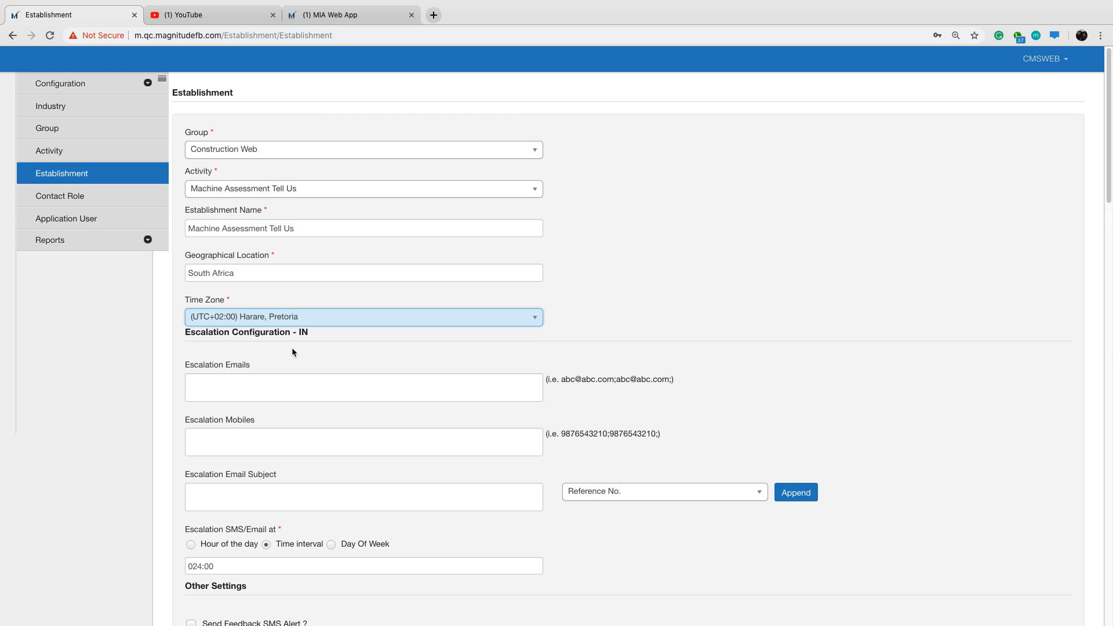
Save the Machine Assessment Tell Us establishment and return to the establishment list.
scroll(295, 351, down, 1)
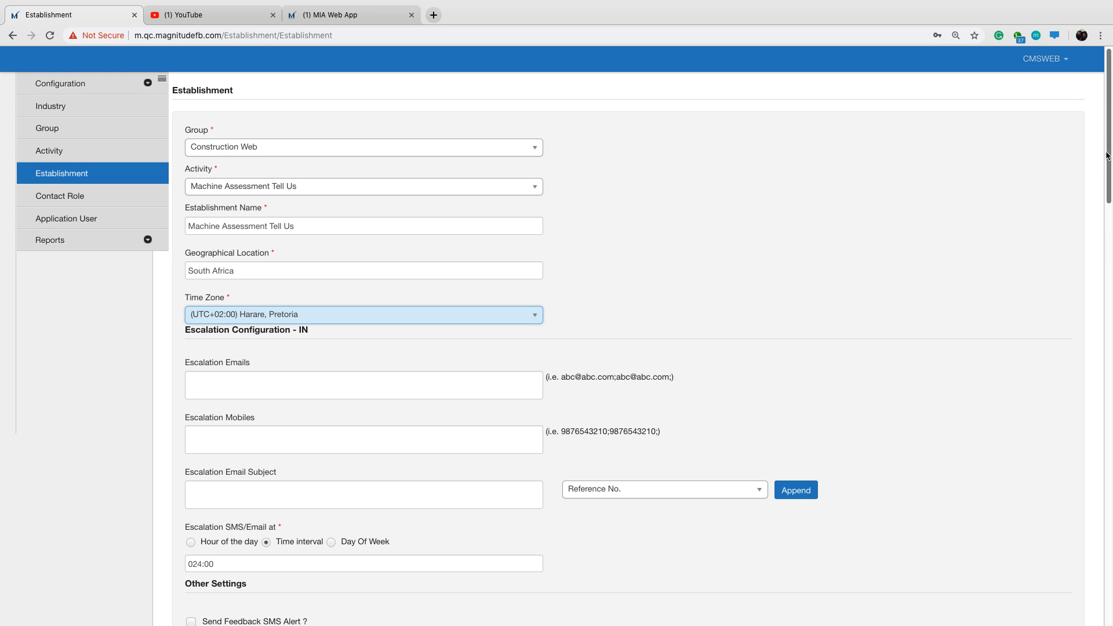
scroll(1104, 152, down, 3)
scroll(1073, 400, down, 15)
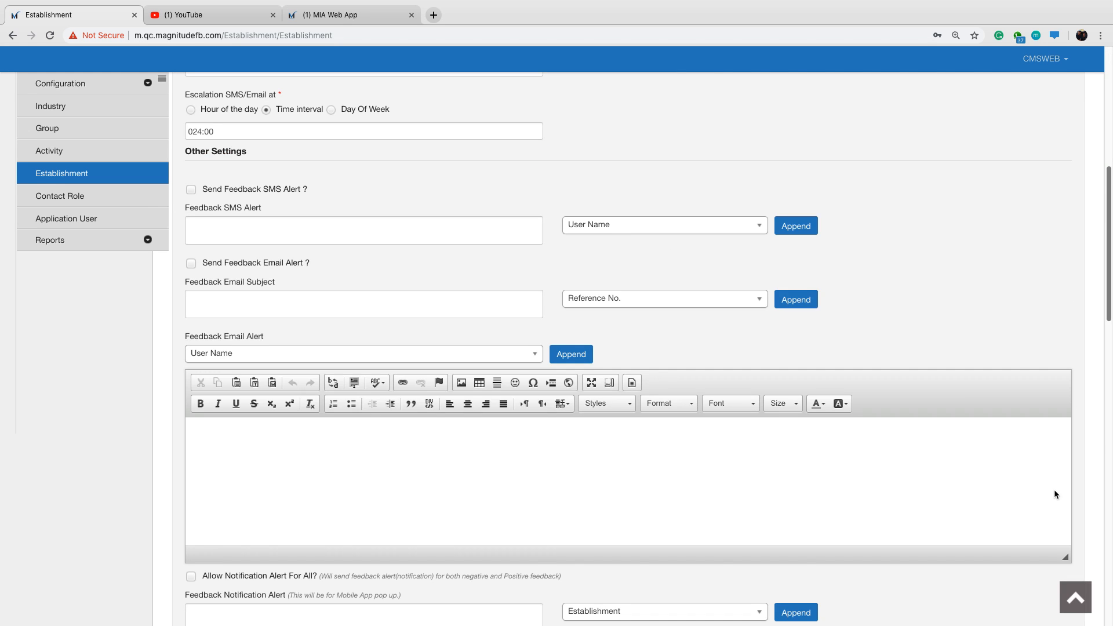
scroll(1093, 603, down, 8)
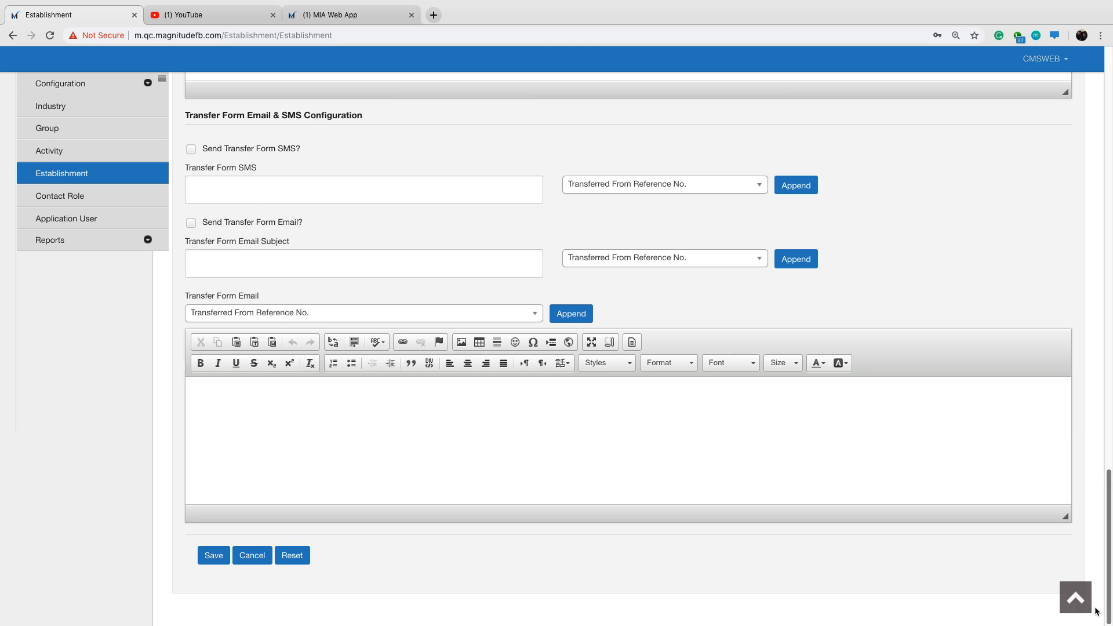
click(215, 557)
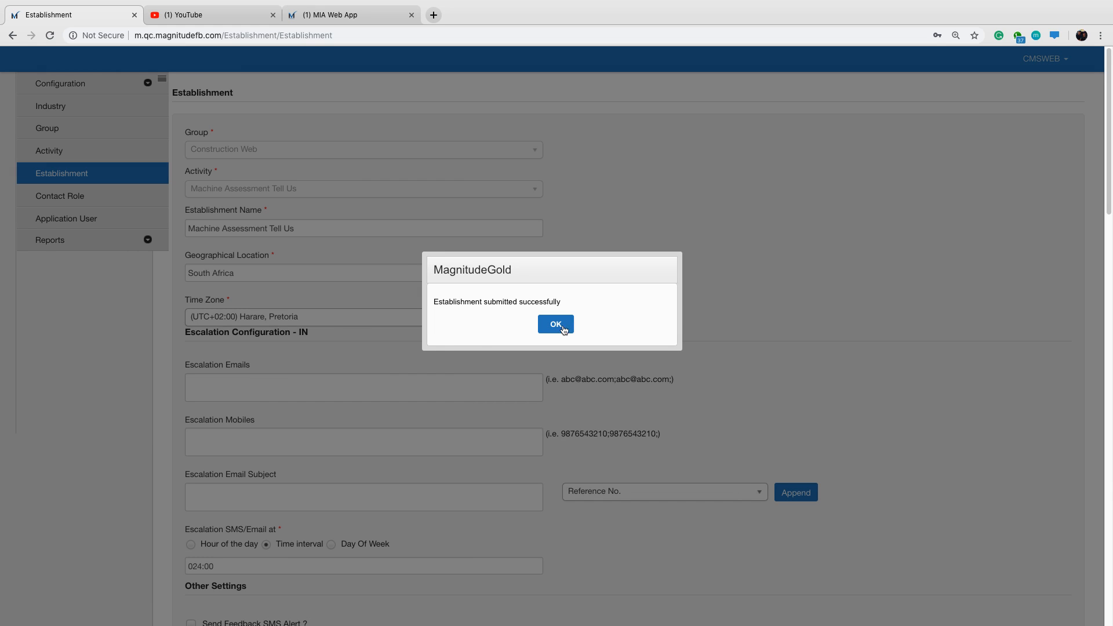
click(556, 325)
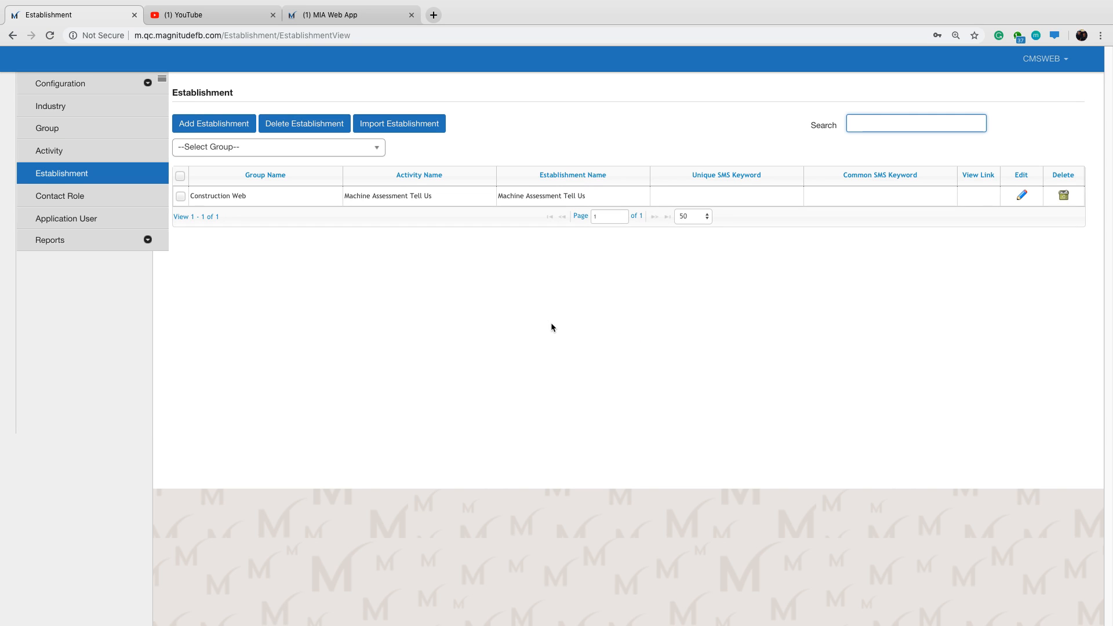
Start another establishment for the group Construction Web and the activity Machine Assessment.
click(199, 124)
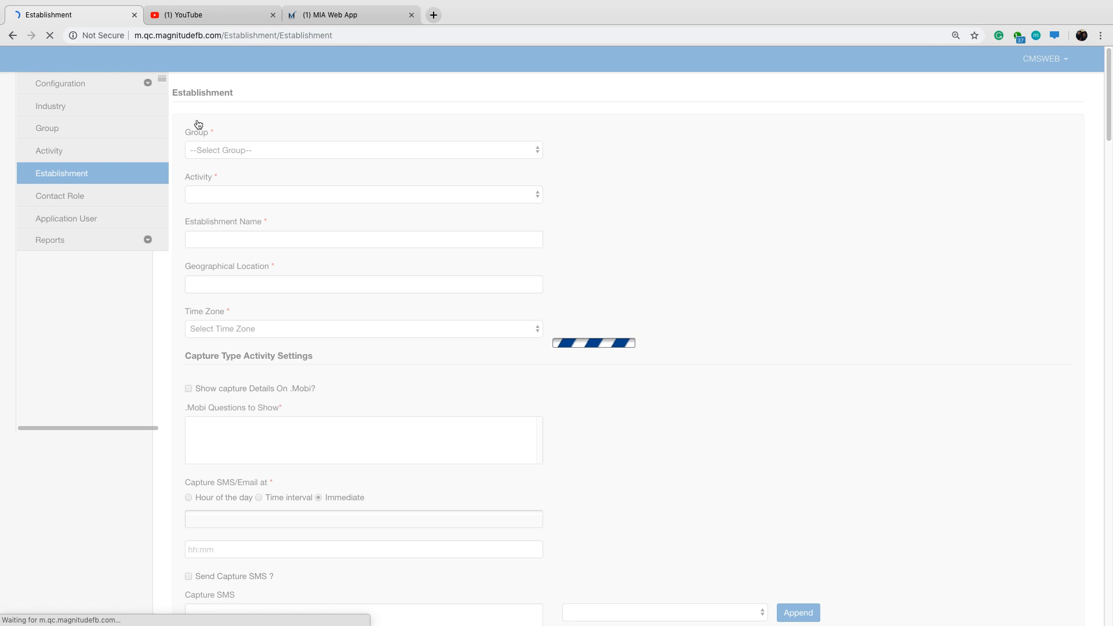
click(225, 149)
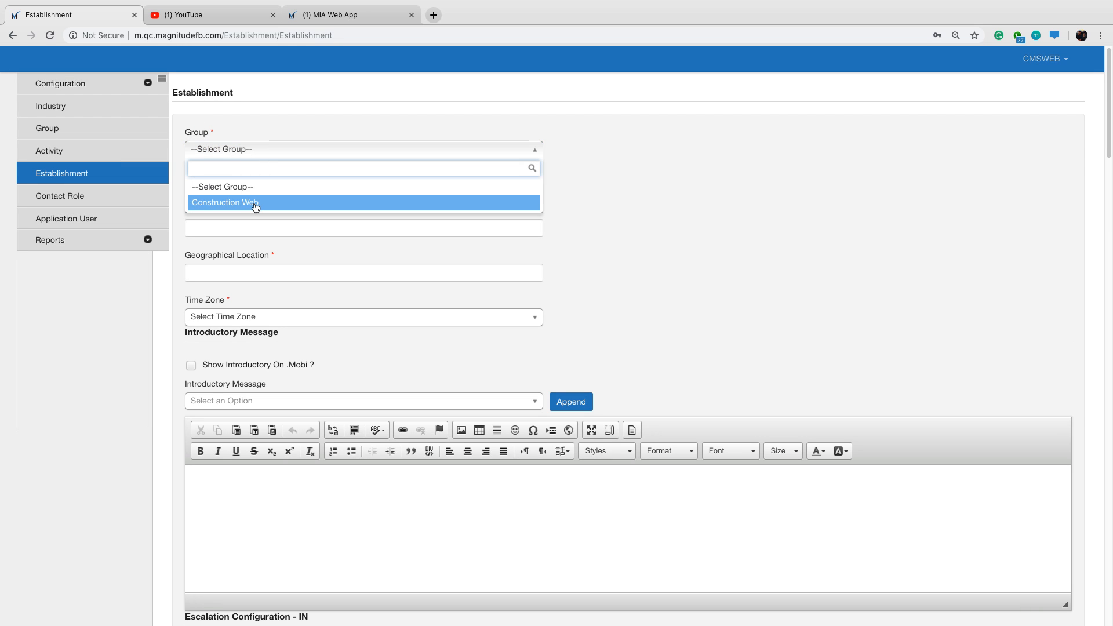
click(254, 204)
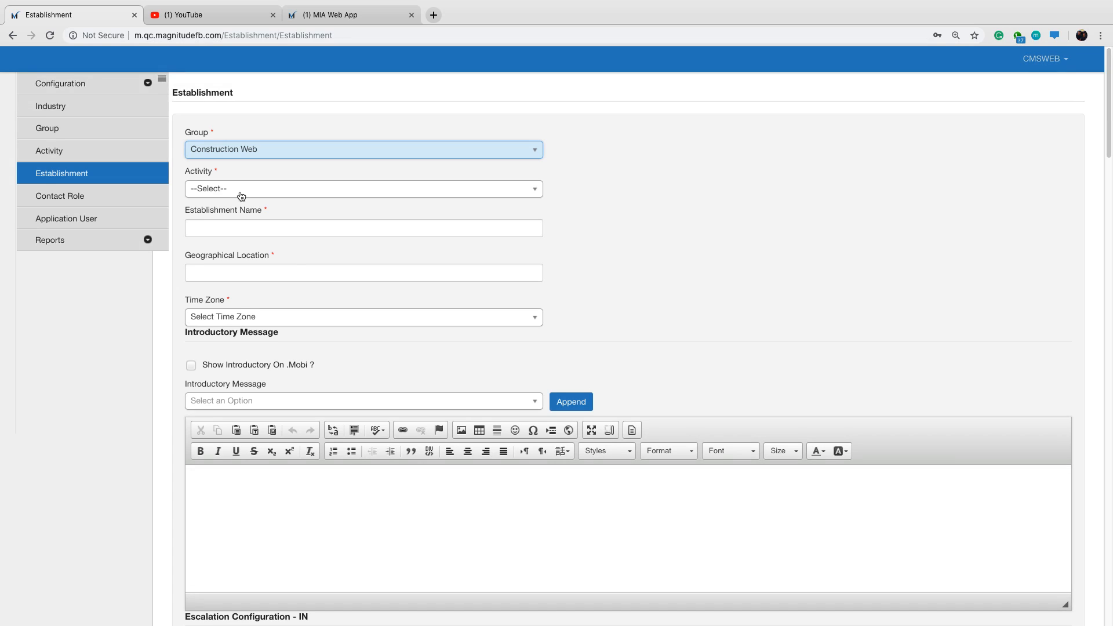
click(241, 196)
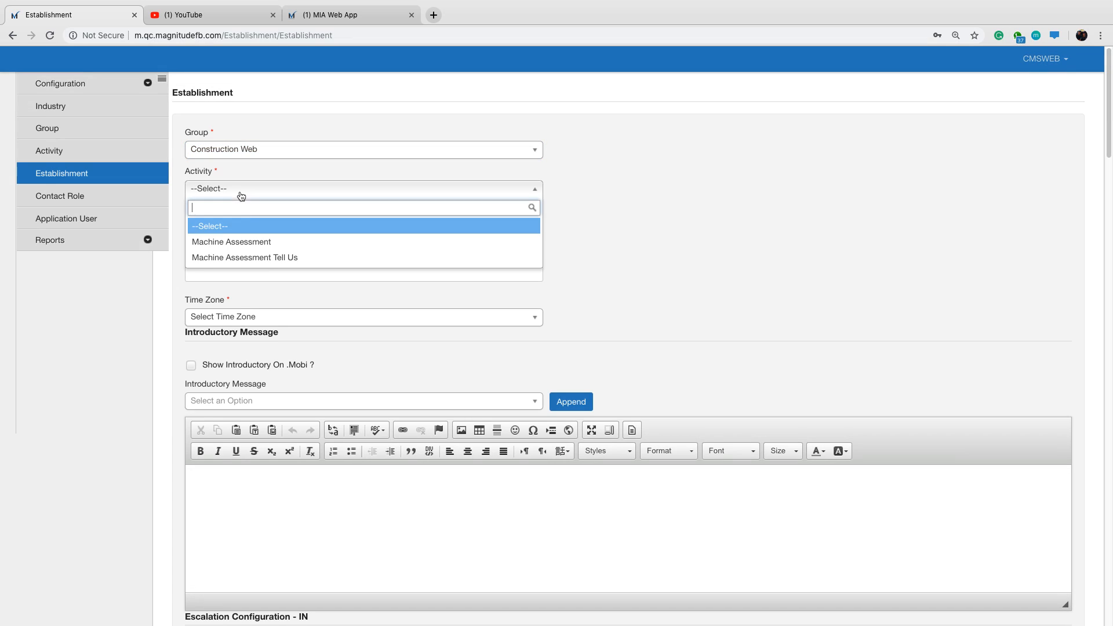
click(278, 242)
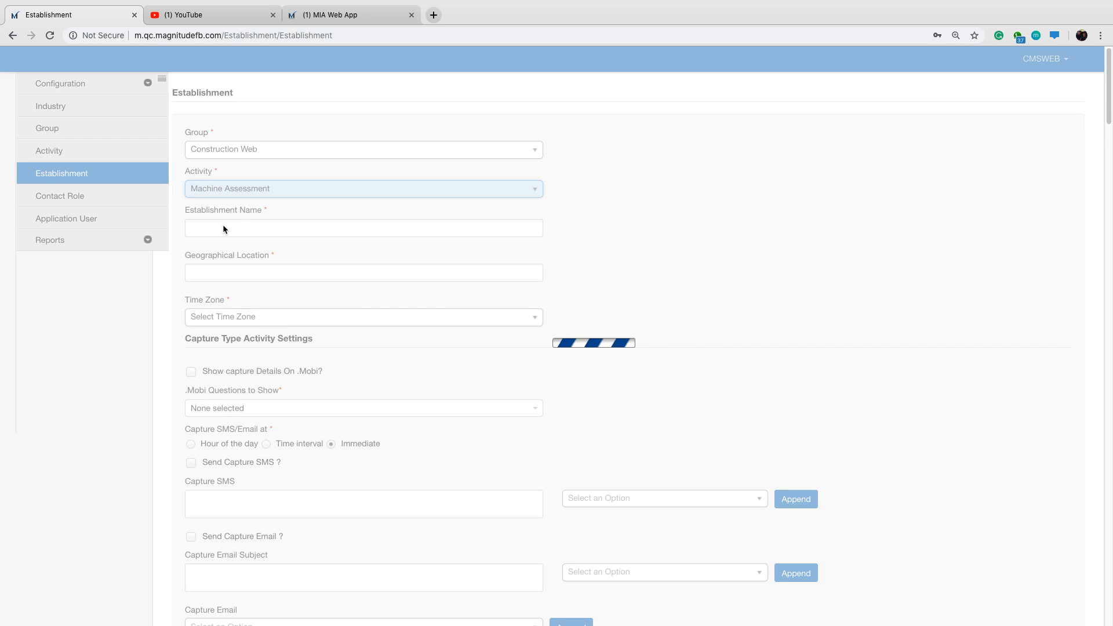
Name the second establishment Machine Assessment Web and set its geographical location to South Africa.
click(222, 227)
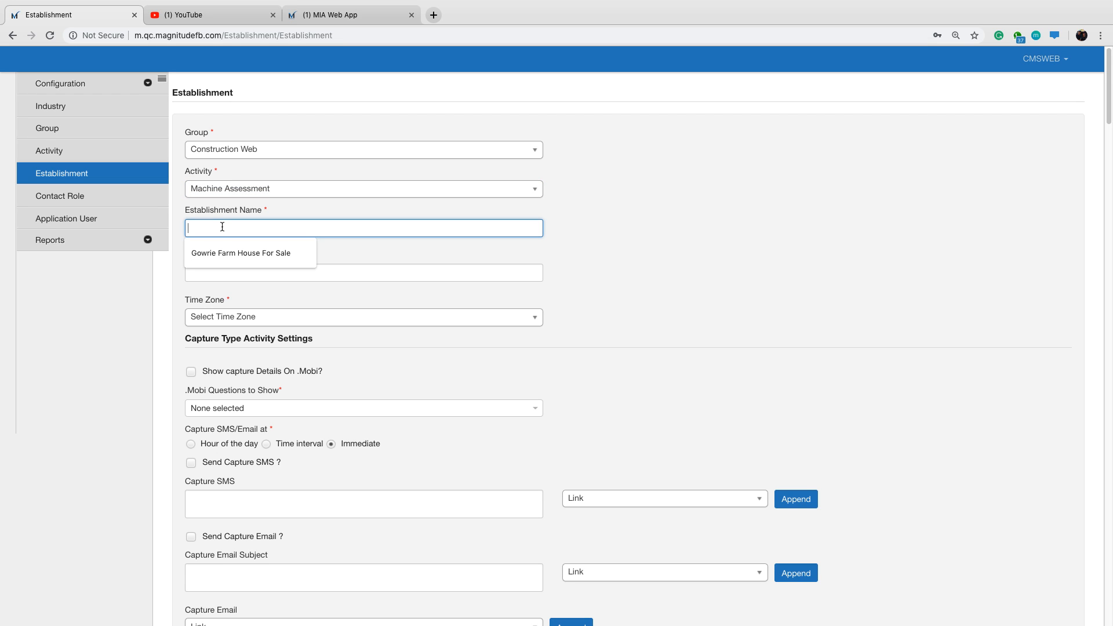
text(M)
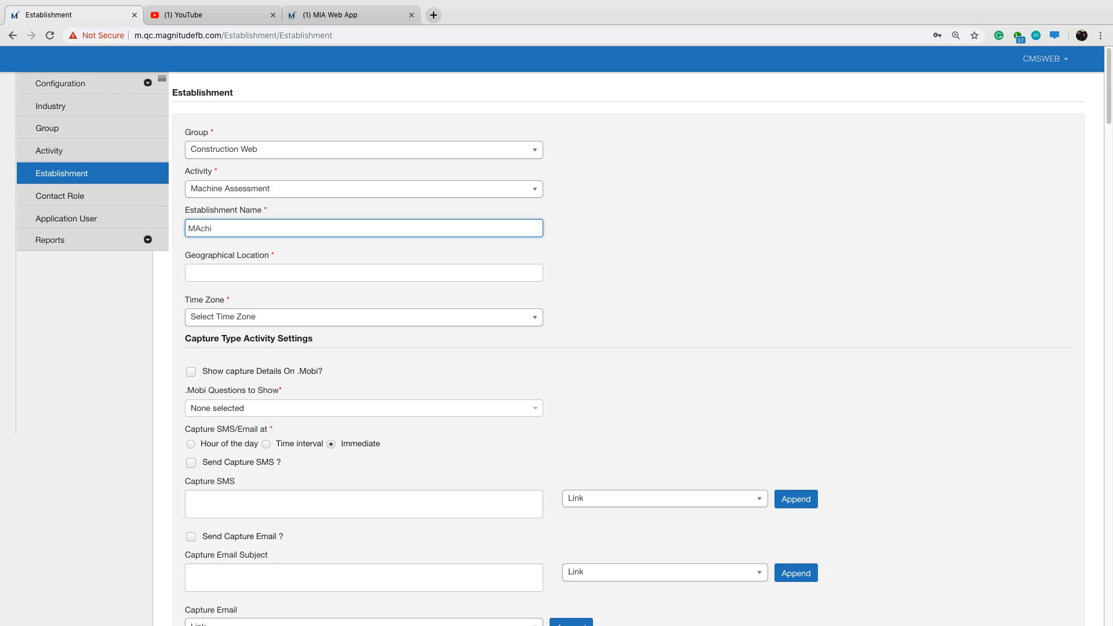
text(achine Assessment Web)
click(276, 273)
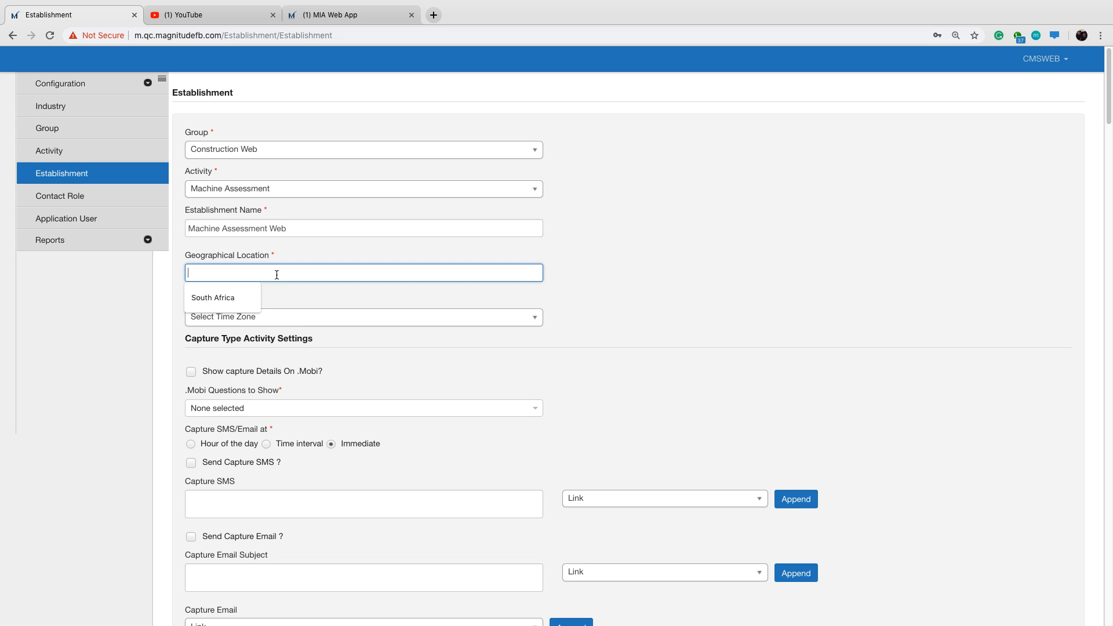
key(Down)
key(Return)
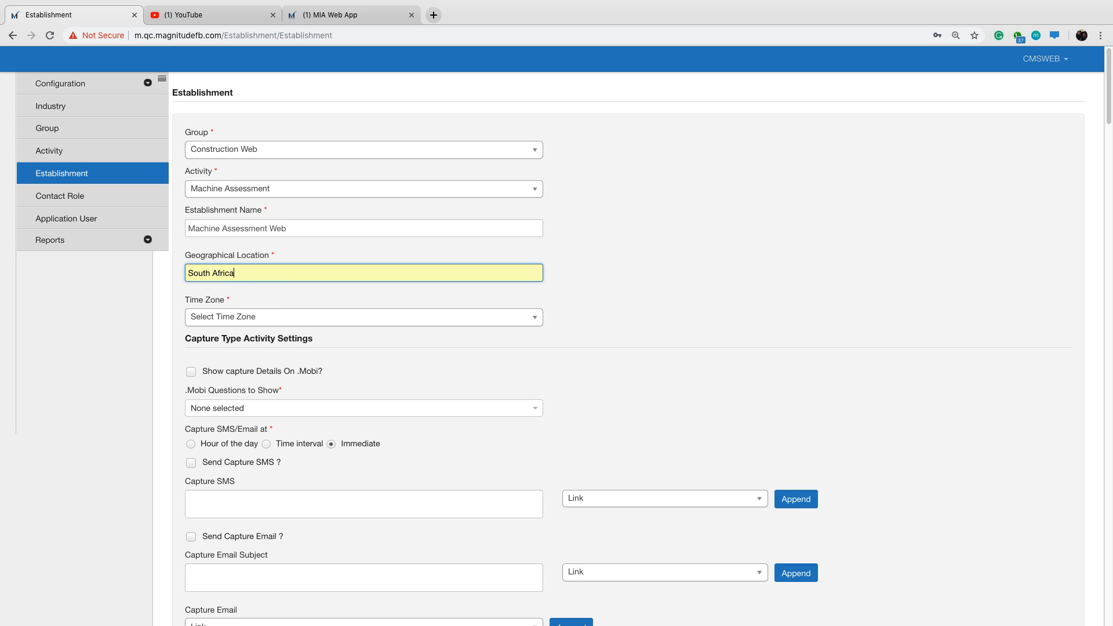
Set the time zone of the Machine Assessment Web establishment to (UTC+02:00) Harare, Pretoria.
click(338, 318)
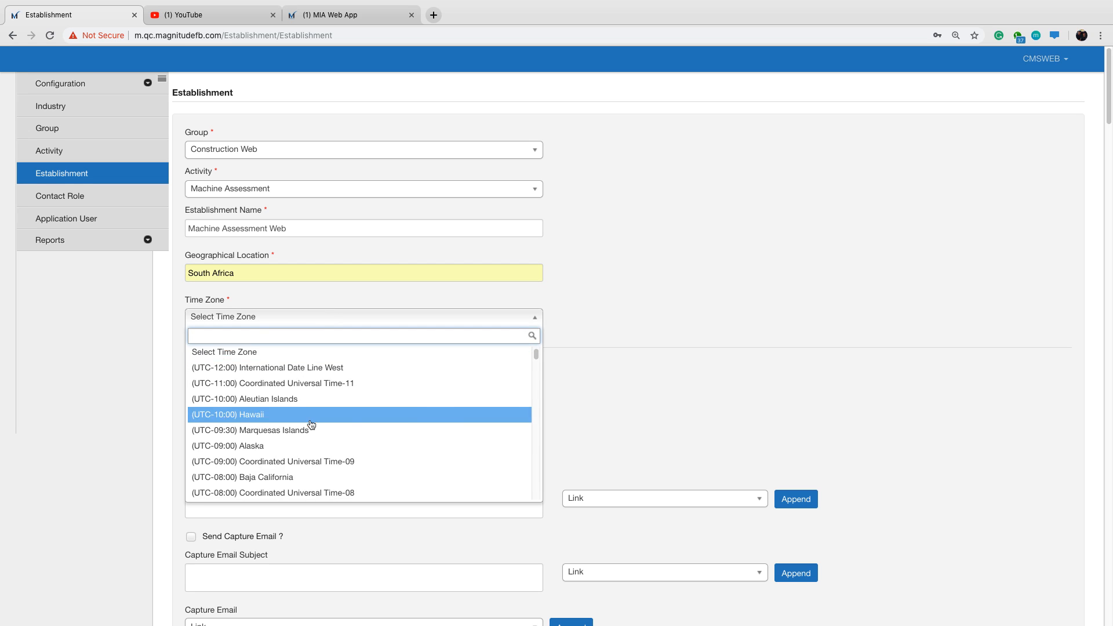
scroll(304, 429, down, 5)
scroll(301, 440, down, 10)
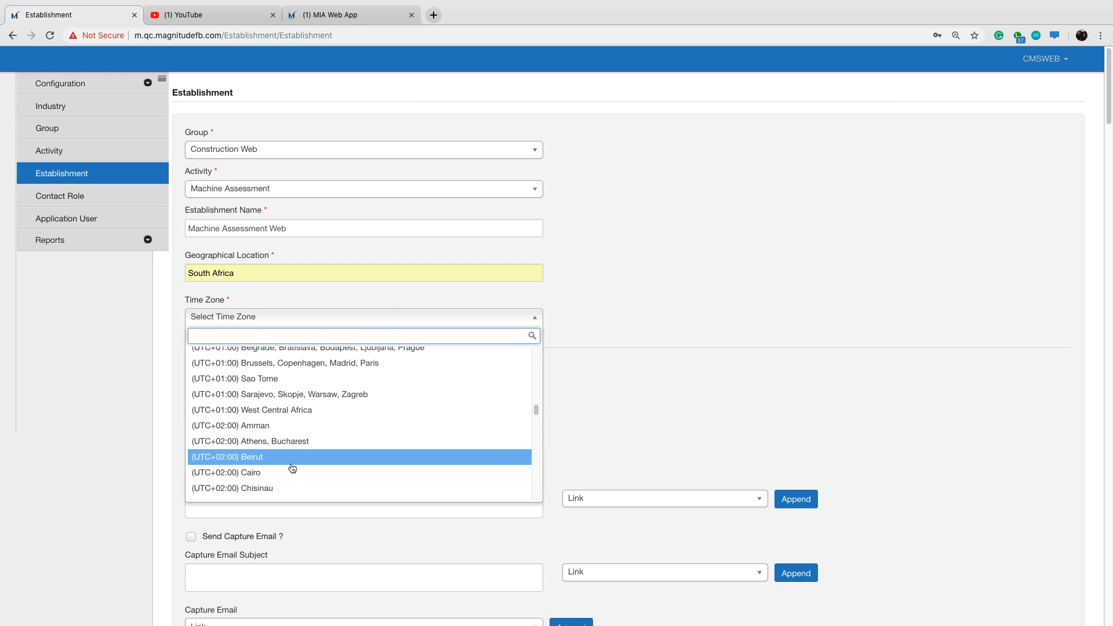
scroll(292, 468, down, 1)
scroll(292, 469, down, 5)
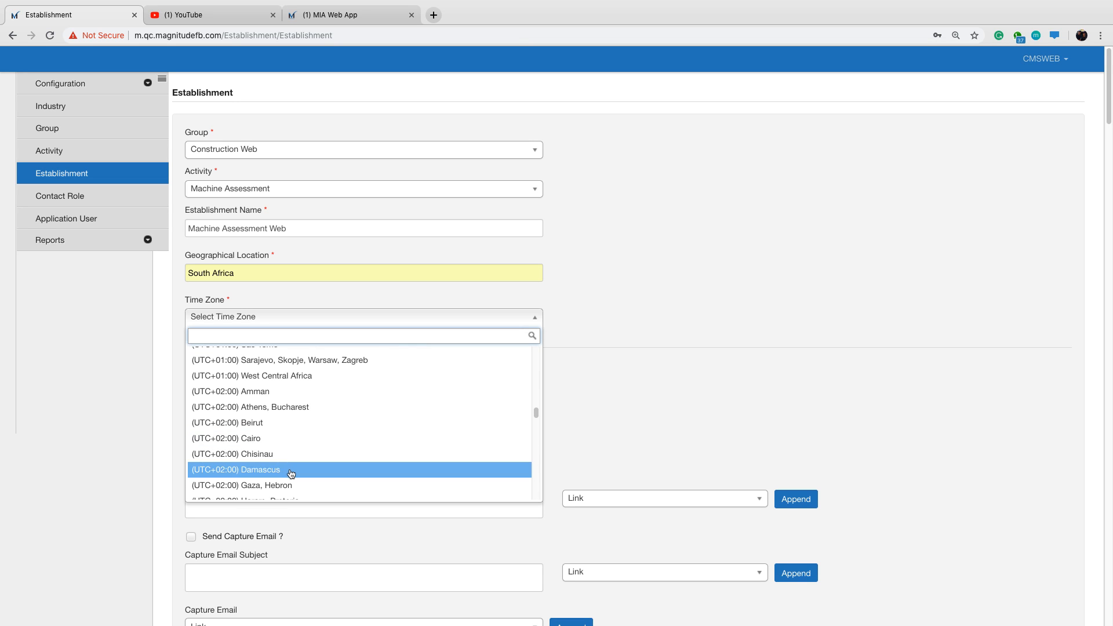
click(404, 349)
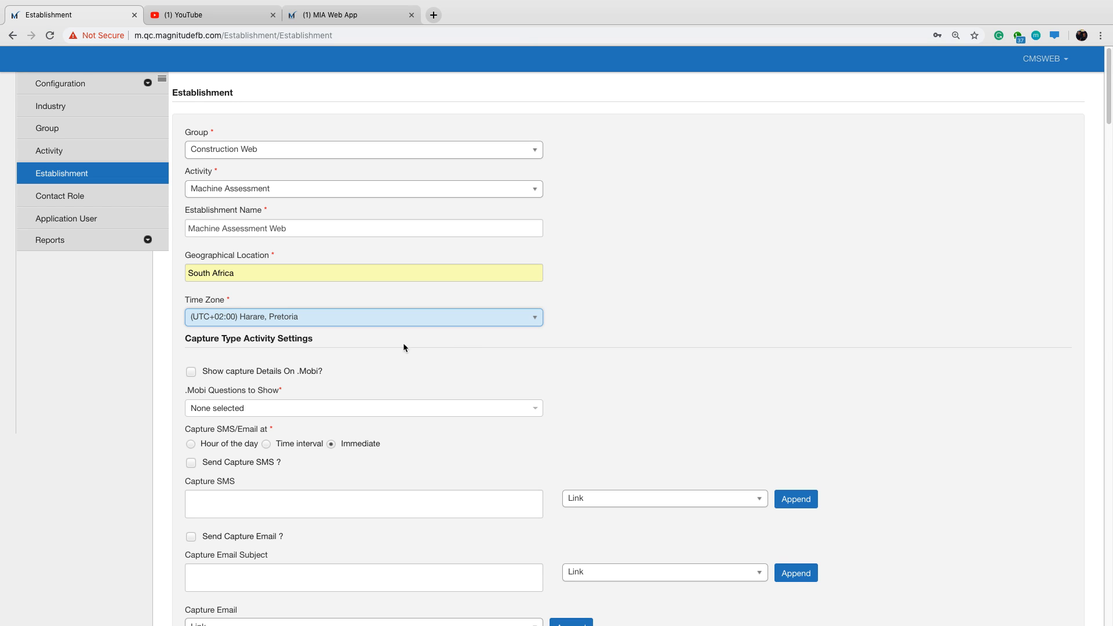
scroll(314, 369, down, 1)
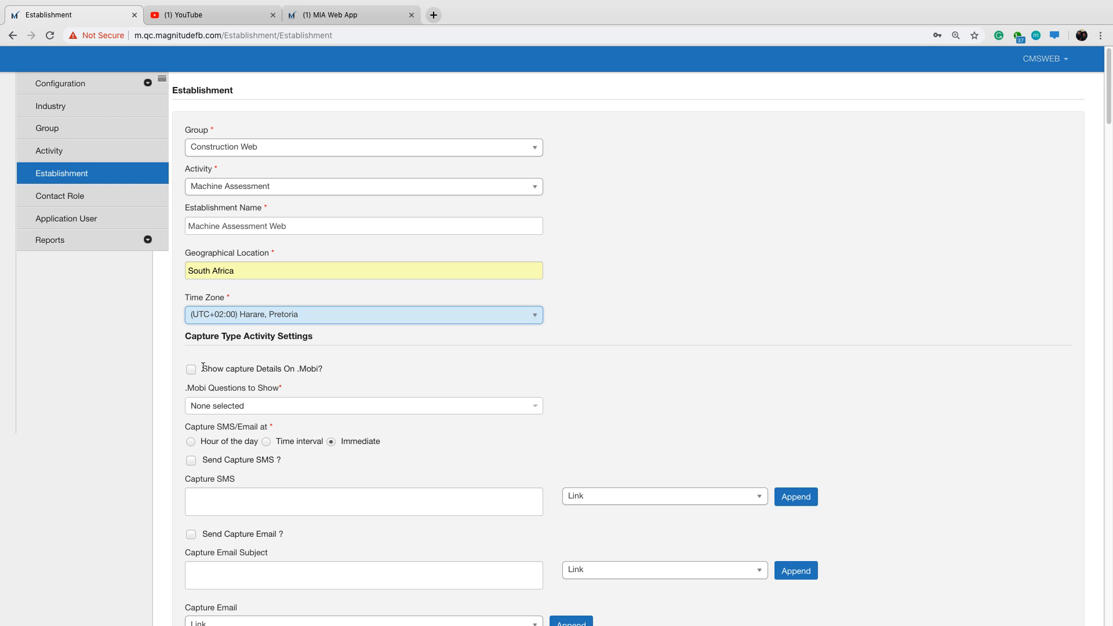
drag(205, 368, 318, 368)
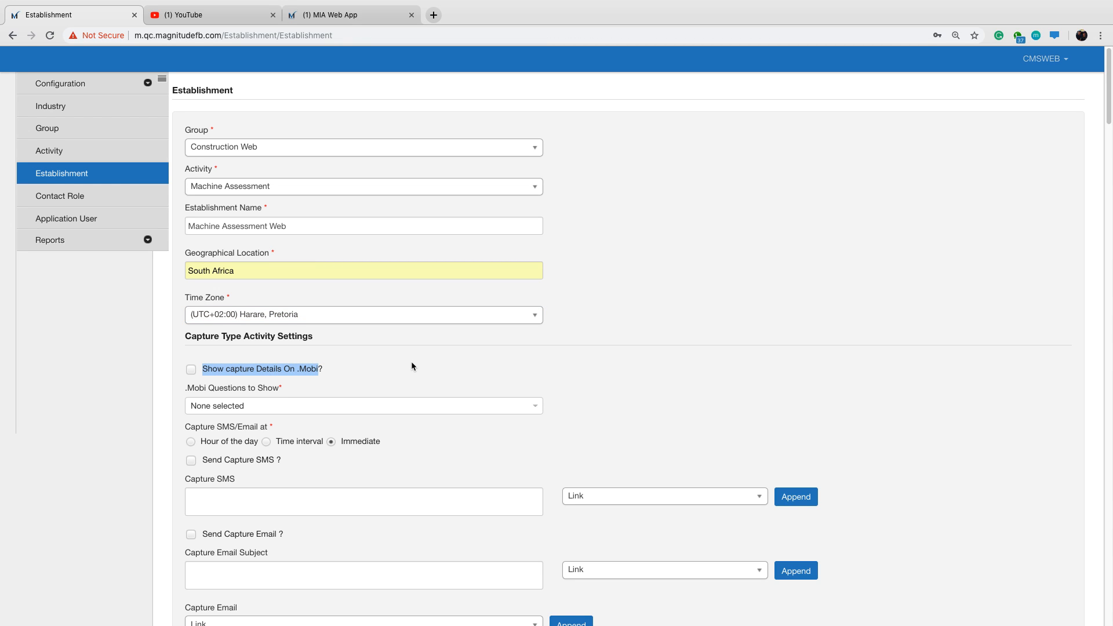
click(412, 363)
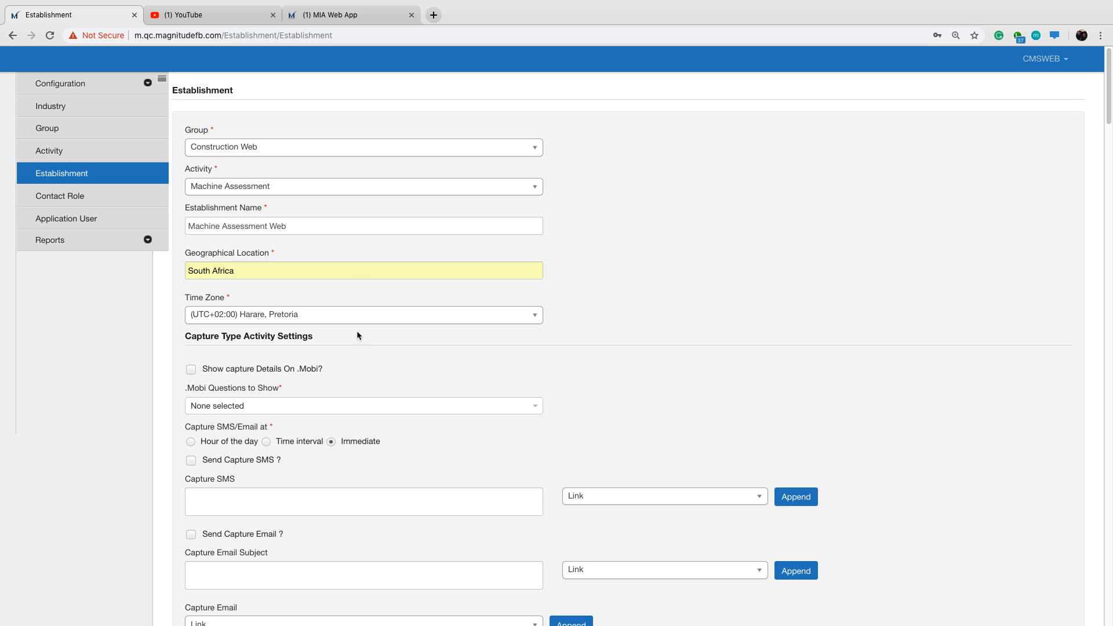
Review the resolution, PI score, summary feedback, escalation and analysis answers in the In-app Initiator Process form in the MIA Web App.
click(372, 16)
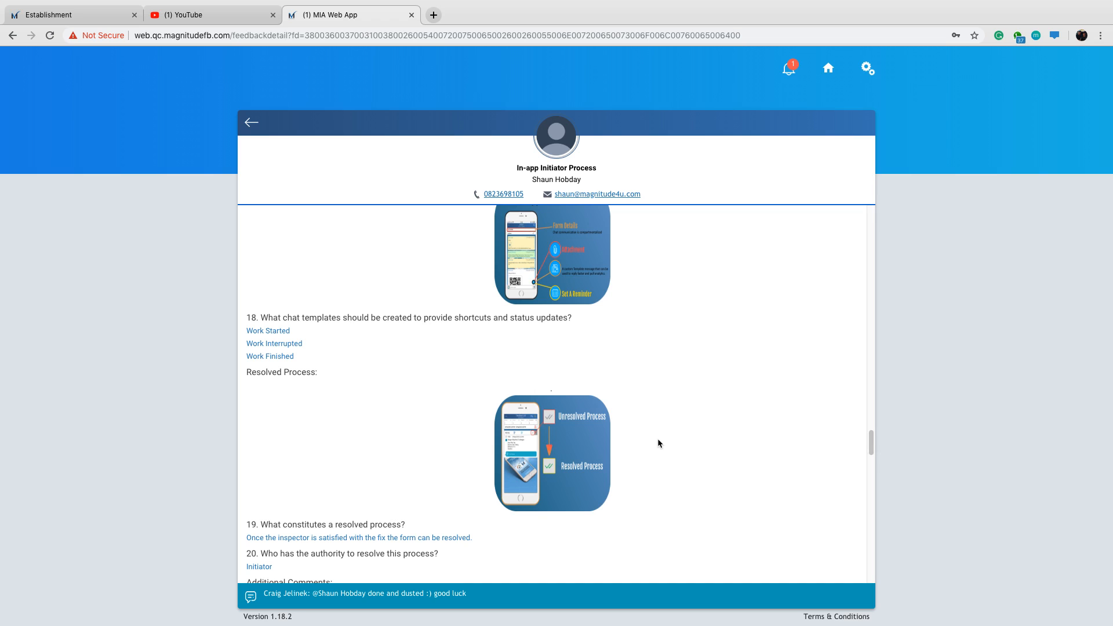
scroll(659, 444, down, 1)
scroll(658, 442, up, 10)
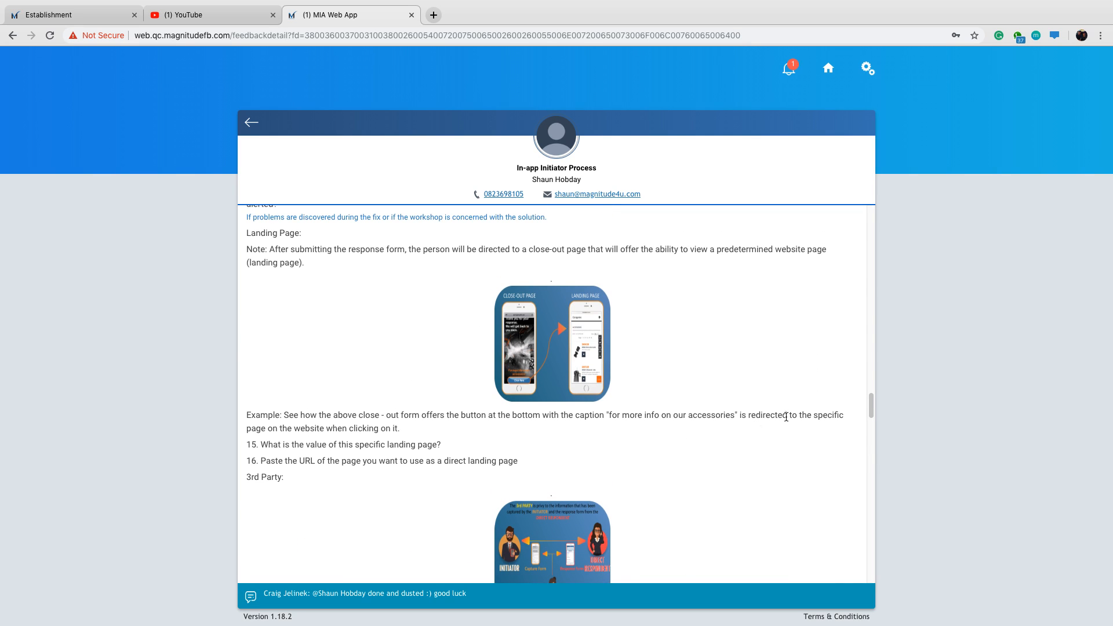
drag(871, 413, 855, 480)
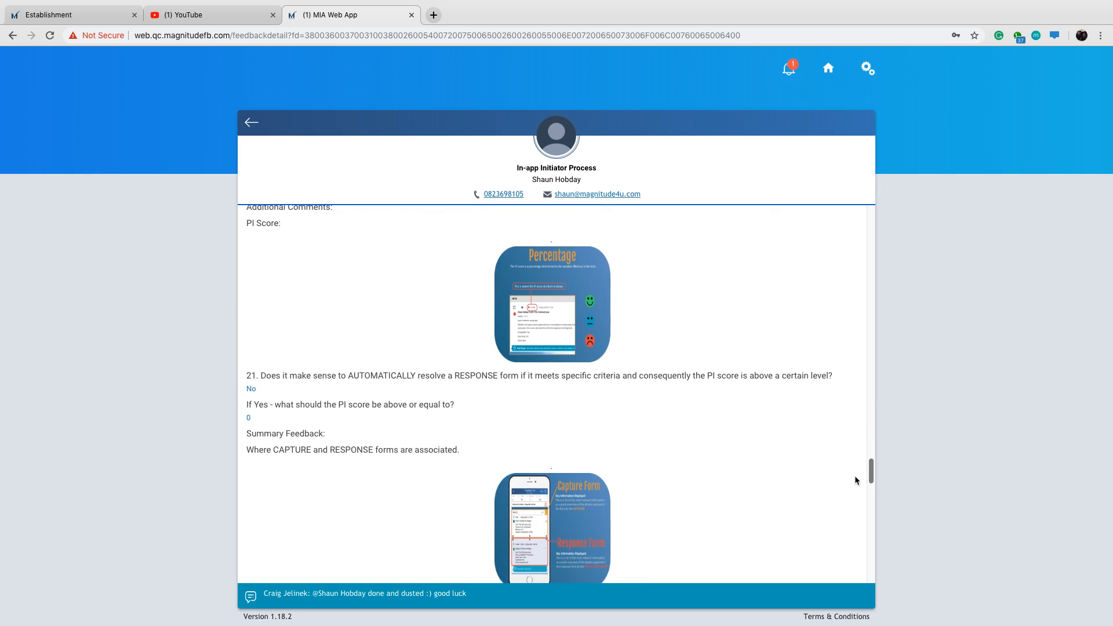
scroll(657, 433, down, 5)
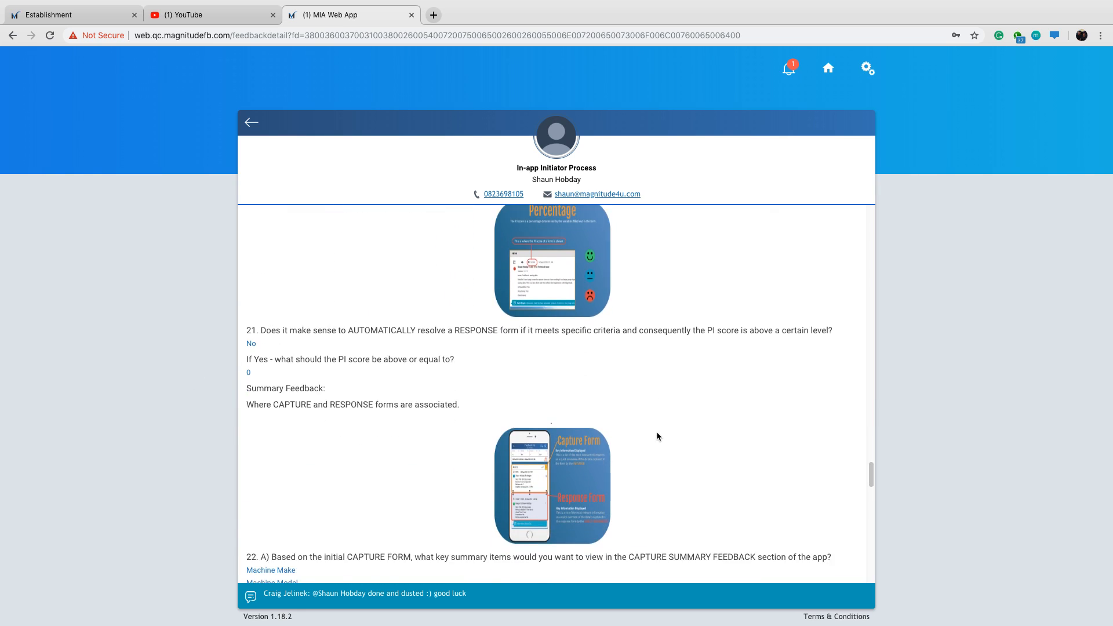
scroll(657, 436, down, 4)
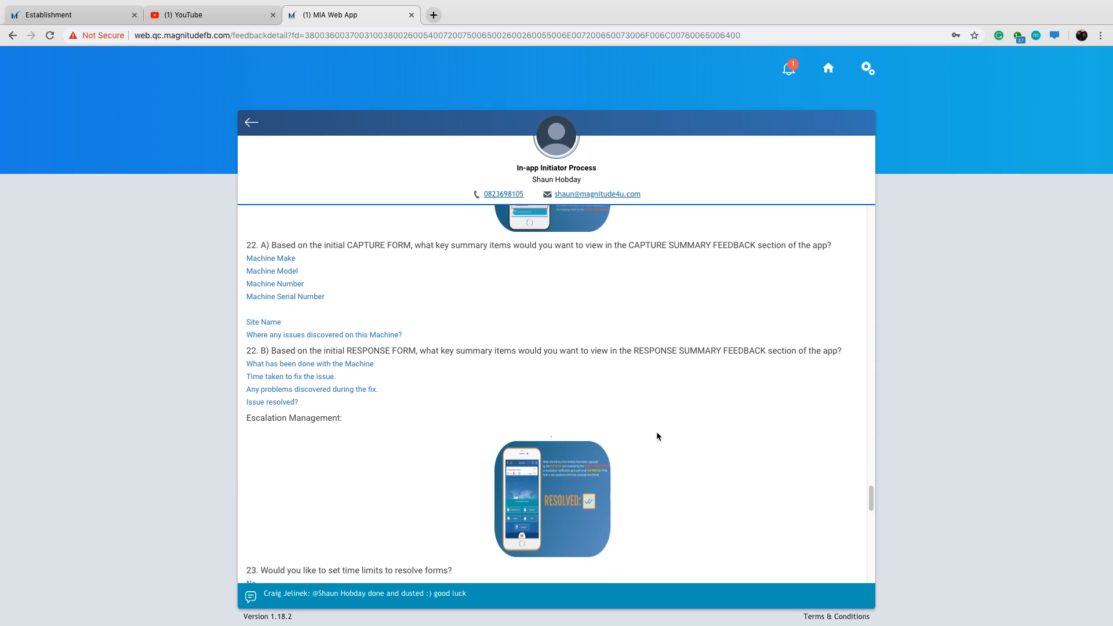
scroll(657, 436, down, 5)
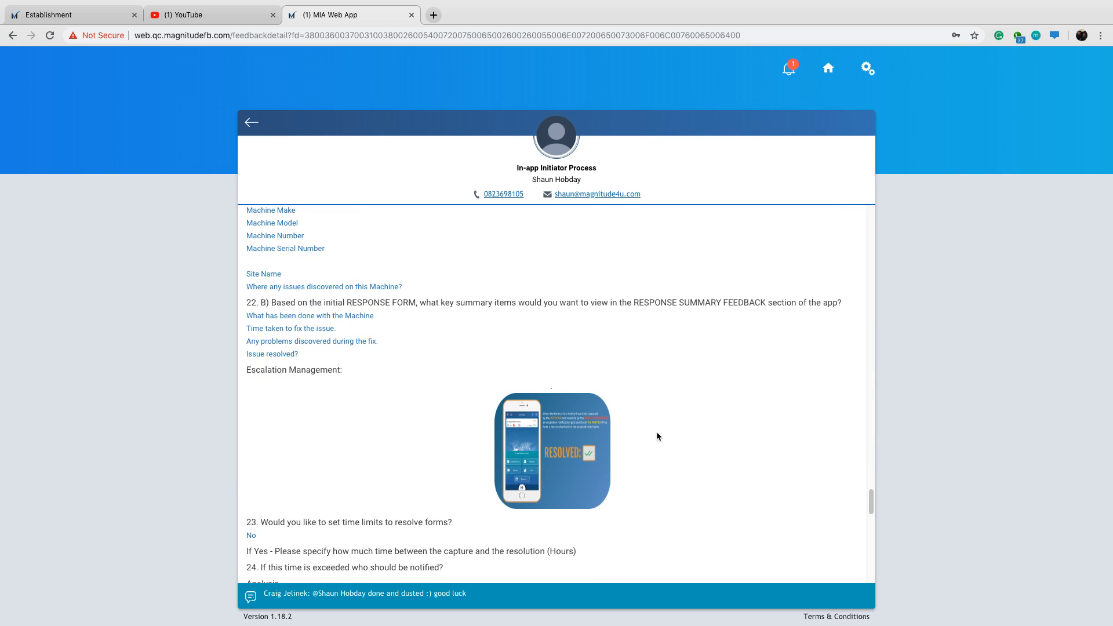
scroll(657, 436, down, 3)
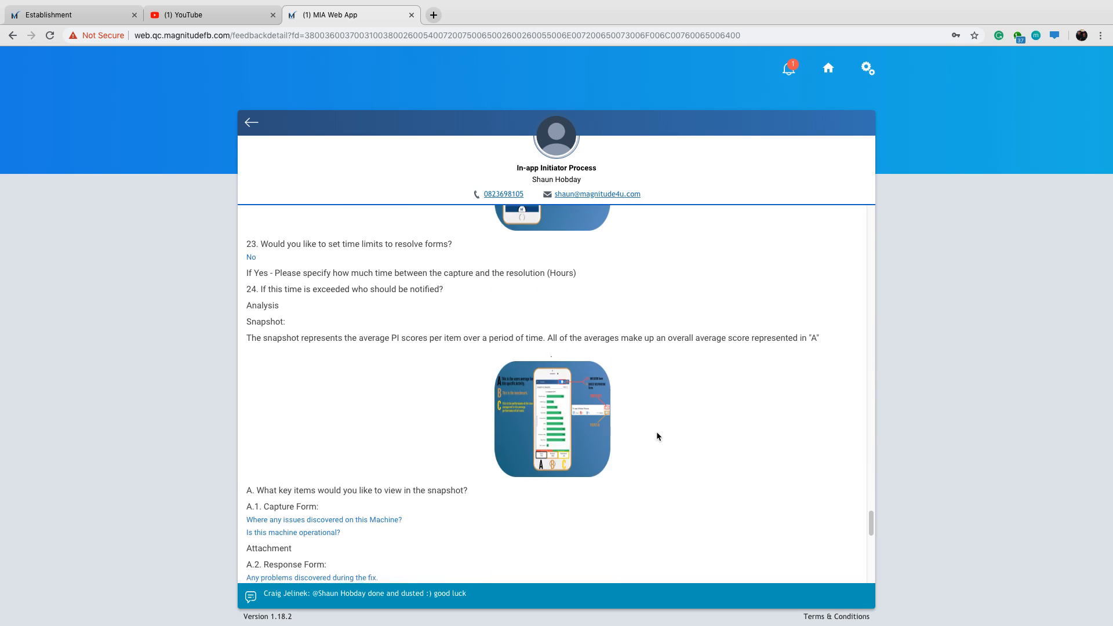
scroll(657, 434, down, 7)
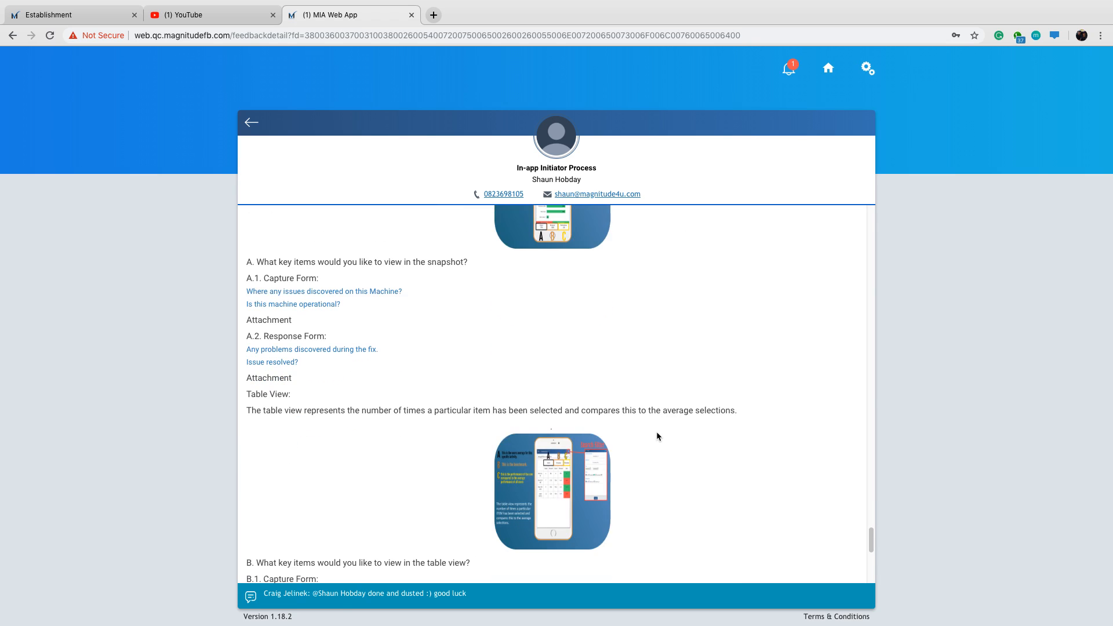
scroll(657, 436, down, 2)
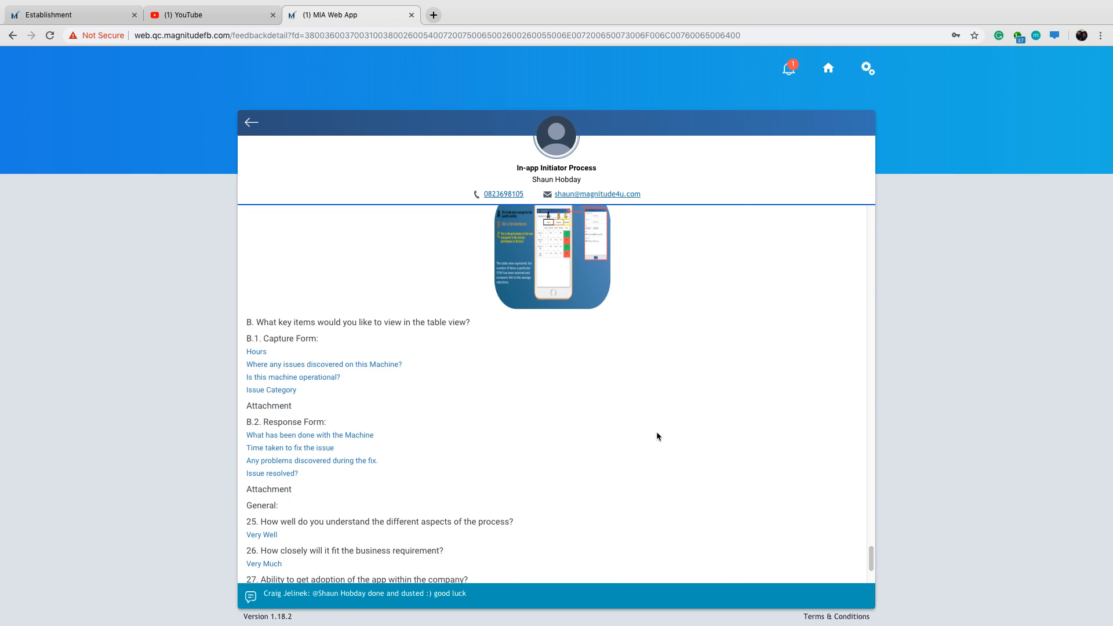
drag(873, 571, 864, 405)
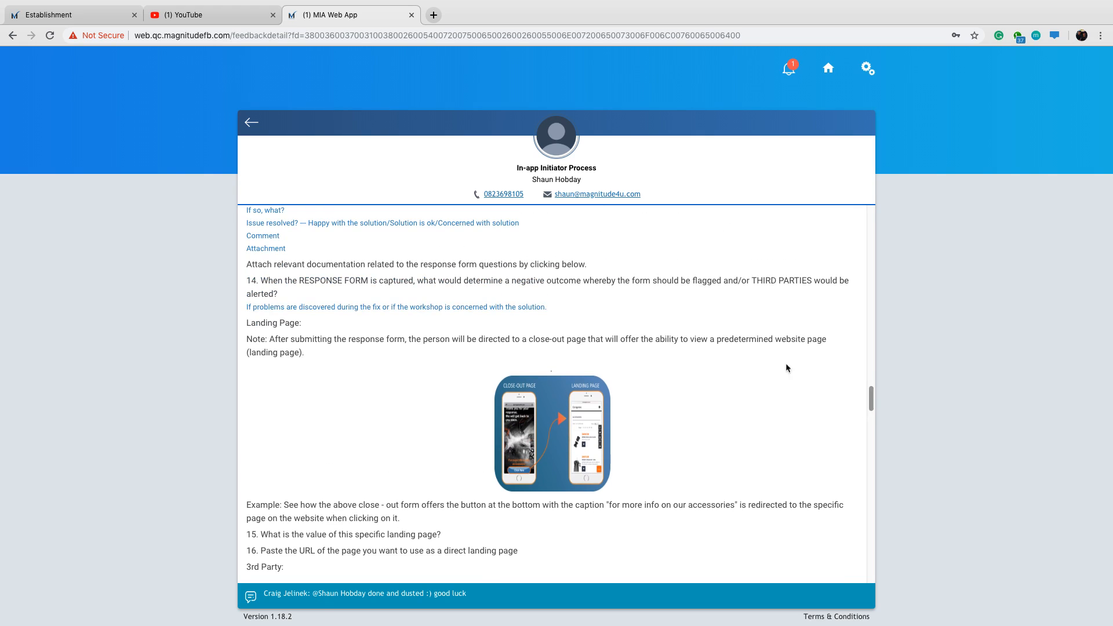
Return to the Machine Assessment Web establishment form and enable showing capture details on .Mobi.
click(105, 17)
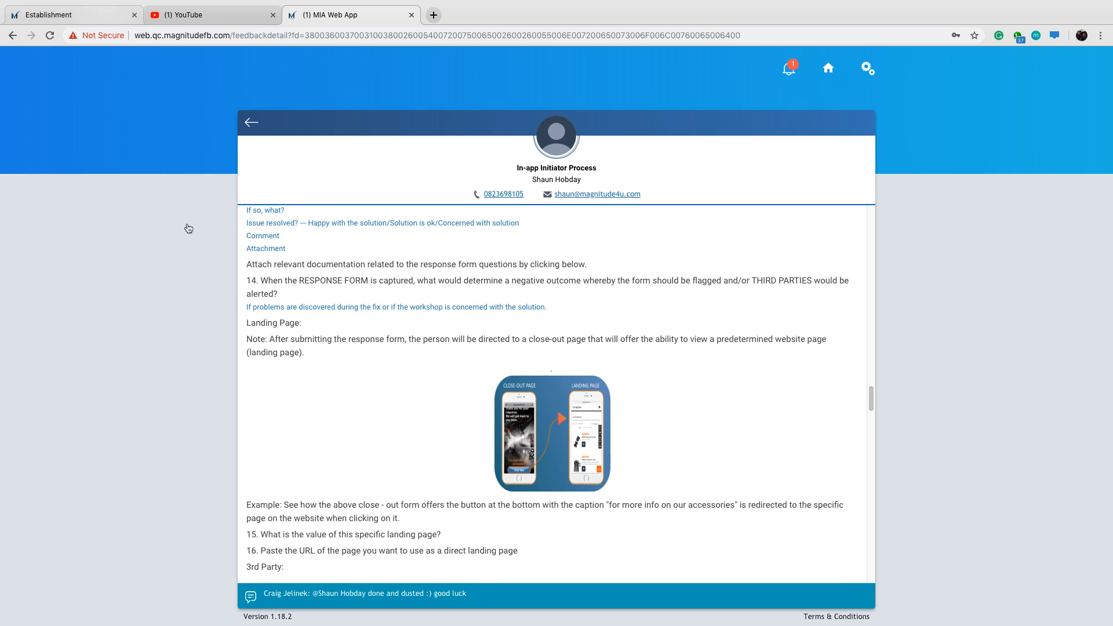
click(192, 371)
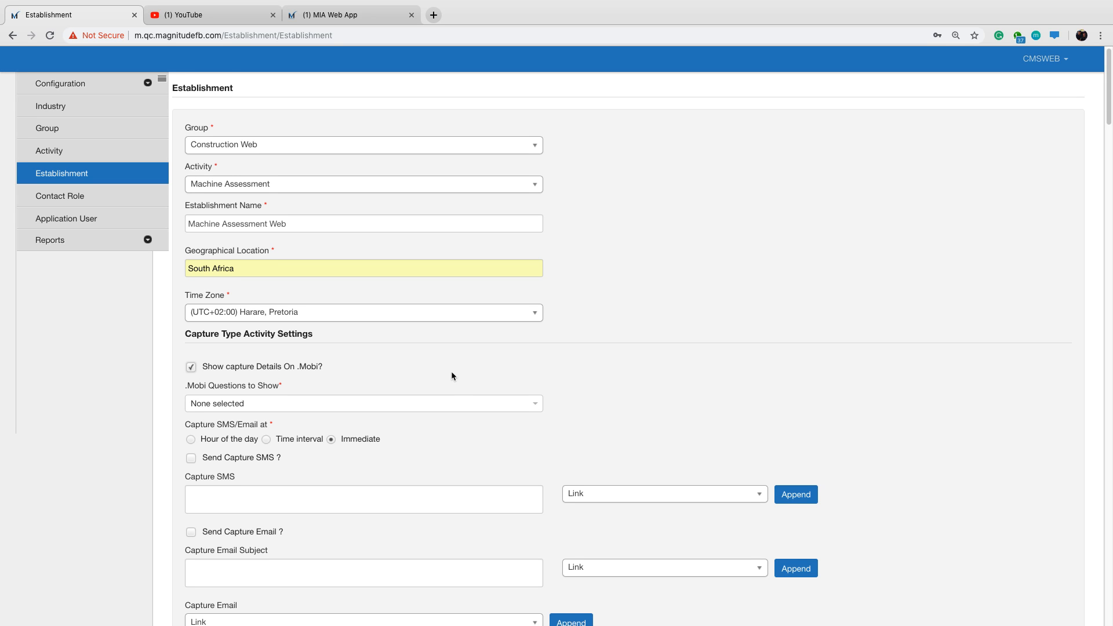
scroll(451, 374, down, 1)
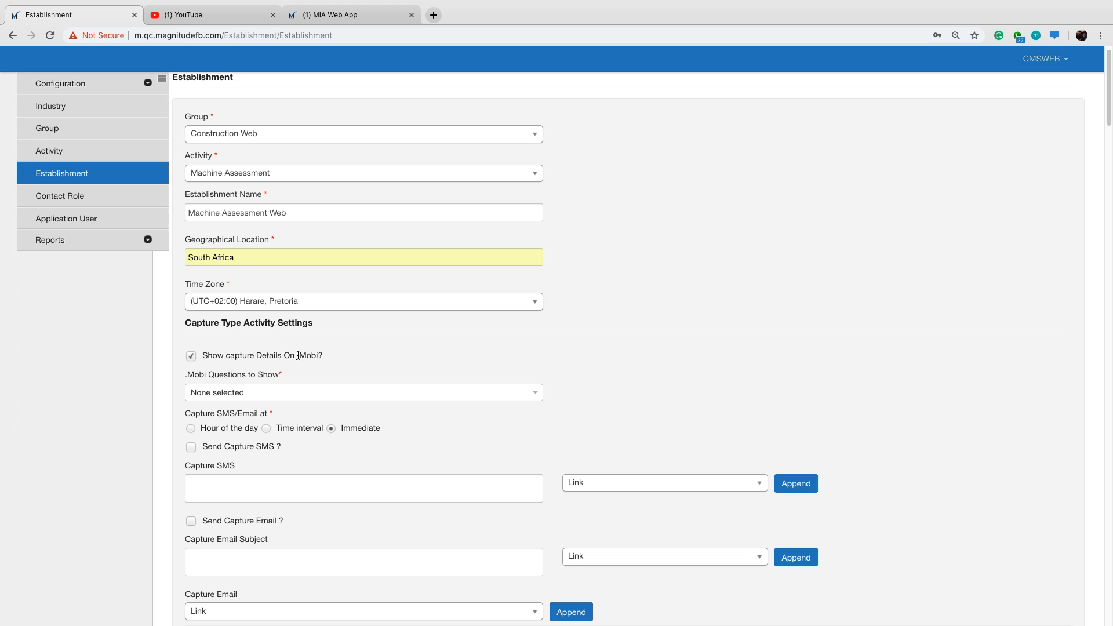
drag(297, 356, 323, 357)
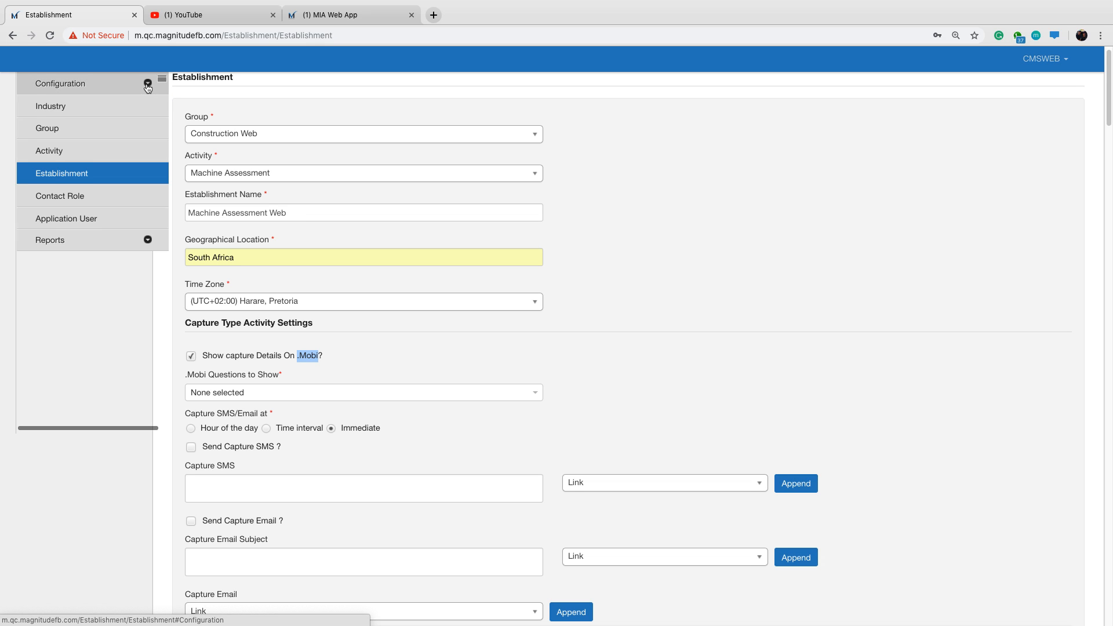
Examine the Configuration entries and the establishment's capture SMS, capture email and introductory message settings.
click(148, 84)
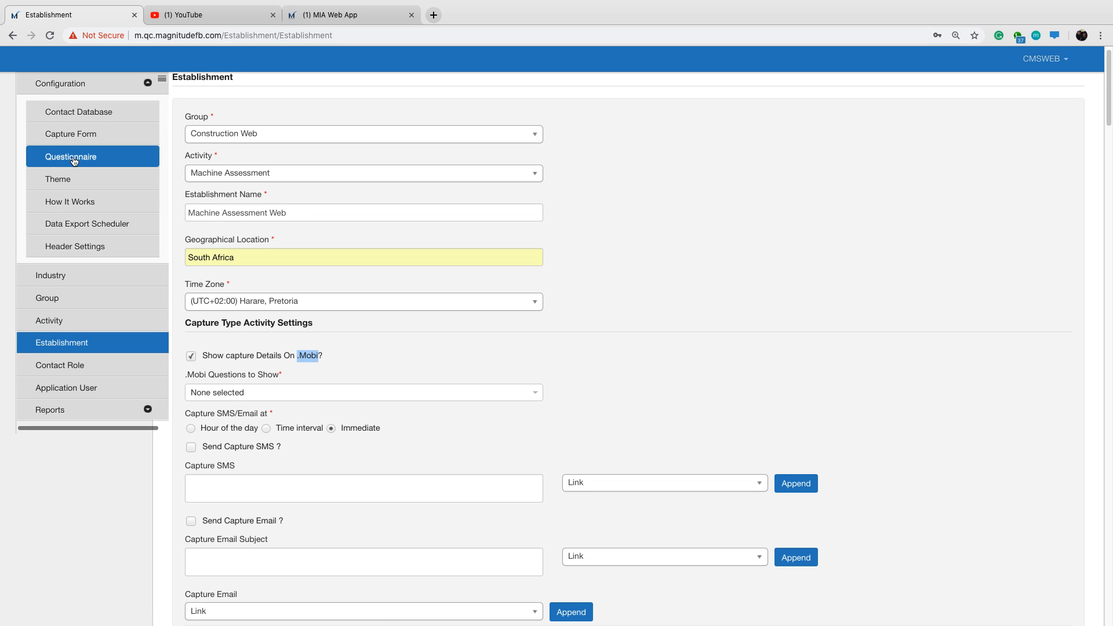
click(148, 83)
drag(202, 355, 324, 359)
click(251, 356)
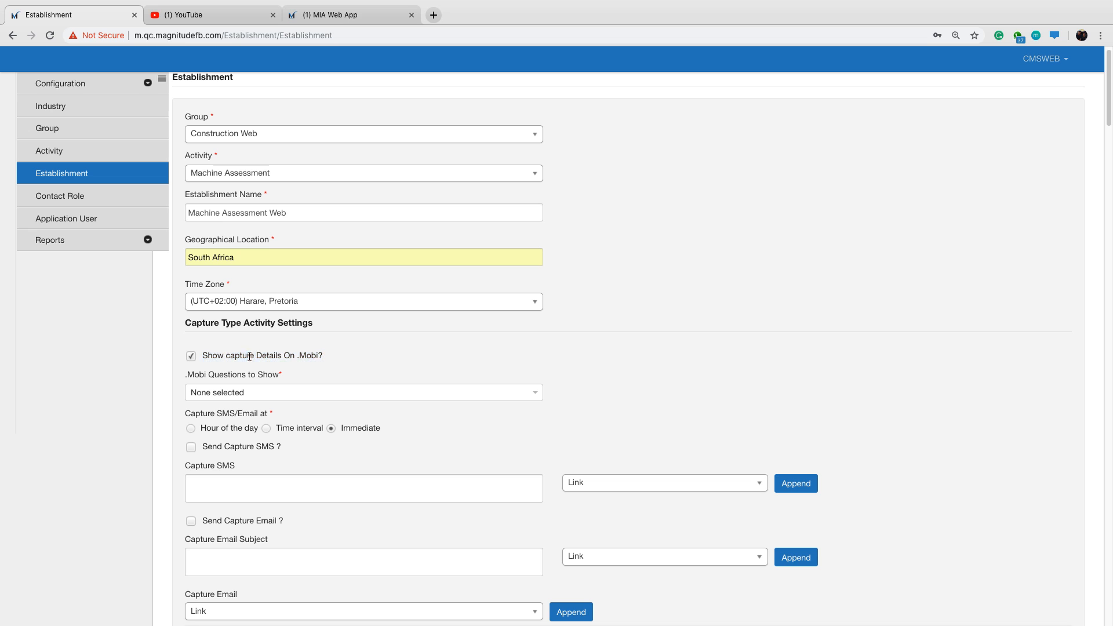
scroll(356, 354, down, 1)
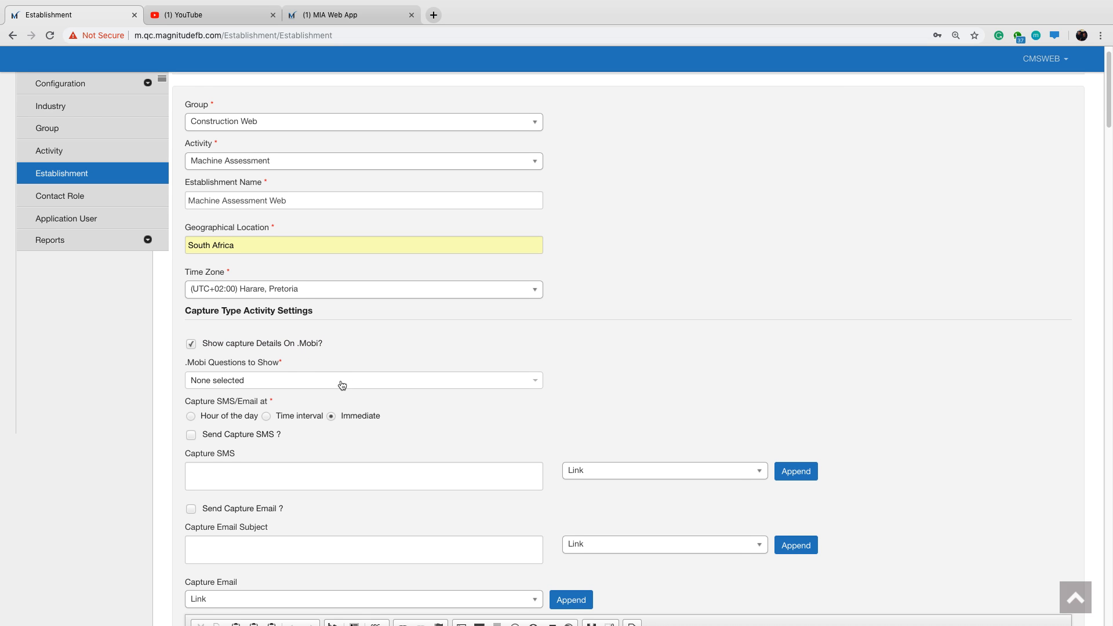
scroll(626, 406, down, 2)
scroll(644, 414, down, 9)
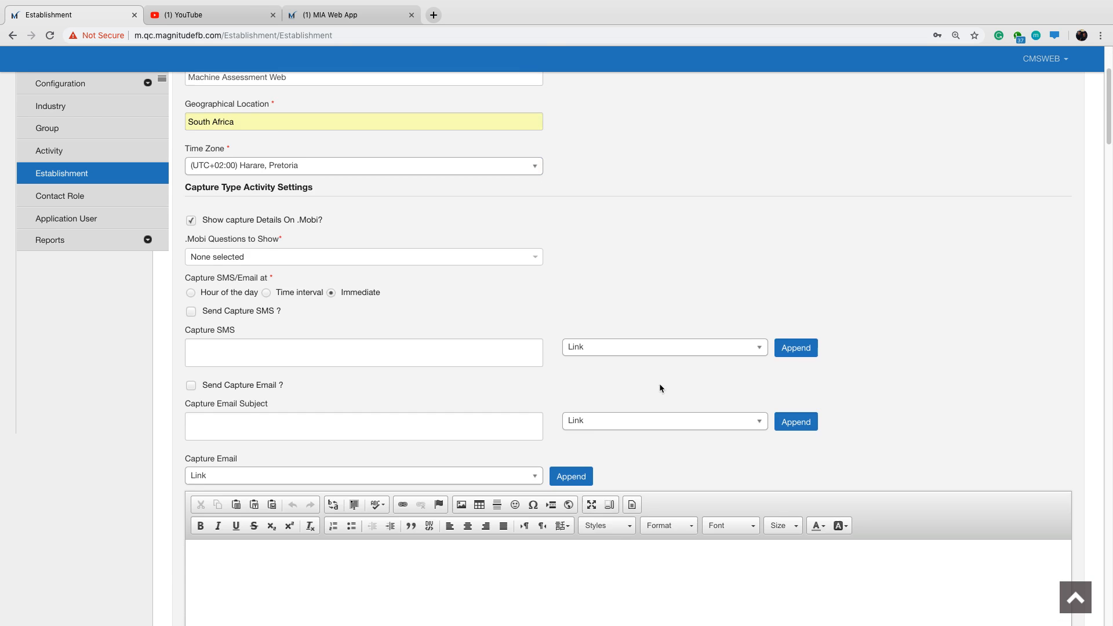
scroll(439, 367, down, 1)
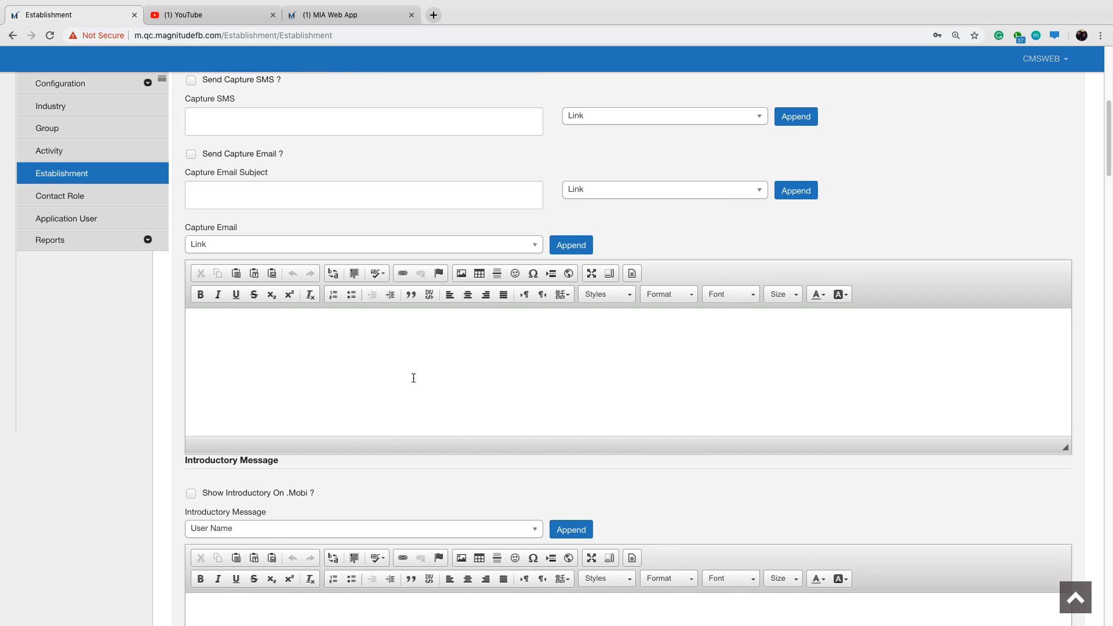
drag(226, 492, 362, 491)
click(362, 491)
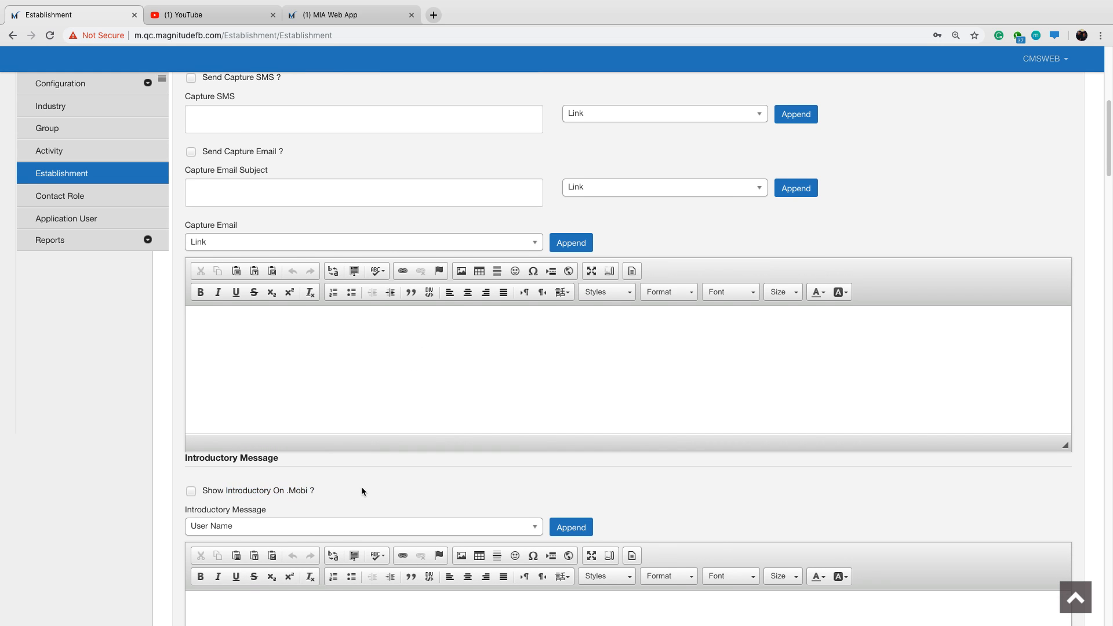
scroll(373, 468, up, 2)
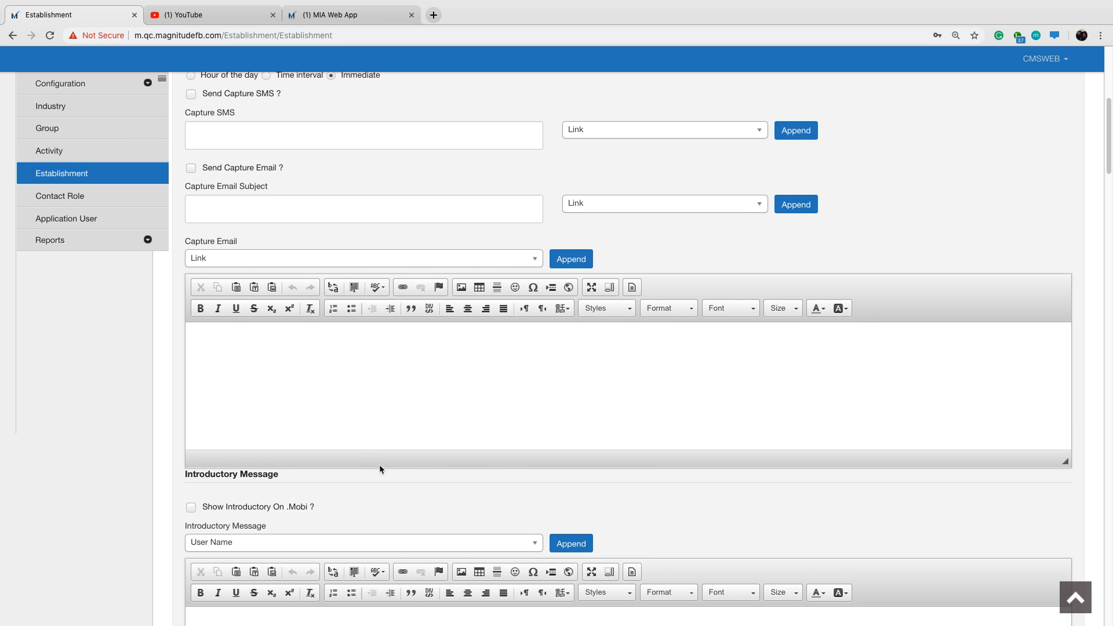
scroll(383, 439, up, 3)
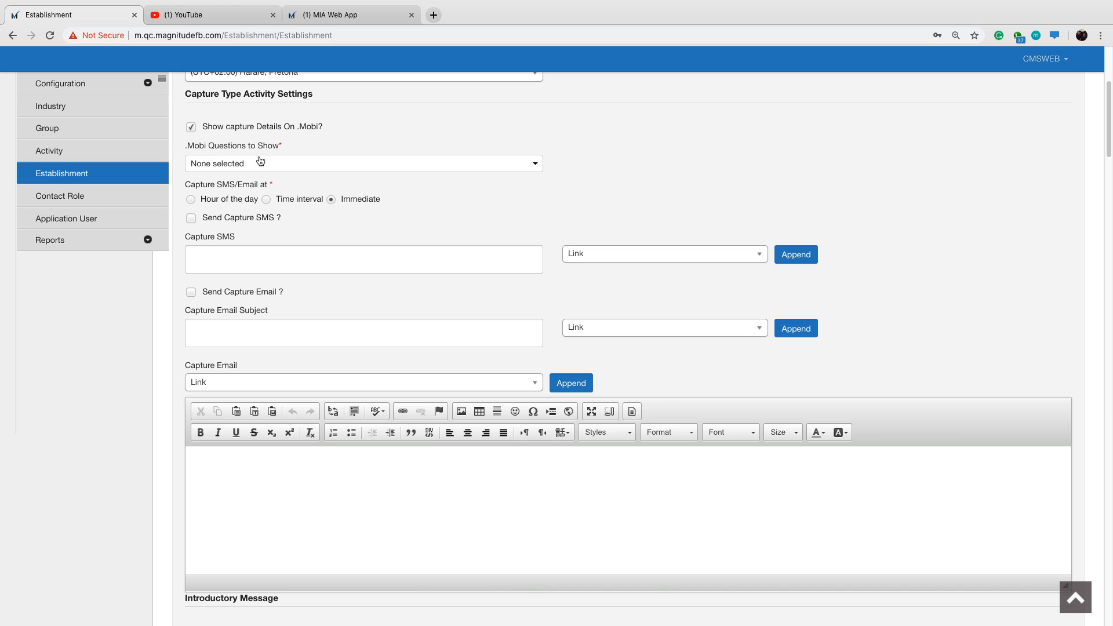
Select all available questions as the .Mobi questions to show for the establishment.
click(262, 171)
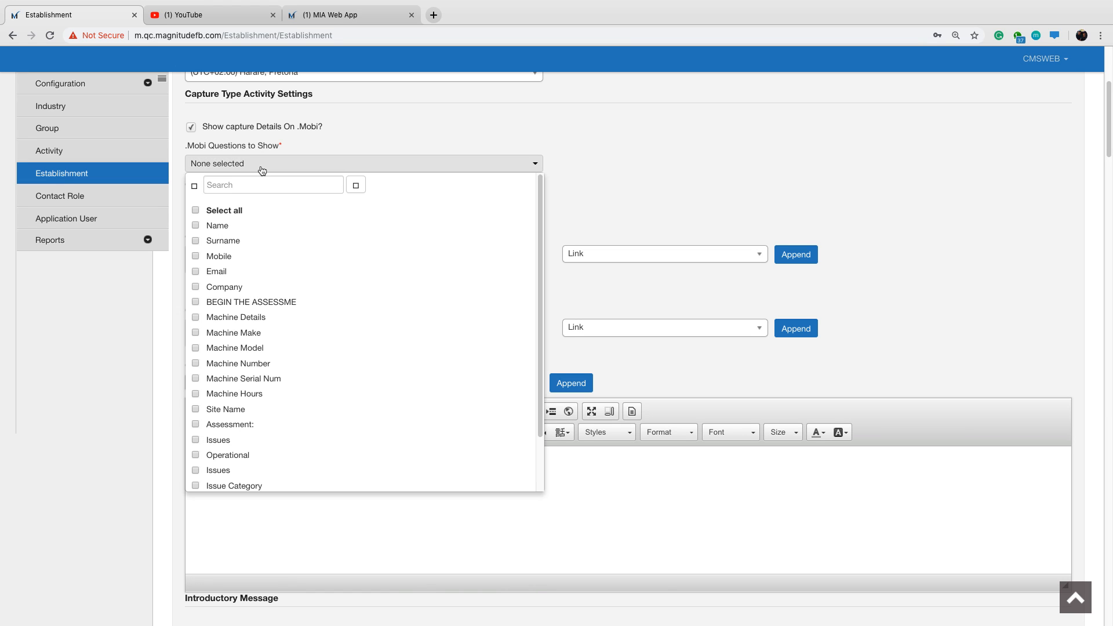
click(197, 213)
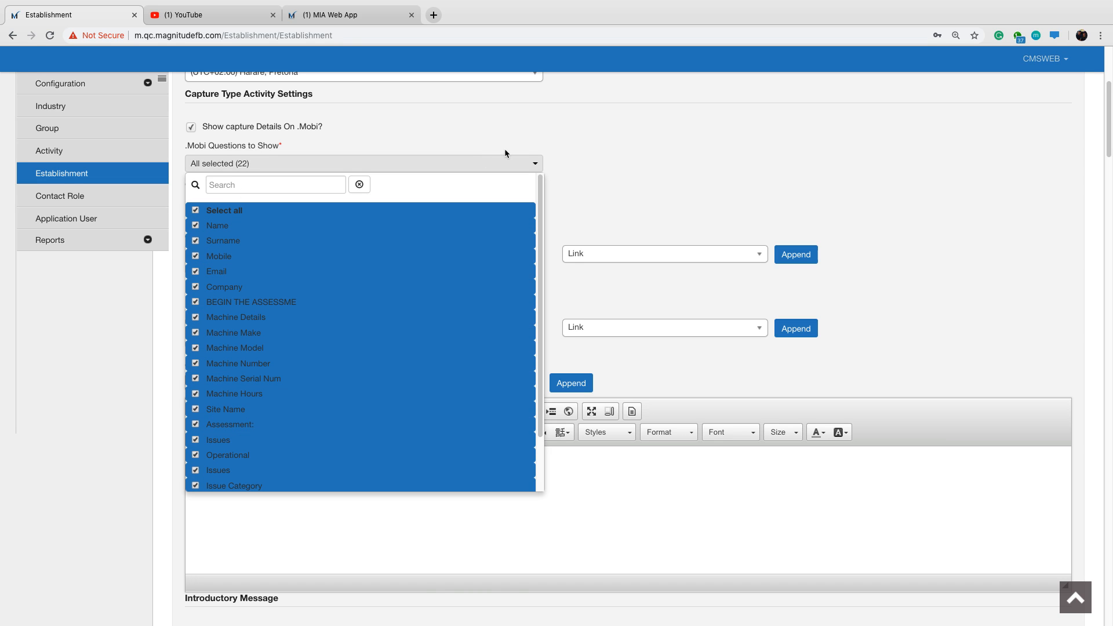
click(566, 149)
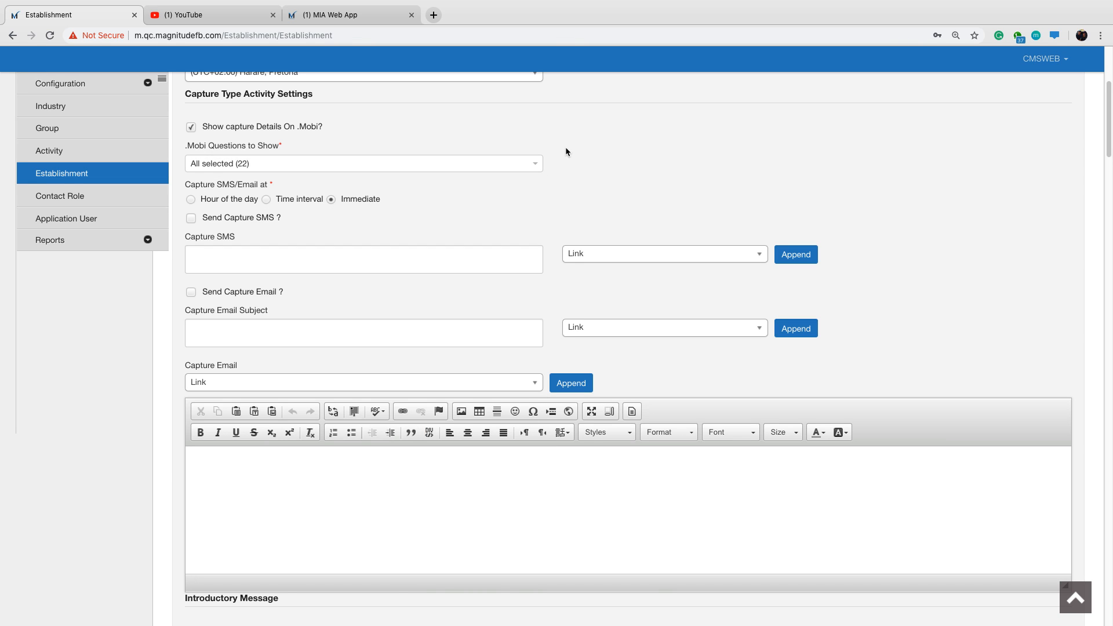
scroll(287, 211, down, 1)
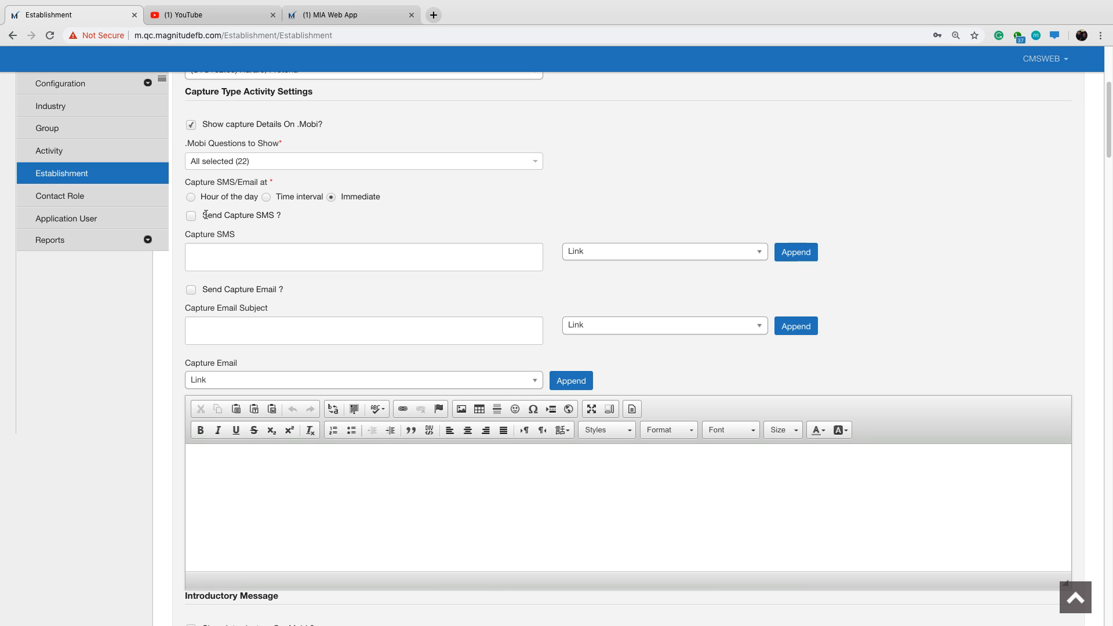
drag(203, 215, 279, 218)
click(392, 235)
scroll(211, 233, down, 1)
click(192, 214)
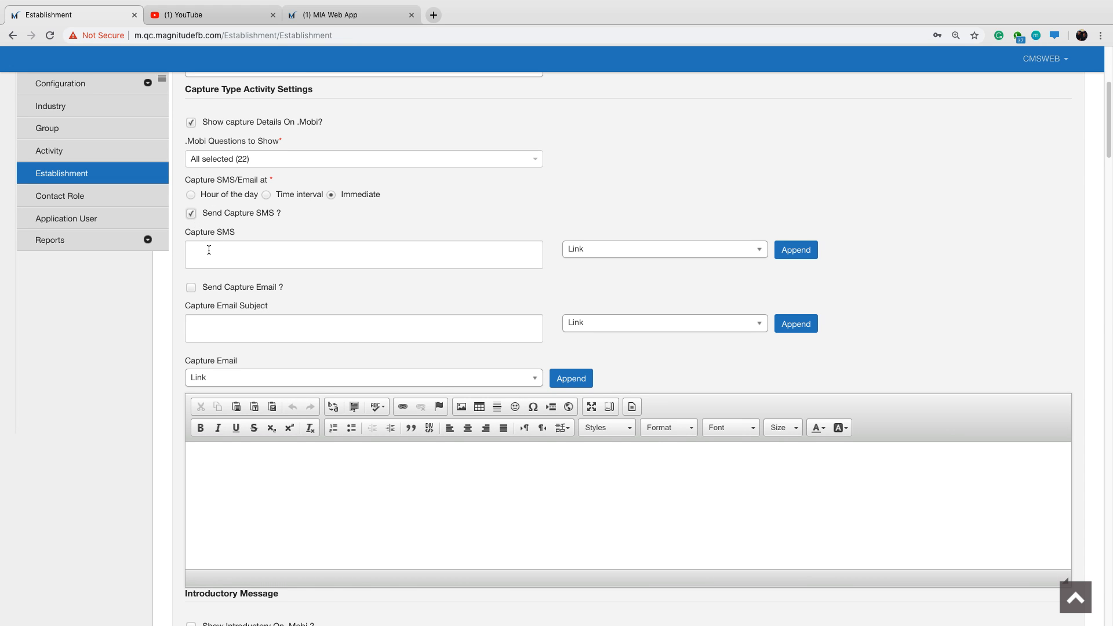
click(209, 250)
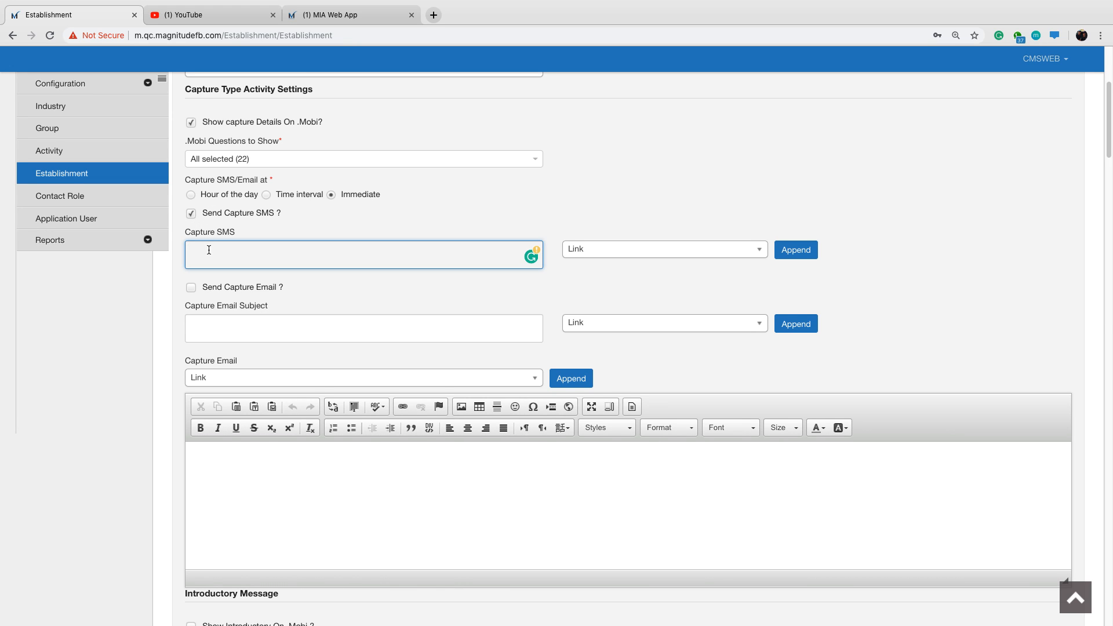
click(191, 216)
Examine the placeholders available for the Capture SMS and the capture email and introductory message settings.
click(730, 255)
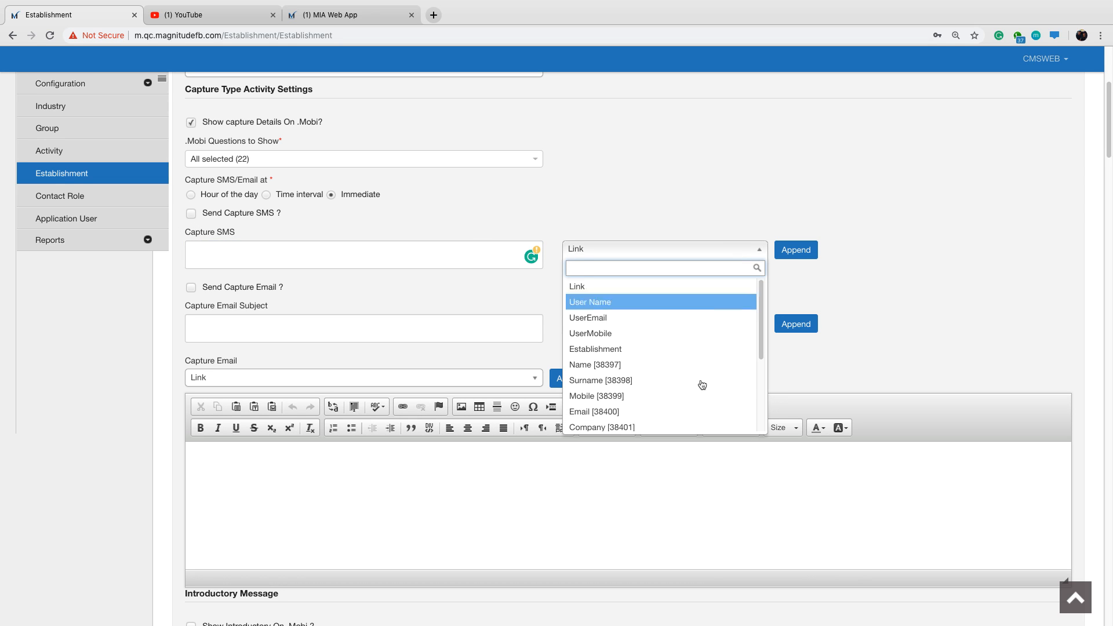
drag(760, 348, 751, 310)
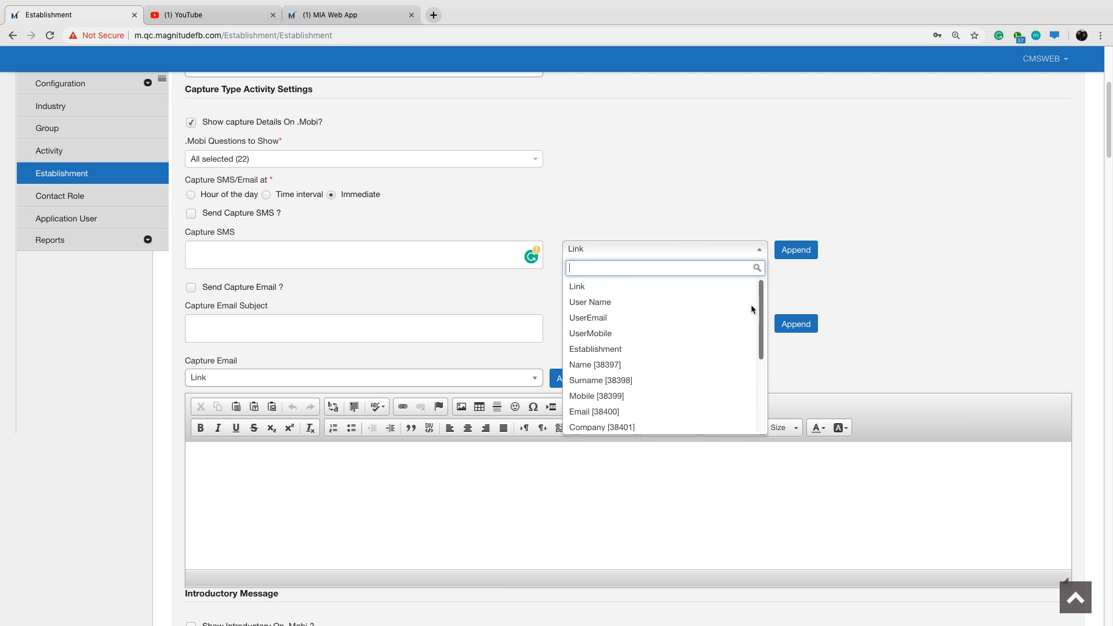
click(626, 190)
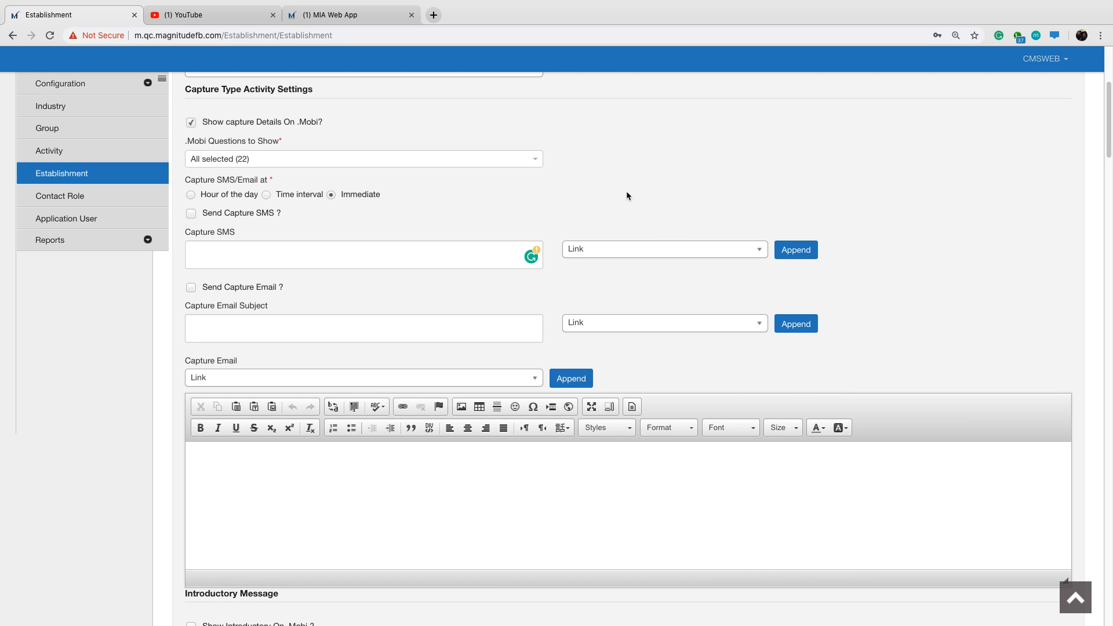
scroll(305, 235, down, 1)
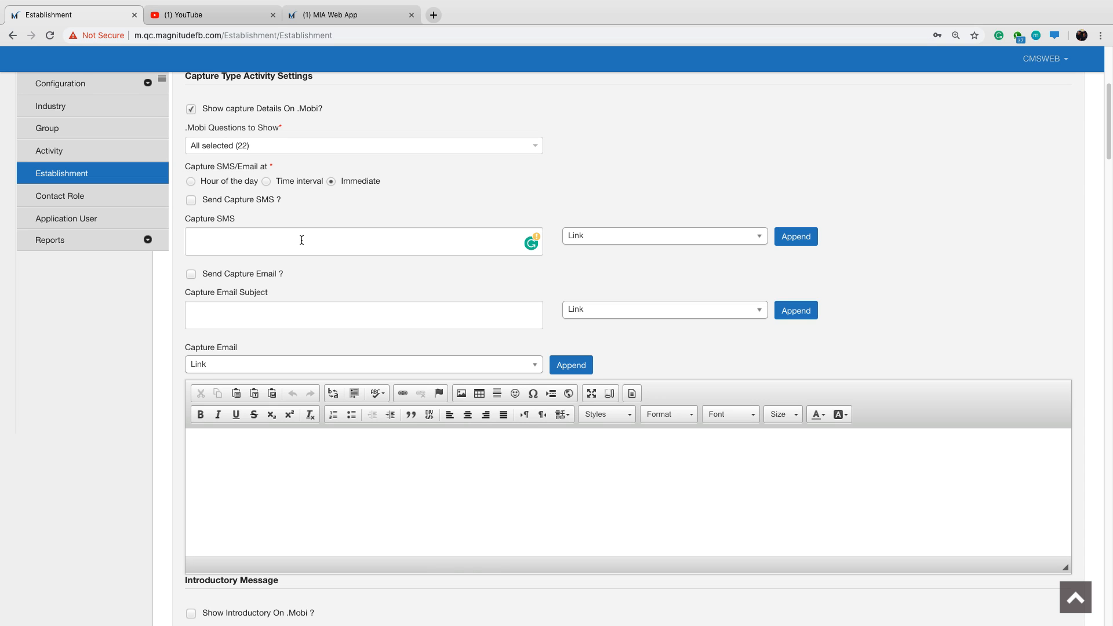
scroll(445, 285, down, 1)
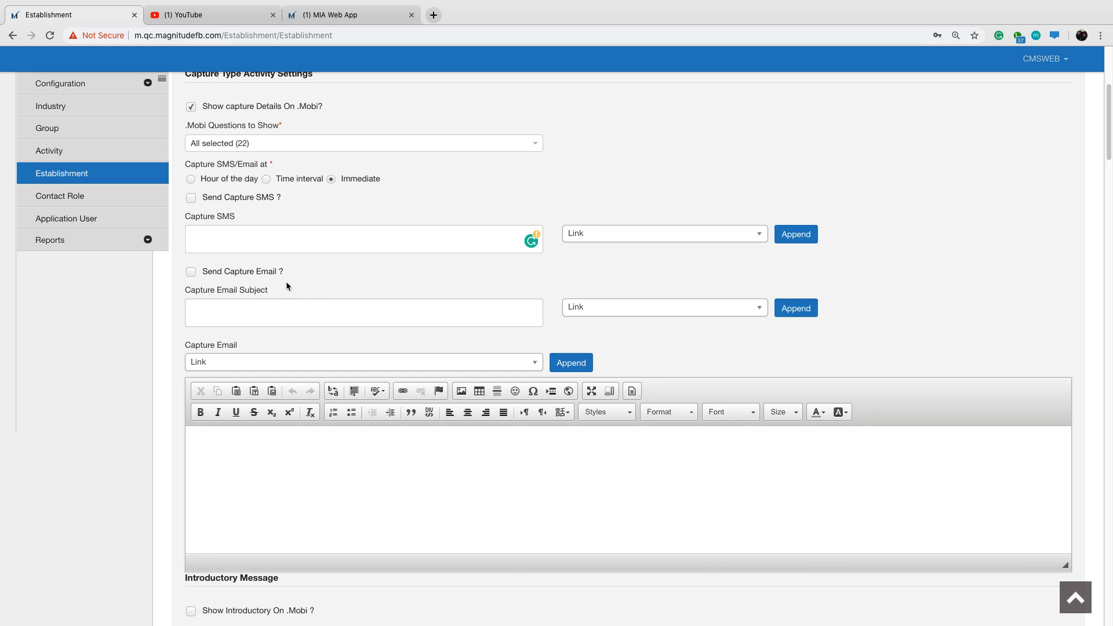
scroll(323, 287, down, 5)
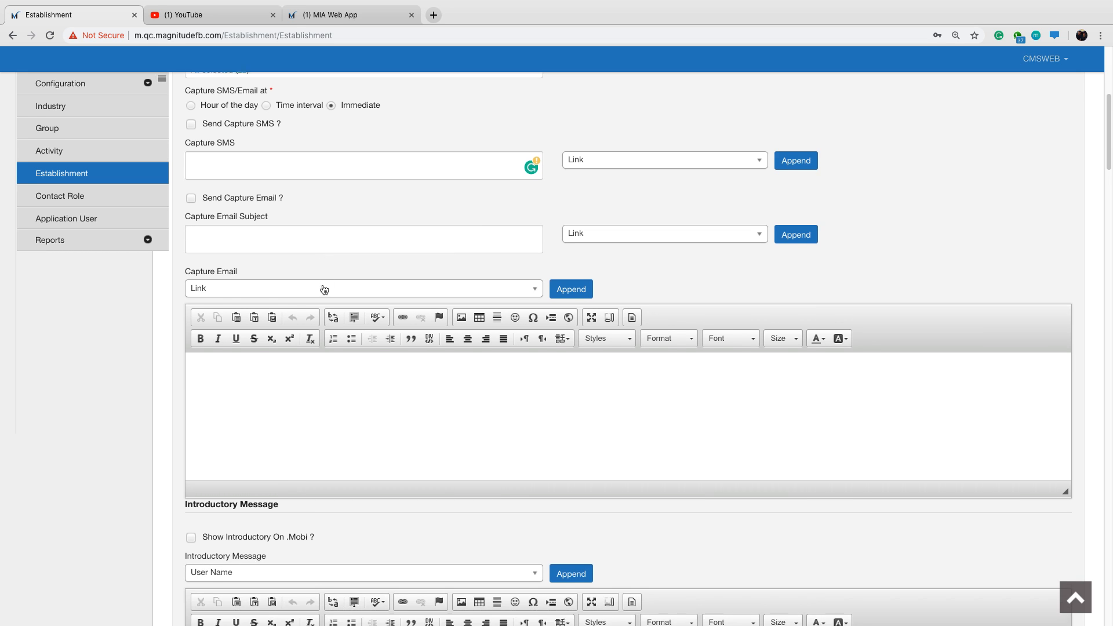
scroll(323, 284, down, 2)
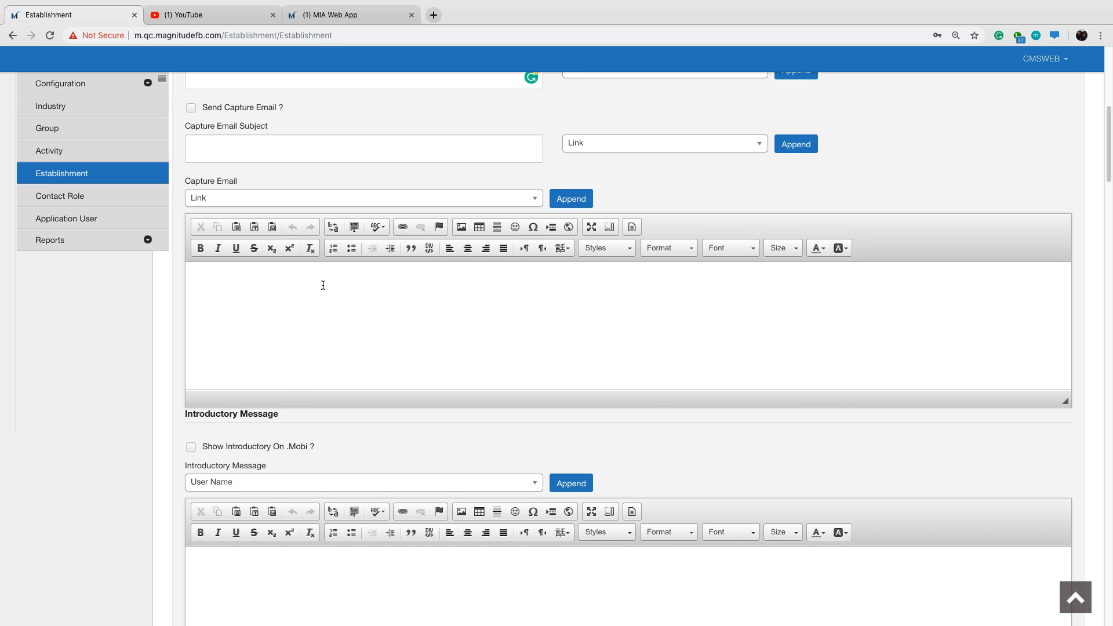
Enable showing the introductory message on .Mobi for the establishment.
scroll(323, 284, down, 1)
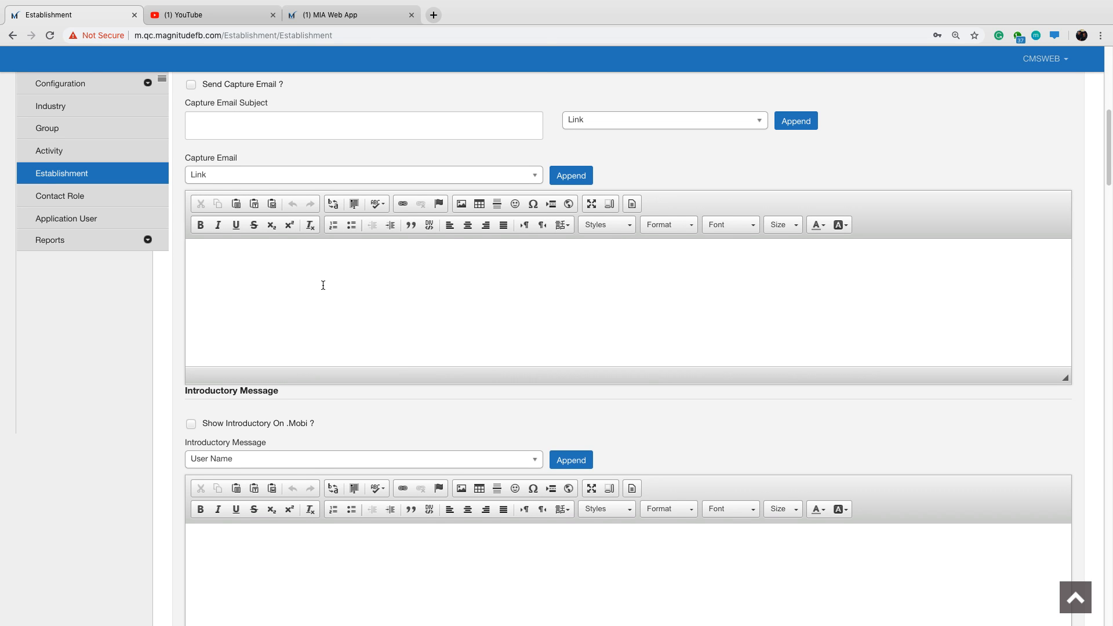
scroll(323, 285, down, 1)
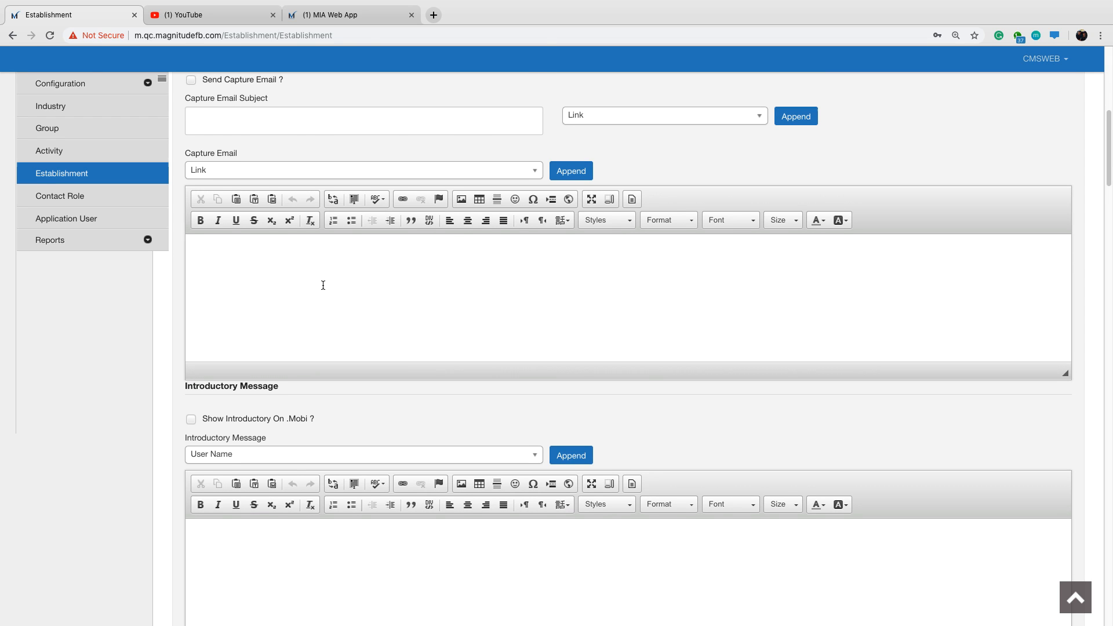
scroll(323, 285, down, 4)
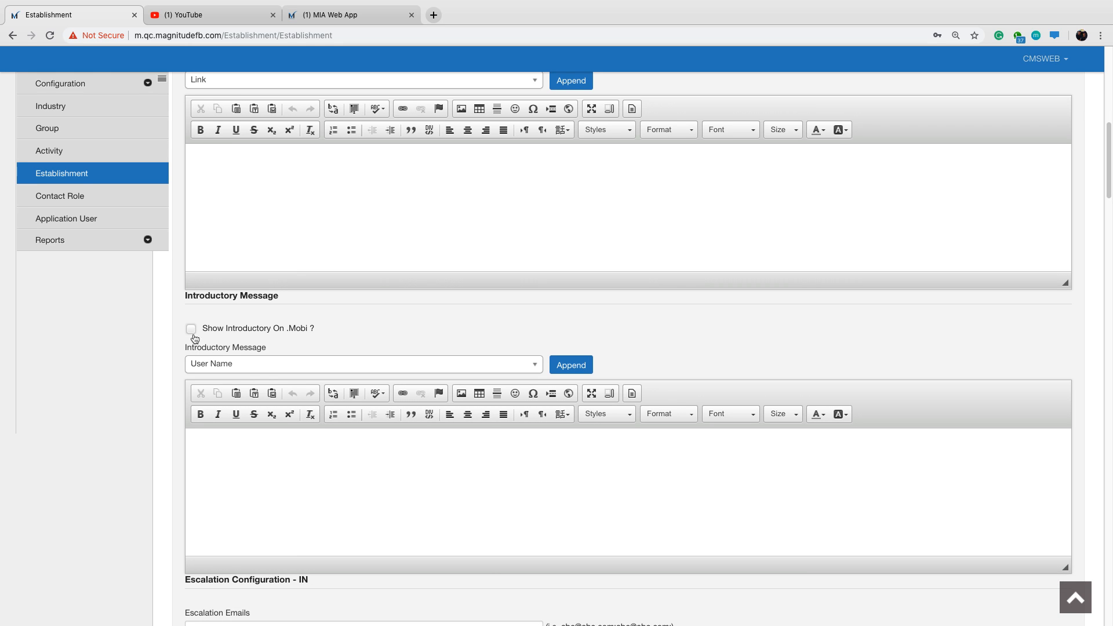
click(191, 330)
scroll(241, 333, down, 1)
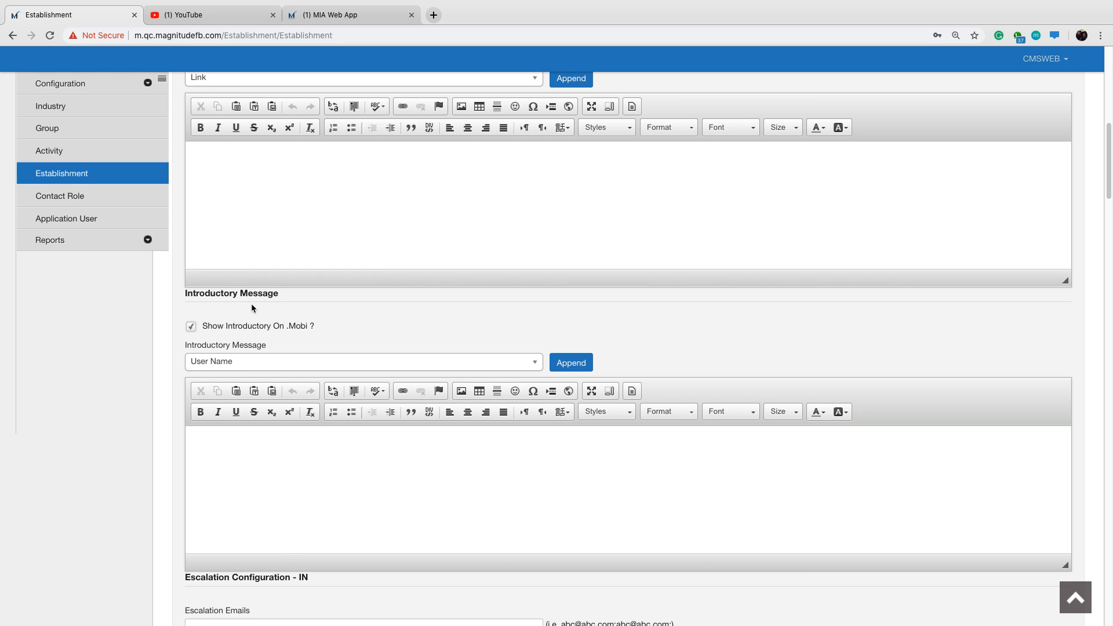
scroll(328, 417, down, 1)
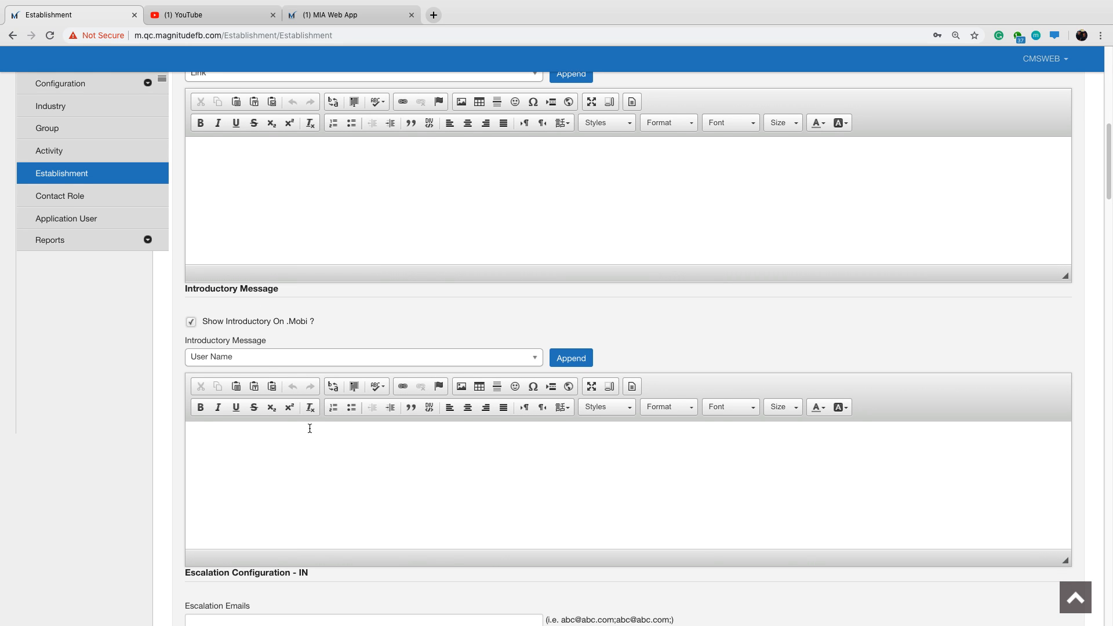
Enter the introductory message "Please complete the following Assessment and click SUBMIT when you are done".
click(310, 429)
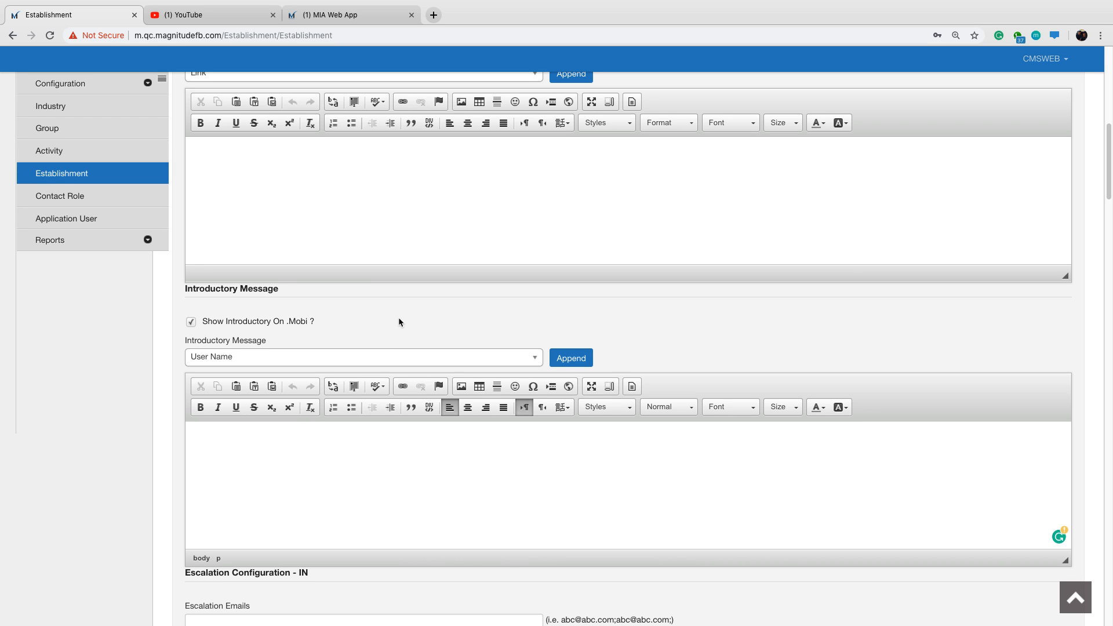
text(Please complete the following)
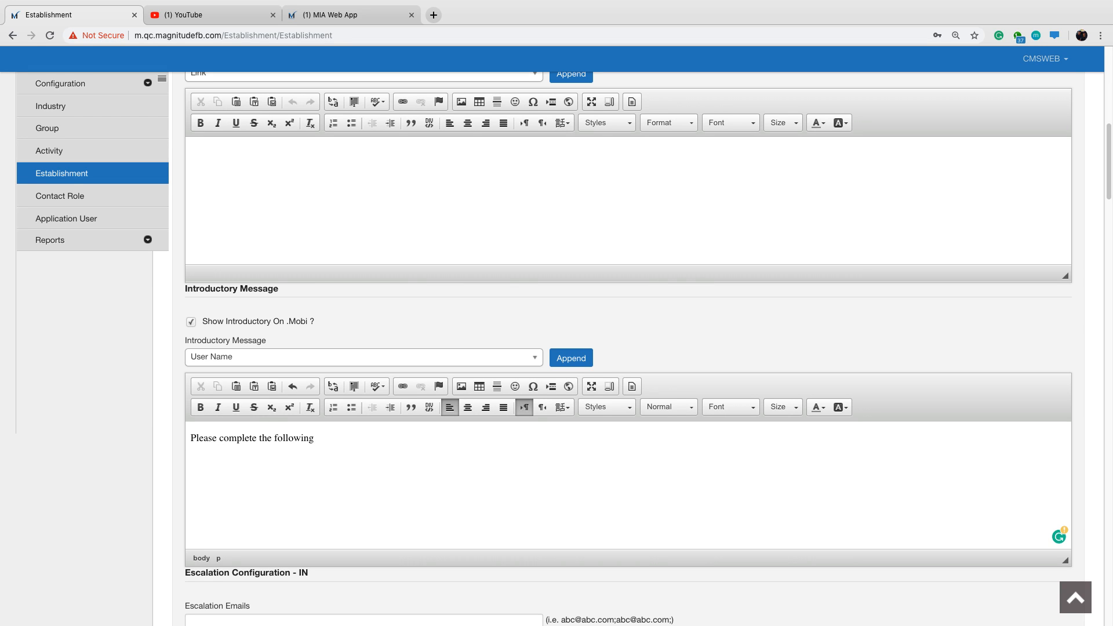
text( Assessment and click SUBMIT)
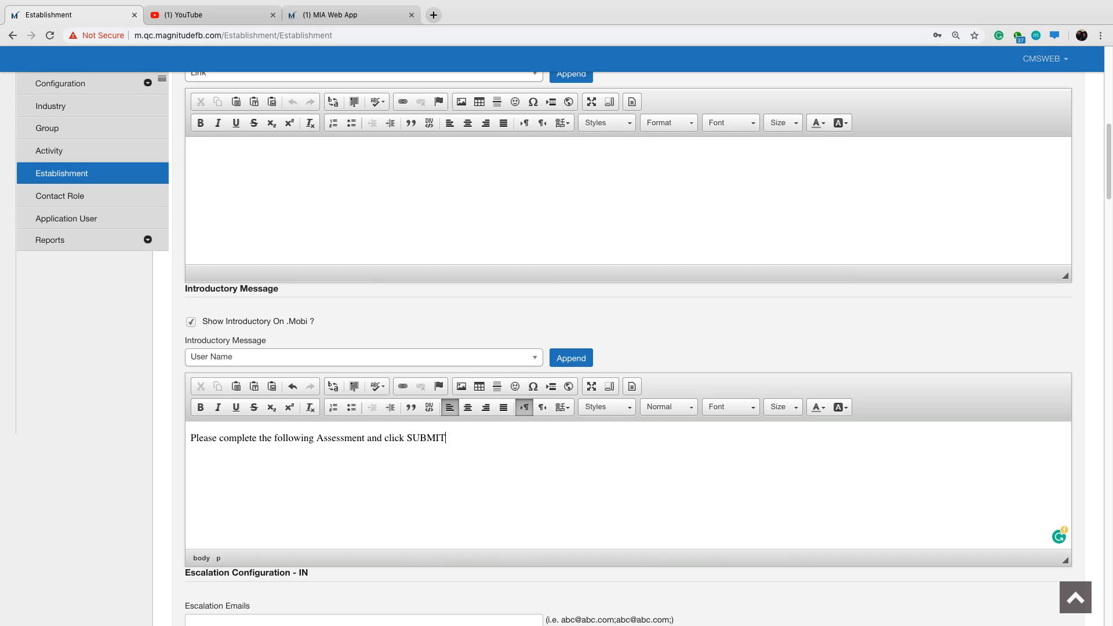
text( when you are done)
Centre the introductory message and set its text colour to #055aff.
click(189, 441)
click(468, 407)
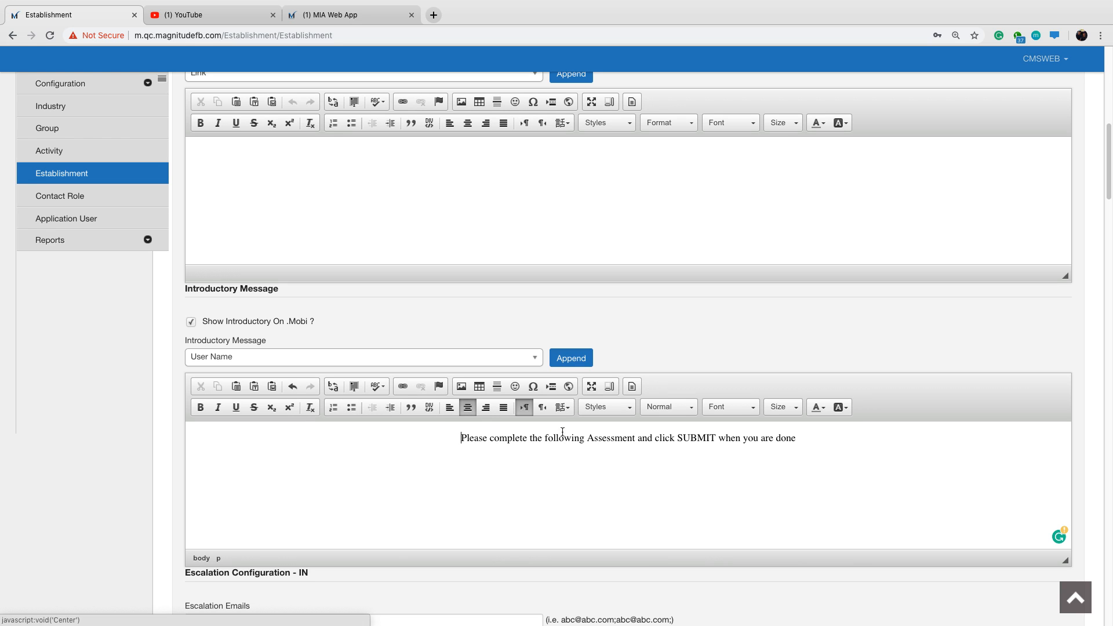
click(808, 443)
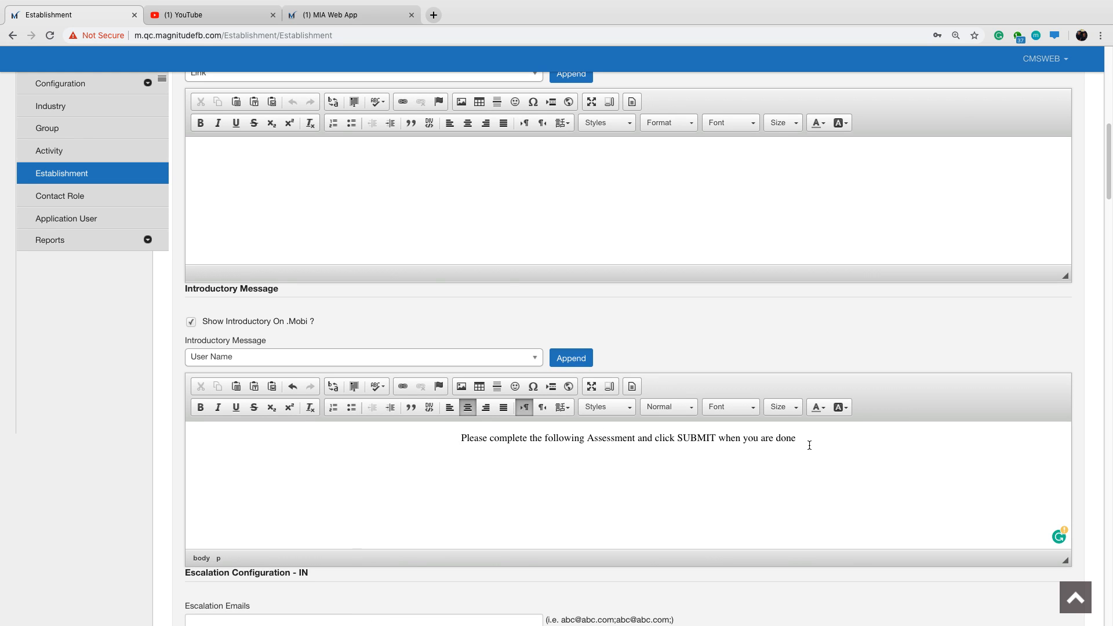
shift+click(466, 442)
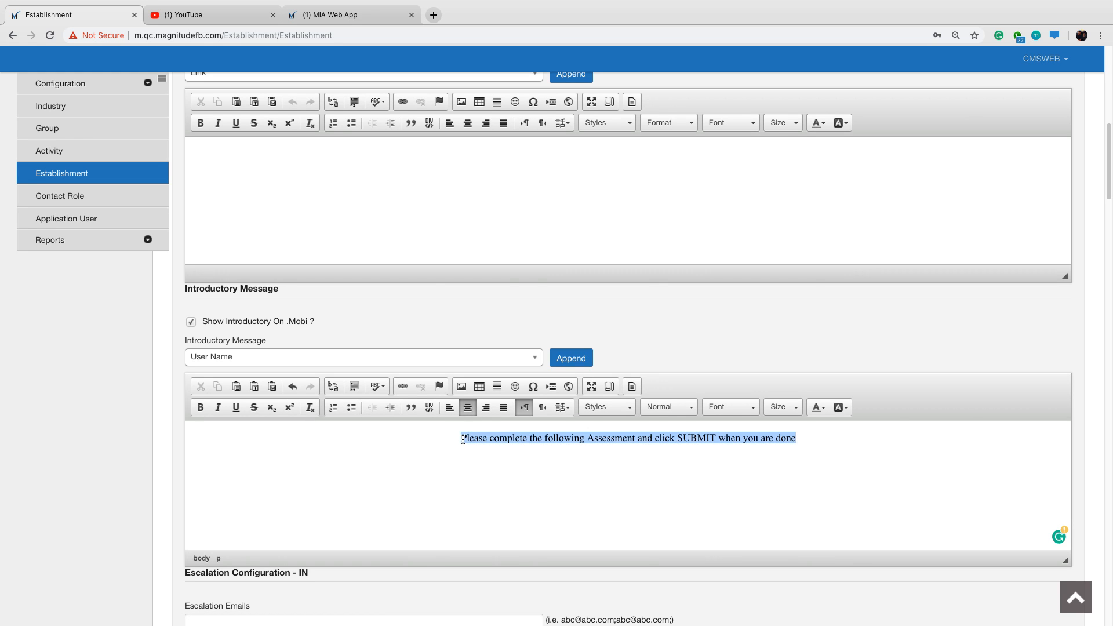
click(823, 410)
click(859, 494)
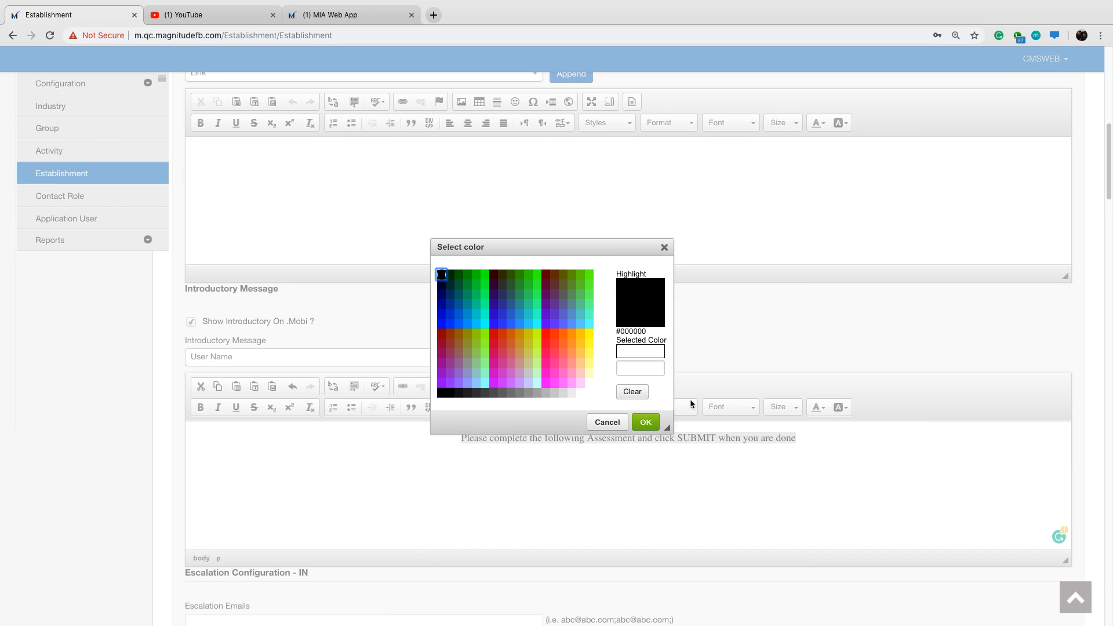
click(639, 369)
text(055aff)
click(645, 423)
click(811, 435)
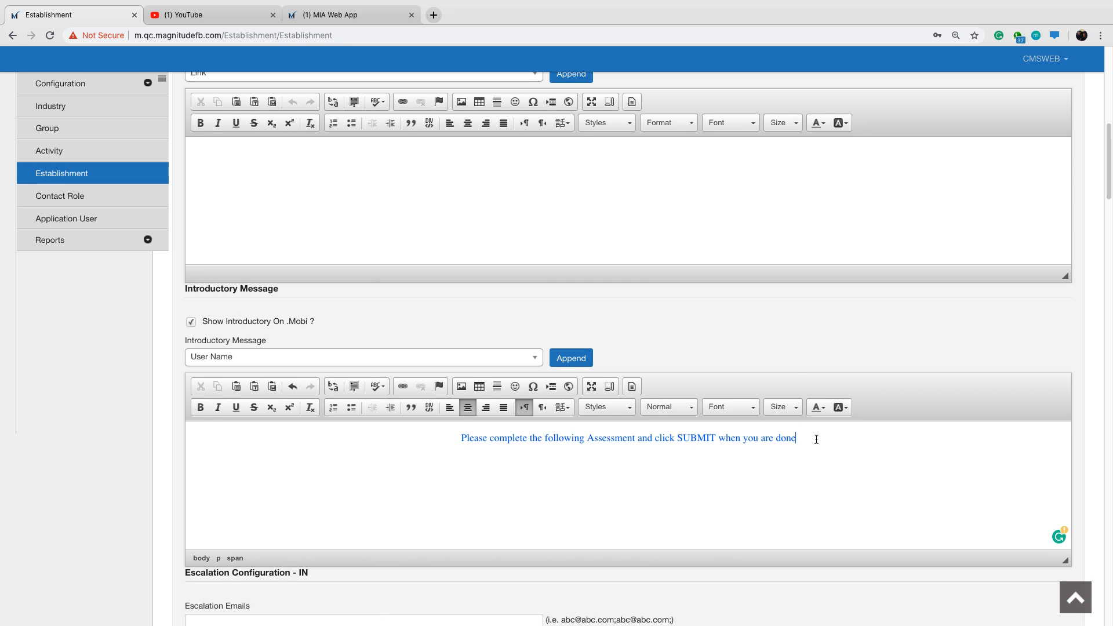
Make the whole introductory message bold and set its font size to 14.
scroll(785, 363, down, 1)
drag(797, 428, 456, 427)
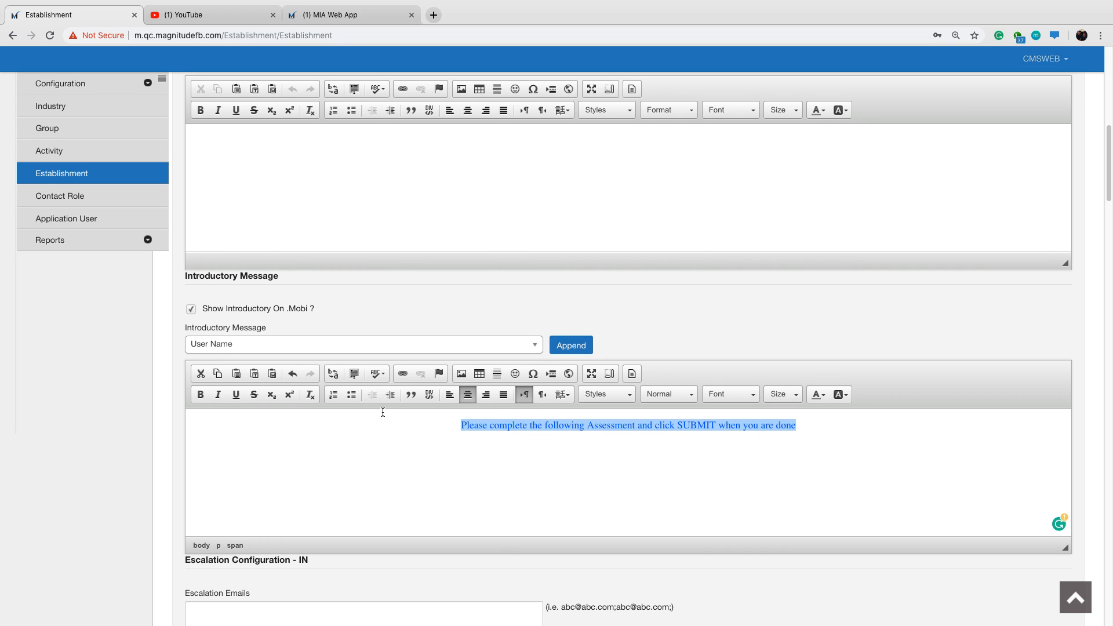
key(super+b)
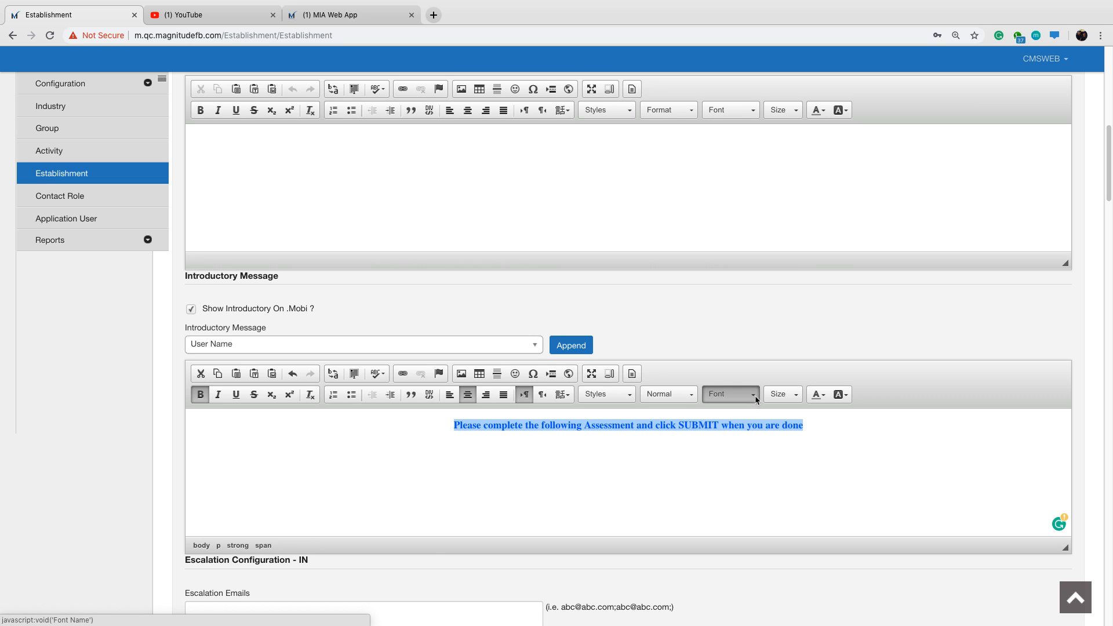
click(781, 395)
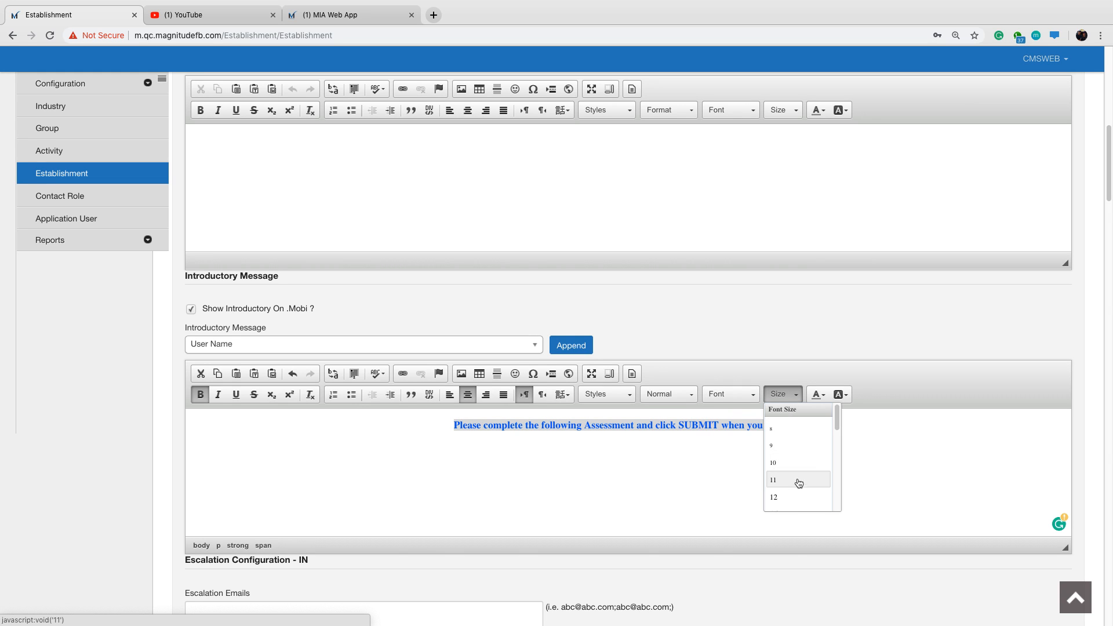
drag(837, 426, 837, 450)
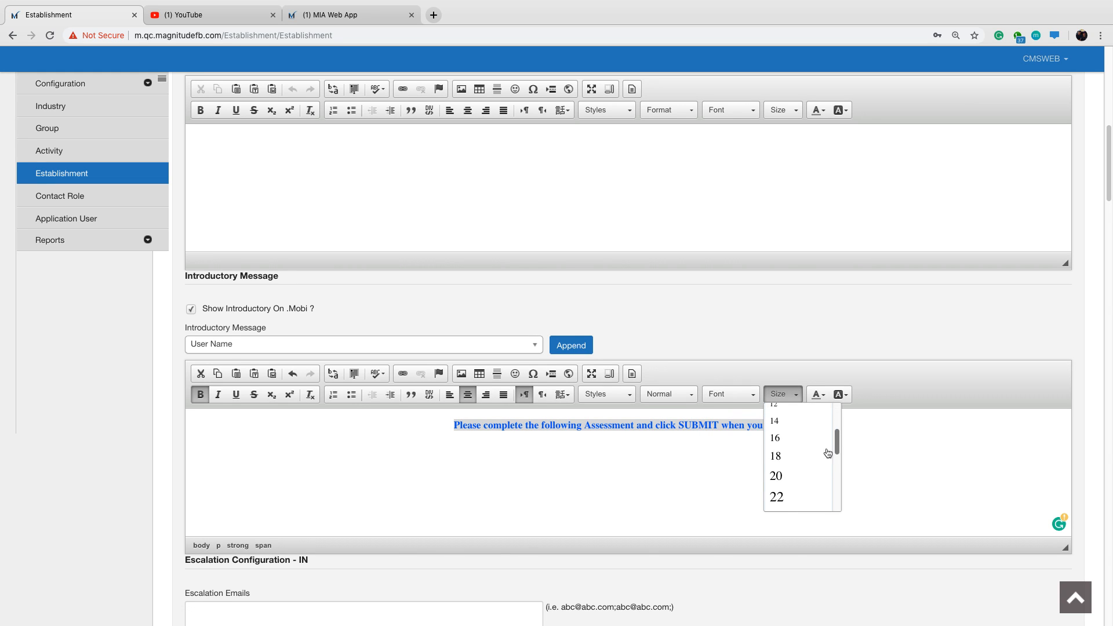
click(795, 427)
click(804, 426)
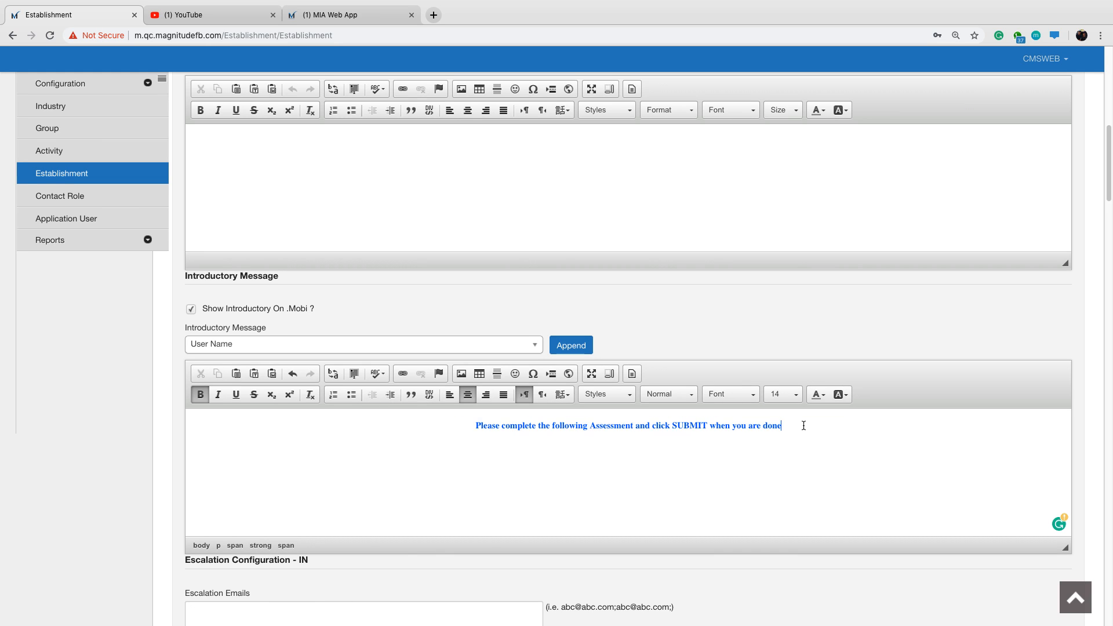
Change the font of the whole introductory message to Arial.
click(749, 395)
click(734, 429)
drag(780, 427, 478, 428)
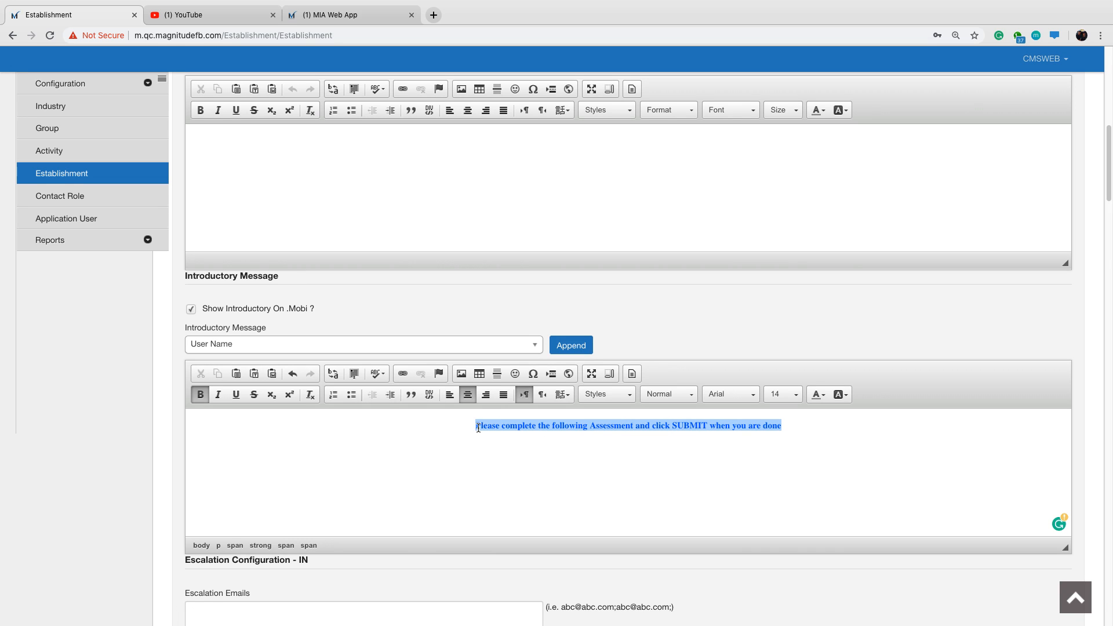
click(749, 395)
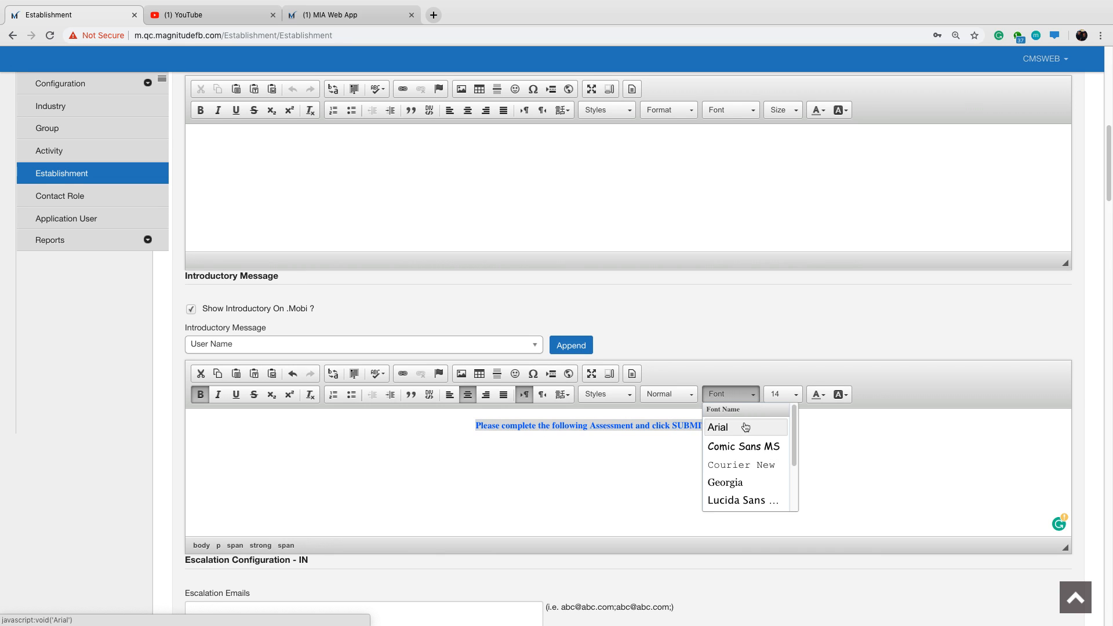
click(746, 427)
click(816, 440)
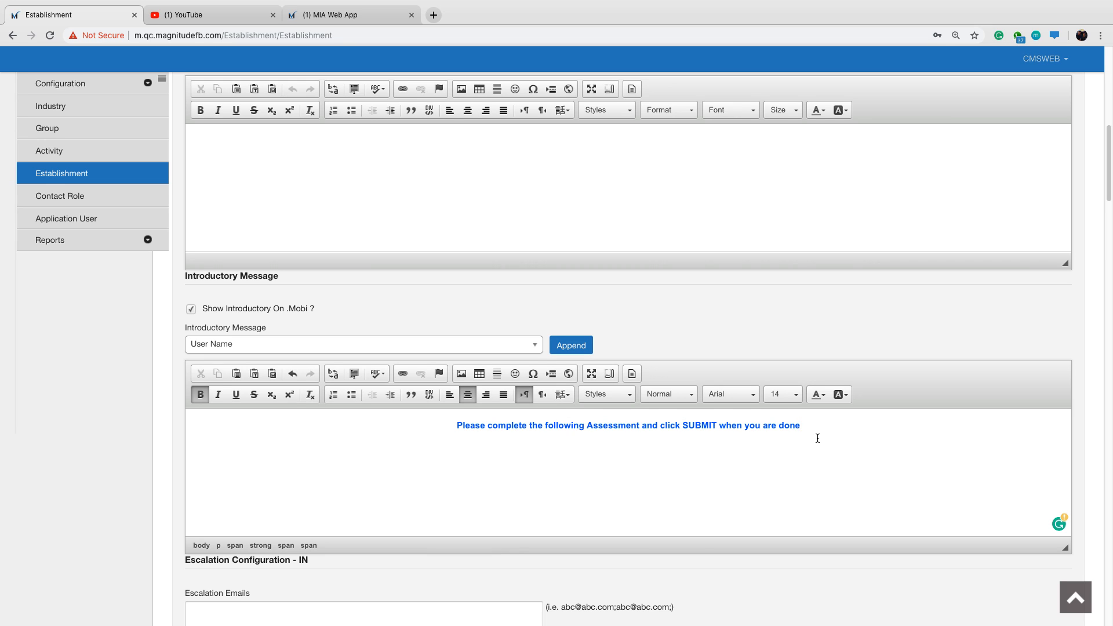
Set the introductory message's font size to 24 and insert a horizontal line below the text.
click(796, 398)
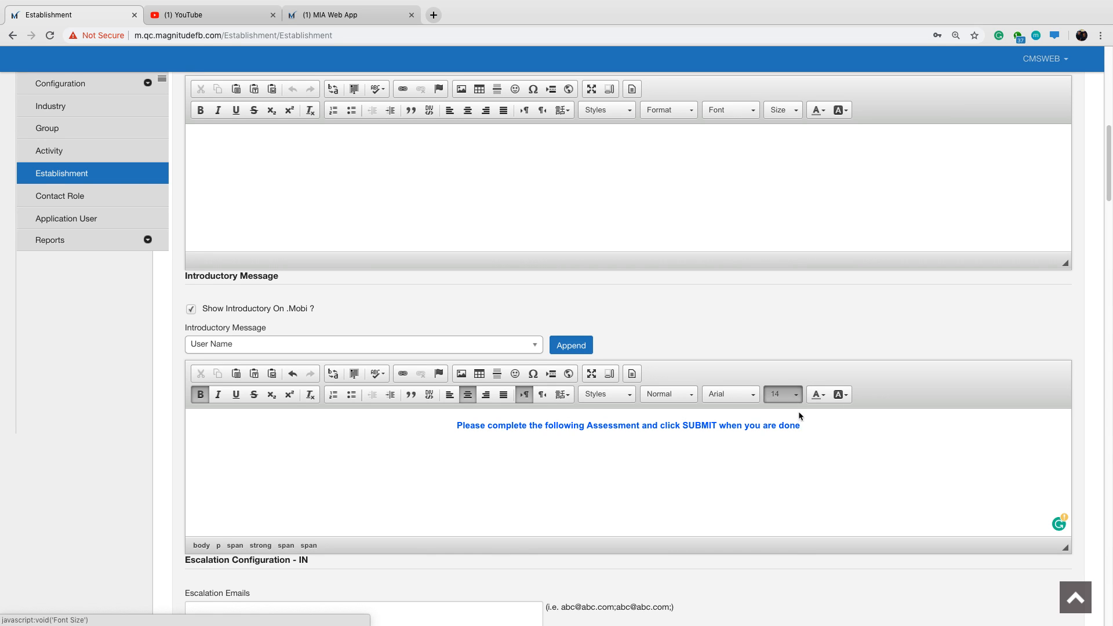
click(611, 447)
drag(801, 425, 456, 430)
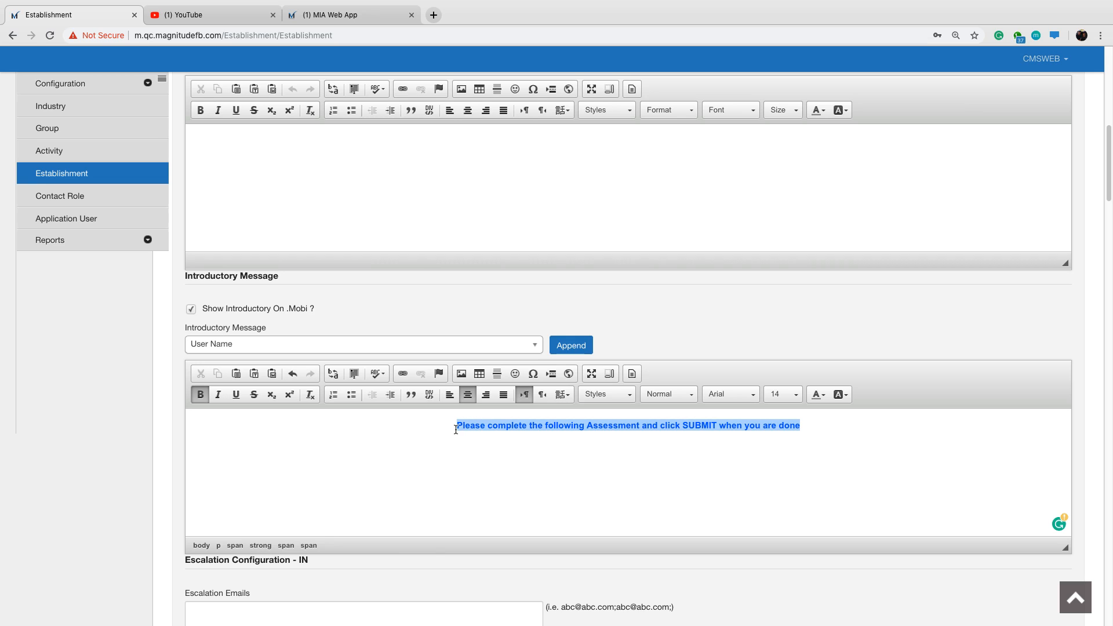
click(784, 395)
scroll(802, 505, down, 3)
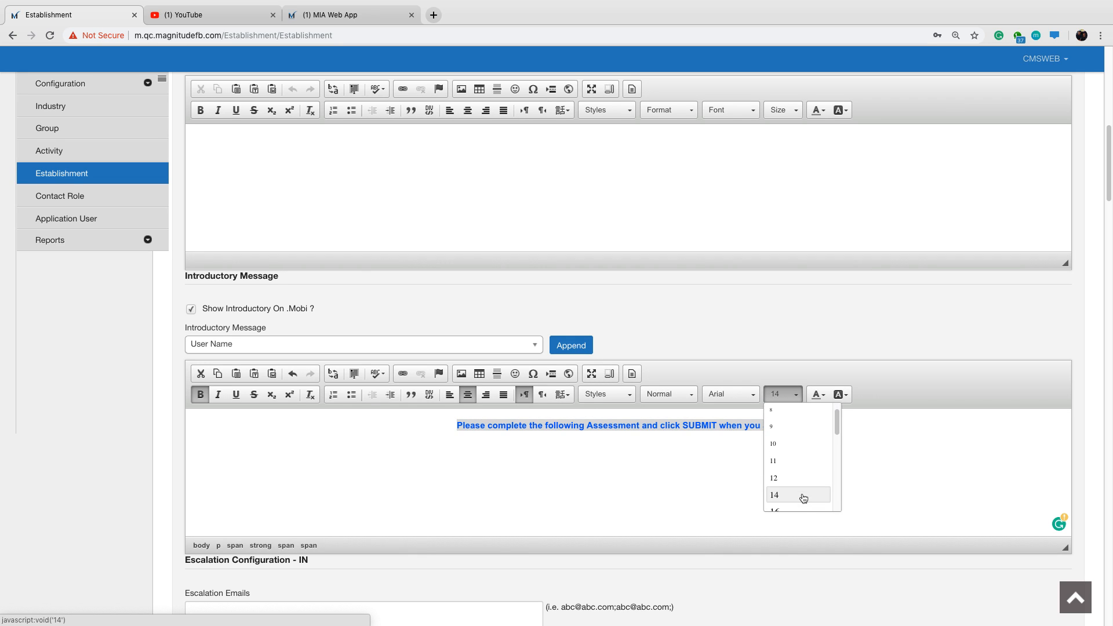
scroll(803, 499, down, 2)
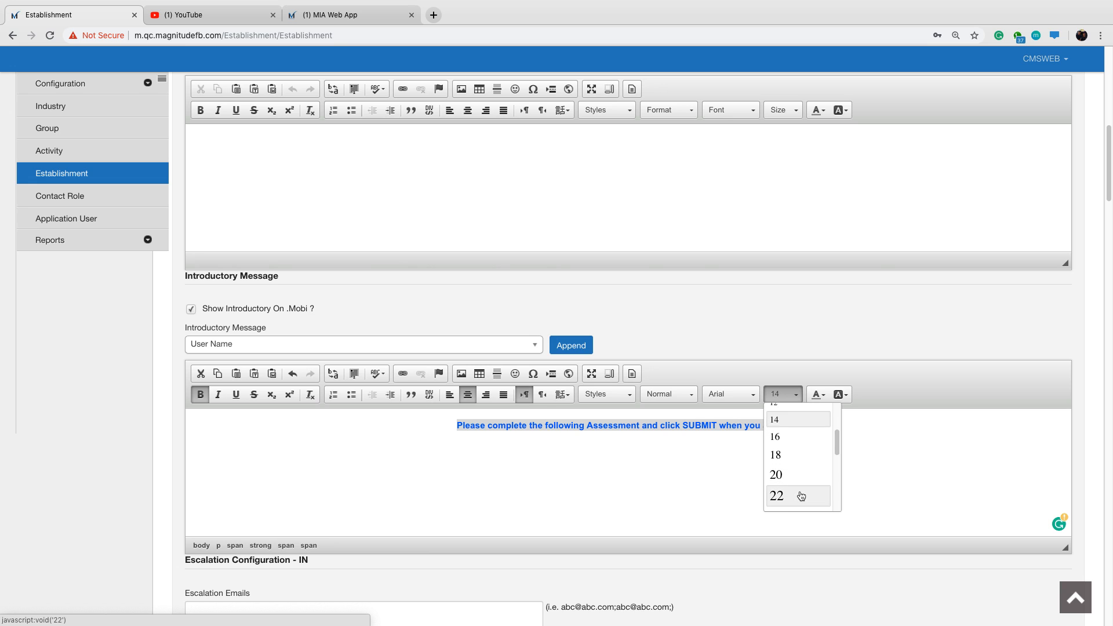
click(796, 509)
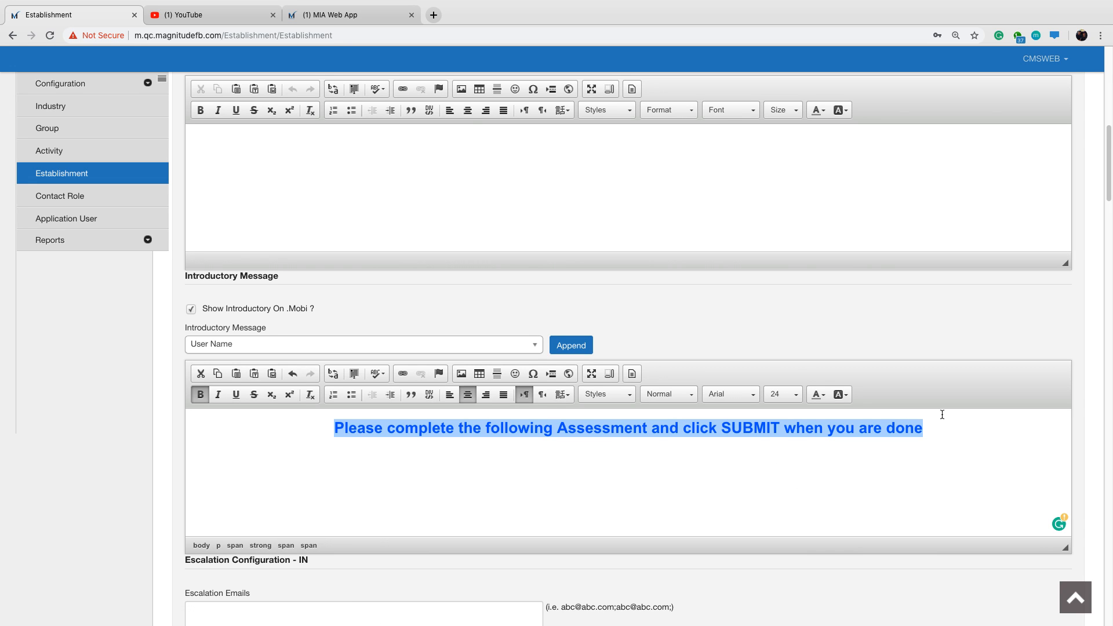
click(925, 442)
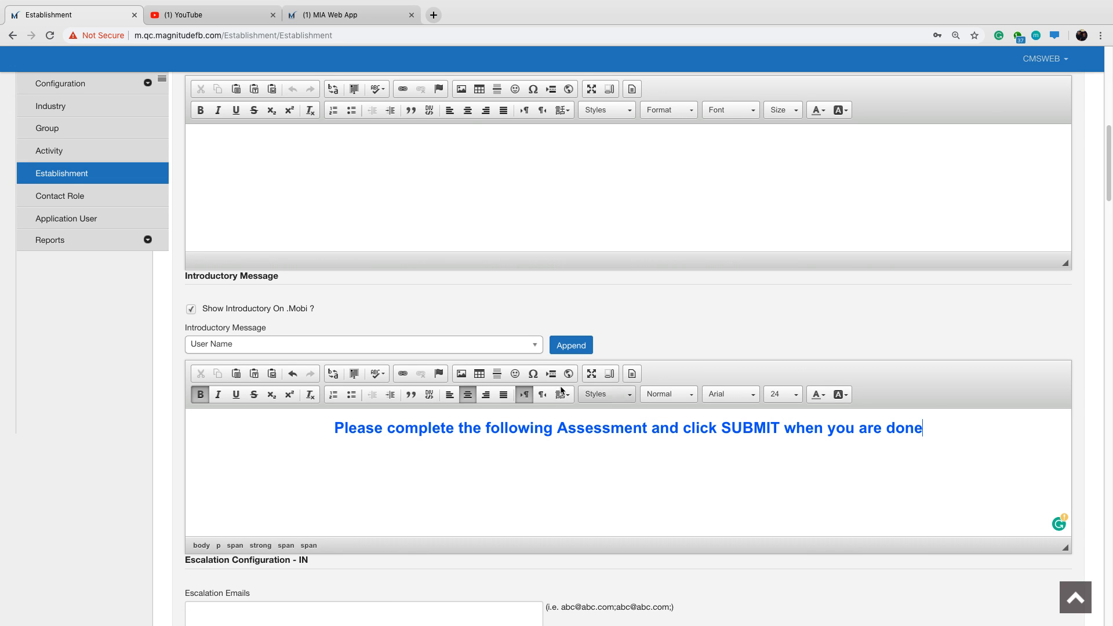
click(498, 375)
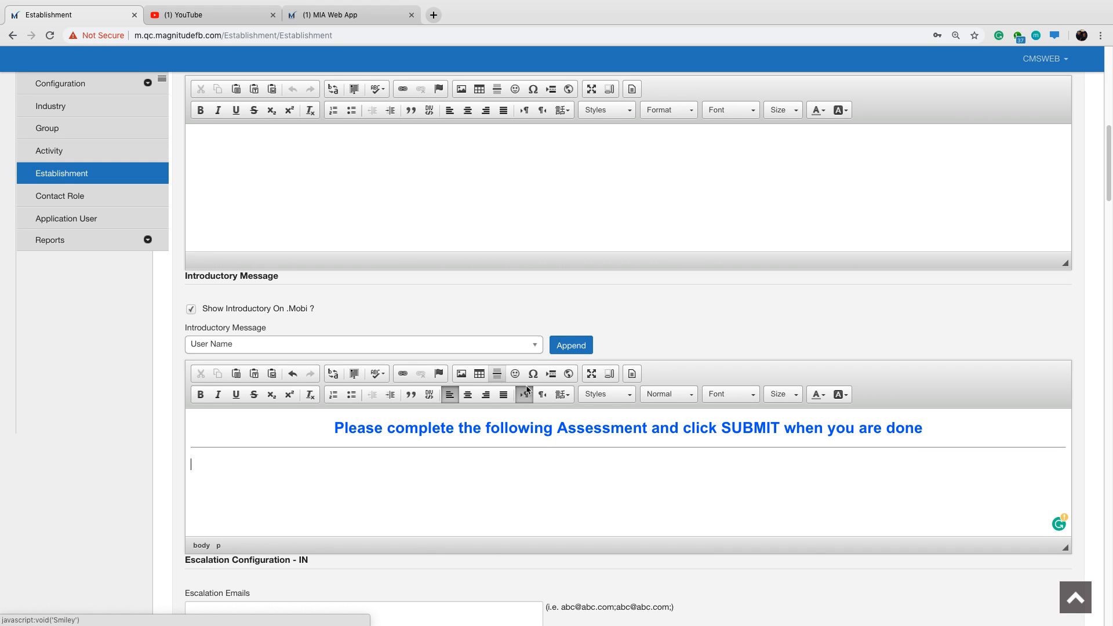
Examine the Escalation Configuration - IN settings for escalation emails, mobiles, email subject and SMS/email timing.
scroll(766, 470, down, 1)
scroll(515, 430, down, 2)
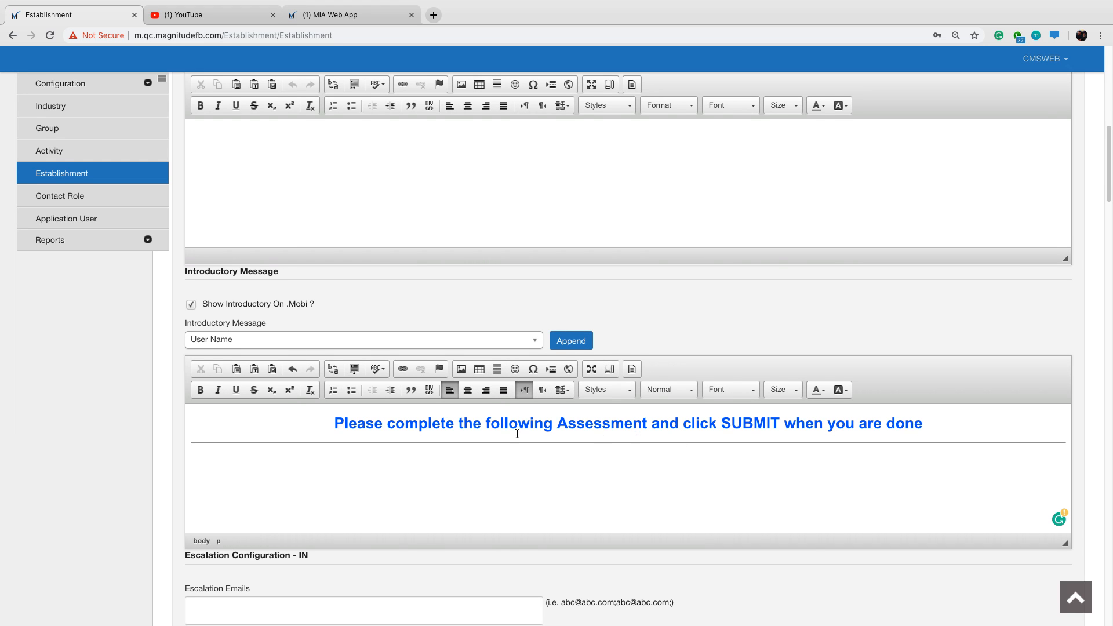
scroll(649, 553, down, 15)
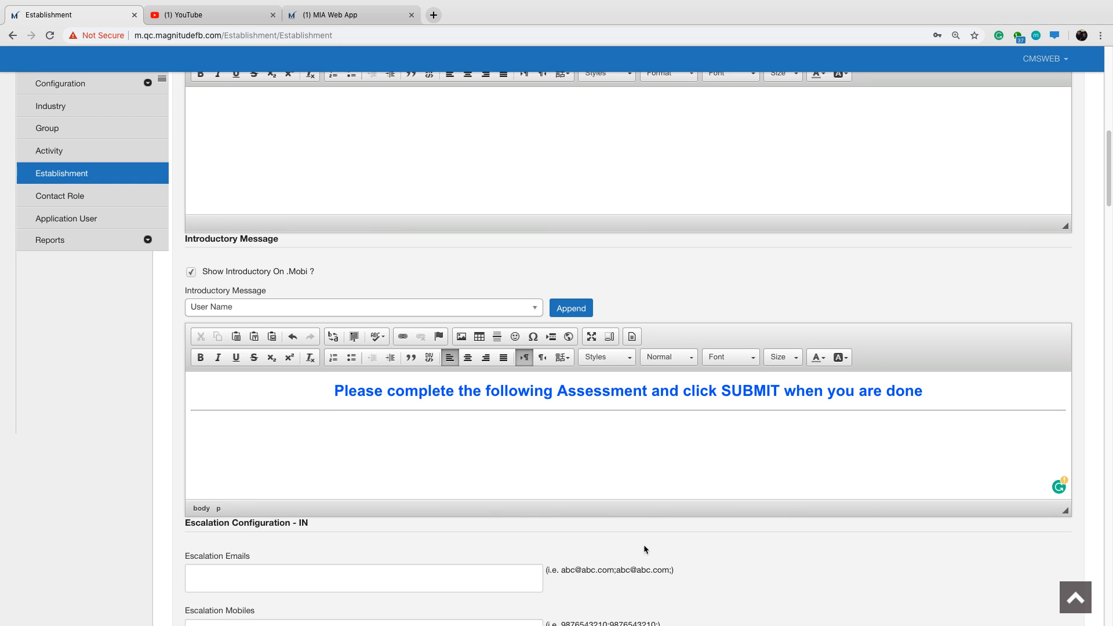
scroll(632, 439, down, 1)
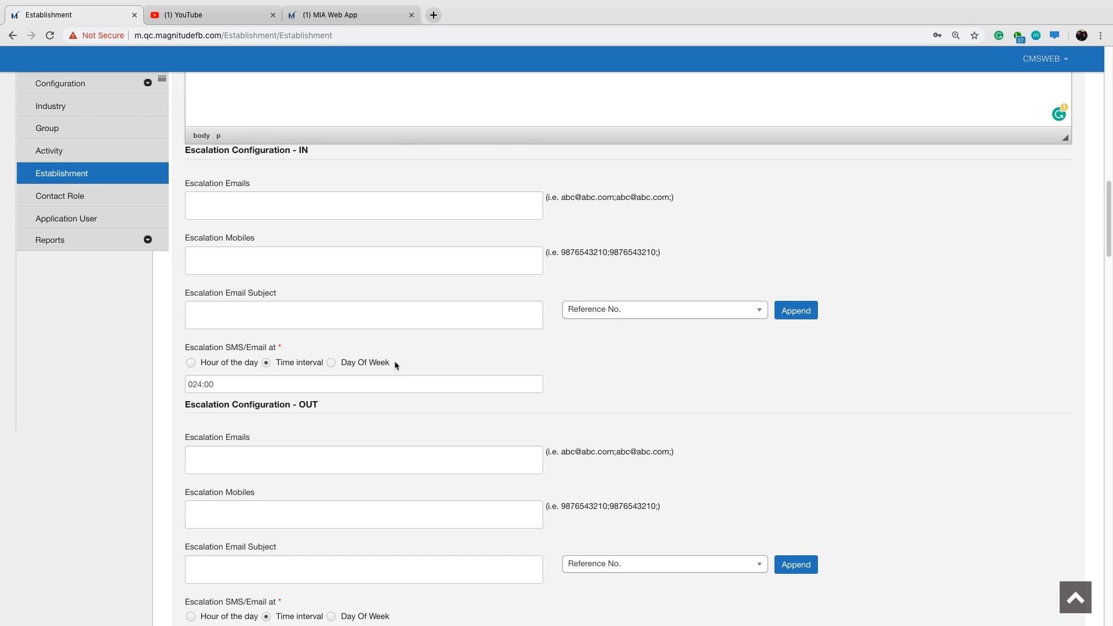
scroll(409, 335, down, 1)
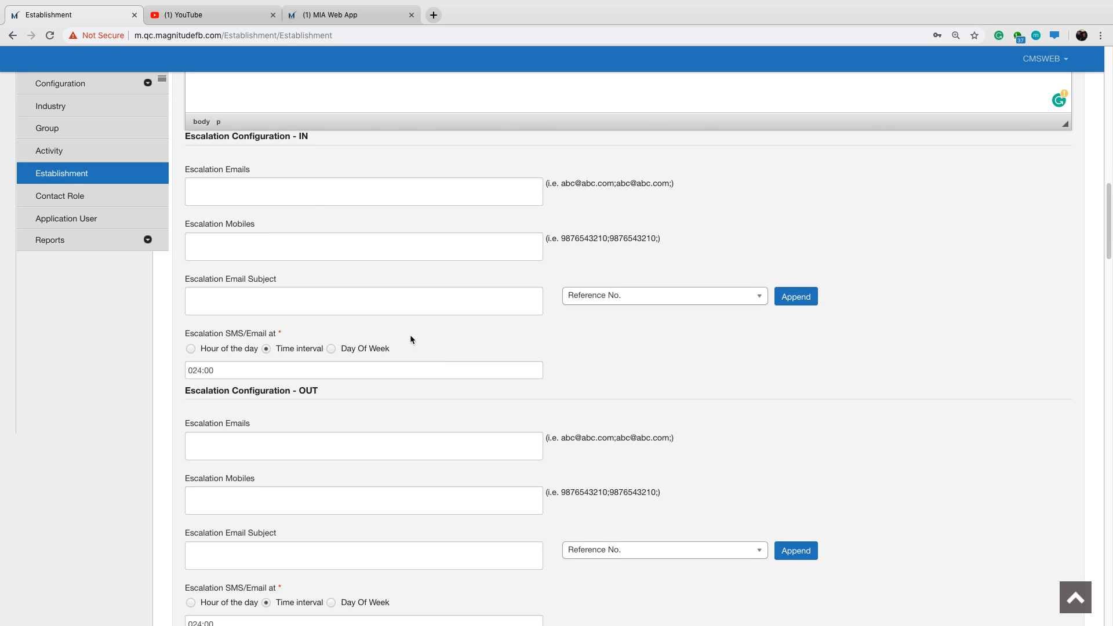
click(217, 187)
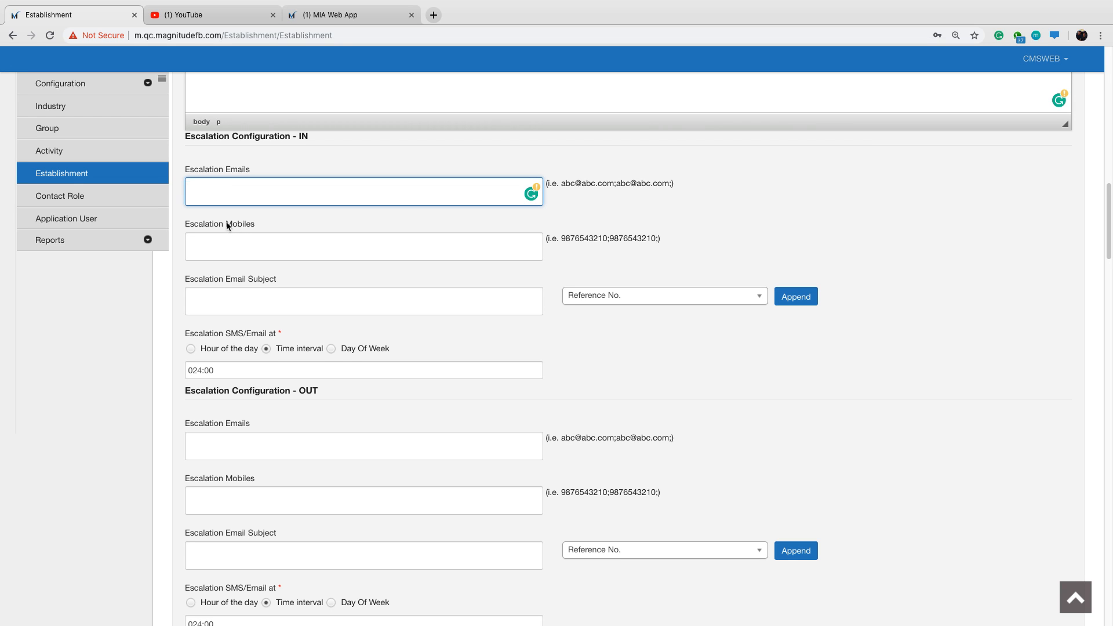
drag(227, 224, 256, 228)
click(291, 225)
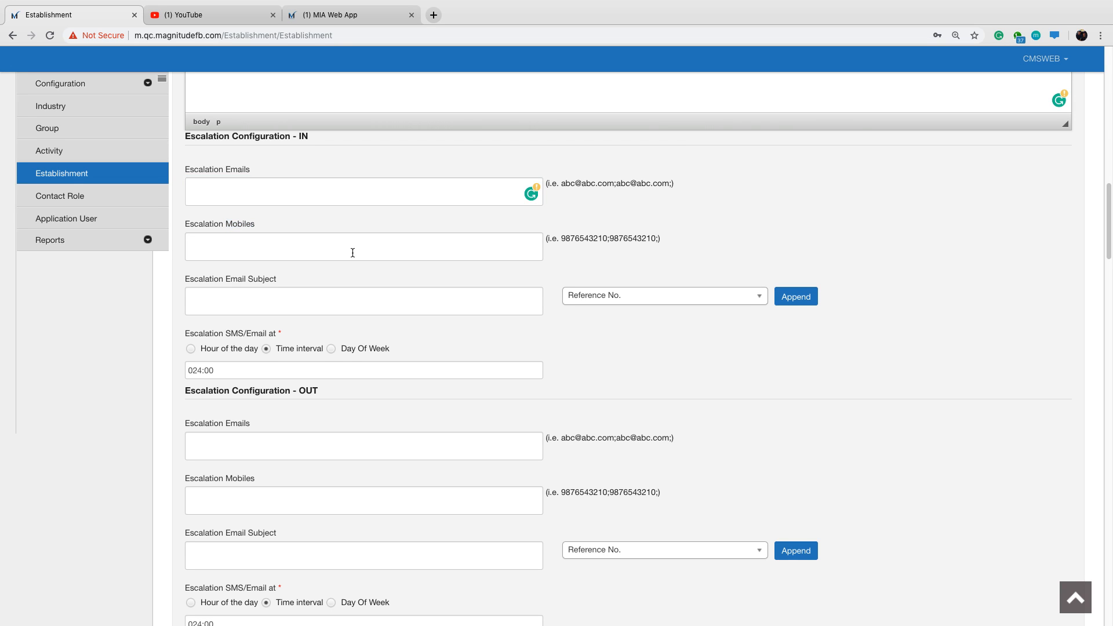
Examine the Escalation Configuration - OUT, Other Settings and Thank You Message Configuration sections, including the Feedback Once option.
scroll(353, 251, down, 1)
scroll(375, 261, down, 3)
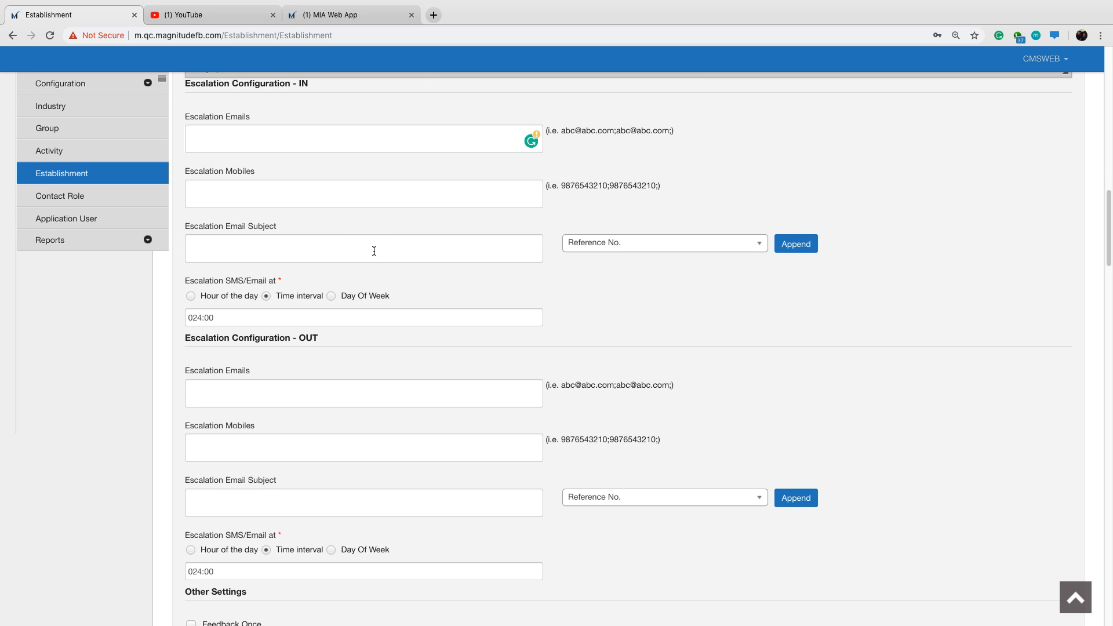
scroll(308, 305, down, 2)
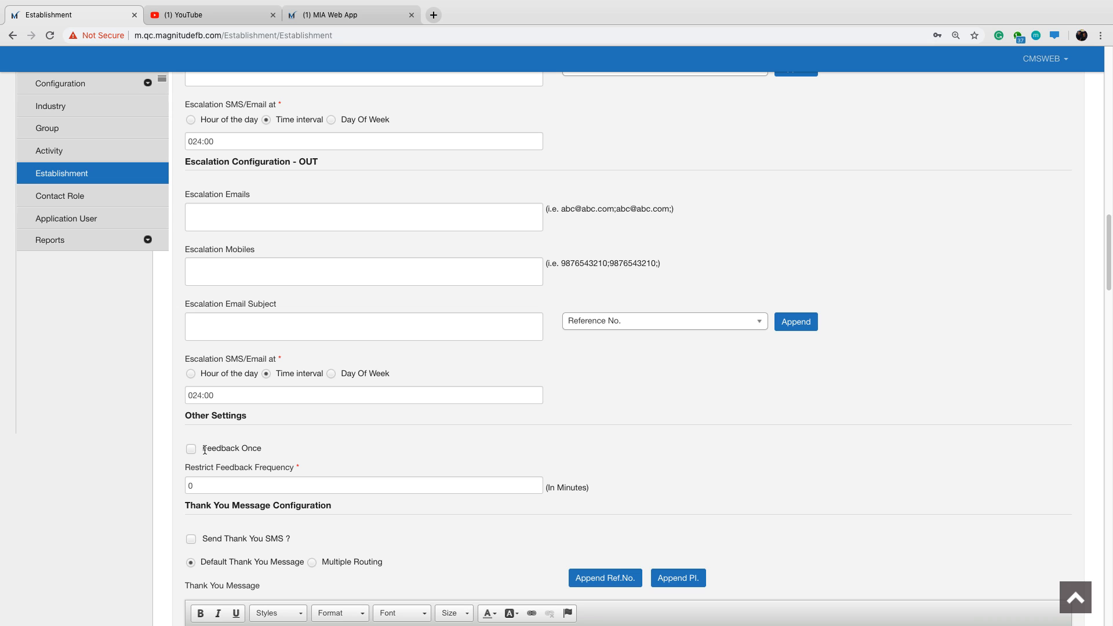
drag(203, 449, 266, 447)
click(376, 433)
scroll(374, 433, down, 1)
scroll(374, 432, down, 2)
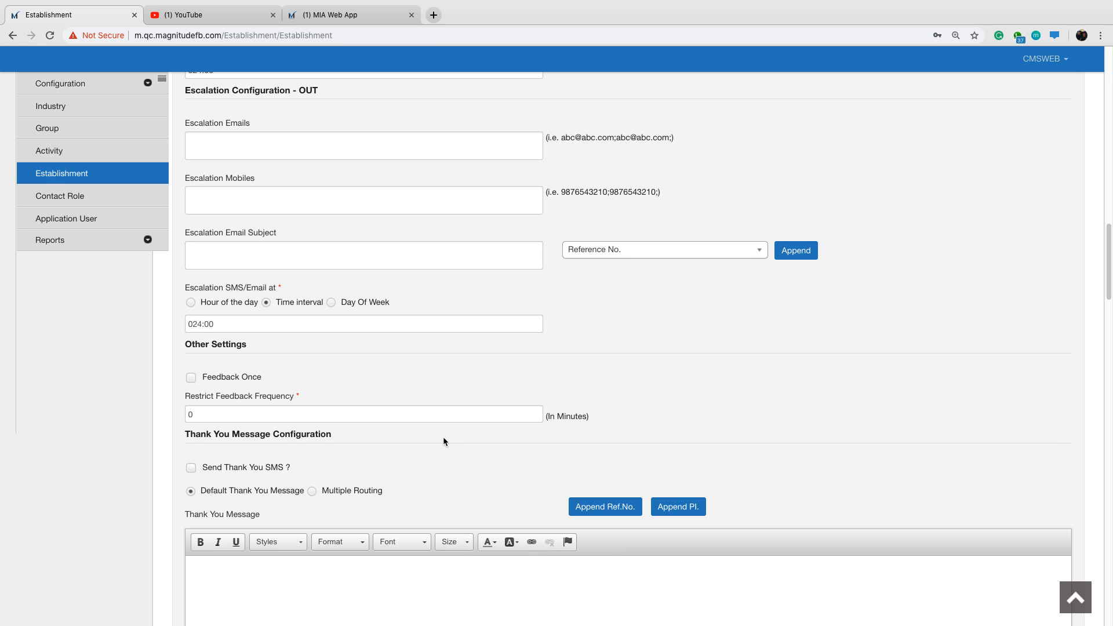
scroll(443, 437, down, 5)
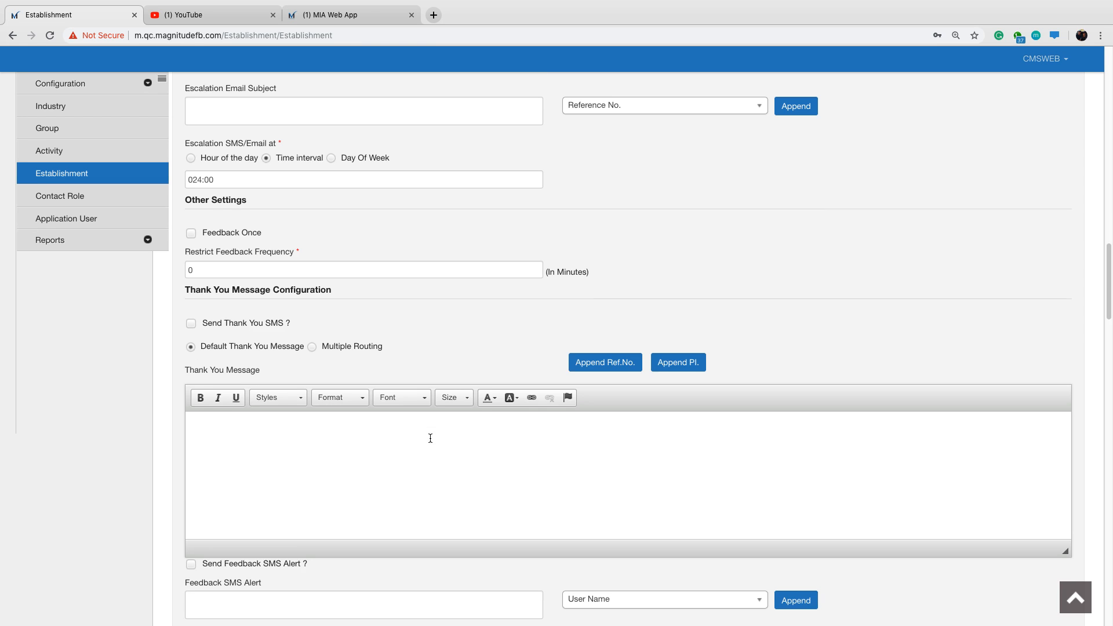
Enter "Thank you, Machine Assessment submitted." as the default thank you message.
scroll(427, 440, down, 1)
click(290, 414)
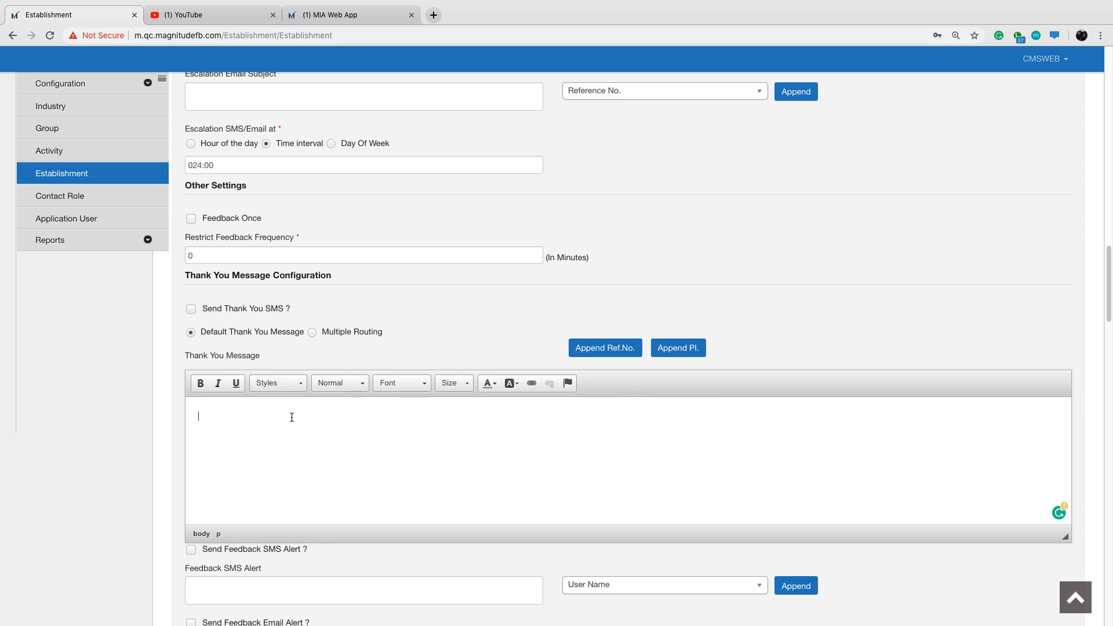
text(Thank you, Machine Assessment submitted.)
Format the whole thank you message as bold Arial text at font size 24.
triple_click(199, 417)
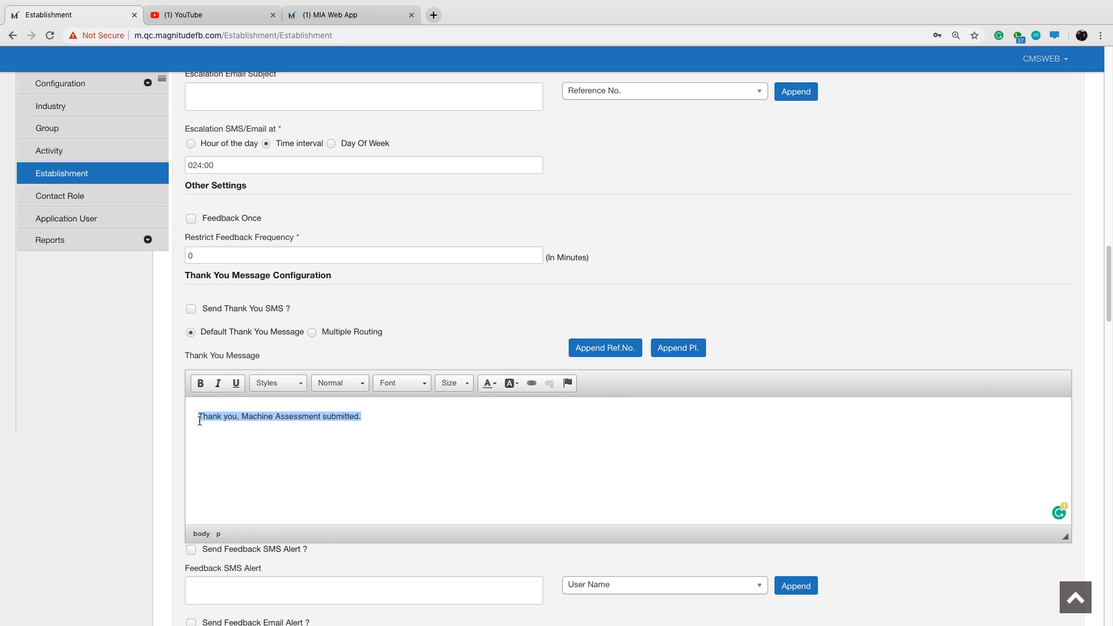
click(201, 383)
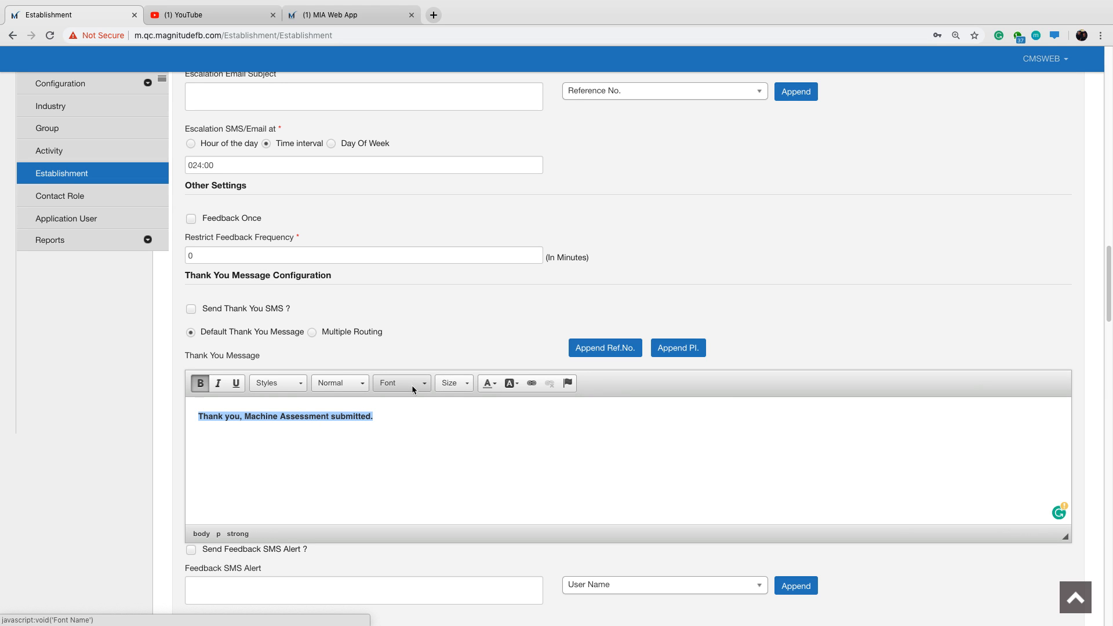
click(416, 383)
click(417, 415)
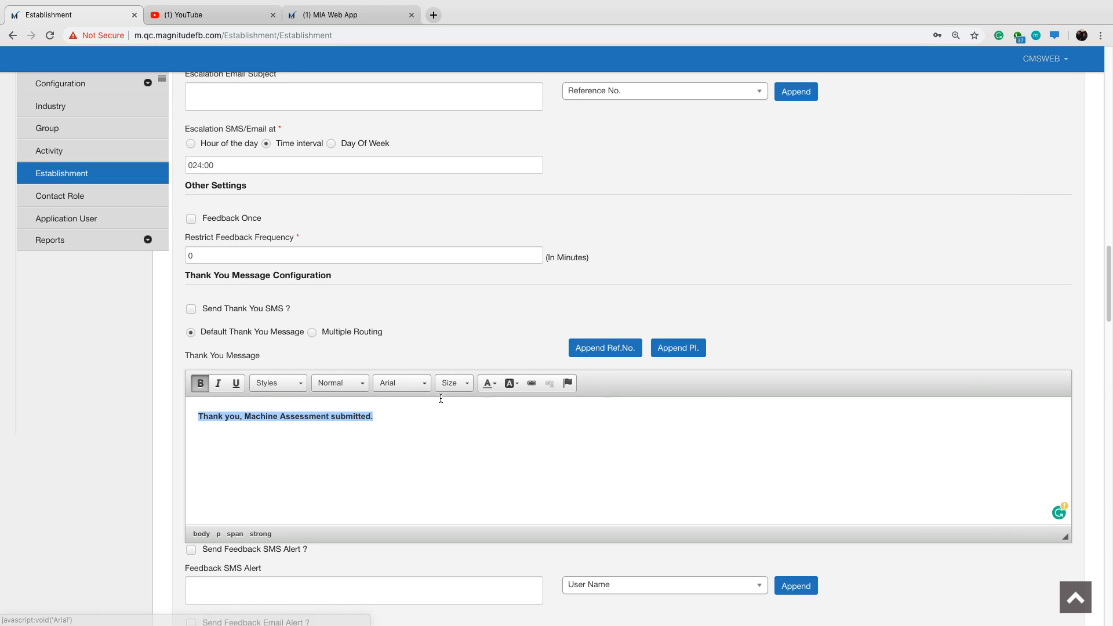
click(466, 383)
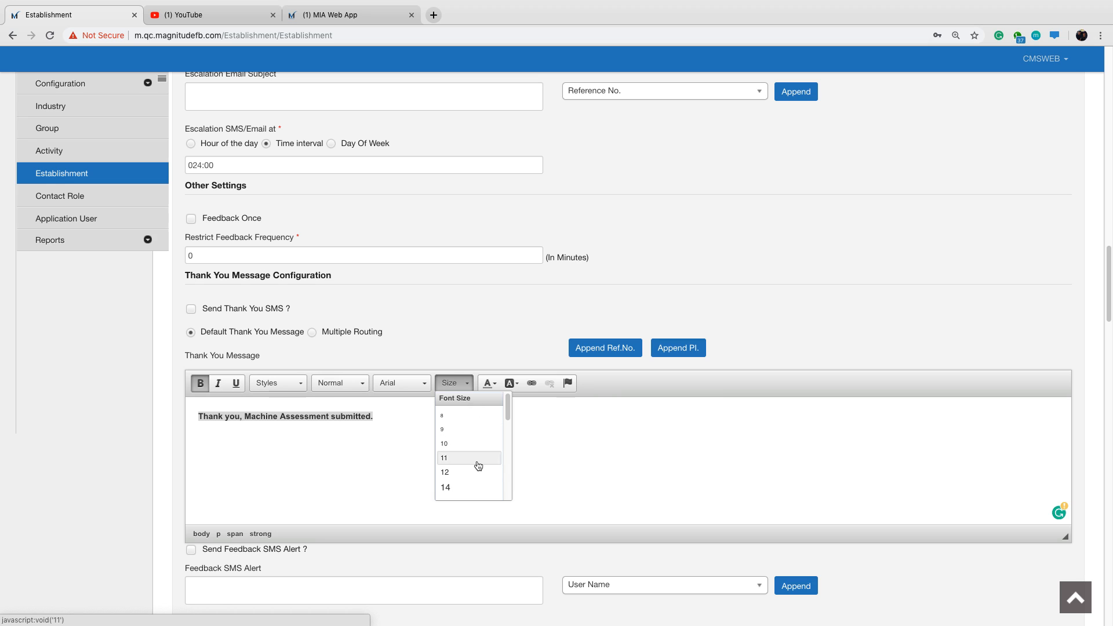
scroll(475, 458, down, 2)
scroll(477, 472, down, 3)
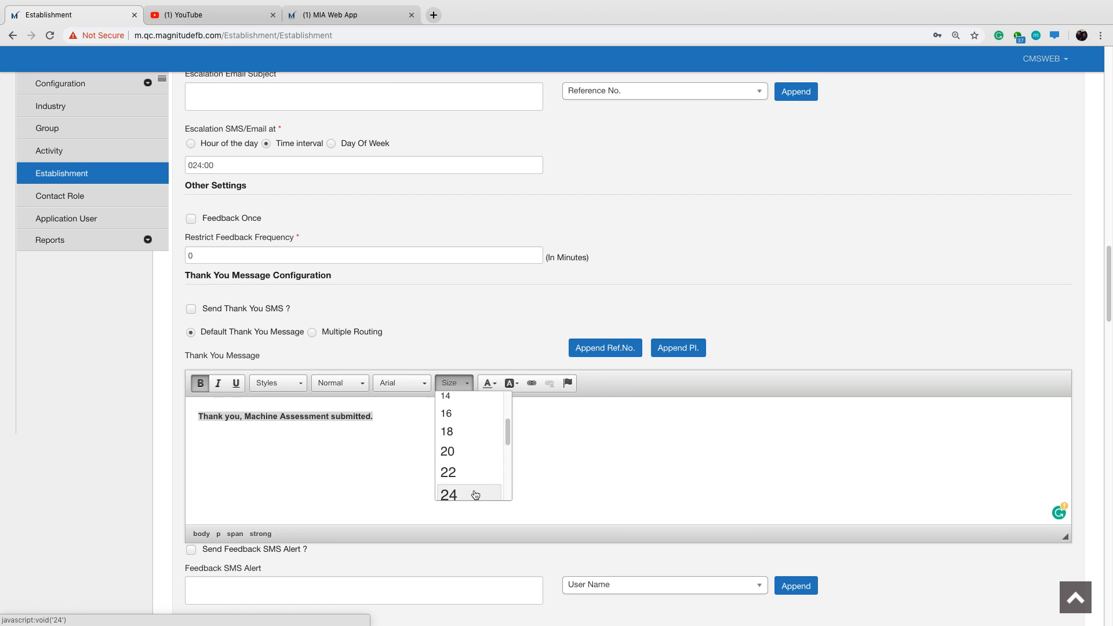
click(472, 494)
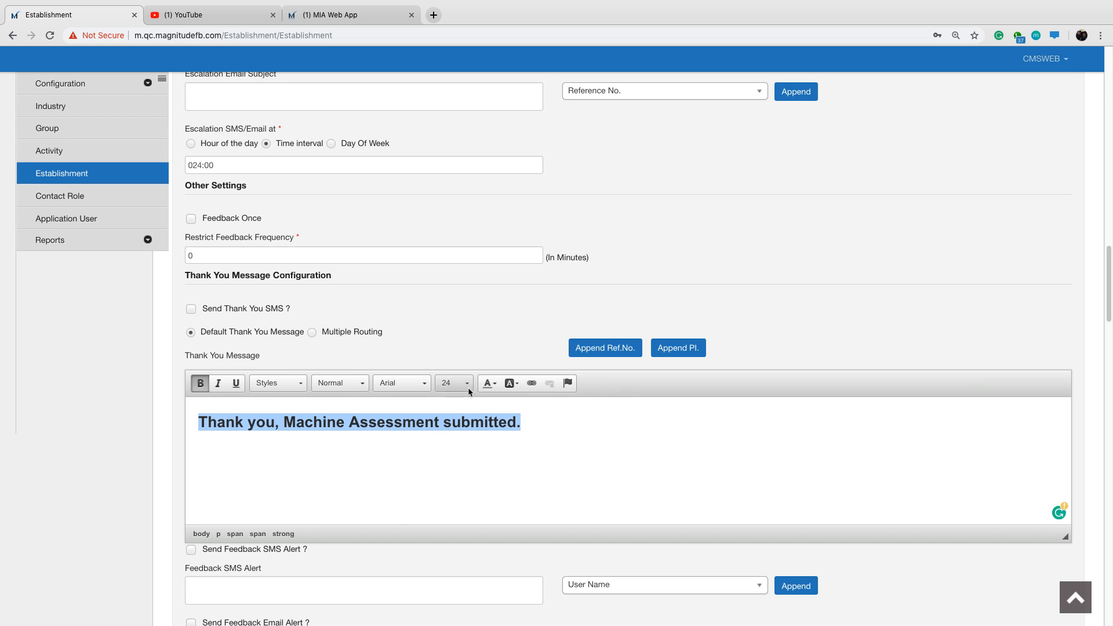
Set the text color of the thank you message to the custom color #055aff.
click(494, 384)
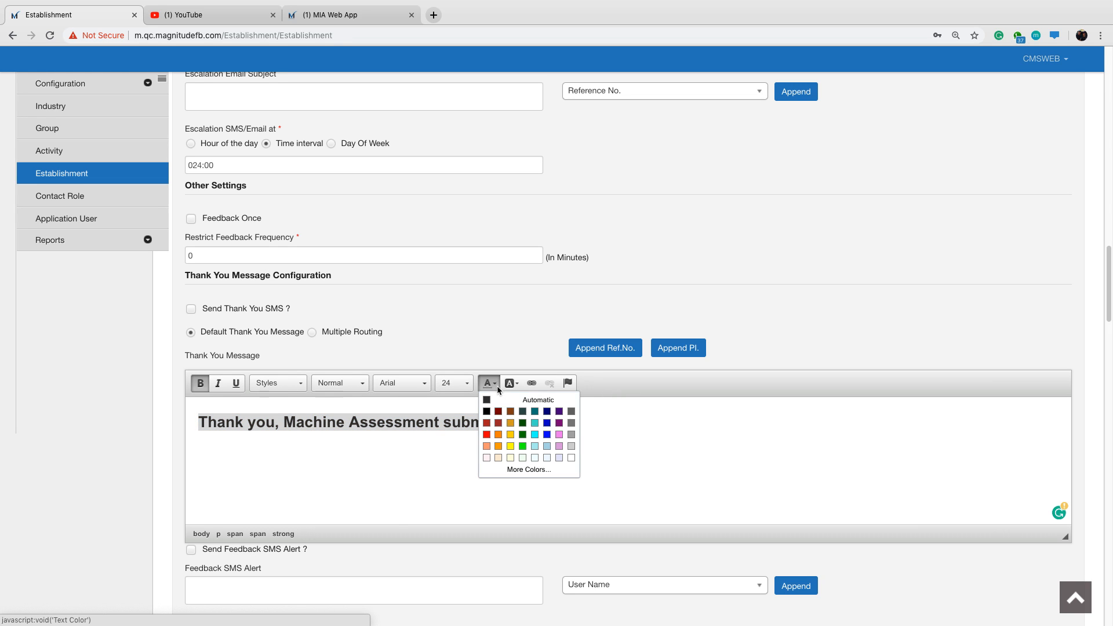
click(538, 471)
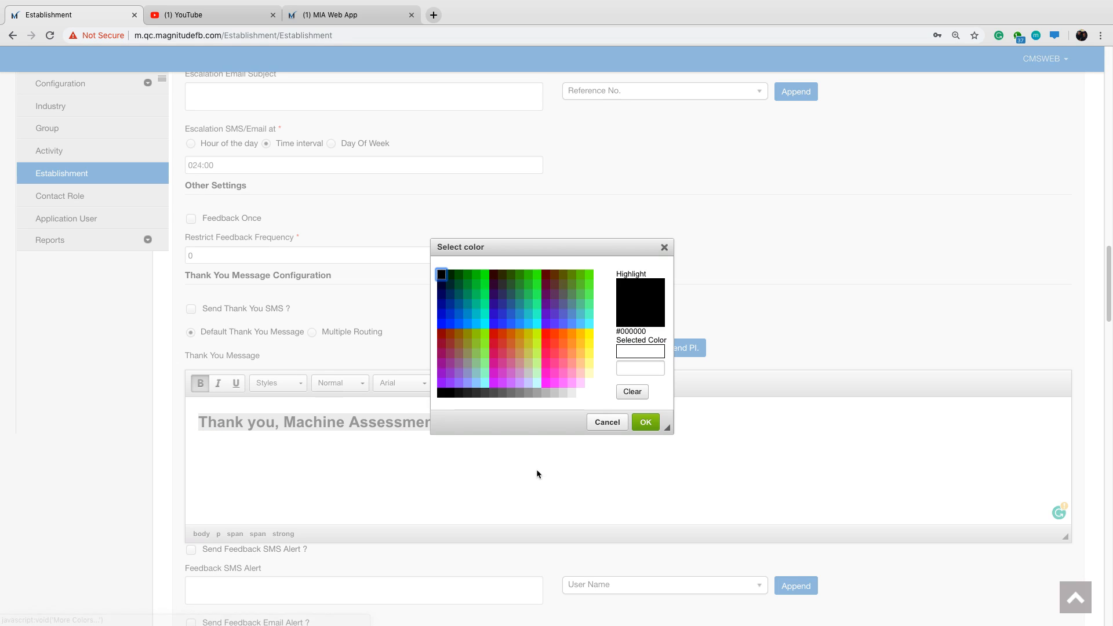
click(647, 367)
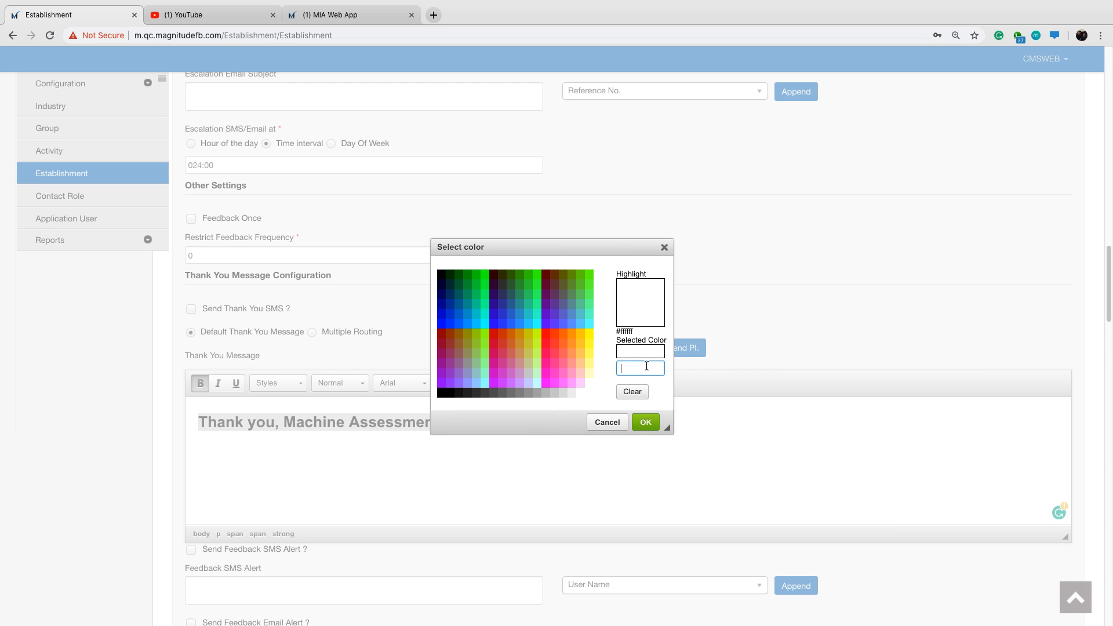
text(#055aff)
click(646, 422)
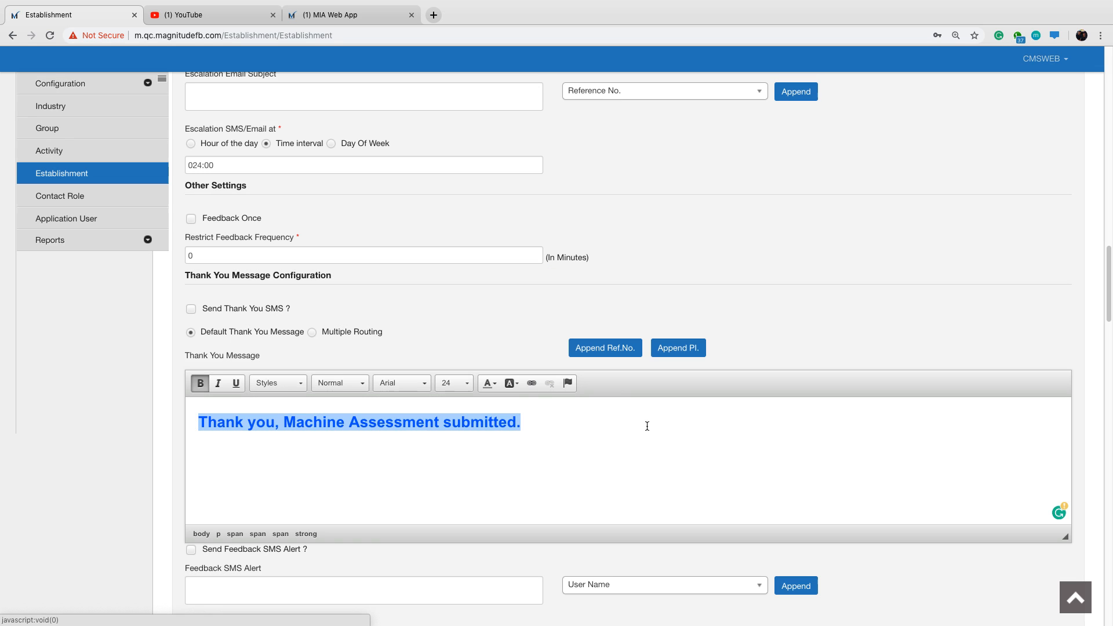
click(562, 429)
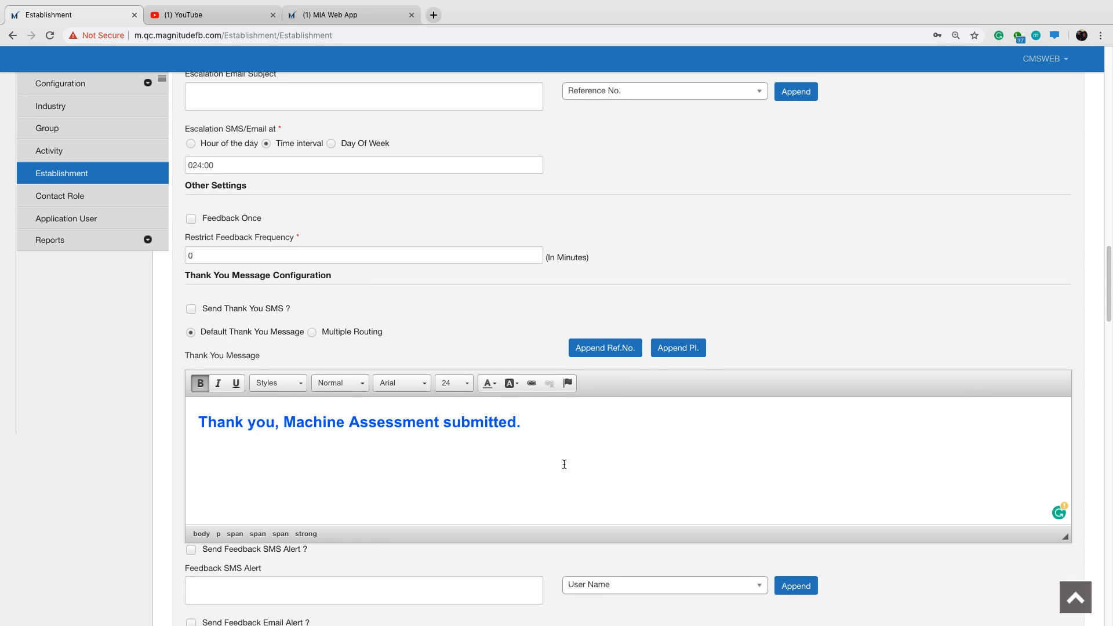
Enable Allow Notification Alert For All so feedback notifications are sent for both negative and positive feedback.
scroll(565, 464, down, 3)
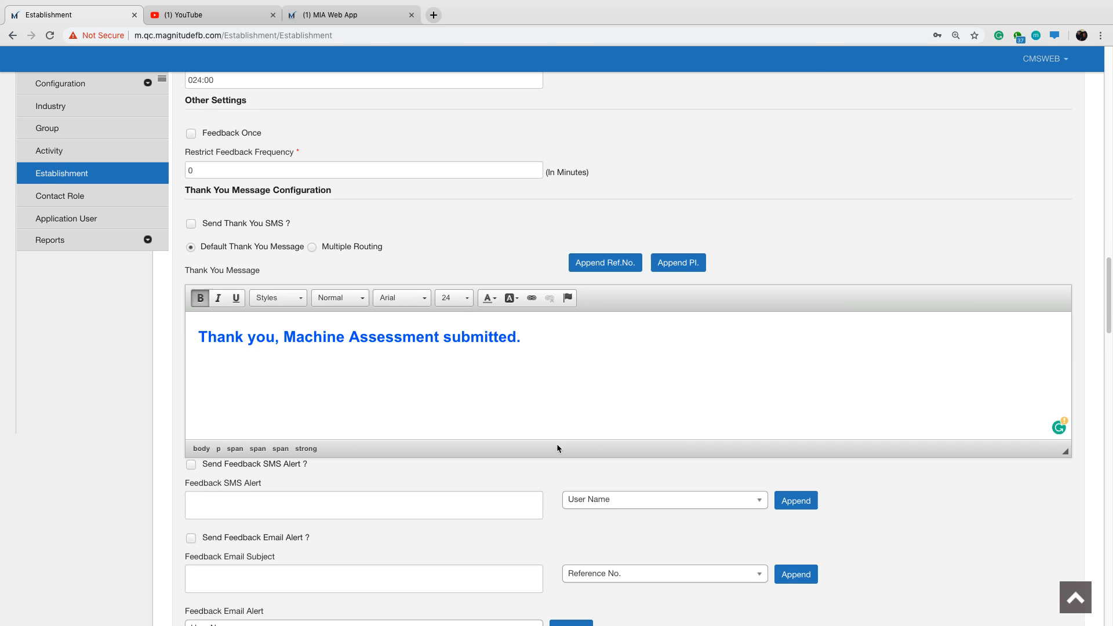
scroll(557, 447, down, 5)
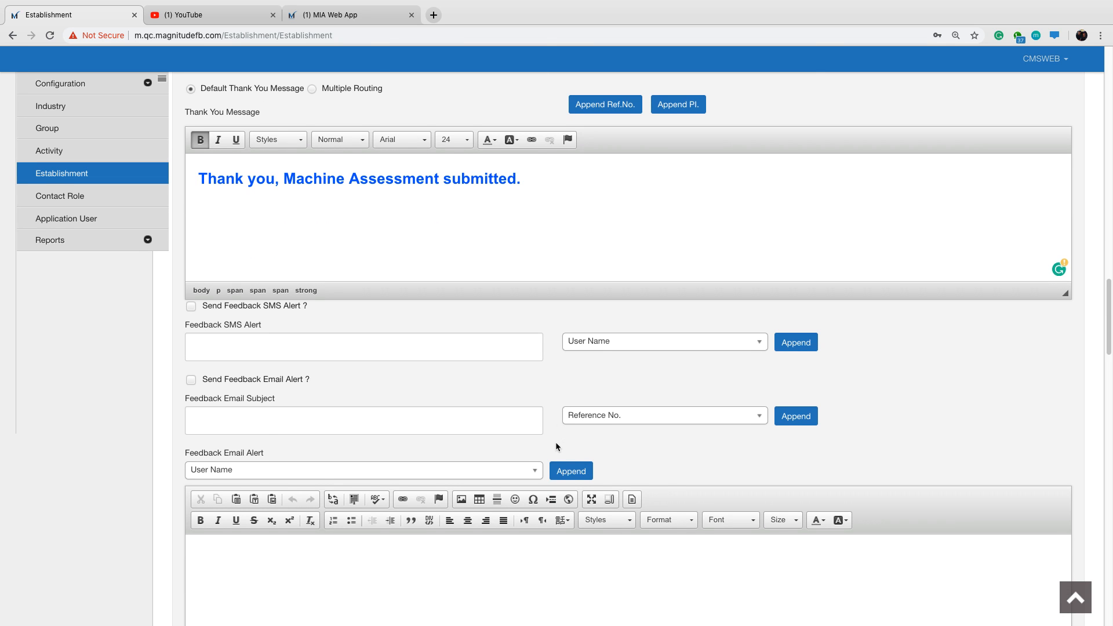
scroll(555, 442, down, 8)
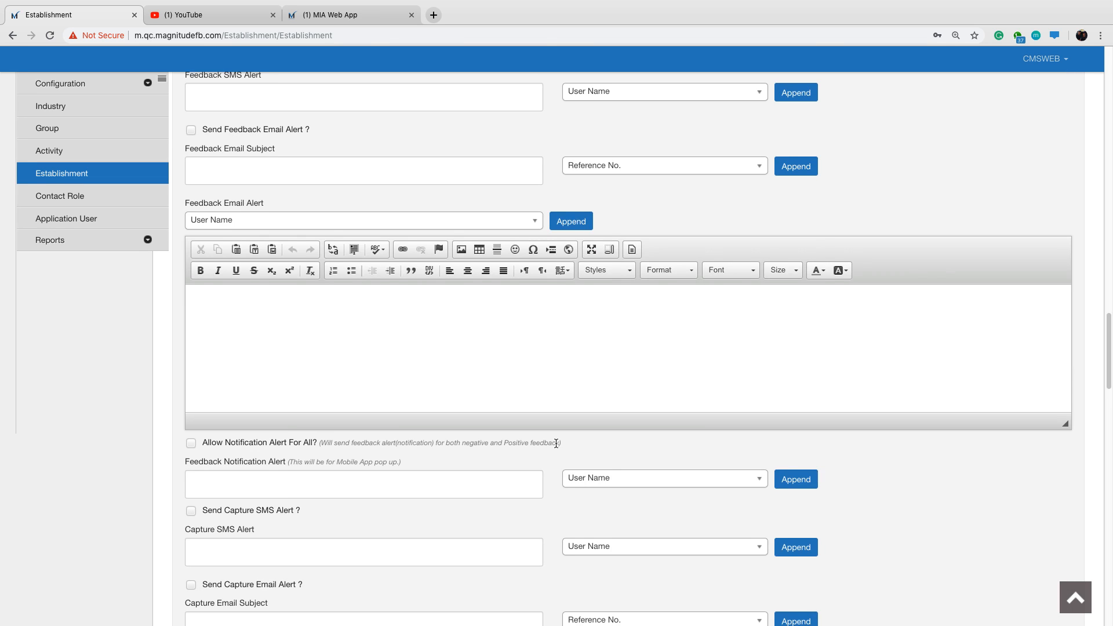
scroll(555, 443, down, 1)
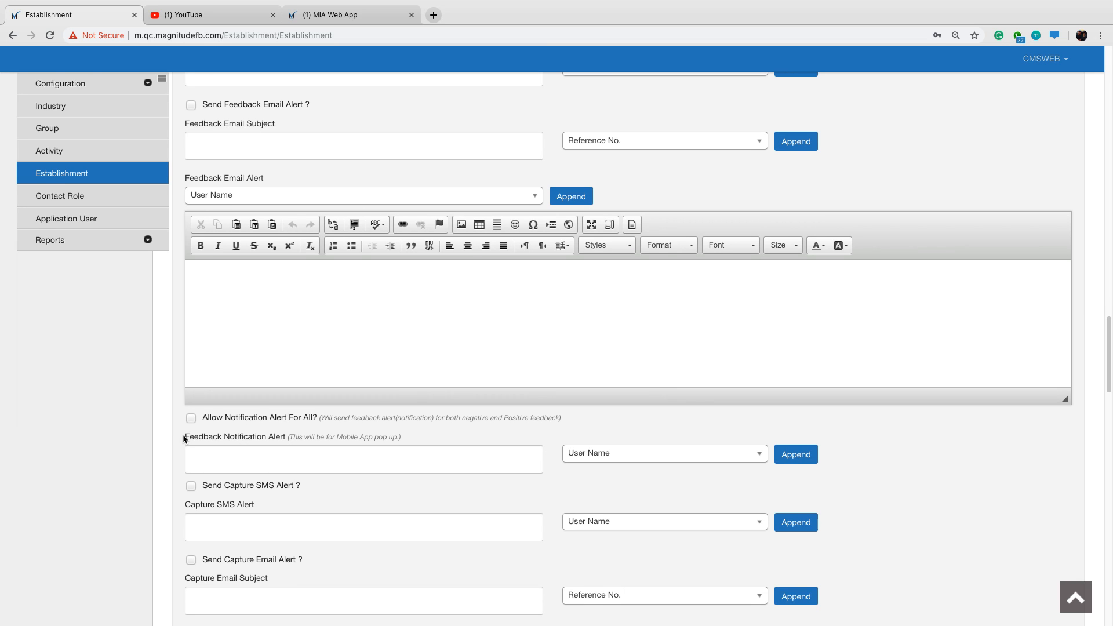
drag(183, 435, 285, 436)
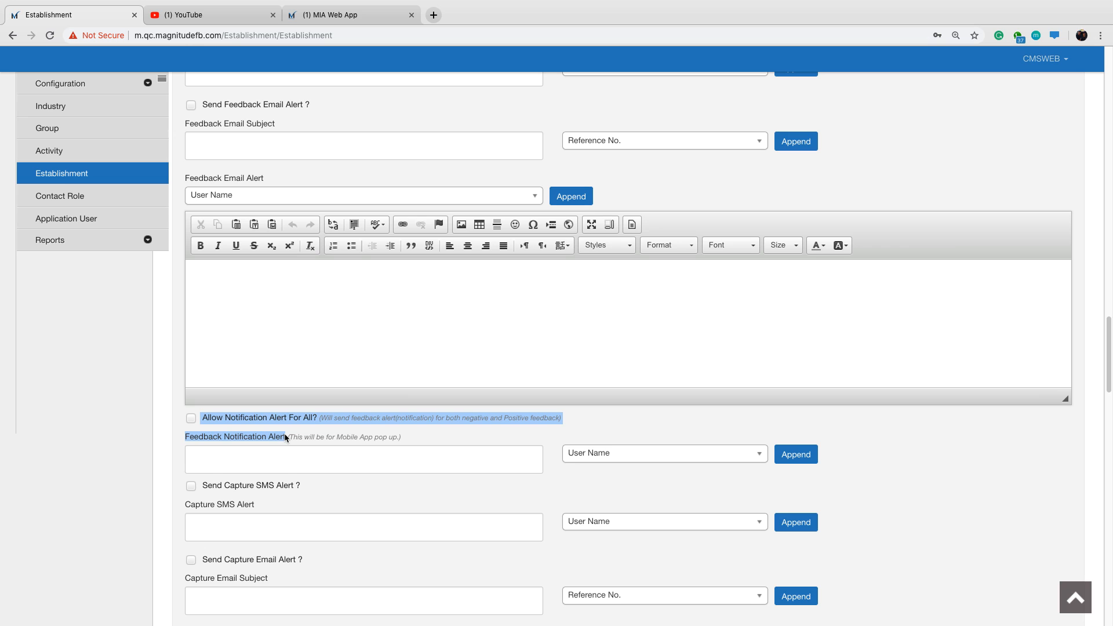
click(212, 439)
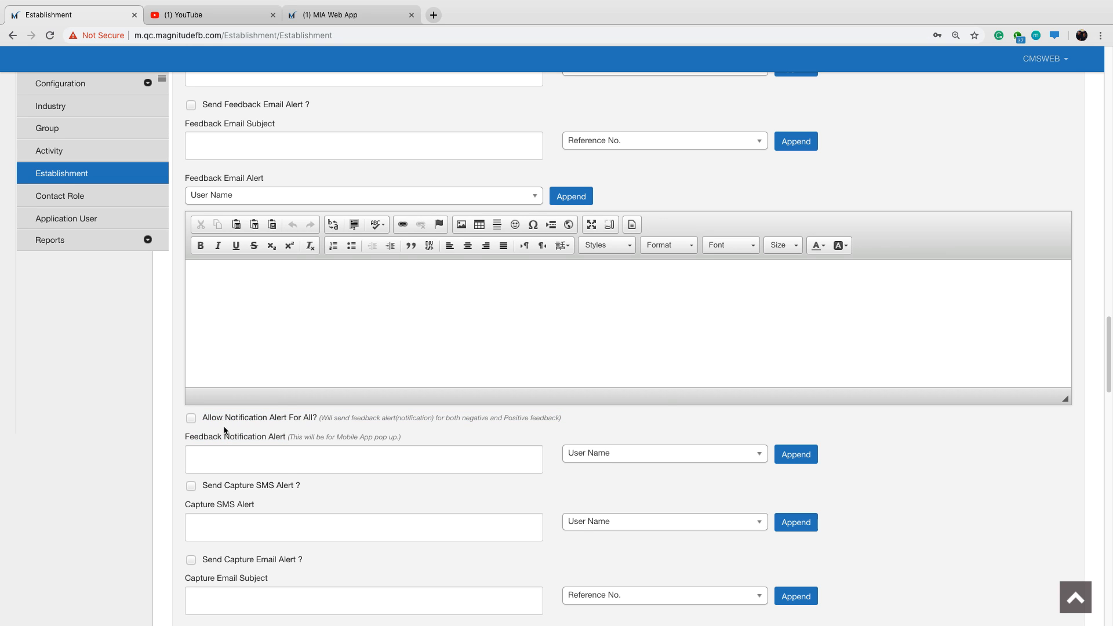
drag(221, 440, 185, 436)
click(456, 431)
click(192, 419)
drag(332, 421, 559, 421)
Insert the Name [24591] placeholder at the start of the Feedback Notification Alert text.
click(282, 450)
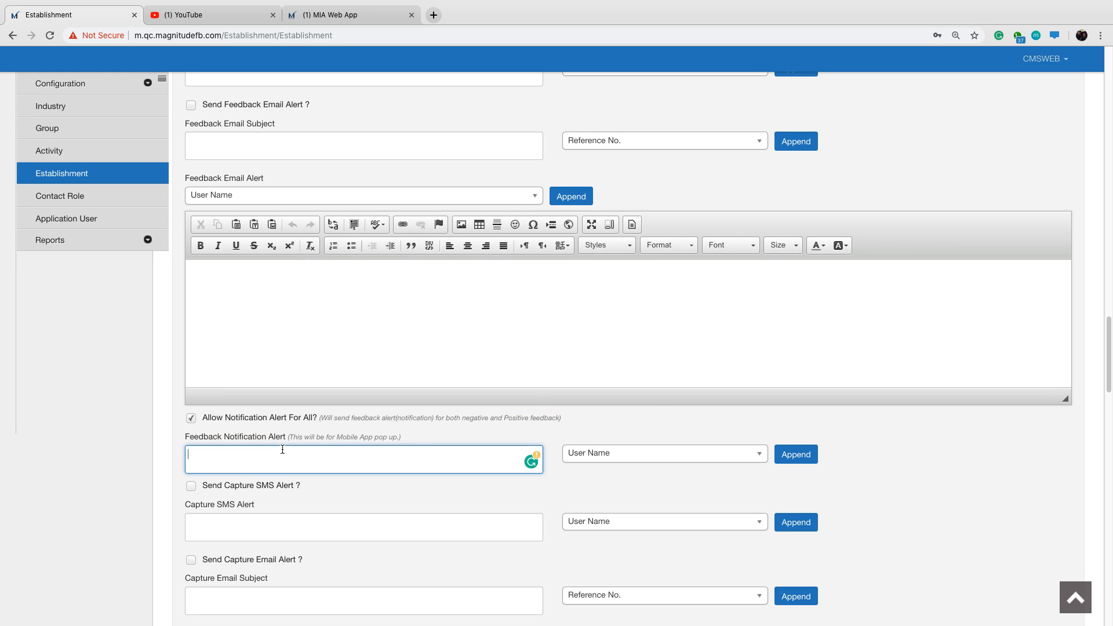
click(646, 464)
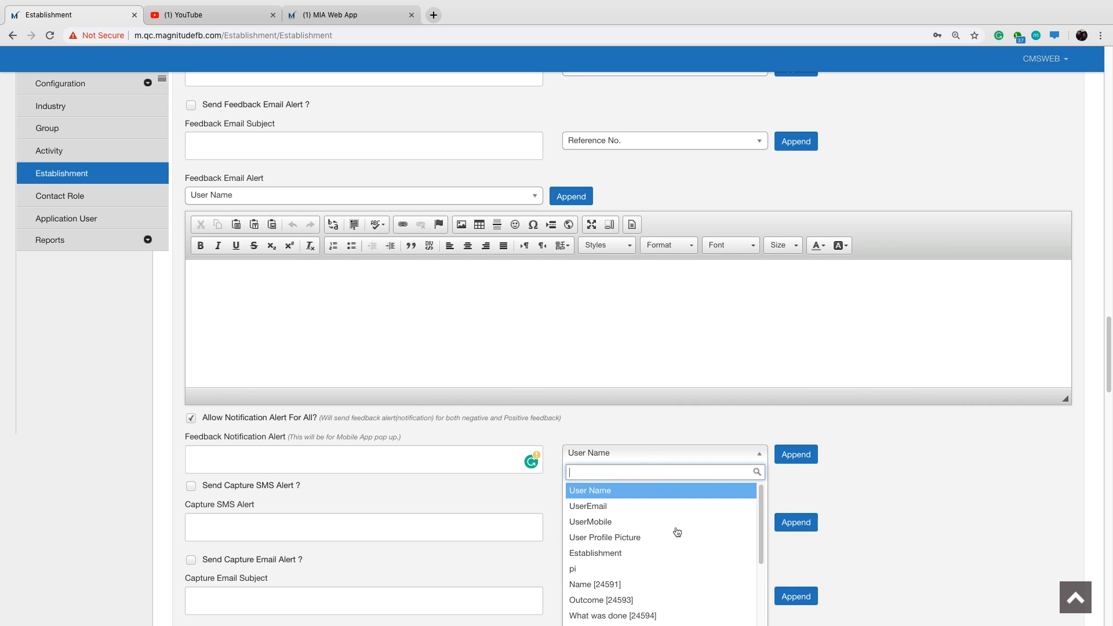
click(670, 584)
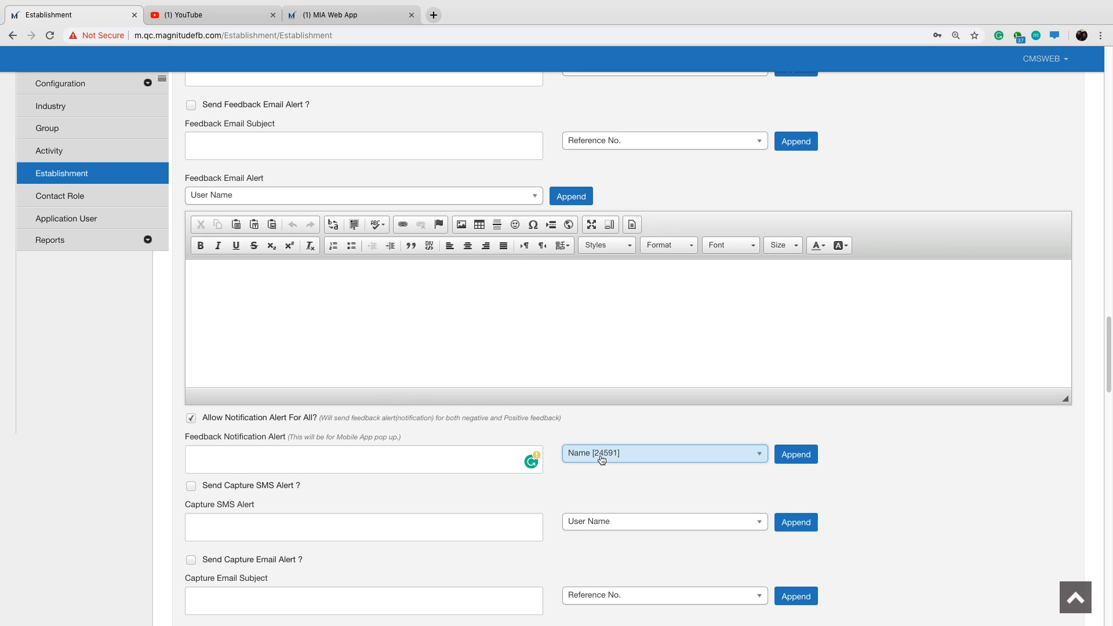
click(801, 460)
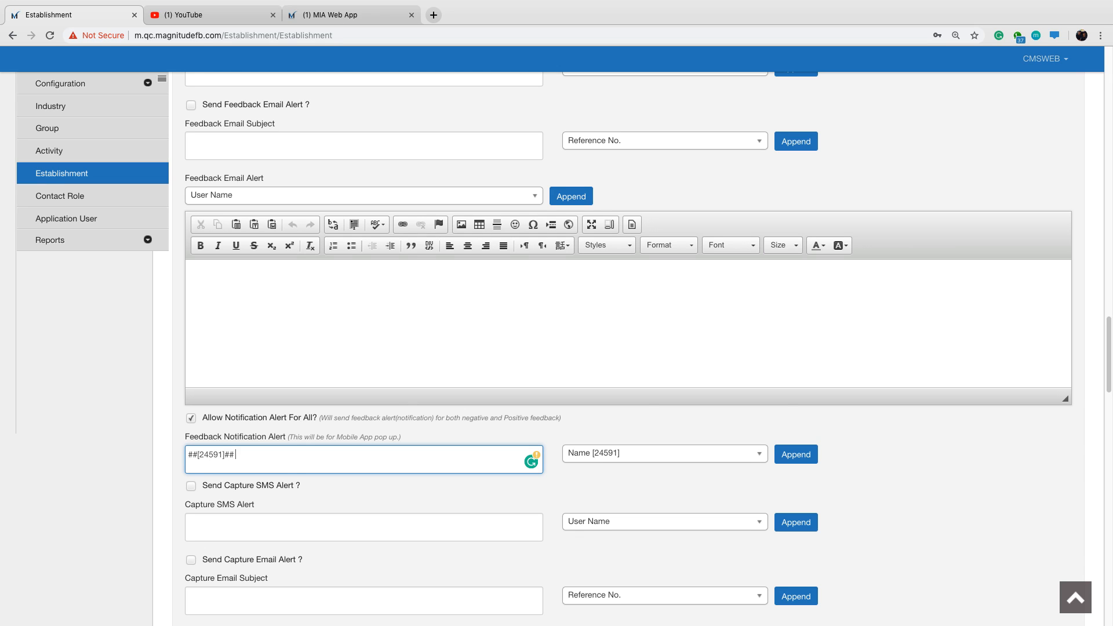
Continue the feedback notification alert with "has responded to a" followed by the Establishment placeholder.
text(has responded to a)
click(722, 461)
click(706, 555)
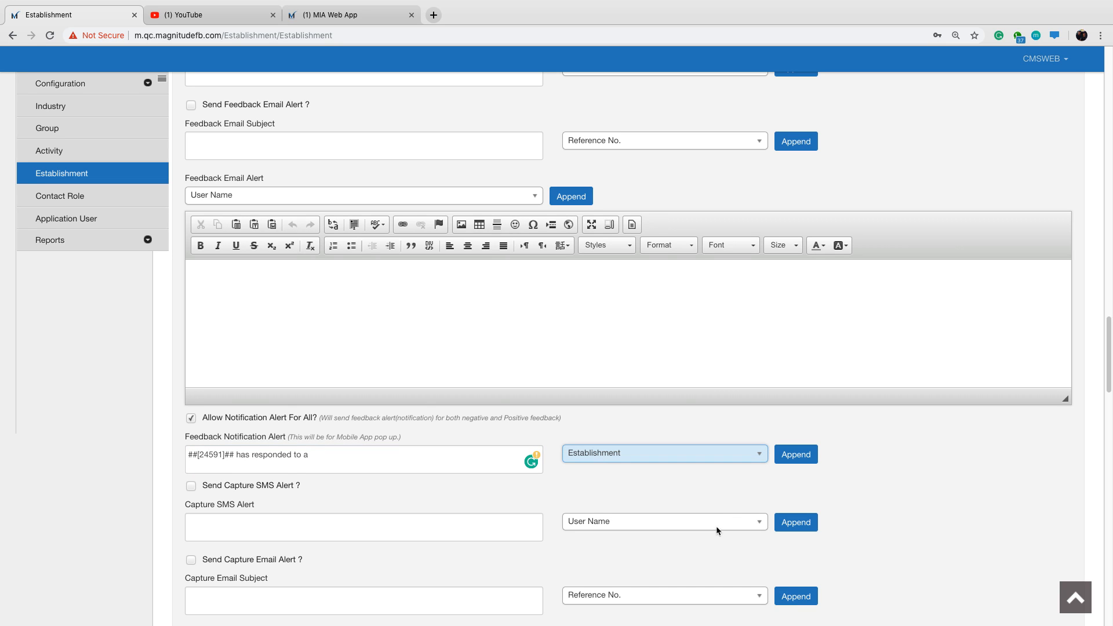
click(795, 456)
scroll(518, 415, down, 1)
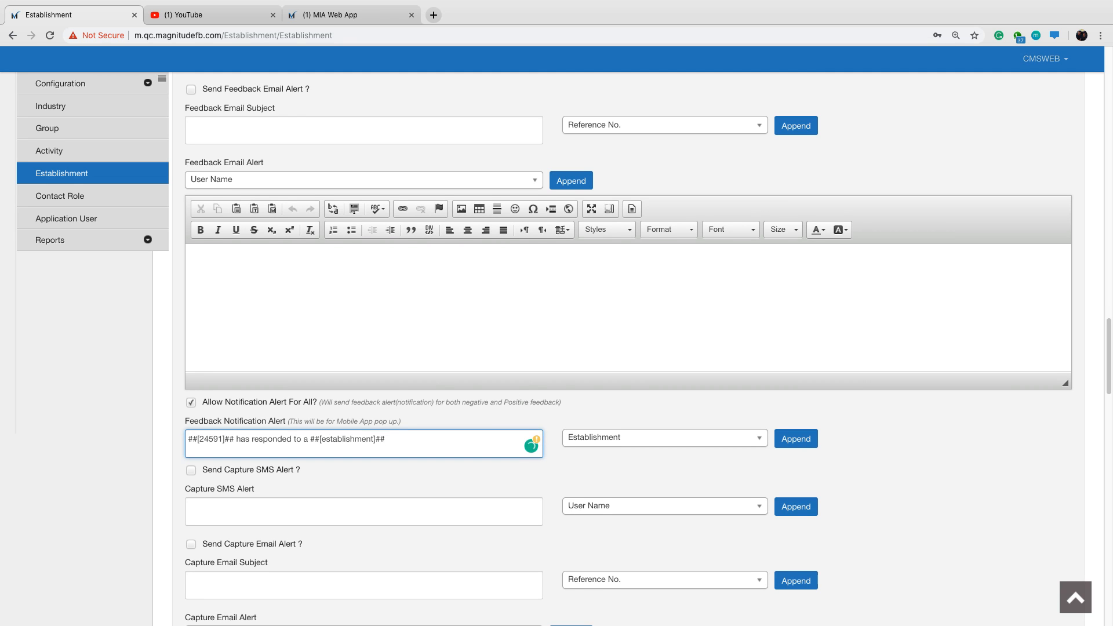
text(for)
click(710, 440)
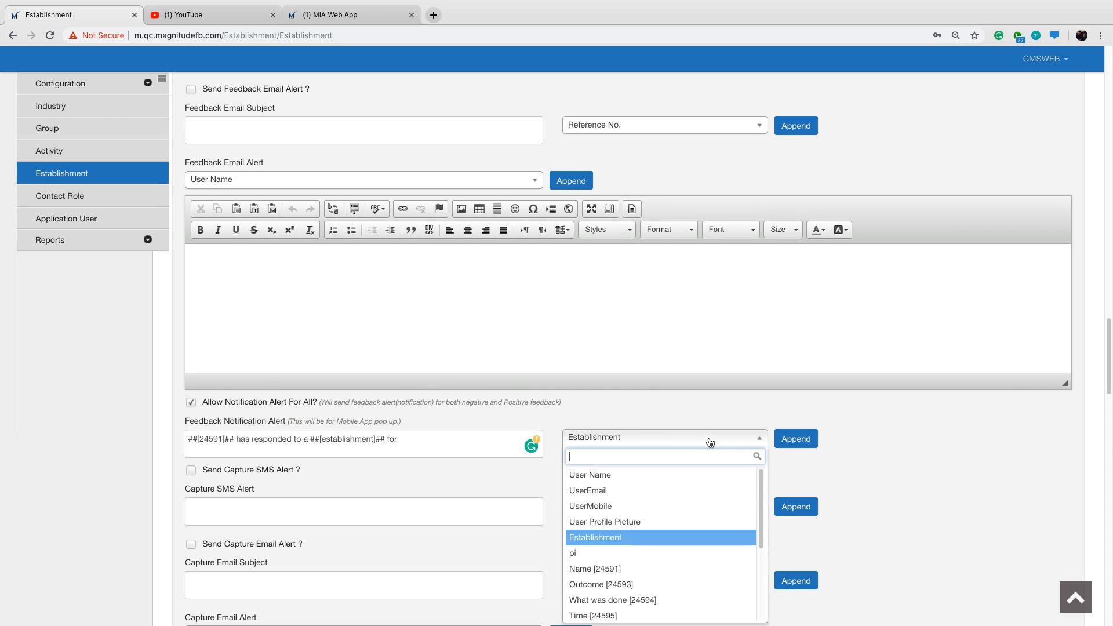
click(711, 440)
click(411, 439)
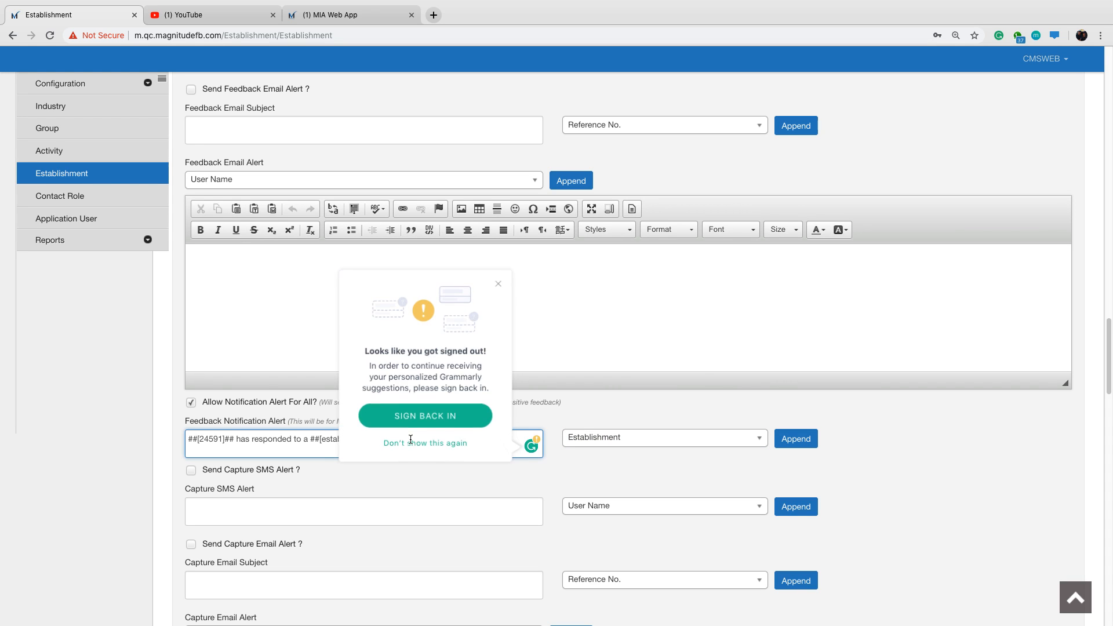
click(497, 284)
click(413, 441)
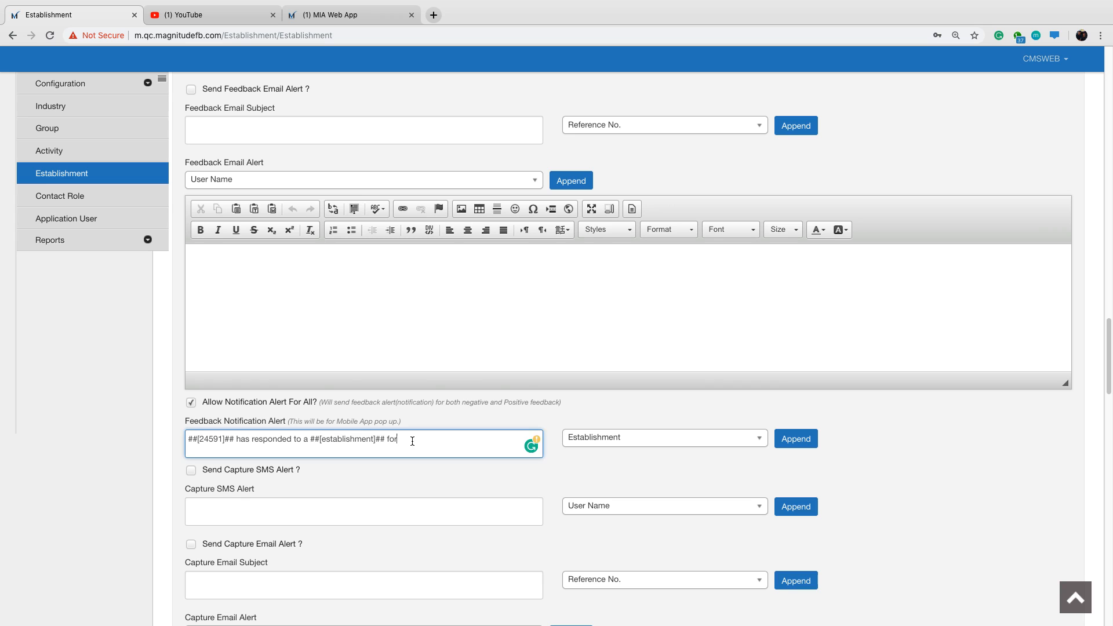
key(BackSpace)
key(BackSpace)
key(BackSpace)
key(BackSpace)
Add a period and the label "Outcome:" after the Establishment placeholder in the feedback notification alert.
click(676, 446)
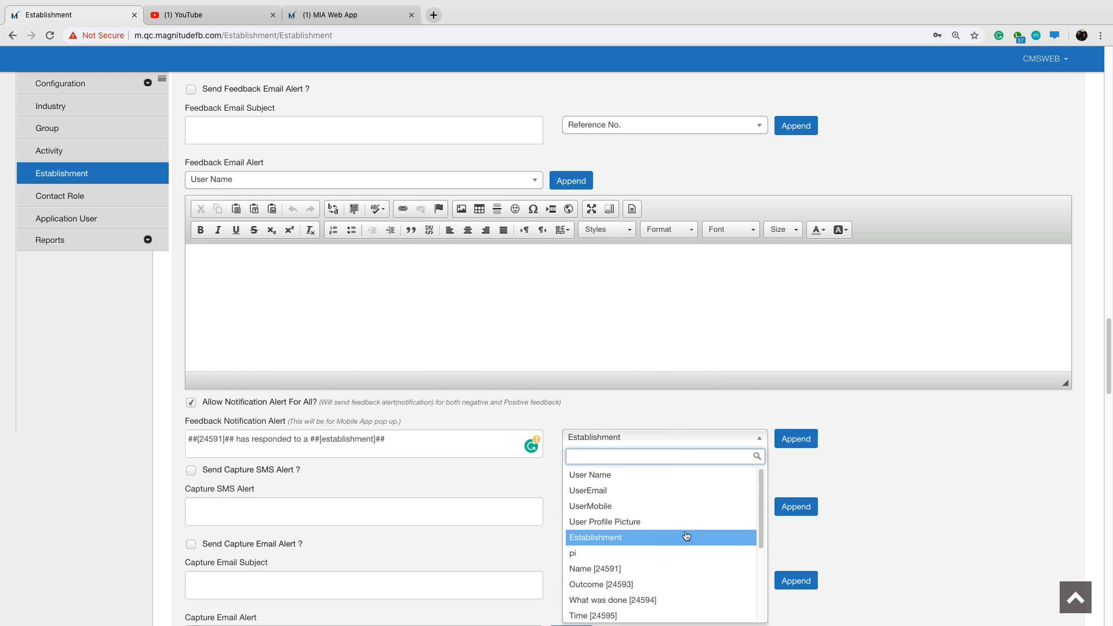
scroll(687, 537, down, 1)
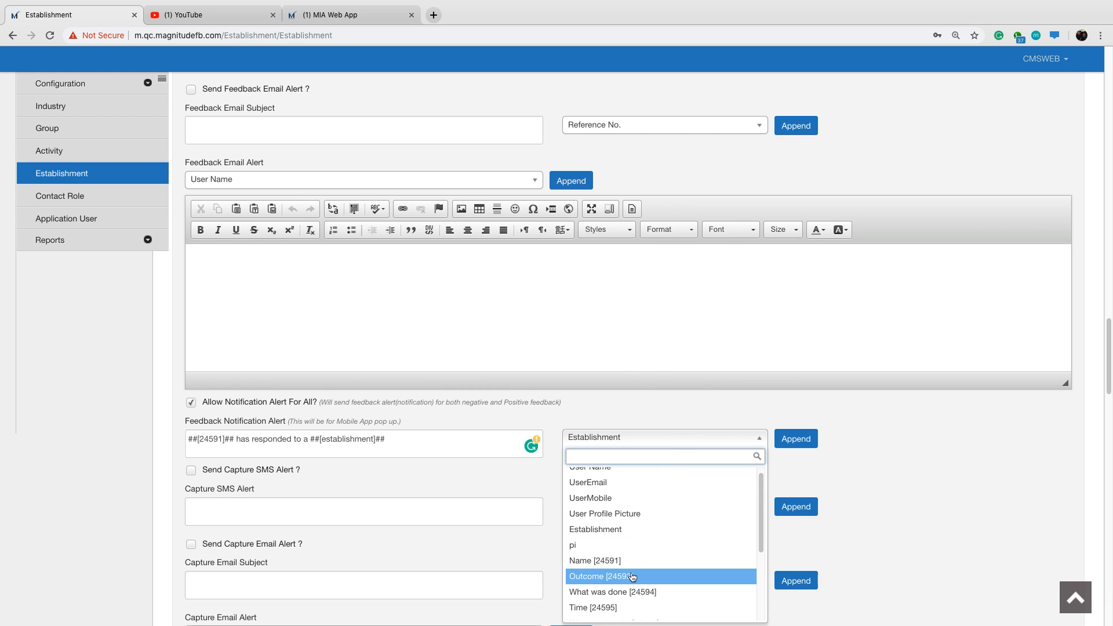
click(438, 443)
text(.)
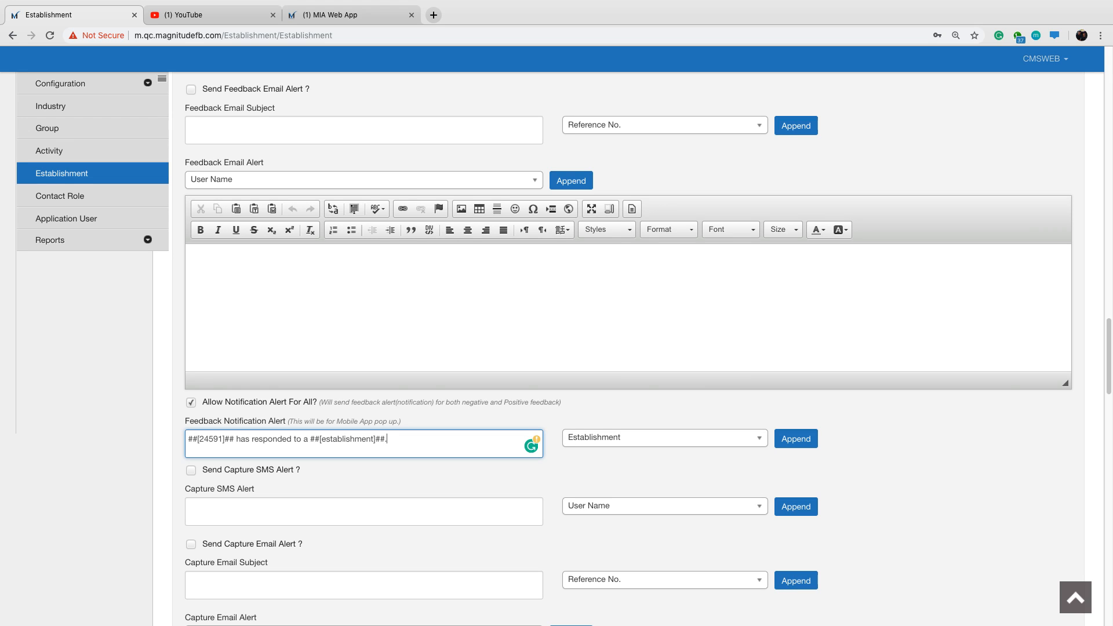
text( OUtcome)
key(BackSpace)
key(BackSpace)
key(BackSpace)
key(BackSpace)
key(BackSpace)
text(utcome:)
Insert the Outcome [24593] placeholder after "Outcome:" in the Feedback Notification Alert text.
click(629, 438)
click(650, 577)
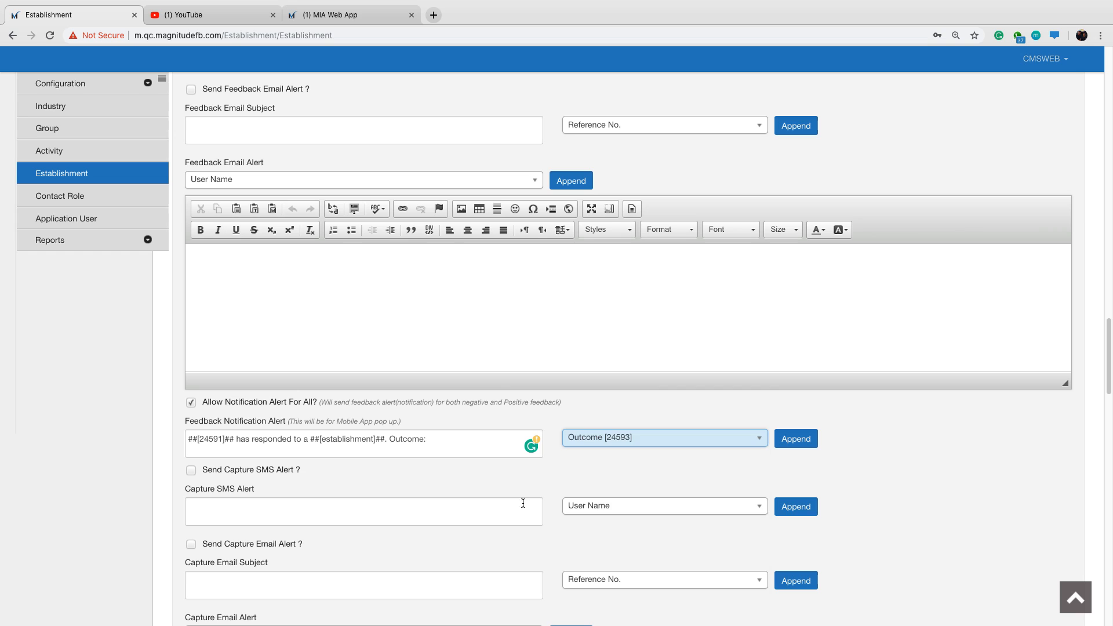
click(455, 442)
click(808, 446)
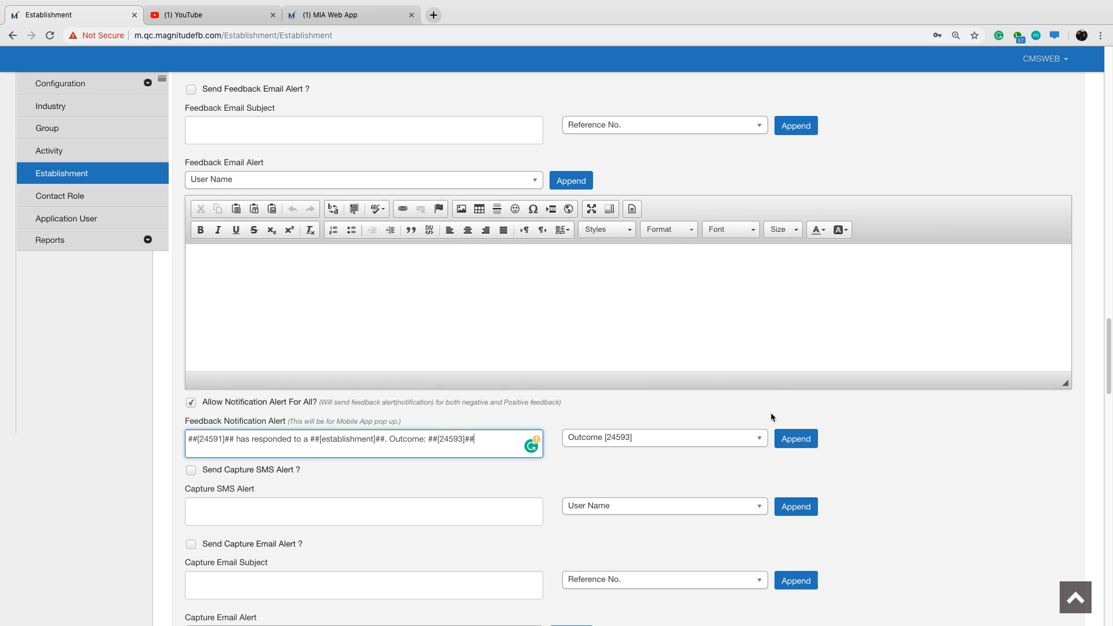
Review the thank you message, feedback alert and capture SMS and email alert settings of the establishment.
scroll(849, 456, down, 1)
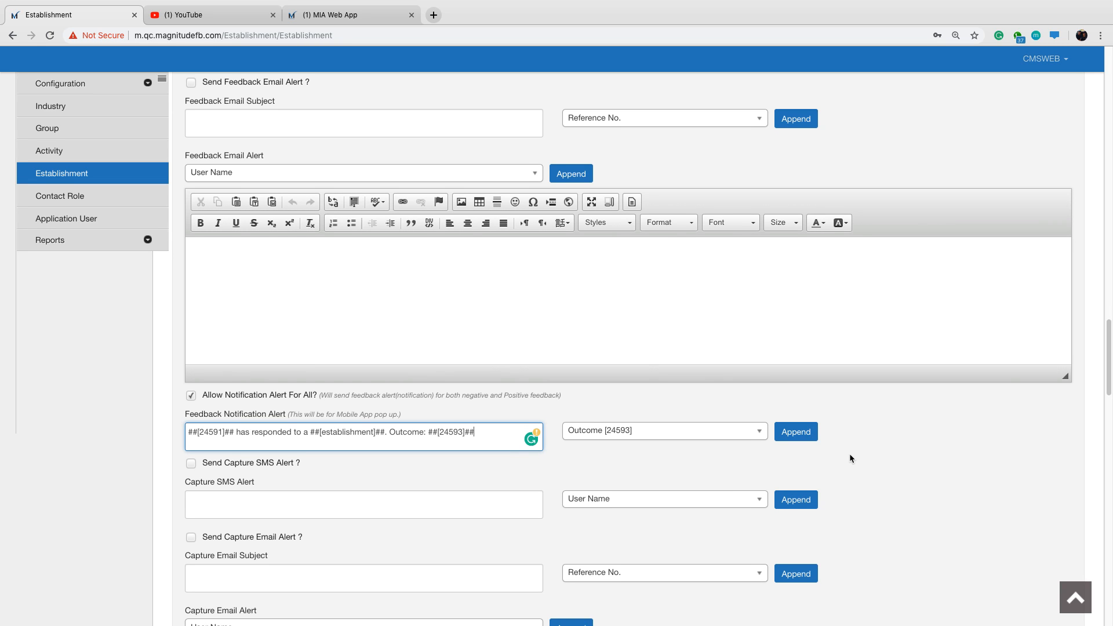
scroll(851, 457, down, 1)
scroll(850, 456, down, 3)
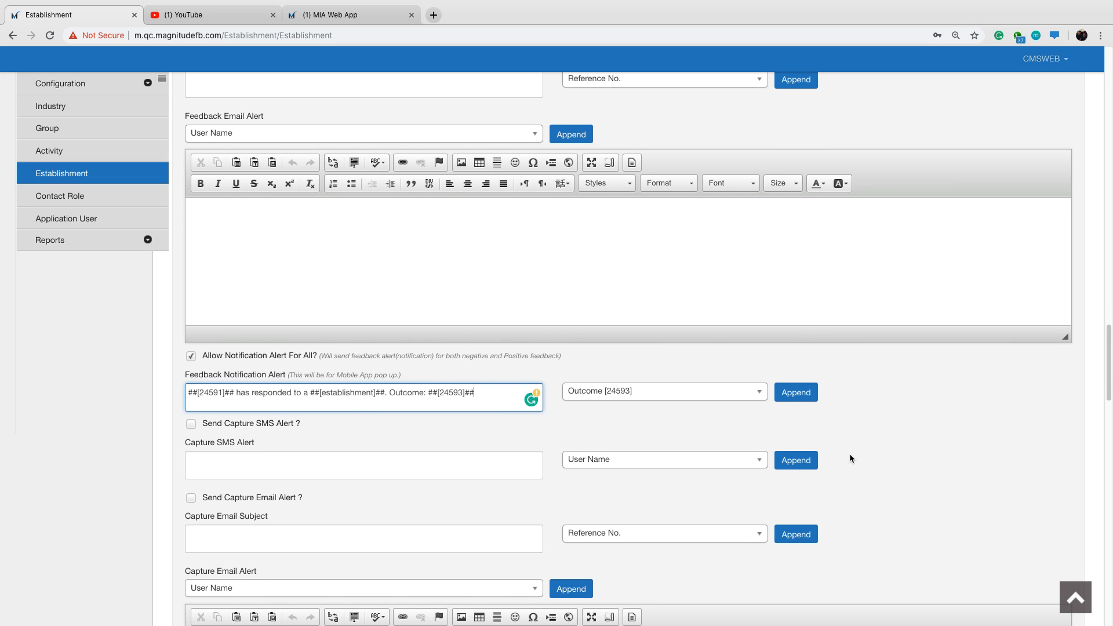
scroll(850, 456, down, 1)
drag(203, 411, 304, 413)
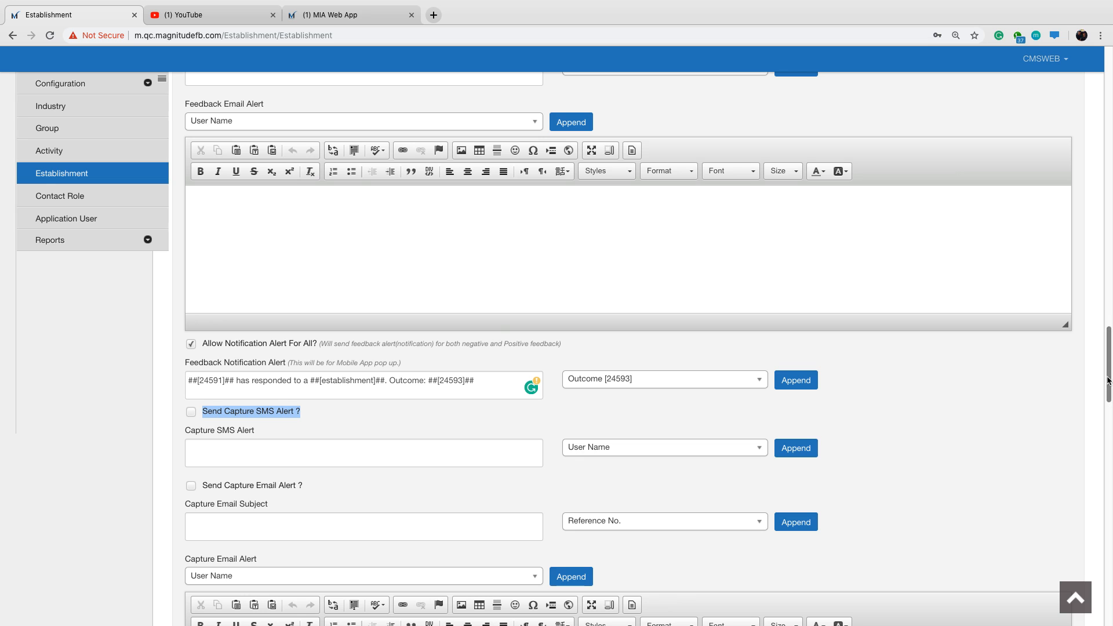
scroll(1109, 357, up, 3)
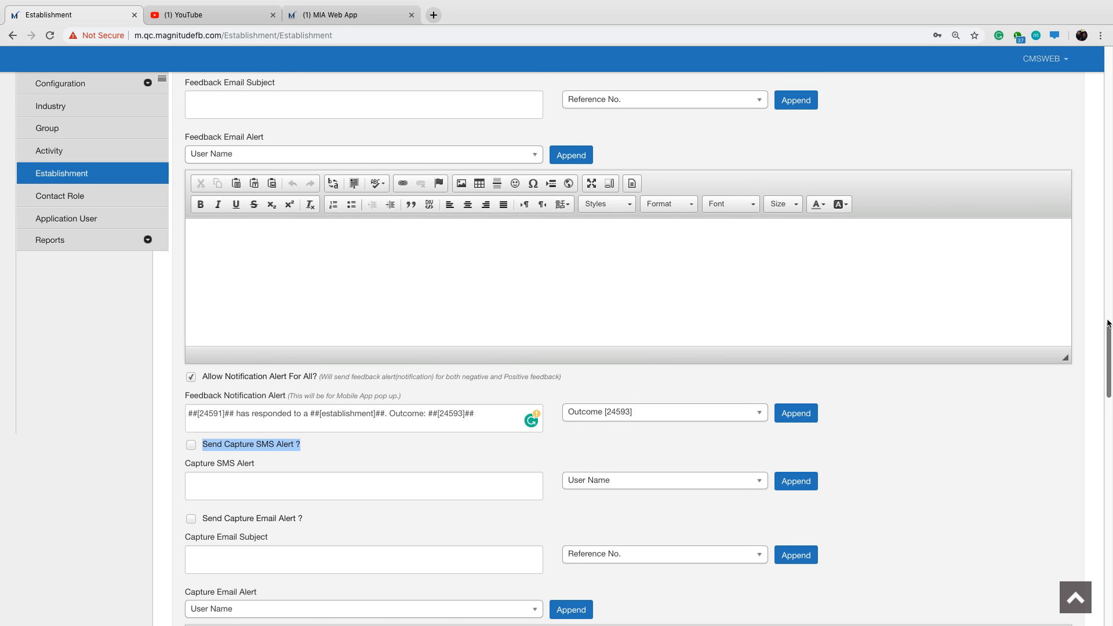
scroll(1109, 331, up, 7)
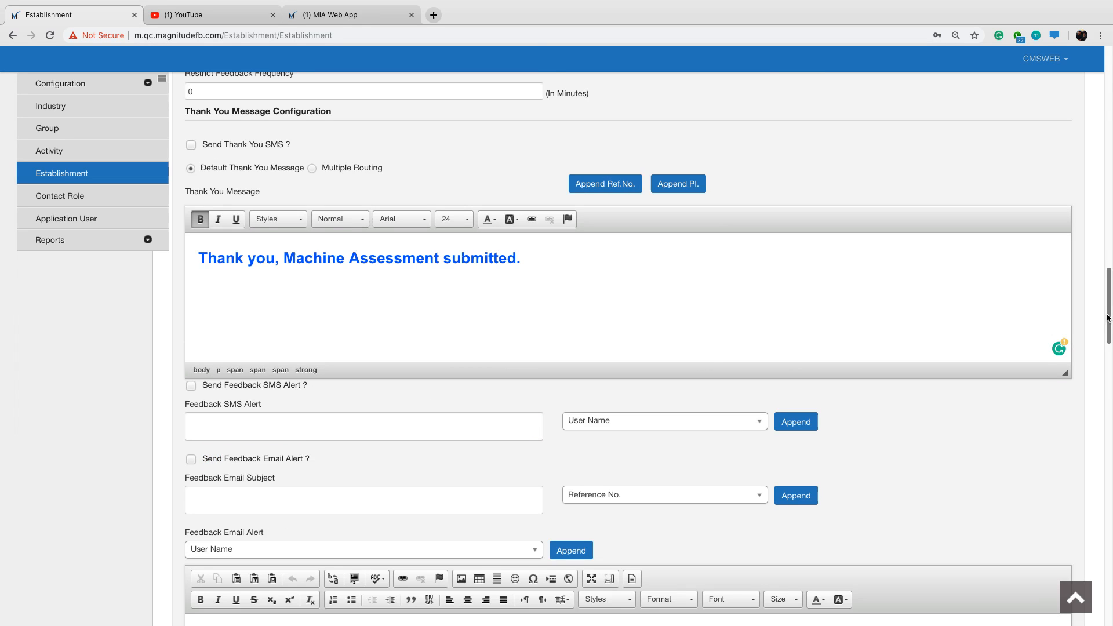
scroll(1107, 325, down, 3)
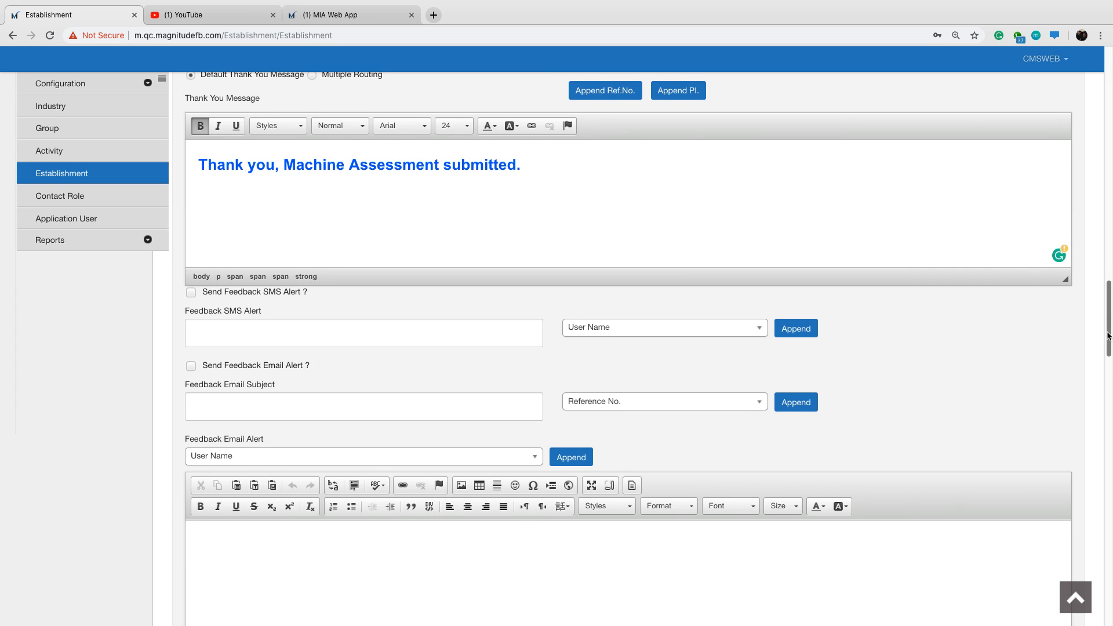
scroll(1108, 342, down, 1)
drag(1107, 362, 1100, 396)
scroll(1100, 396, down, 3)
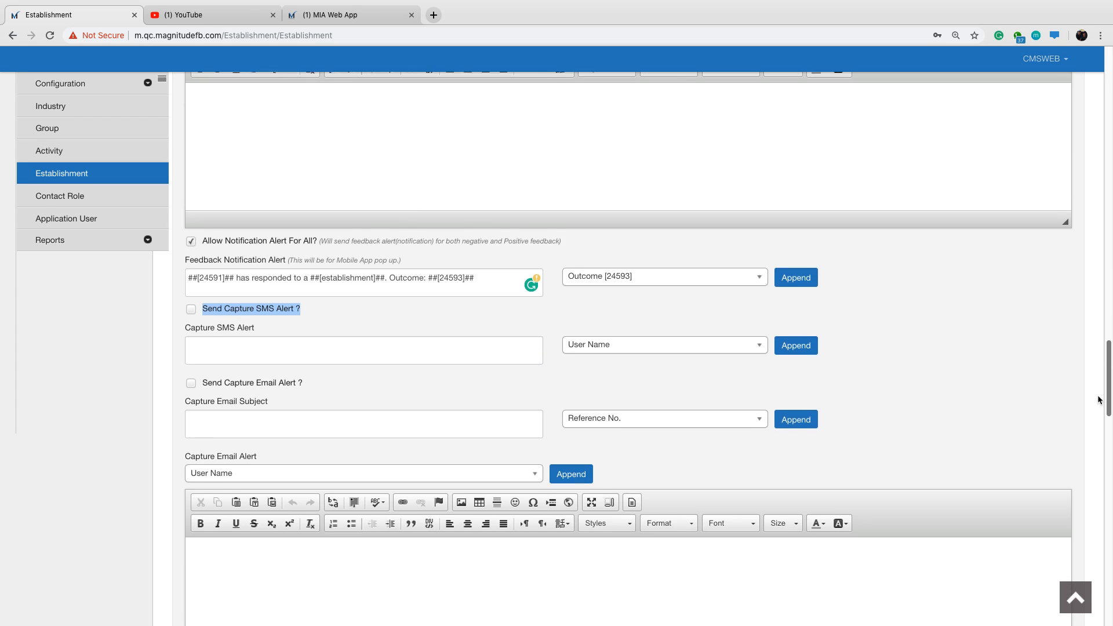
click(826, 284)
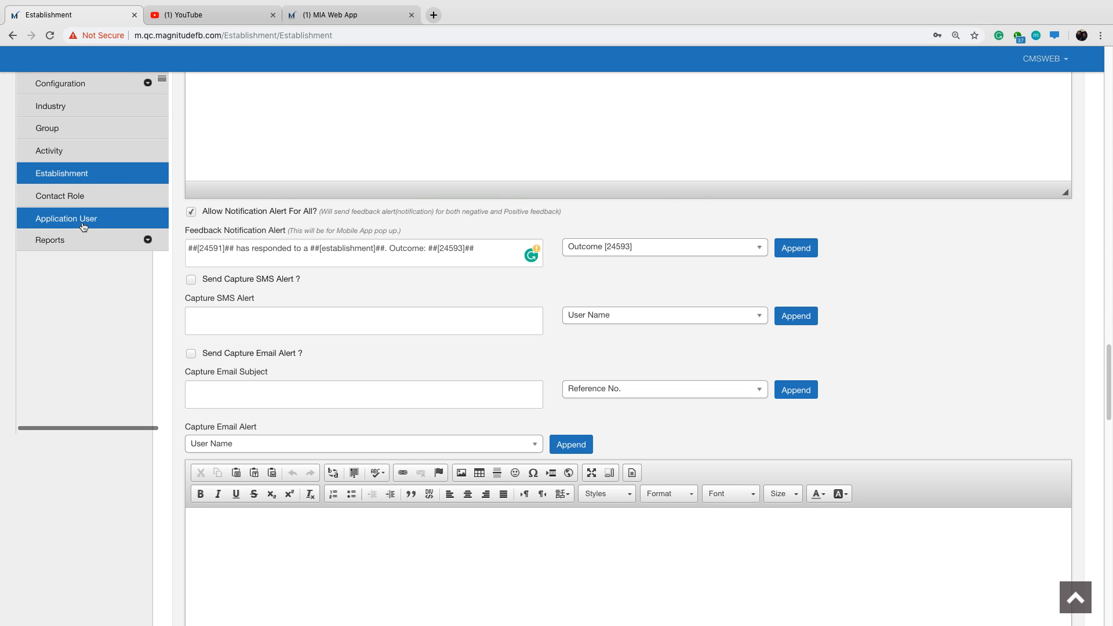
Enable Allow Notification Alert For All so capture notifications are sent for both negative and positive captures.
scroll(248, 393, down, 1)
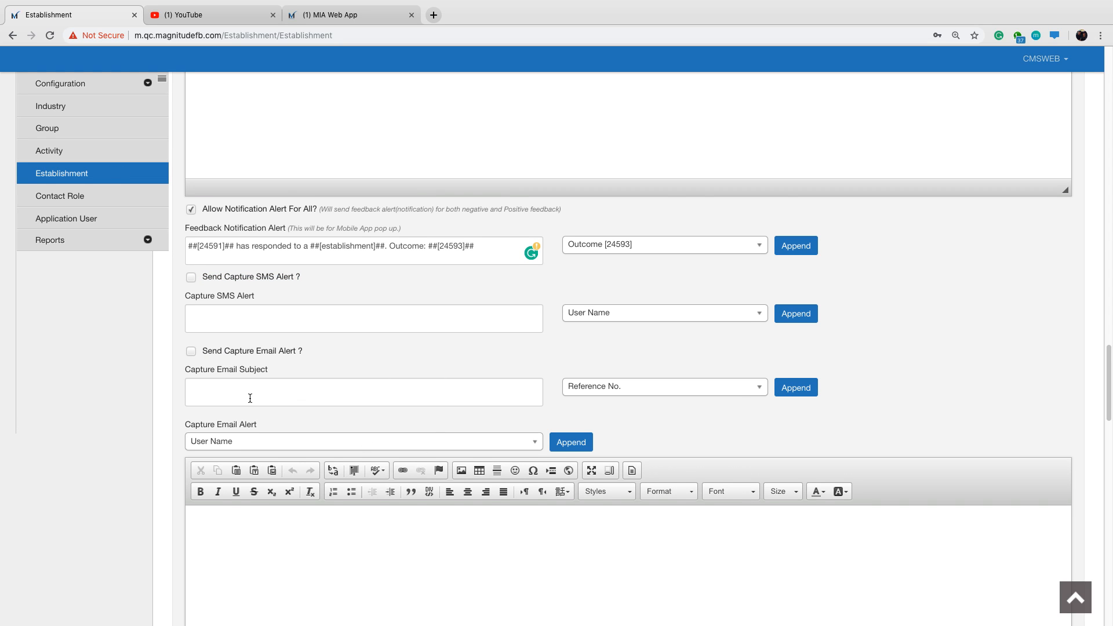
scroll(248, 392, down, 5)
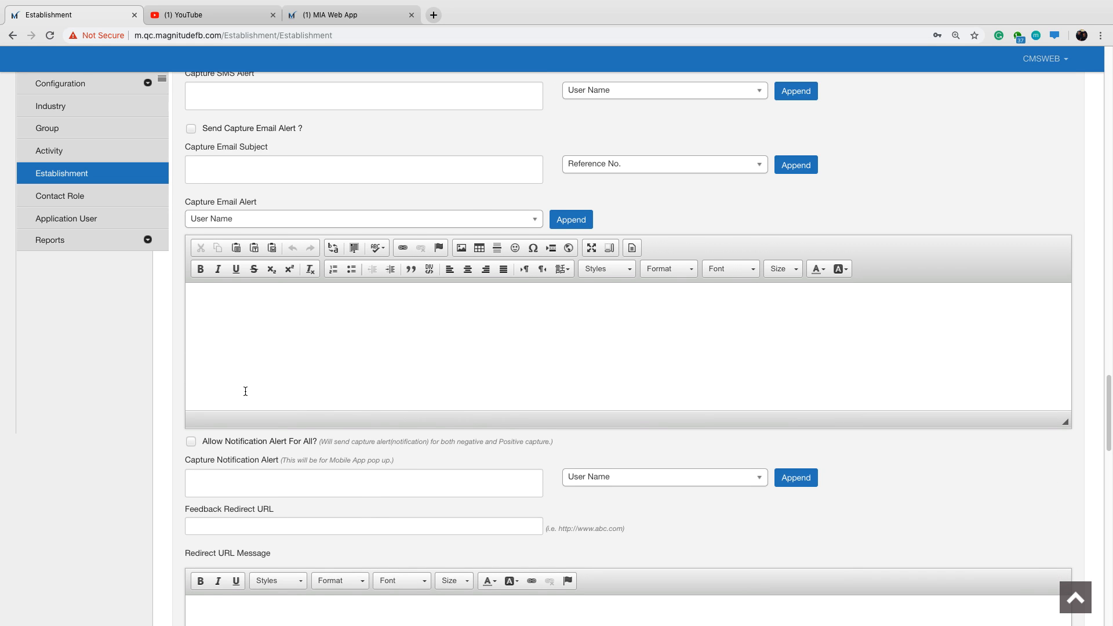
scroll(244, 390, down, 2)
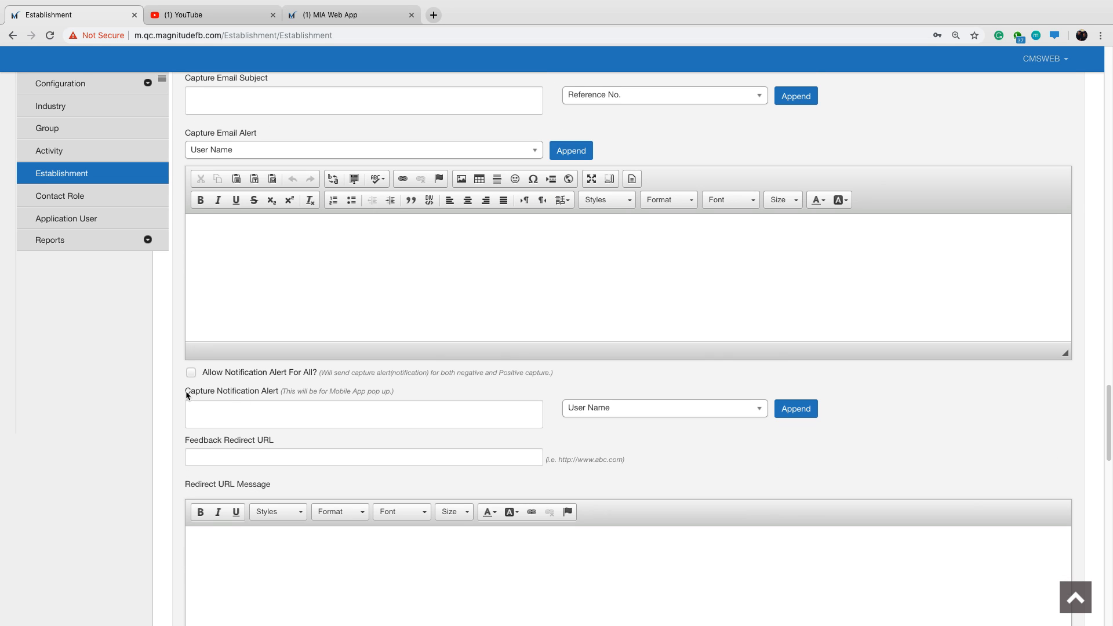
drag(204, 373, 319, 374)
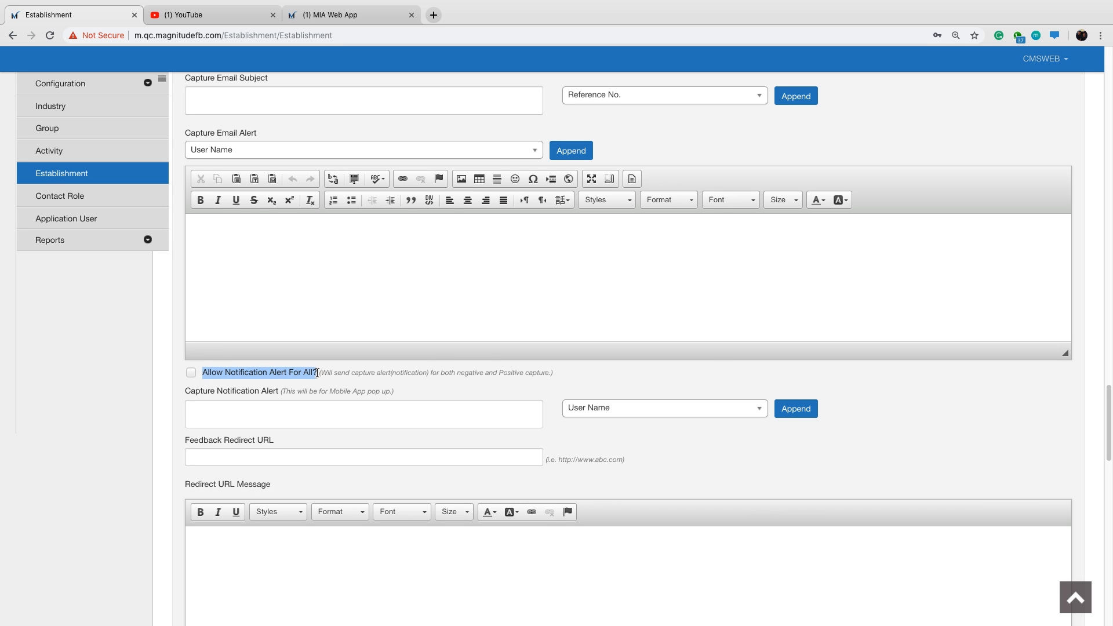
click(191, 374)
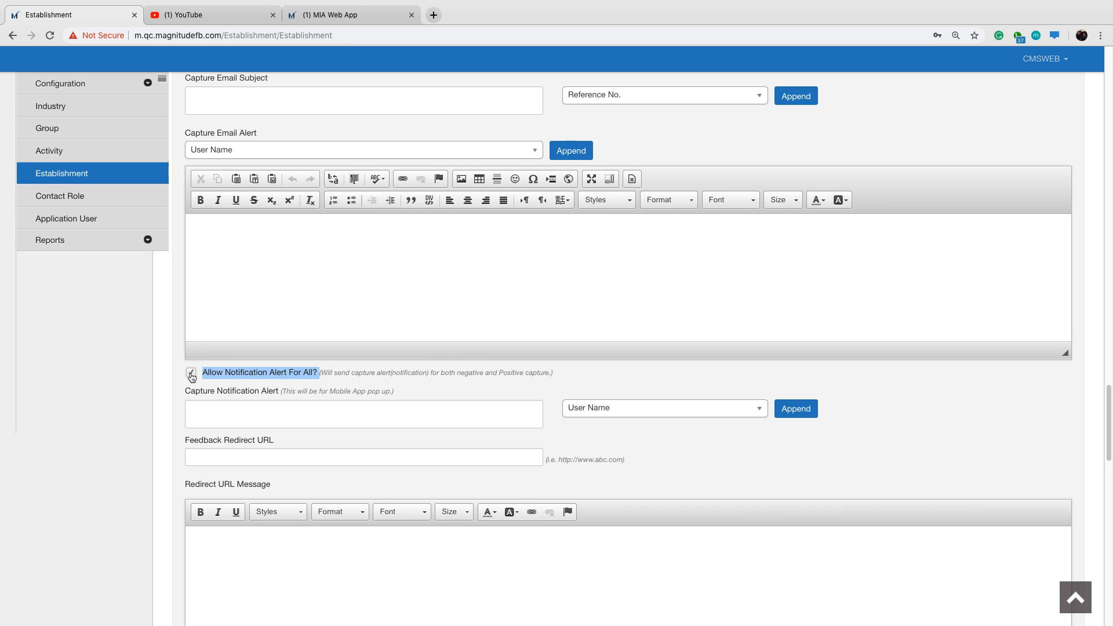
Dismiss the Grammarly sign-in pop-up and insert the User Name placeholder at the start of the Capture Notification Alert.
click(212, 408)
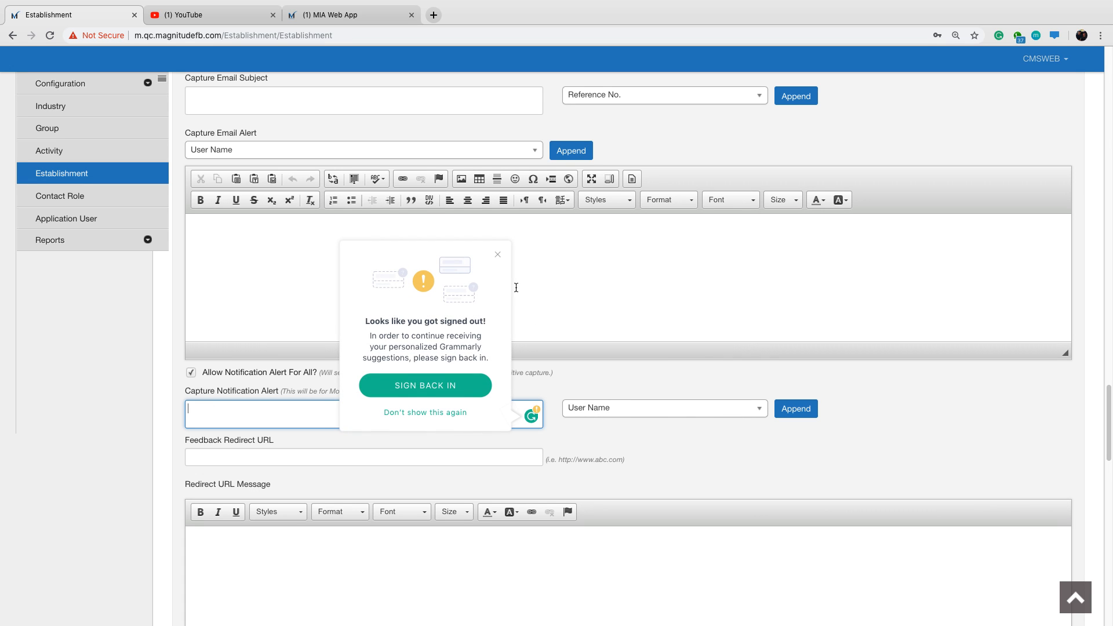
click(497, 255)
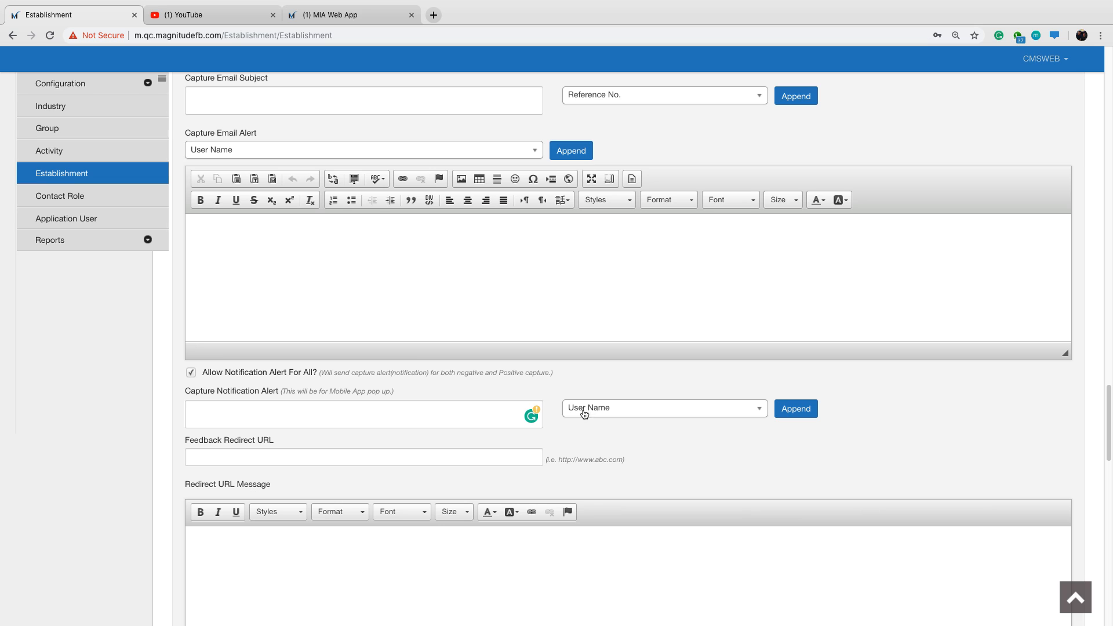
click(803, 409)
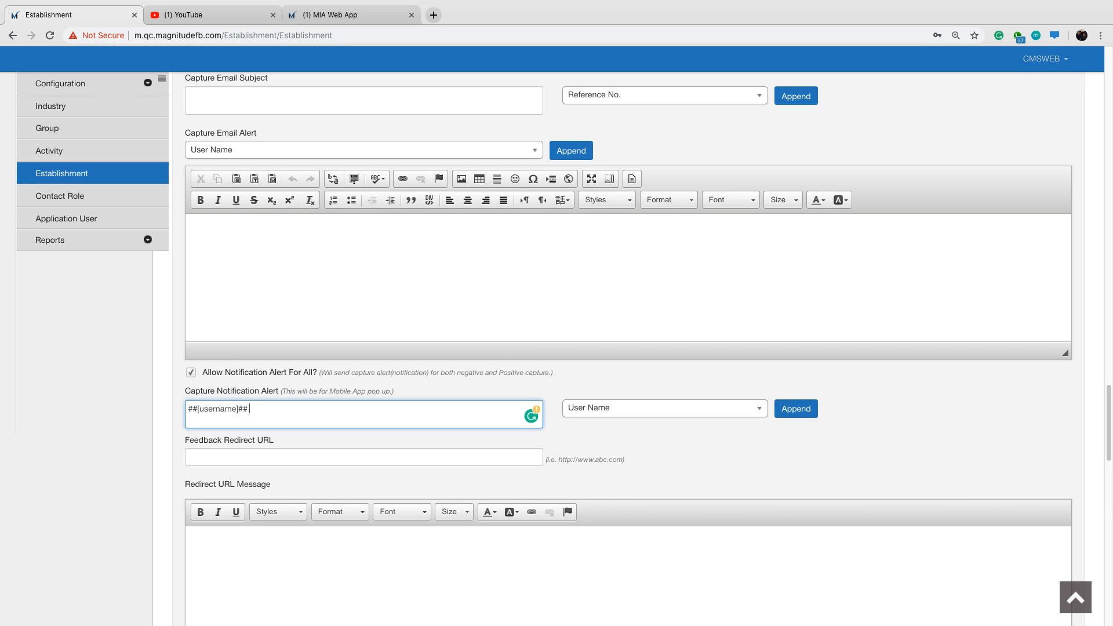
Continue the capture notification alert with "has captured a new" followed by the Establishment placeholder.
text(has ca)
text(ptui)
text(red )
text(a new)
click(634, 413)
click(641, 492)
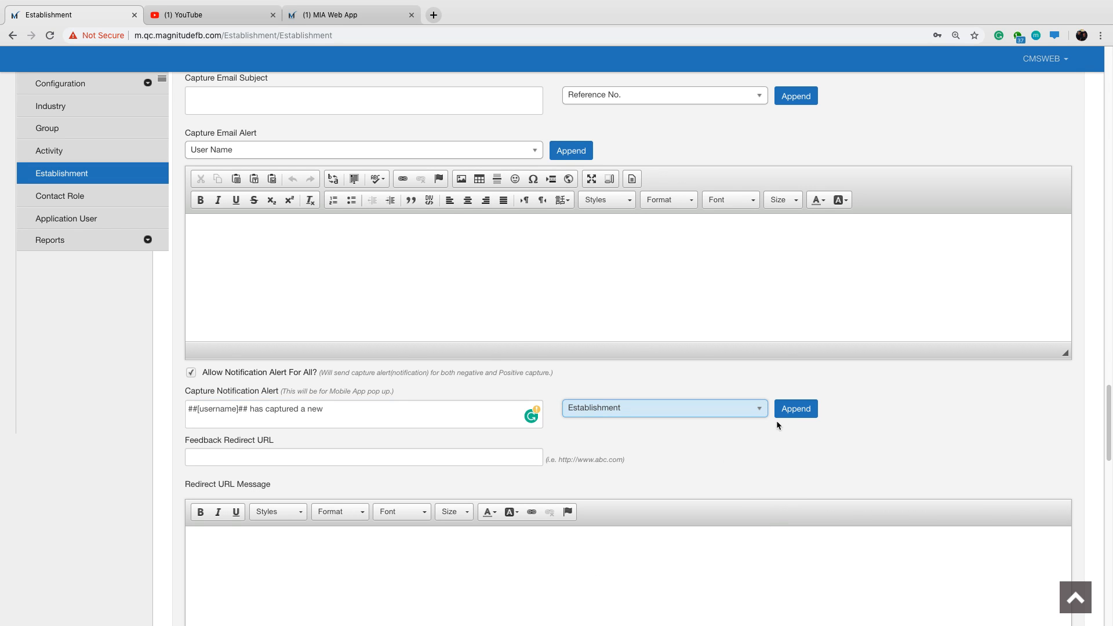
click(778, 416)
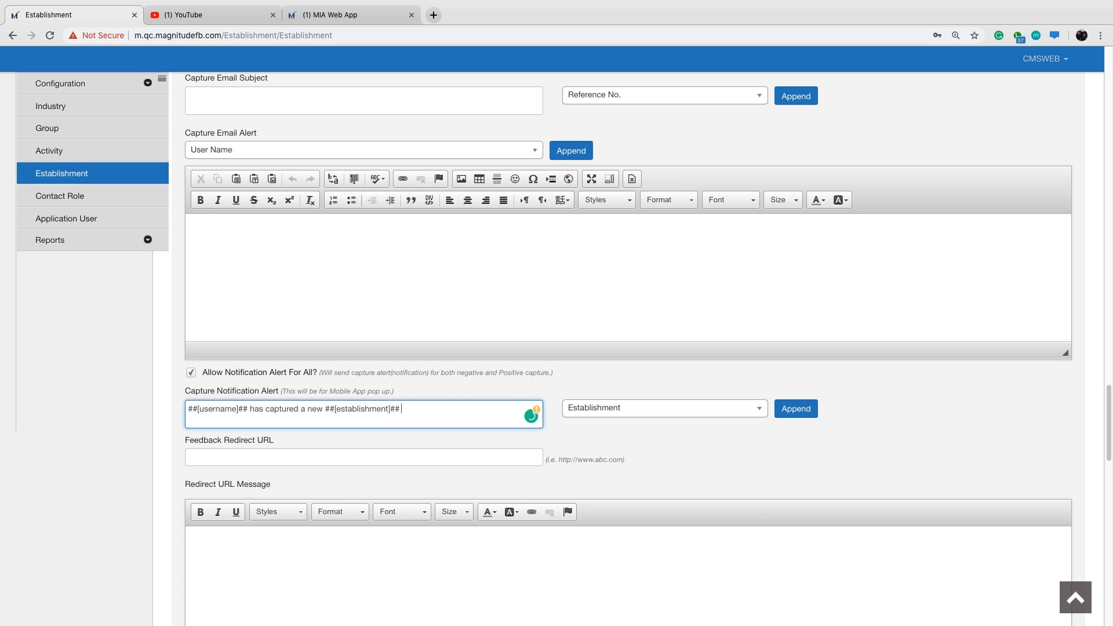
Complete the capture notification alert with "for a" followed by the Machine Make [38404] placeholder.
text(for a)
click(677, 409)
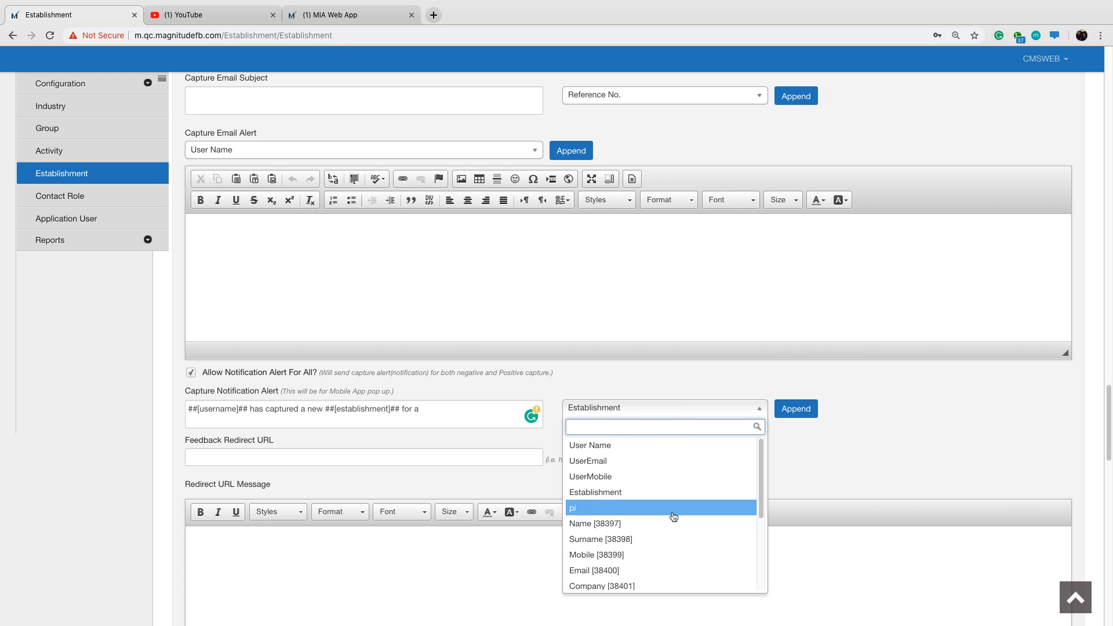
scroll(763, 490, down, 3)
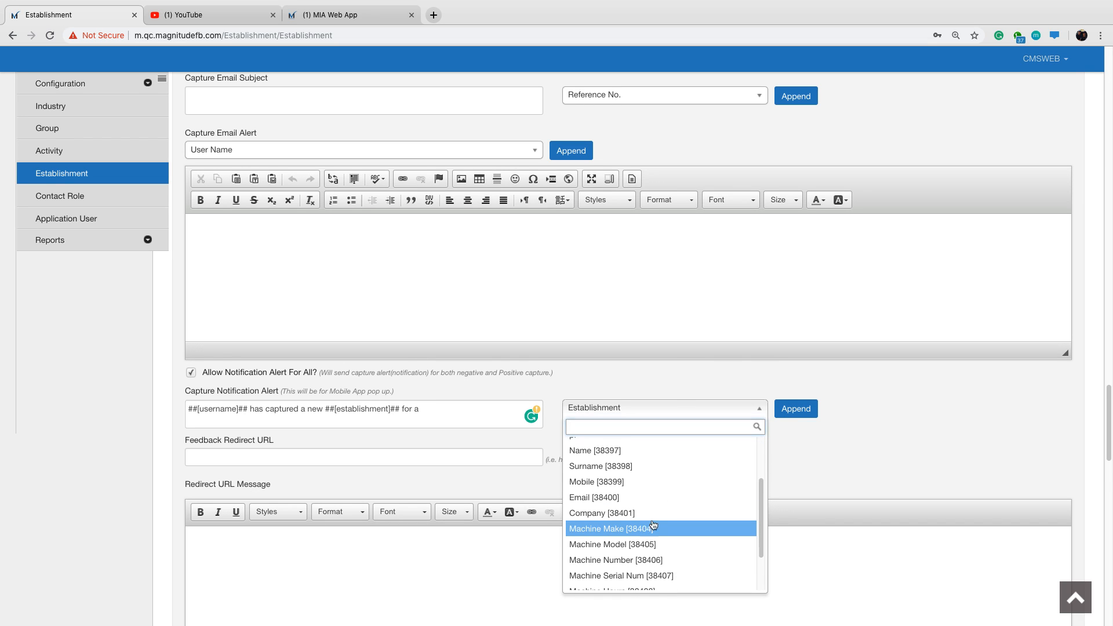
click(648, 530)
click(795, 409)
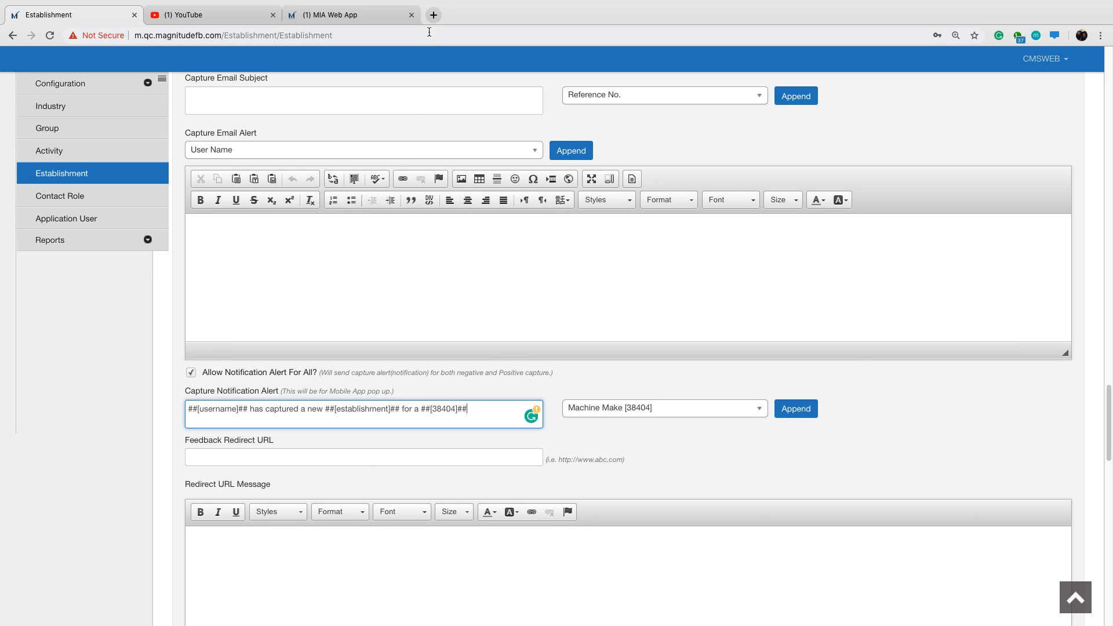
Look up the company website in the In-app Initiator Process in the MIA Web App, and return to the Establishment page.
click(338, 16)
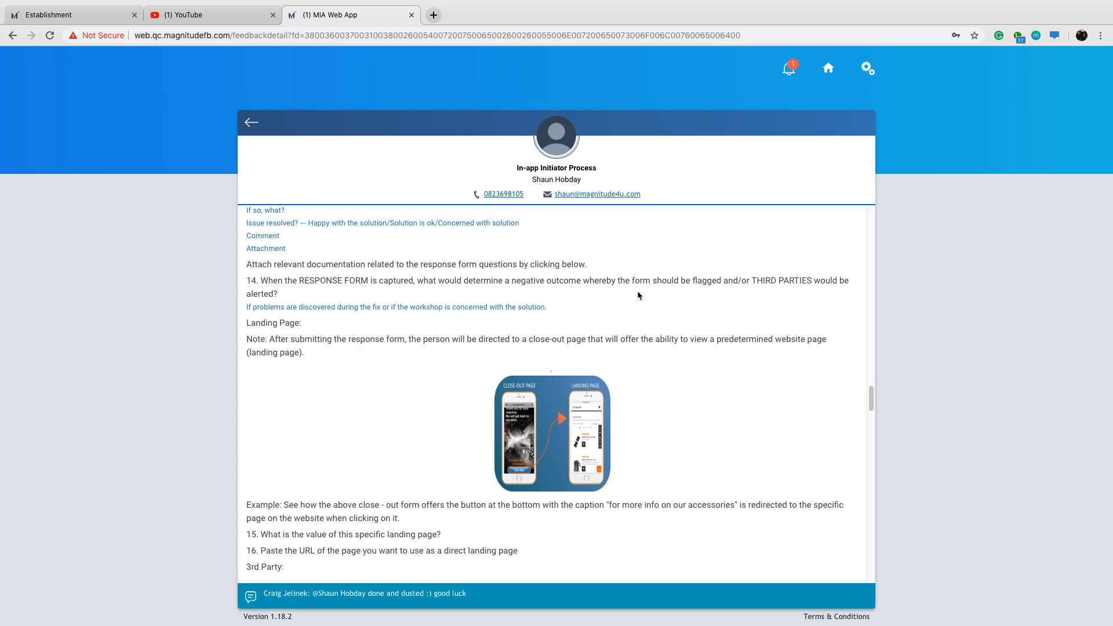
drag(870, 401, 868, 232)
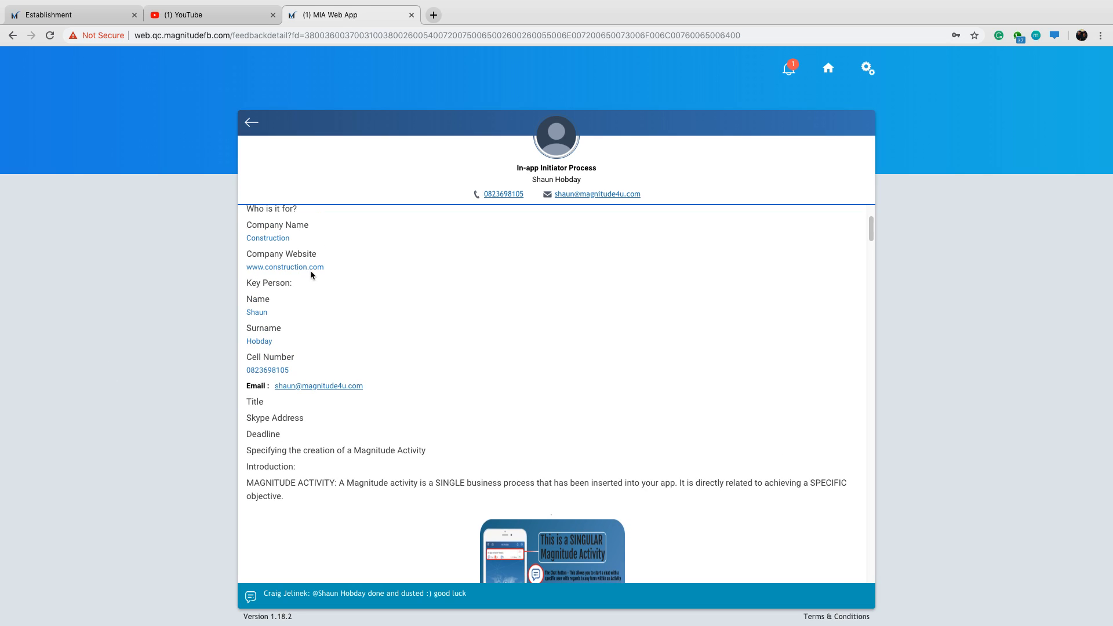
drag(329, 268, 247, 270)
click(537, 281)
click(94, 21)
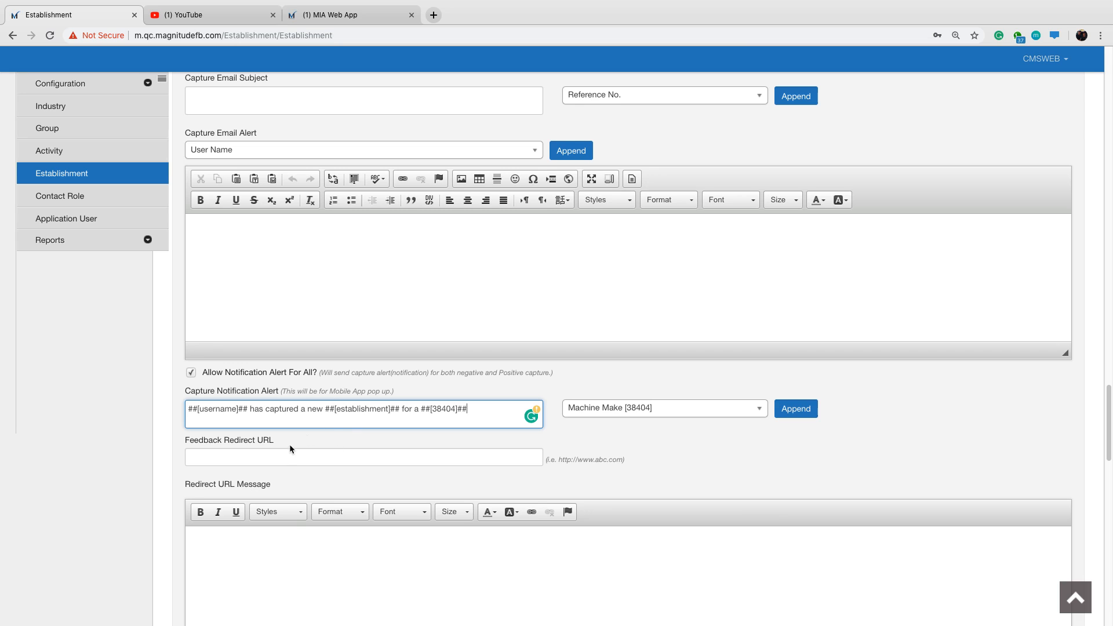
Enter "For more about us," as the Redirect URL Message.
scroll(278, 435, down, 2)
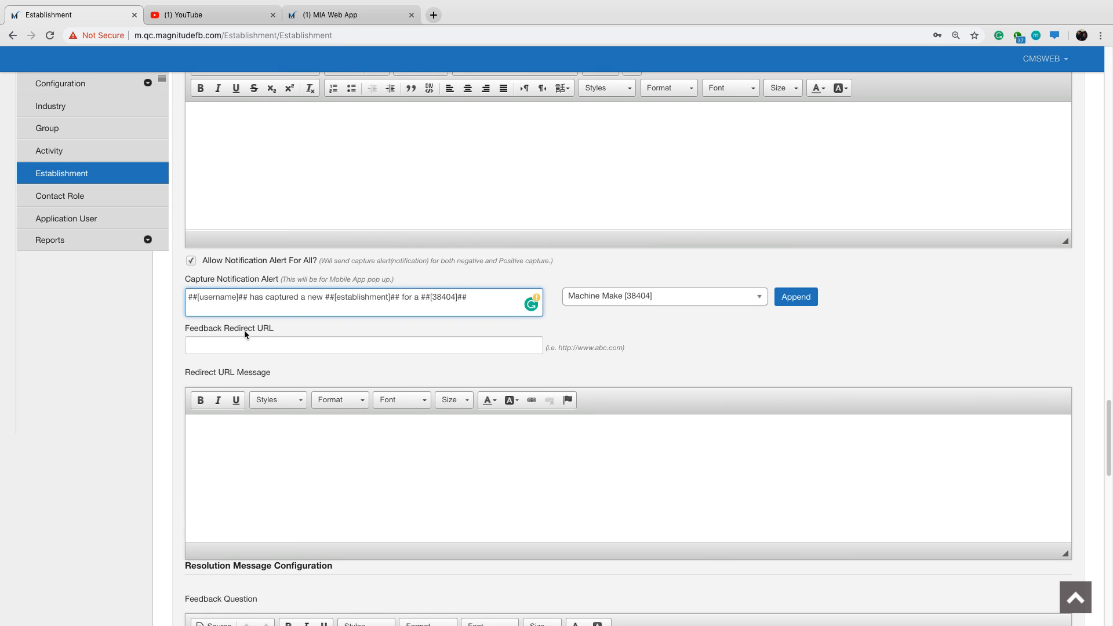
click(247, 343)
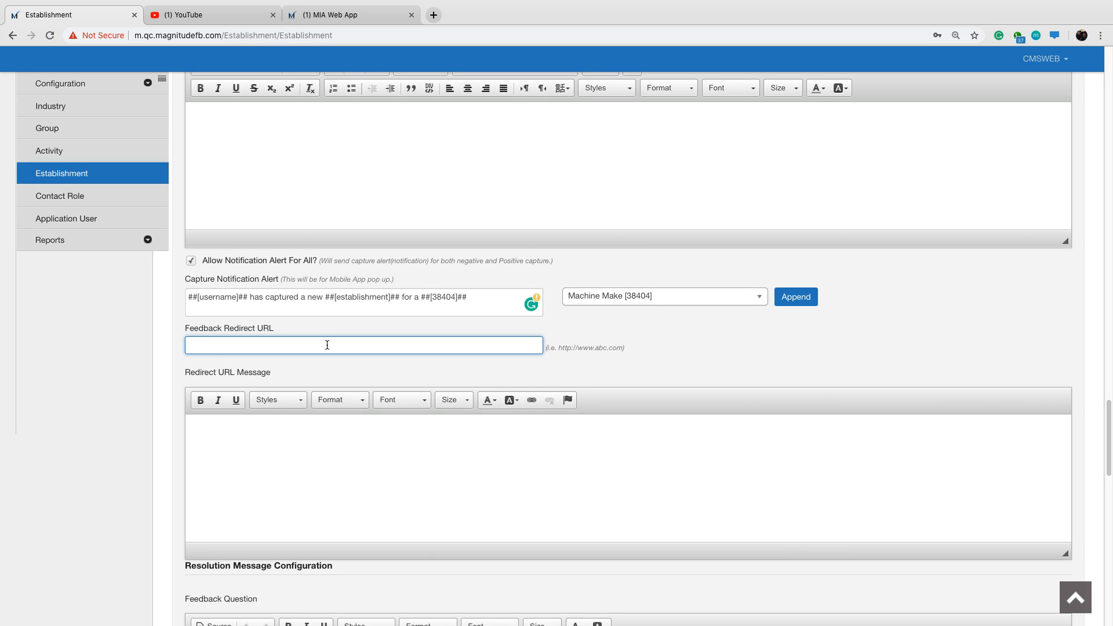
click(276, 444)
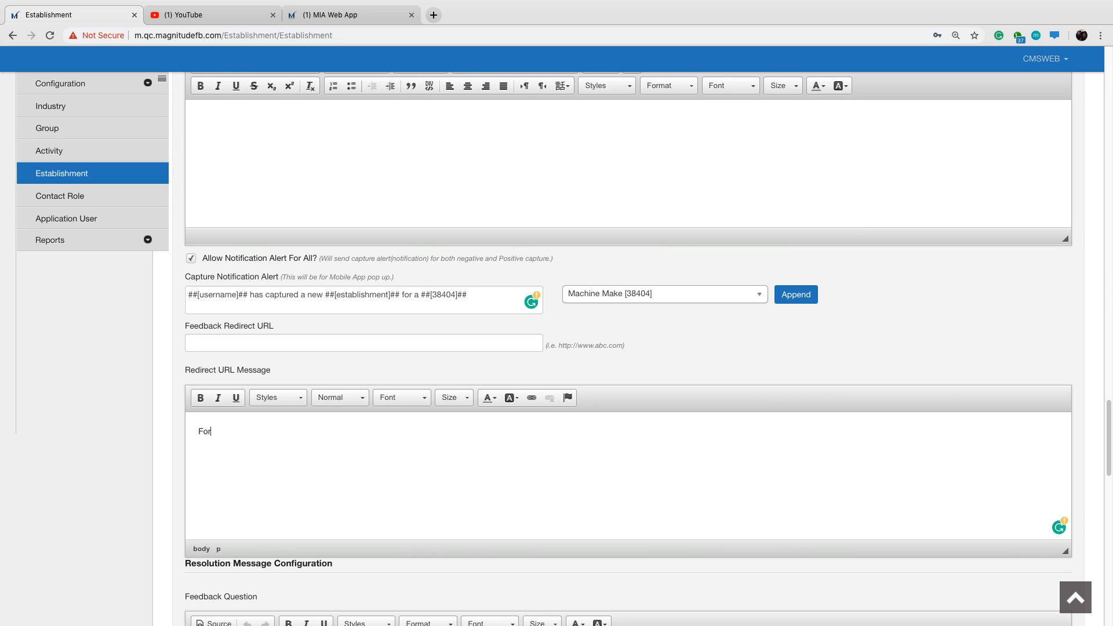
text(For more about us,)
Format the redirect message "For more about us," as bold Arial at size 24.
drag(271, 434, 199, 434)
click(201, 399)
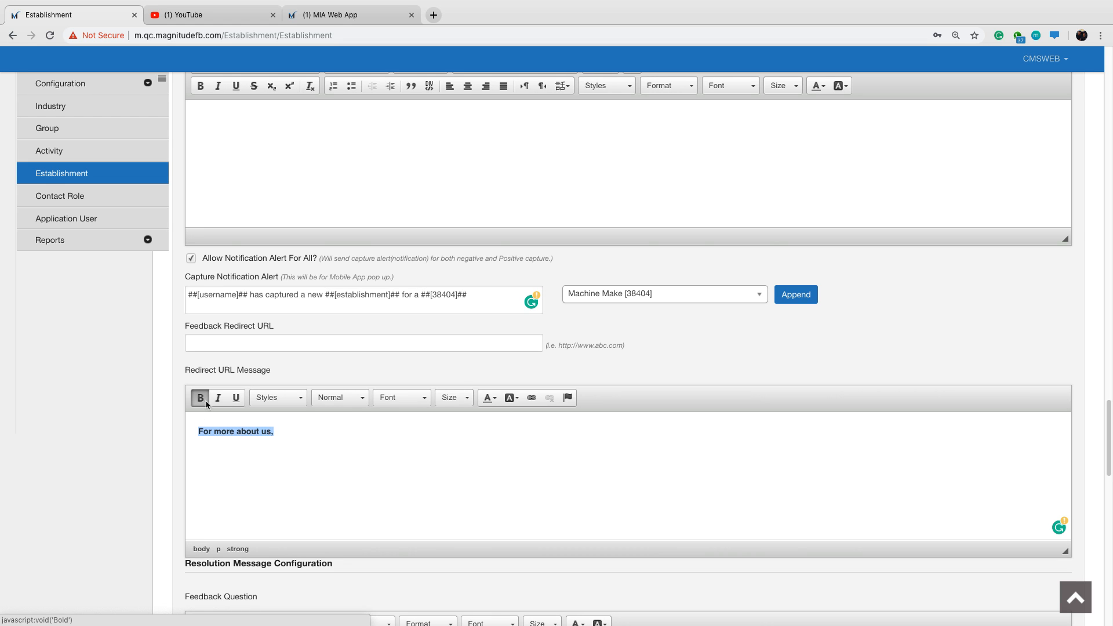
click(363, 402)
click(405, 397)
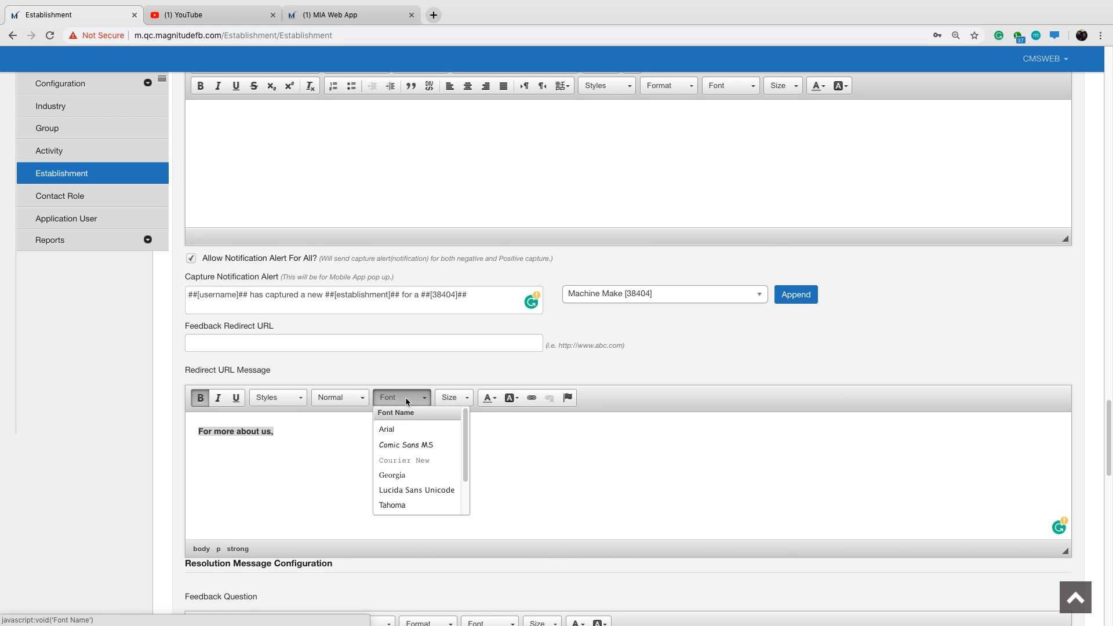
click(407, 434)
click(457, 398)
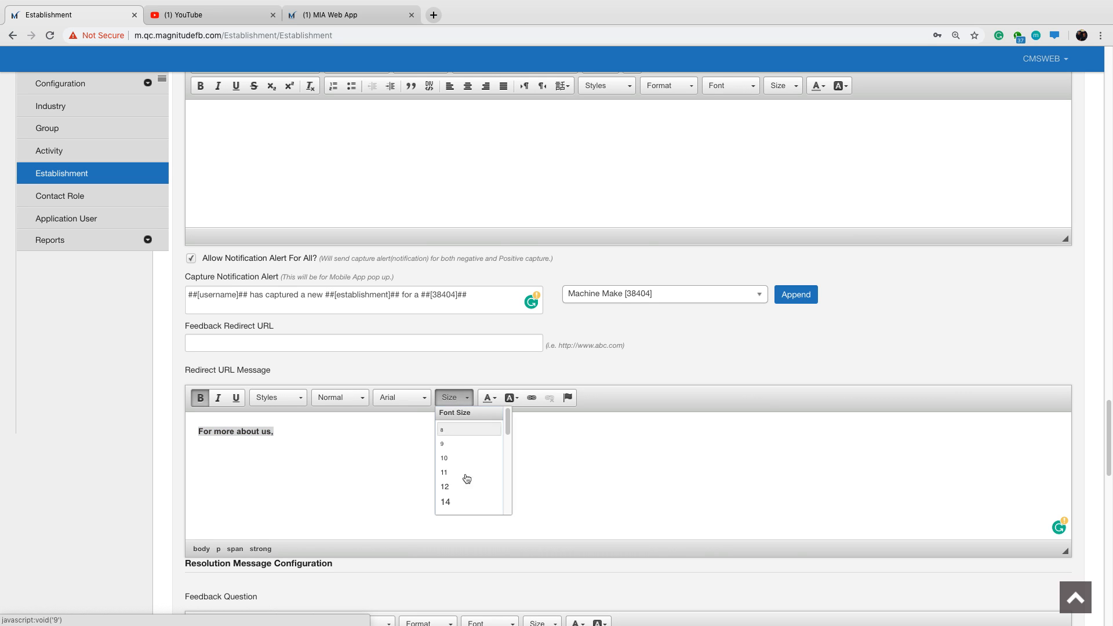
scroll(479, 495, down, 3)
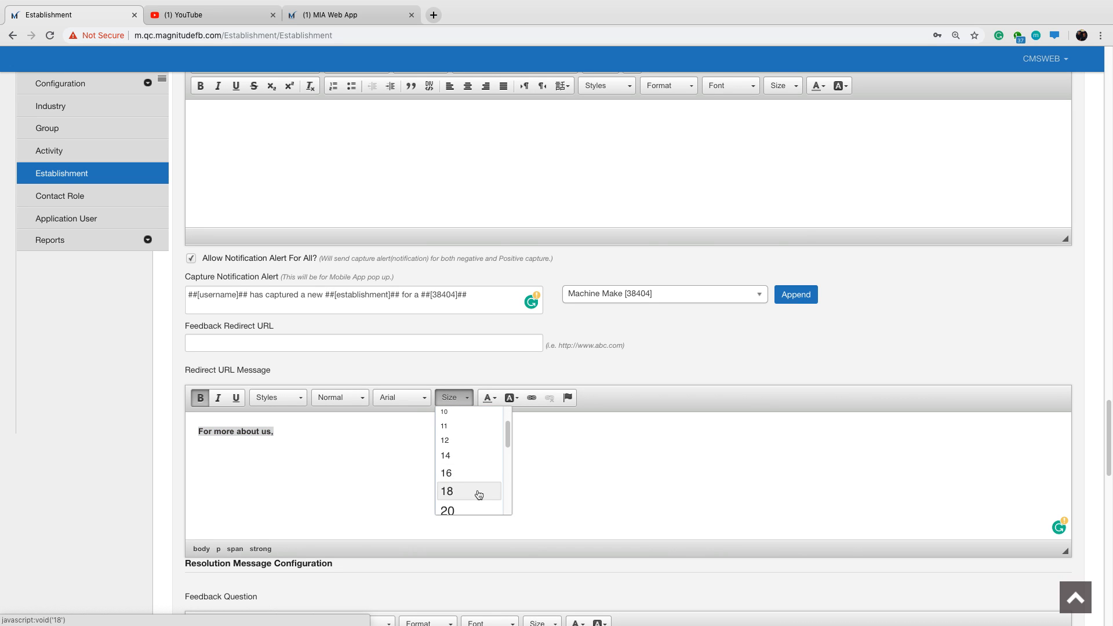
scroll(478, 494, down, 3)
click(479, 494)
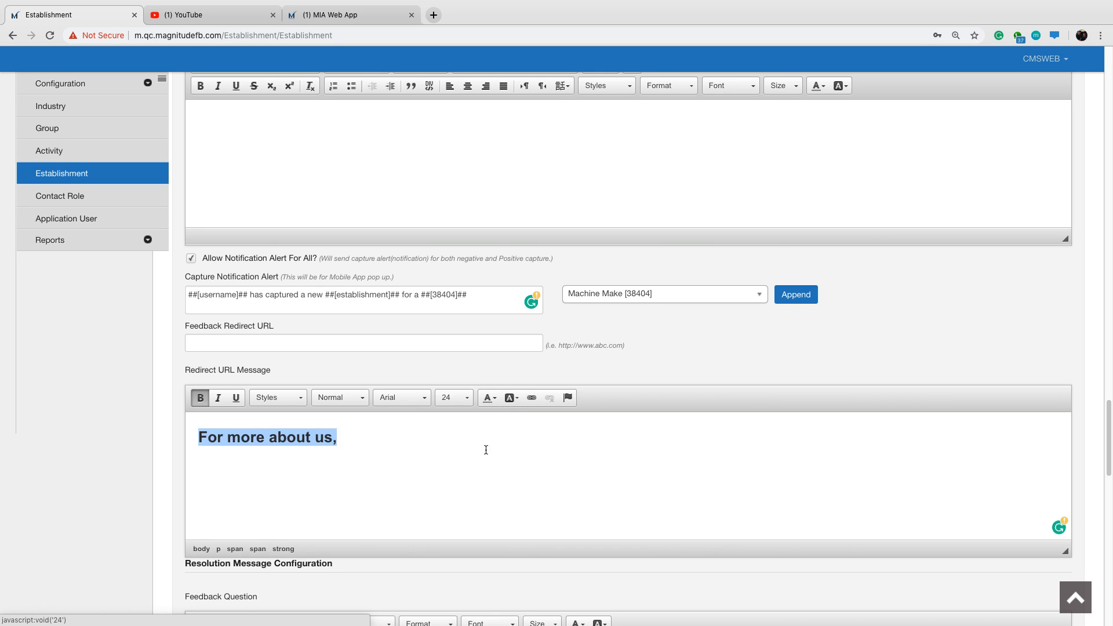
Set the text colour of the redirect message "For more about us," to the custom colour #055aff.
click(493, 400)
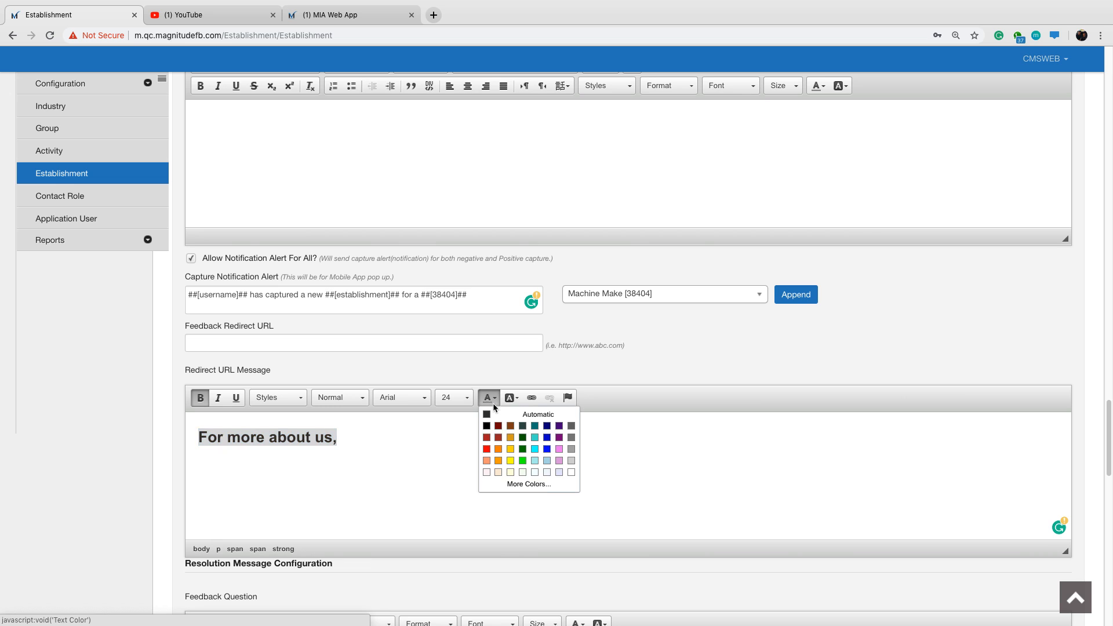
click(546, 490)
click(632, 368)
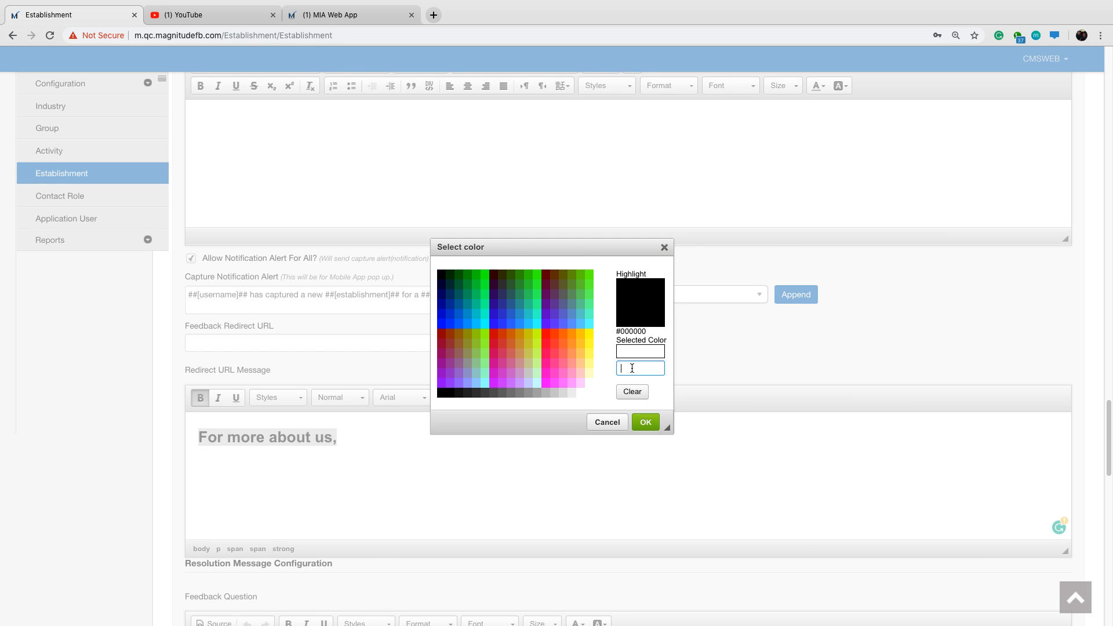
text(#055aff)
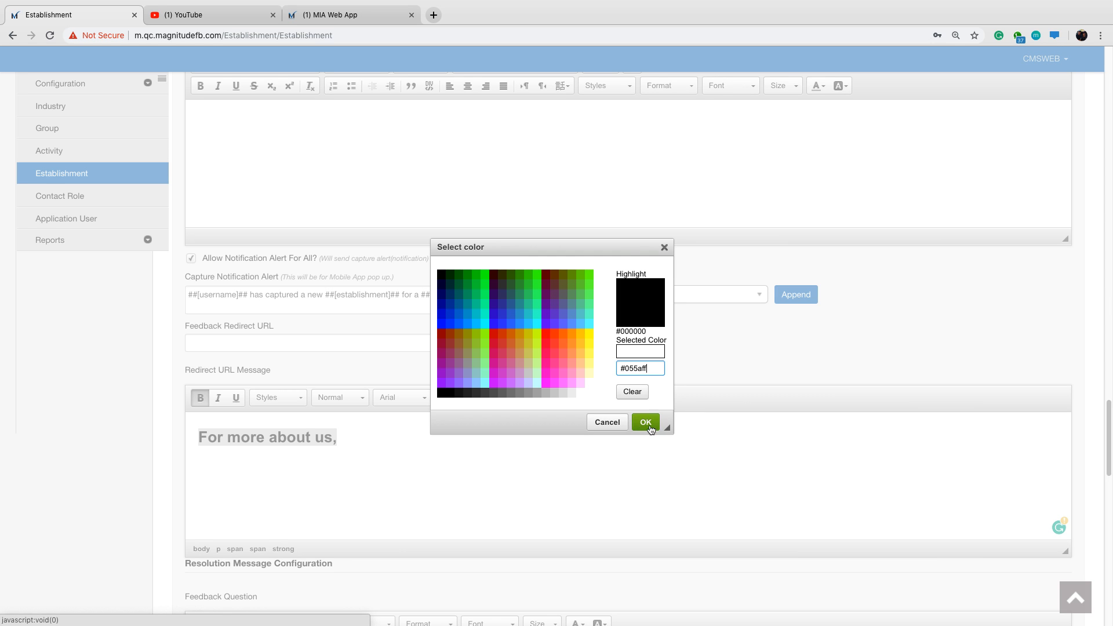
click(646, 422)
click(407, 434)
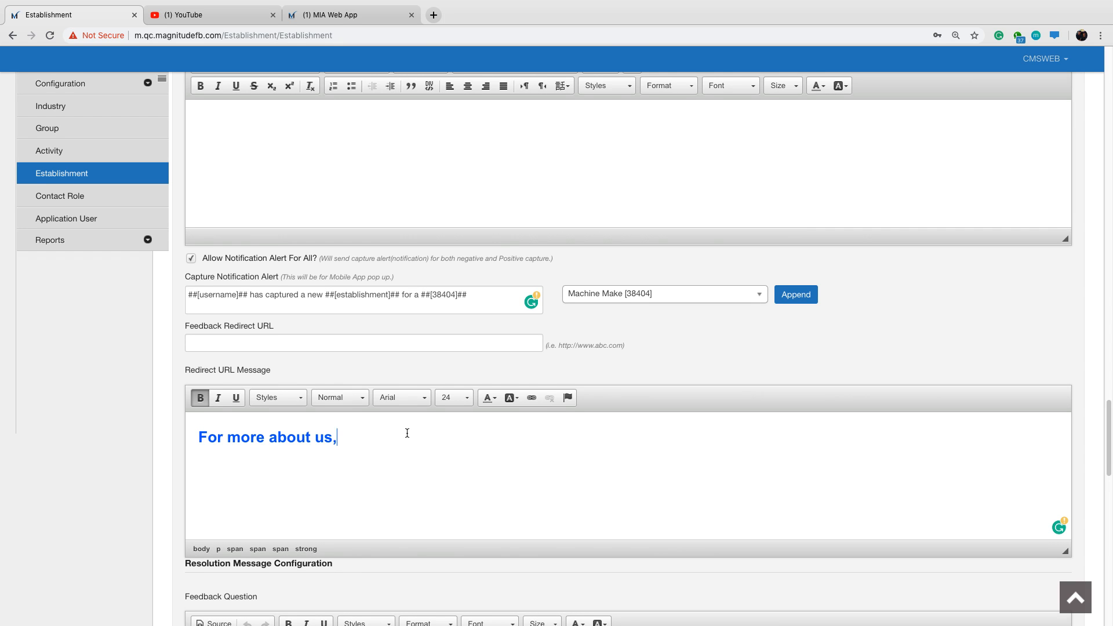
Review the resolution message and transfer form settings, down to the number of additional Establishments to create.
scroll(407, 433, down, 3)
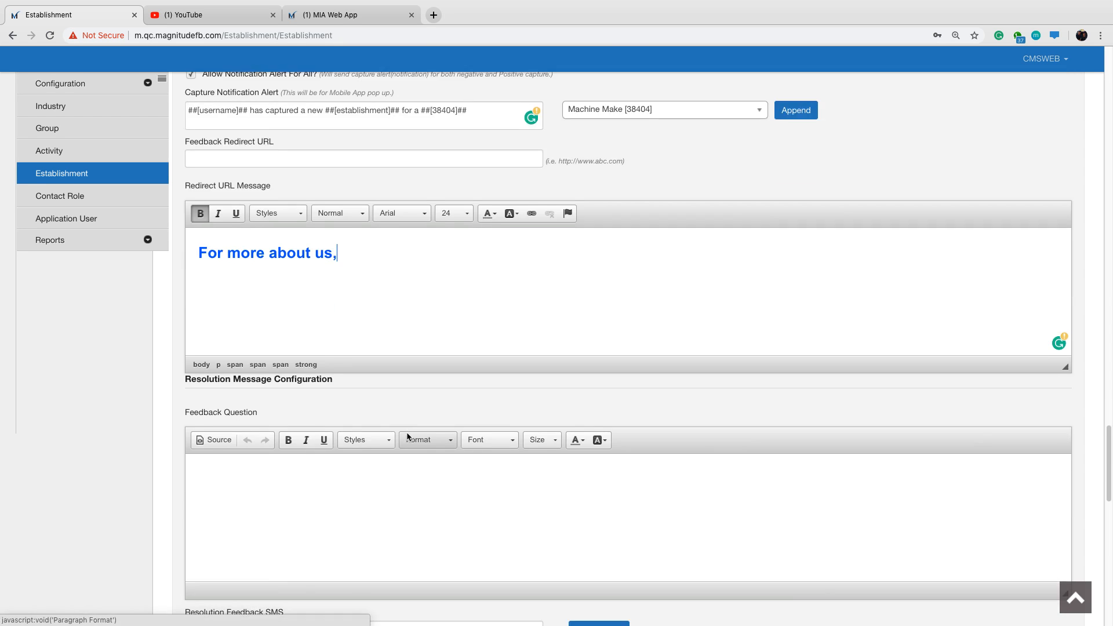
scroll(408, 437, down, 2)
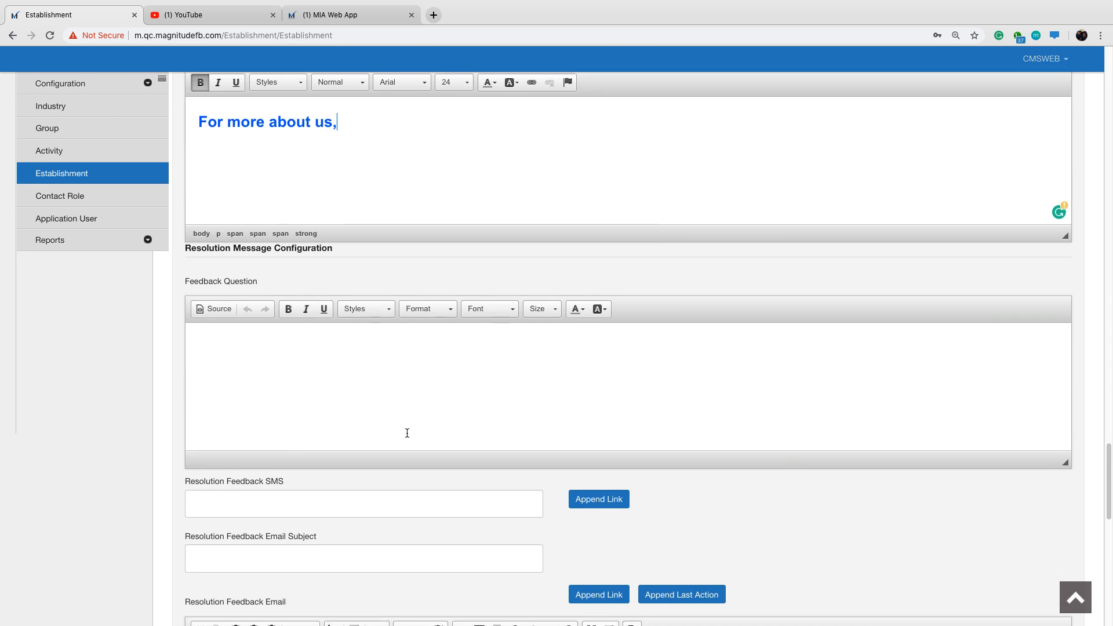
scroll(407, 433, down, 1)
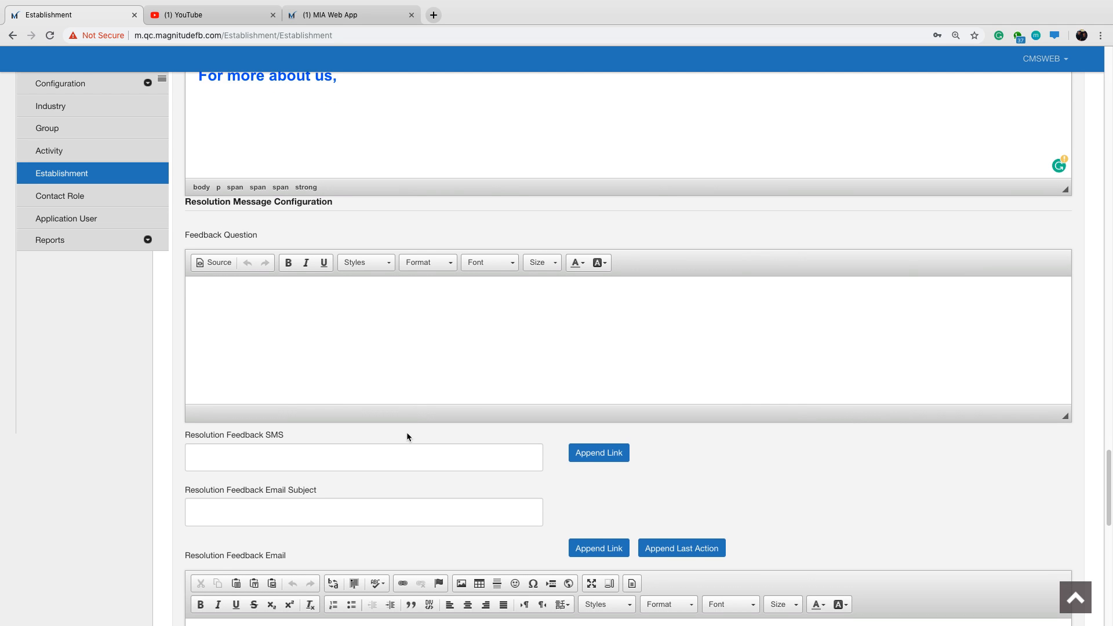
scroll(407, 437, down, 2)
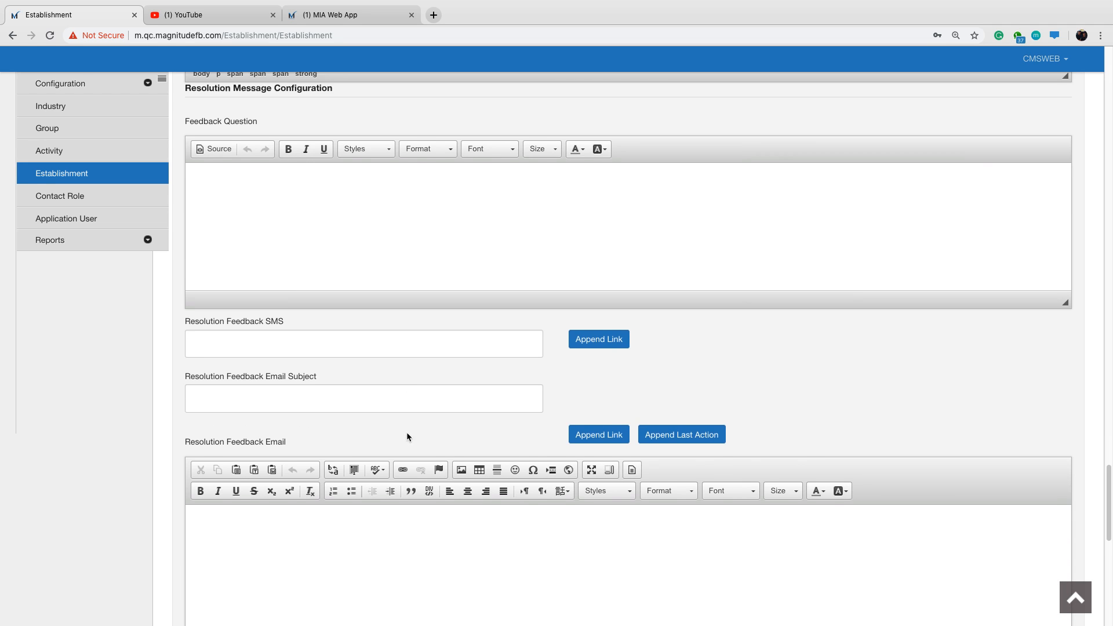
scroll(407, 437, down, 5)
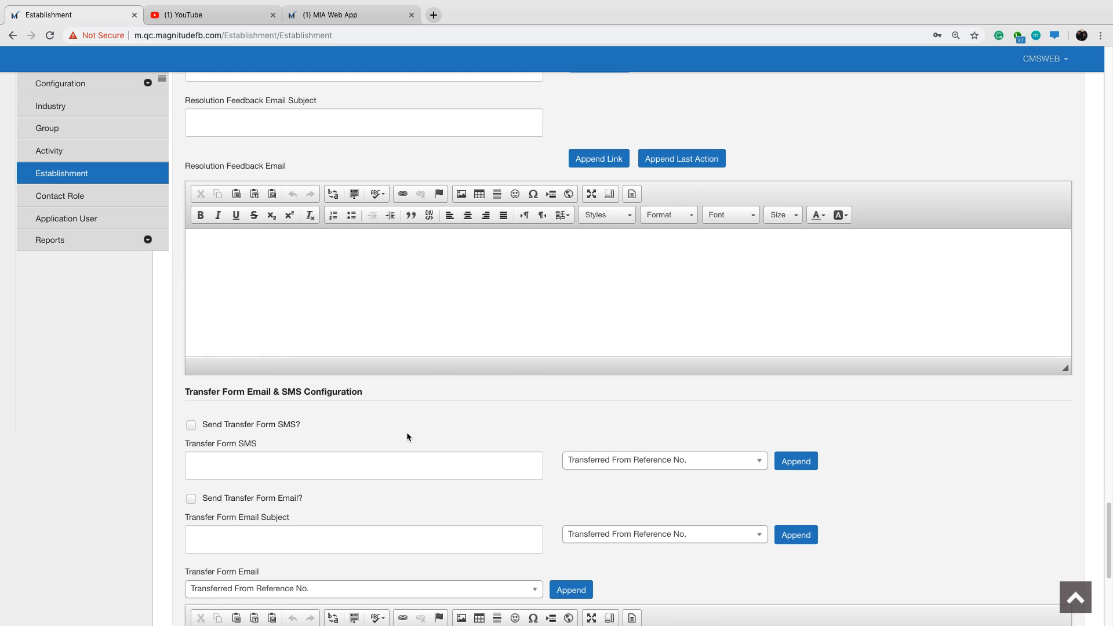
scroll(408, 437, down, 6)
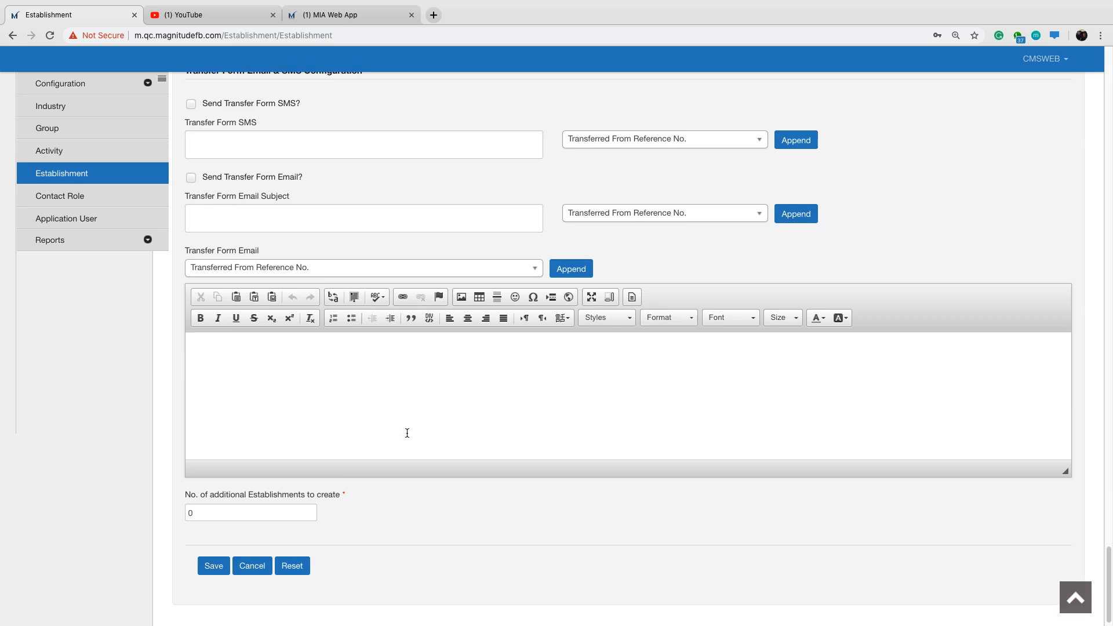
scroll(408, 433, down, 1)
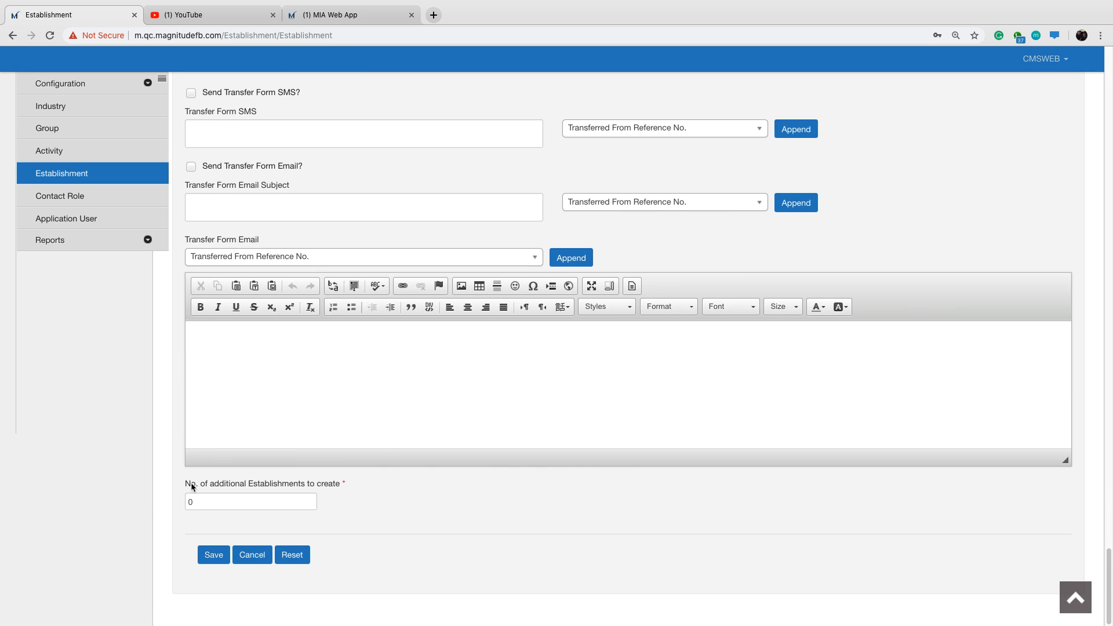
drag(184, 484, 340, 485)
click(384, 491)
drag(249, 489, 306, 490)
click(327, 489)
Try setting the number of additional Establishments to create to 2, and restore it to 0.
click(199, 503)
key(BackSpace)
key(Tab)
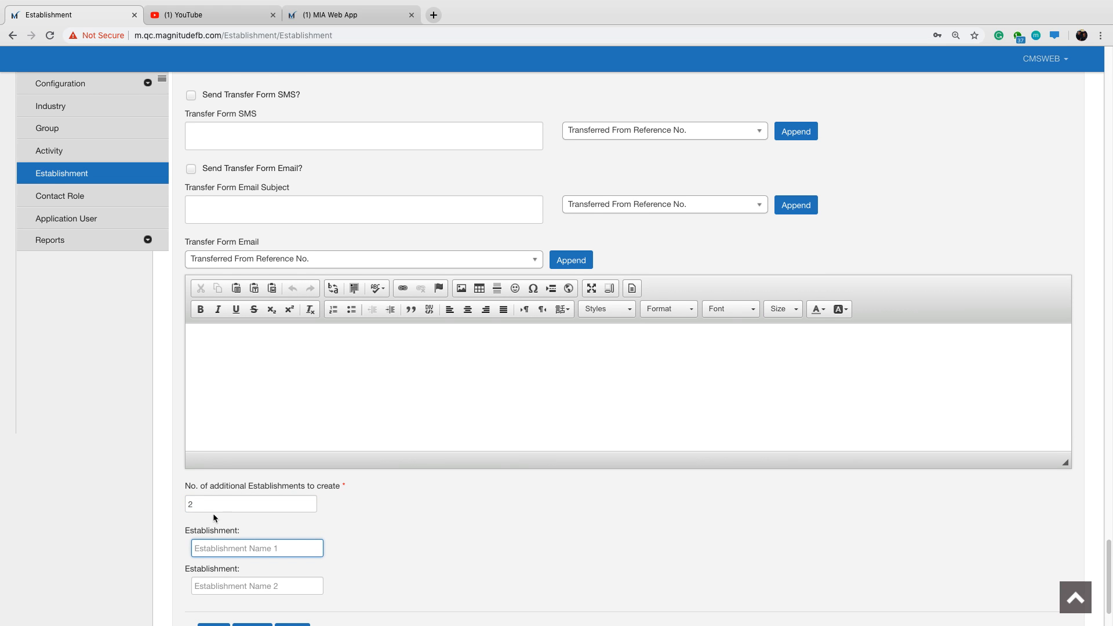
key(shift+Tab)
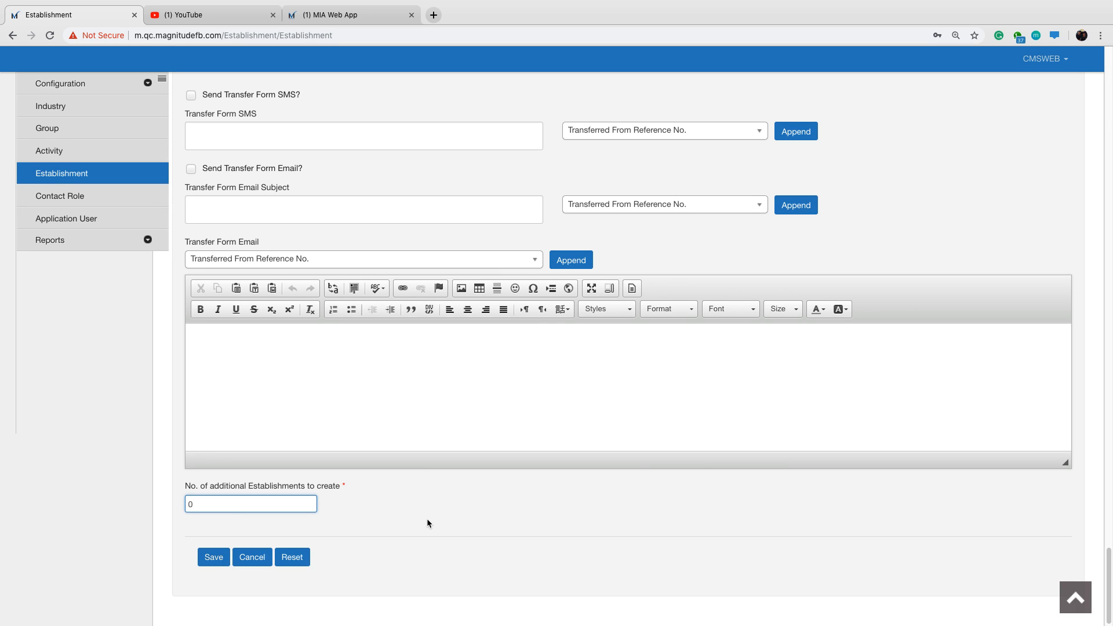
Save the Machine Assessment Web establishment and acknowledge the confirmation.
click(212, 556)
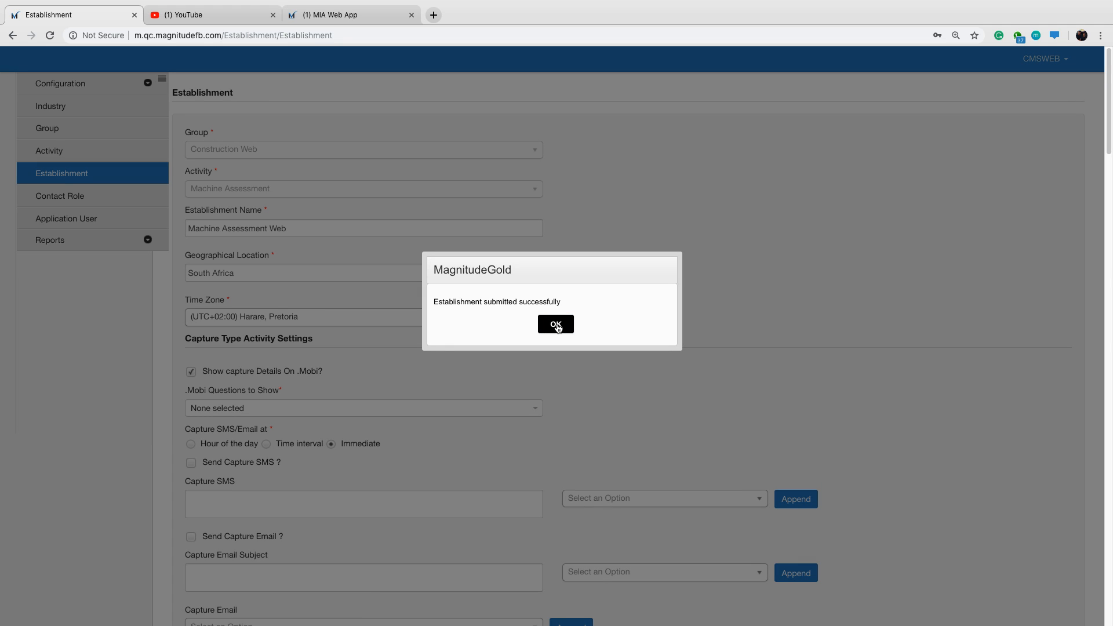
click(557, 326)
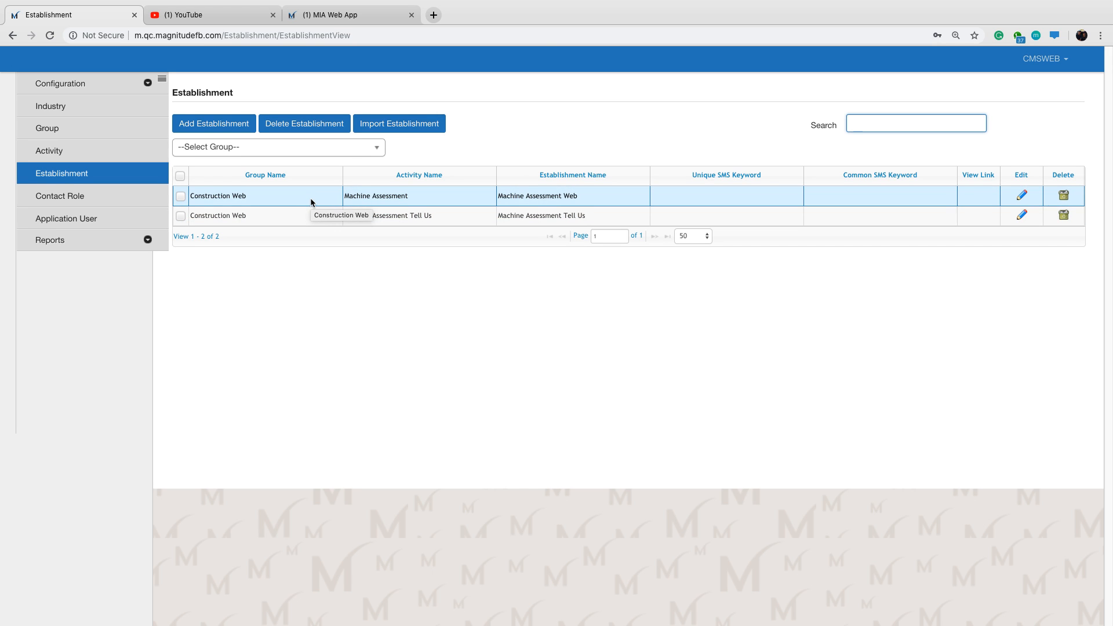
Add an application user named Inspector, and fill in the user's email and mobile number.
click(124, 219)
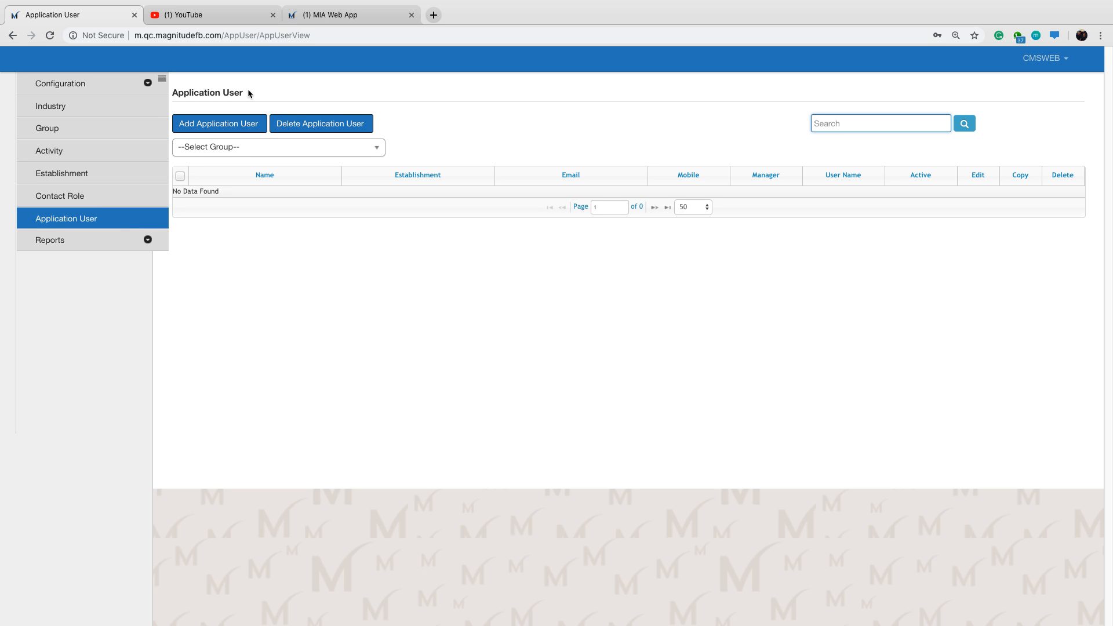
click(224, 126)
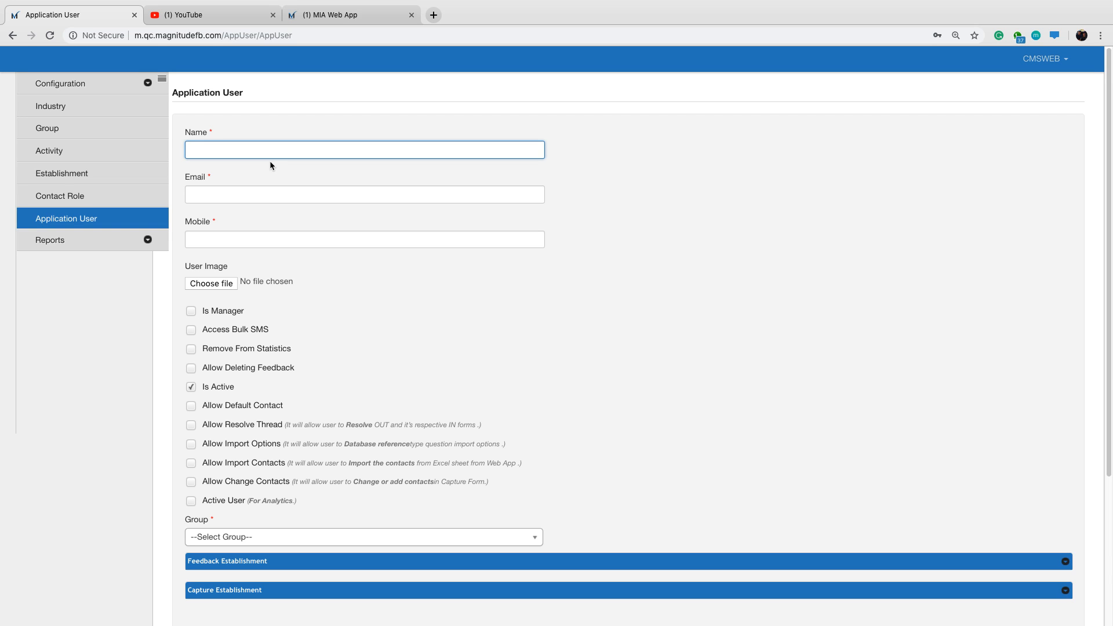
text(Inspector)
key(Tab)
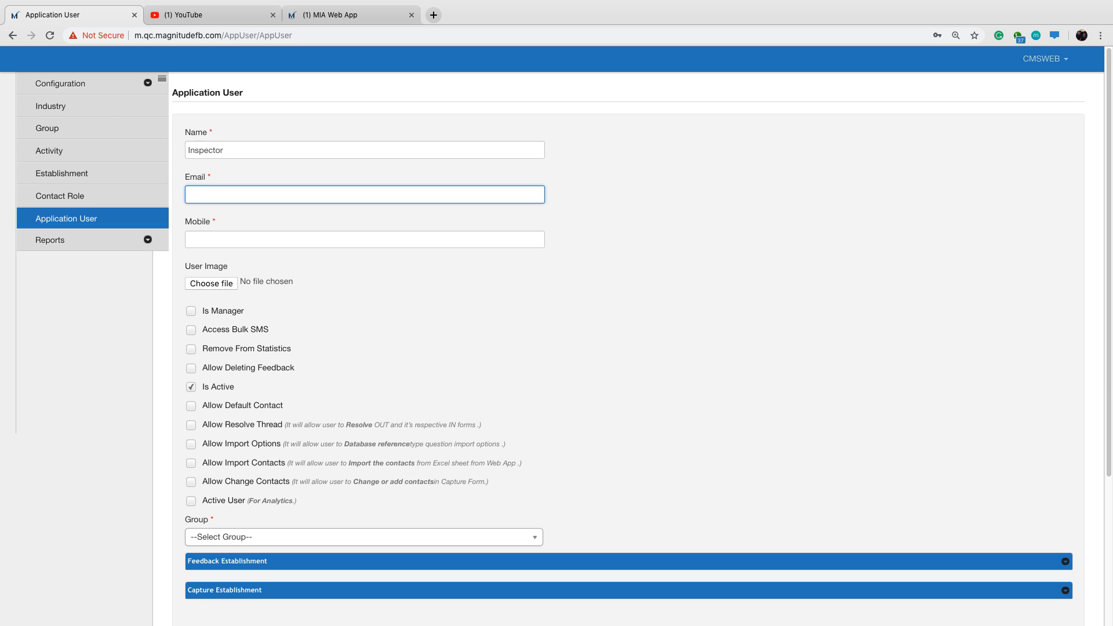
key(Tab)
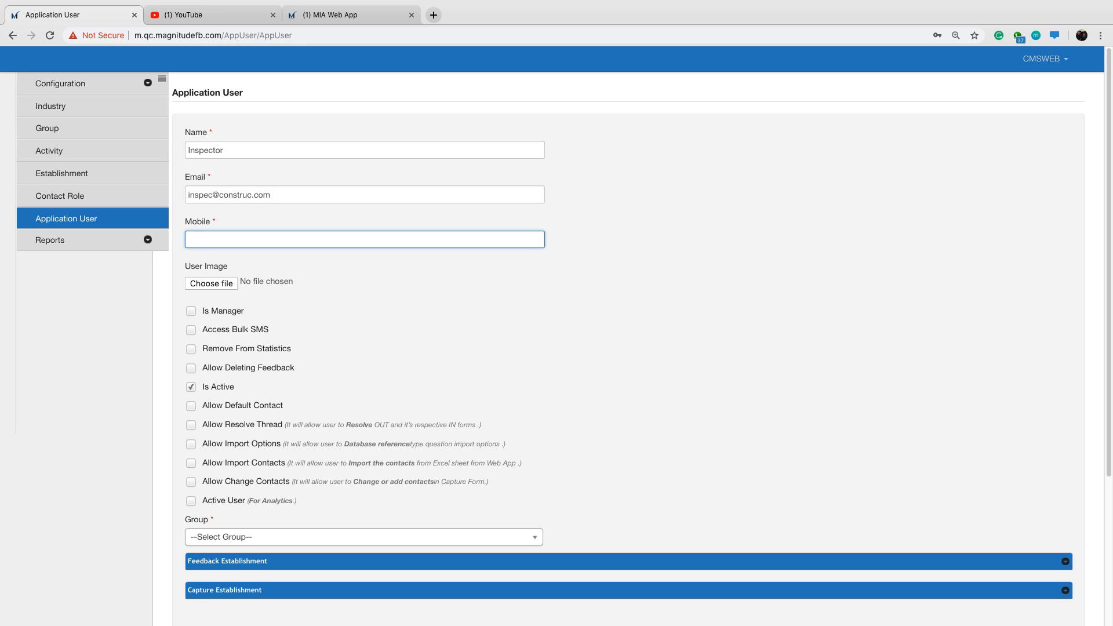
text(1234567890)
Enable Is Manager, Access Bulk SMS, Remove From Statistics and Allow Deleting Feedback for the Inspector user.
scroll(235, 294, down, 1)
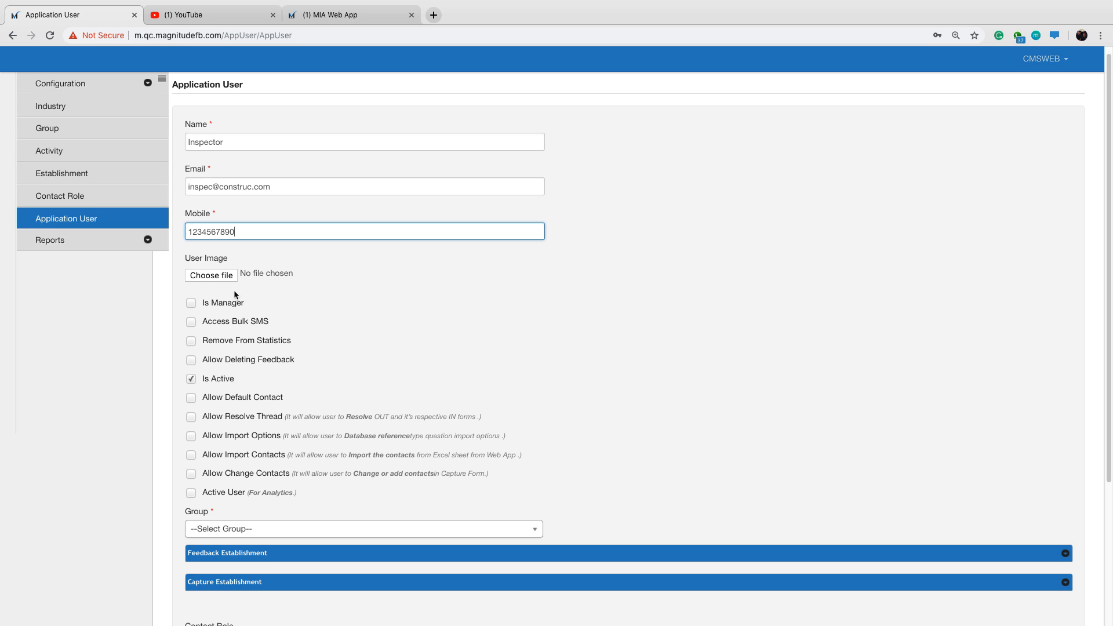
click(191, 303)
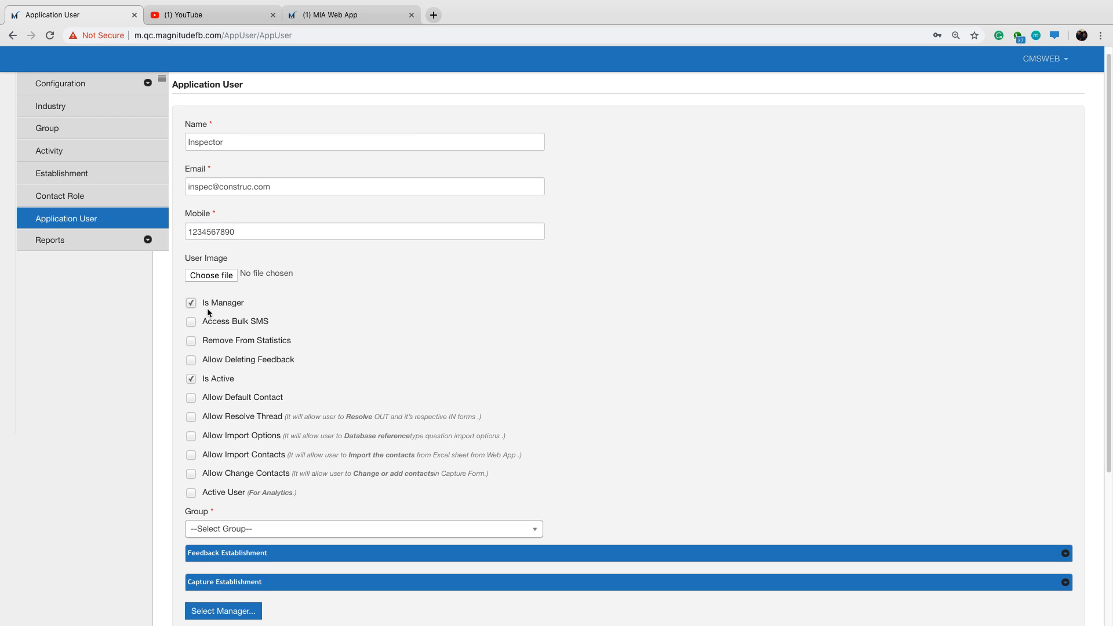
scroll(208, 301, down, 1)
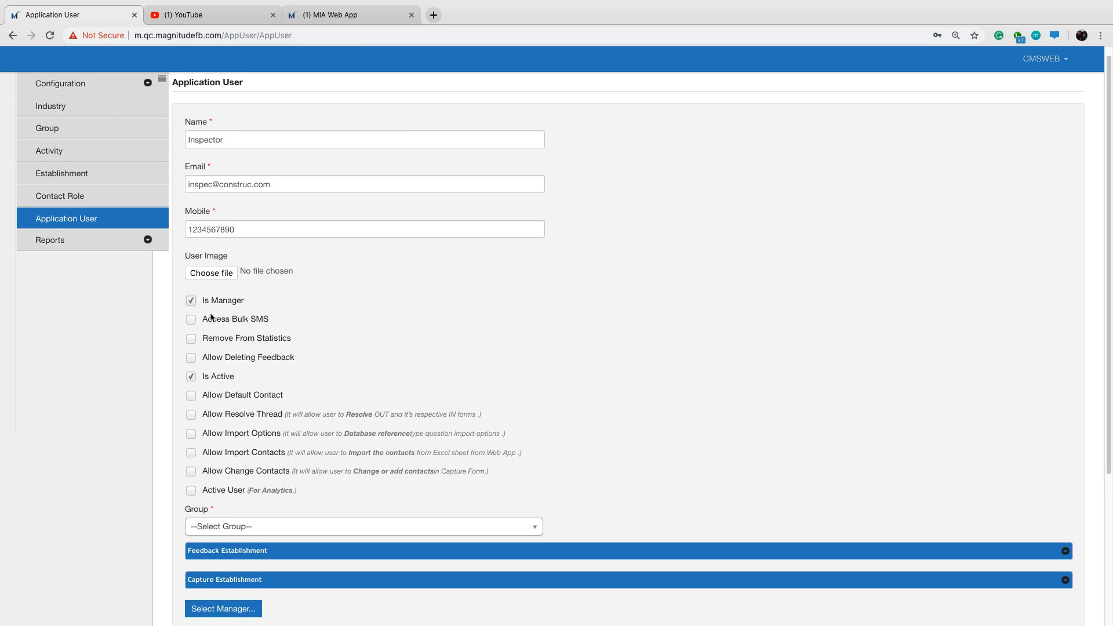
scroll(211, 318, down, 1)
click(191, 308)
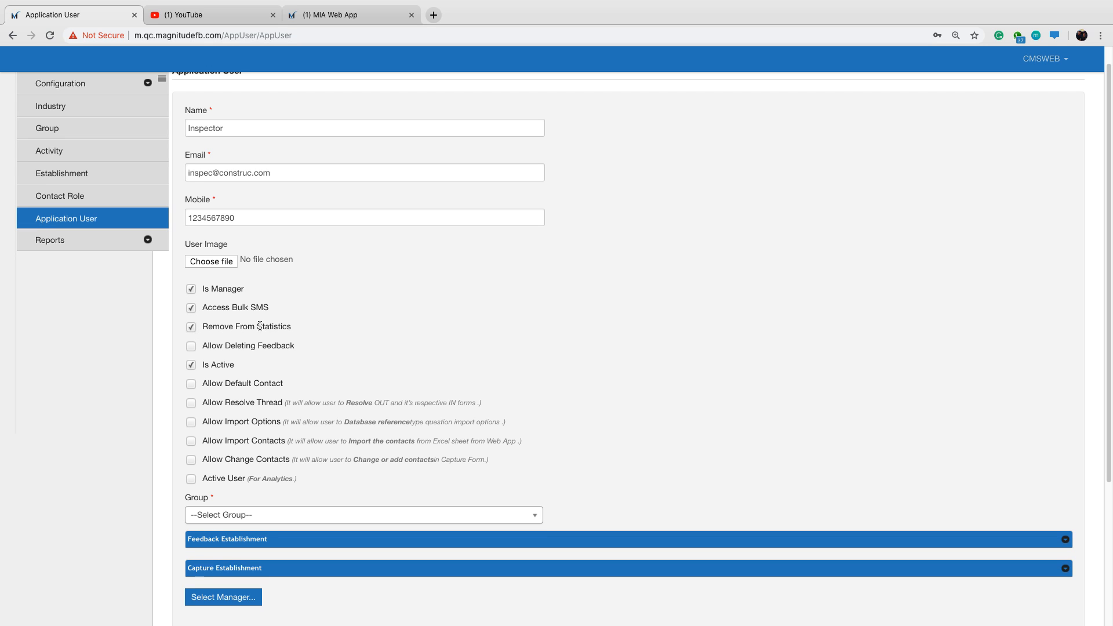
double_click(259, 326)
click(322, 332)
click(192, 348)
Enable Allow Default Contact and Allow Resolve Thread for the Inspector user.
scroll(241, 350, down, 1)
double_click(223, 356)
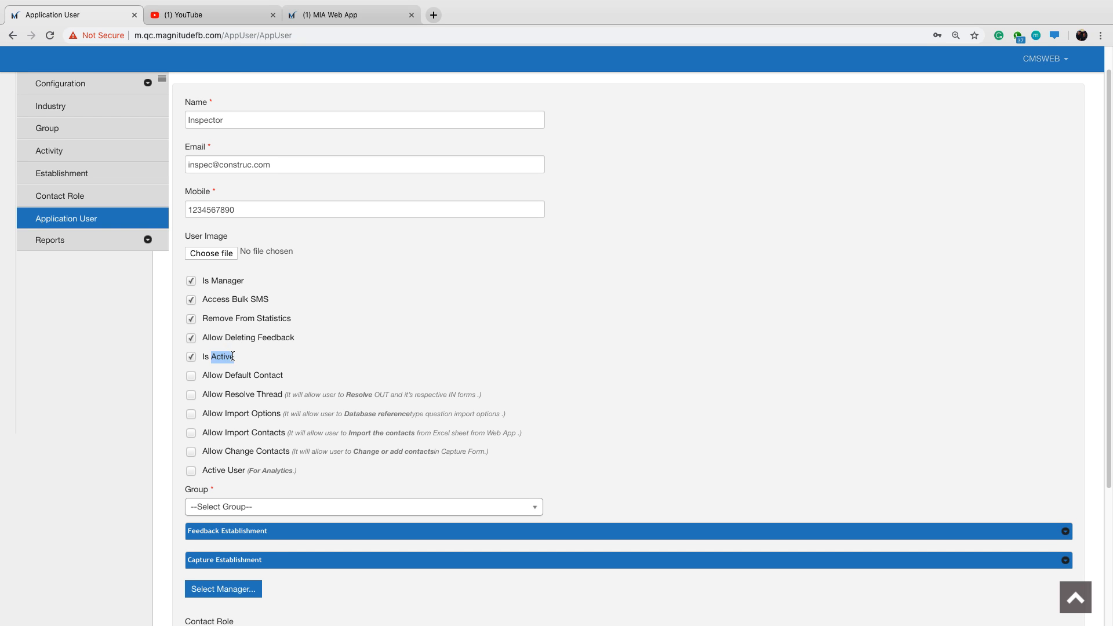
click(319, 358)
scroll(279, 377, down, 1)
click(192, 371)
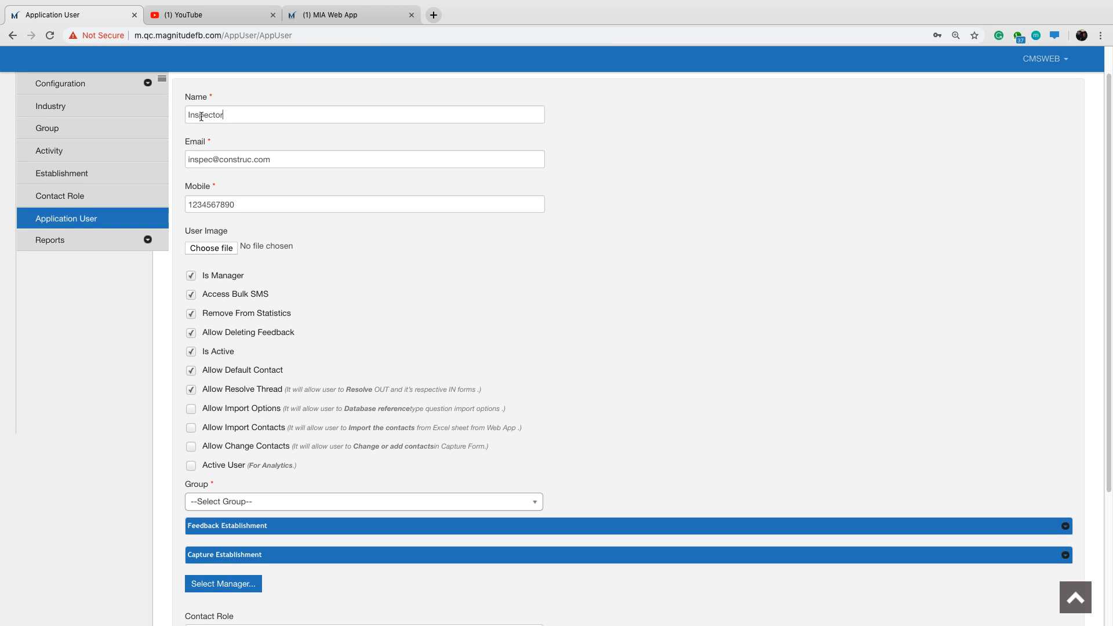
Enable Allow Import Options, Allow Import Contacts, Allow Change Contacts and Active User for the Inspector user.
drag(201, 116, 186, 116)
click(568, 261)
drag(349, 410, 411, 411)
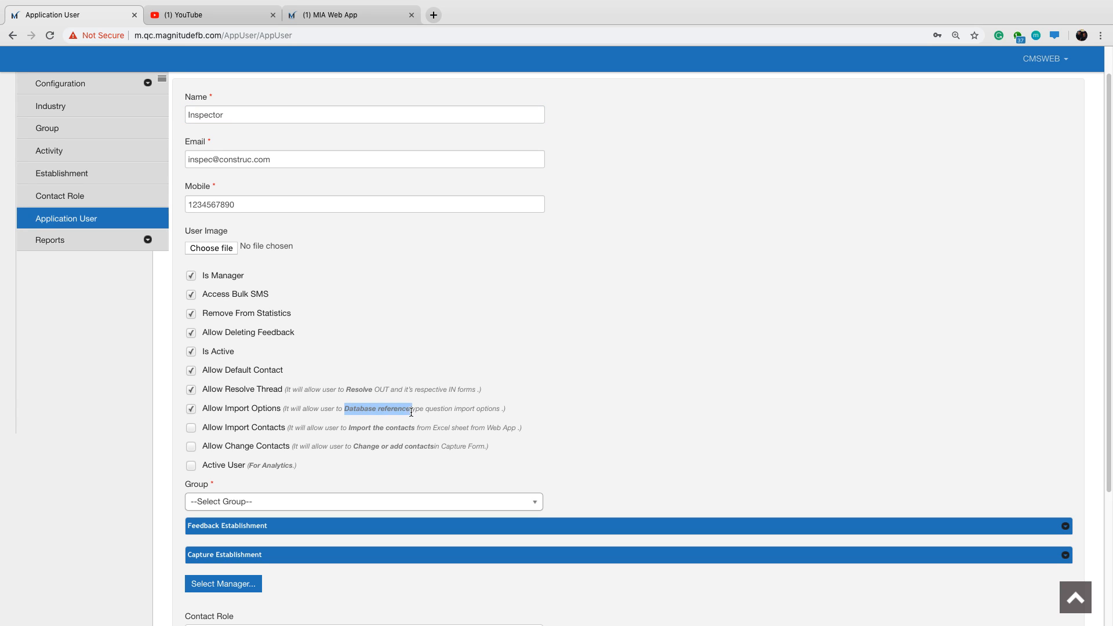
click(604, 399)
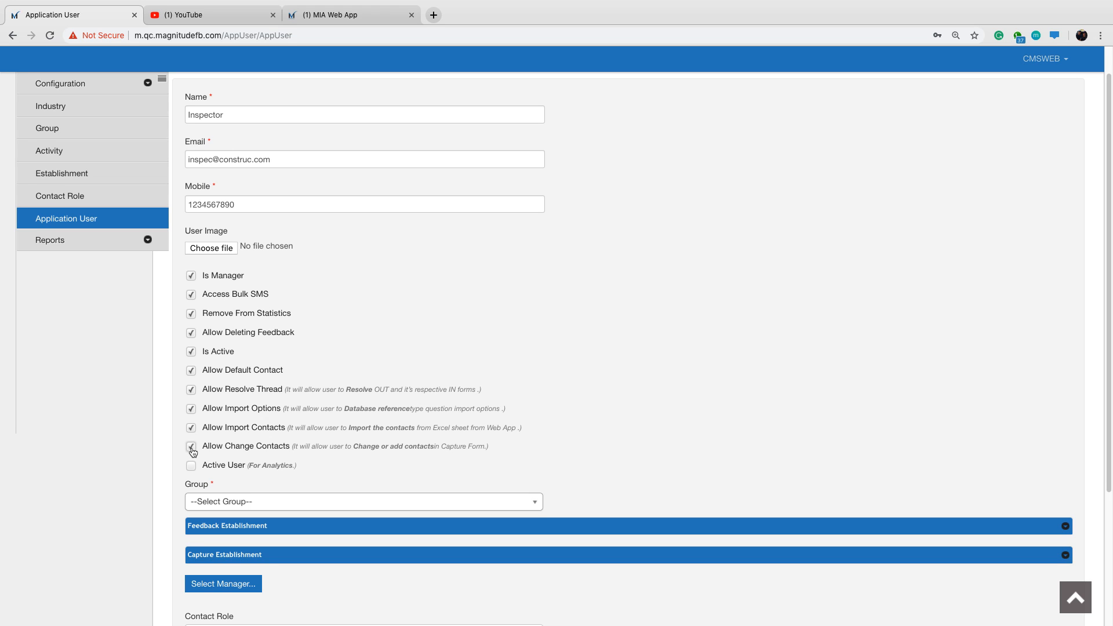
click(191, 466)
Assign the Inspector user to the Construction Web group and the Machine Assessment Web capture establishment.
scroll(617, 379, down, 5)
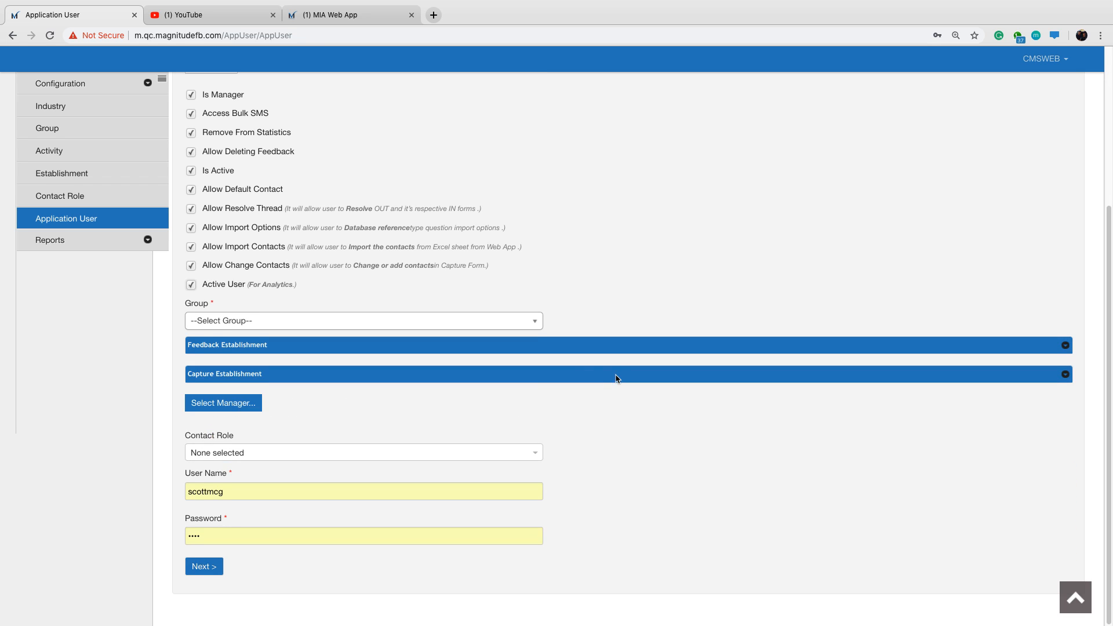
click(531, 326)
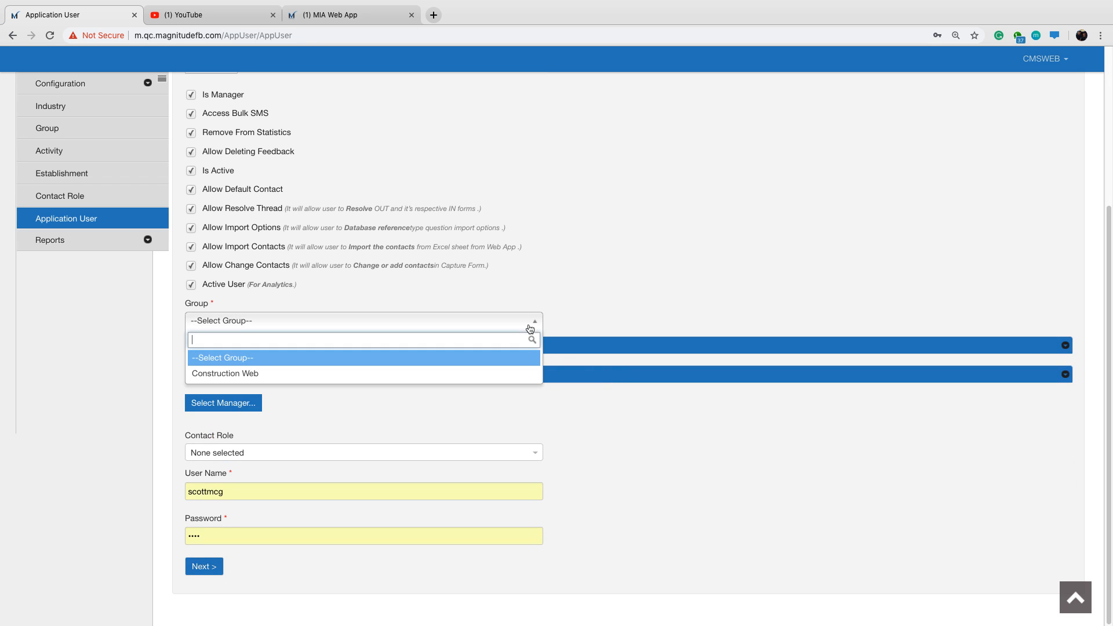
click(507, 374)
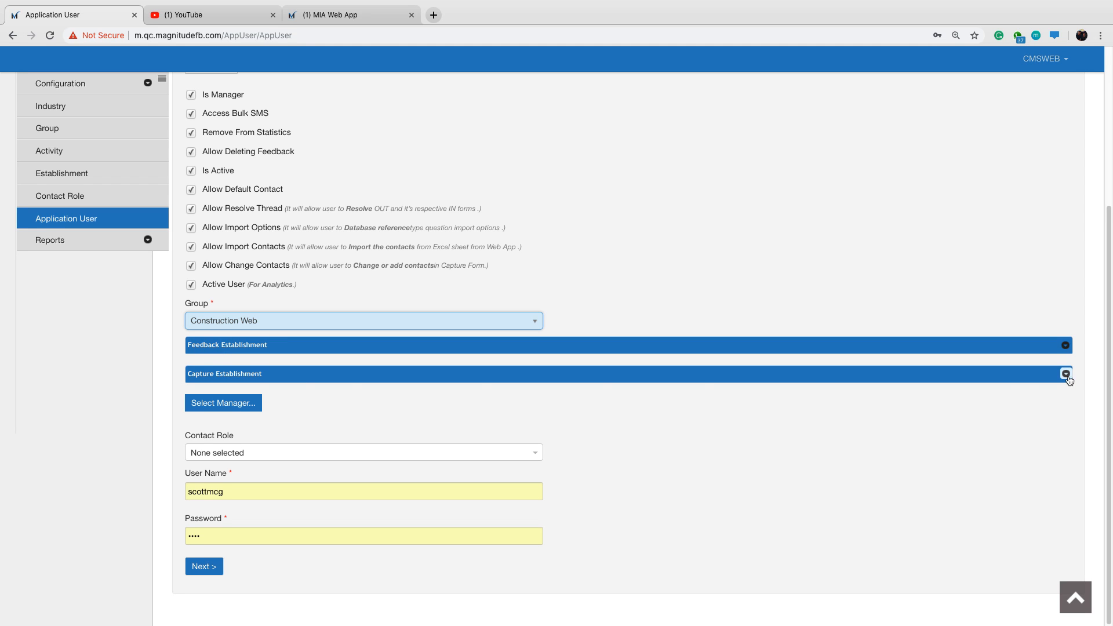
click(1067, 374)
scroll(595, 293, down, 2)
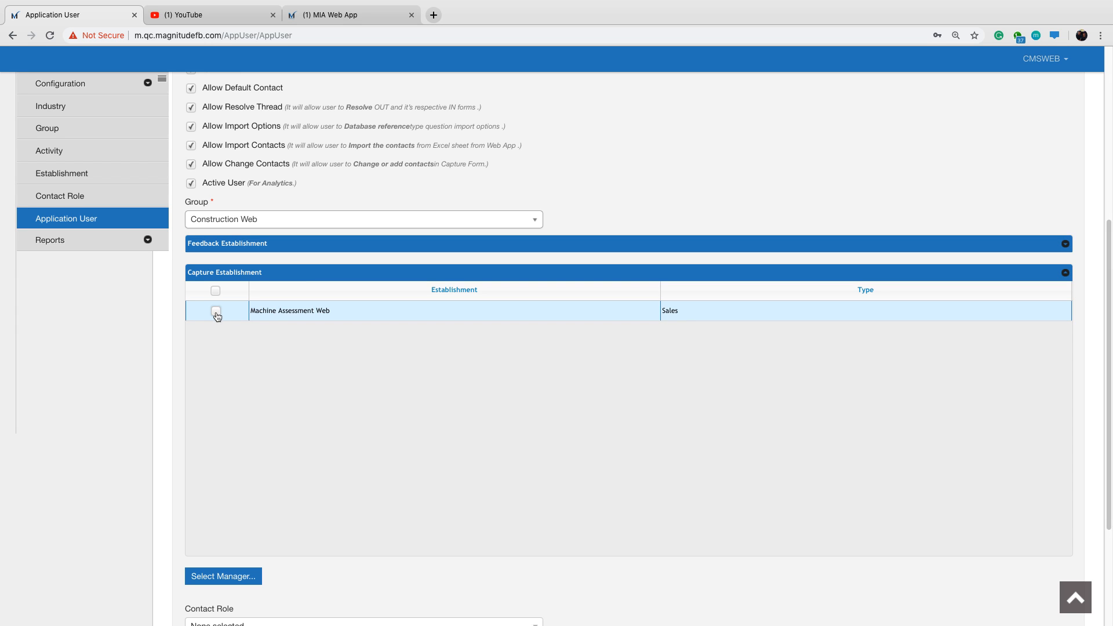
click(216, 312)
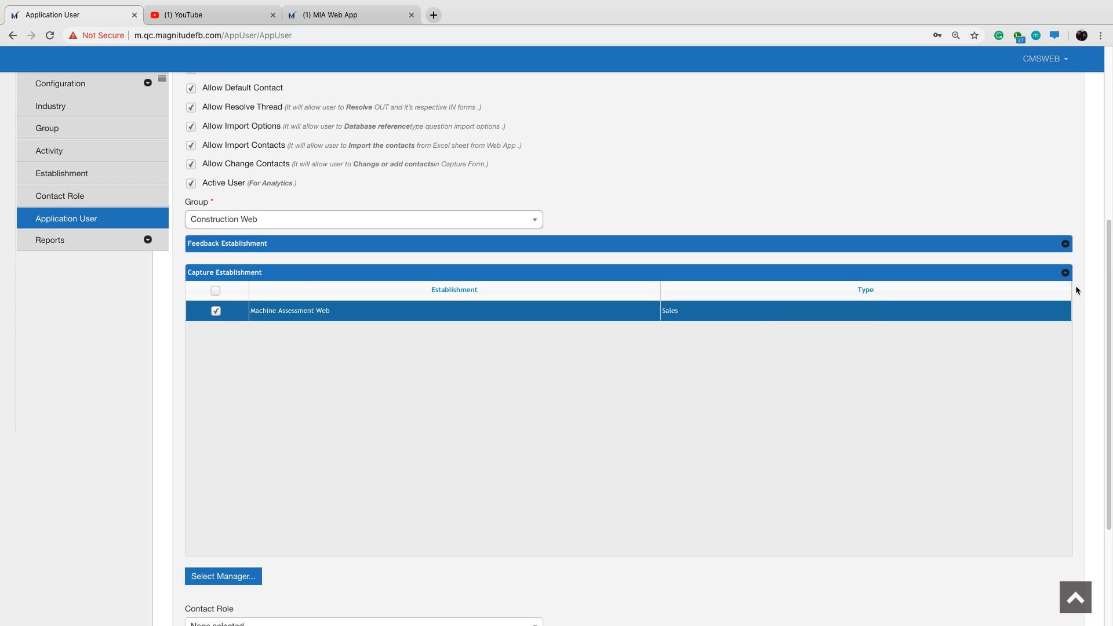
click(1066, 272)
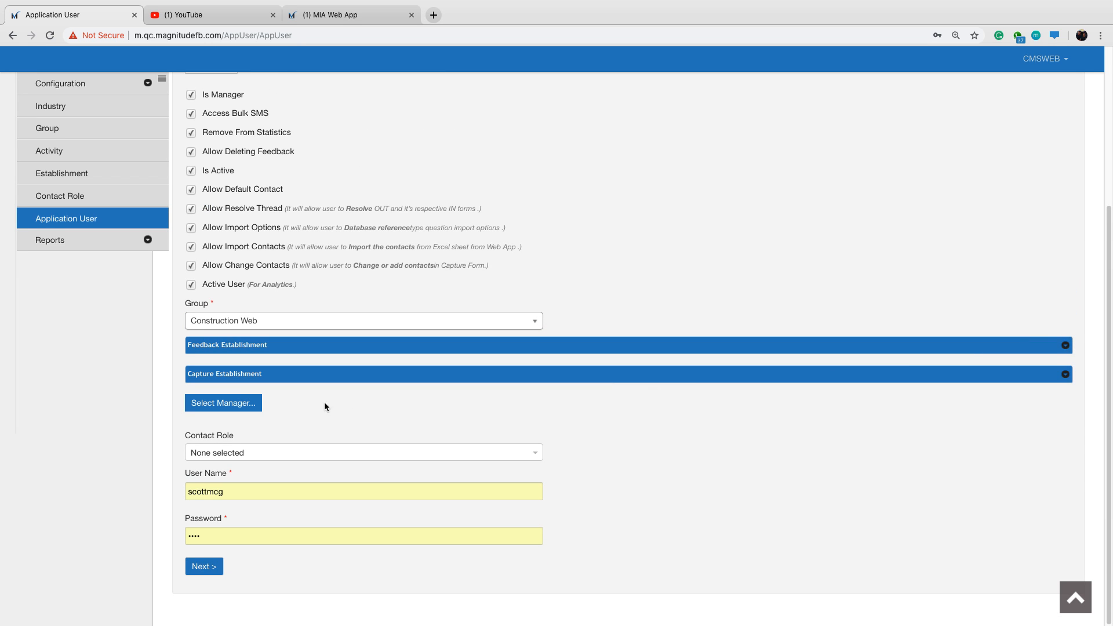
Load the manager selection for the Inspector user, set the user name to Inspector and enter the account password.
click(248, 405)
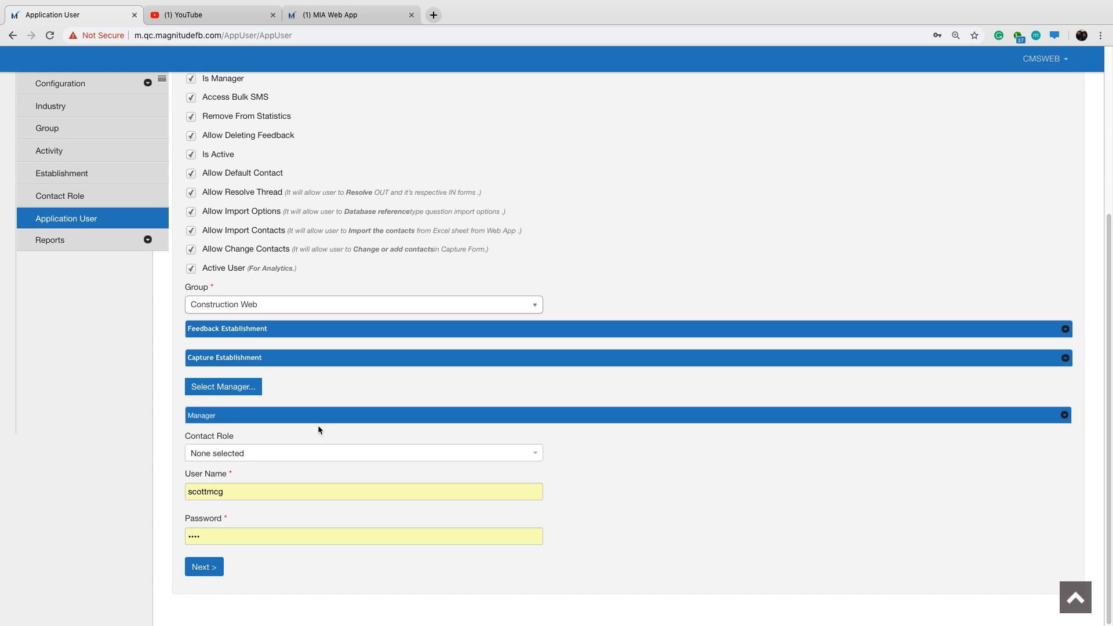
drag(236, 494, 182, 498)
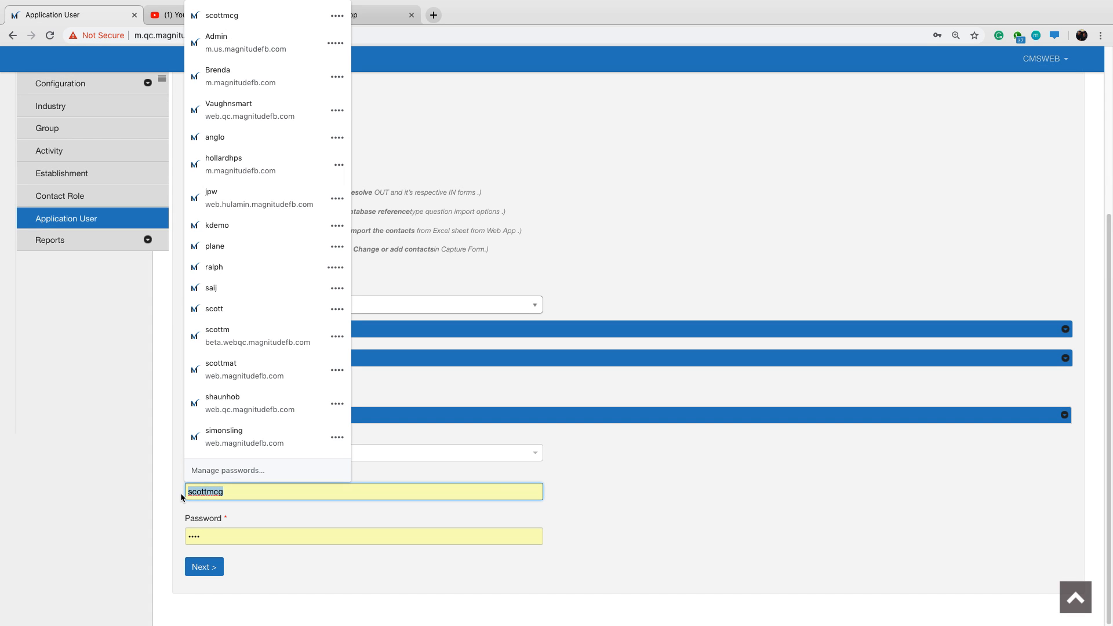
key(BackSpace)
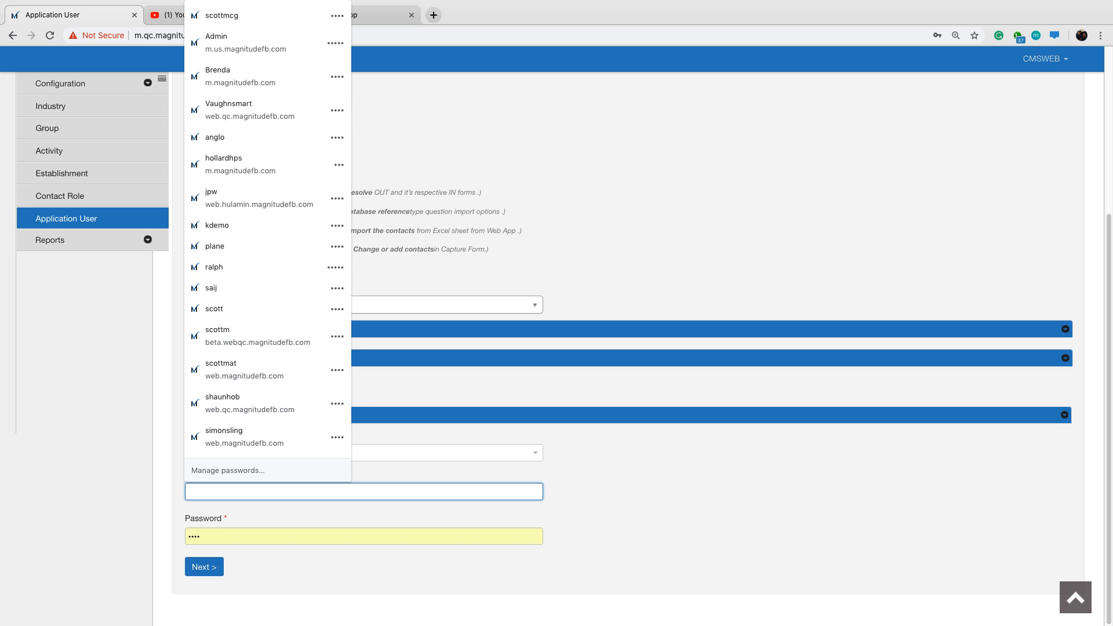
key(Escape)
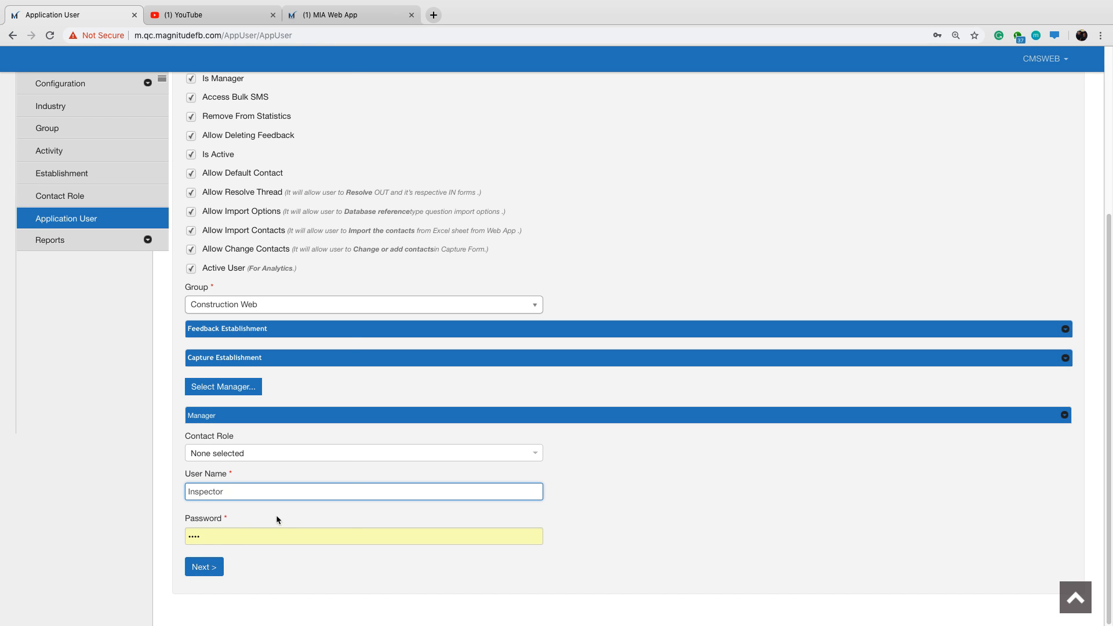
drag(210, 537, 168, 544)
text(•)
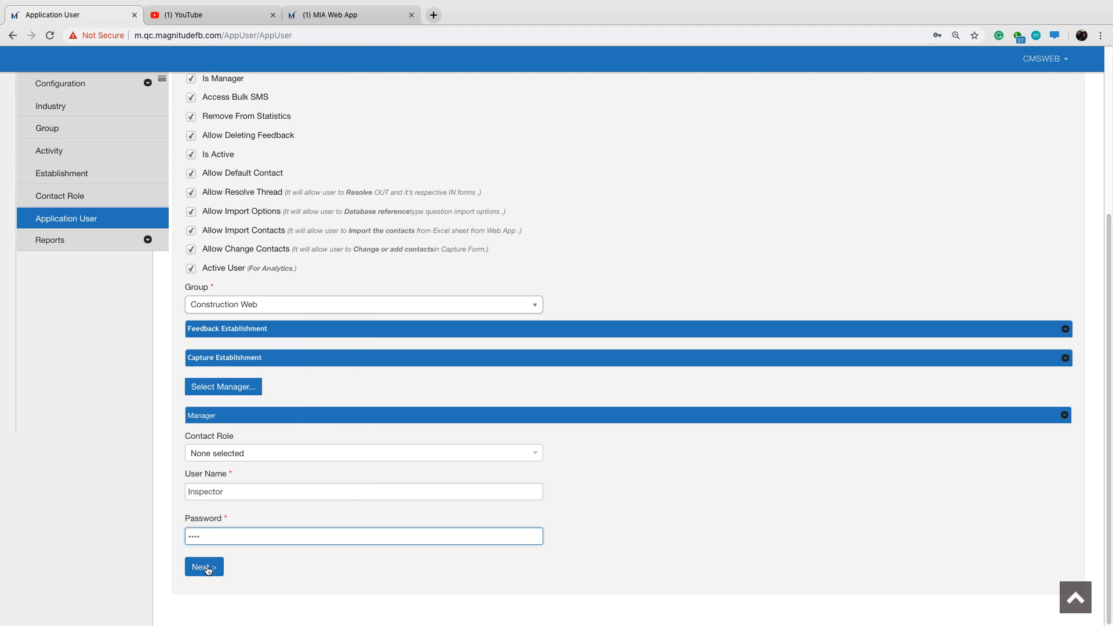
Try to save the Inspector user with the Machine Assessment Feedback, Analysis and Capture modules.
click(208, 570)
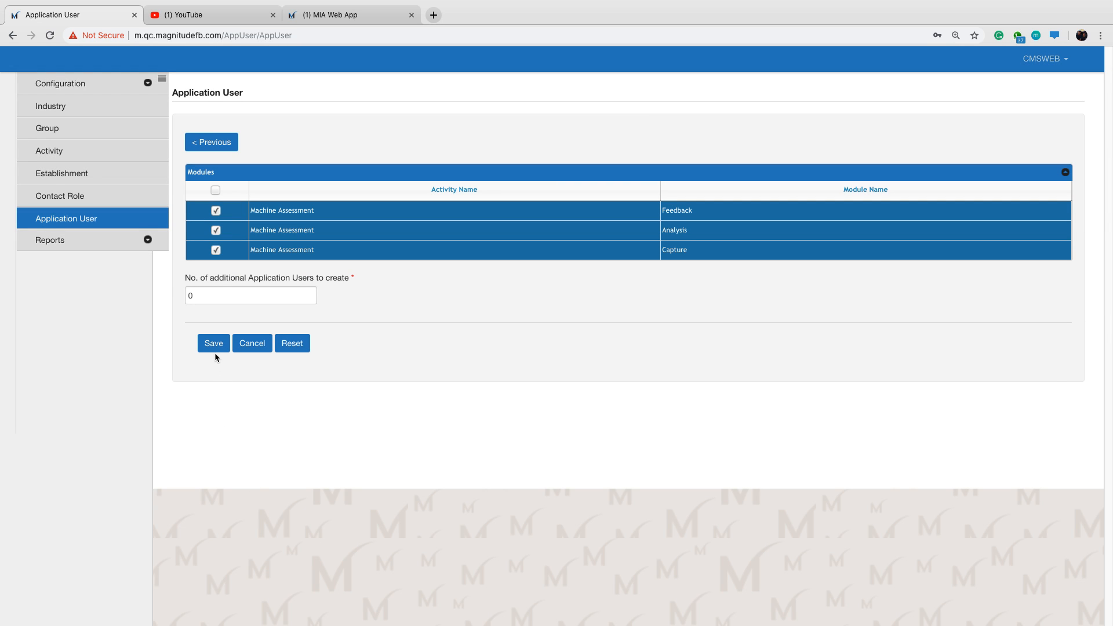
click(213, 348)
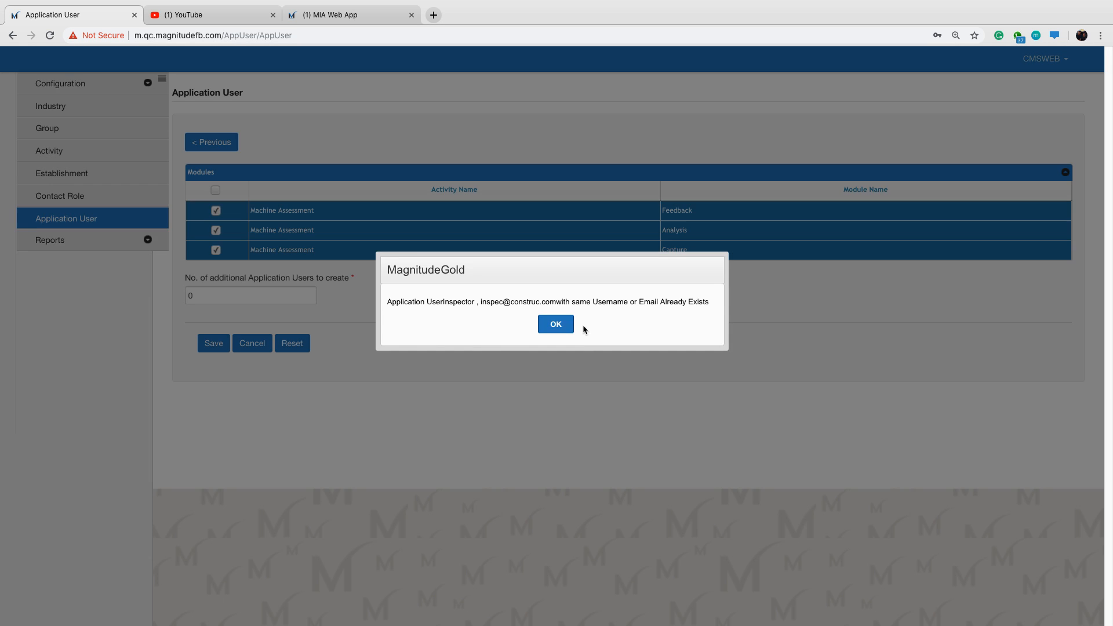
click(556, 324)
Return to the user details, change the user name to Inspector11 and save the application user.
click(223, 146)
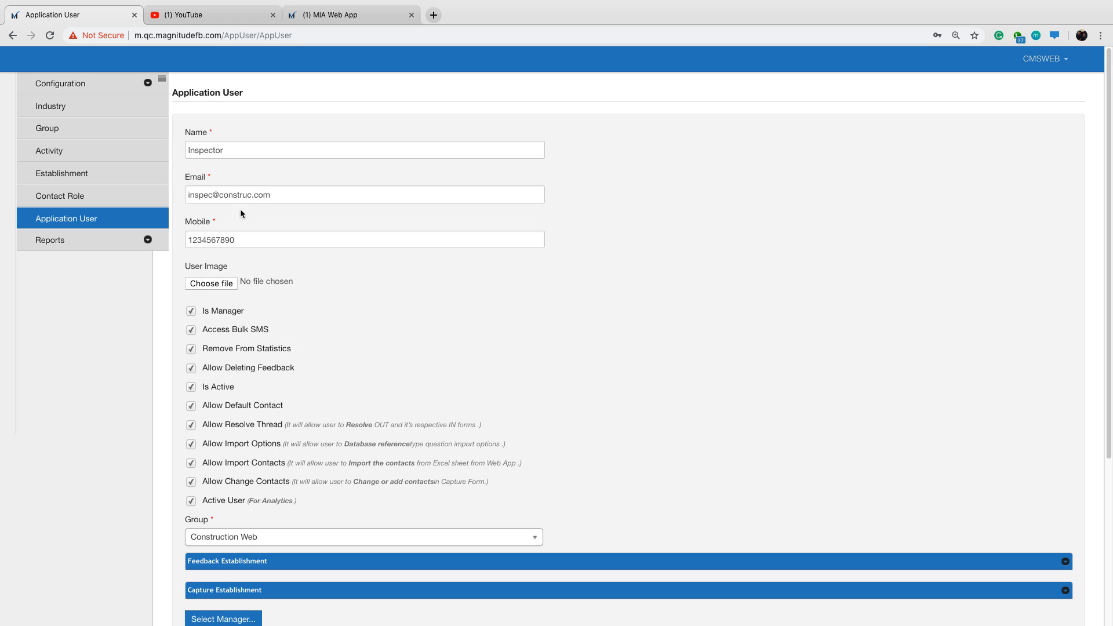
scroll(261, 495, down, 5)
click(227, 494)
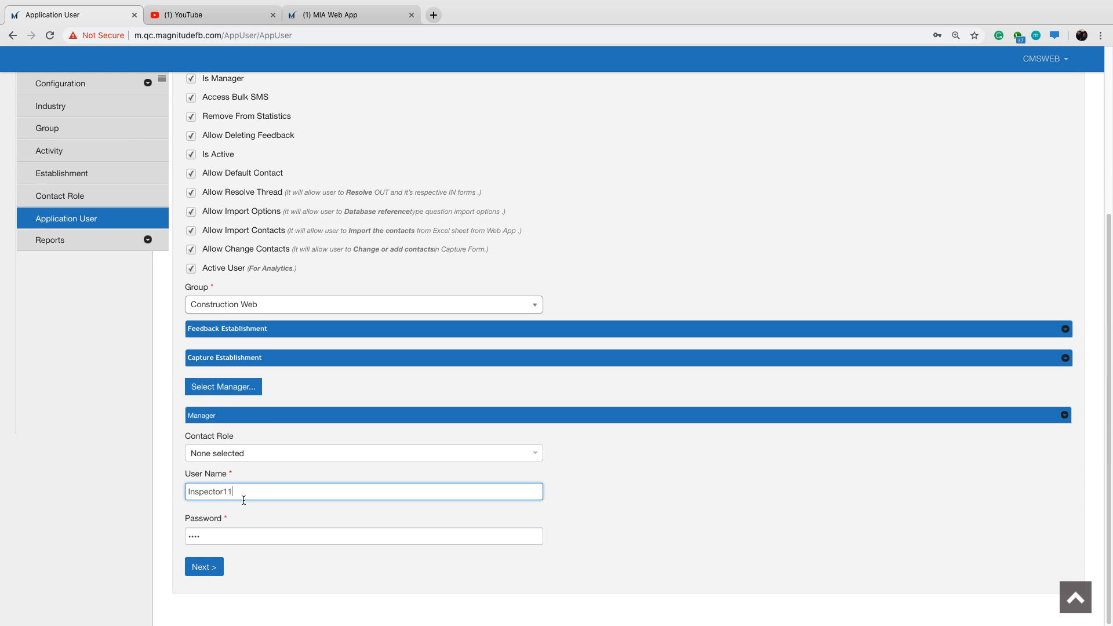
click(204, 568)
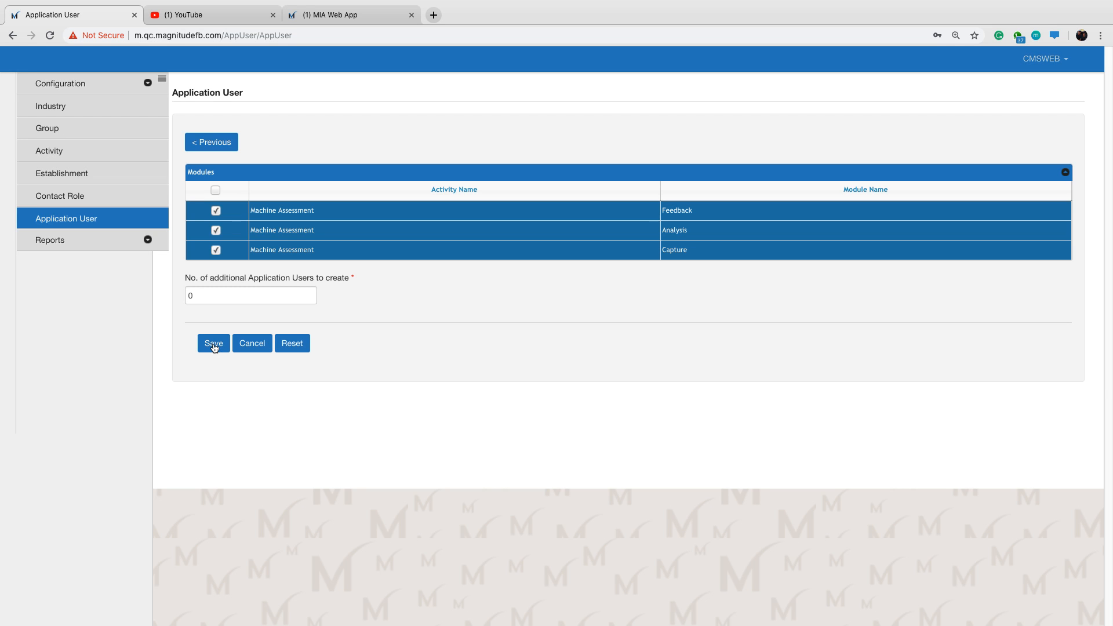
click(213, 345)
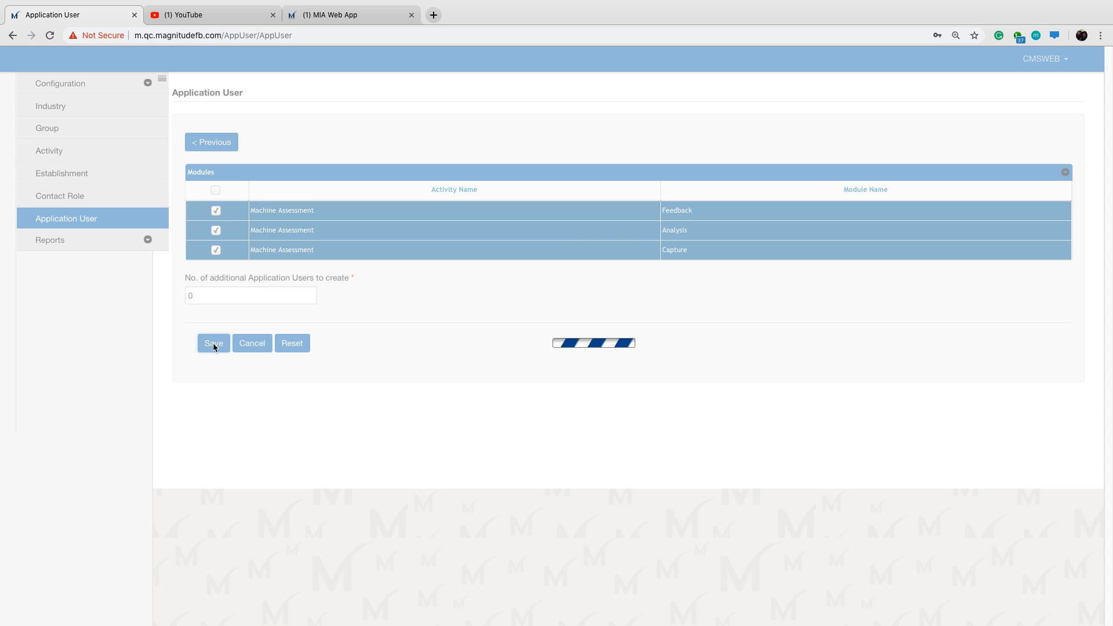
click(560, 326)
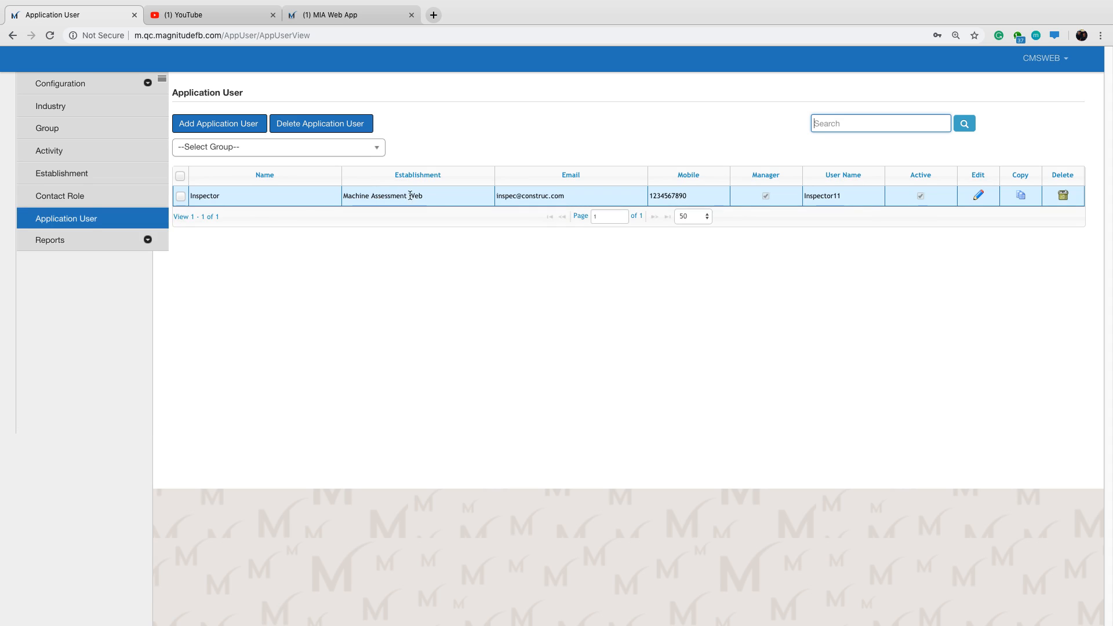
Reopen the Inspector user and set the number of additional application users to create to 1.
click(438, 194)
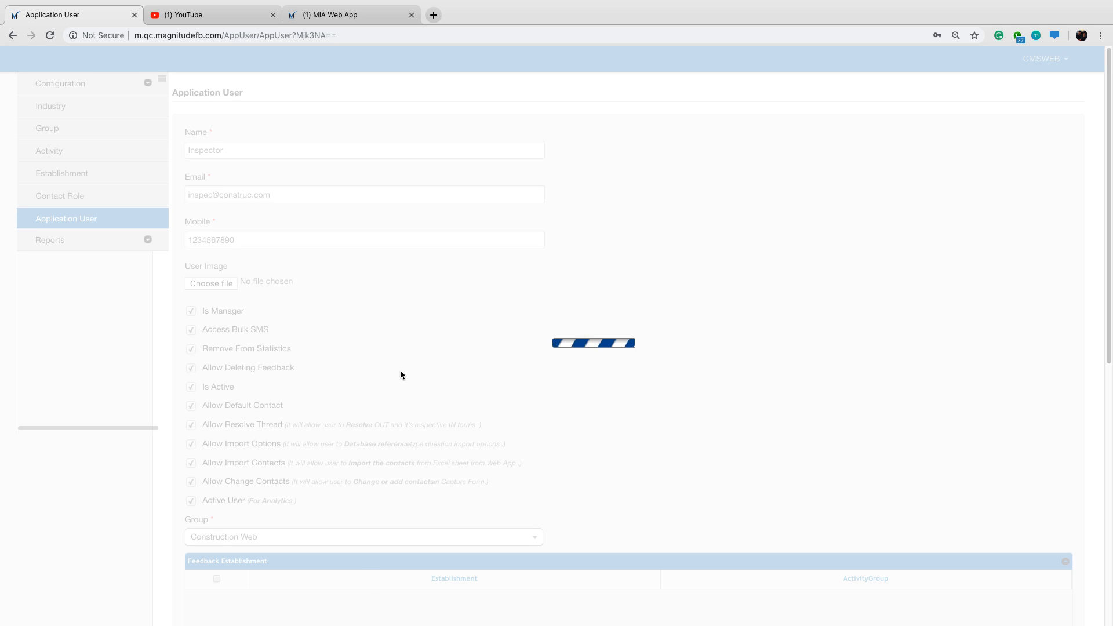
scroll(411, 368, down, 5)
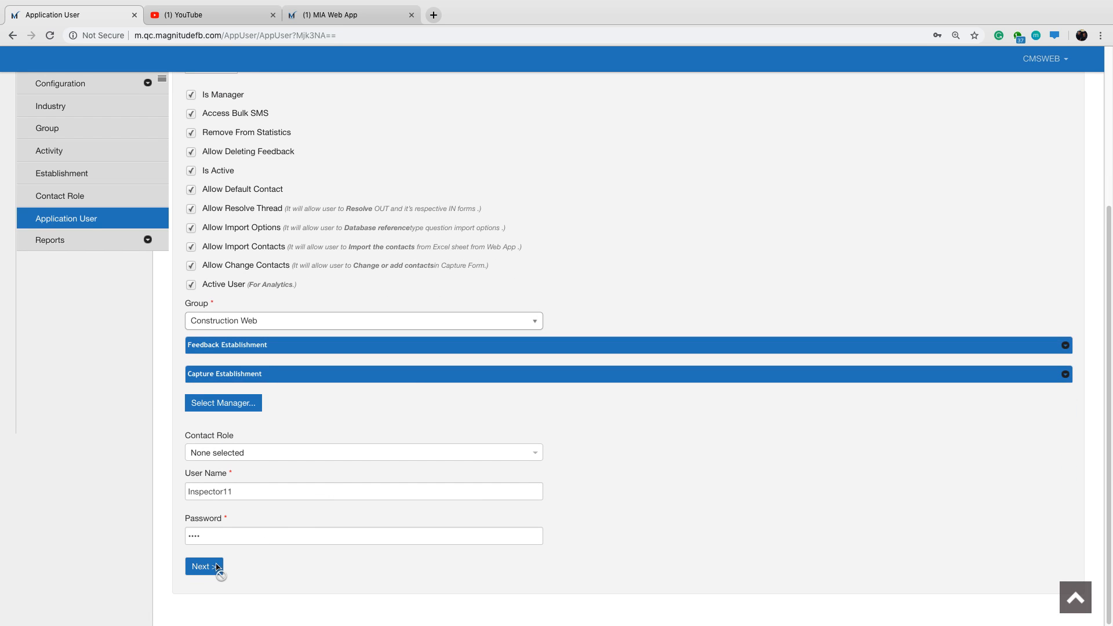
click(236, 404)
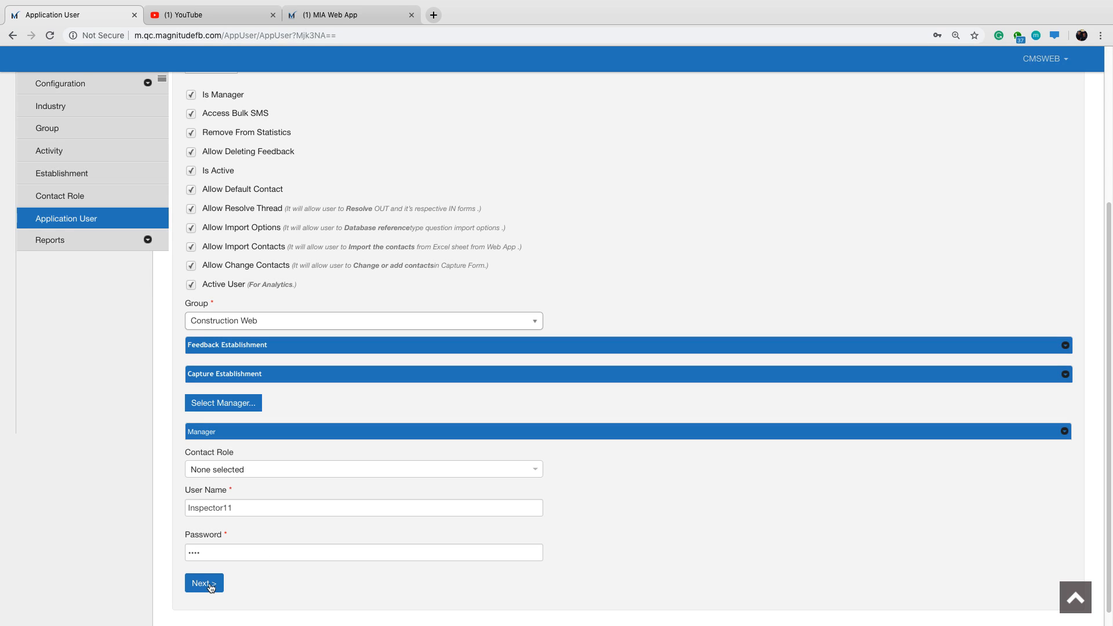
click(204, 583)
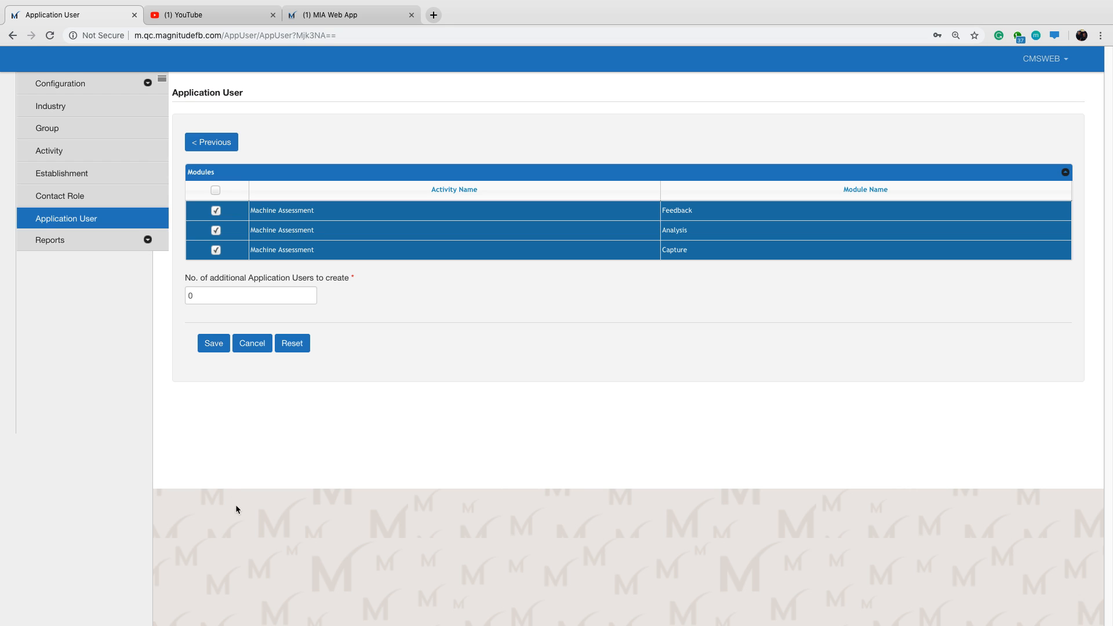
drag(197, 296, 181, 301)
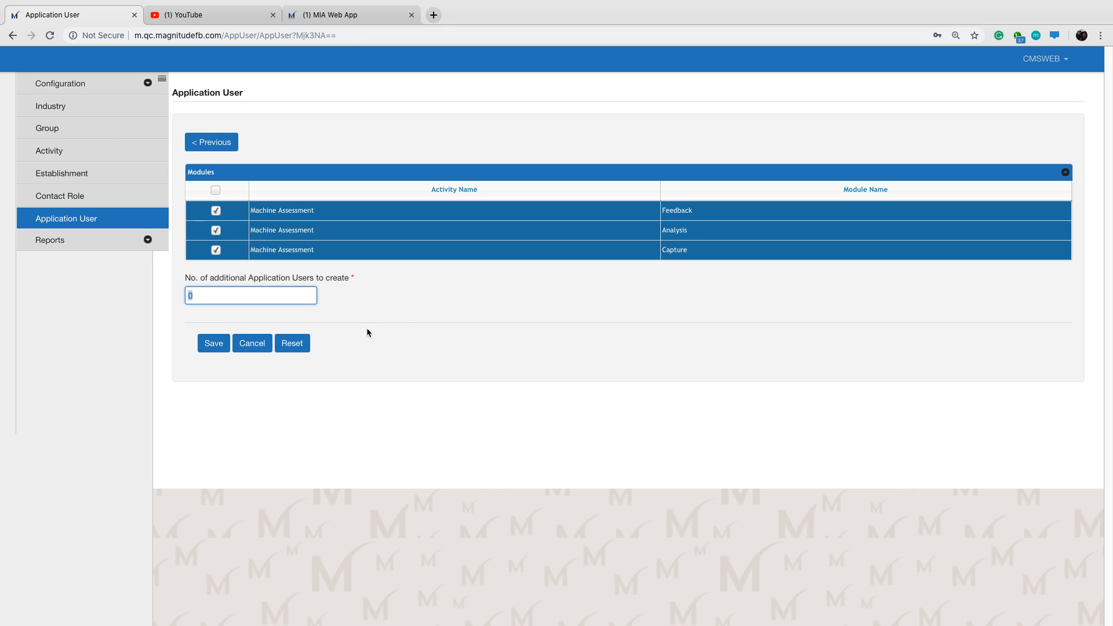
text(1)
key(Tab)
Name the additional user Workshop and fill in its e-mail address and mobile number.
scroll(408, 321, down, 1)
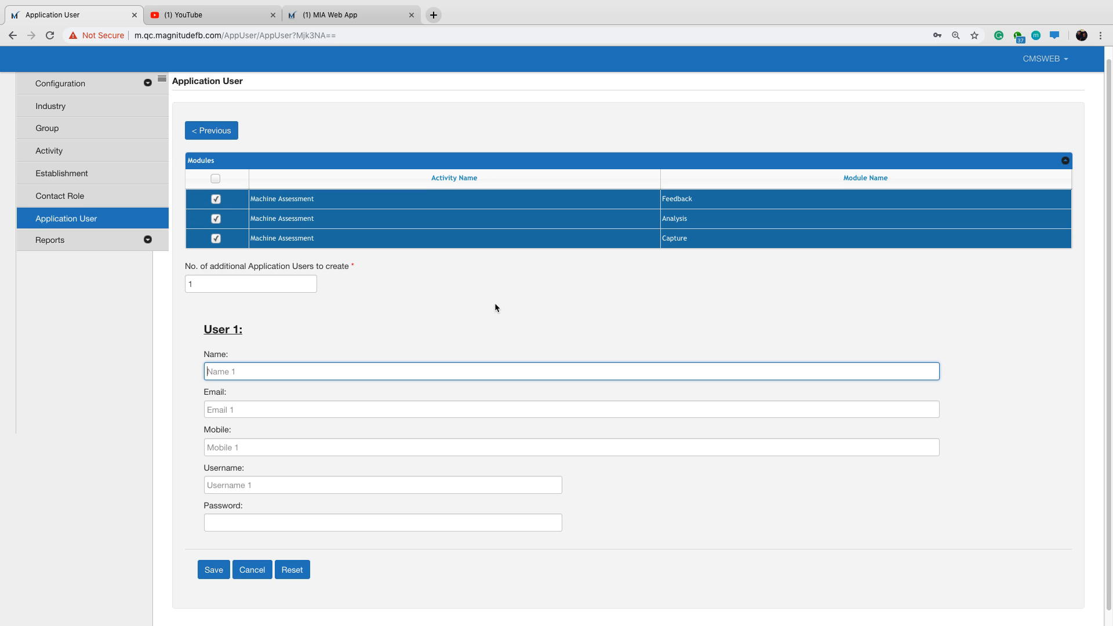
text(Workshop)
key(Tab)
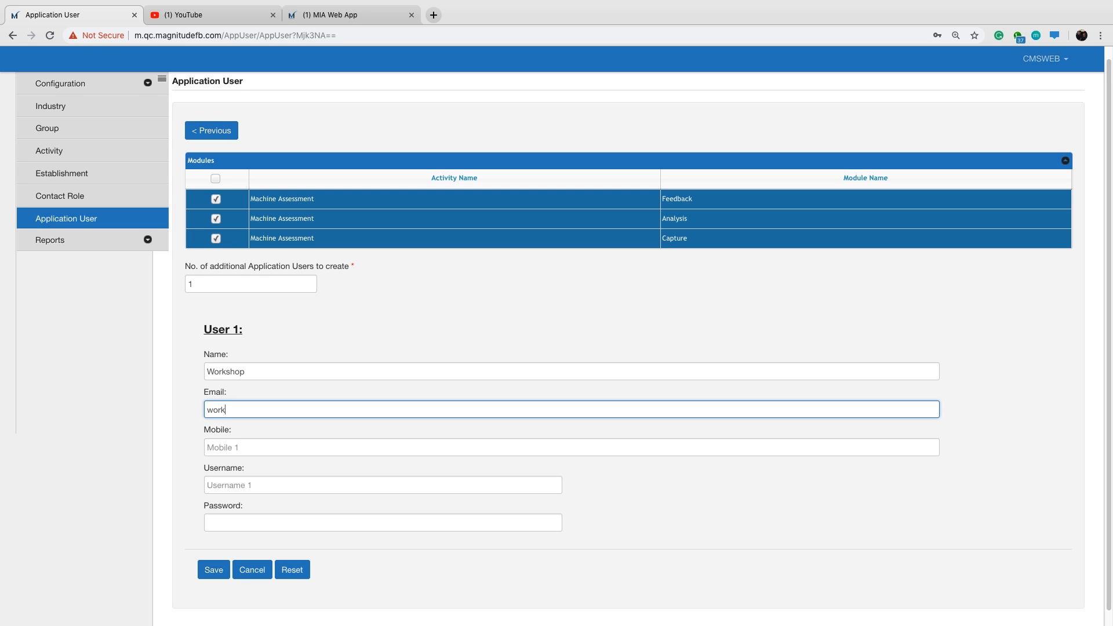
key(Tab)
text(0987654321)
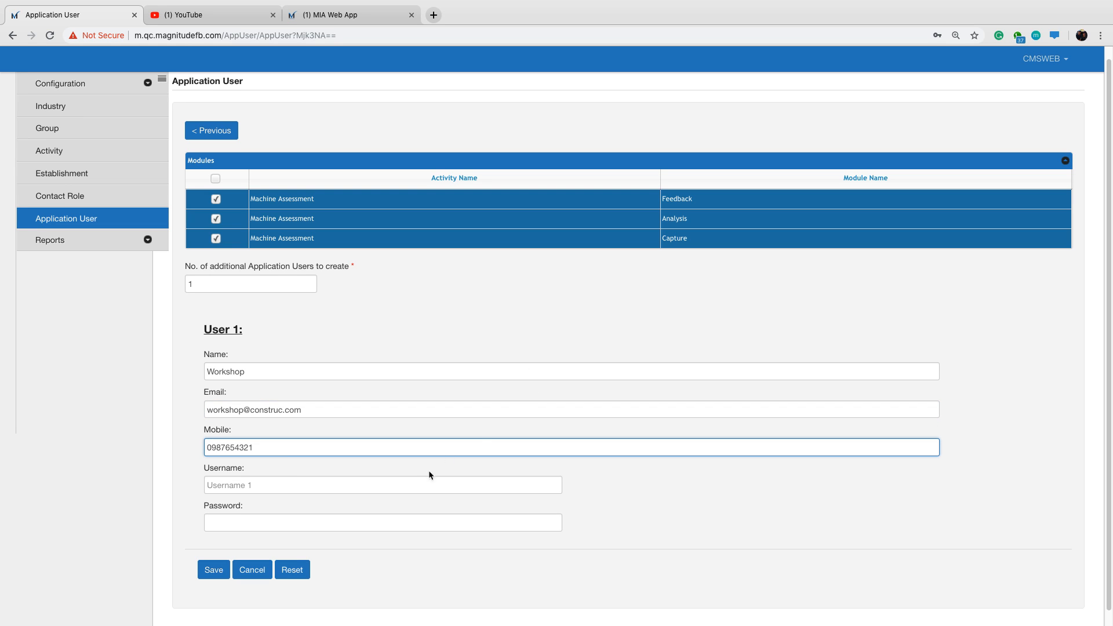
Give the additional user the username Workshop11, enter its account password and save the application users.
click(415, 483)
text(Workshop11)
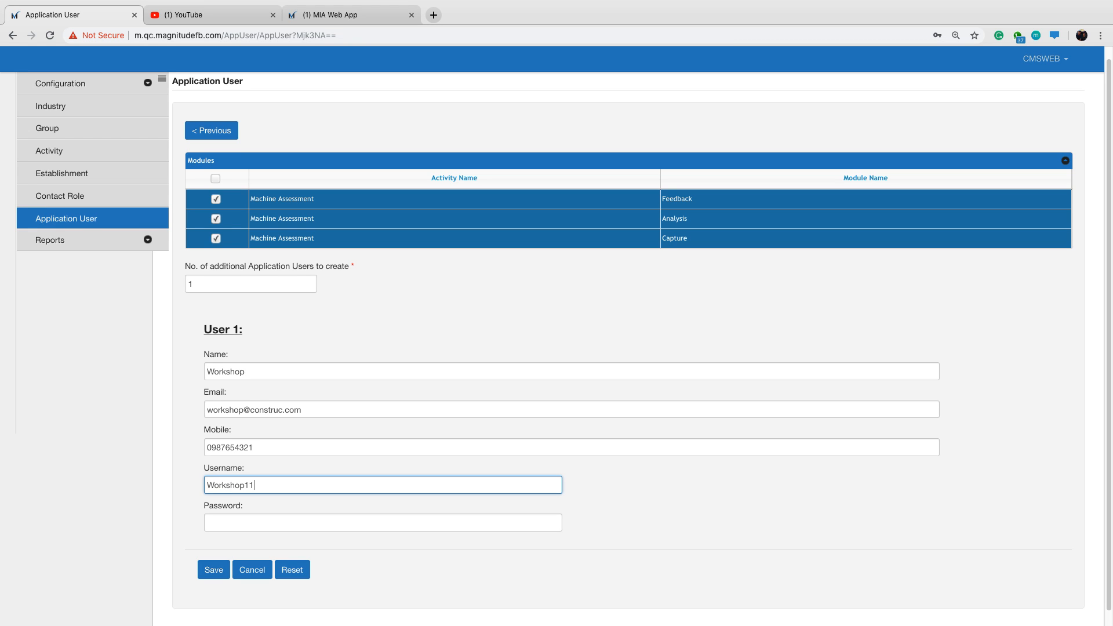
key(Tab)
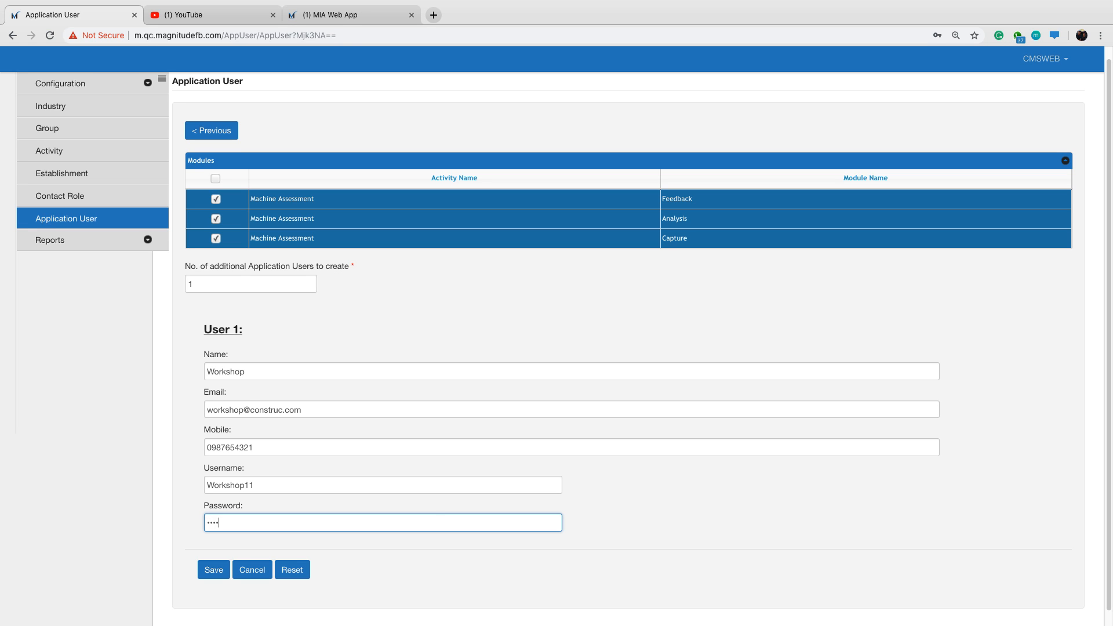
click(214, 573)
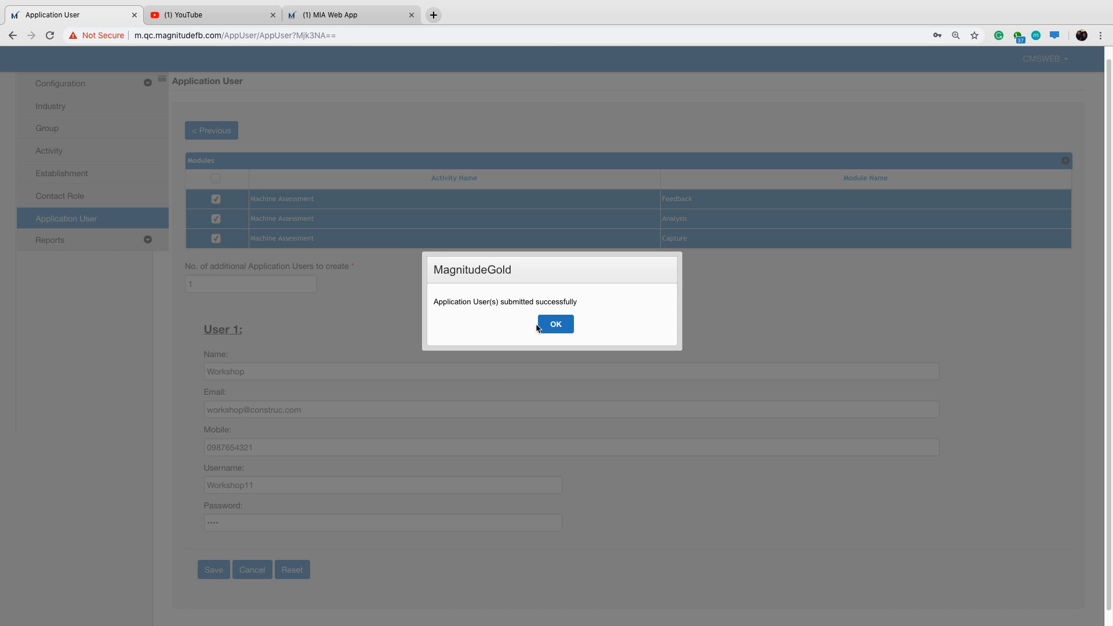
click(554, 325)
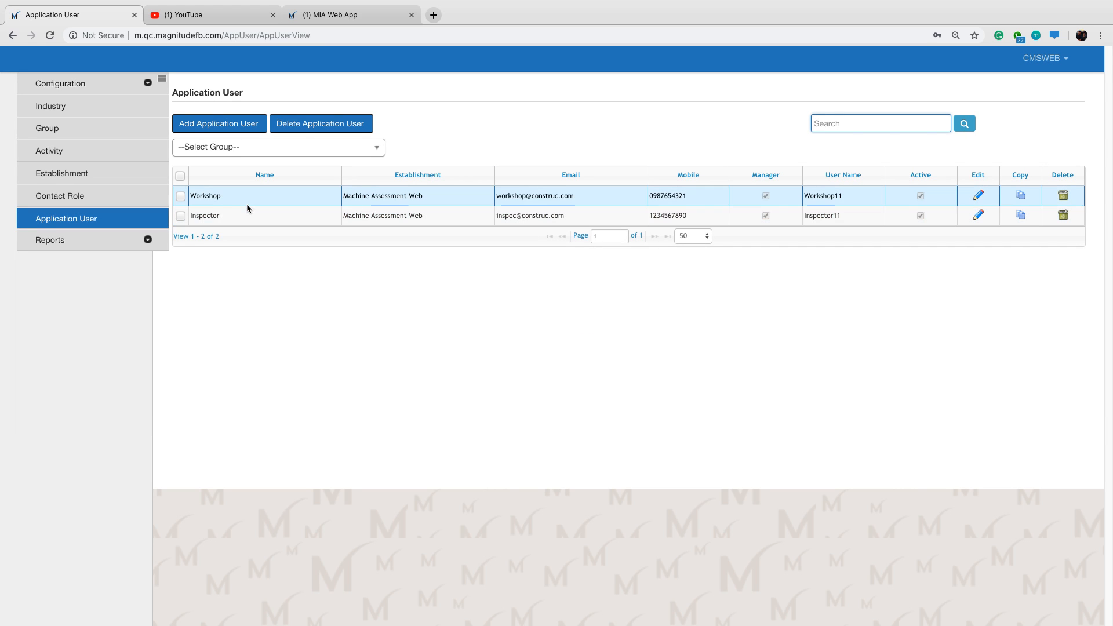
Assign Workshop from Machine Assessment Web as the manager of the Inspector user and save the user.
double_click(247, 218)
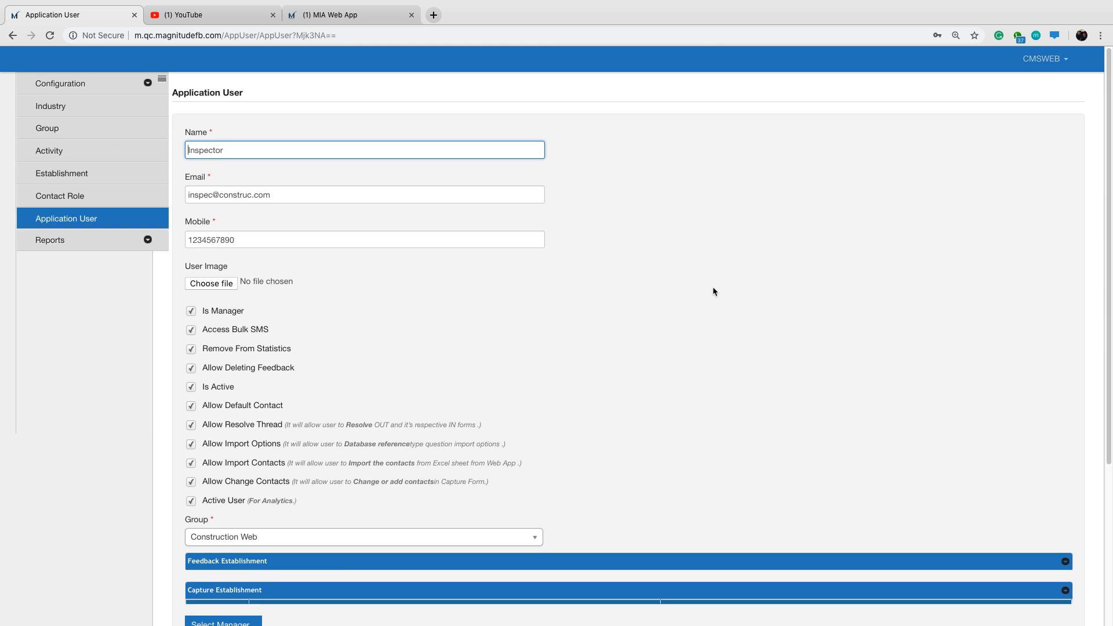
scroll(712, 289, down, 4)
click(247, 407)
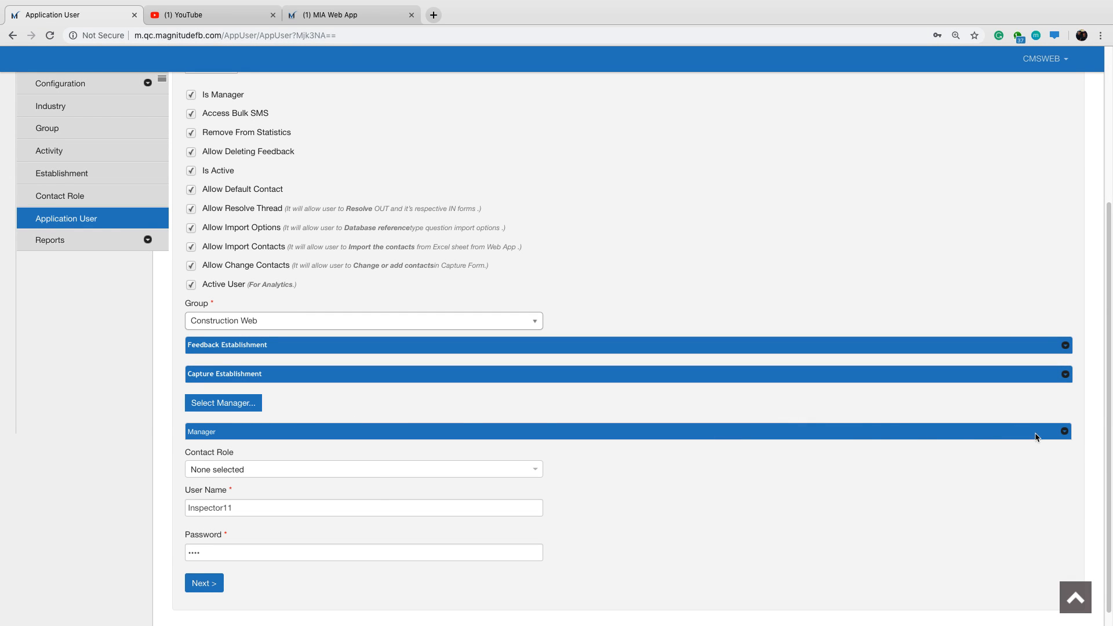
click(1064, 430)
scroll(505, 303, down, 1)
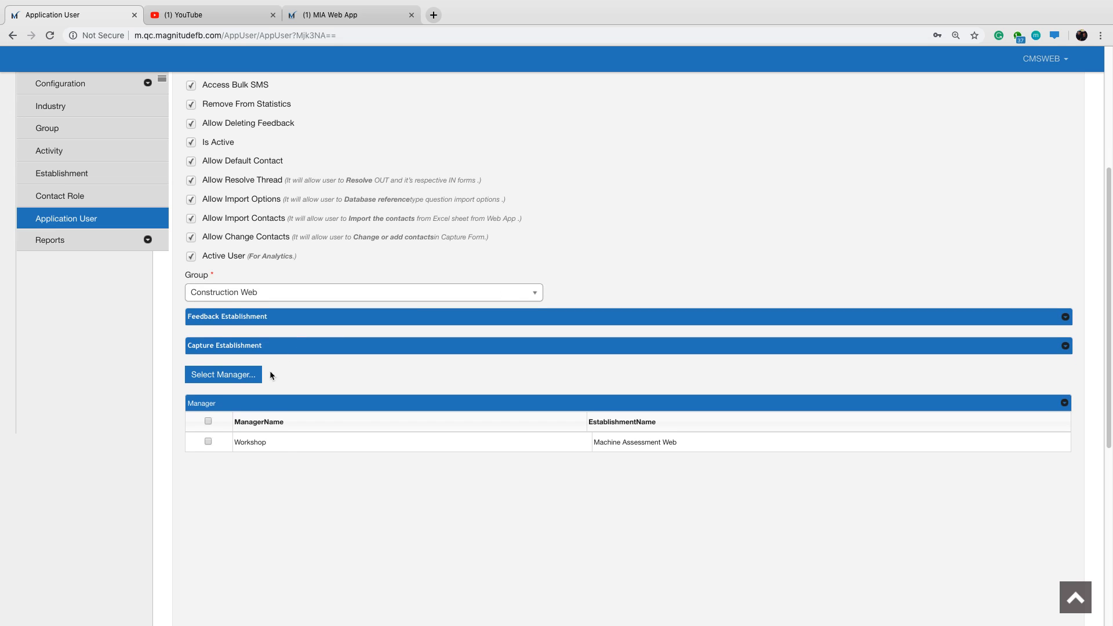
click(209, 442)
click(208, 442)
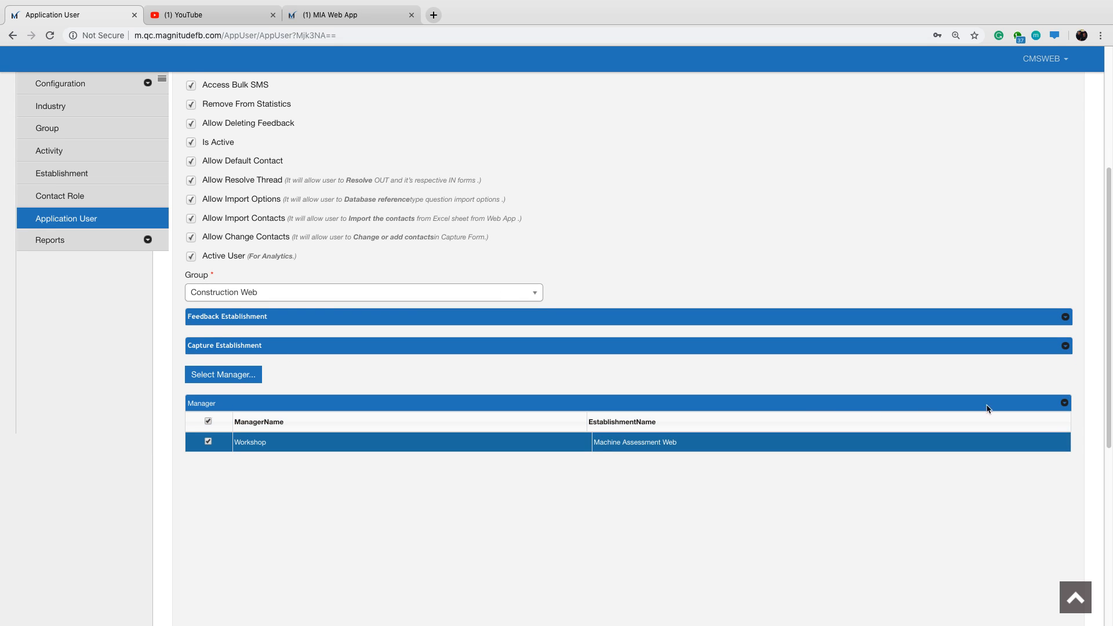
click(1066, 405)
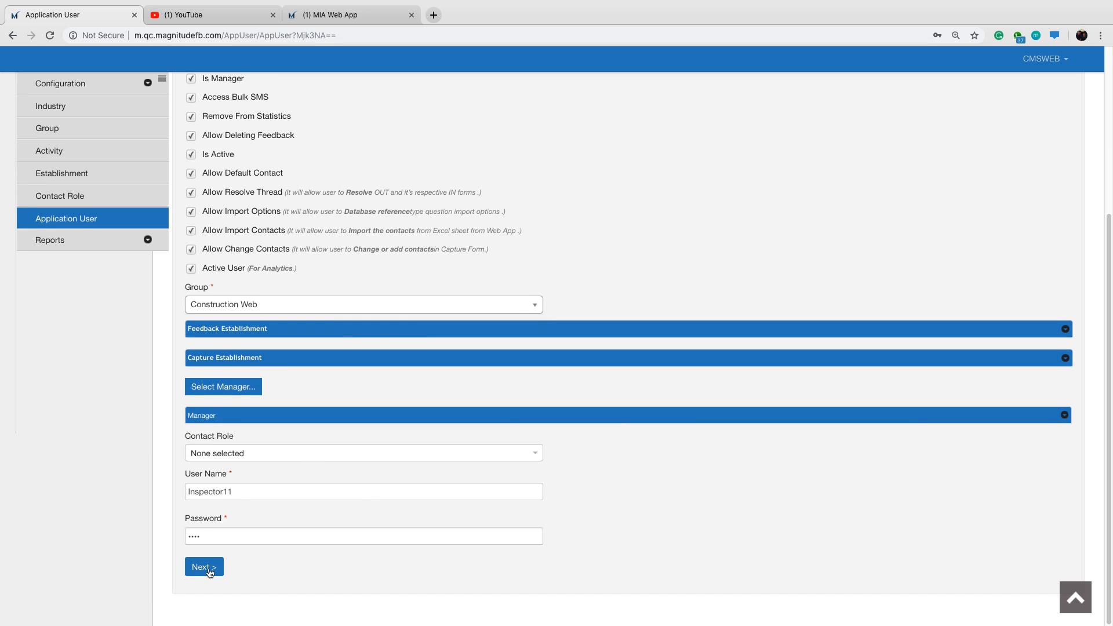
key(Return)
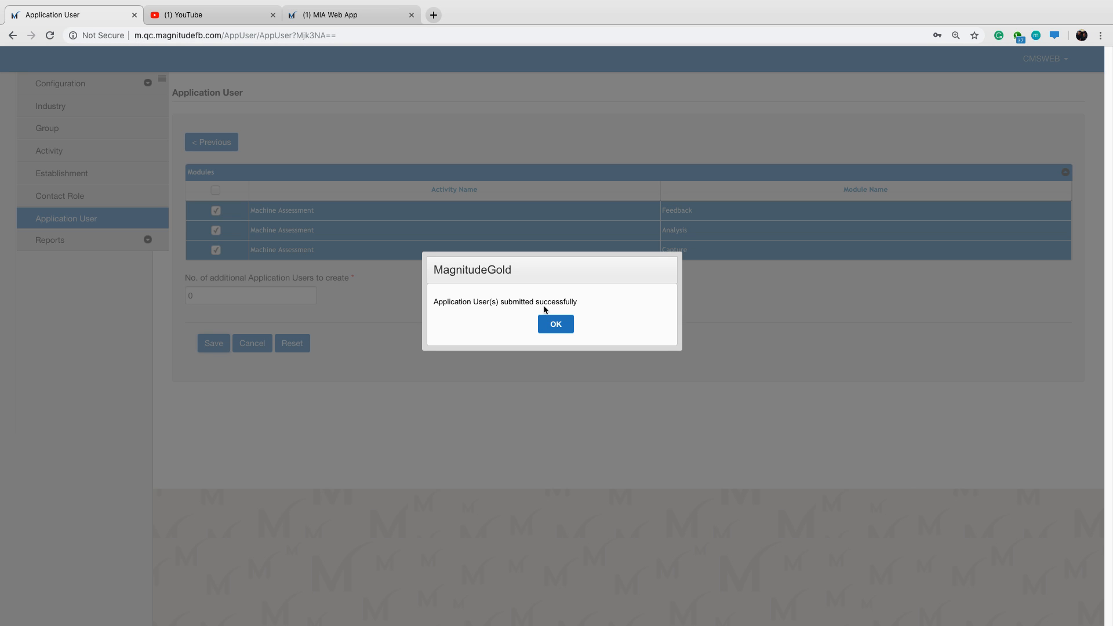
click(557, 325)
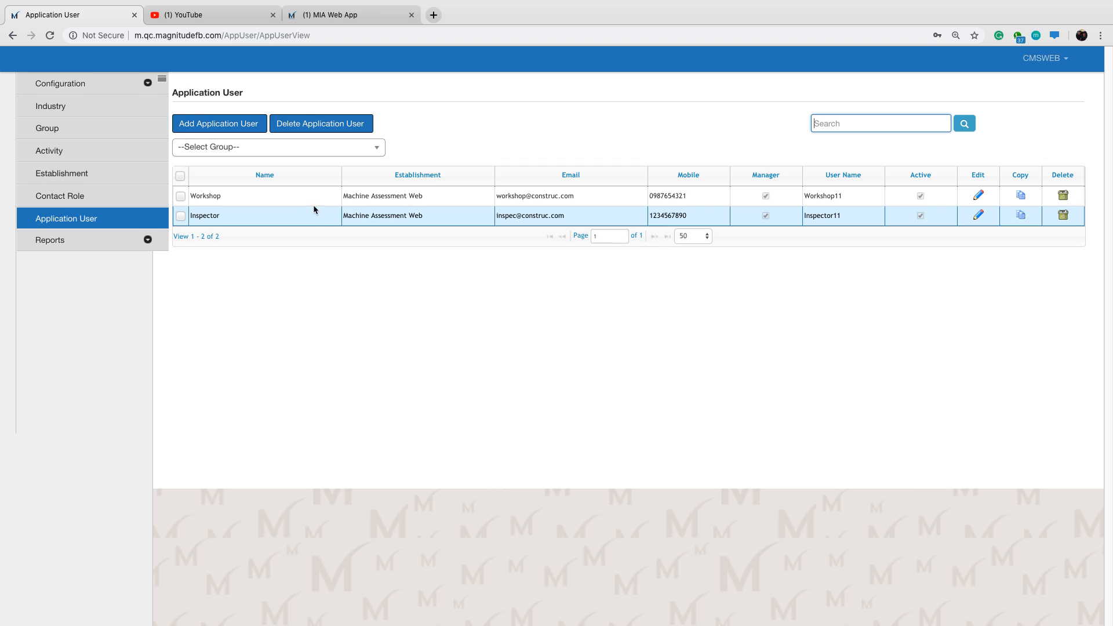
Assign Inspector from Machine Assessment Web as the manager of the Workshop user and save the user.
double_click(267, 196)
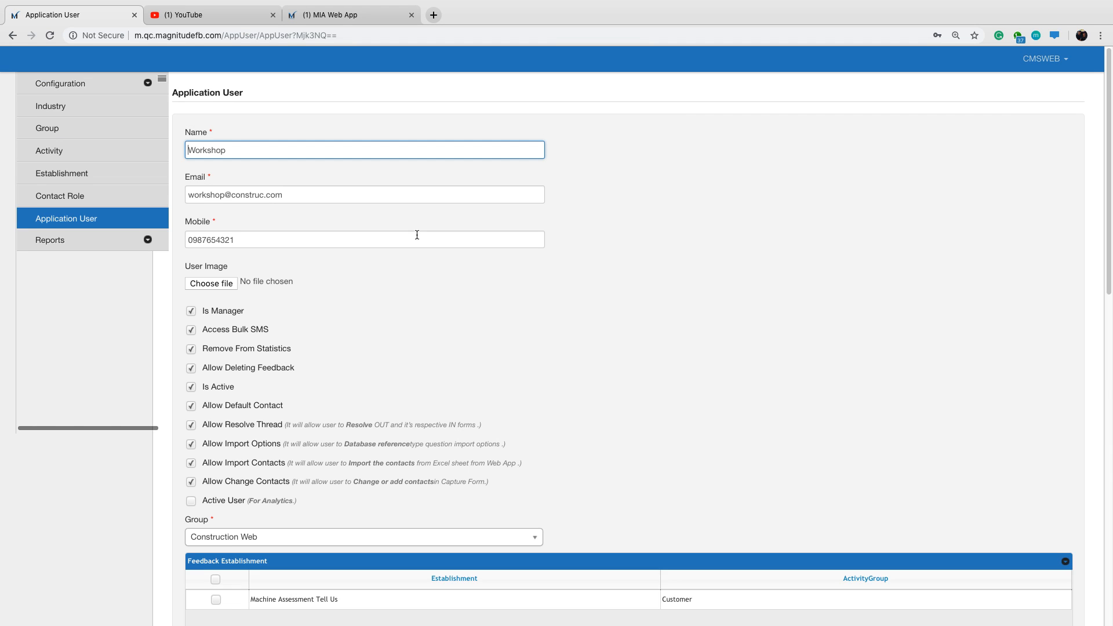
scroll(519, 314, down, 5)
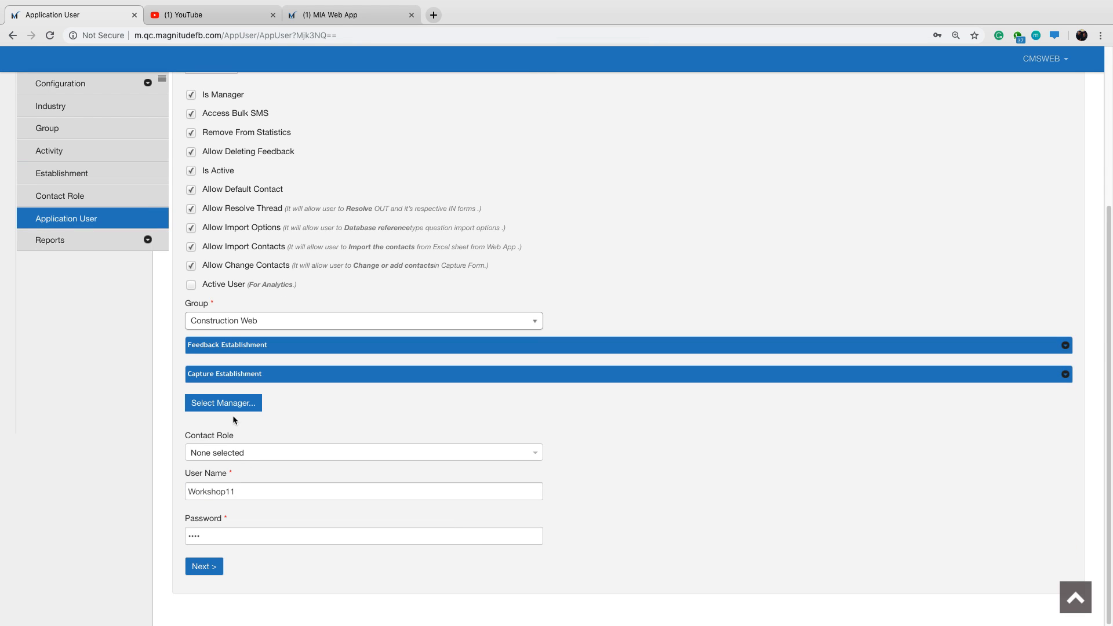
click(235, 408)
scroll(972, 437, down, 1)
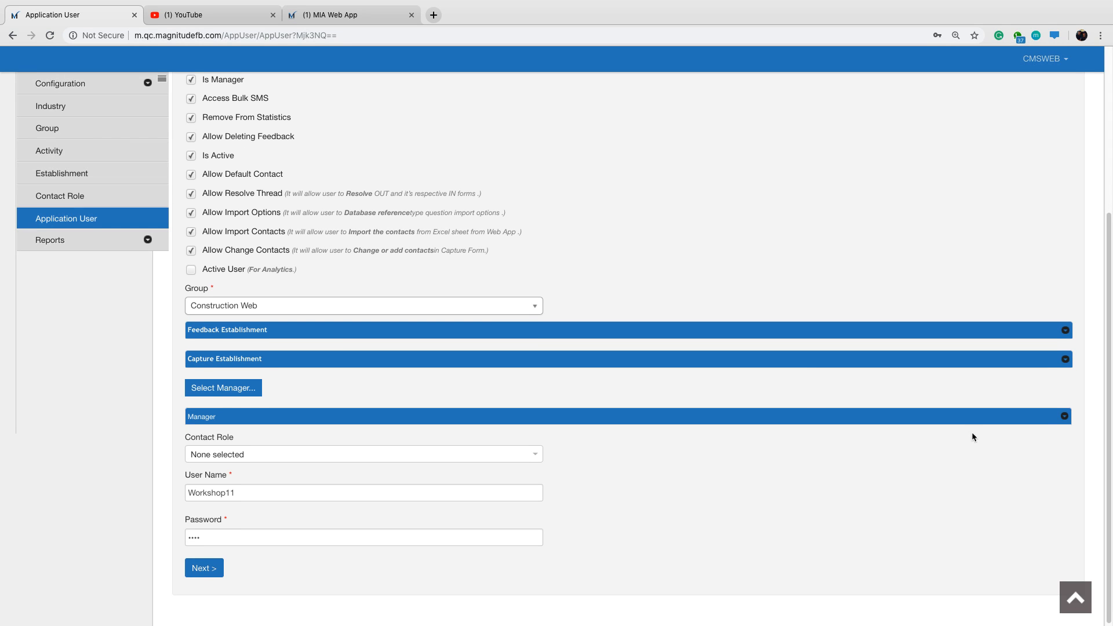
click(1065, 415)
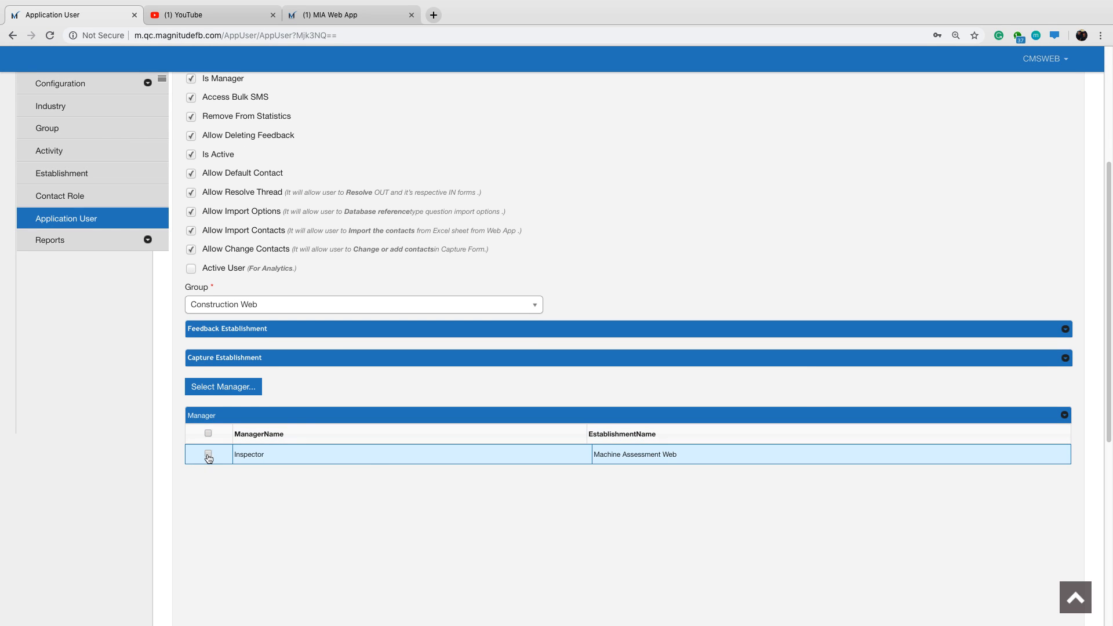
click(208, 454)
click(1065, 416)
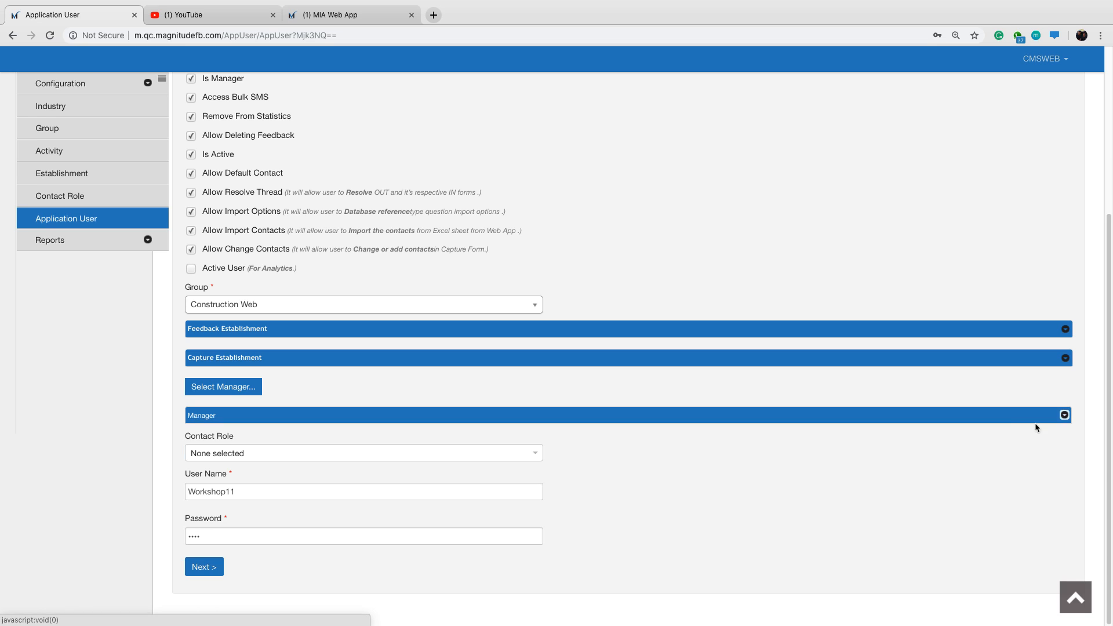
click(212, 576)
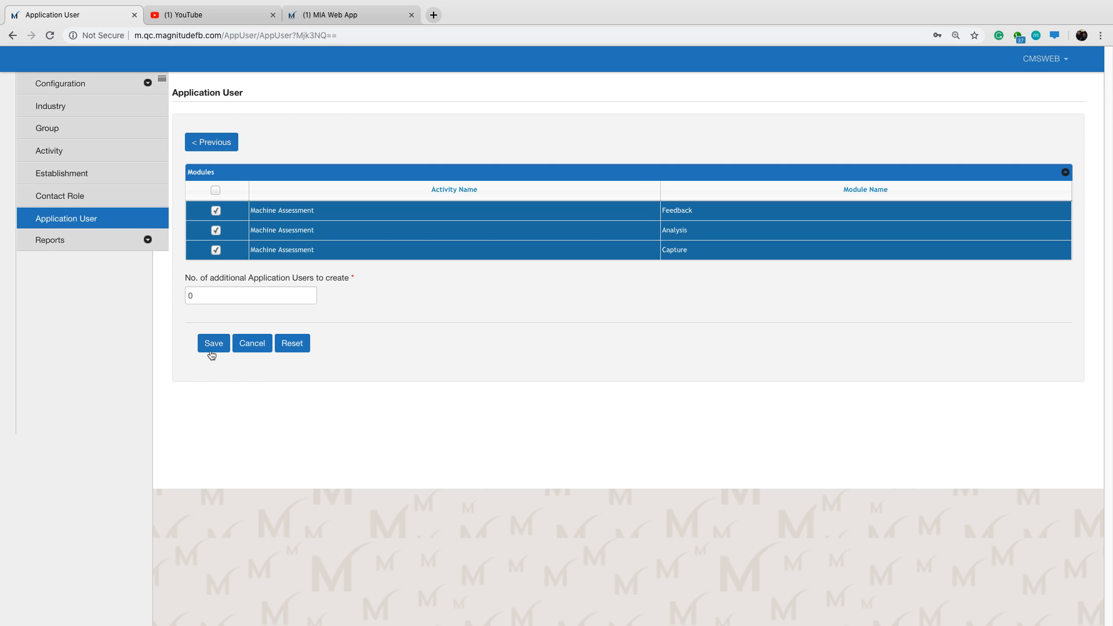
click(213, 344)
click(555, 326)
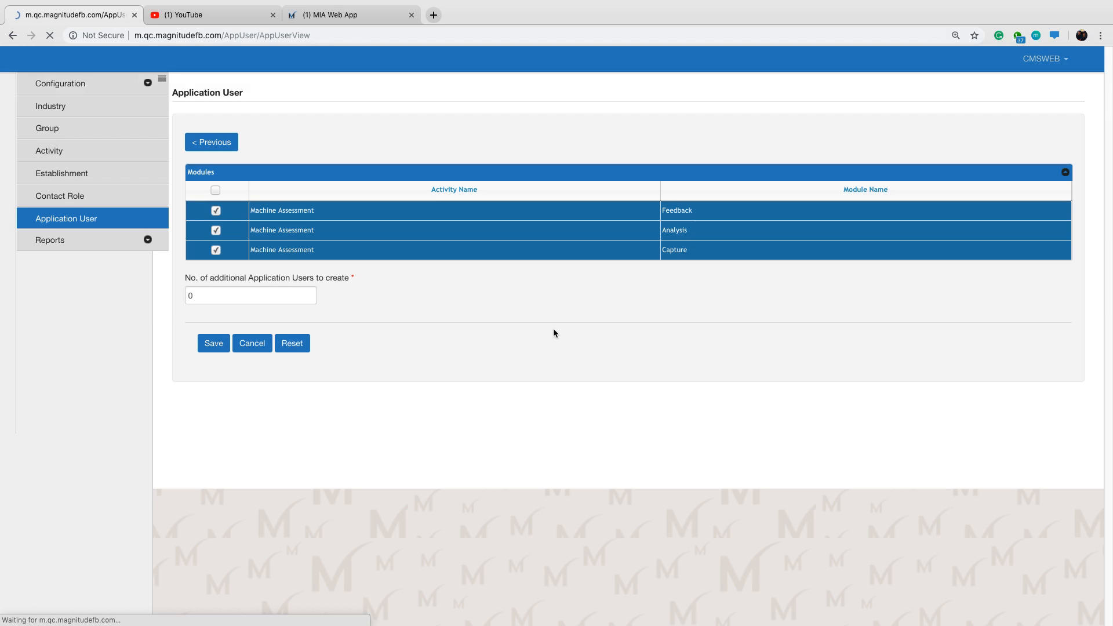
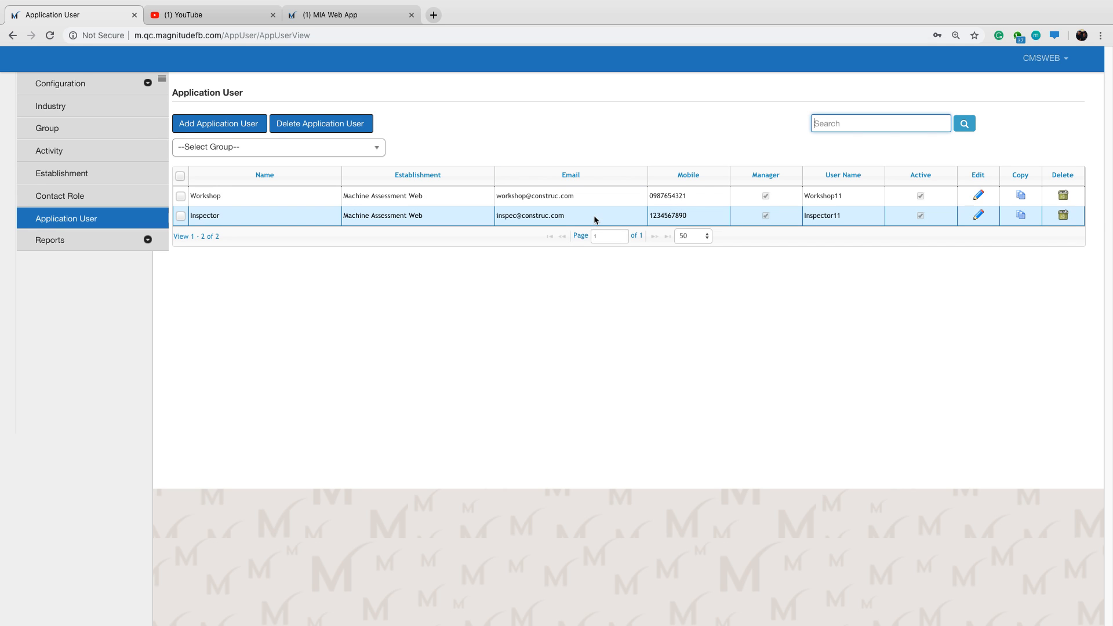
Switch to Preview to show the QR code image for rating the live webinar.
mouse_move(638, 603)
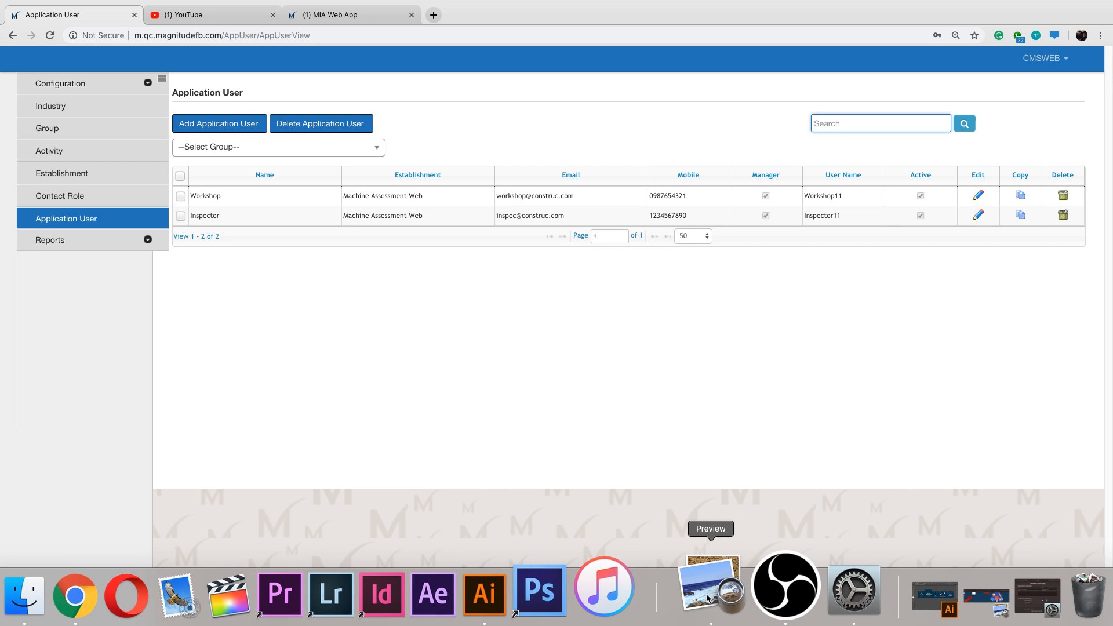
click(707, 598)
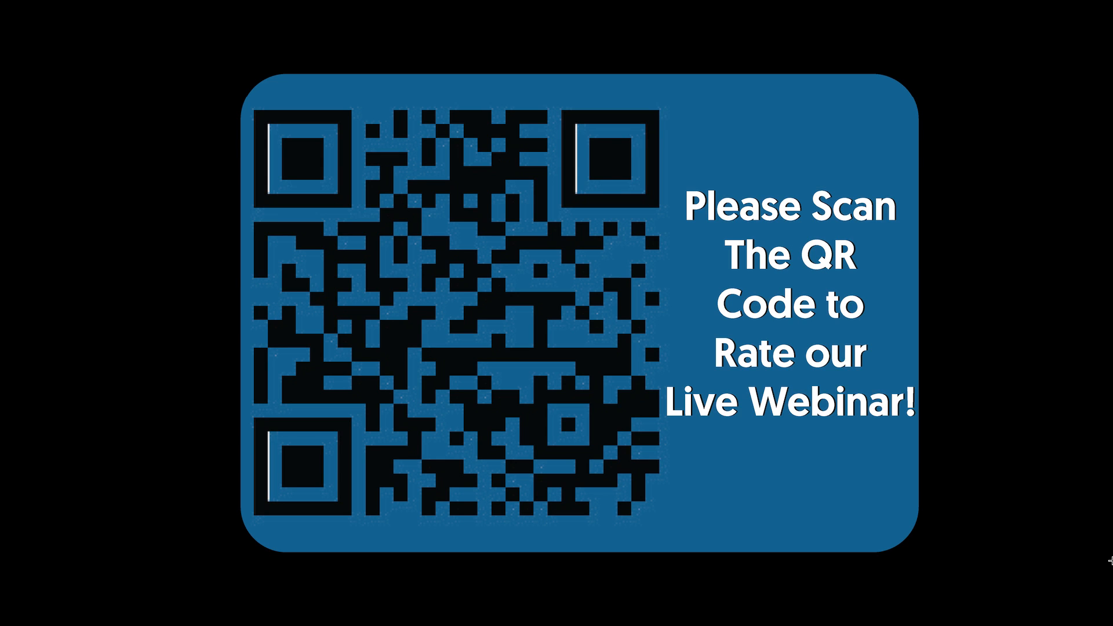
mouse_move(793, 625)
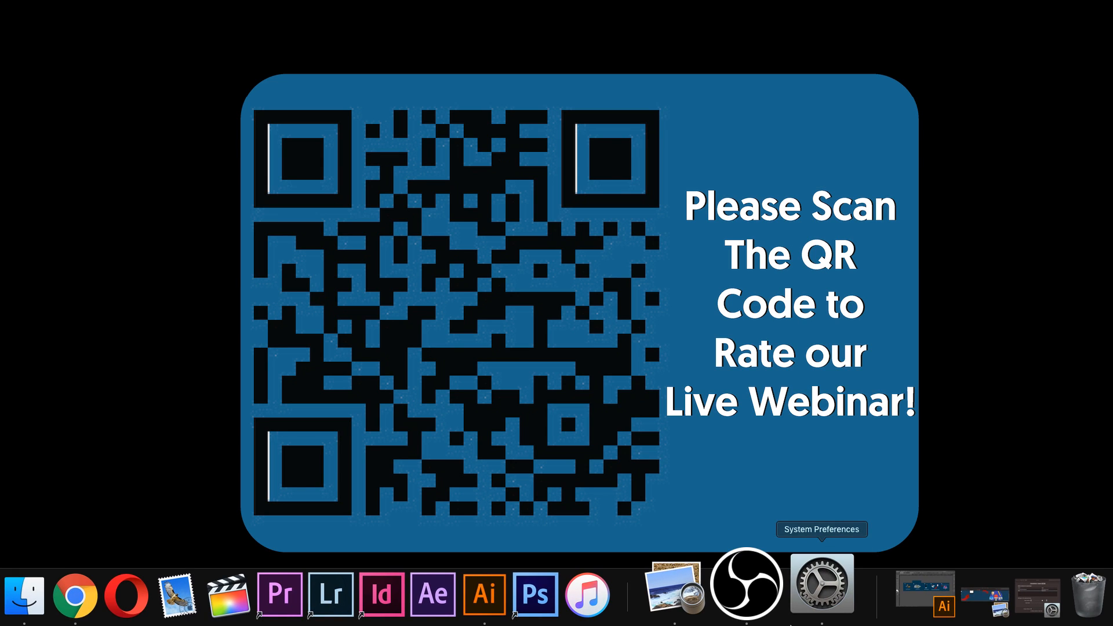
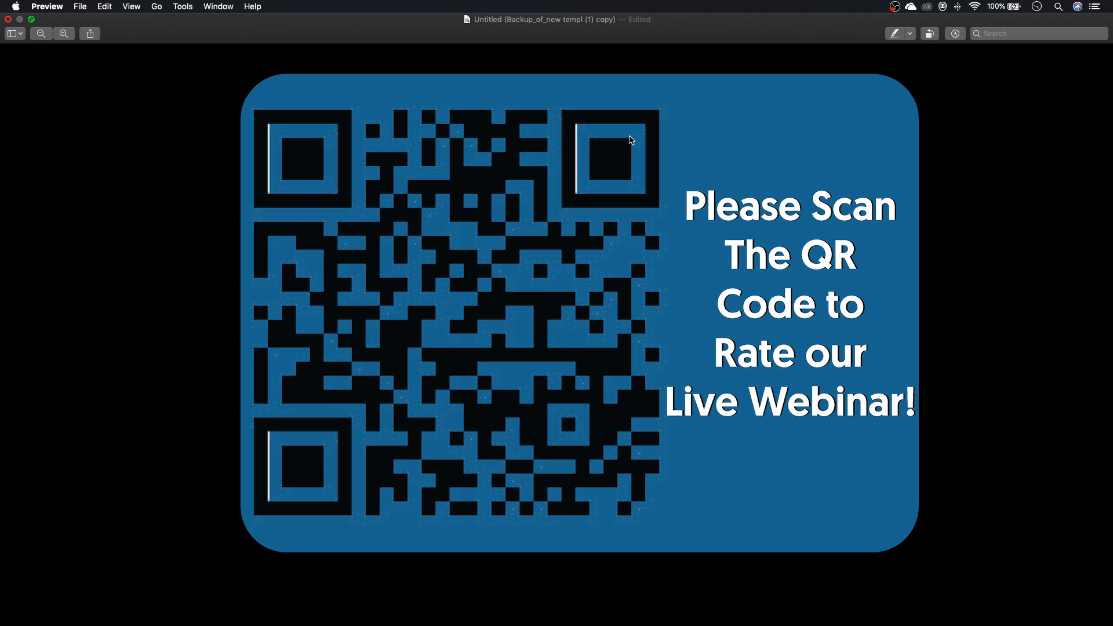
Close the QR code image and delete its unsaved copy.
click(8, 19)
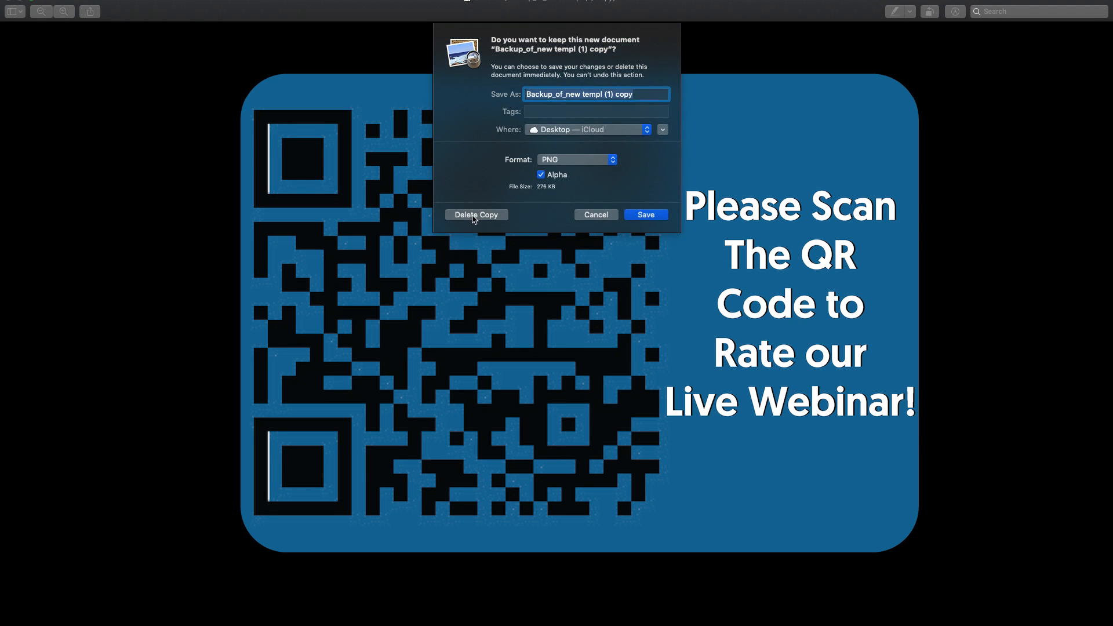
click(478, 217)
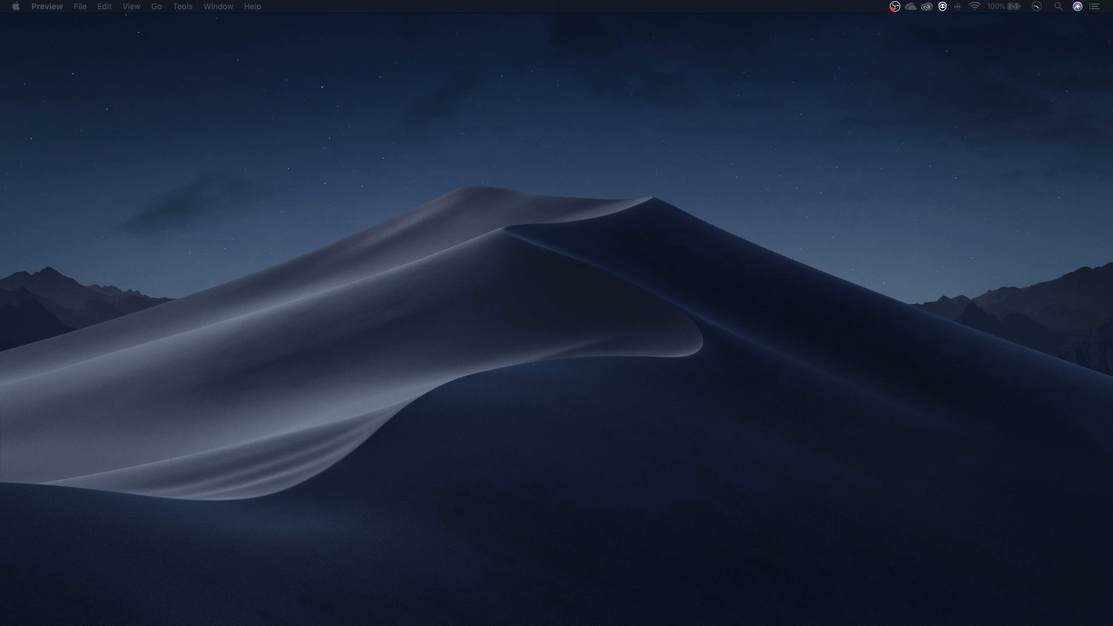
Place the mirrored phone window along the desktop's left edge and enlarge it to the full screen height.
mouse_move(0, 92)
mouse_down()
mouse_move(103, 91)
mouse_move(549, 153)
mouse_move(283, 97)
mouse_move(16, 86)
mouse_up()
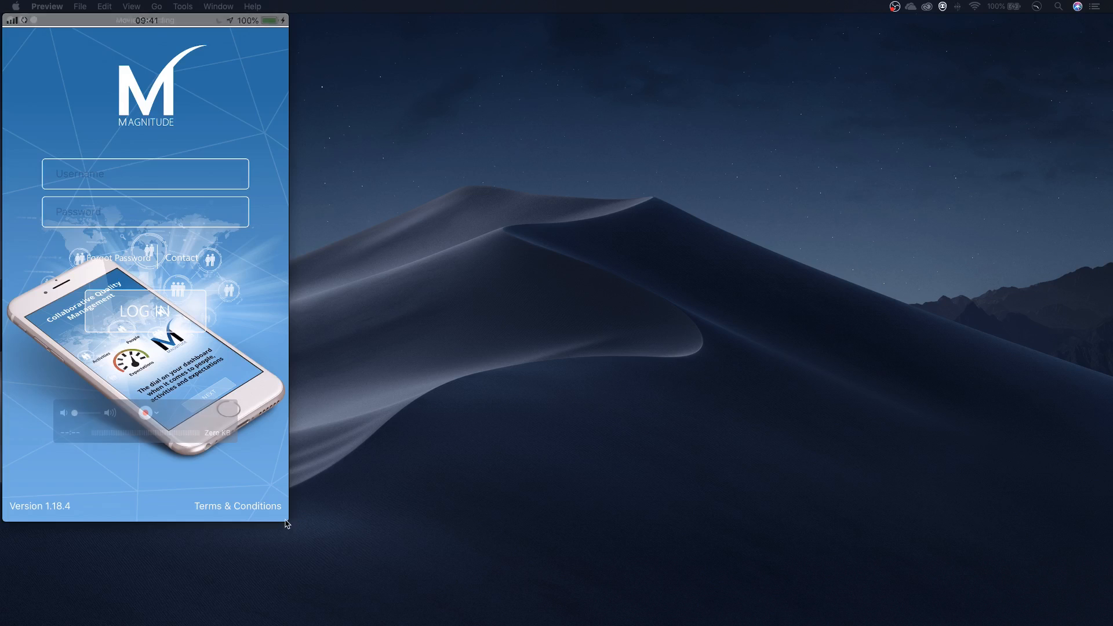
drag(290, 521, 344, 624)
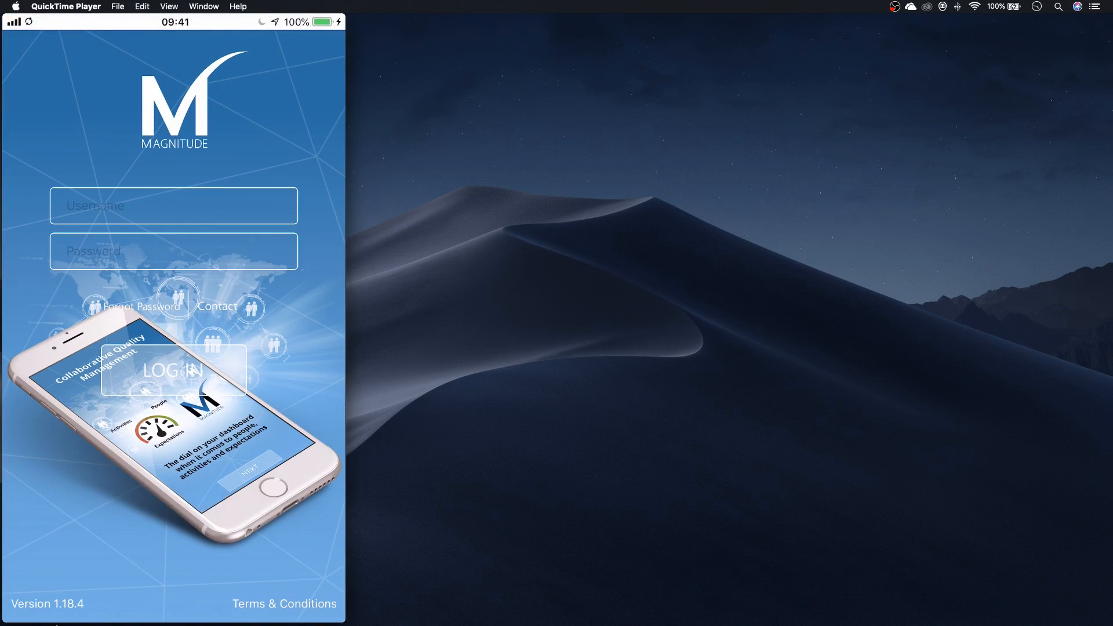
mouse_move(72, 621)
Switch to Chrome and fit its window beside the mirrored phone at full height, with the downloads bar closed.
click(139, 589)
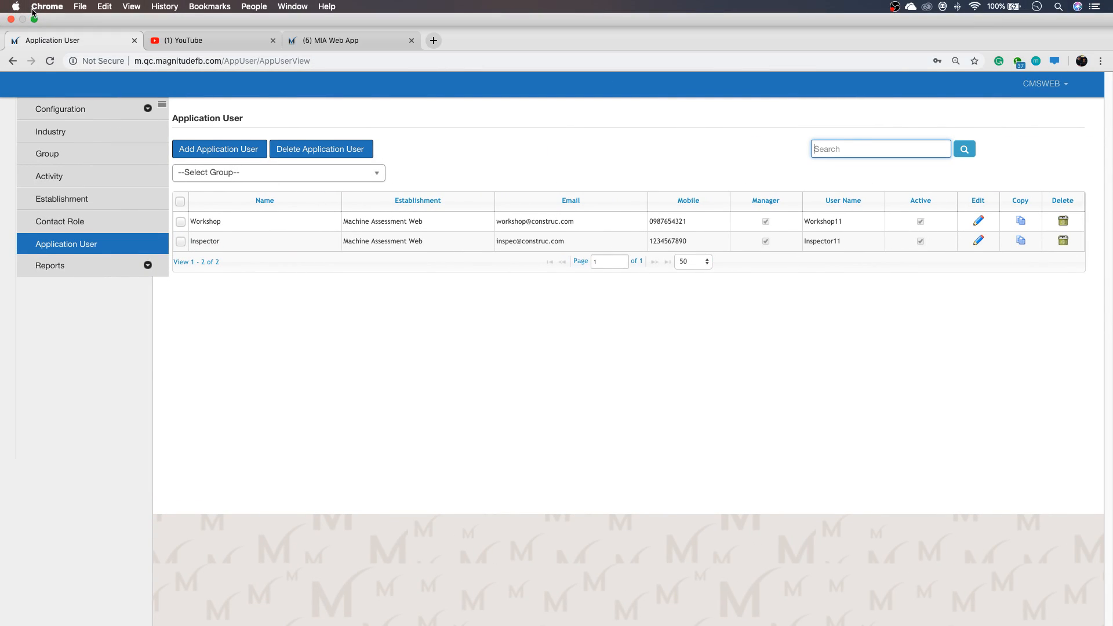
click(34, 19)
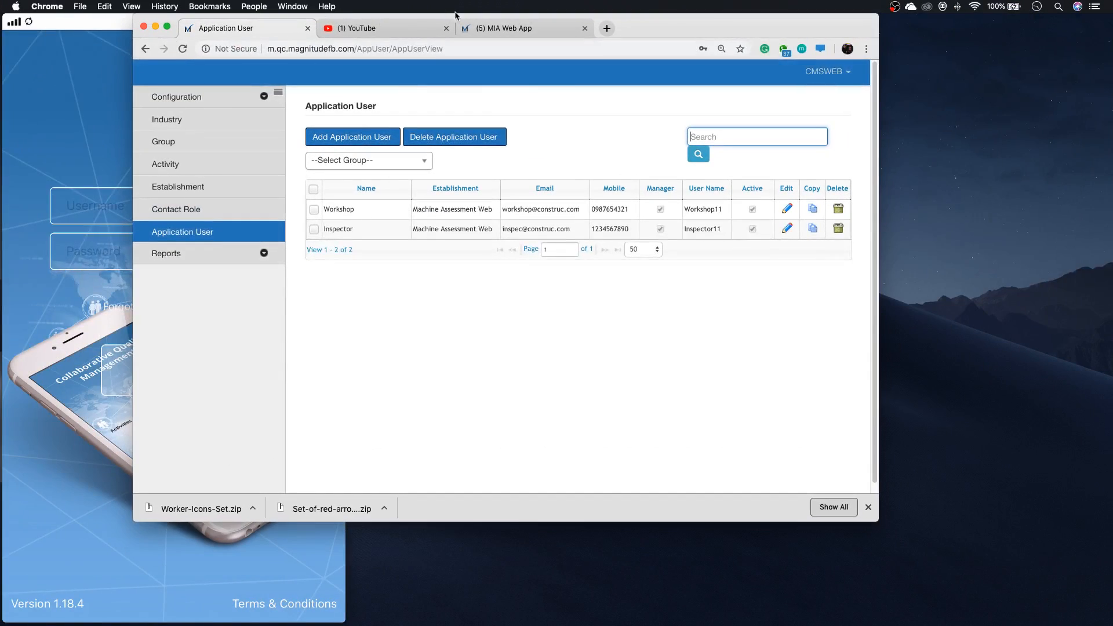
drag(711, 39, 892, 29)
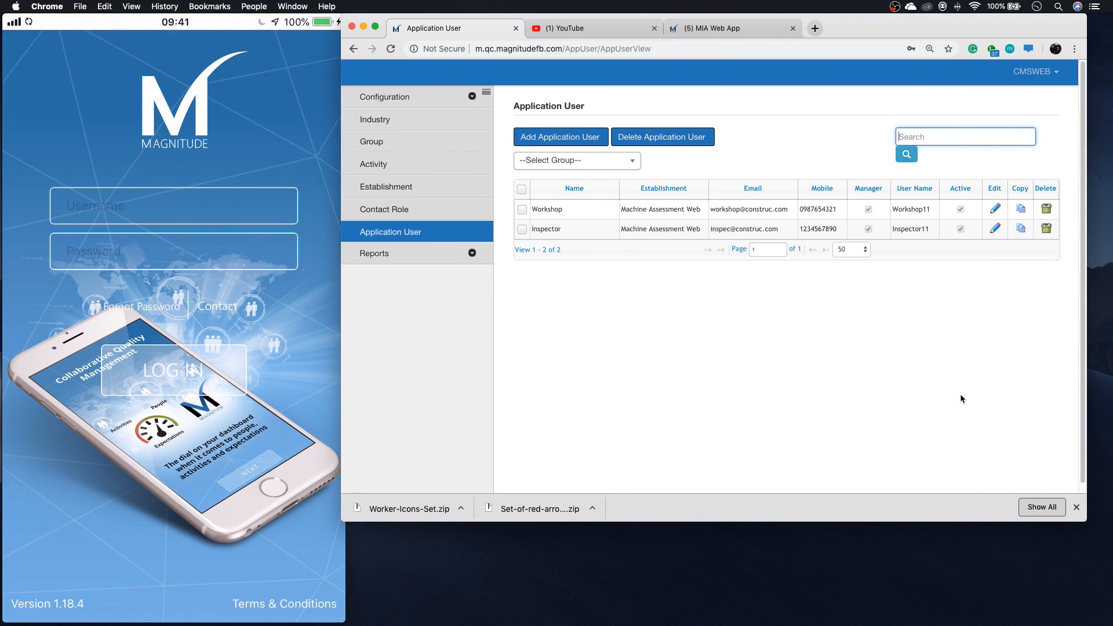
click(1076, 508)
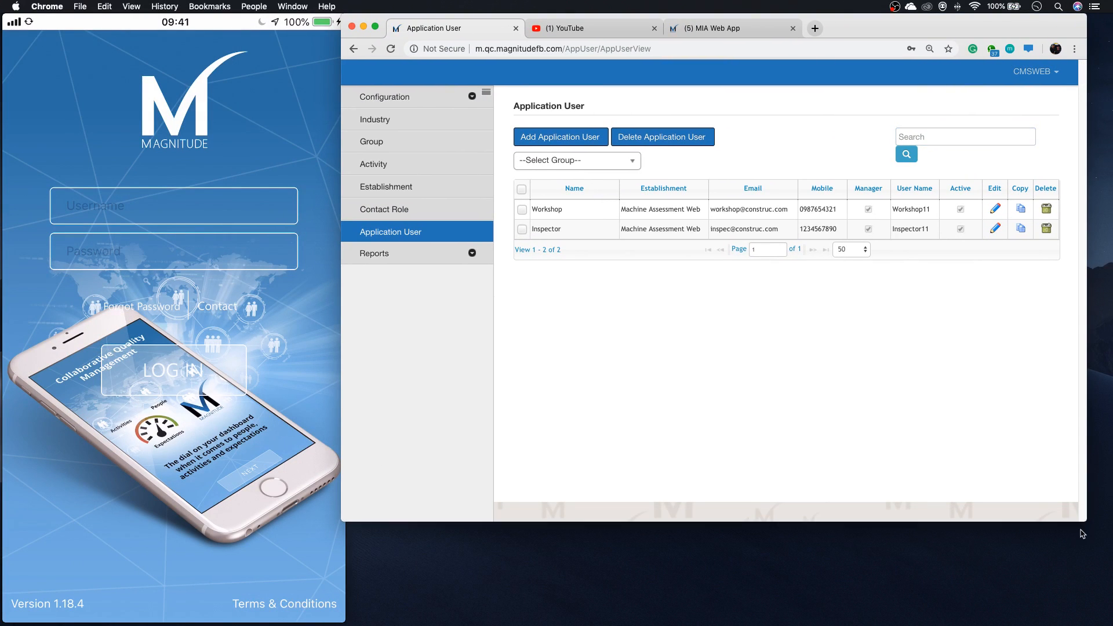
drag(1083, 522, 1104, 625)
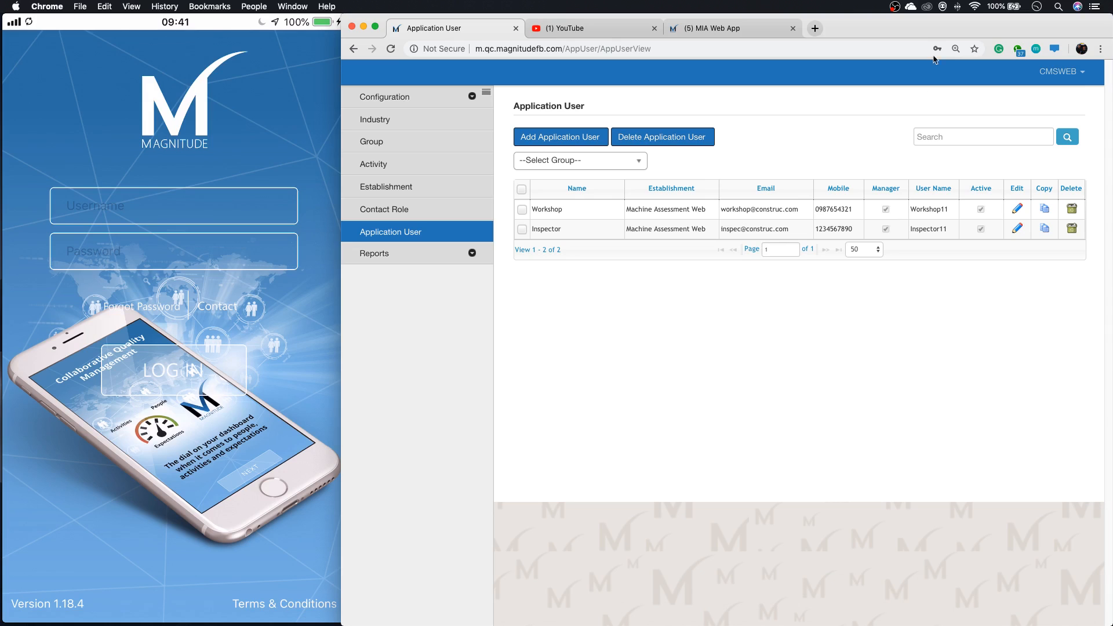
Log the current user out of the MIA Web App.
click(764, 26)
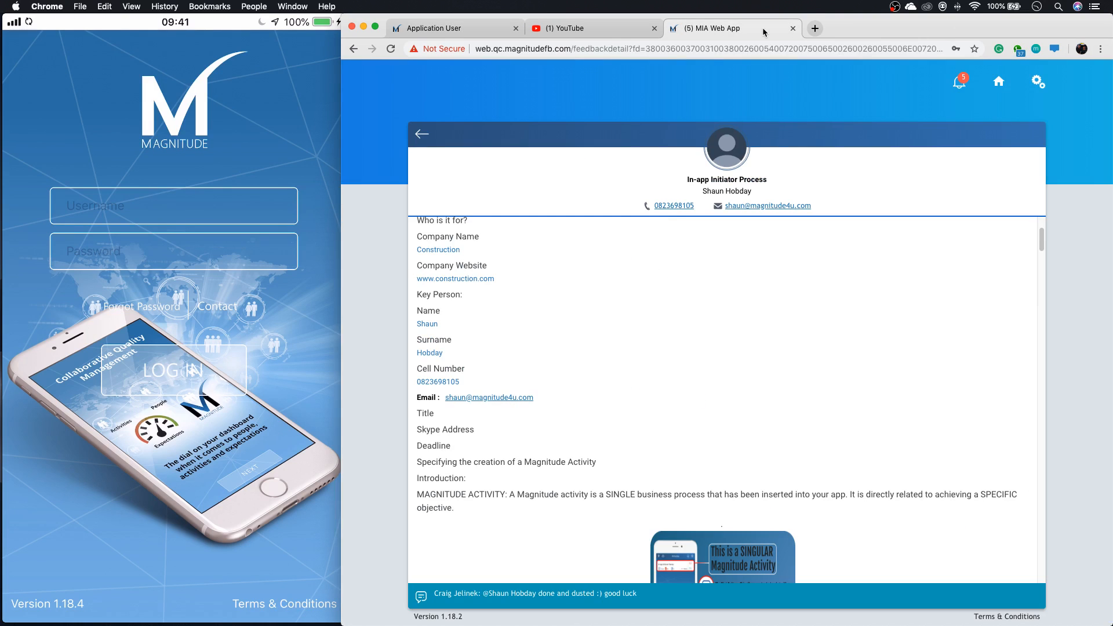
click(1038, 82)
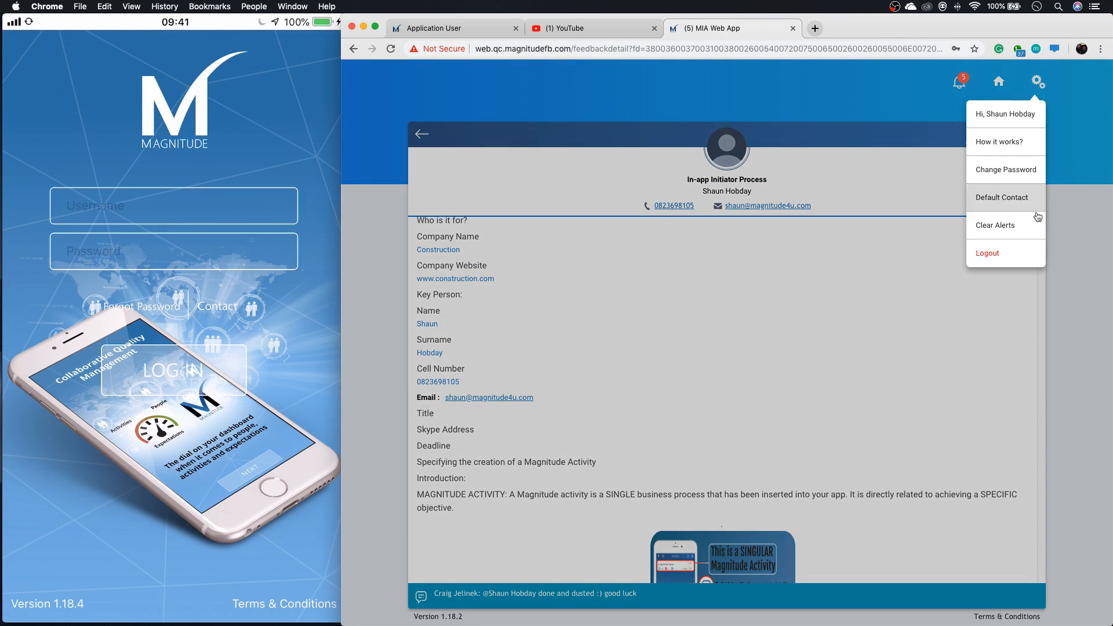
click(1024, 258)
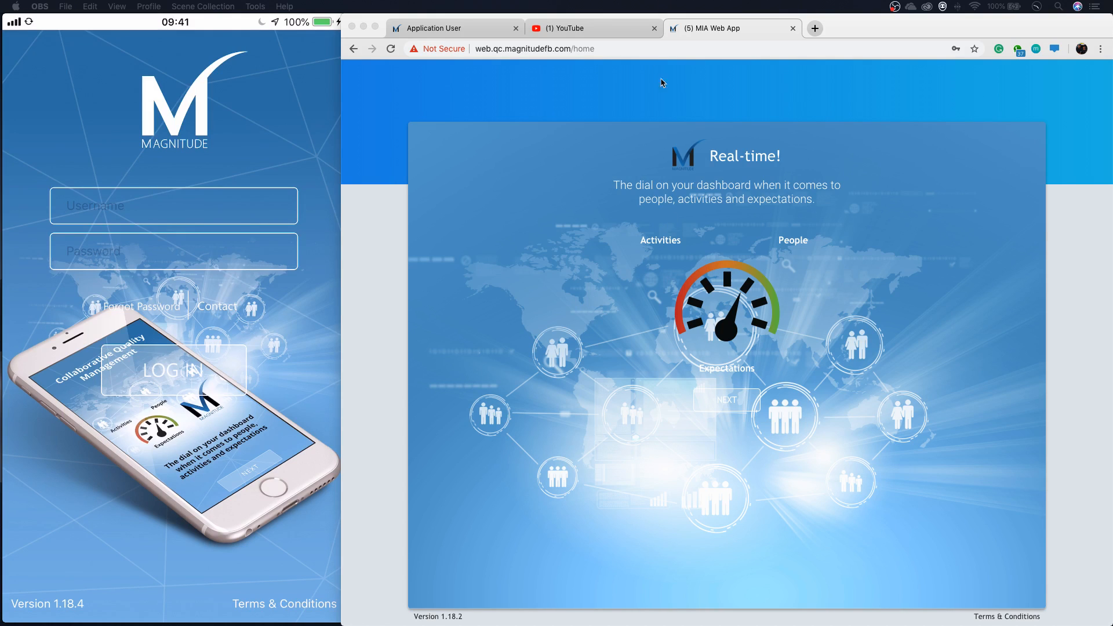
Log in to the MIA Web App with the username workshop11 and the account password.
click(719, 401)
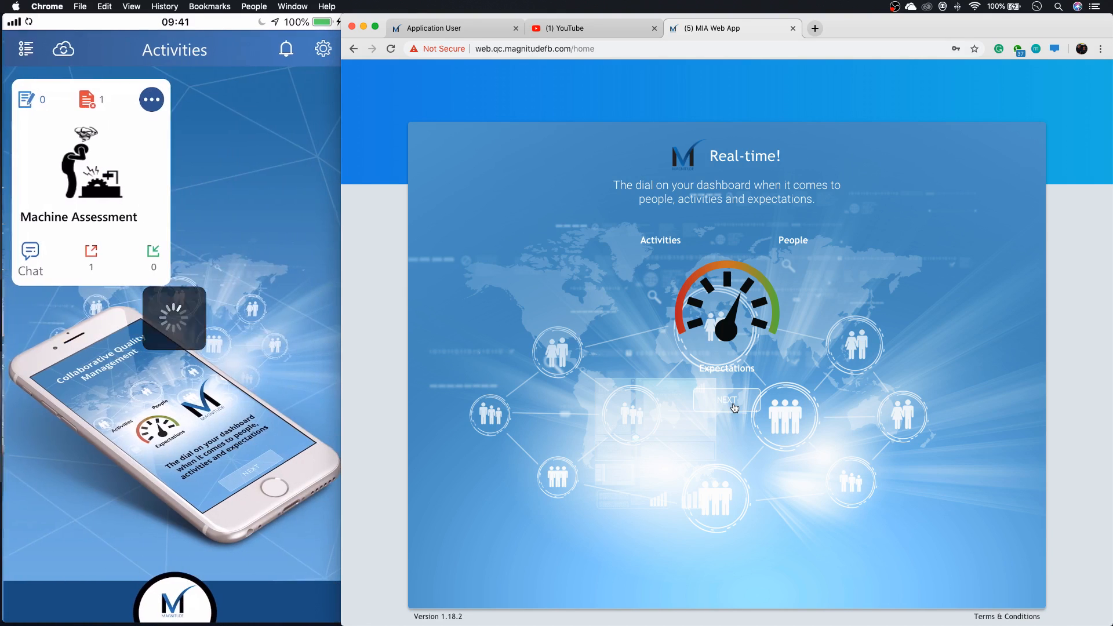
click(728, 400)
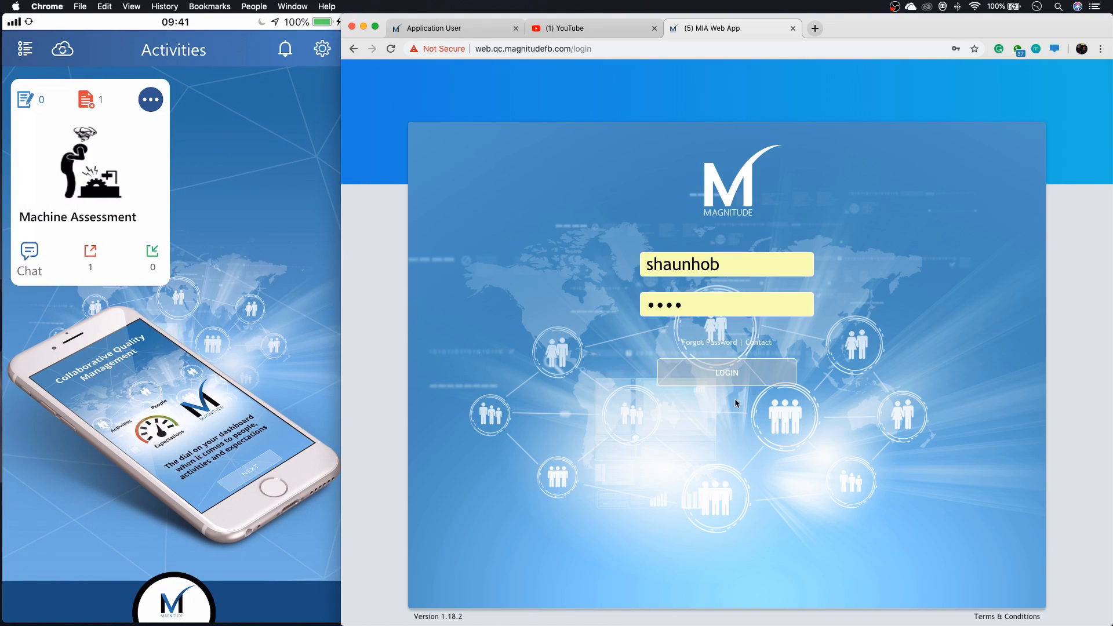
double_click(737, 264)
key(BackSpace)
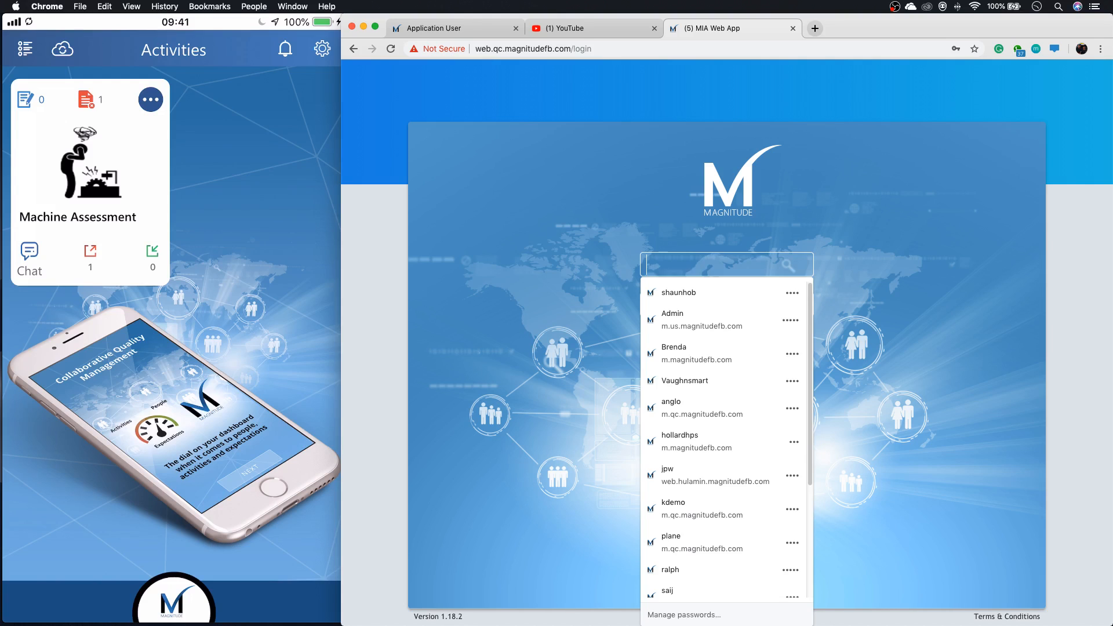
text(worksh)
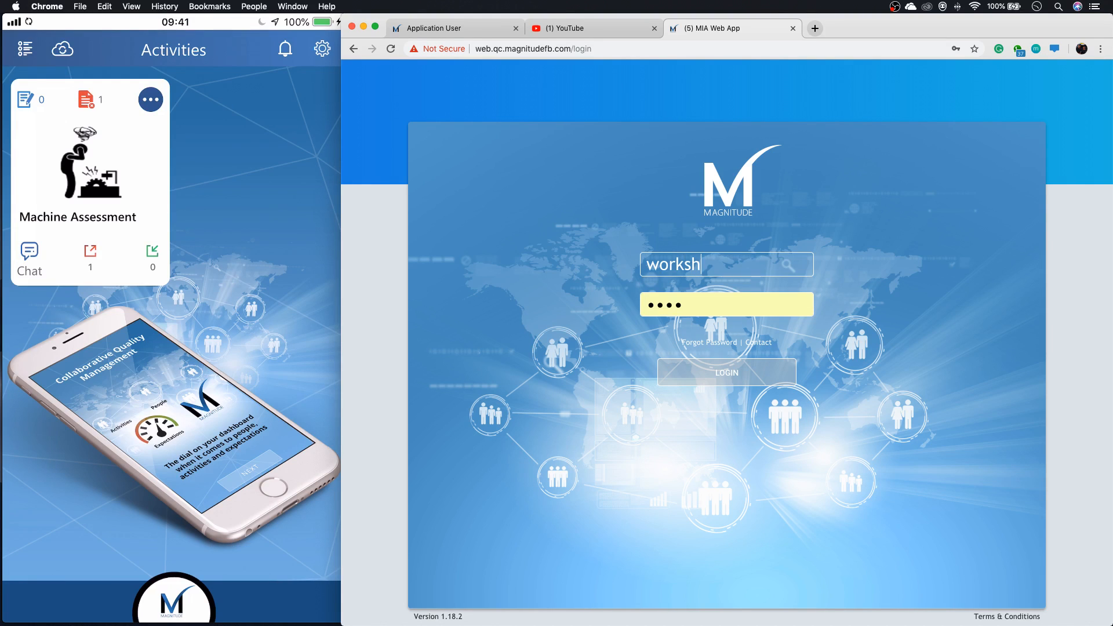
text(op11)
double_click(664, 303)
text(****)
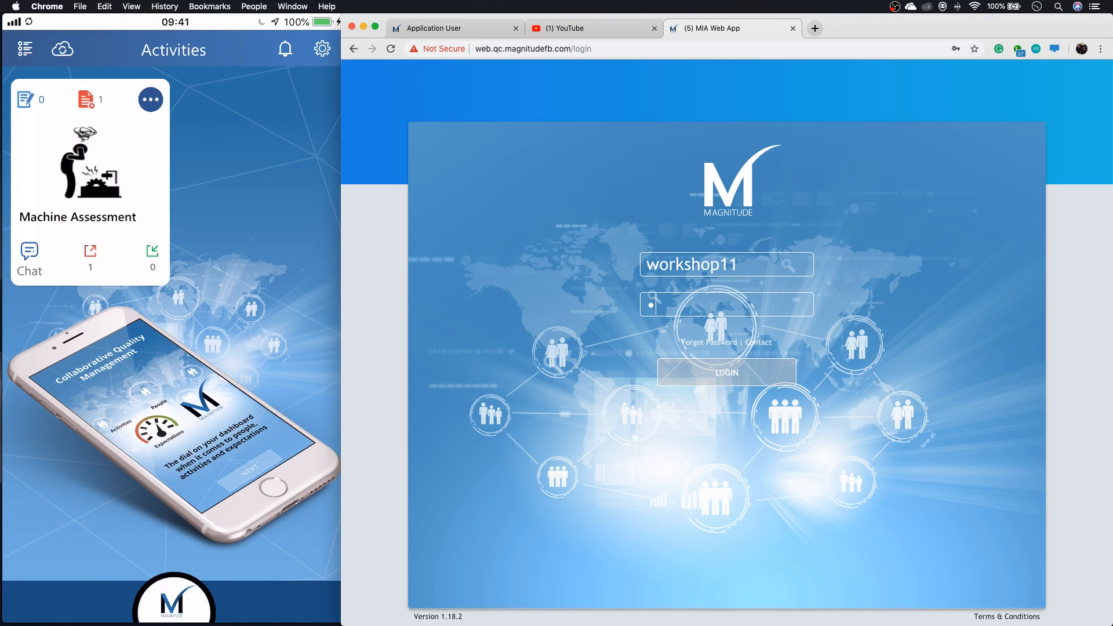
key(Return)
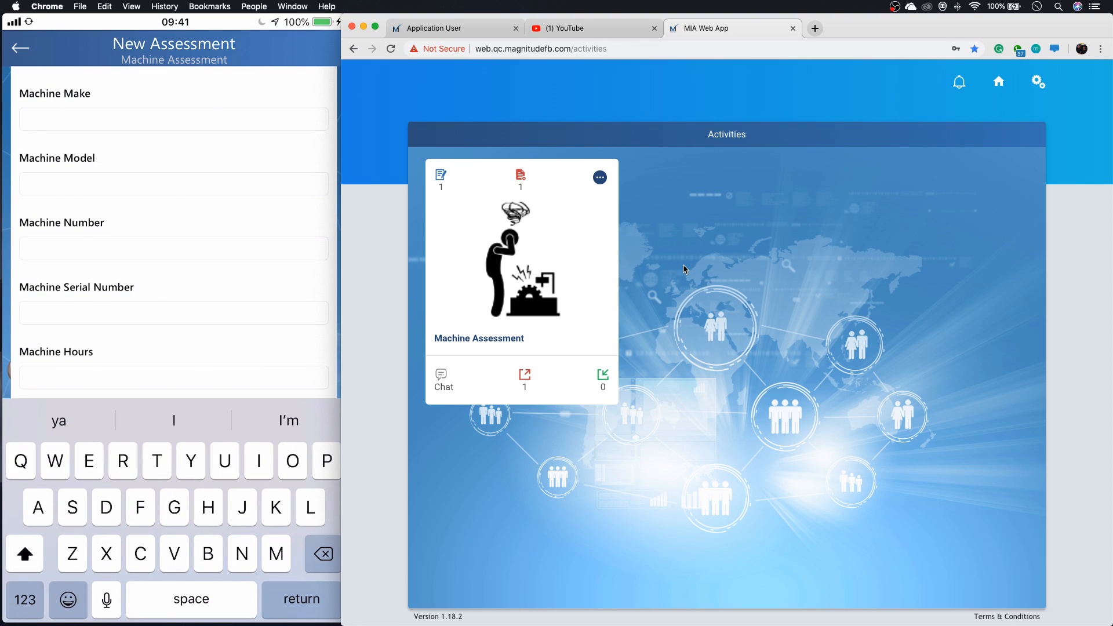
In the phone's New Assessment form, set Machine Make to Cat and Machine Model to Dozer.
text(Cat)
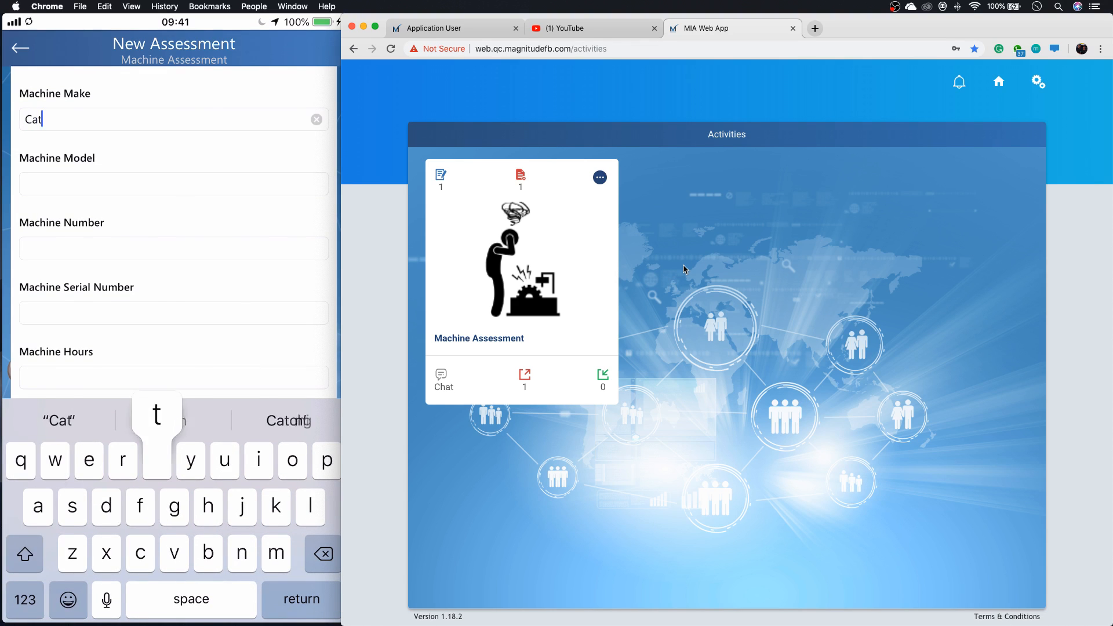
key(Return)
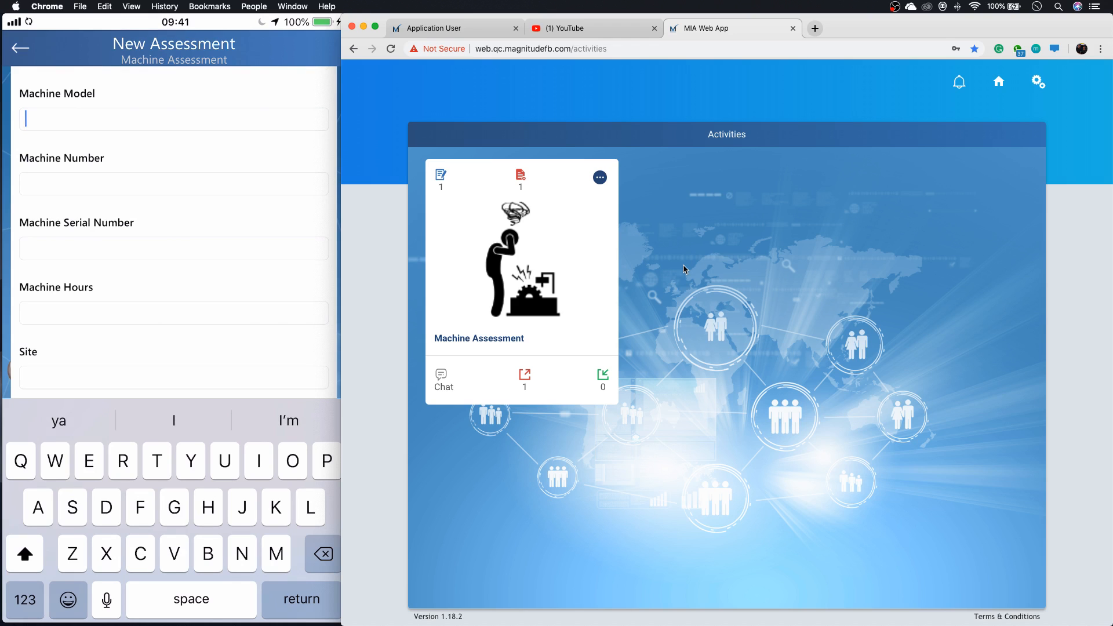
text(Dozer)
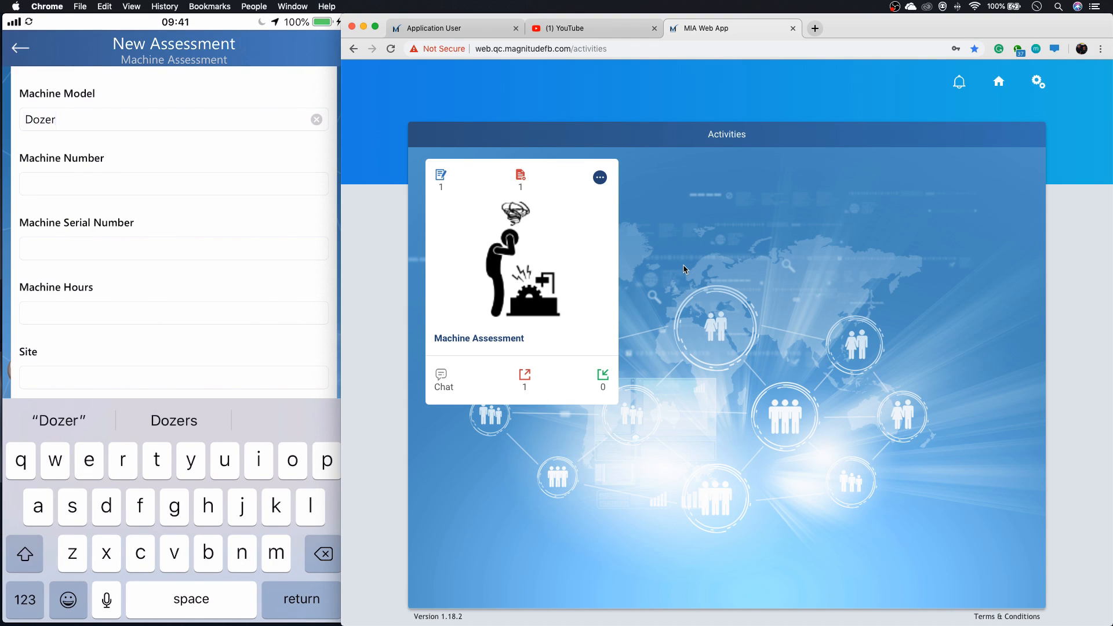
key(Return)
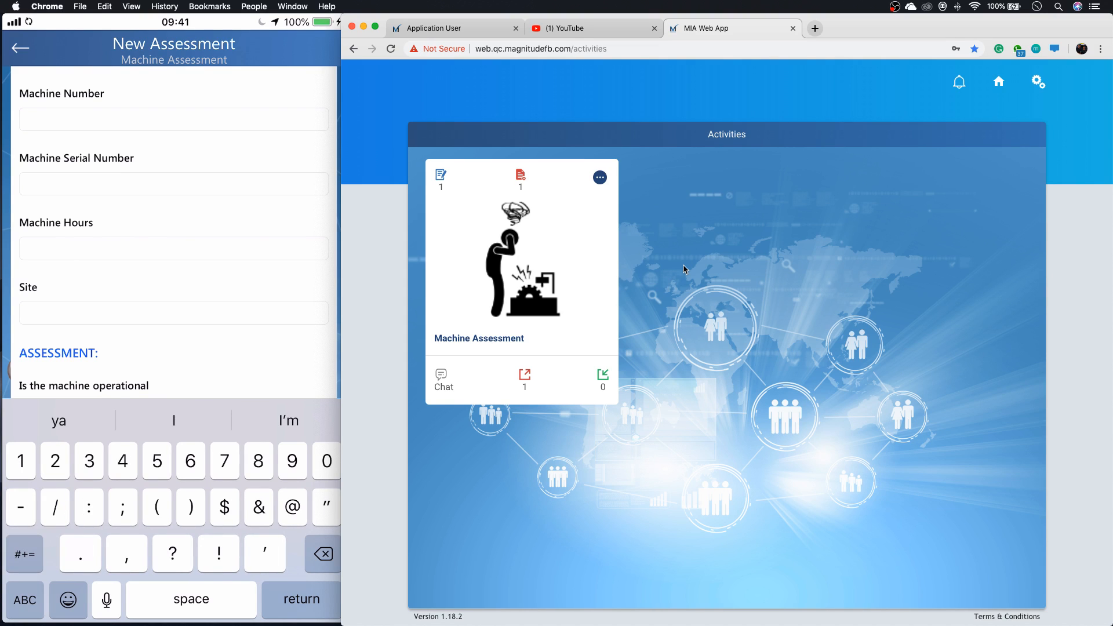
Enter 31259 as the Machine Number and T245910 as the Machine Serial Number in the phone form.
text(31259)
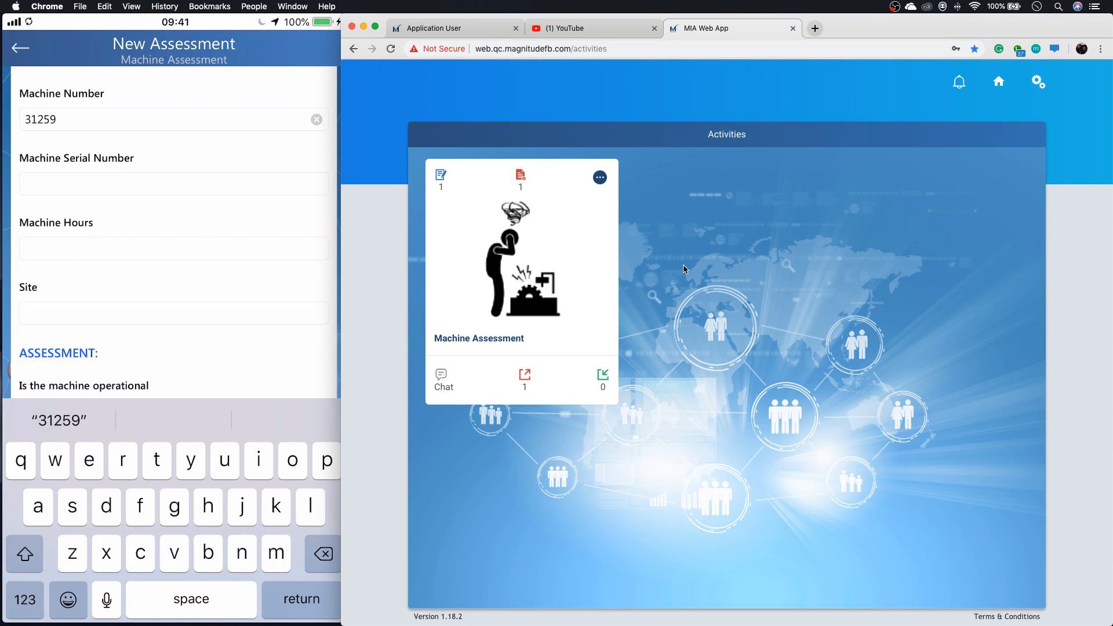
key(Return)
text(T)
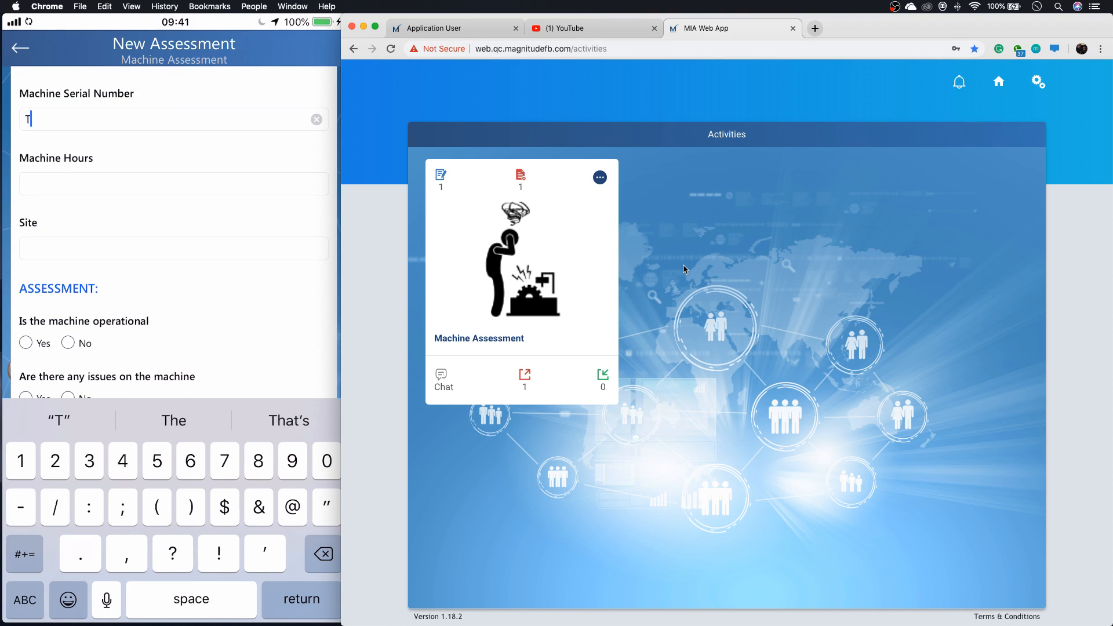
text(245910)
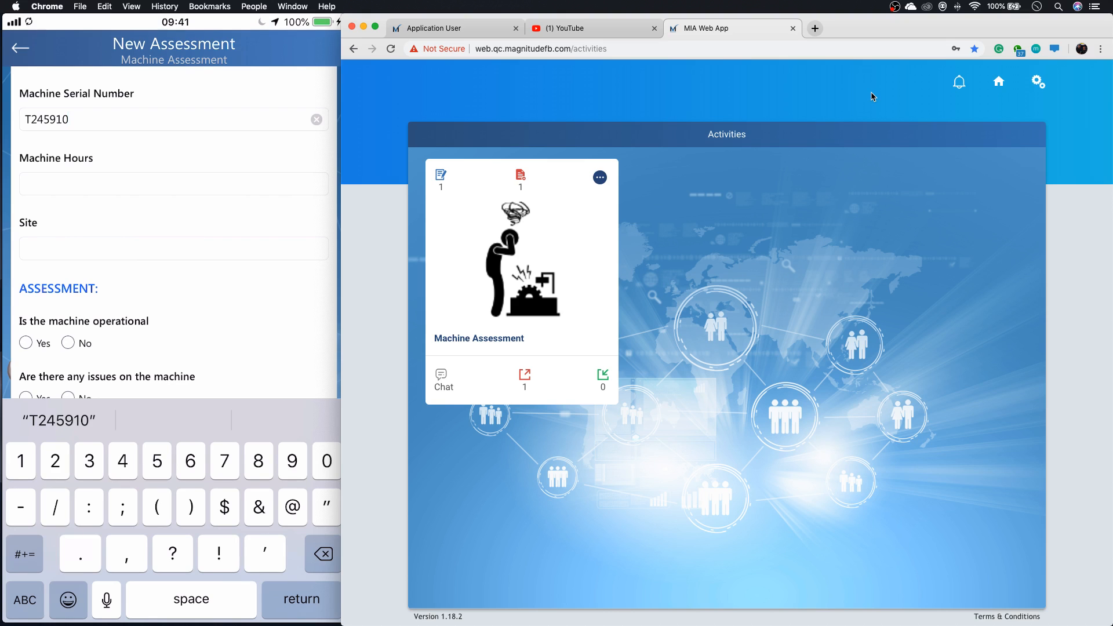
key(Return)
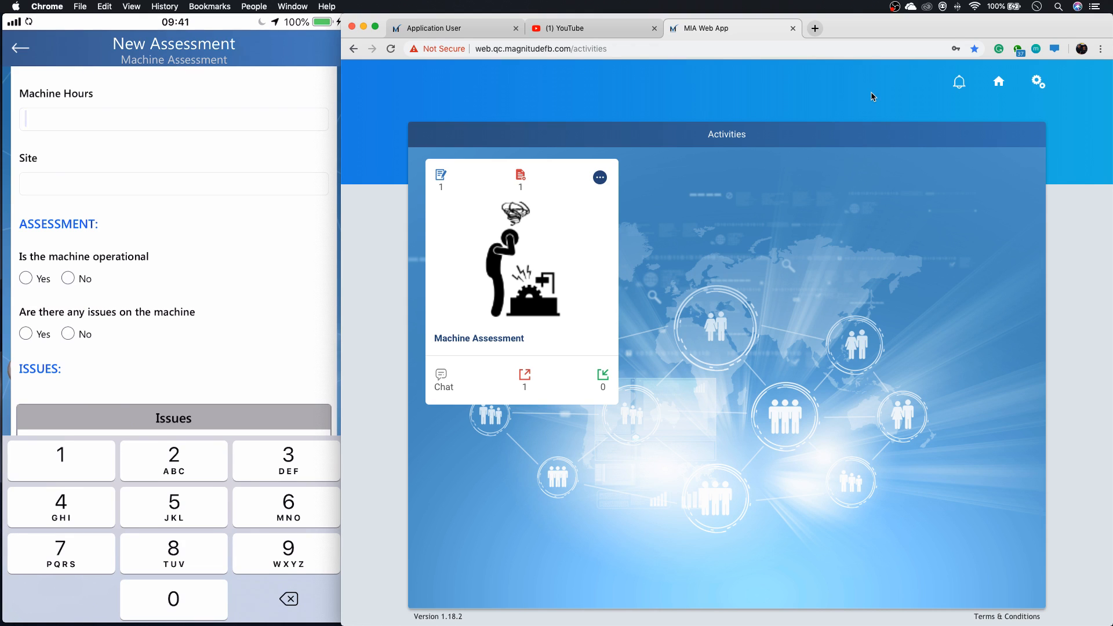
Set Machine Hours to 13 and Site to Sandton in the phone form.
text(13)
click(174, 184)
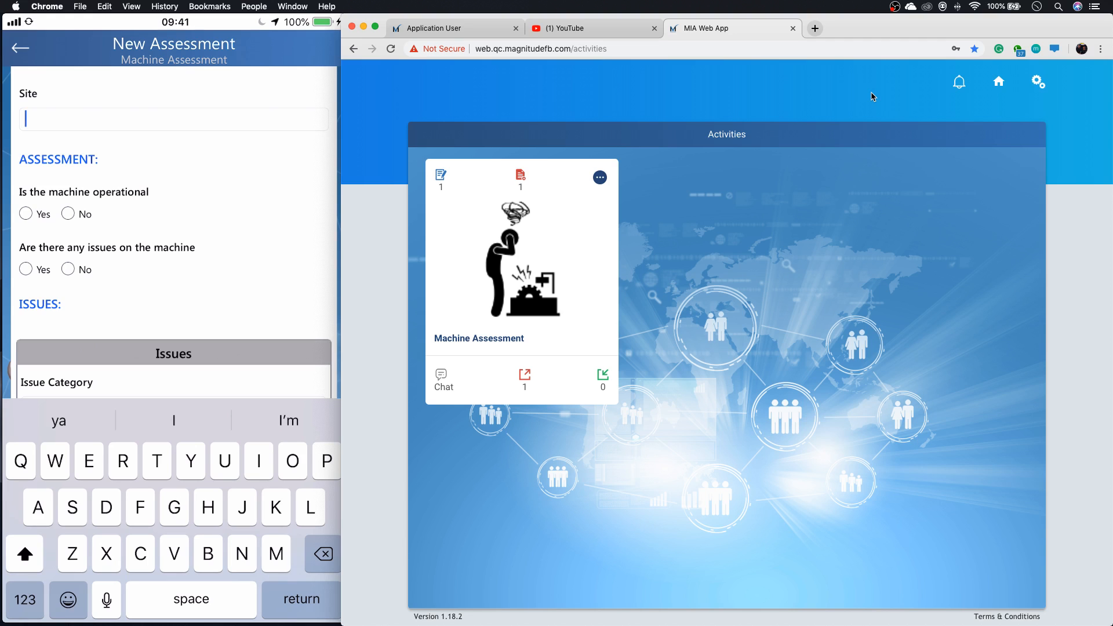
text(Sandton)
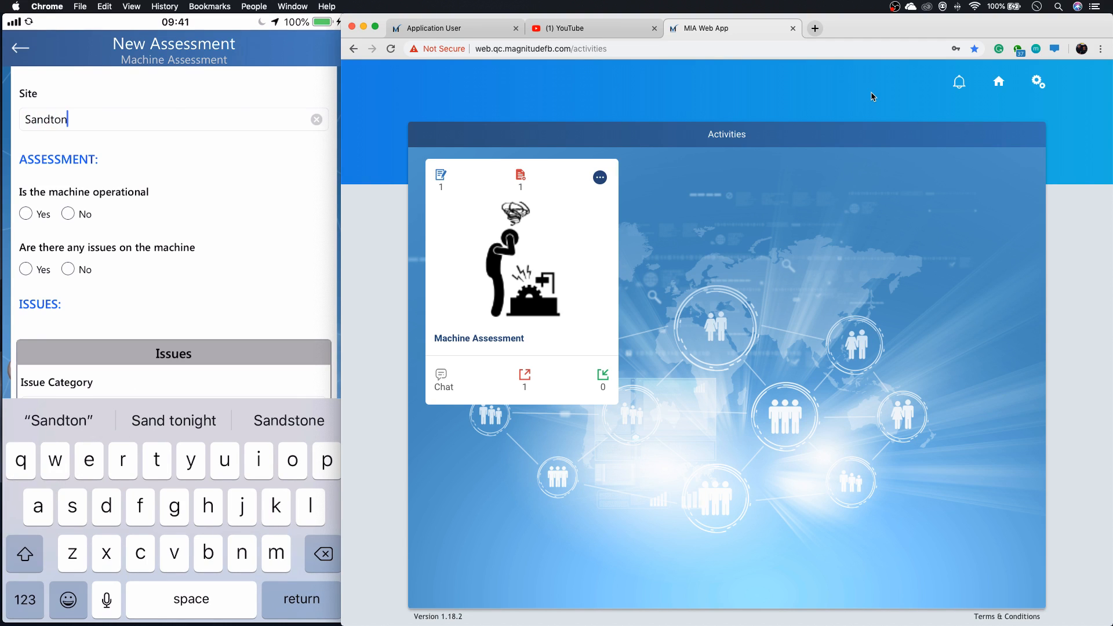
Answer Yes to both assessment questions: whether the machine is operational and whether there are any issues on it.
scroll(173, 232, down, 1)
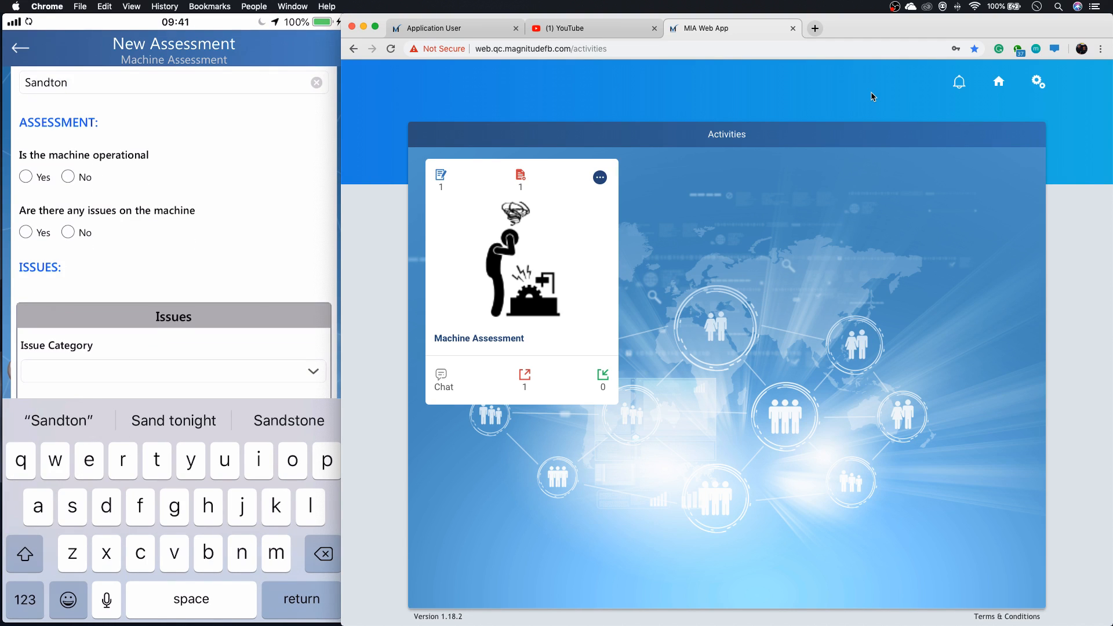
scroll(174, 232, up, 1)
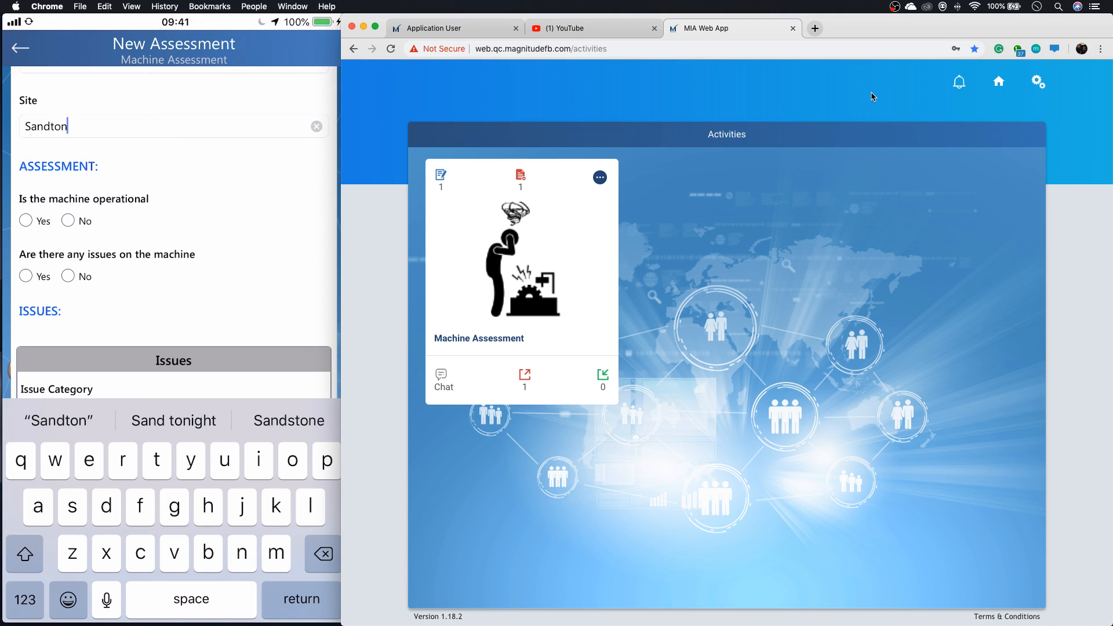
click(25, 221)
scroll(174, 232, down, 1)
click(25, 240)
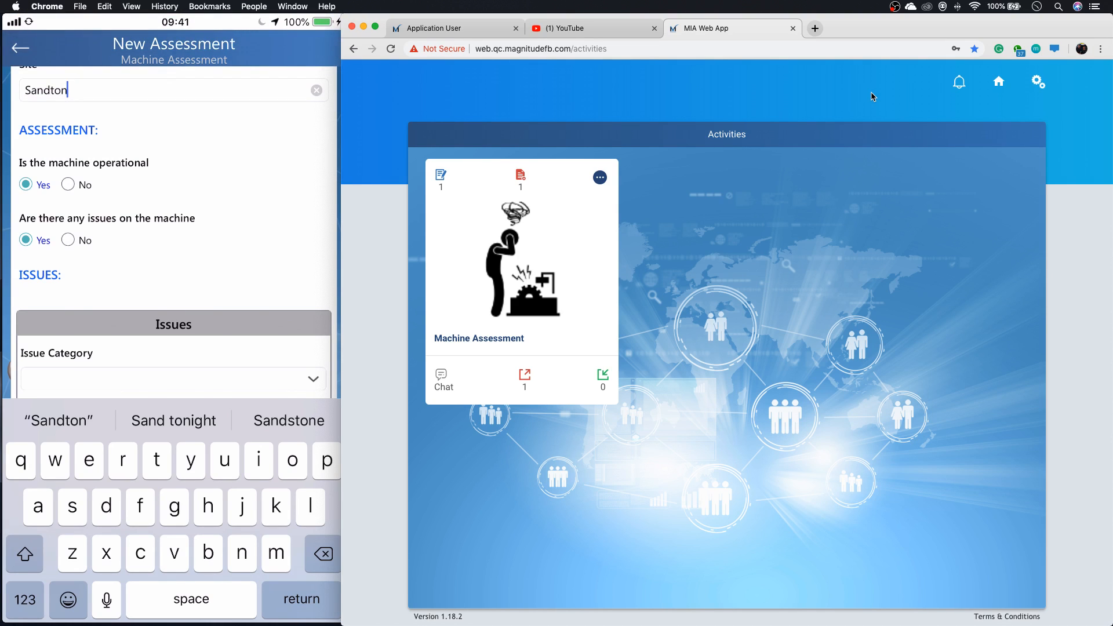
scroll(174, 232, down, 3)
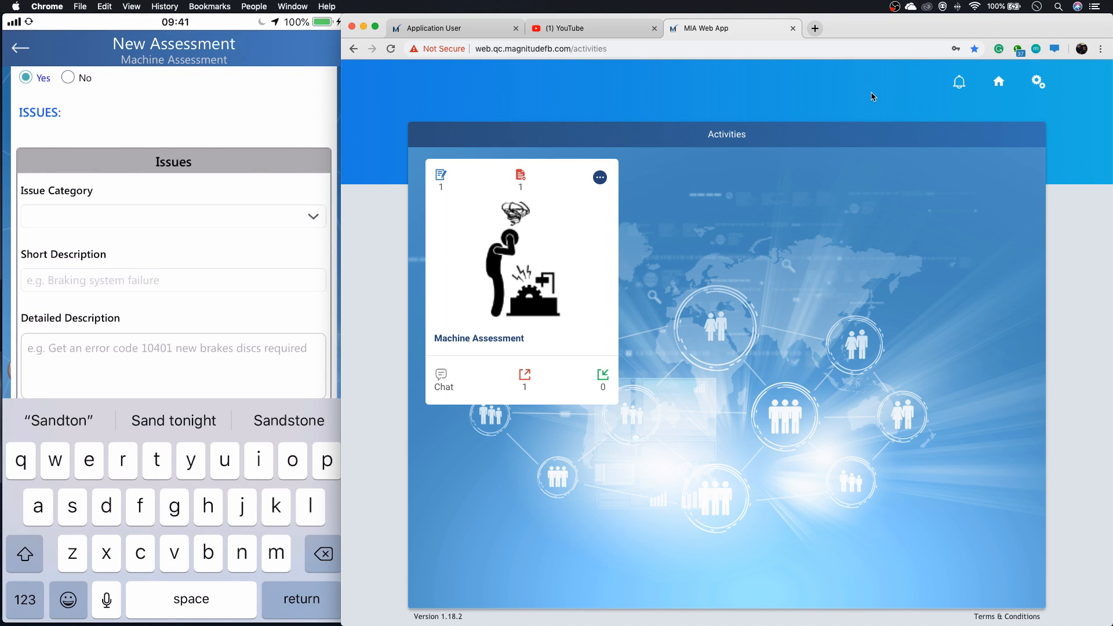
scroll(174, 232, down, 2)
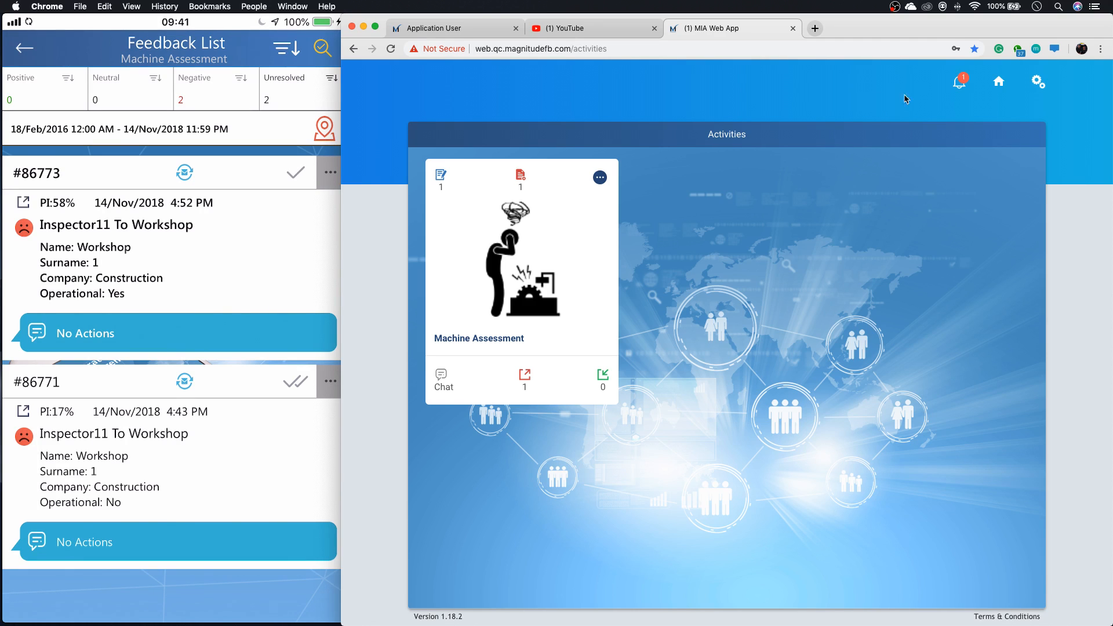
Open the web app notification about the new Machine Assessment that Inspector11 captured for a Cat.
click(960, 84)
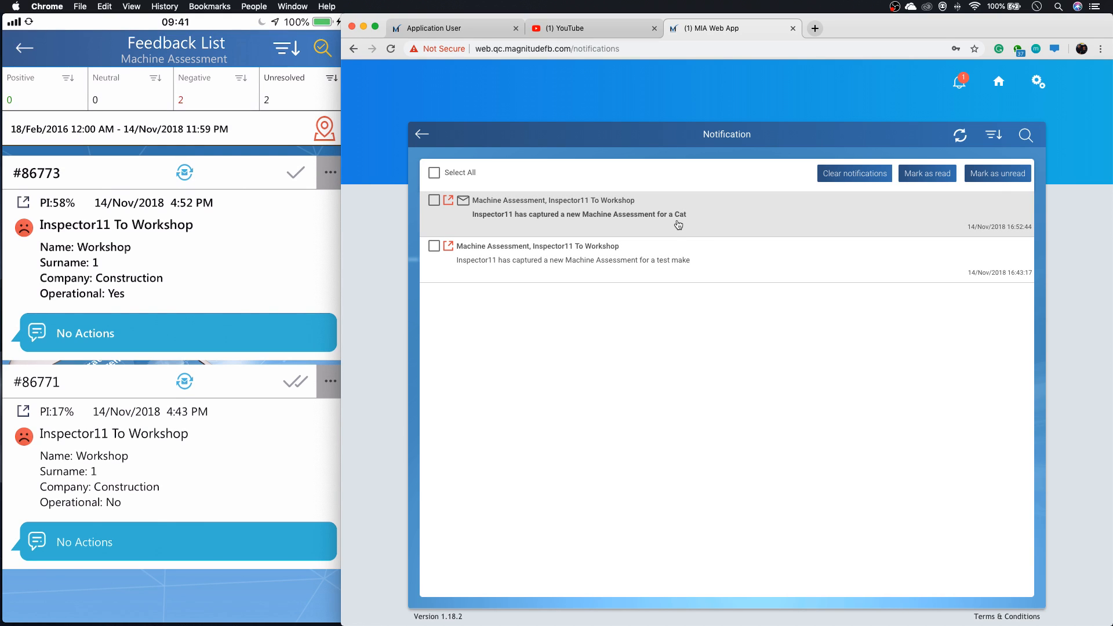
click(587, 230)
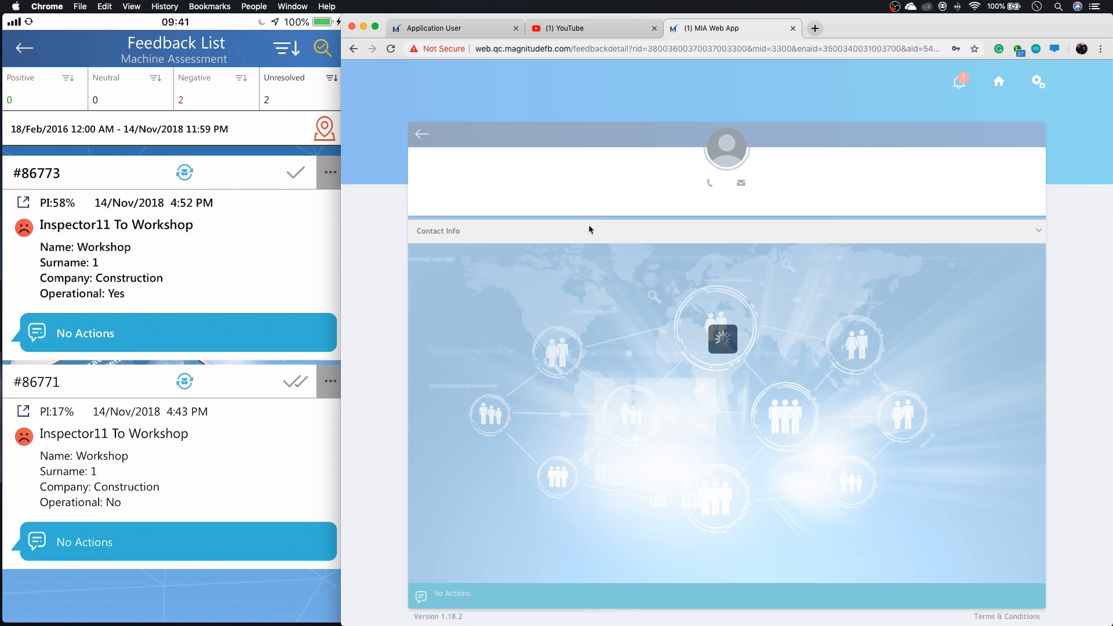
Review the captured Machine Assessment's machine details, assessment answers and reported issues in the web app.
scroll(580, 266, down, 1)
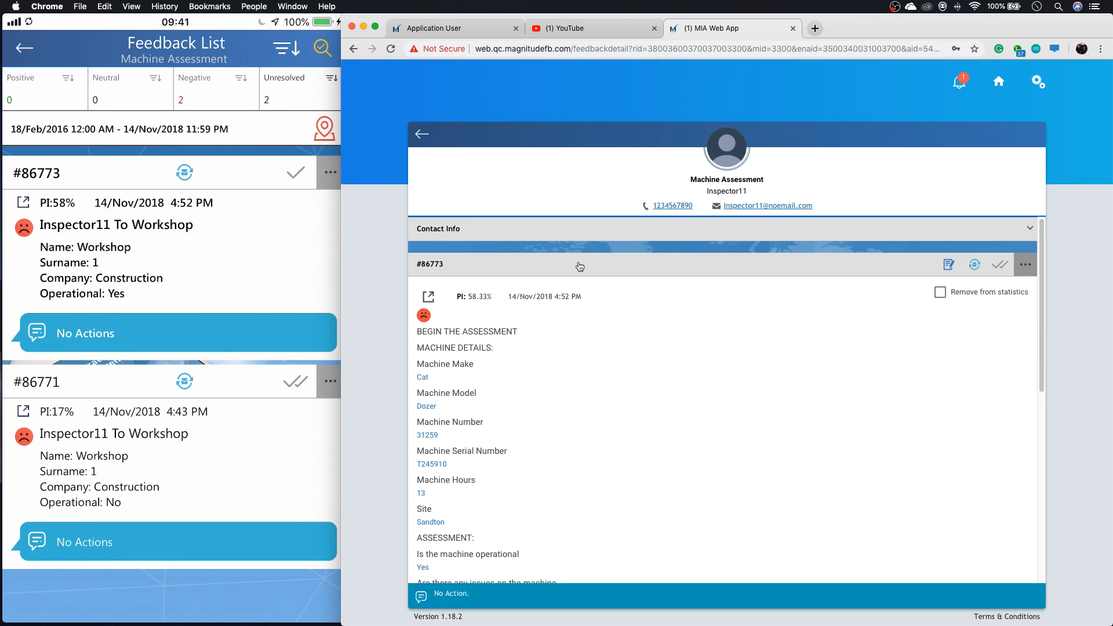
scroll(580, 266, down, 2)
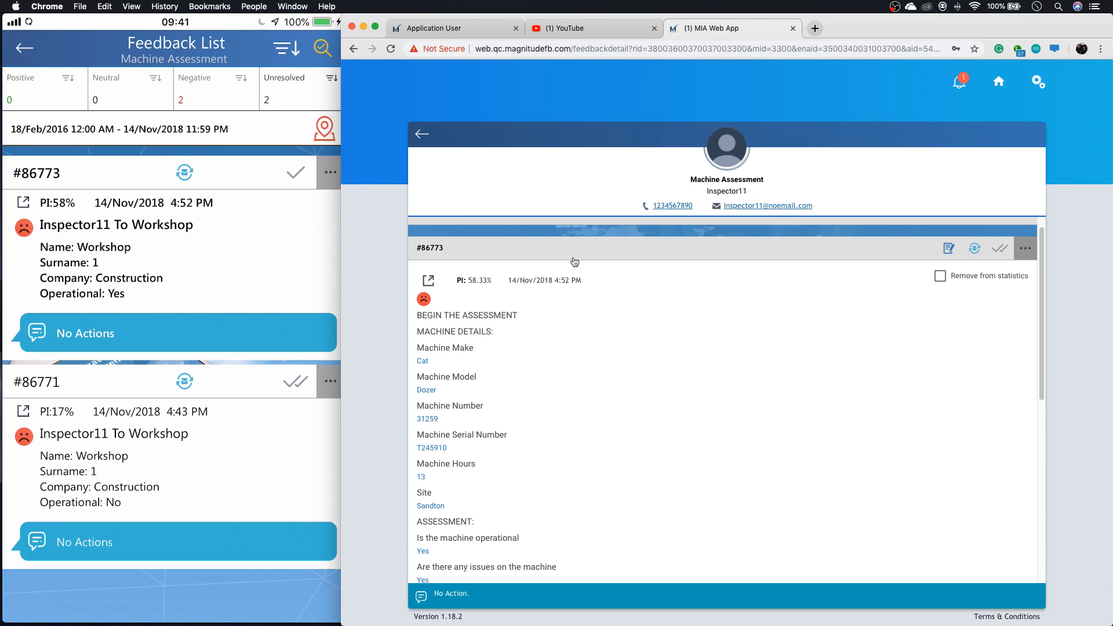
scroll(574, 261, down, 3)
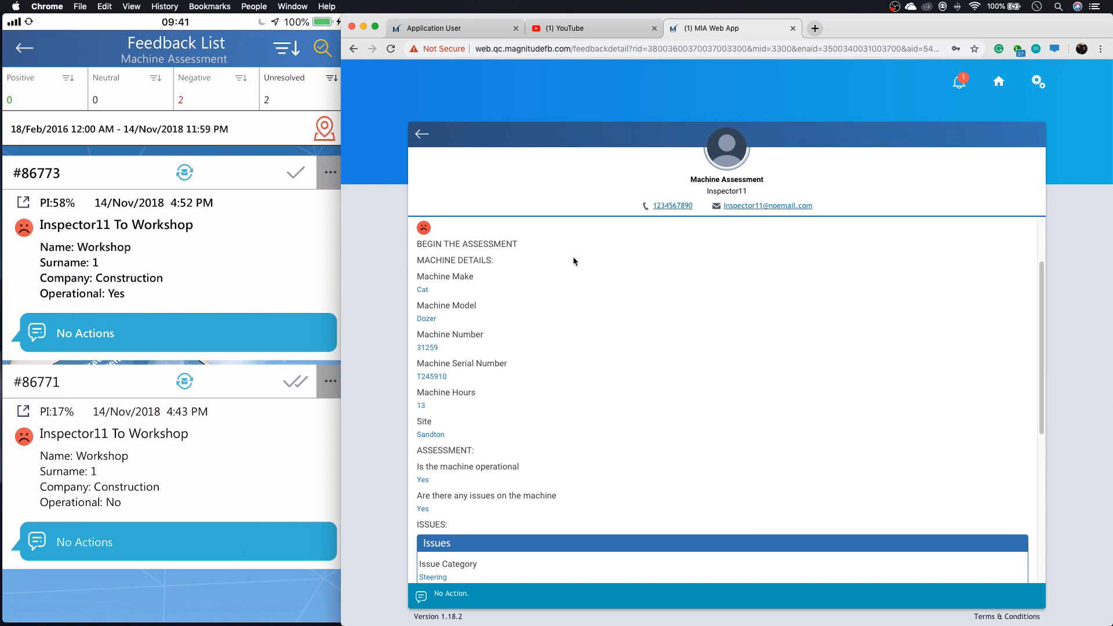
scroll(573, 257, down, 3)
scroll(568, 260, down, 3)
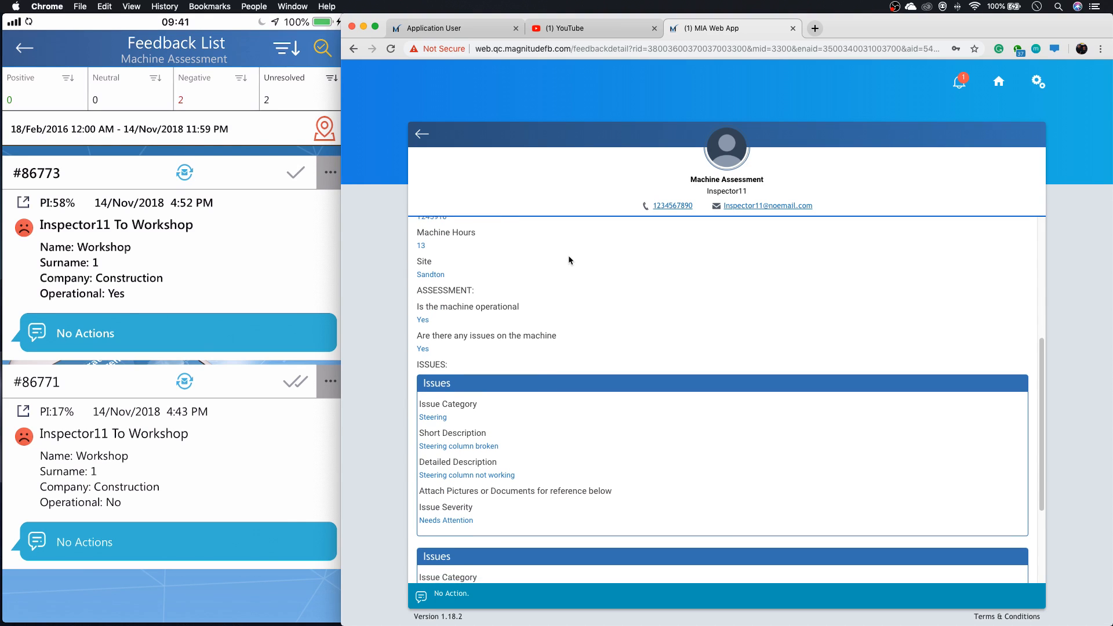
scroll(569, 260, down, 1)
scroll(568, 261, down, 1)
scroll(568, 261, down, 2)
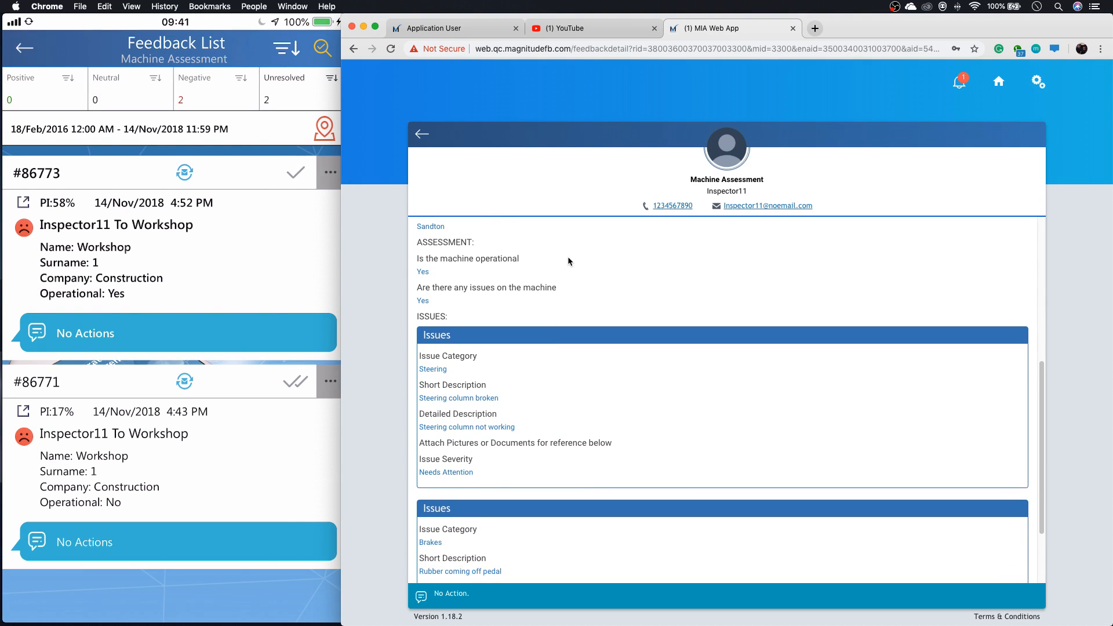
scroll(569, 261, down, 2)
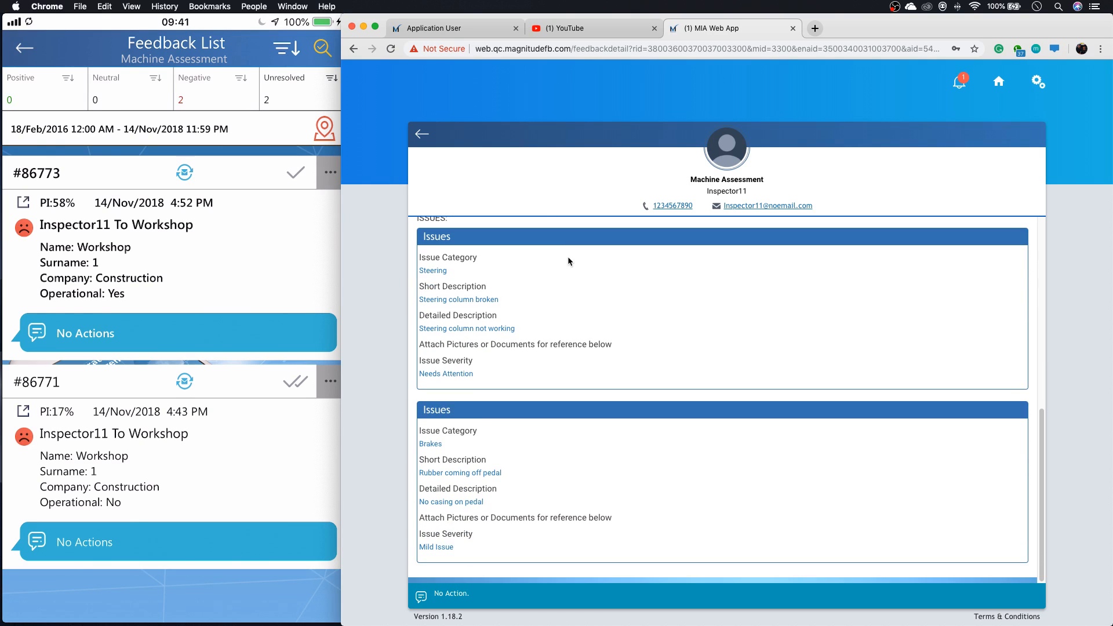
Send a note mentioning Inspector11 in the assessment's action chat, using the Work Started resolution template.
click(519, 603)
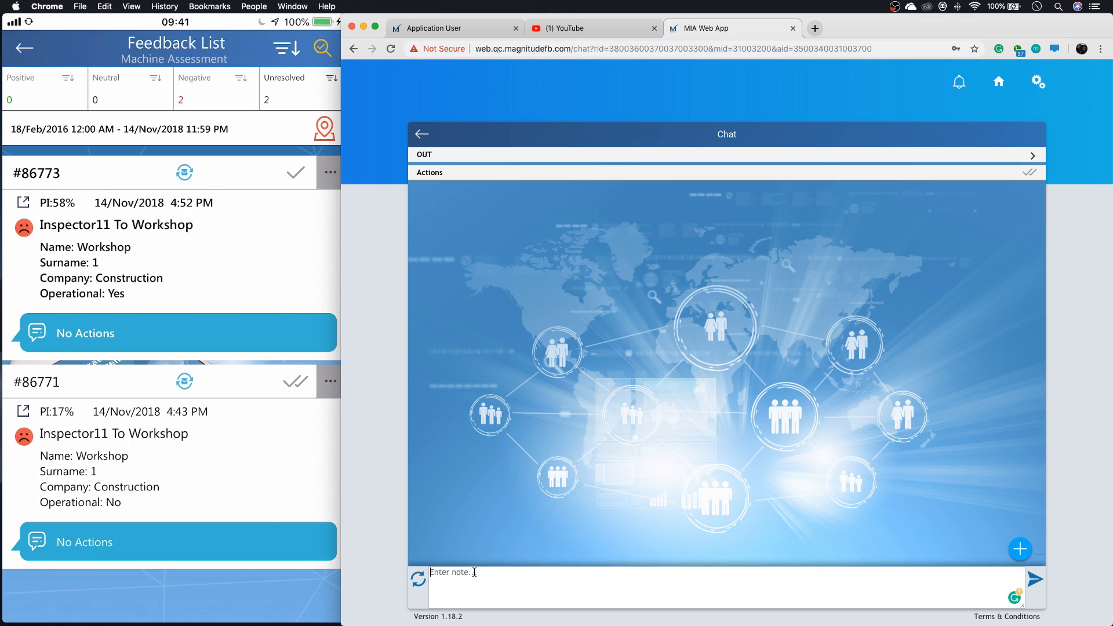
text(@)
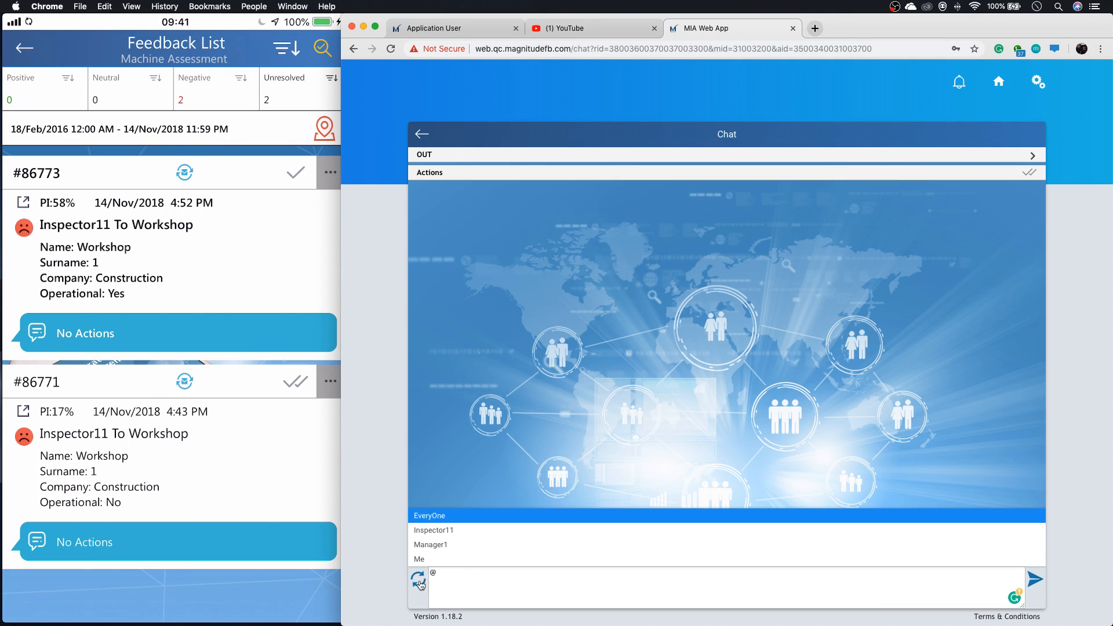
click(453, 531)
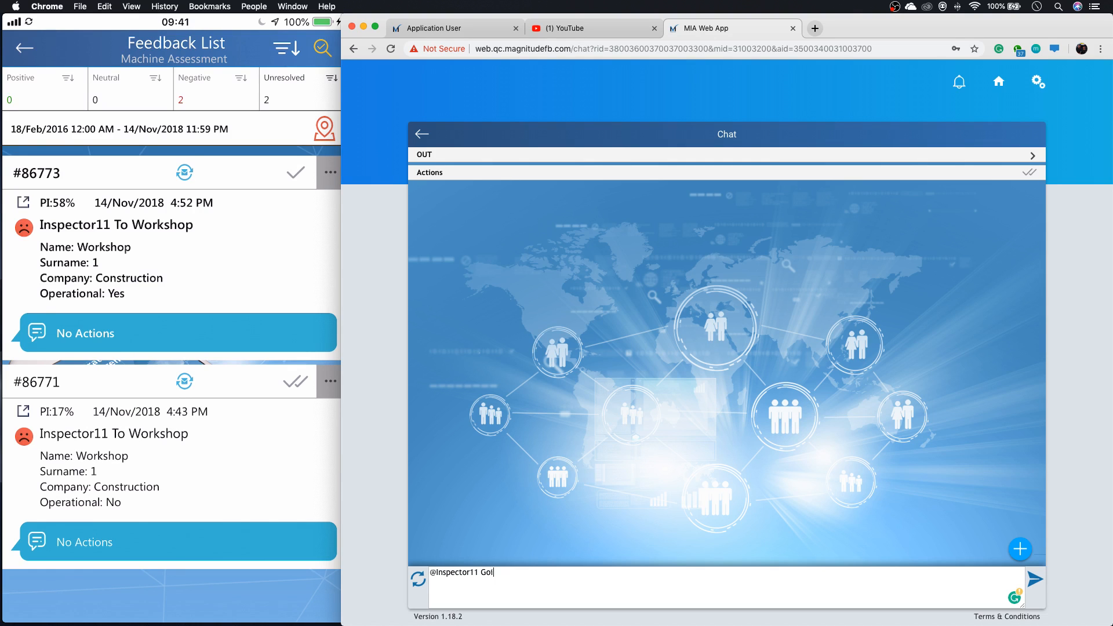
key(BackSpace)
key(BackSpace)
click(1026, 551)
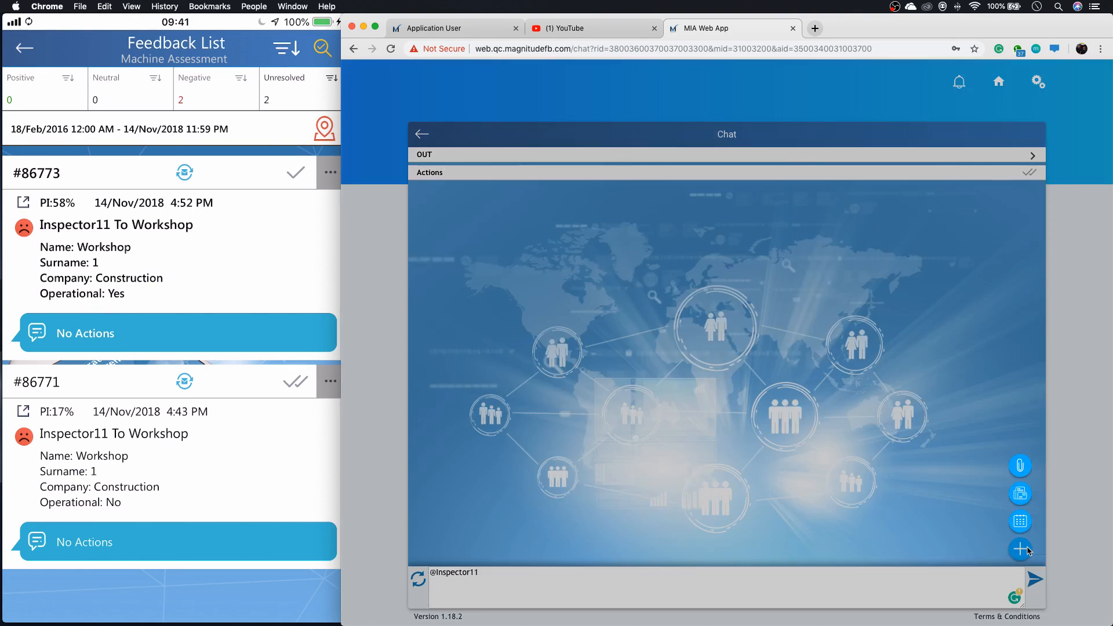
click(1027, 496)
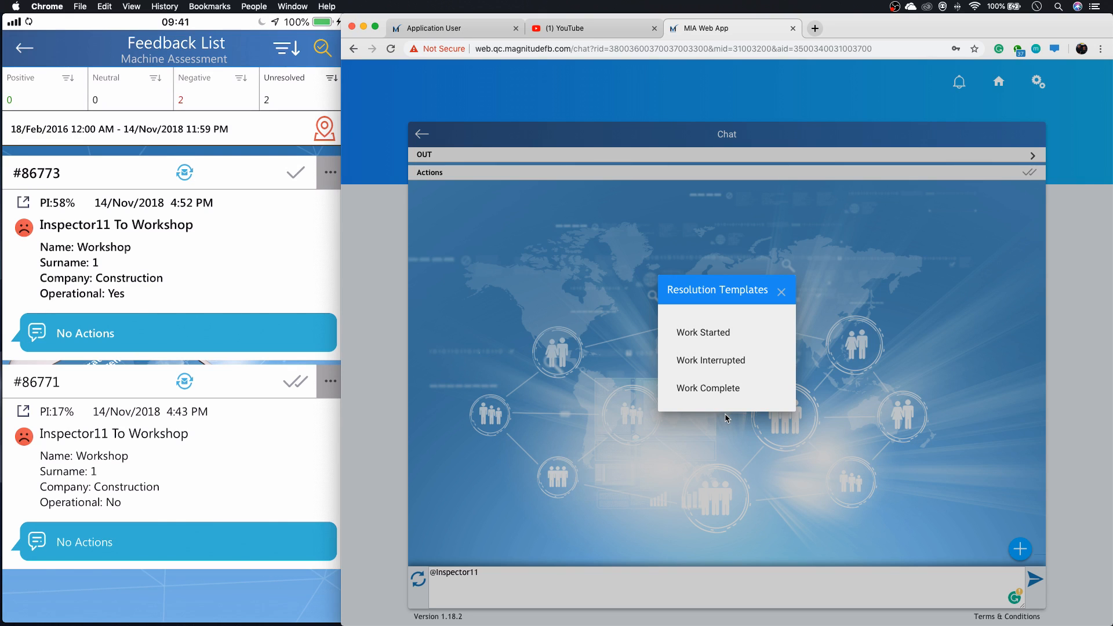
click(738, 334)
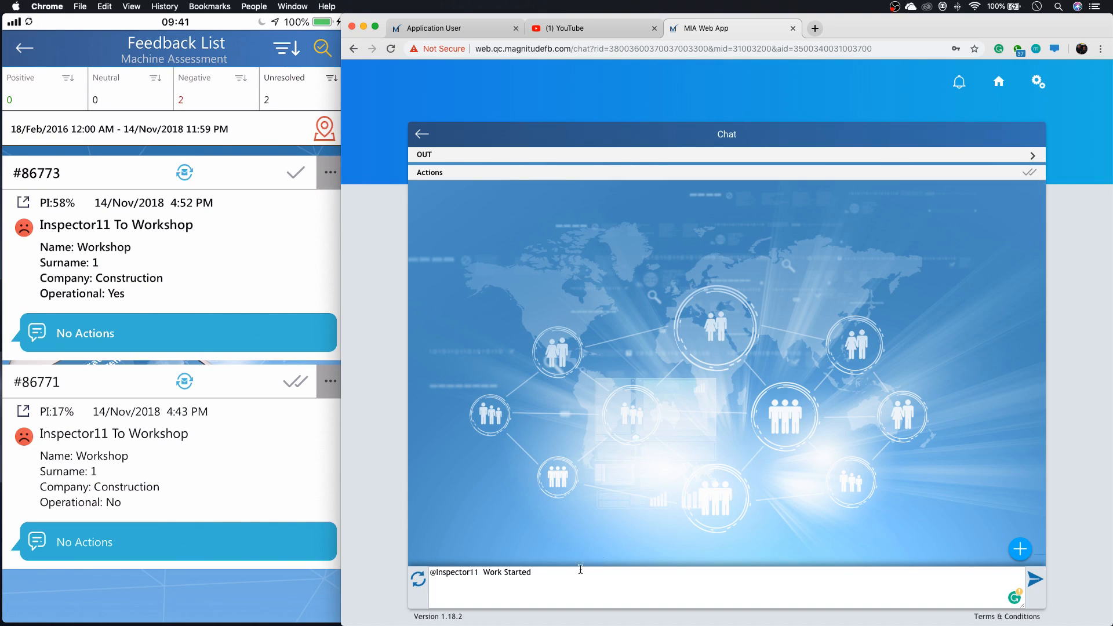
click(1036, 581)
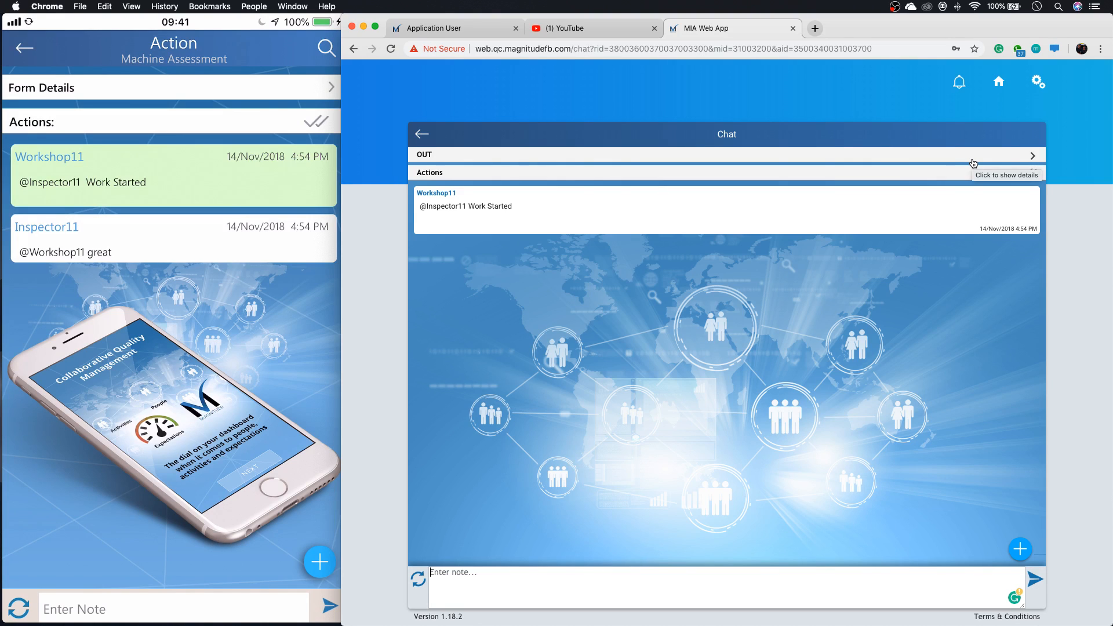
Check the web app's notifications, and open Inspector11's reply through the Machine Assessment activity's chat notifications.
click(999, 84)
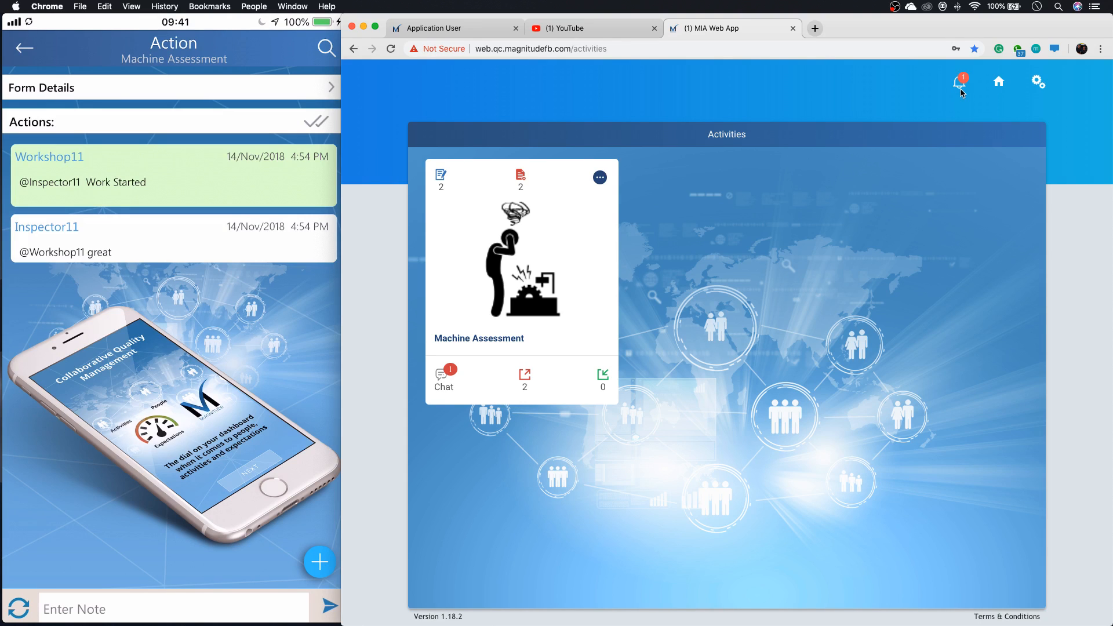
click(961, 87)
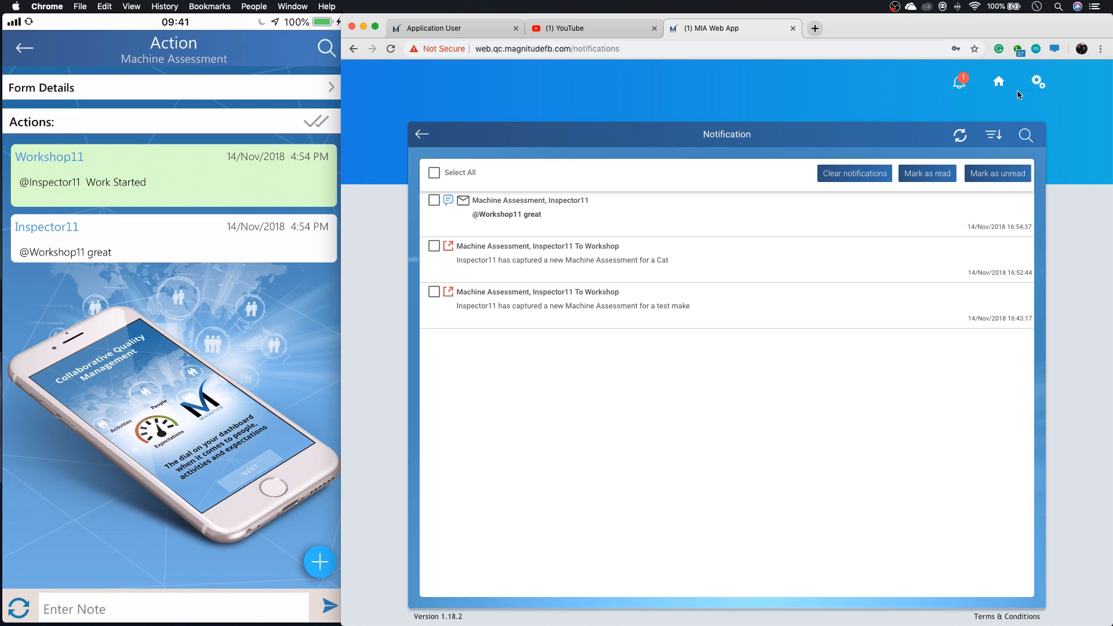
click(1001, 84)
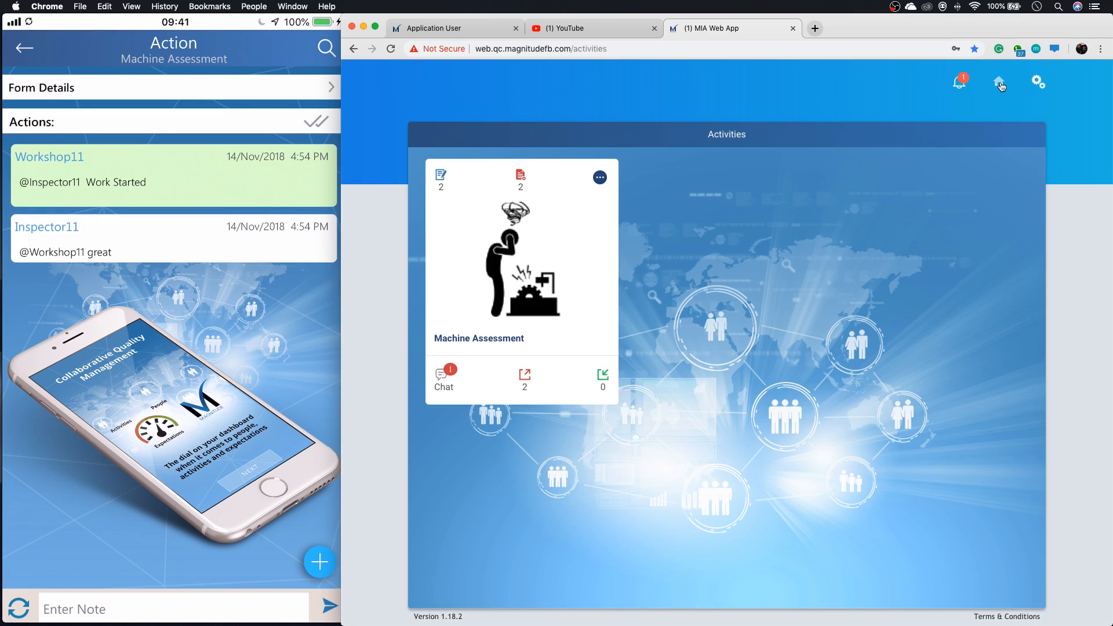
click(447, 386)
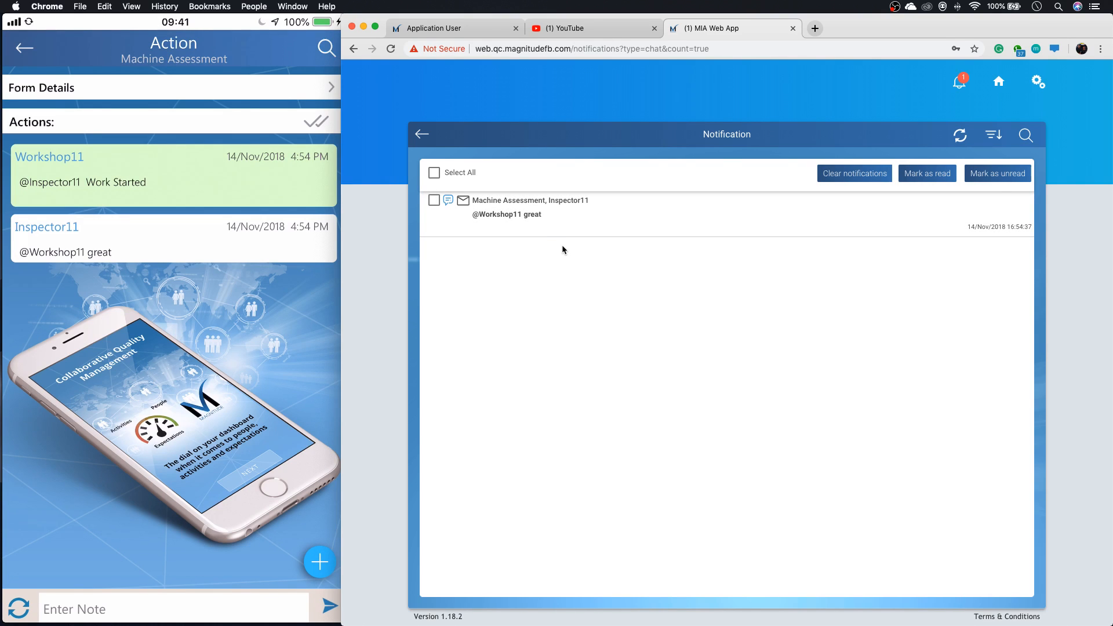
click(559, 219)
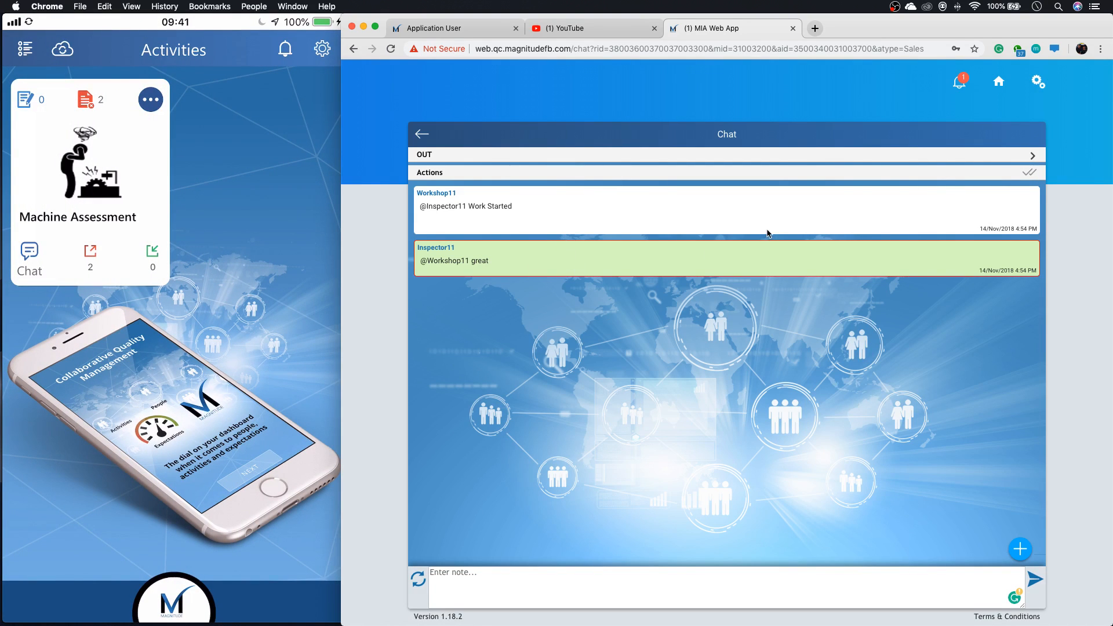
Expand the assessment's form details within the chat, review the machine details and issues, and collapse them again.
click(1034, 157)
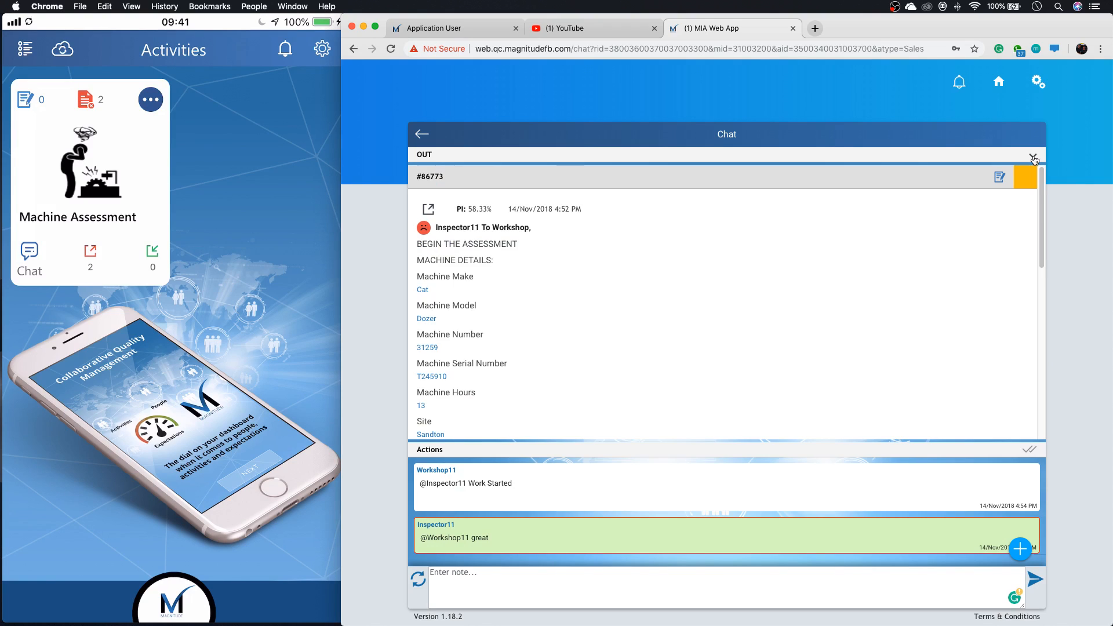
scroll(934, 237, down, 2)
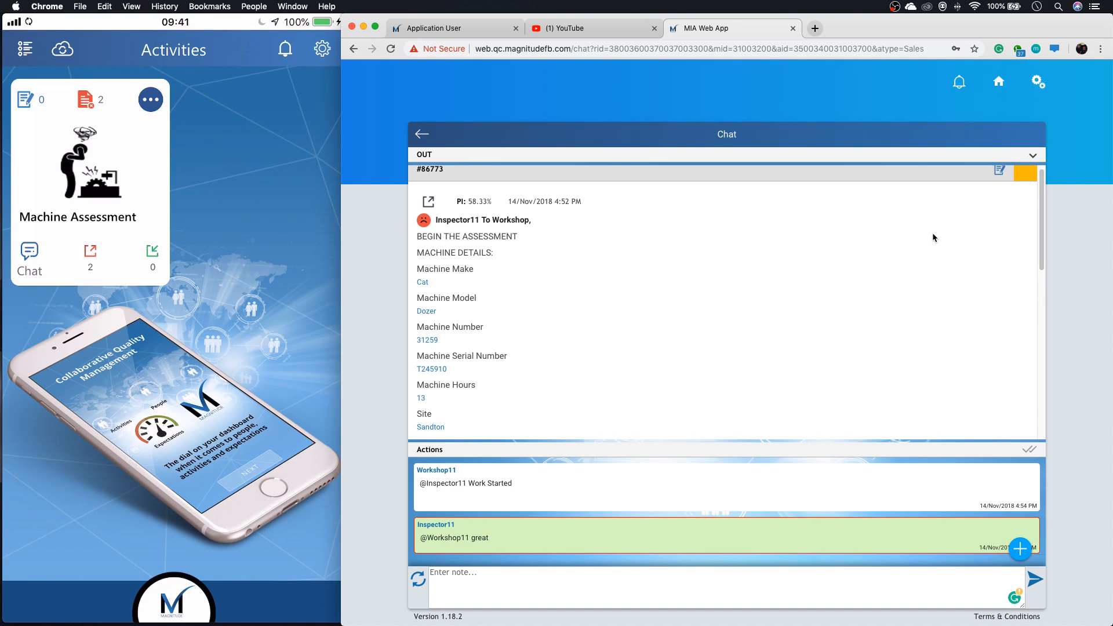
scroll(933, 237, down, 3)
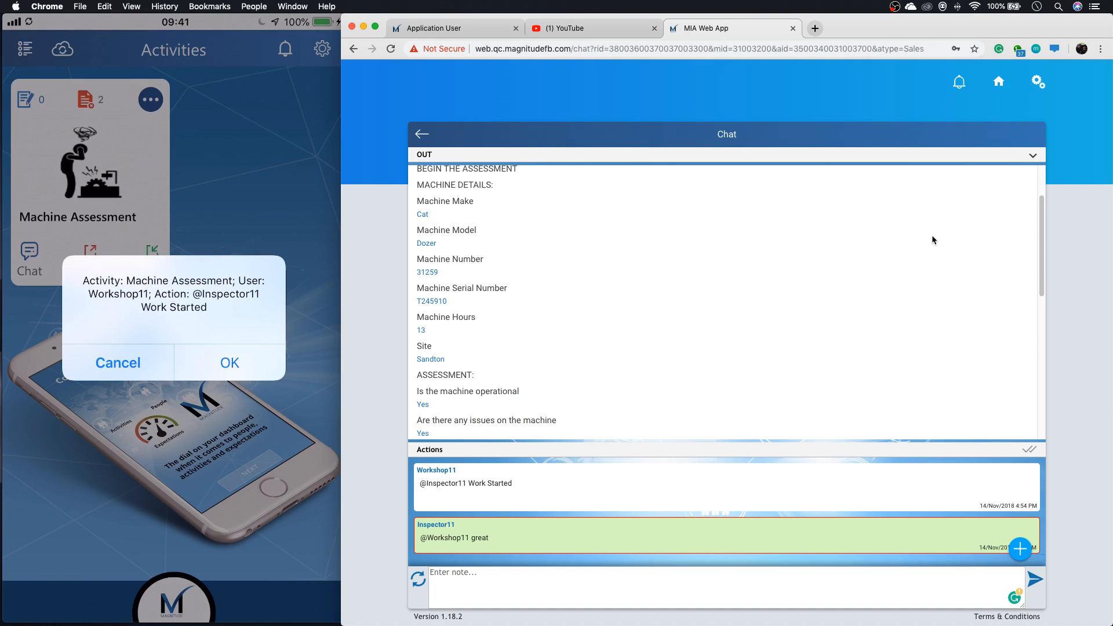
scroll(932, 237, down, 3)
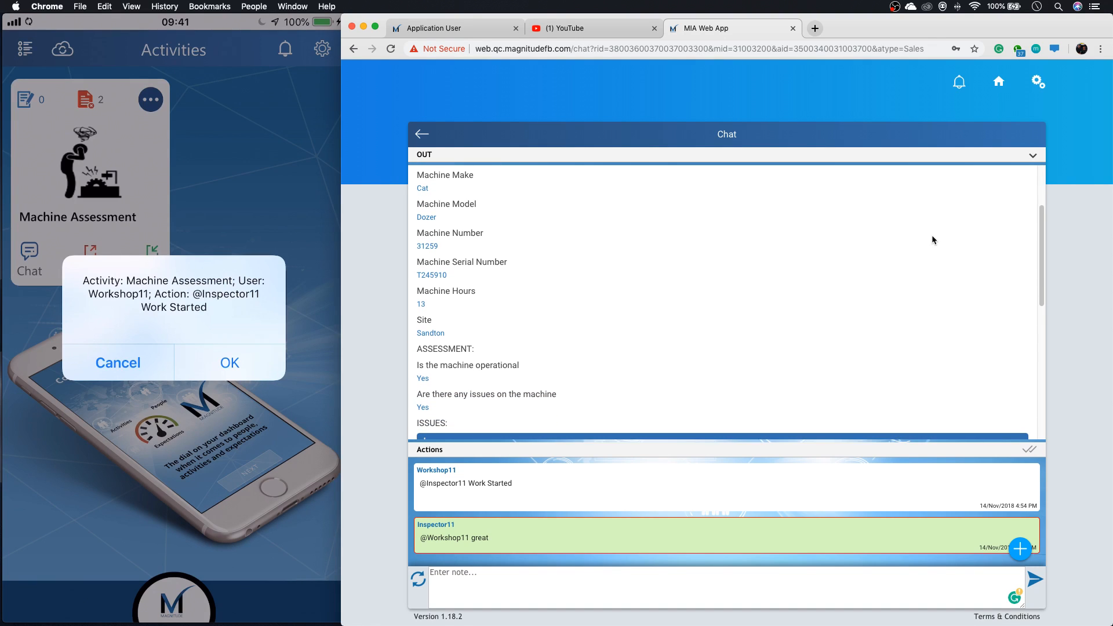
scroll(933, 237, down, 5)
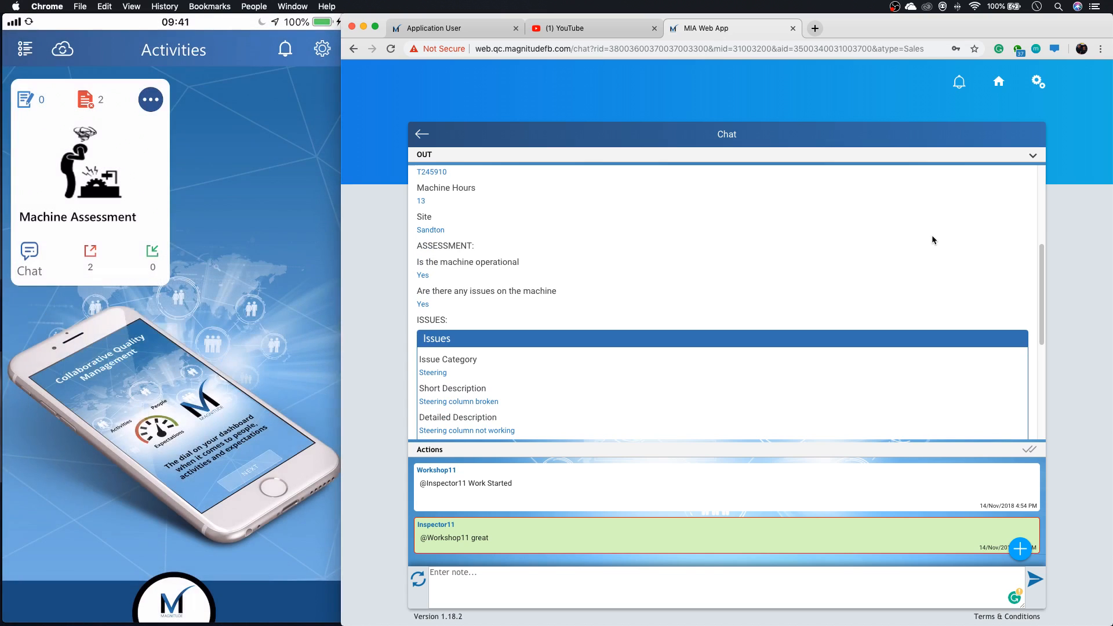
scroll(932, 237, down, 6)
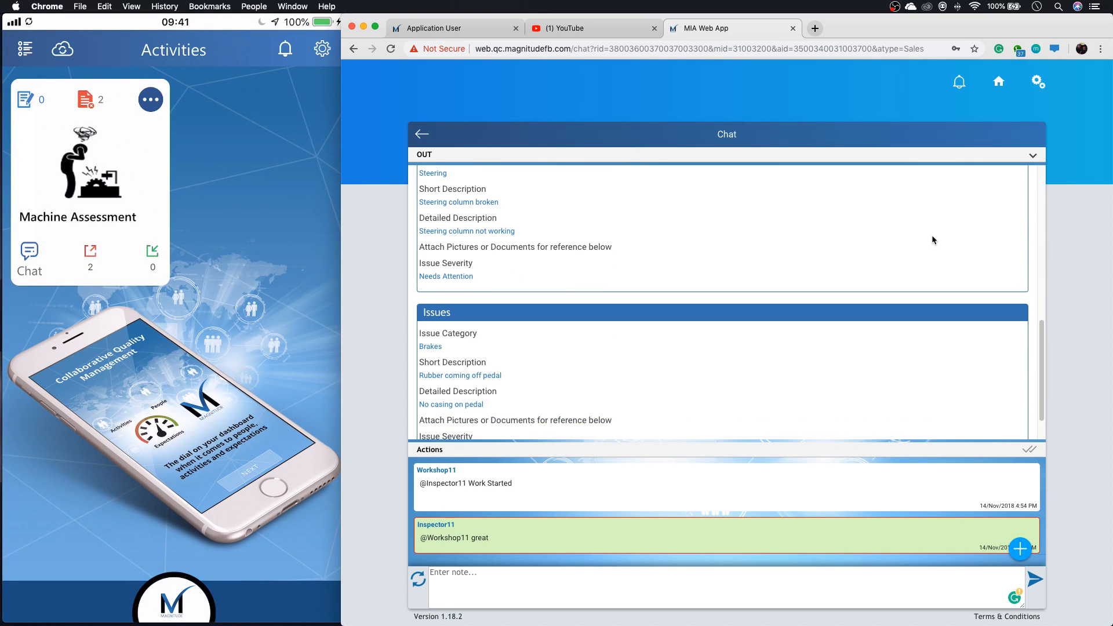
scroll(932, 239, down, 1)
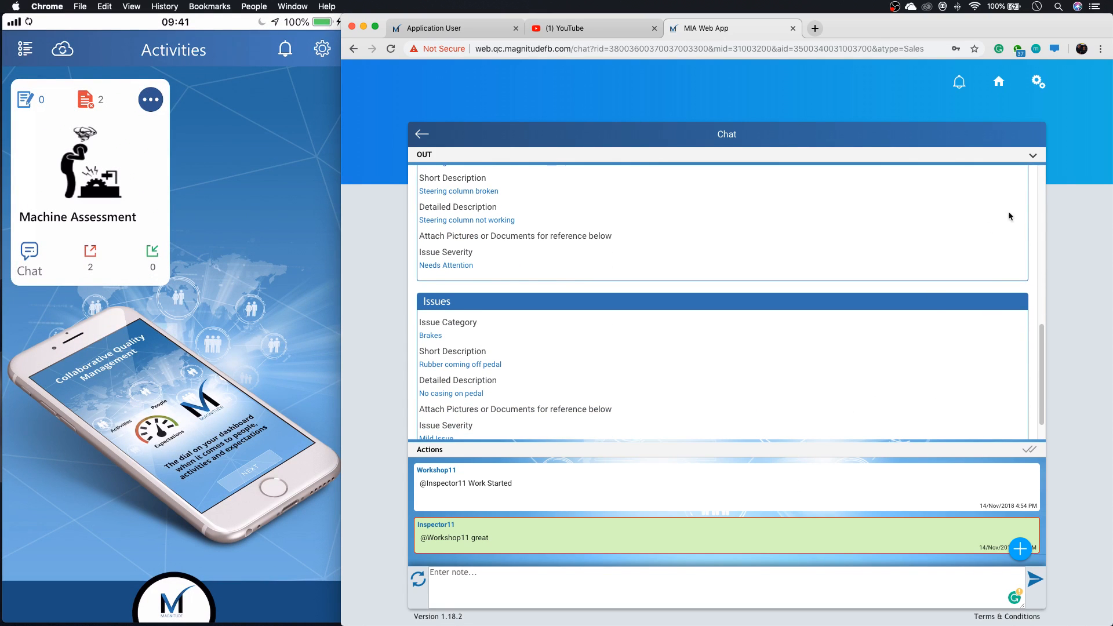
click(1033, 155)
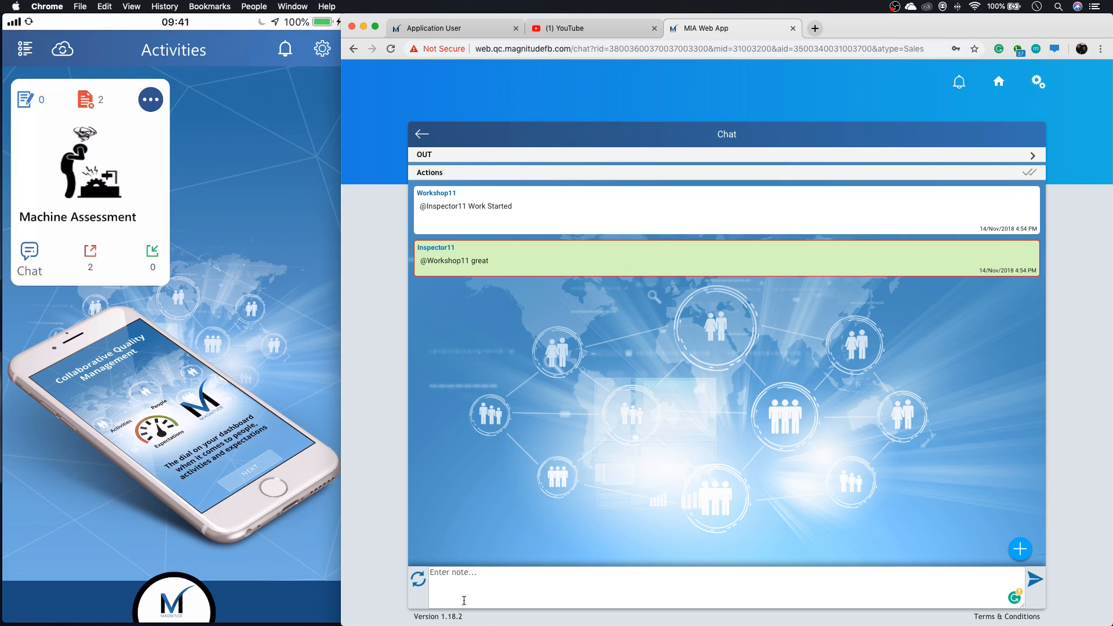
click(472, 579)
text(@wo)
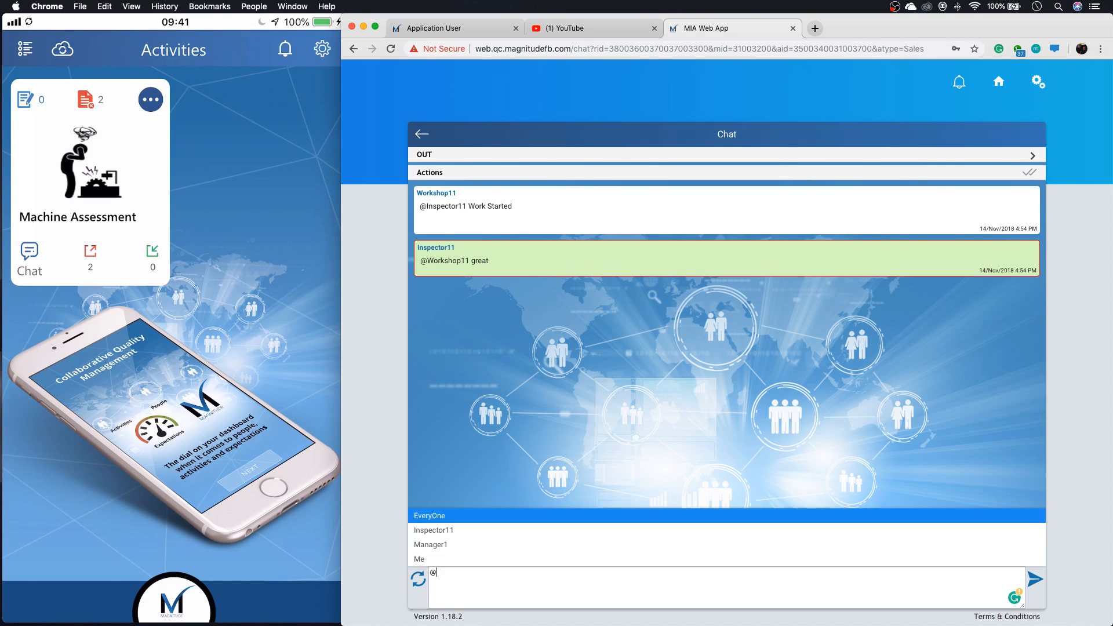
key(BackSpace)
key(BackSpace)
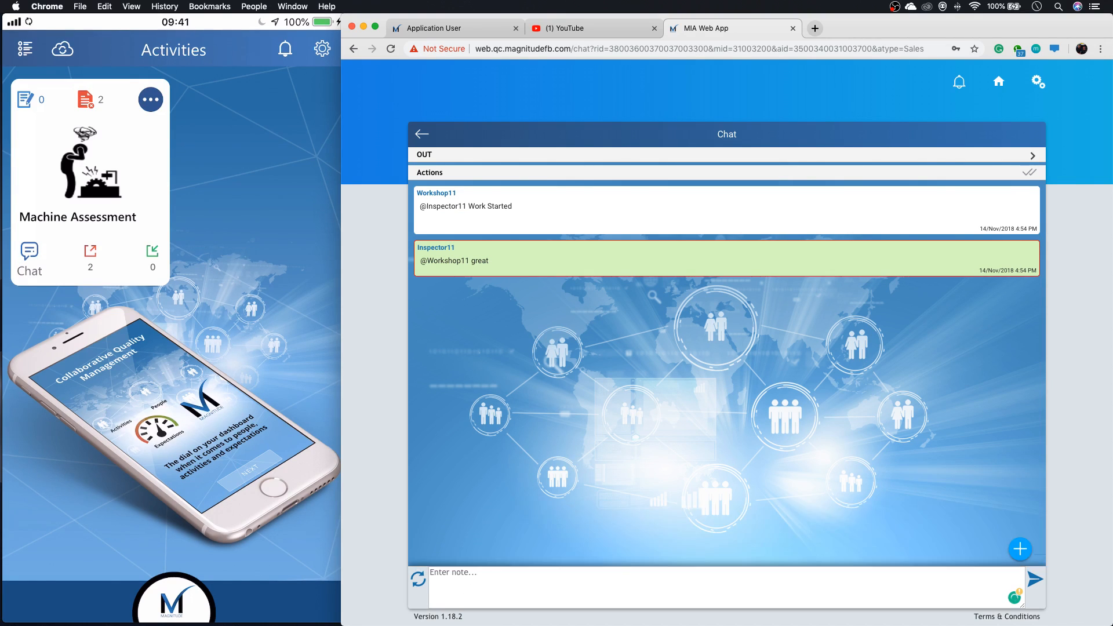
text(@)
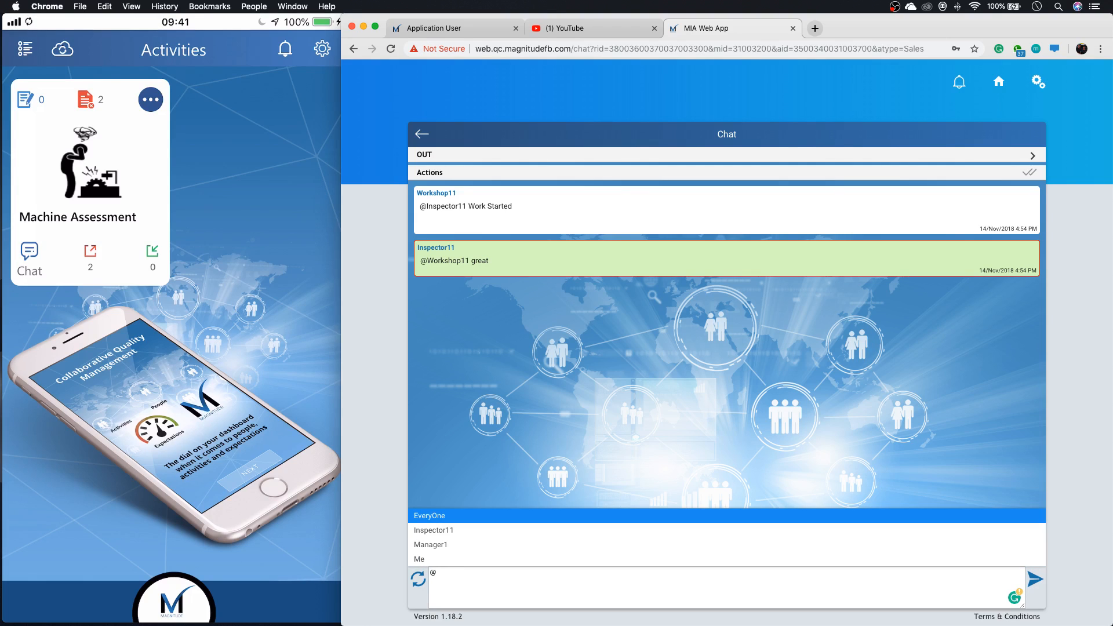
click(494, 531)
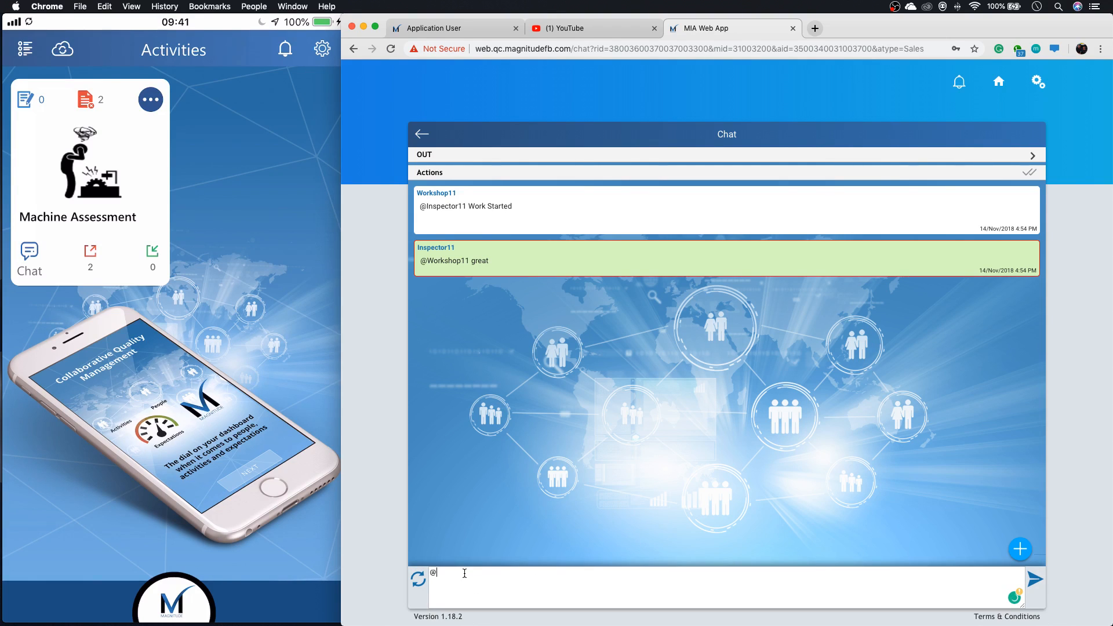
key(BackSpace)
Send a chat note mentioning Inspector11 with the Work Complete resolution template.
text(@)
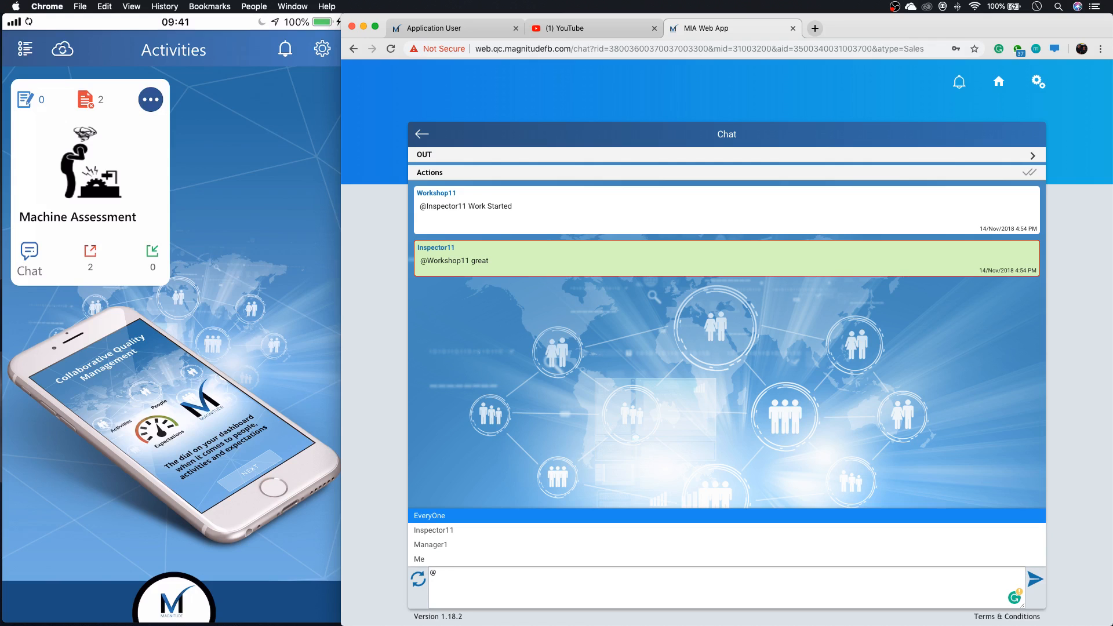
click(450, 531)
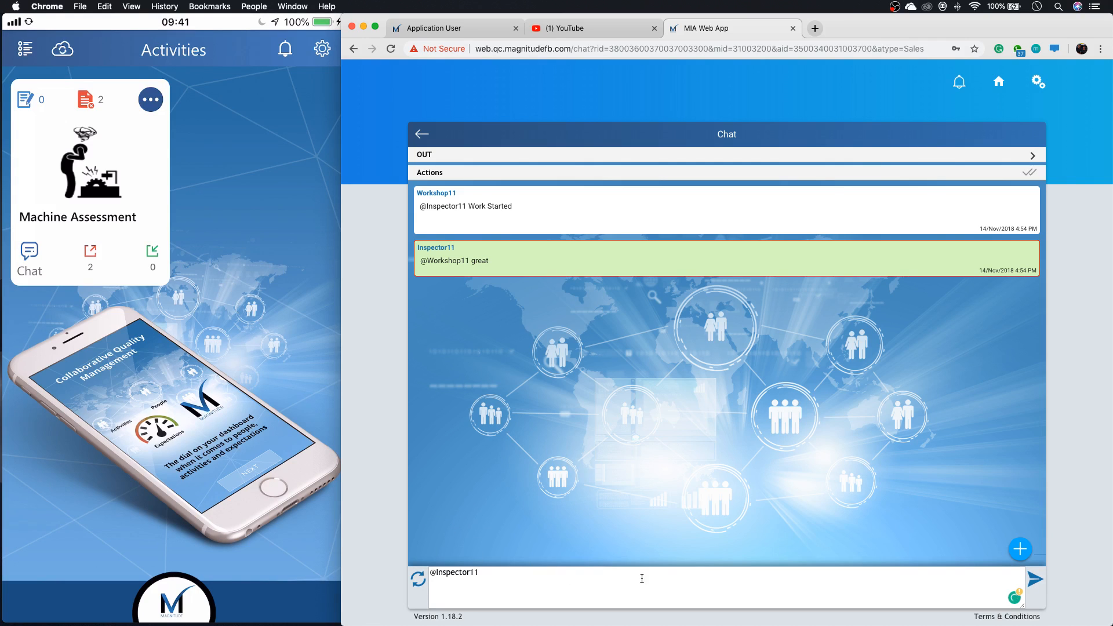
click(1020, 548)
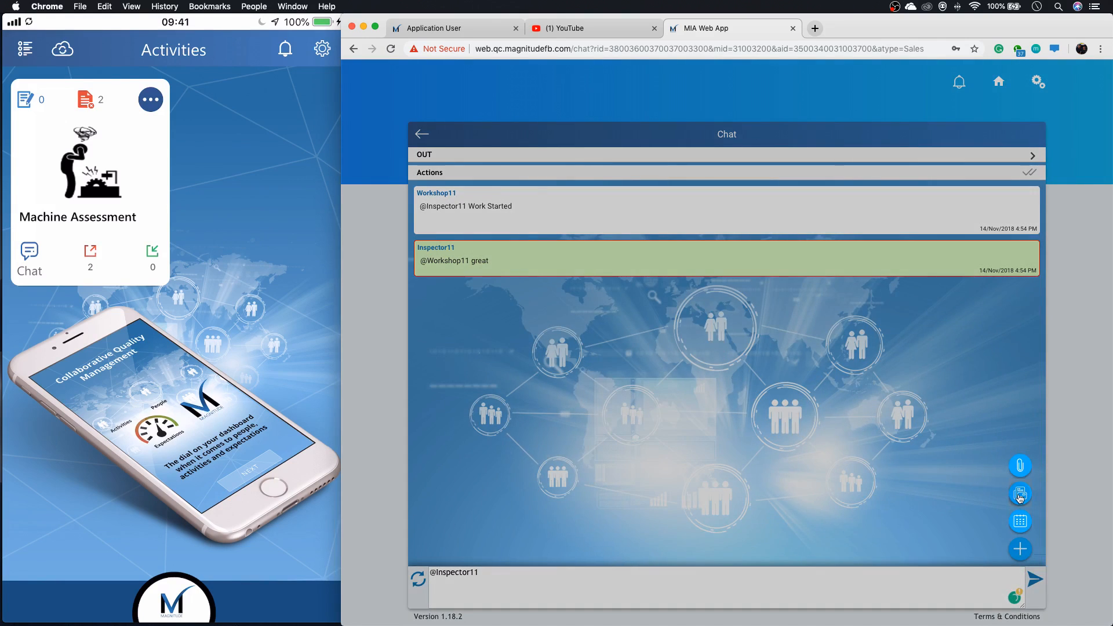
click(1020, 494)
click(732, 393)
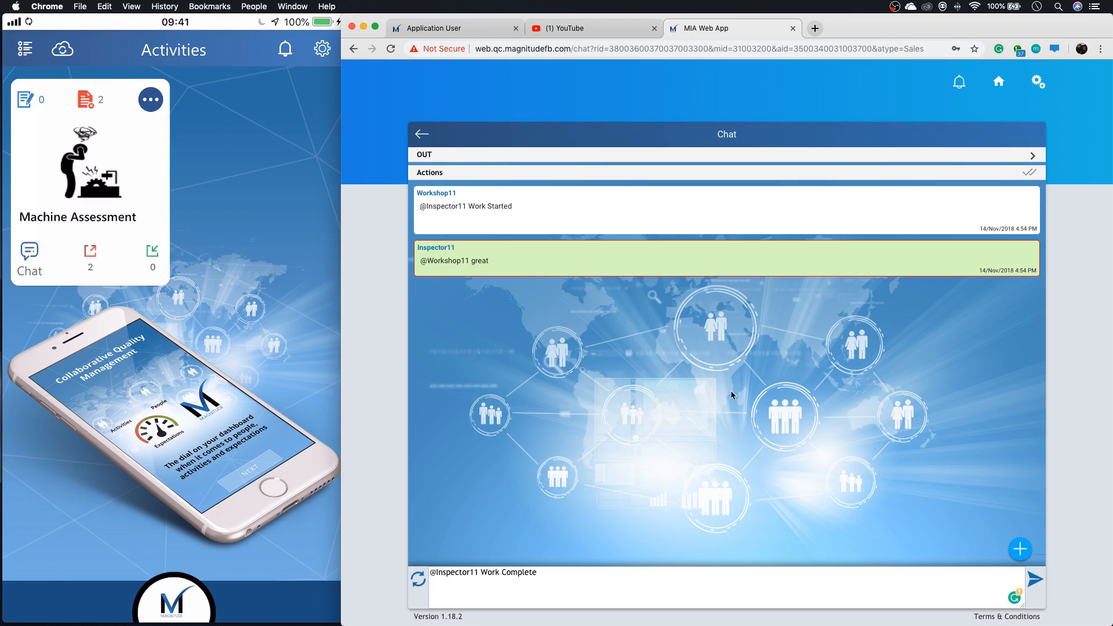
click(1035, 578)
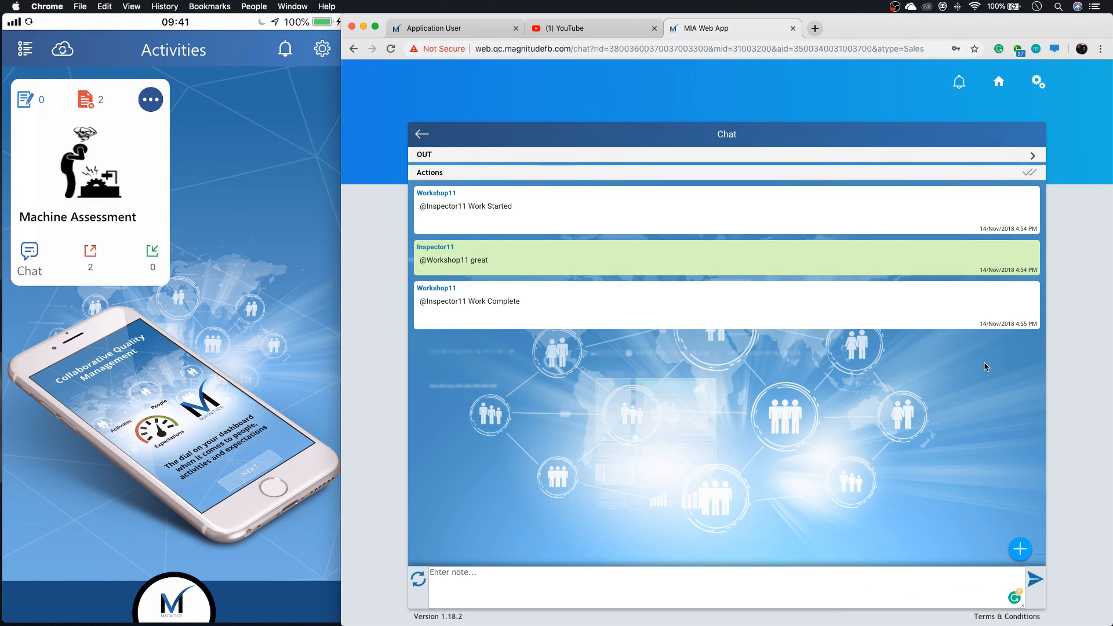
Open Machine Assessment's unresolved feedback list from the activities page, and open the IN form for the 4:52 PM assessment.
click(999, 82)
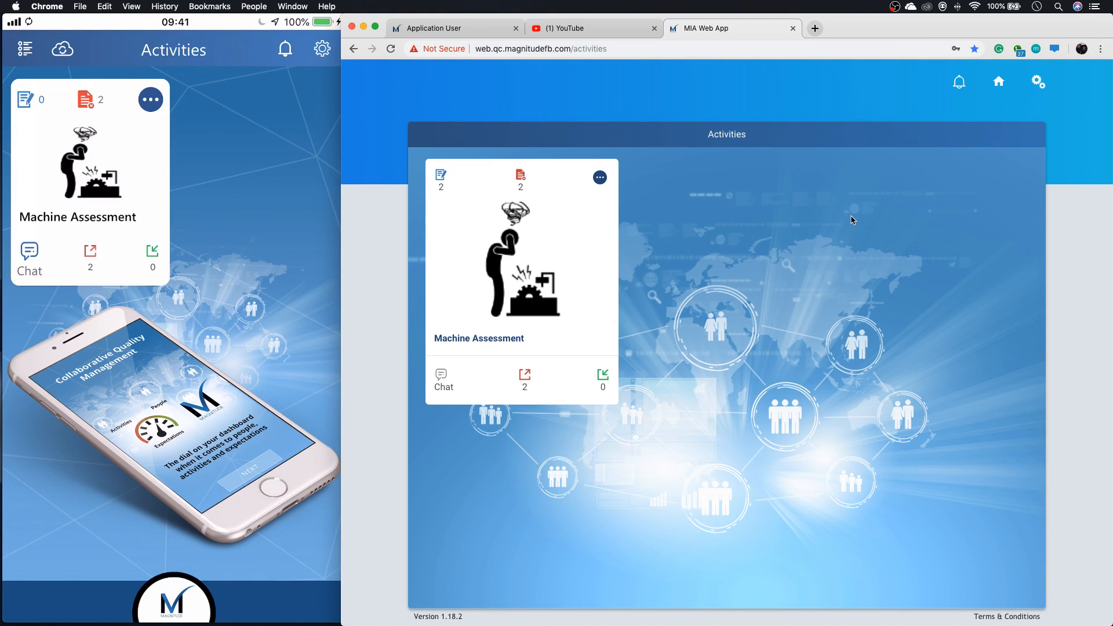
click(522, 184)
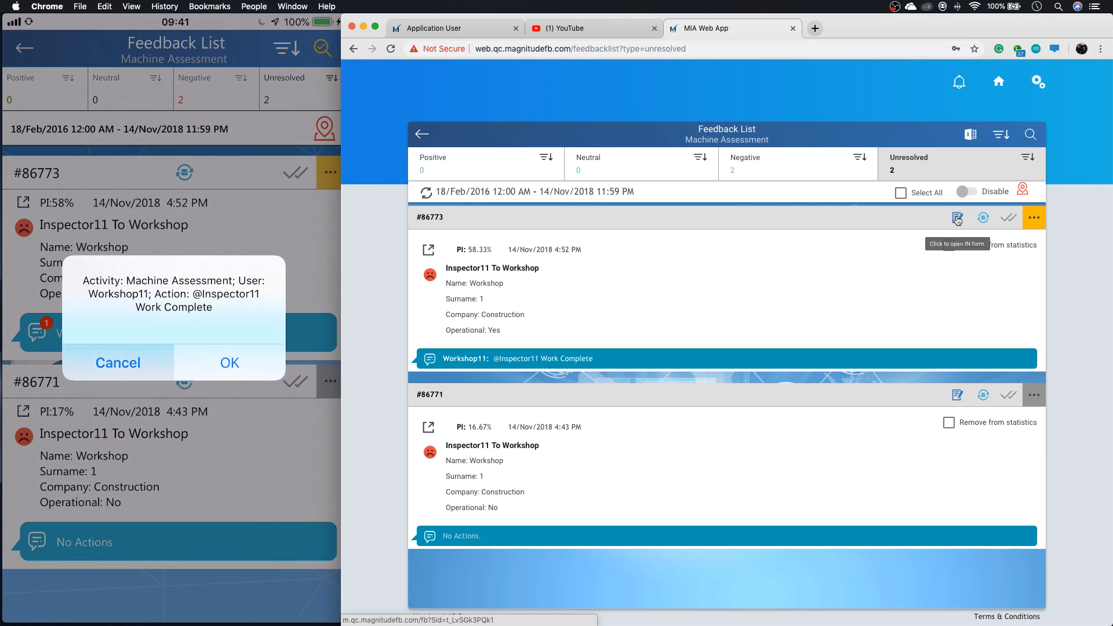
click(958, 218)
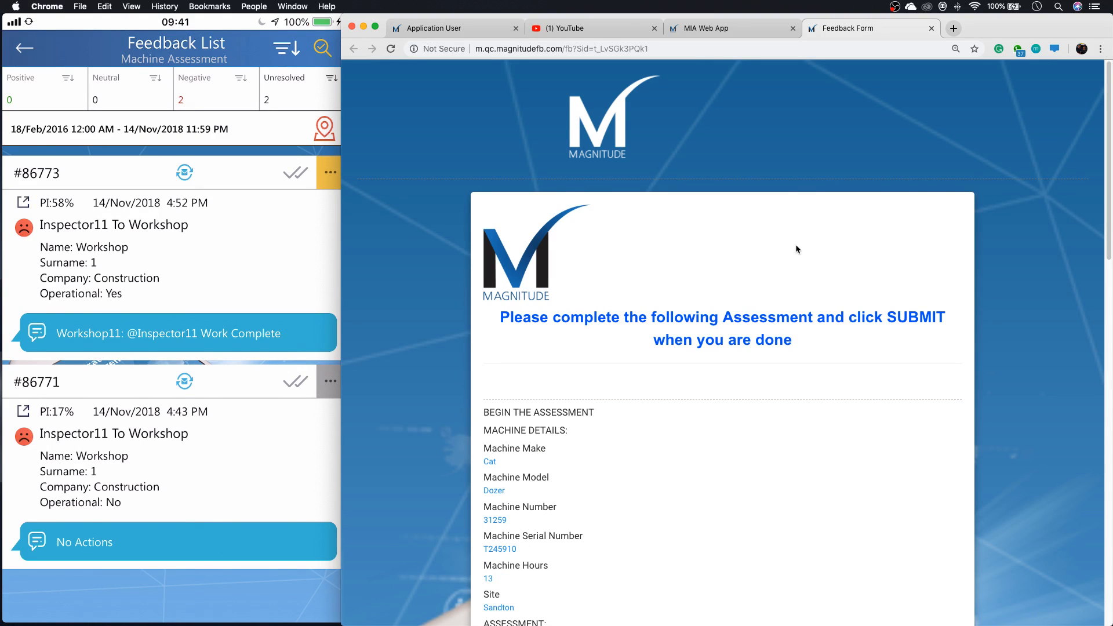
In the form's Workshop Report, set what has been done with the machine to Repair and describe the fix as "Brakes replaced".
scroll(795, 246, down, 1)
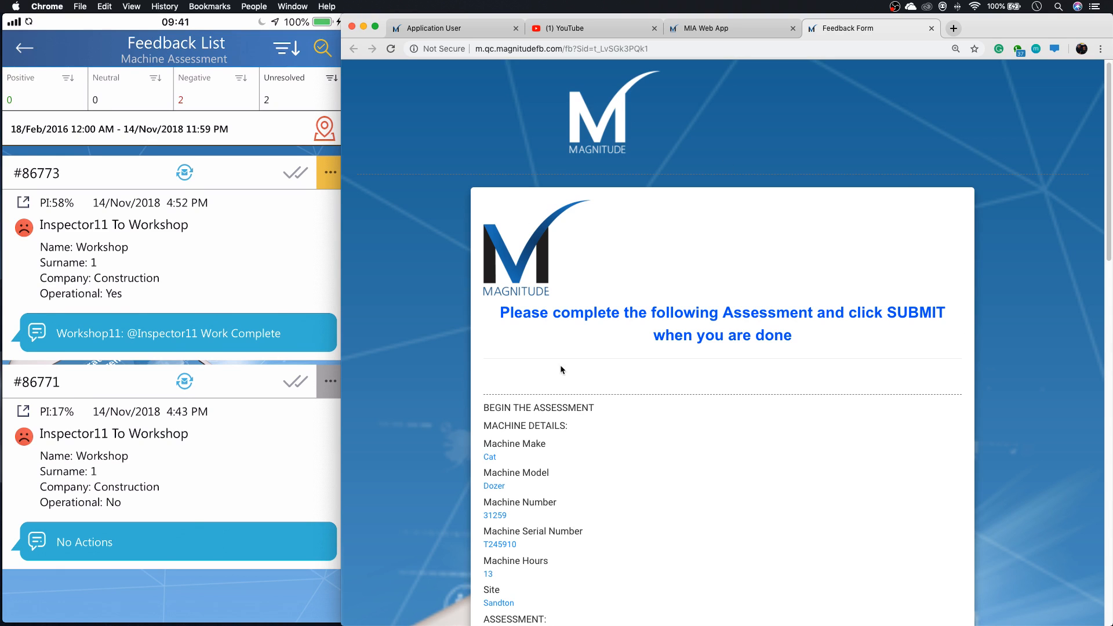
scroll(622, 369, down, 3)
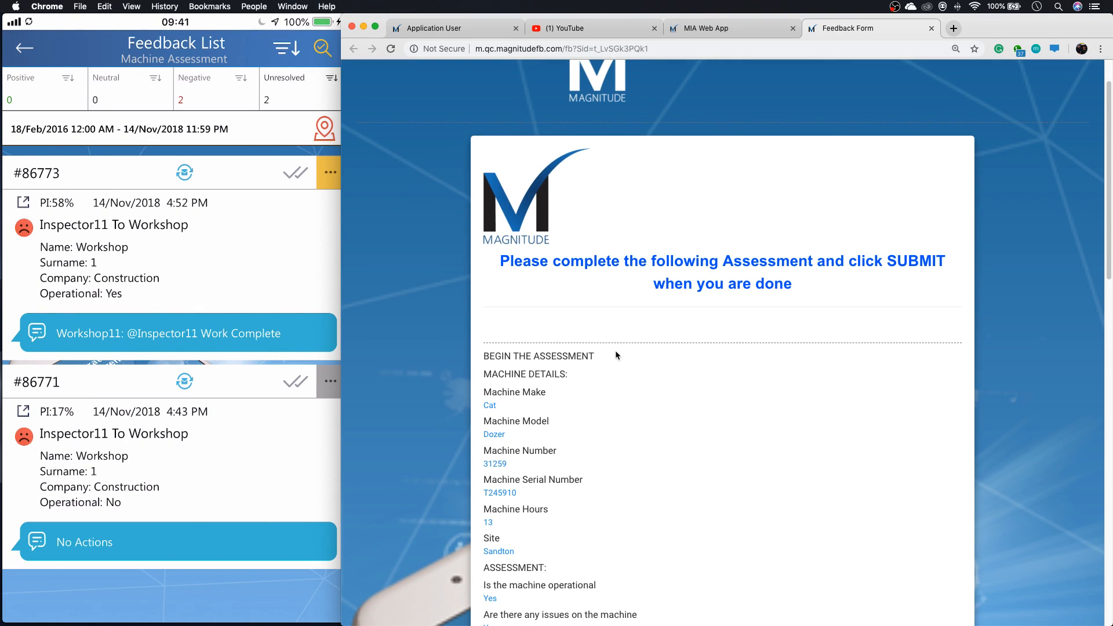
scroll(616, 352, down, 2)
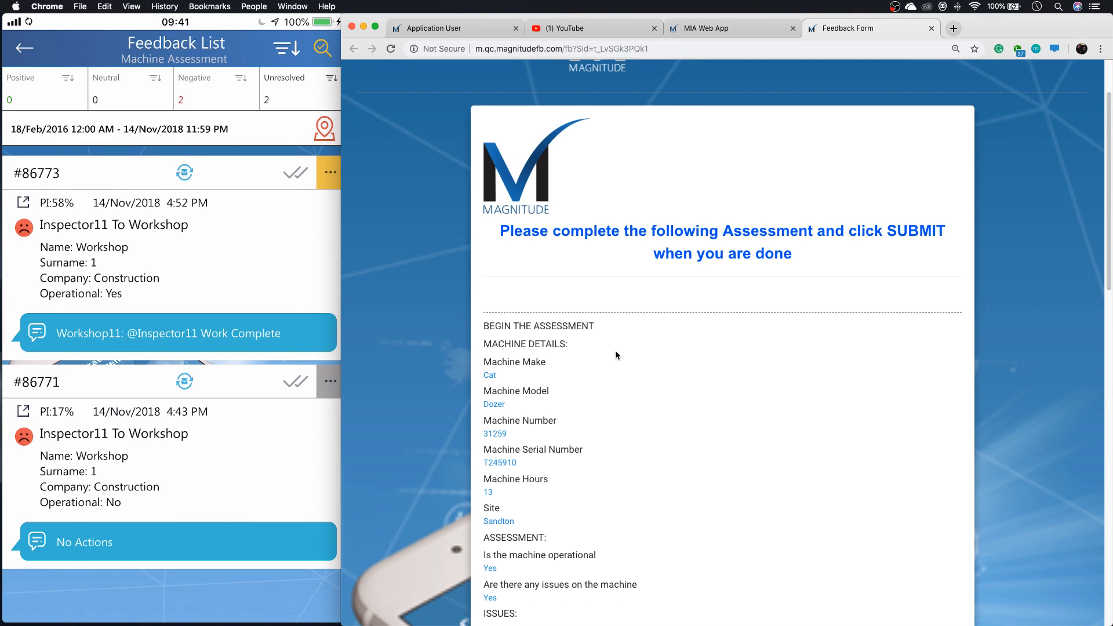
scroll(615, 350, down, 15)
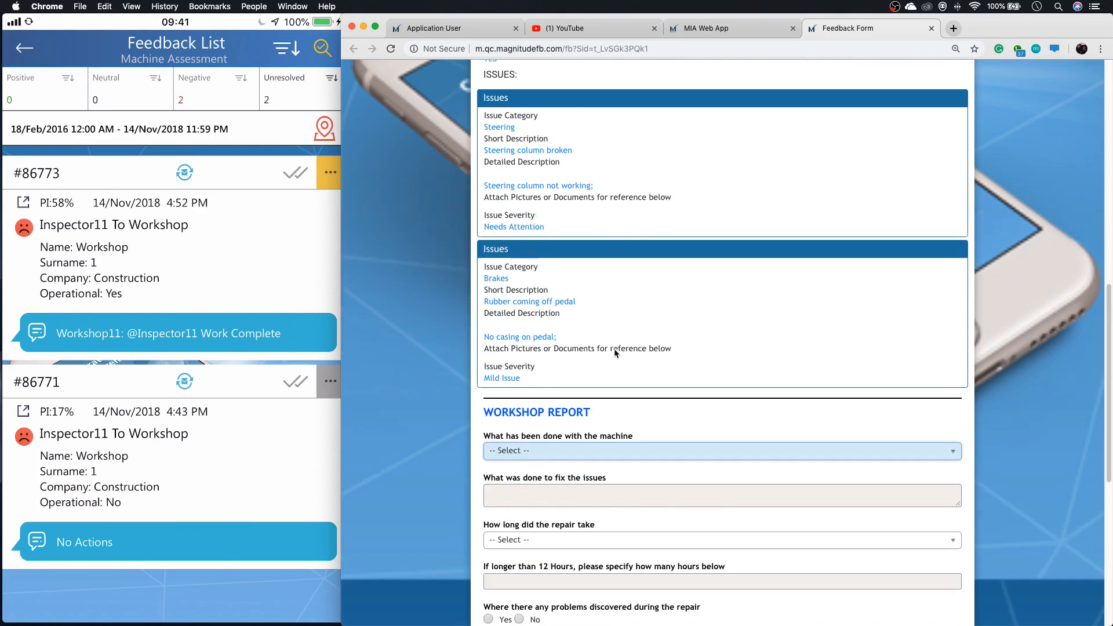
scroll(616, 352, down, 5)
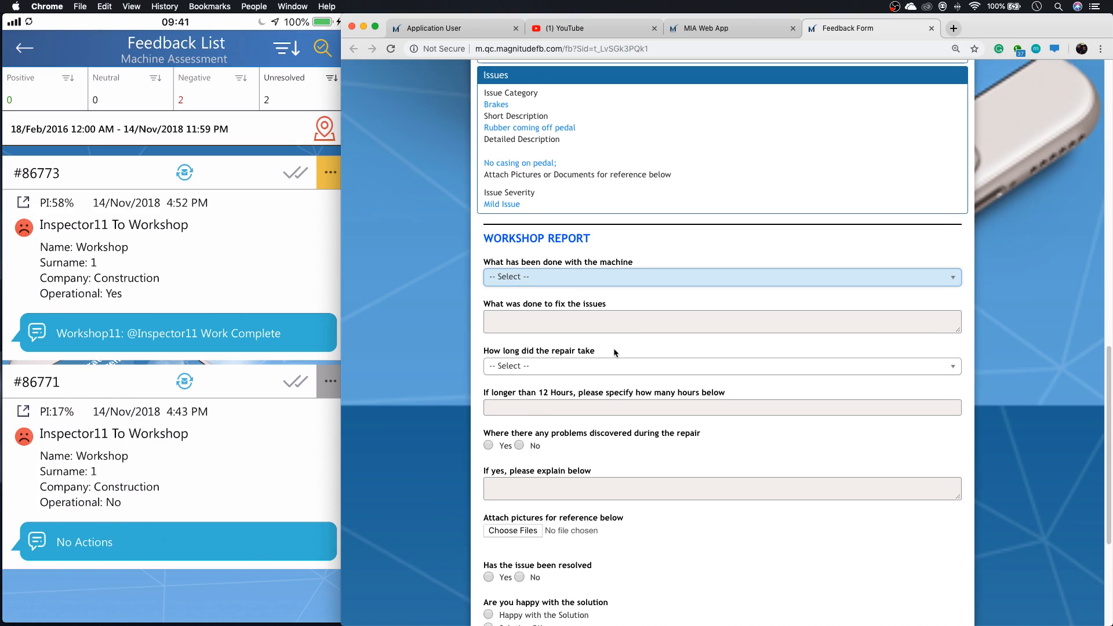
scroll(615, 352, down, 3)
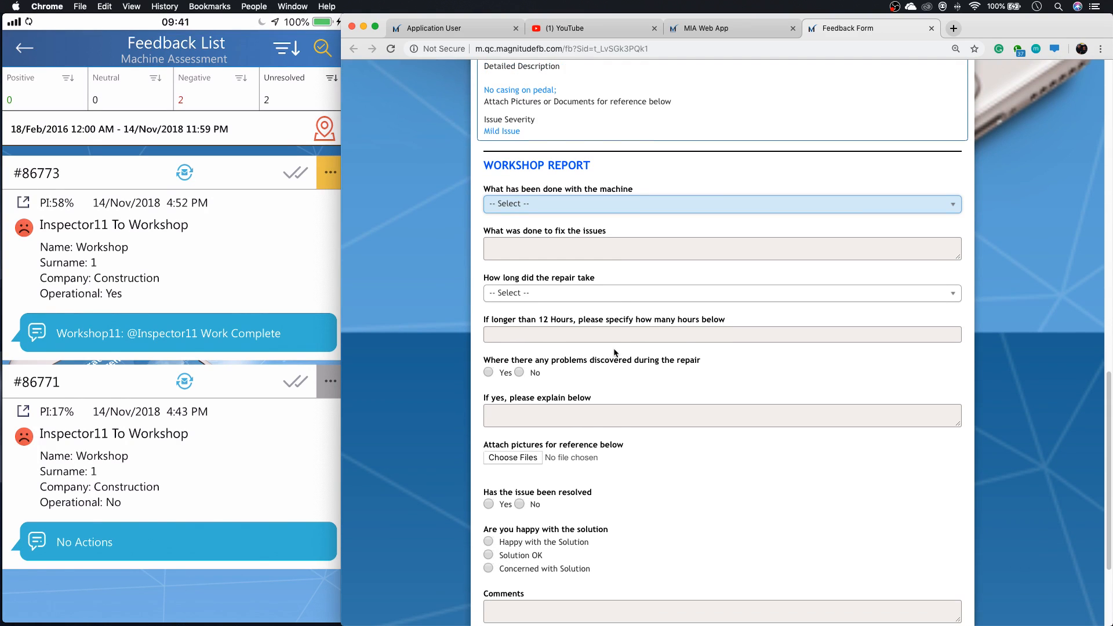
scroll(615, 351, down, 4)
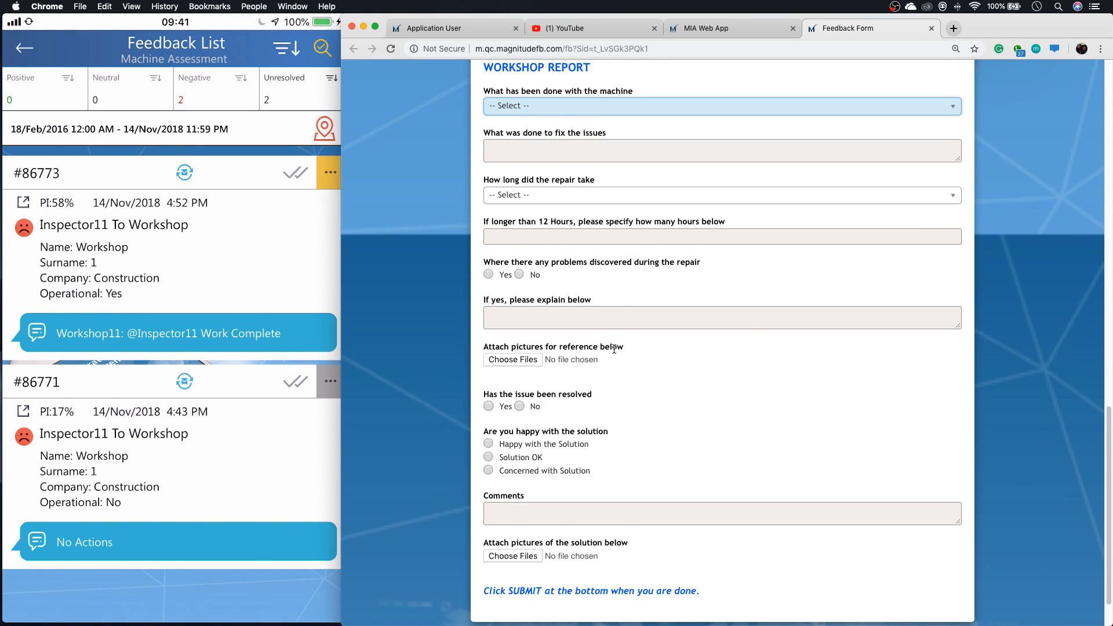
click(835, 113)
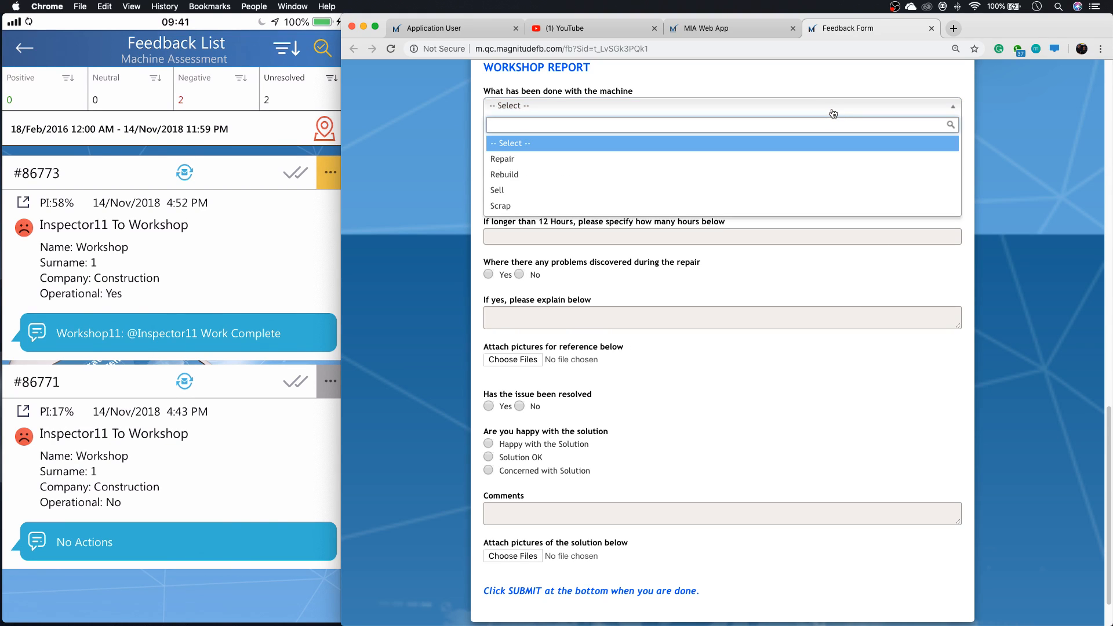
click(697, 164)
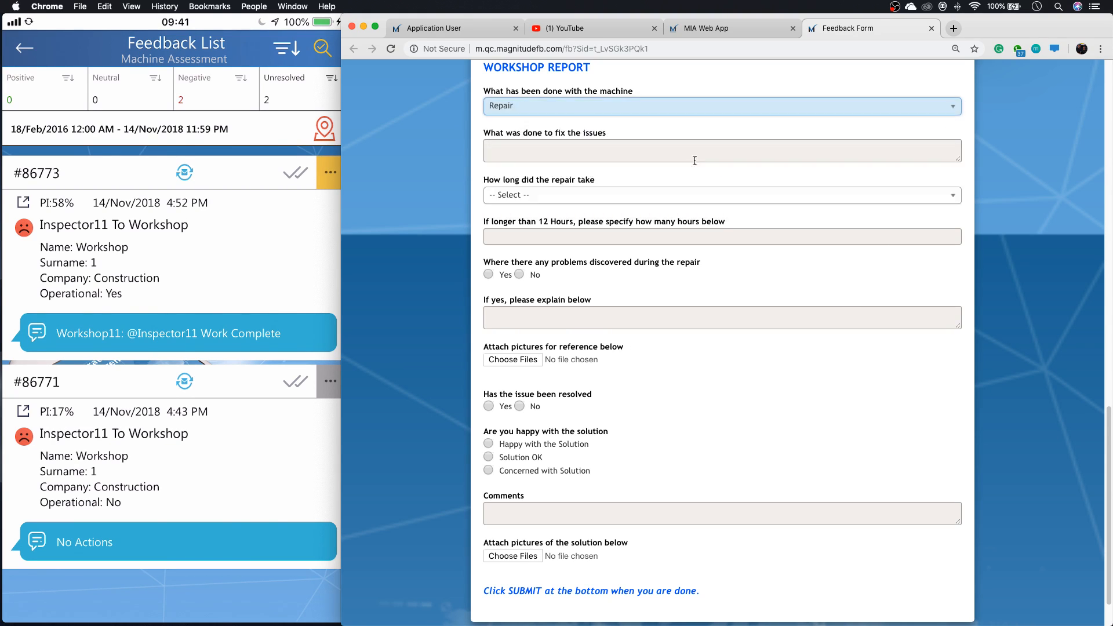
click(573, 152)
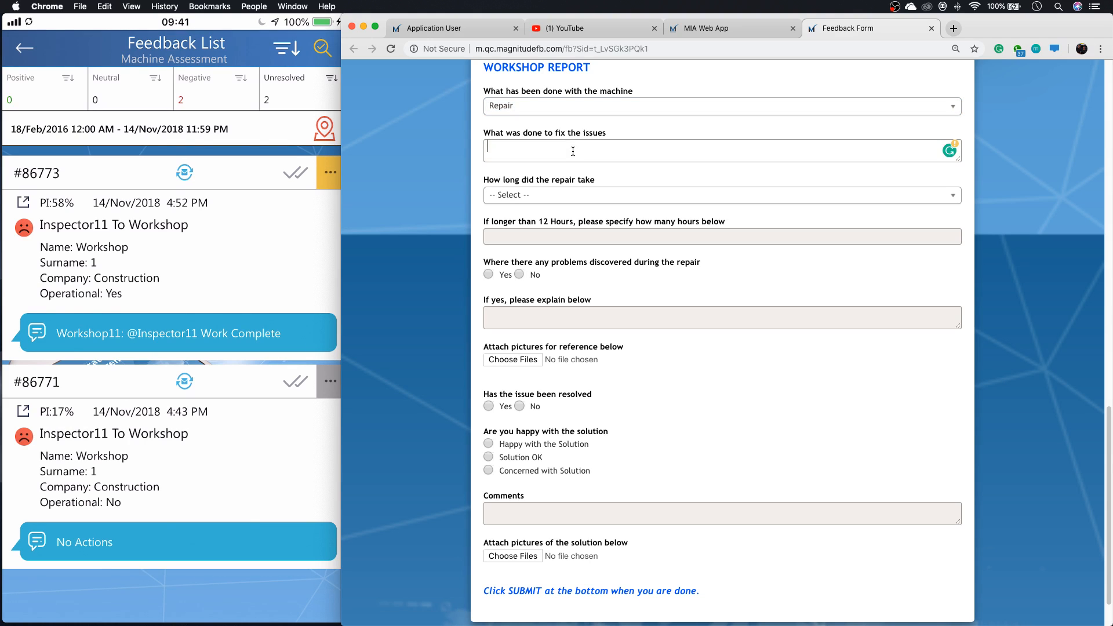
text(Brak)
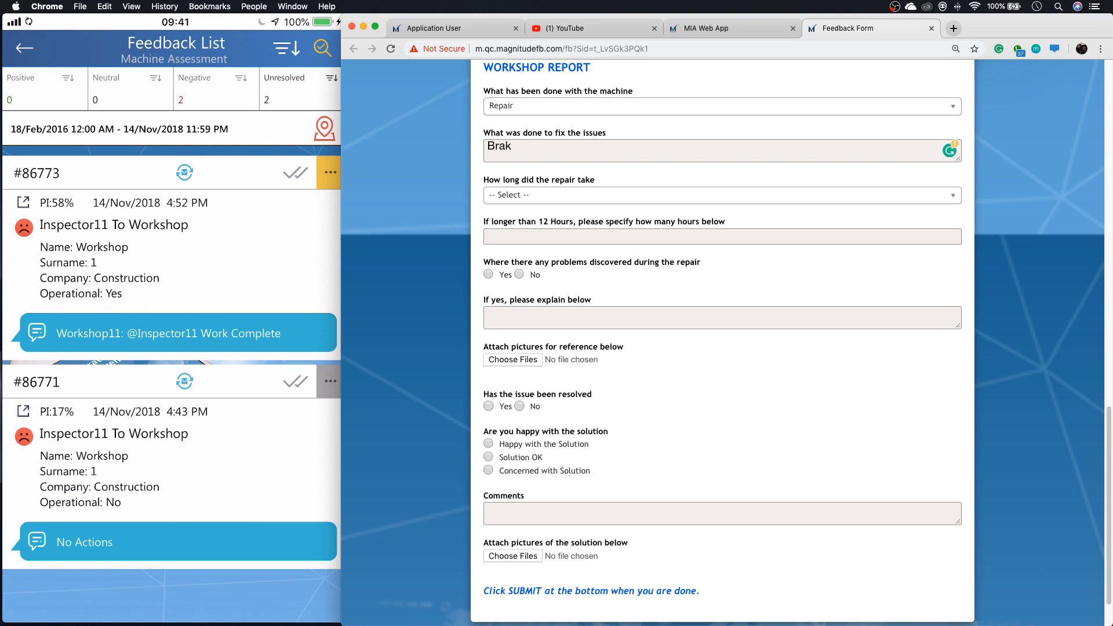
text(es replaced)
Set the repair duration to 2 Hrs and answer No to problems discovered during the repair.
click(574, 197)
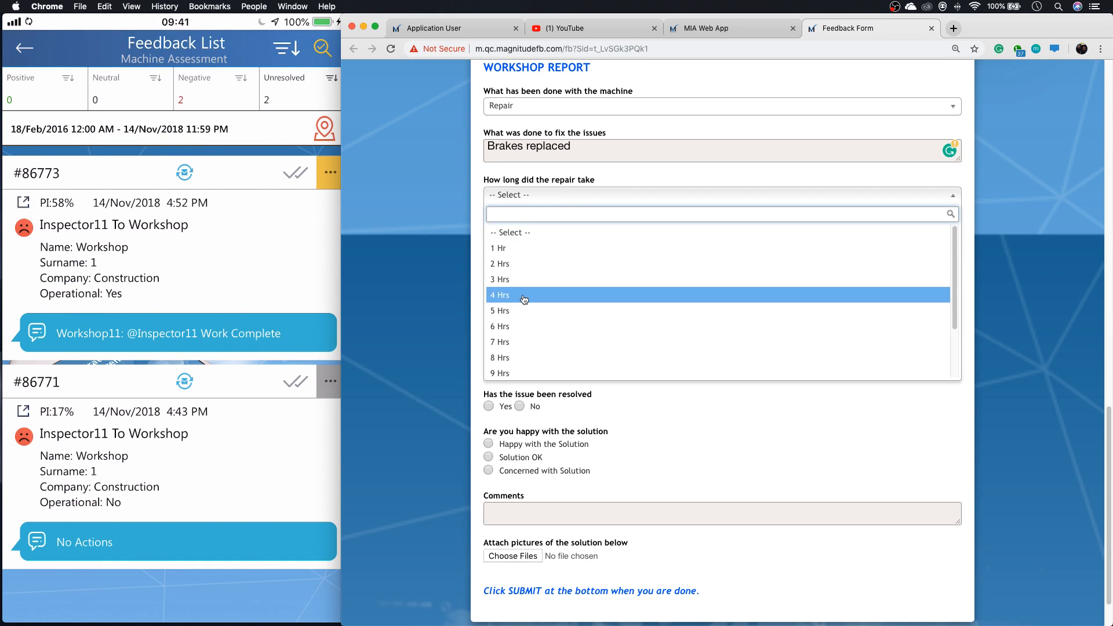
click(631, 178)
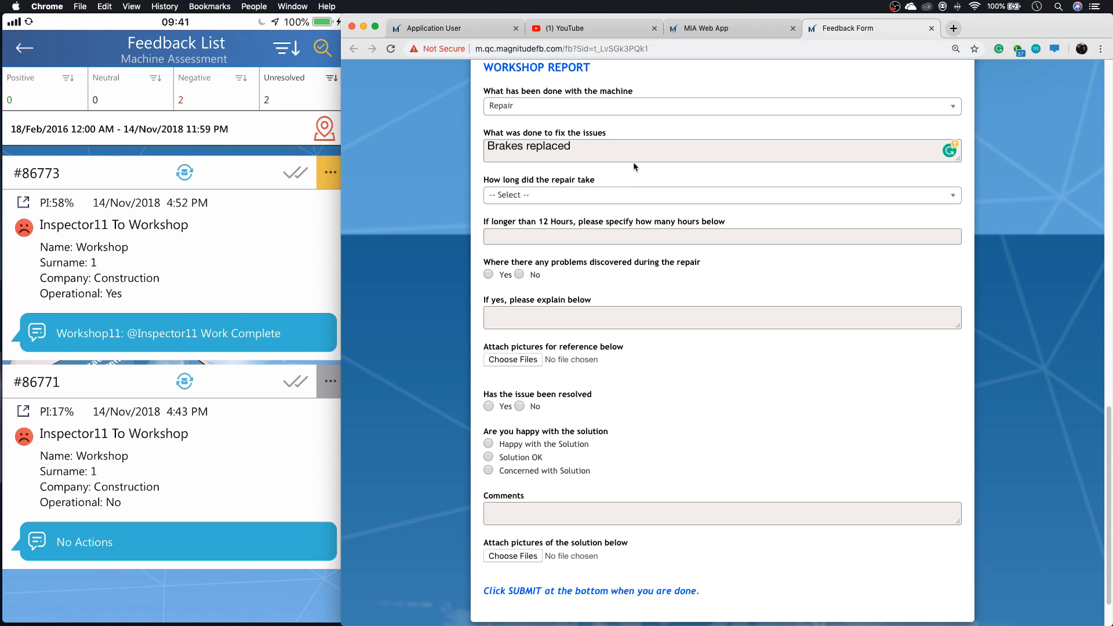
click(630, 195)
click(564, 267)
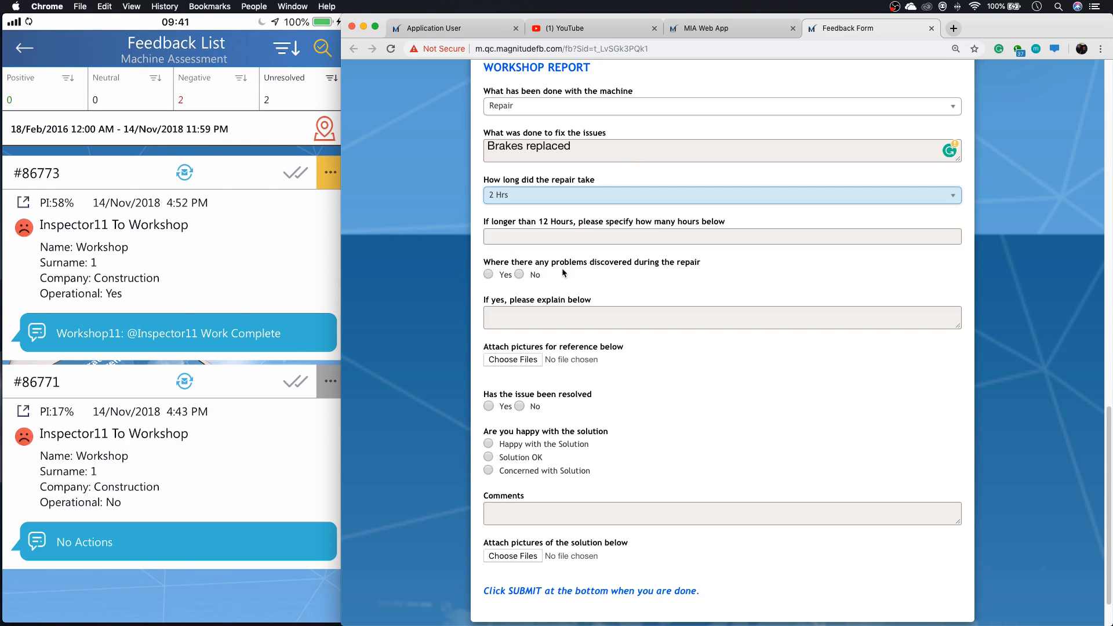
click(520, 275)
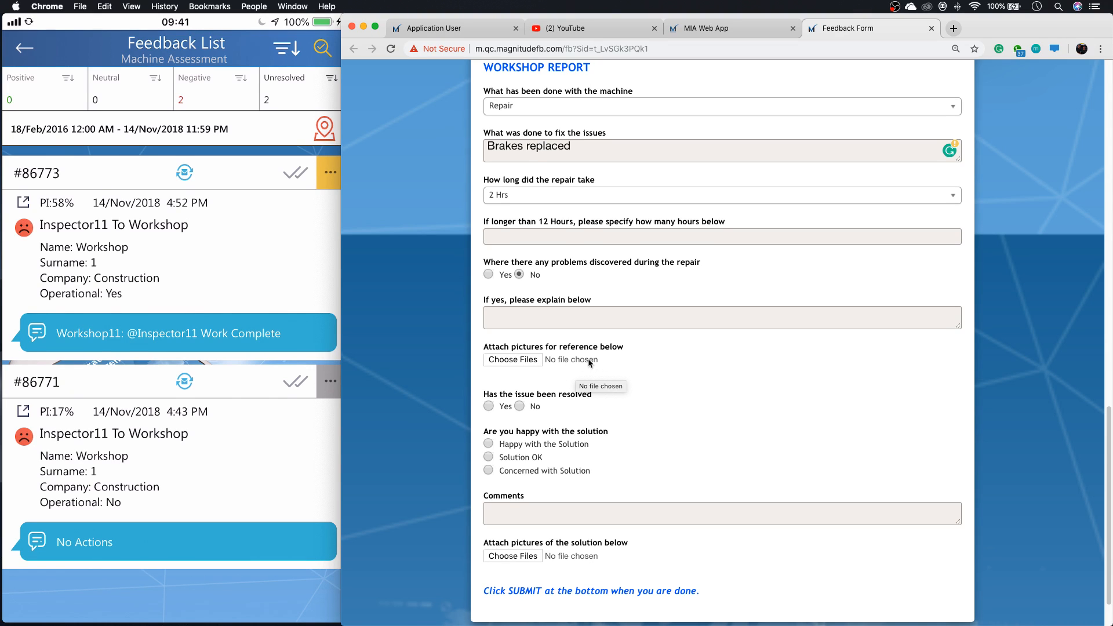
Answer Yes to the issue being resolved with Solution OK as the satisfaction rating, and submit the form.
scroll(590, 363, down, 1)
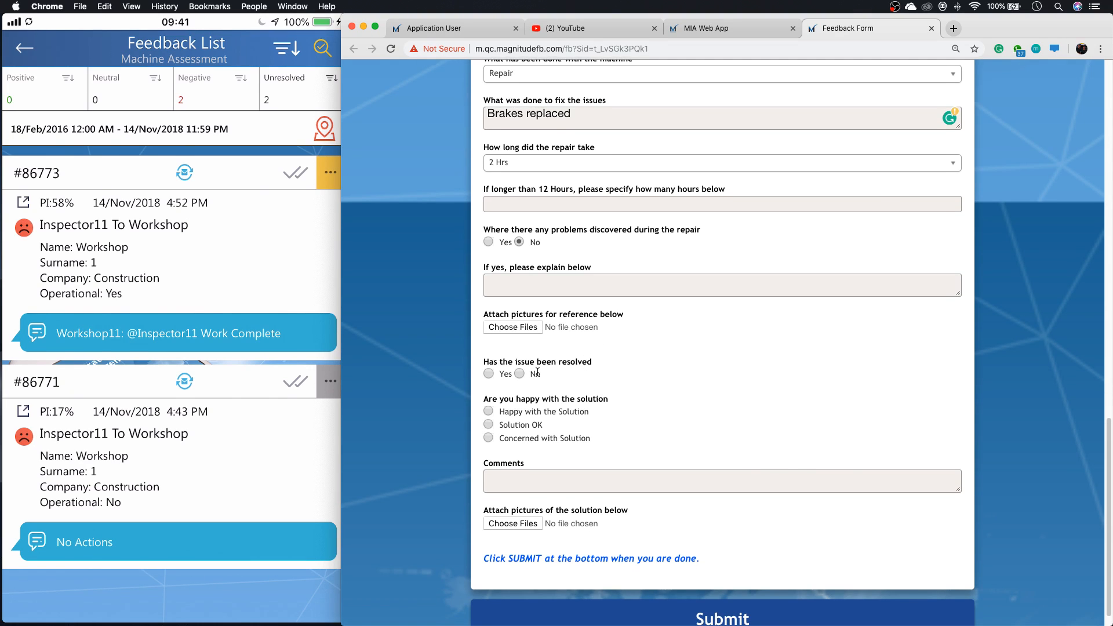
click(489, 374)
scroll(572, 438, down, 1)
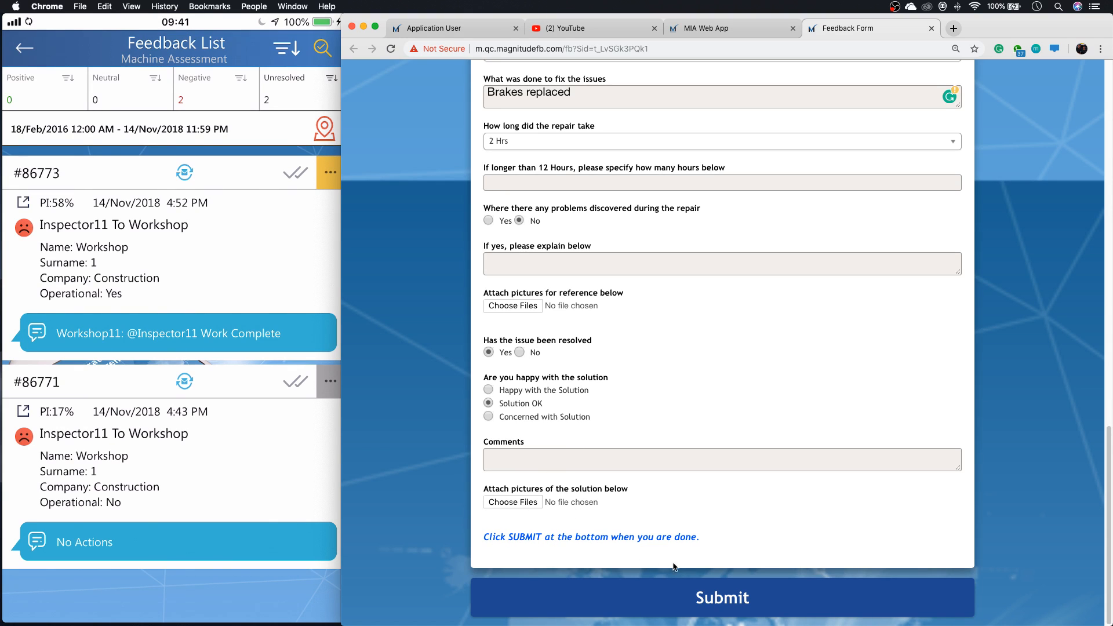
click(701, 592)
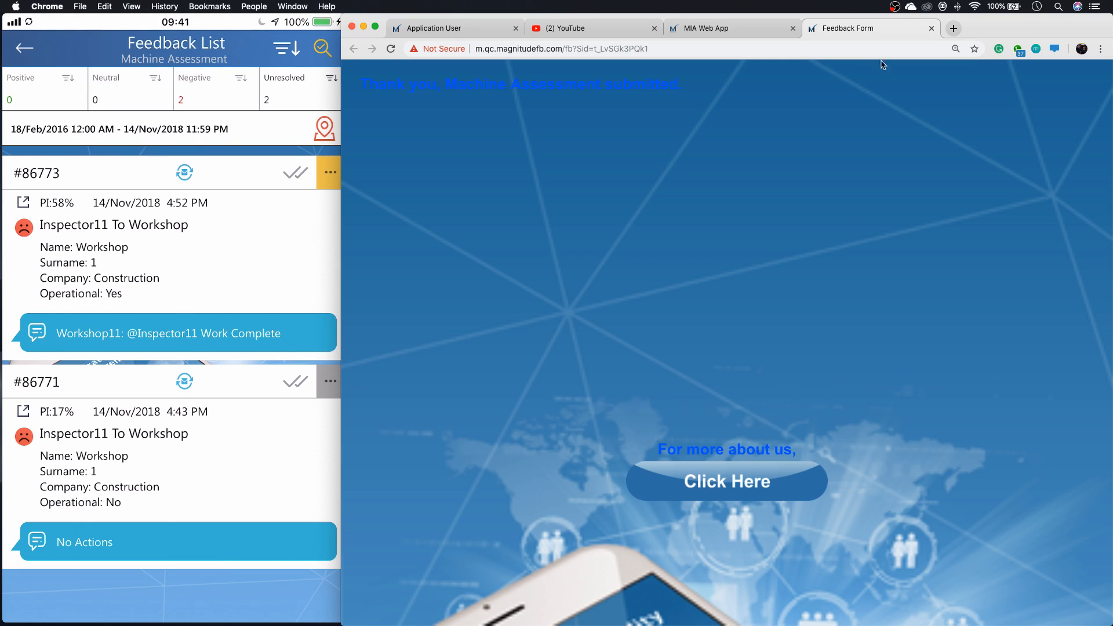
Close the submitted feedback form and return the web app to its activities page.
click(931, 29)
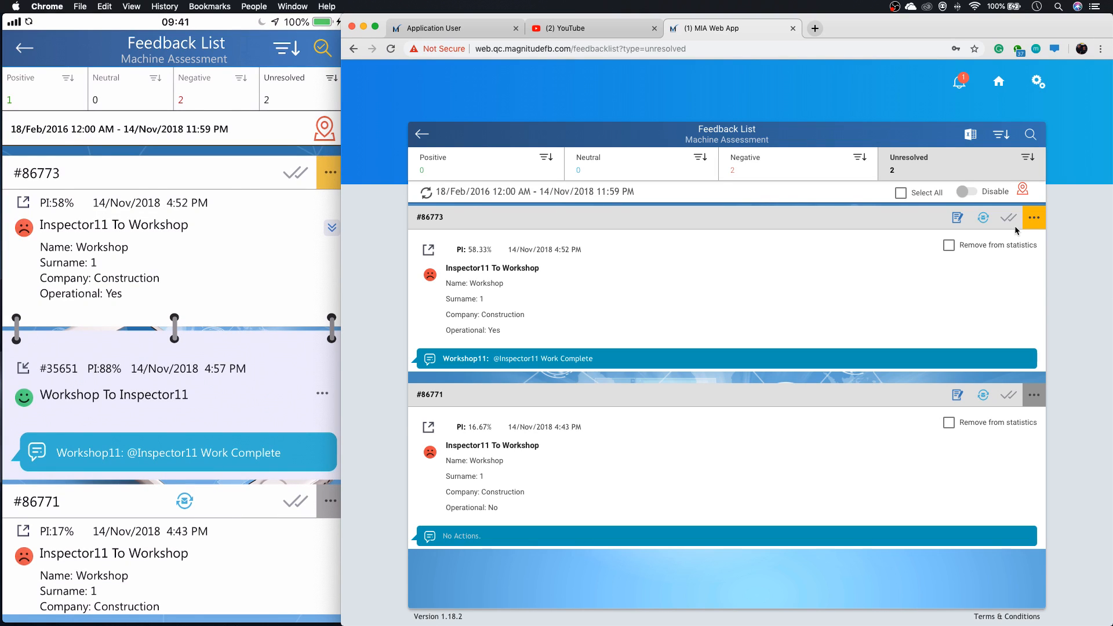
click(1000, 84)
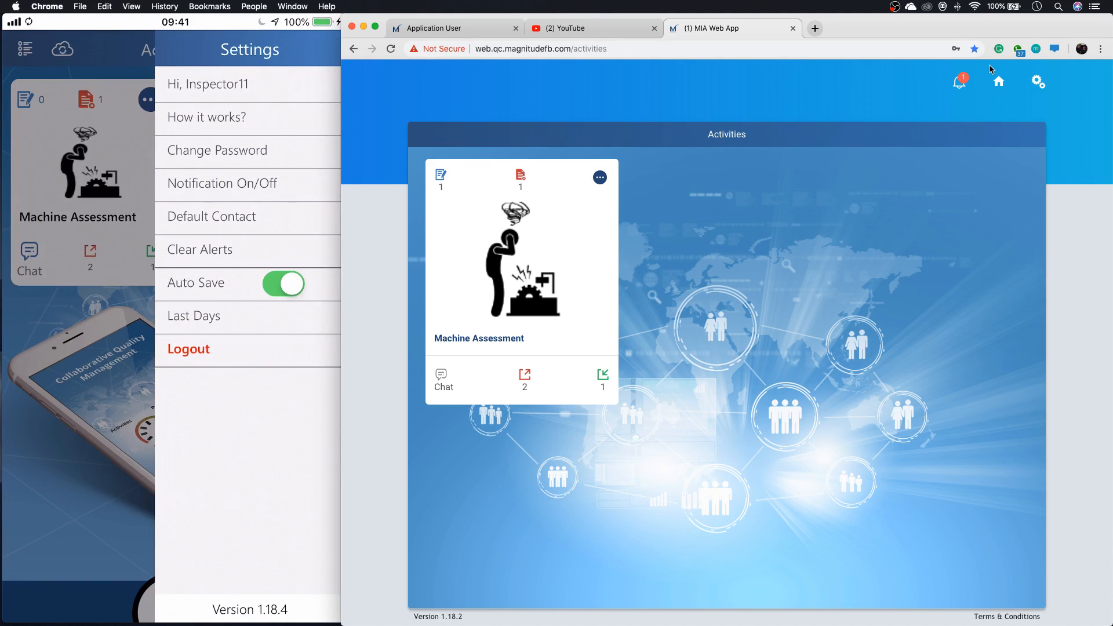
Examine the options in the web app's settings, comparing them with the phone app's settings.
click(1038, 83)
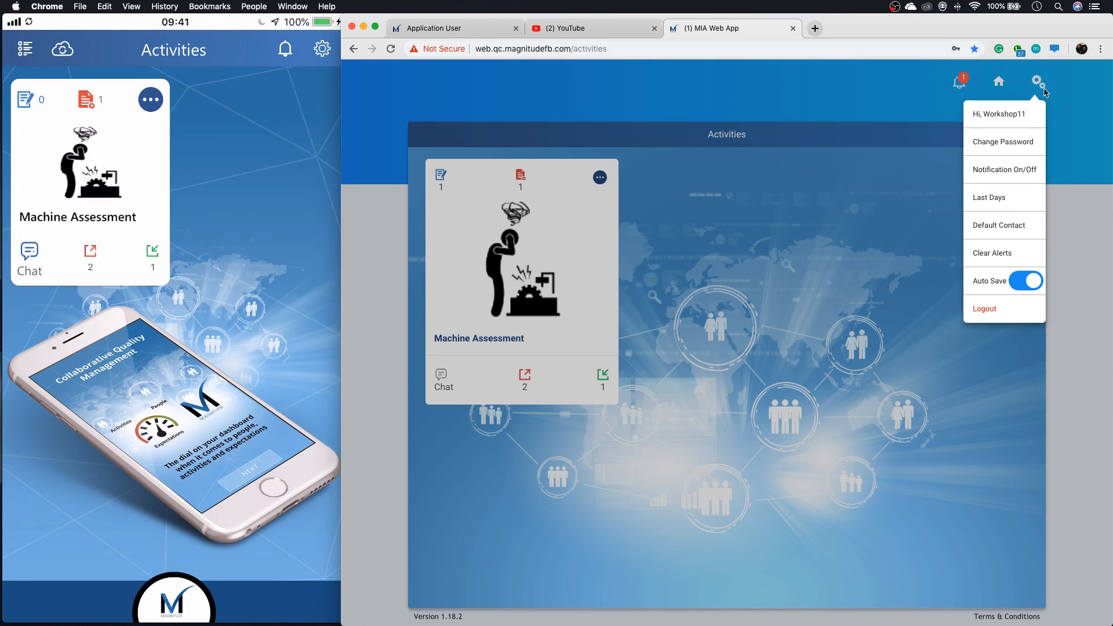
click(878, 213)
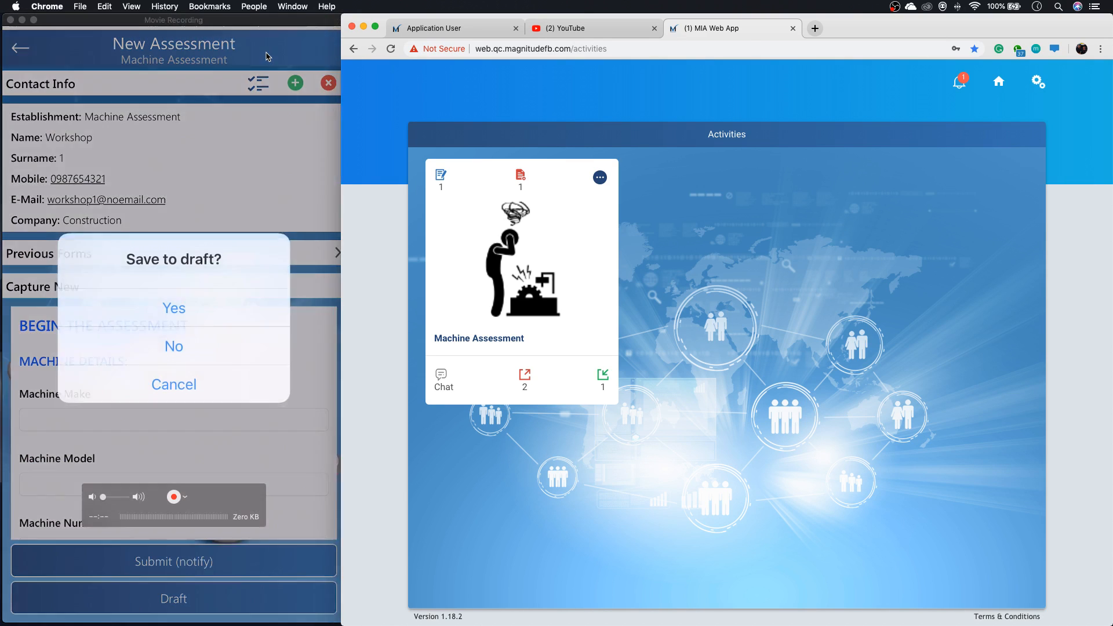
click(269, 58)
click(556, 93)
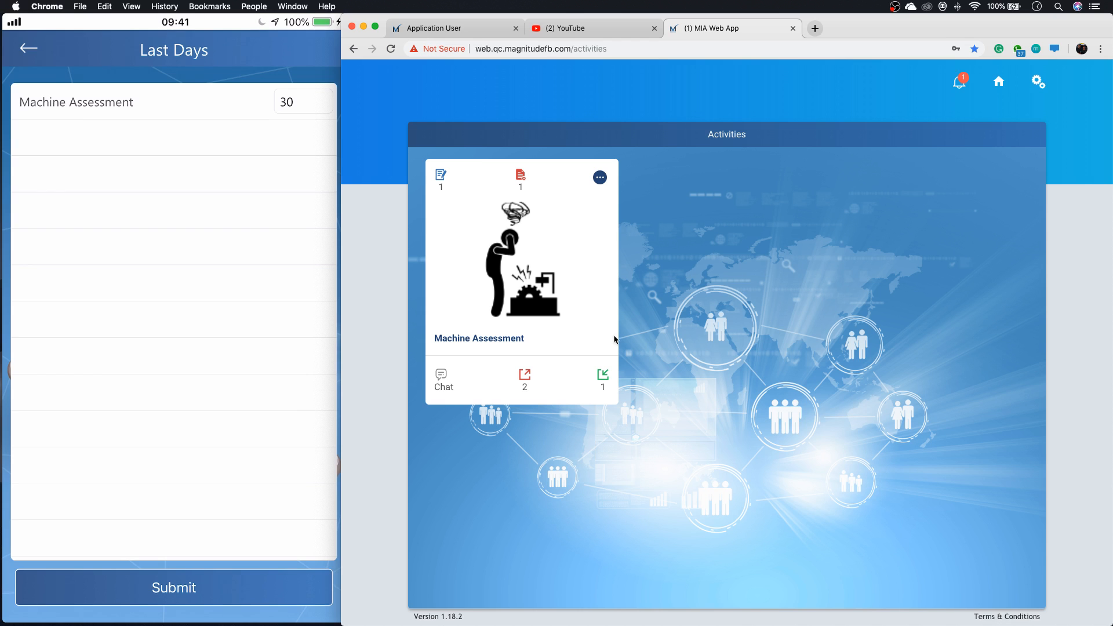
click(1036, 85)
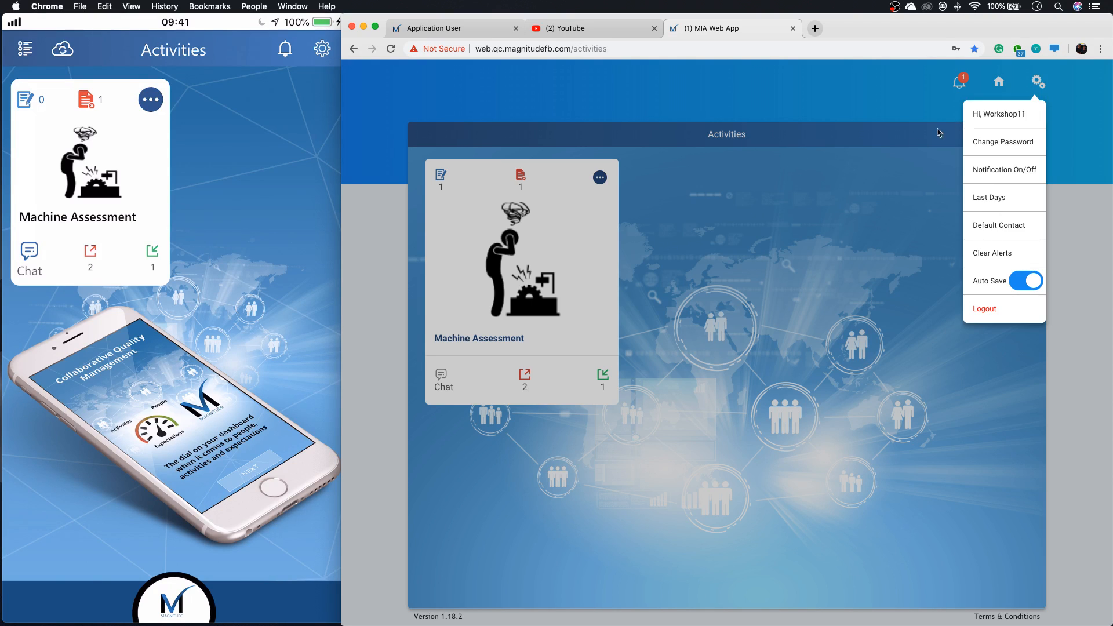
click(821, 215)
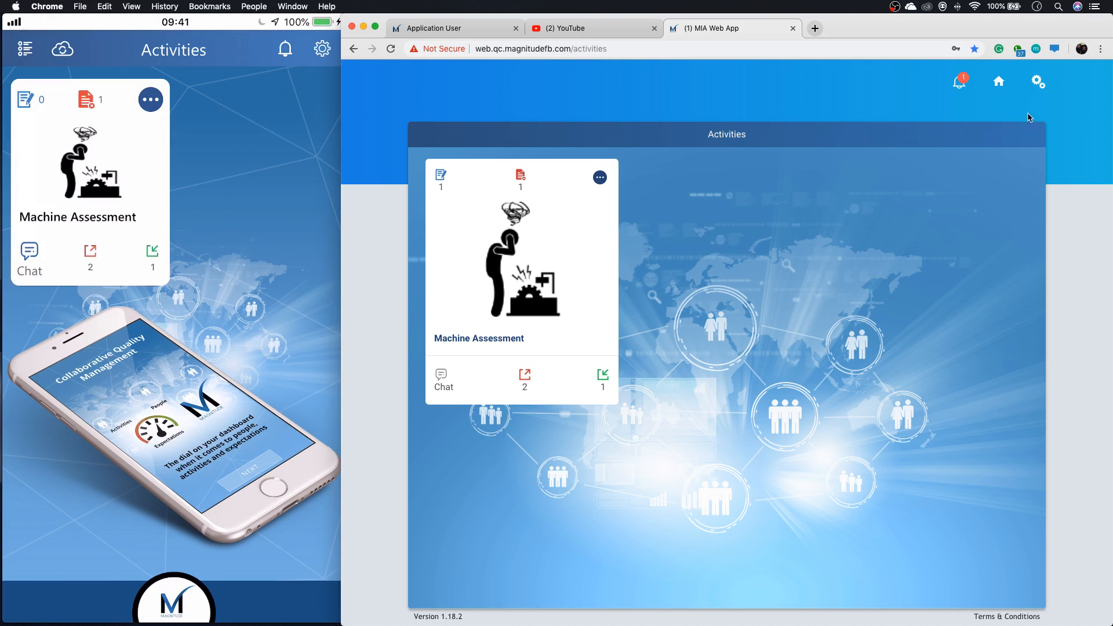
Log the workshop user out of the web app.
click(1038, 82)
click(1005, 268)
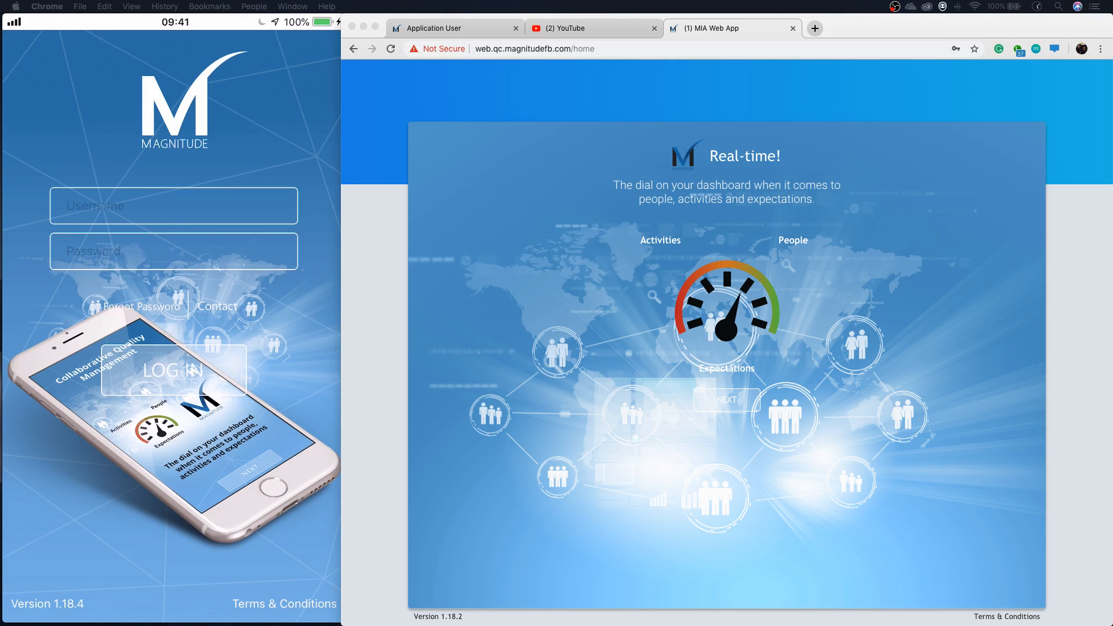
Clear the browser and phone windows off the desktop, and show the webinar-rating QR code image full screen in Preview.
mouse_move(413, 618)
click(364, 28)
click(25, 24)
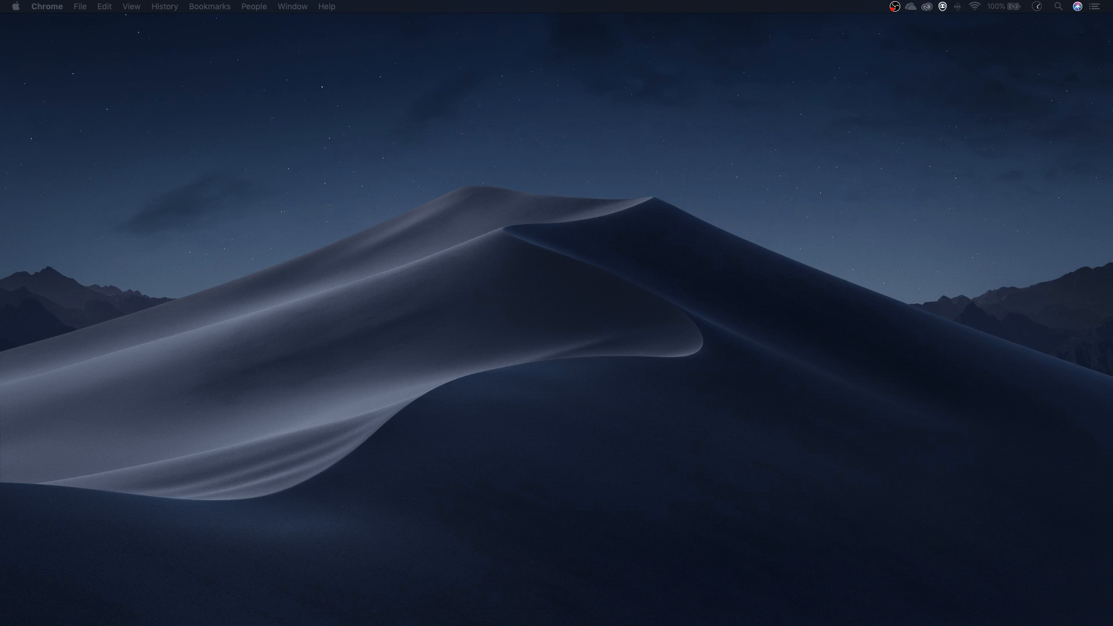
drag(1112, 171, 465, 130)
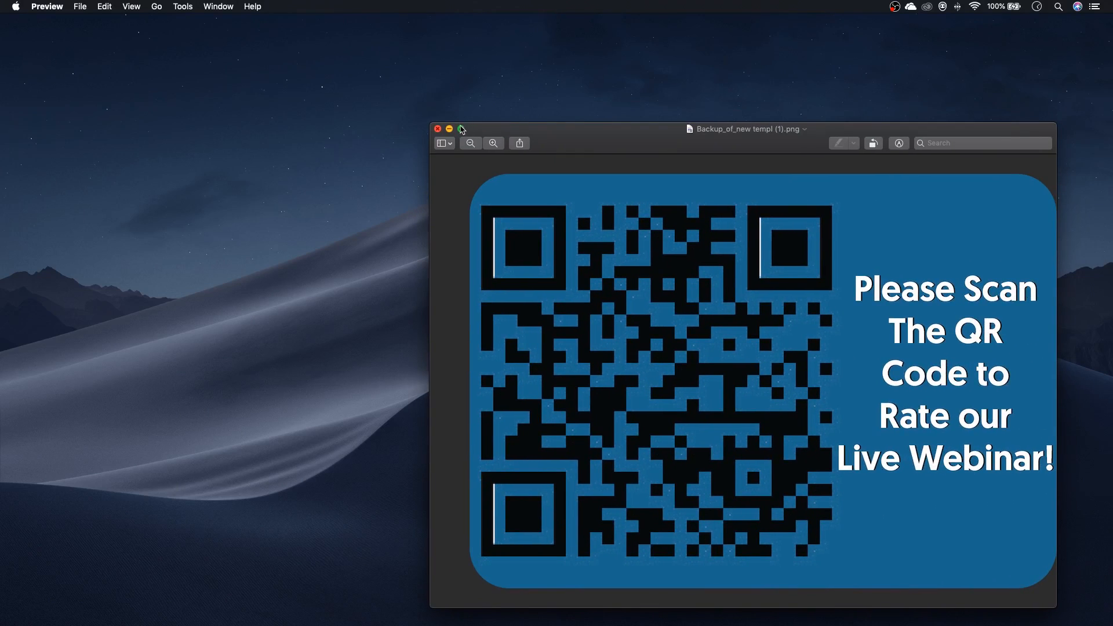
click(462, 128)
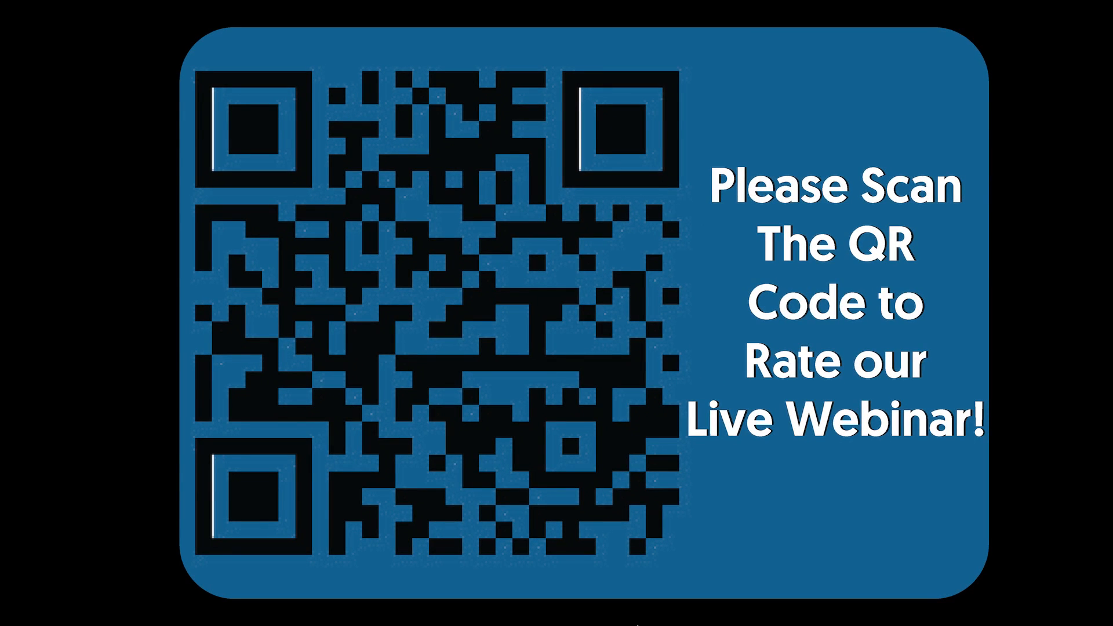